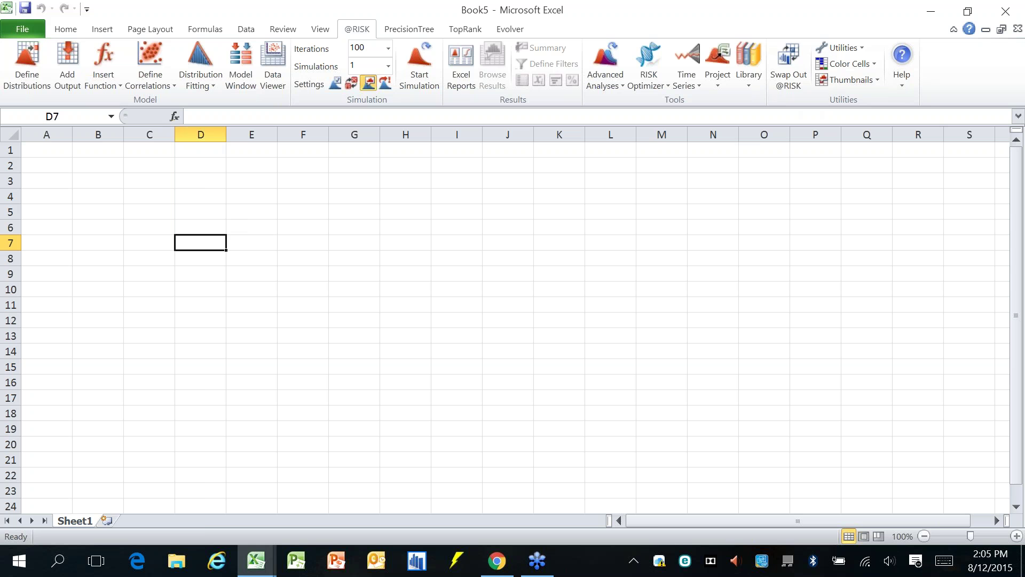
# Step: Open the Define Distribution window for cell D7 and move it clear of the sheet's right side
pyautogui.rightClick(194, 236)
pyautogui.moveTo(184, 254)
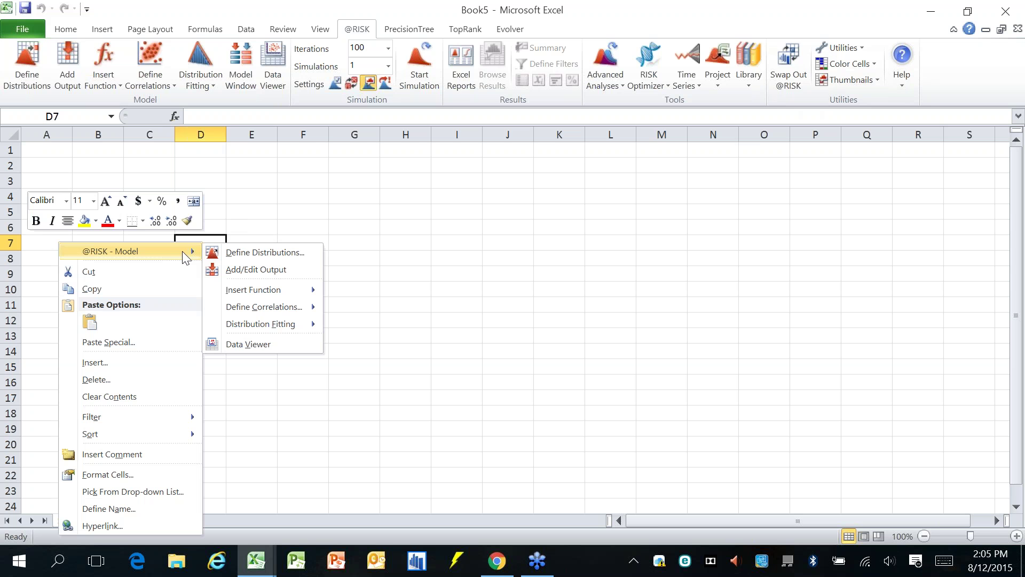
pyautogui.click(265, 253)
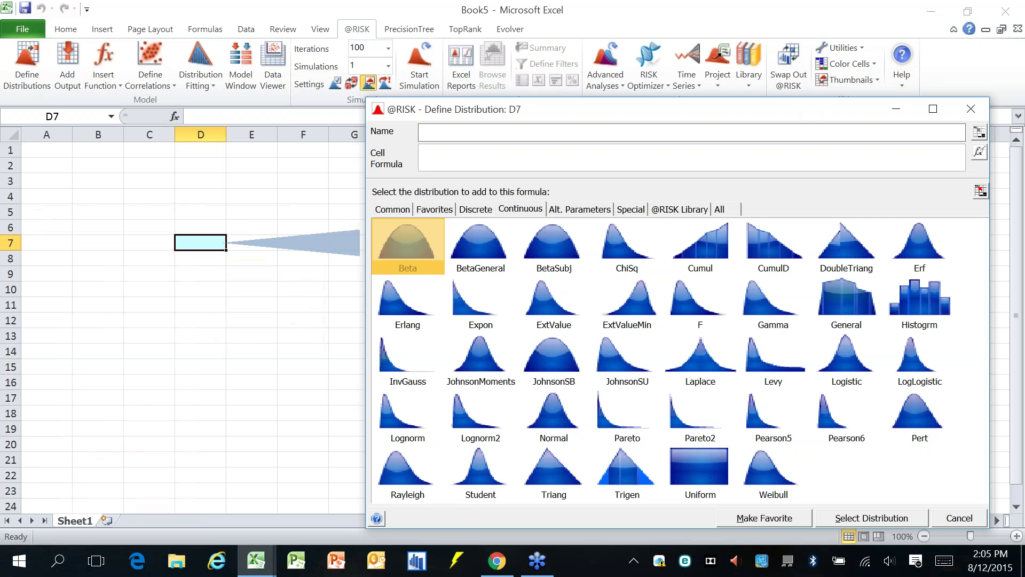
pyautogui.moveTo(569, 111); pyautogui.dragTo(294, 39)
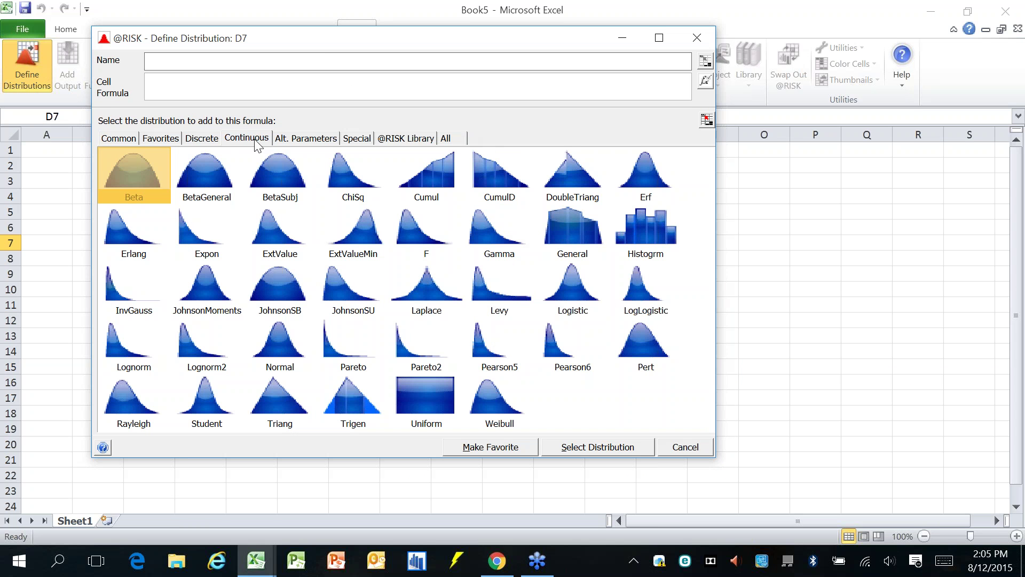
# Step: Try an InvGauss distribution for the cell, remove it, and choose the Lognorm distribution instead
pyautogui.doubleClick(135, 281)
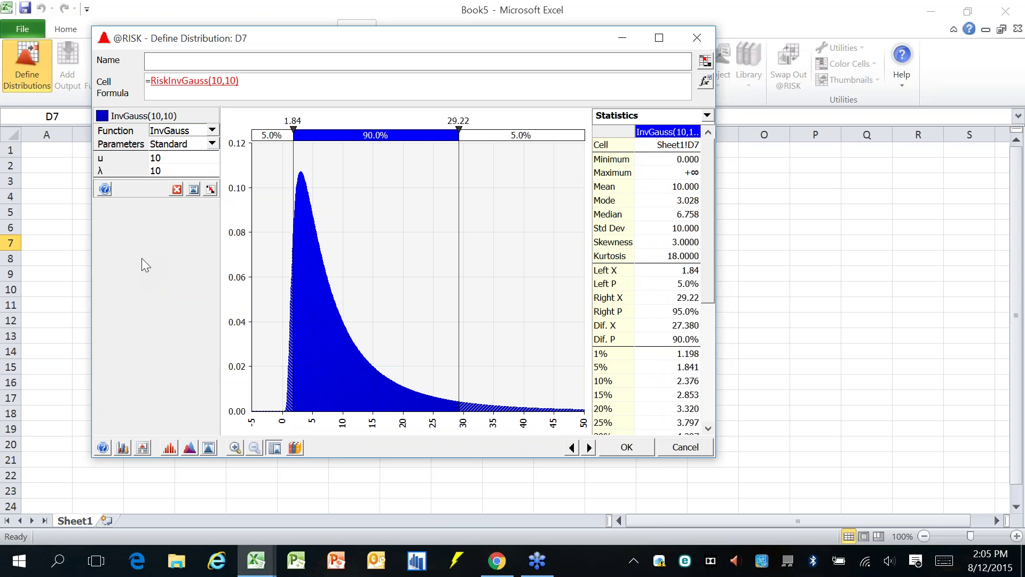
pyautogui.click(176, 190)
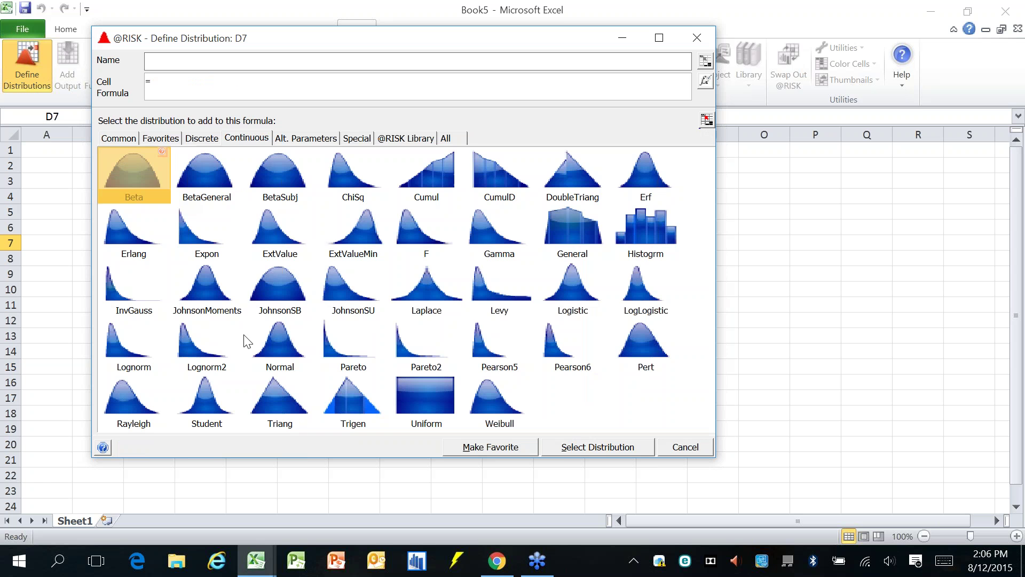
pyautogui.doubleClick(130, 348)
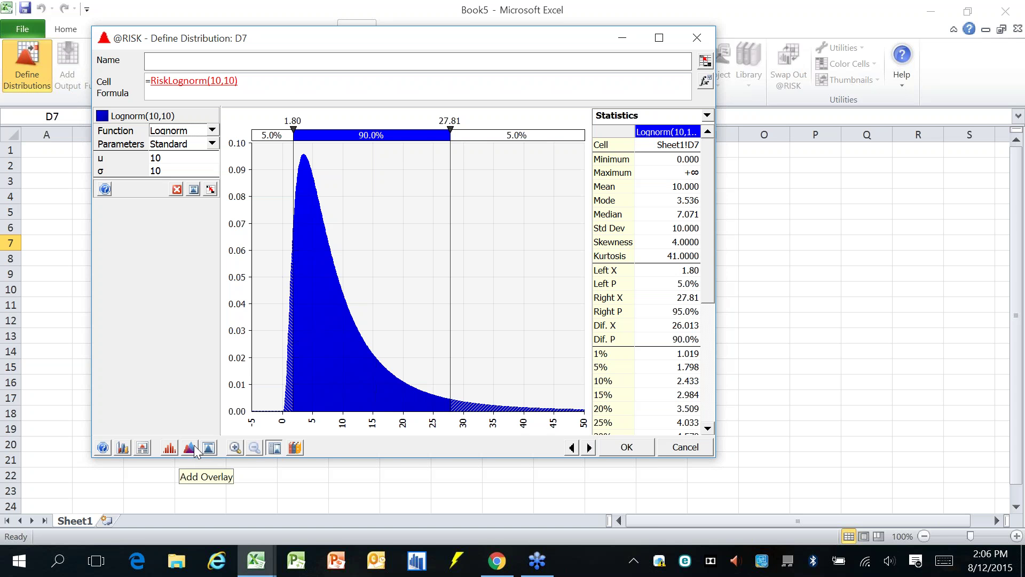
# Step: Overlay an InvGauss distribution from the continuous distributions on the Lognorm graph
pyautogui.click(193, 449)
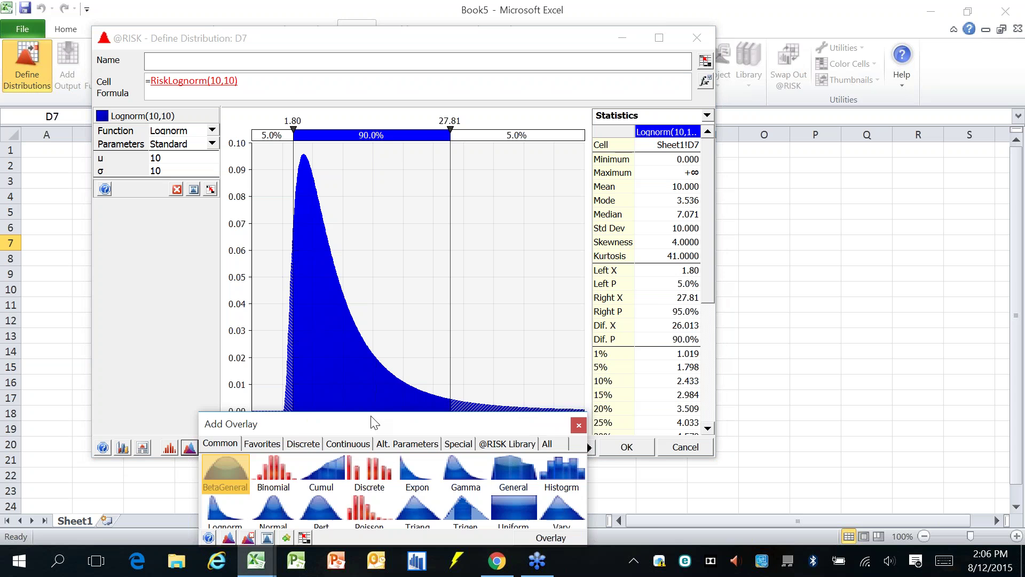
pyautogui.moveTo(372, 421); pyautogui.dragTo(437, 299)
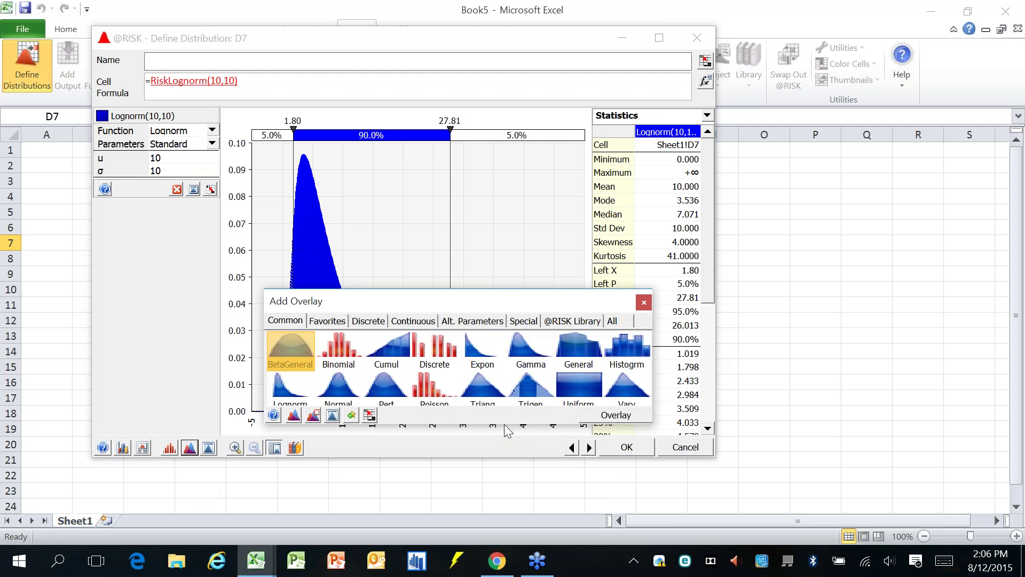
pyautogui.moveTo(505, 425); pyautogui.dragTo(507, 475)
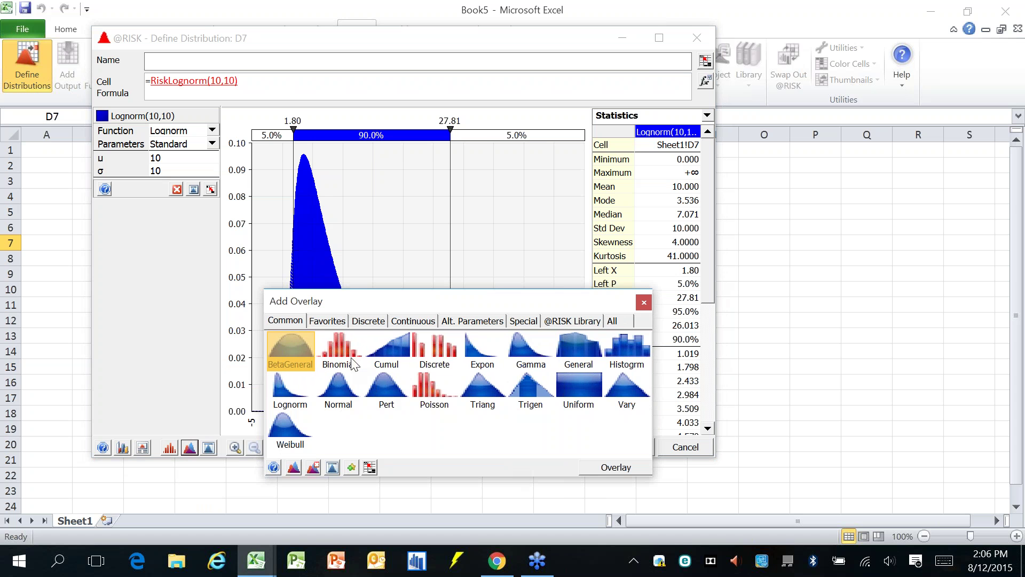
pyautogui.click(402, 322)
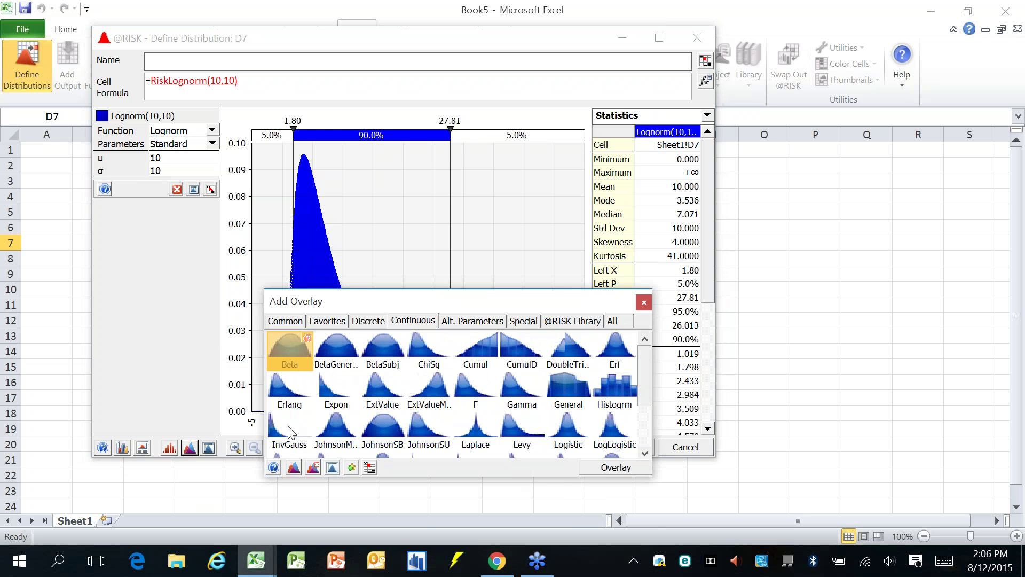
pyautogui.click(289, 427)
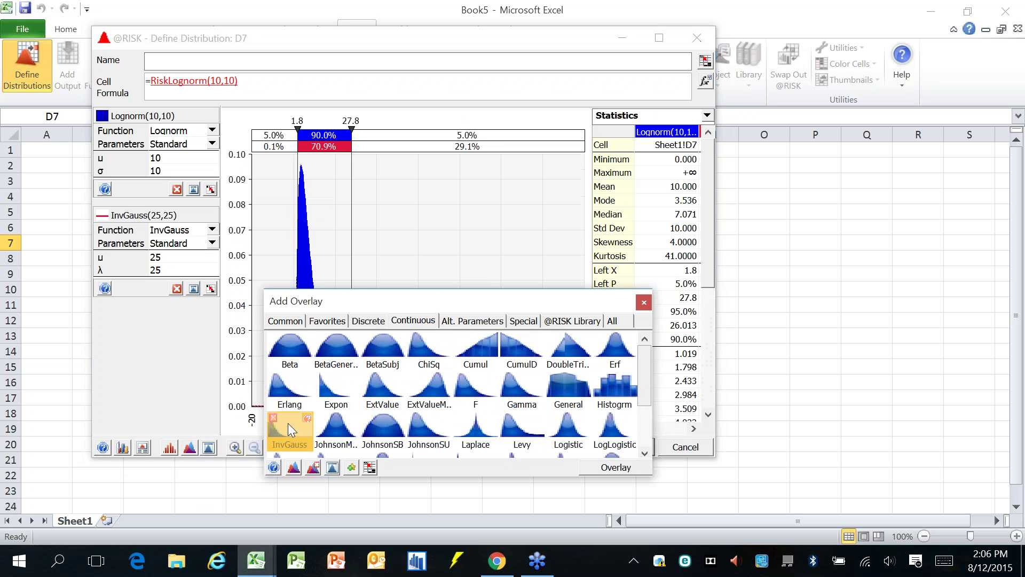
pyautogui.click(644, 304)
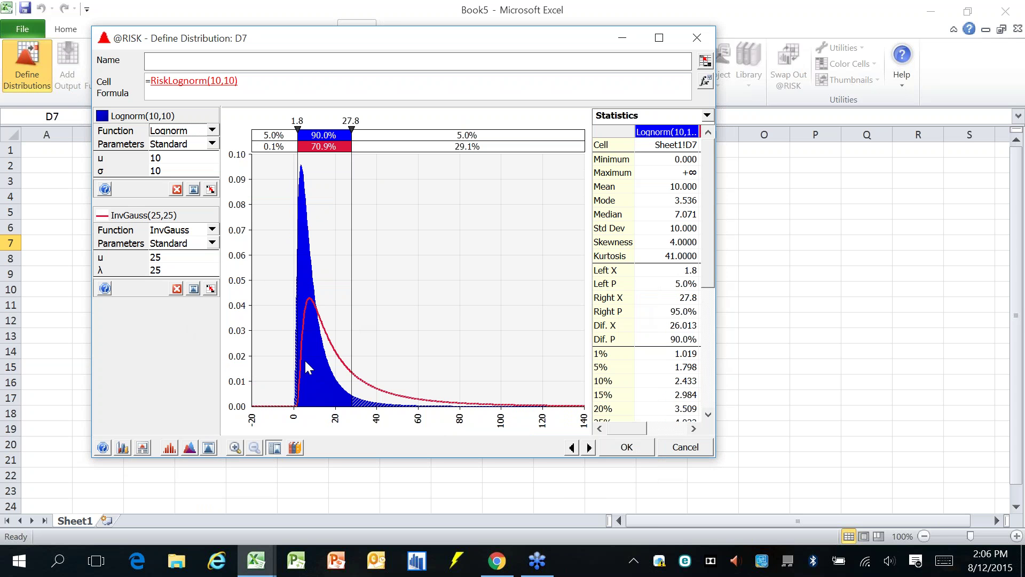
# Step: Set the InvGauss overlay's μ to 10 and widen the window to fit both distributions' statistics
pyautogui.click(191, 256)
pyautogui.write('10')
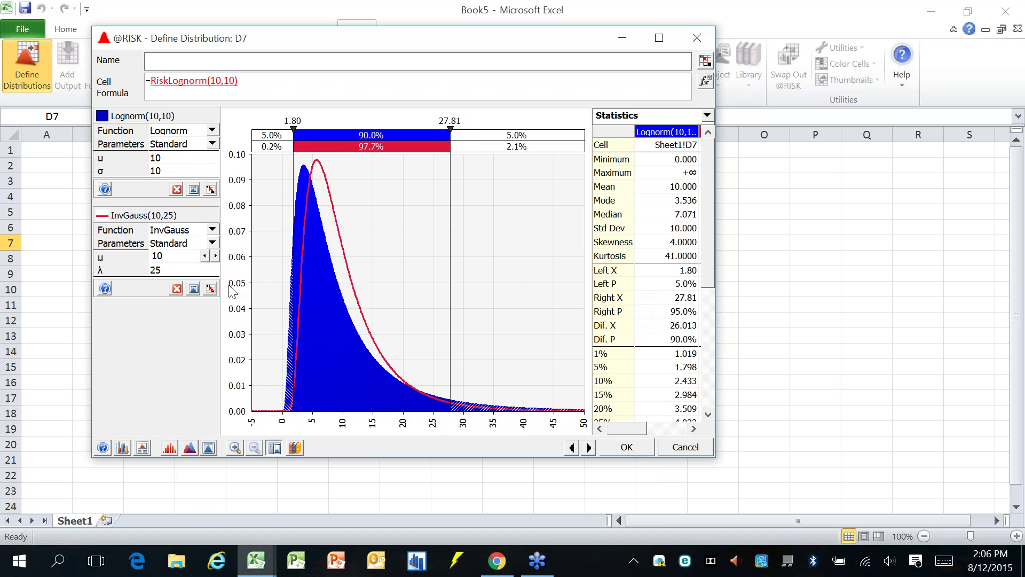
pyautogui.click(178, 259)
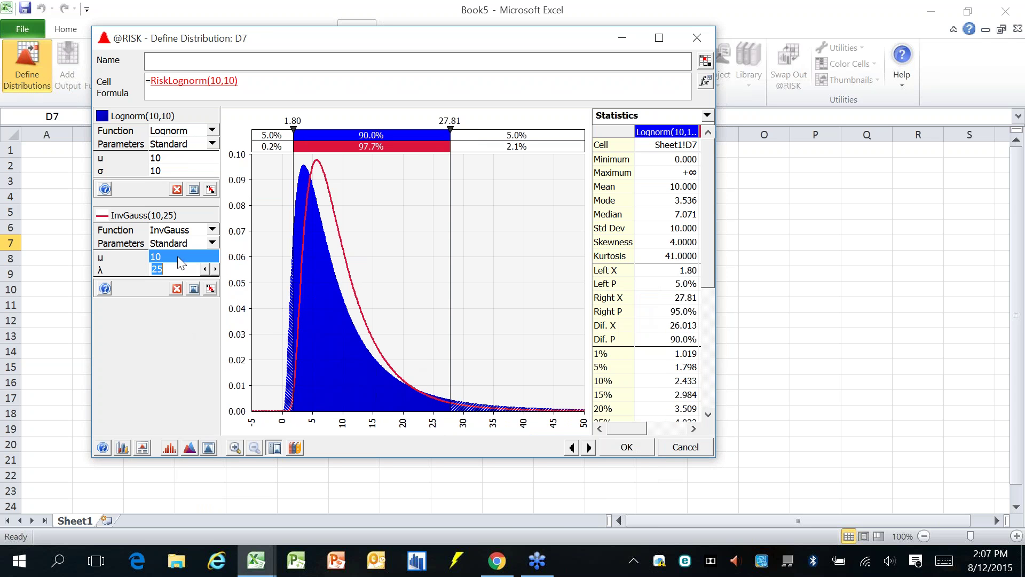
pyautogui.moveTo(178, 258); pyautogui.dragTo(185, 161)
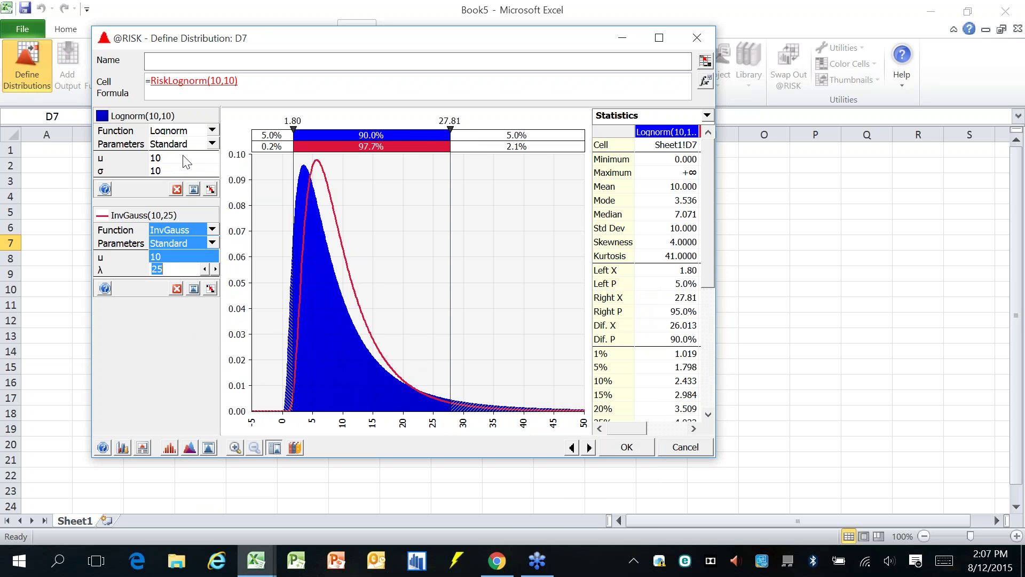
pyautogui.click(184, 257)
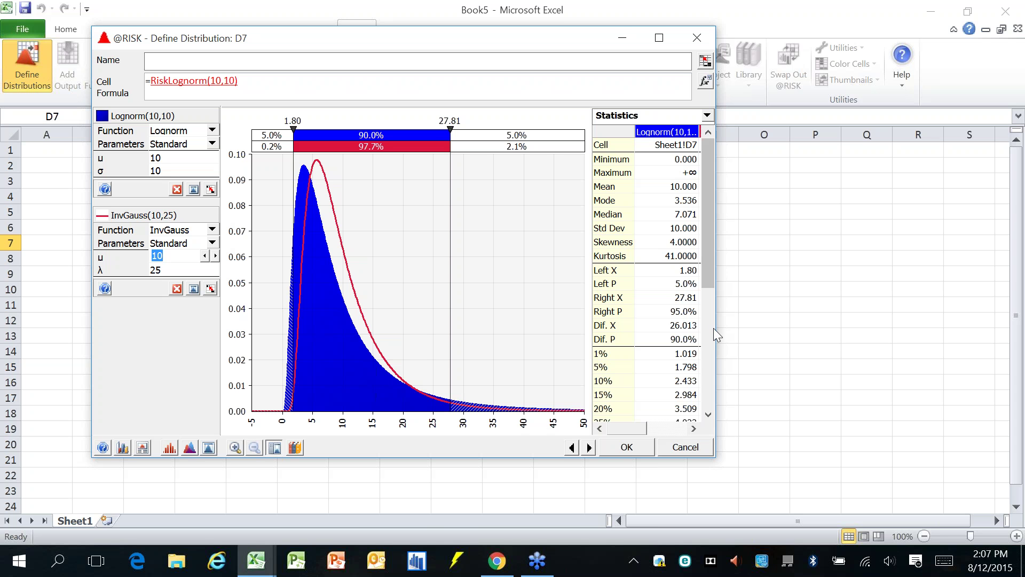
pyautogui.moveTo(715, 331); pyautogui.dragTo(824, 329)
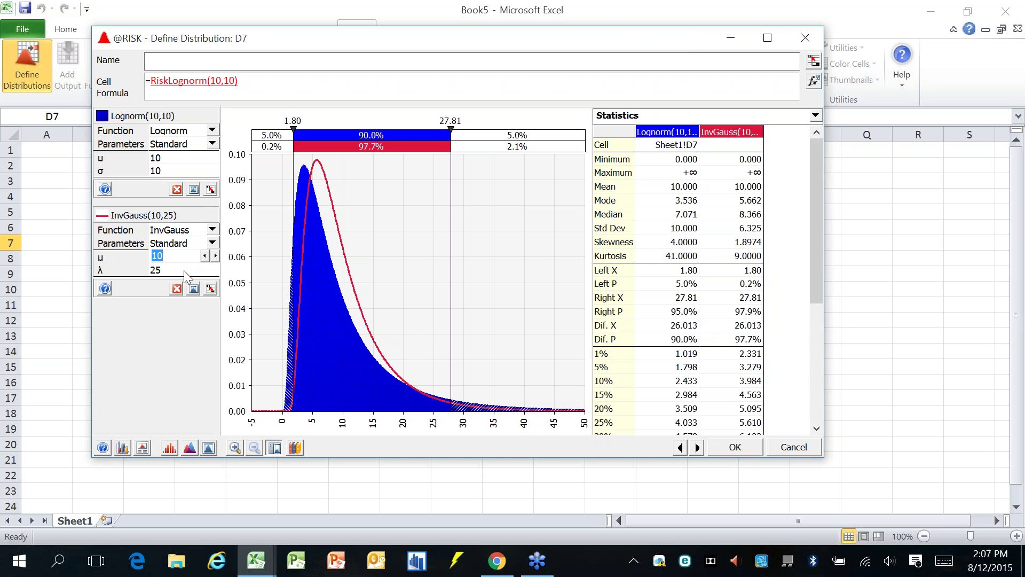
# Step: Switch the InvGauss overlay to alternate parameters defined by its 5%, 50% and 95% percentiles
pyautogui.press('Tab')
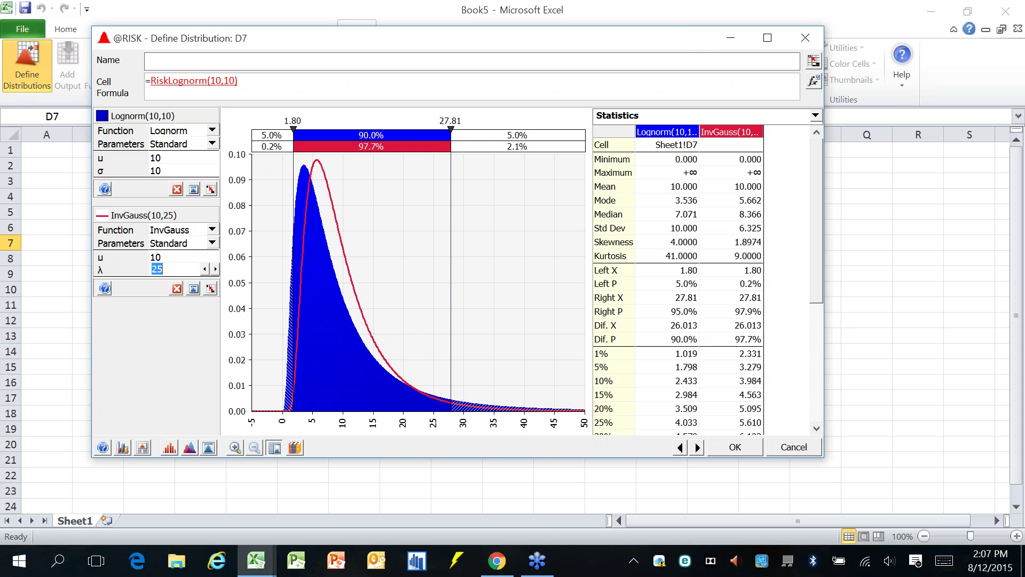
pyautogui.click(197, 256)
pyautogui.click(133, 258)
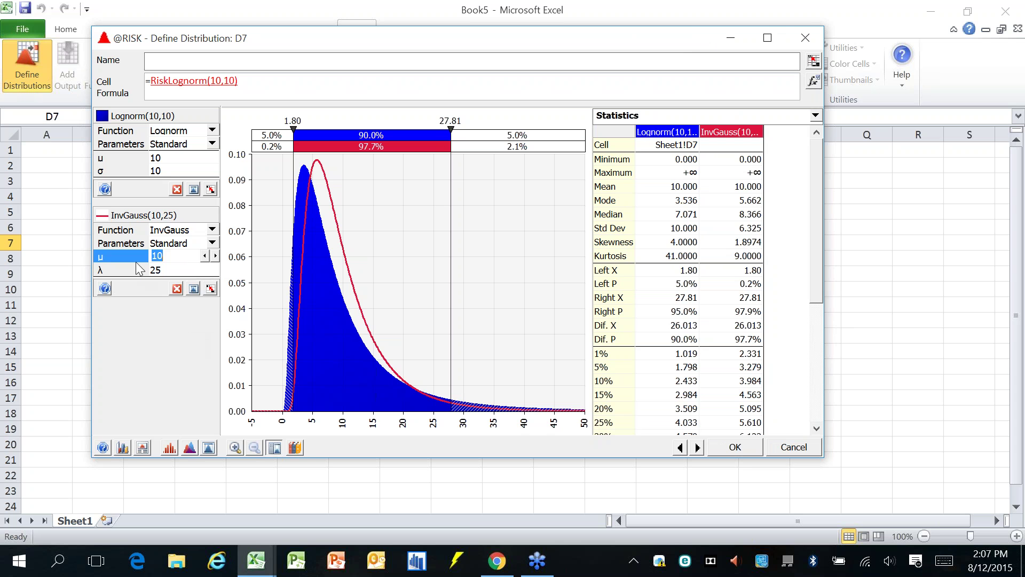
pyautogui.click(212, 244)
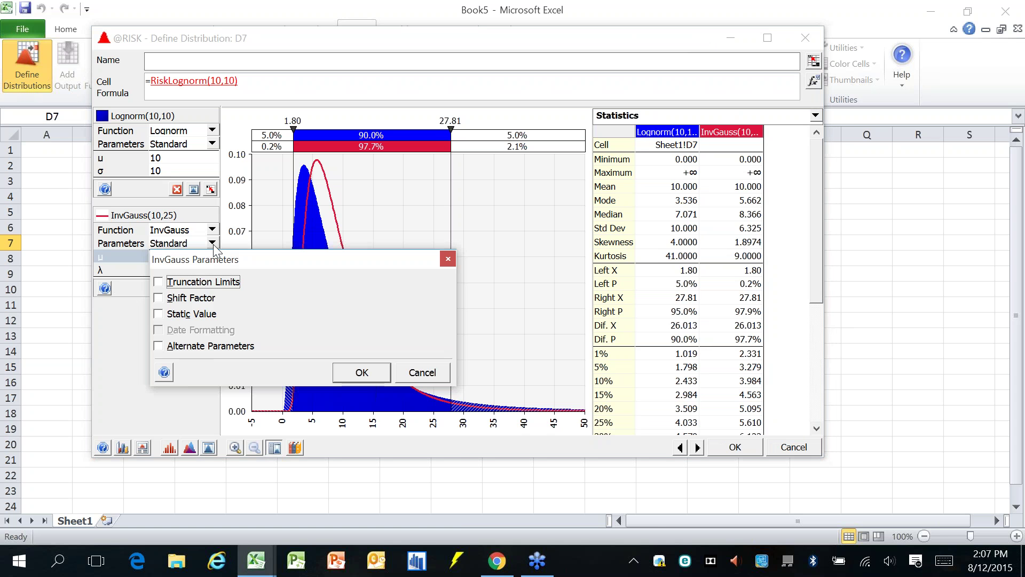
pyautogui.click(205, 347)
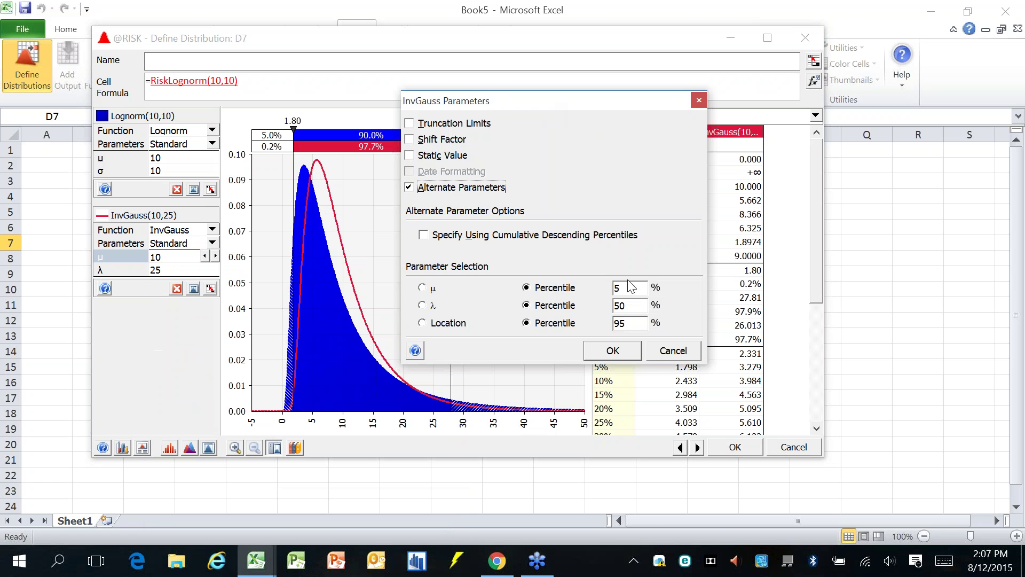
pyautogui.click(613, 350)
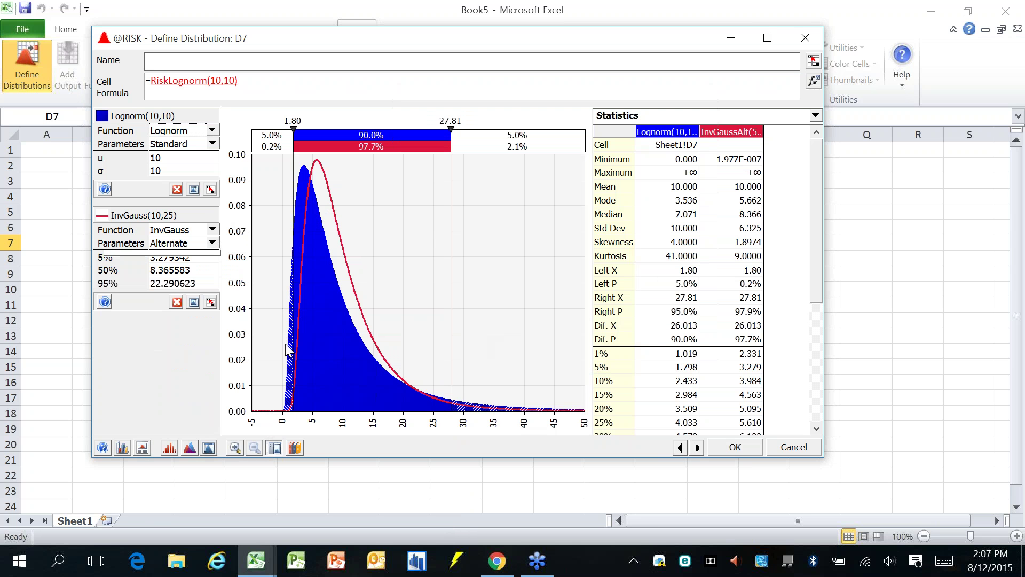
# Step: Set the InvGauss overlay's 5% percentile to 3, its 50% percentile to 10 and its 95% percentile to 20
pyautogui.click(193, 269)
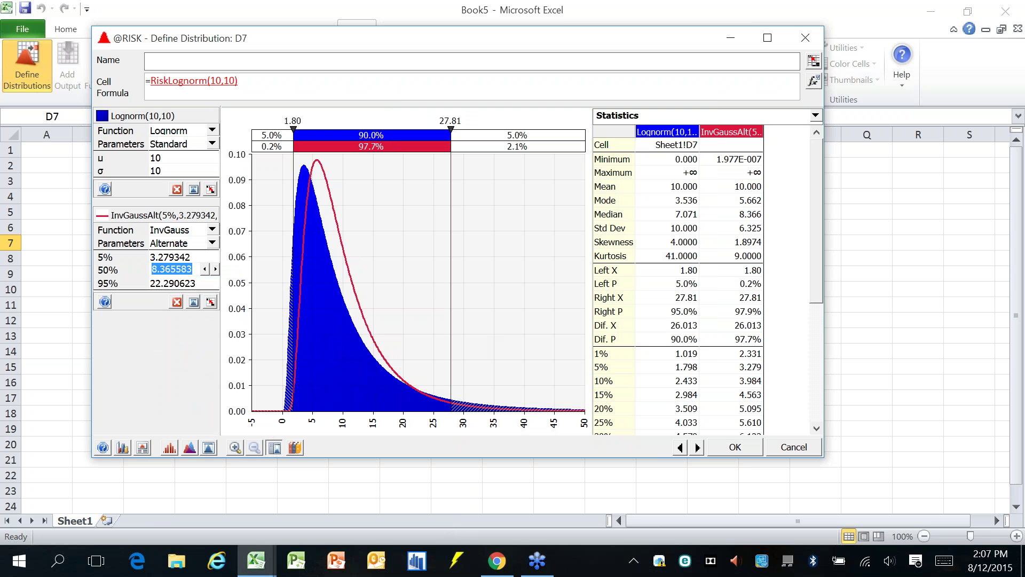
pyautogui.write('10')
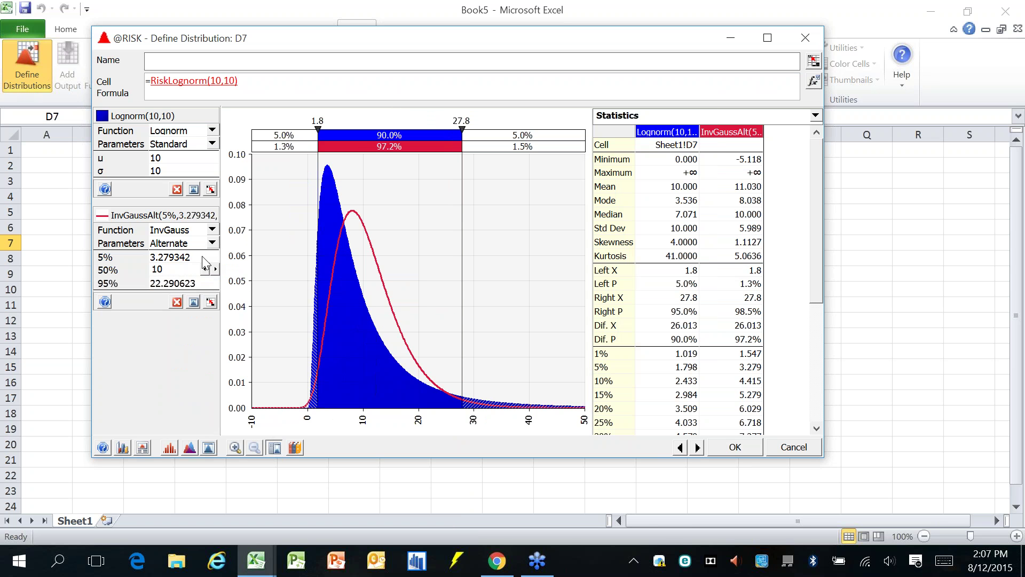
pyautogui.click(205, 256)
pyautogui.write('3.27')
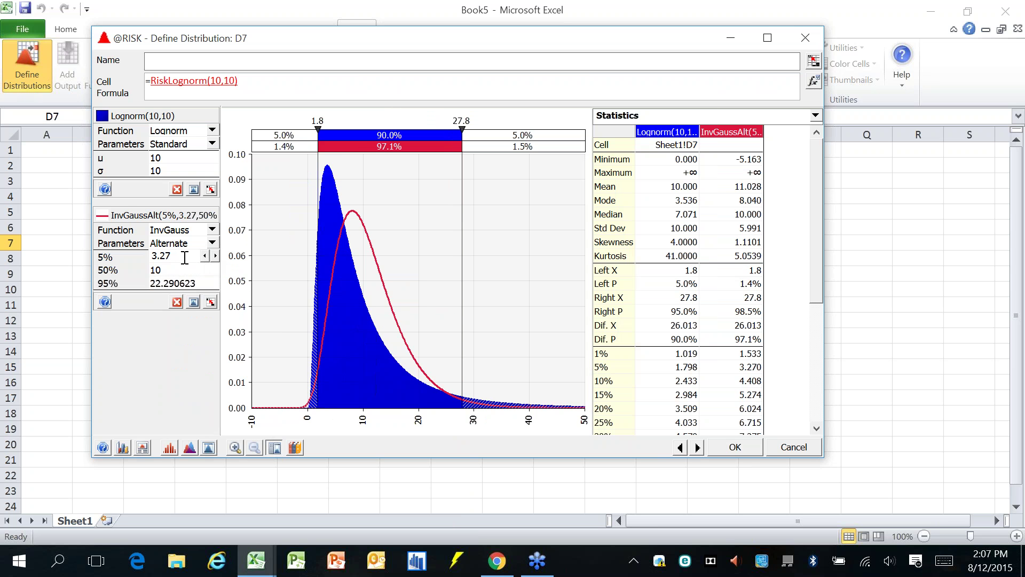
pyautogui.press('BackSpace')
pyautogui.press('BackSpace')
pyautogui.press('BackSpace')
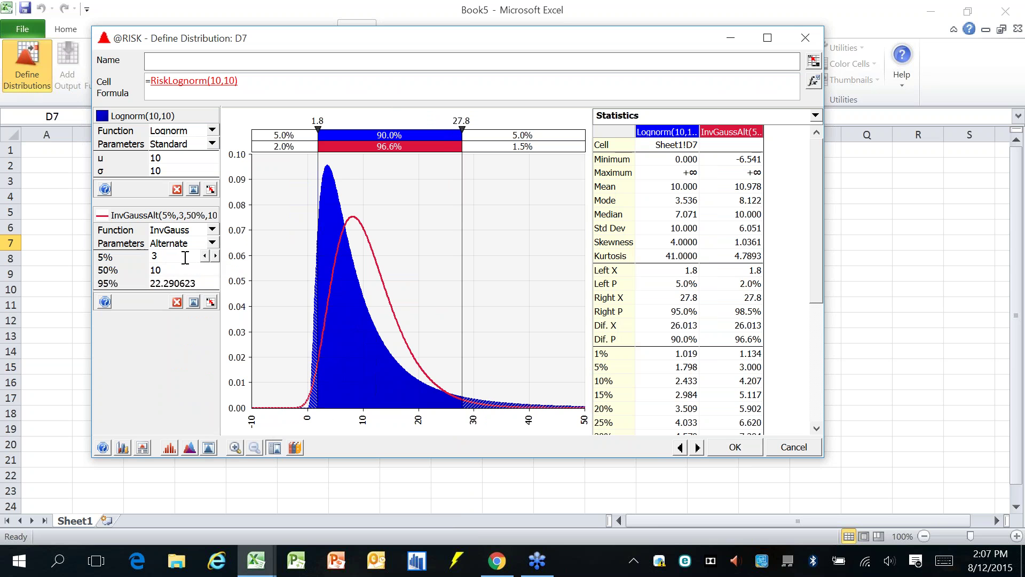
pyautogui.click(203, 284)
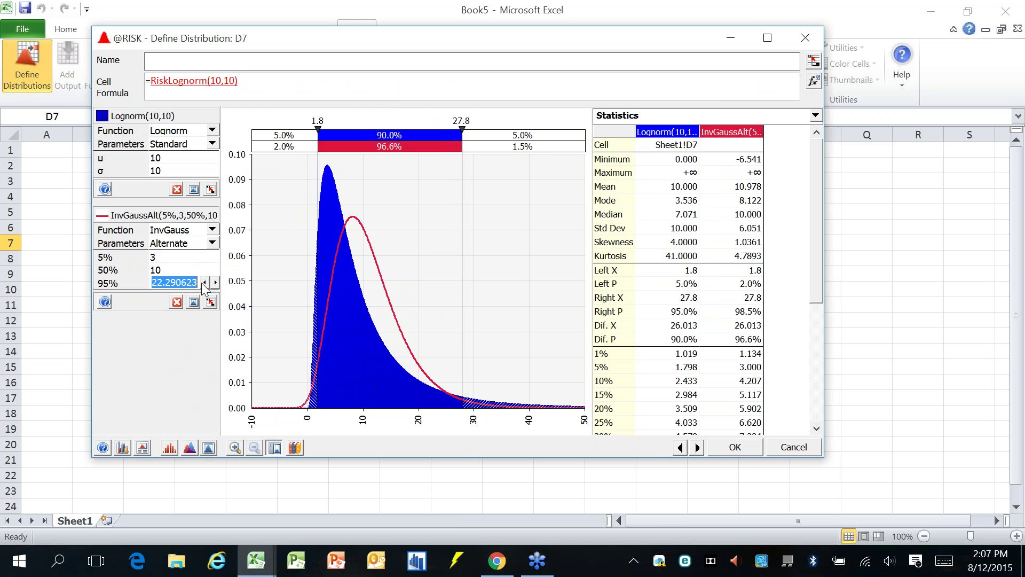
pyautogui.write('20')
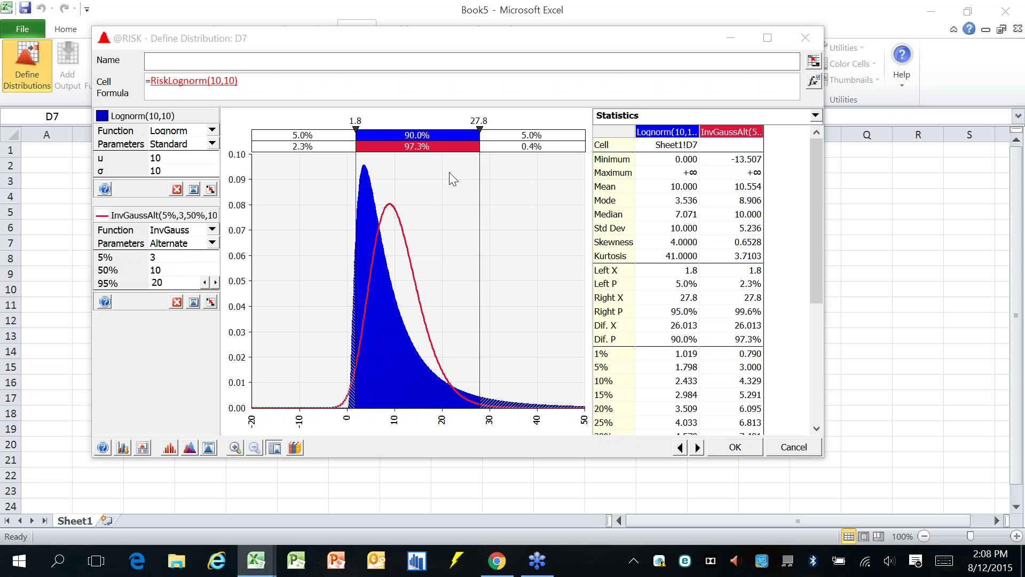
# Step: Move the graph's probability delimiters, placing the right one at 30.0 and the left one at 3.0
pyautogui.moveTo(478, 174); pyautogui.dragTo(451, 175)
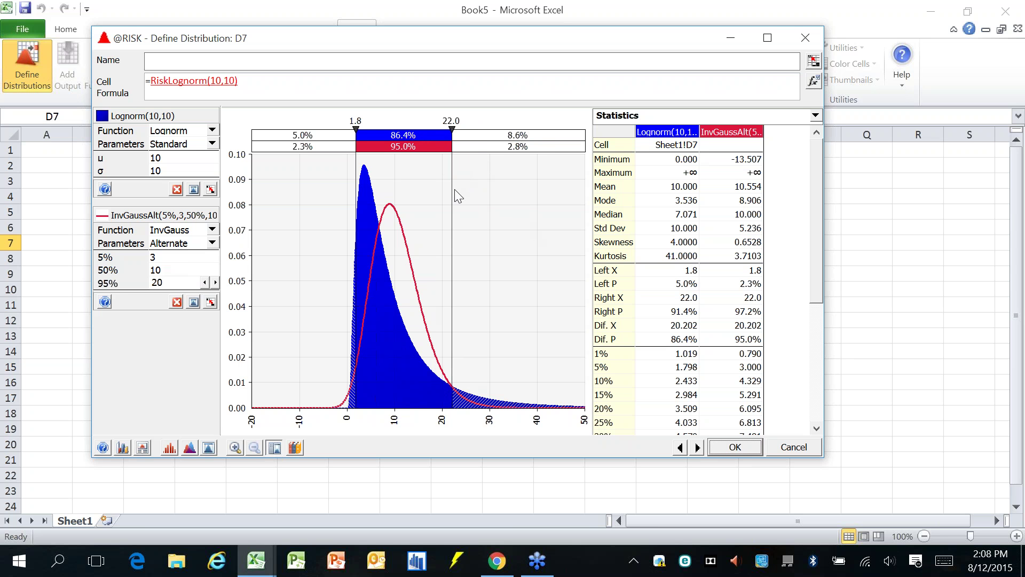
pyautogui.moveTo(453, 189); pyautogui.dragTo(489, 183)
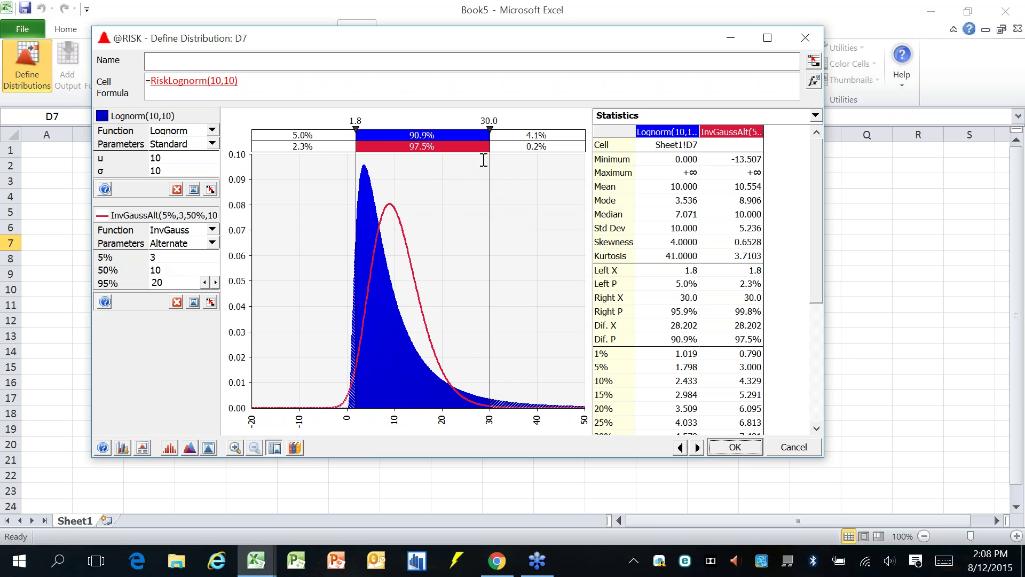
pyautogui.moveTo(355, 165); pyautogui.dragTo(372, 164)
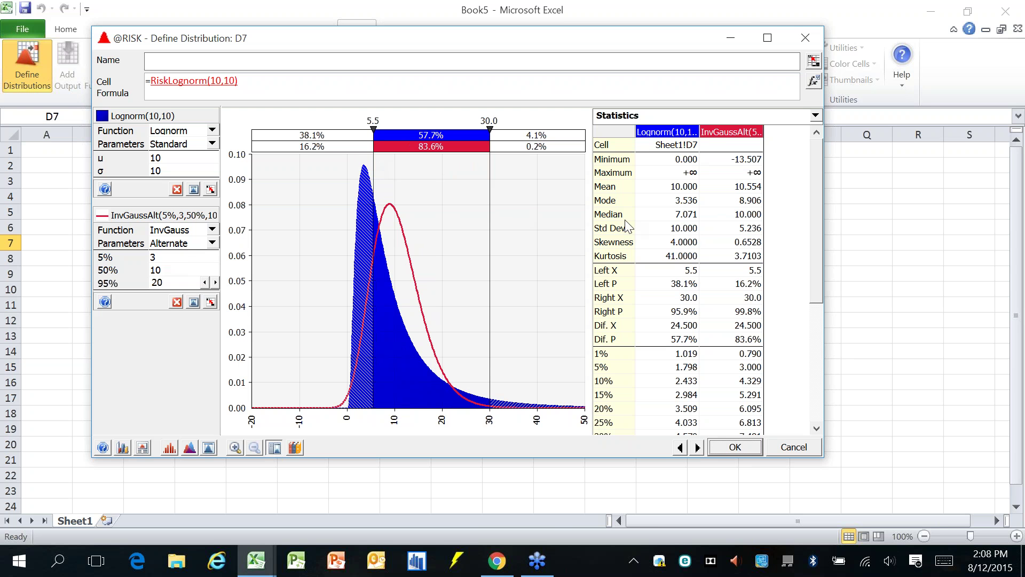
pyautogui.moveTo(373, 165); pyautogui.dragTo(362, 166)
pyautogui.press('Return')
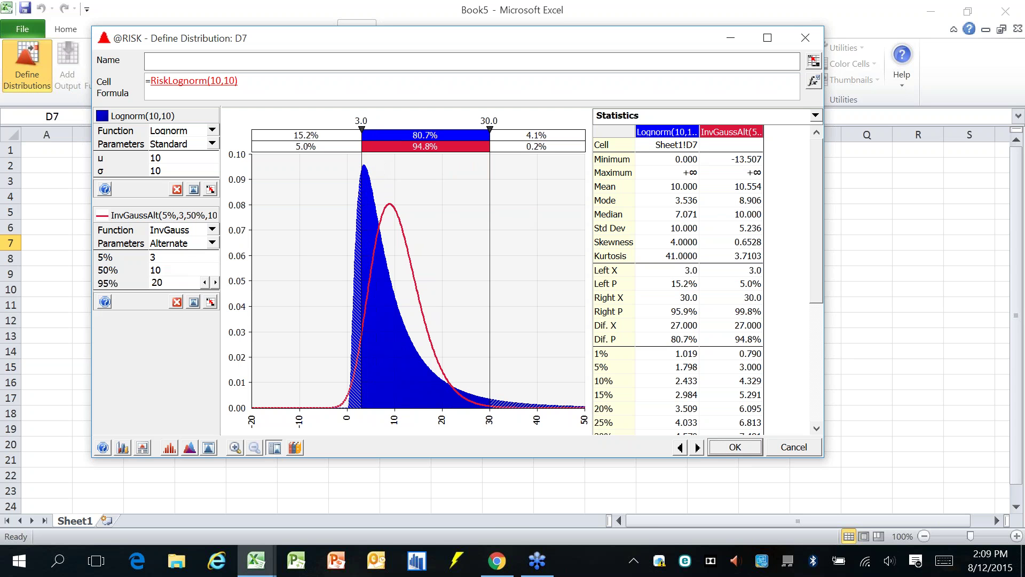
# Step: Add a Pert distribution from the continuous distributions as a second overlay on the graph
pyautogui.click(190, 447)
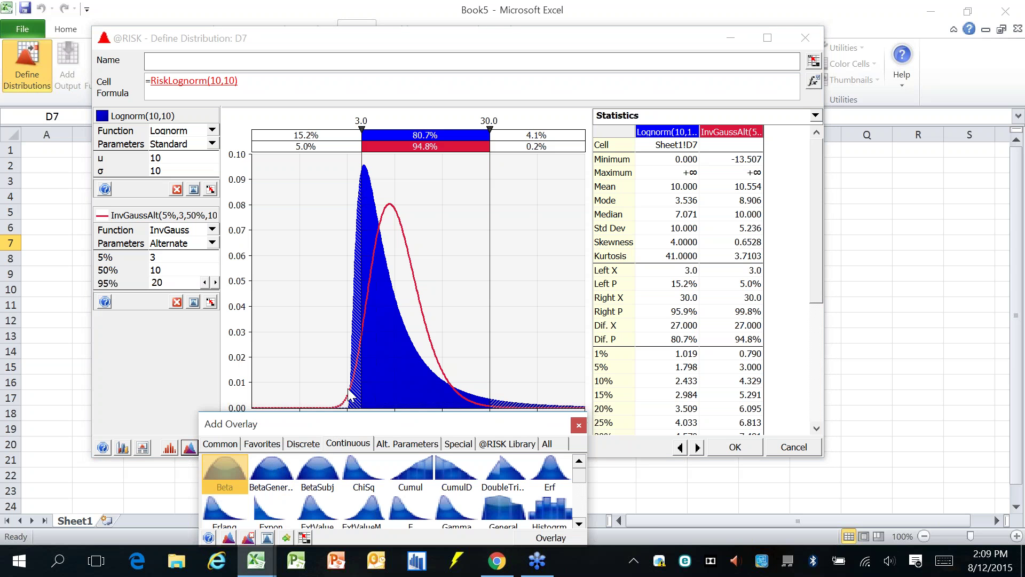
pyautogui.moveTo(340, 420); pyautogui.dragTo(401, 286)
pyautogui.click(641, 374)
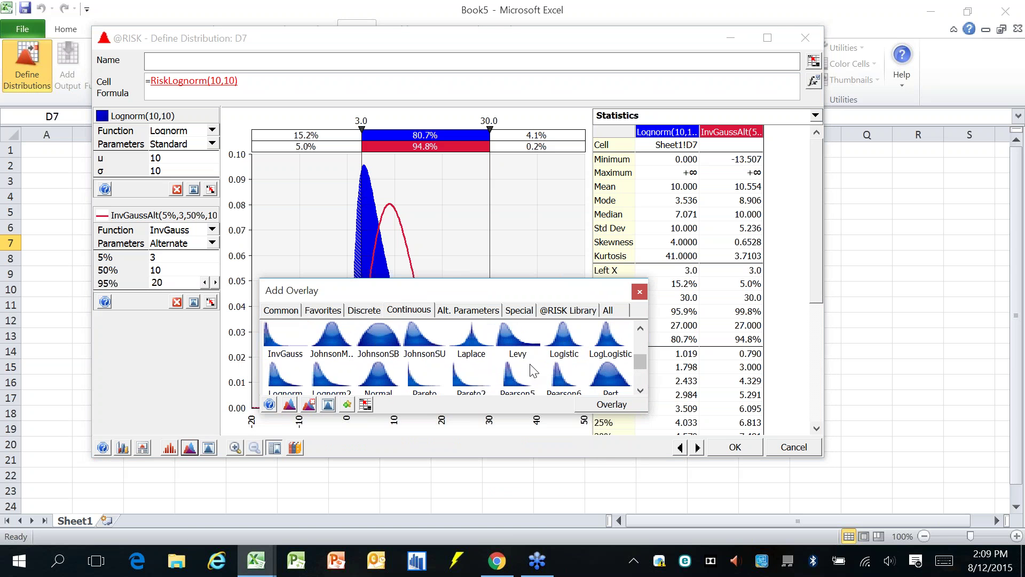
pyautogui.click(640, 389)
pyautogui.click(612, 355)
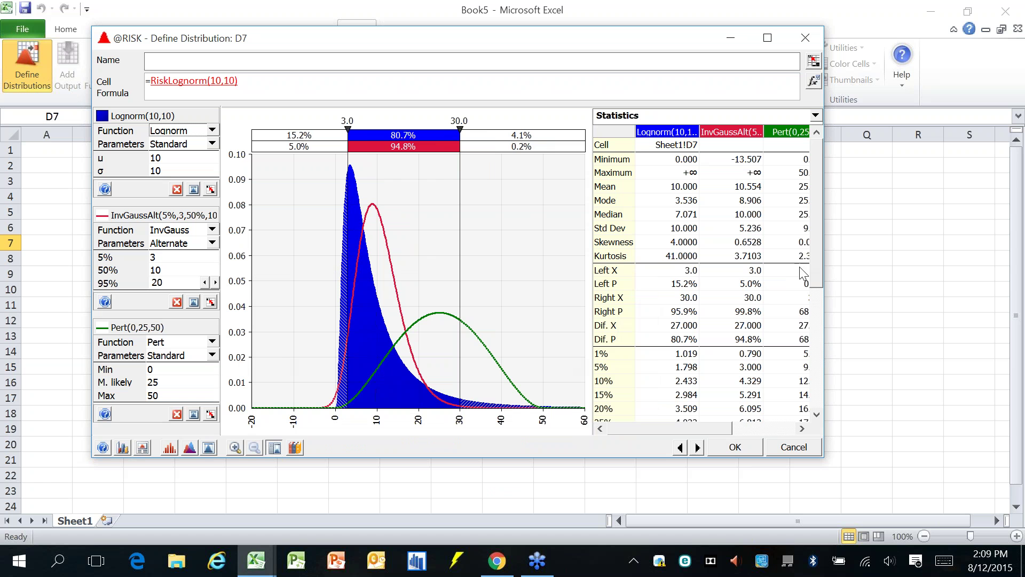
# Step: Set the Pert overlay's most likely value to 10 and maximize the Define Distribution window
pyautogui.moveTo(824, 278); pyautogui.dragTo(864, 277)
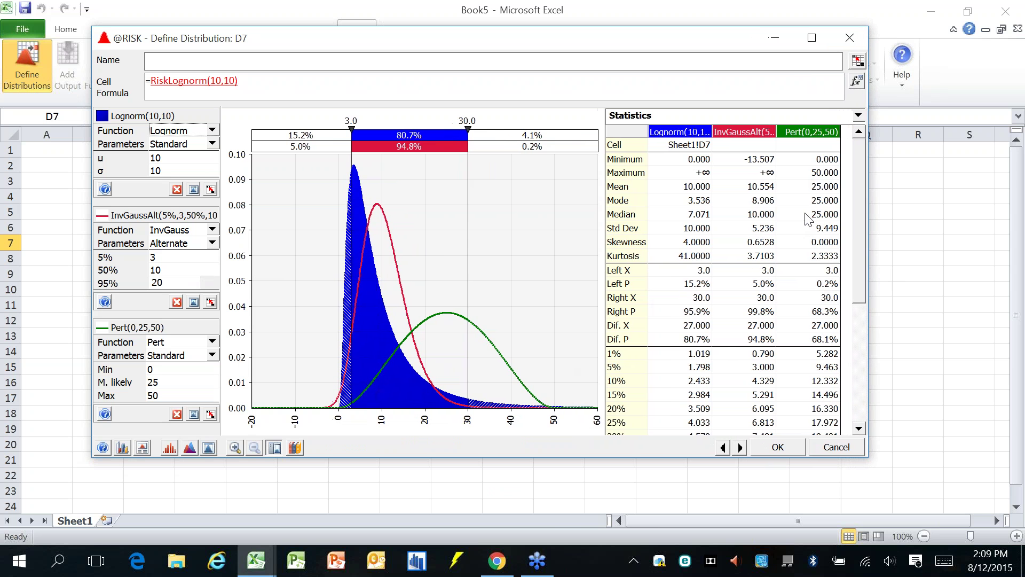
pyautogui.click(175, 381)
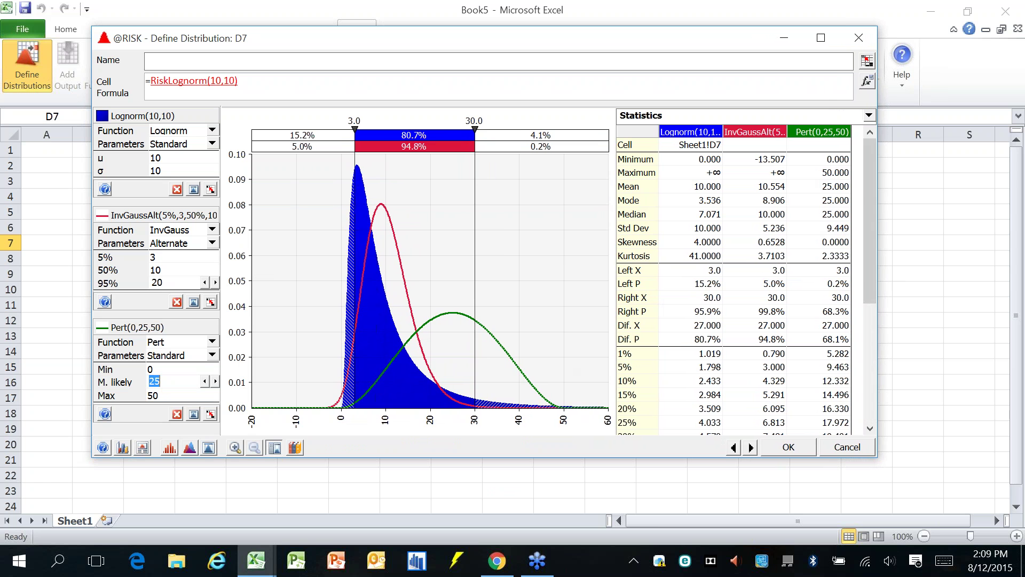
pyautogui.write('10')
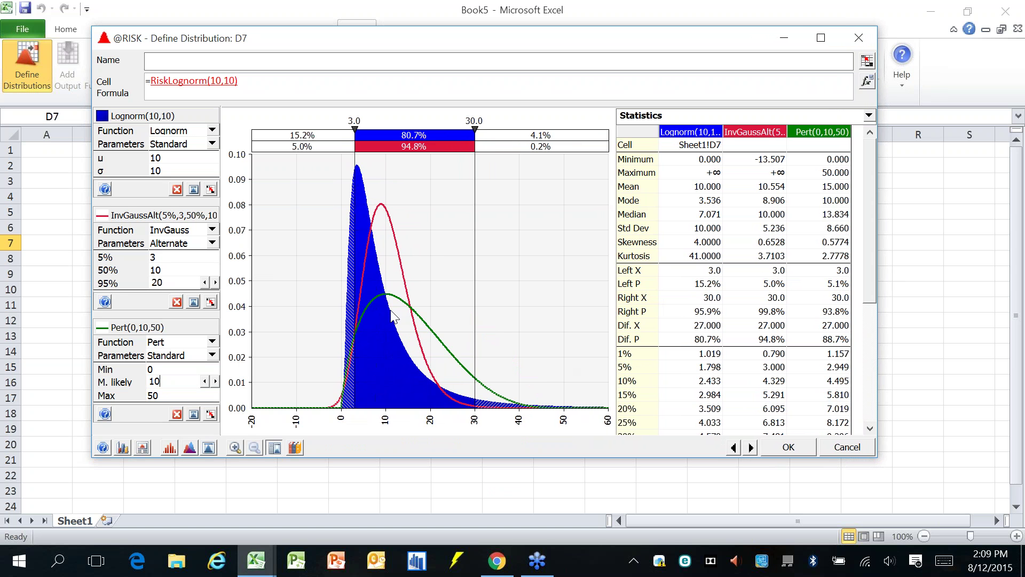
pyautogui.doubleClick(491, 41)
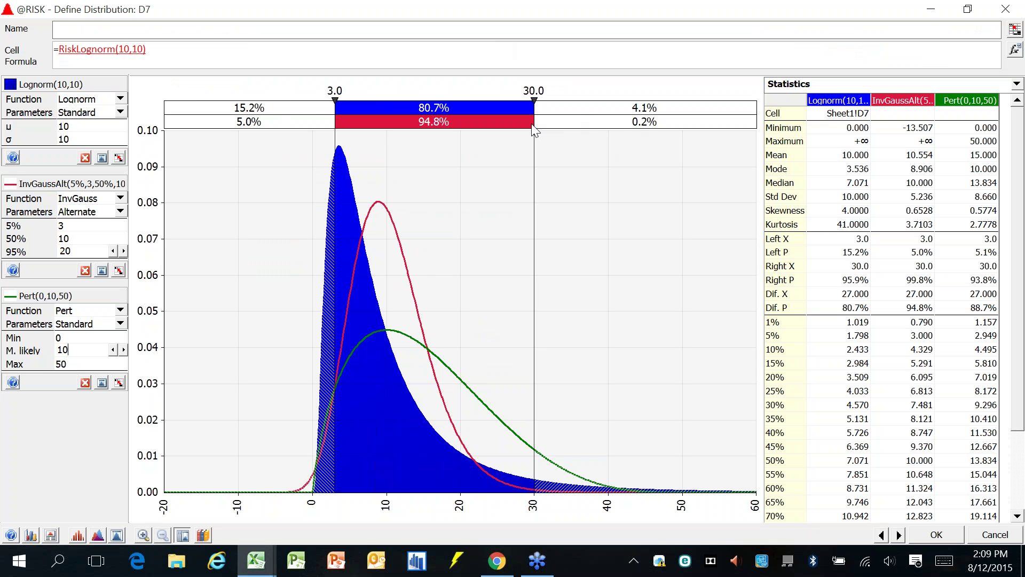
# Step: Set the graph's number of delimited curves to 3 in the graph options
pyautogui.rightClick(477, 181)
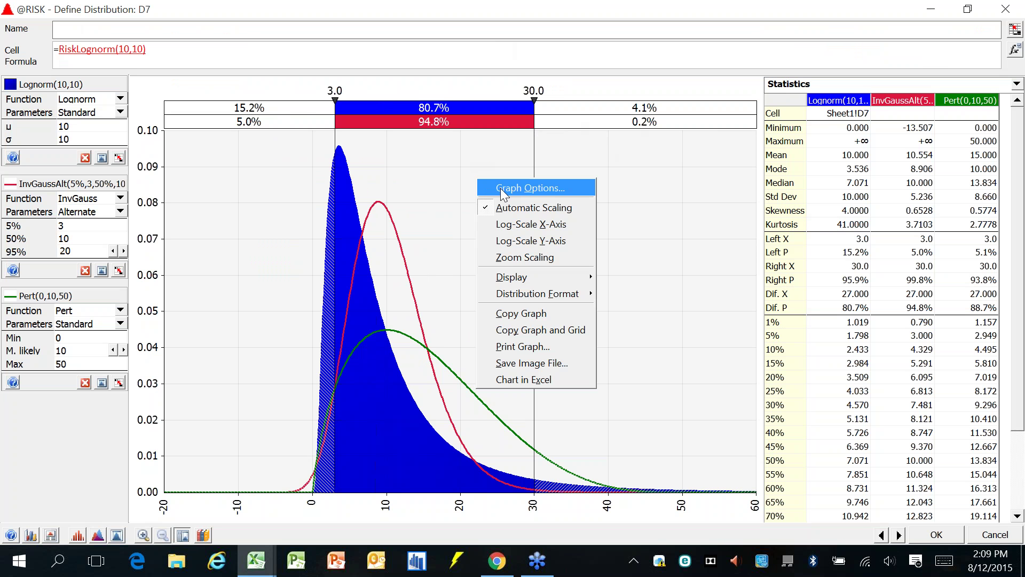
pyautogui.click(500, 188)
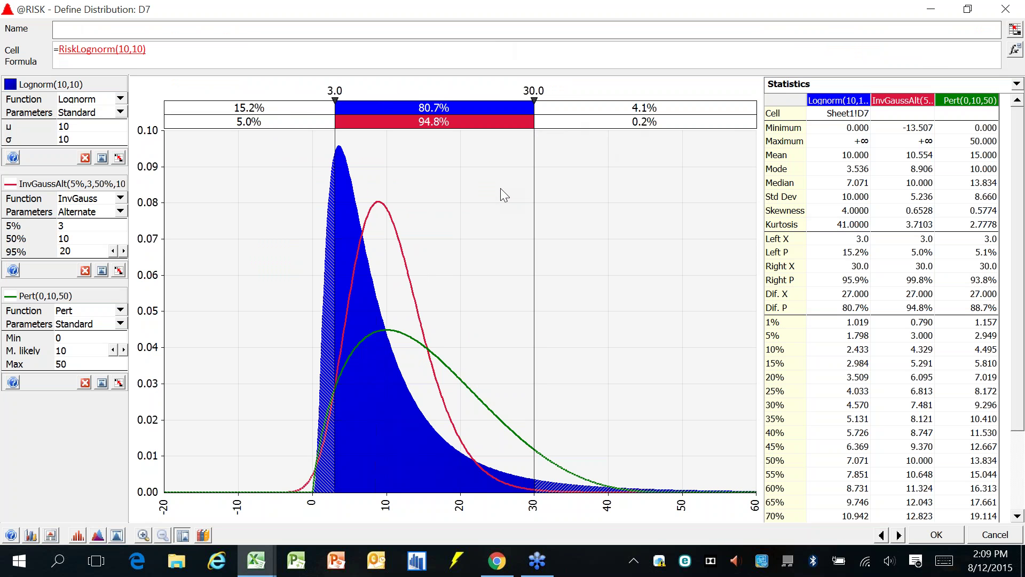
pyautogui.click(487, 115)
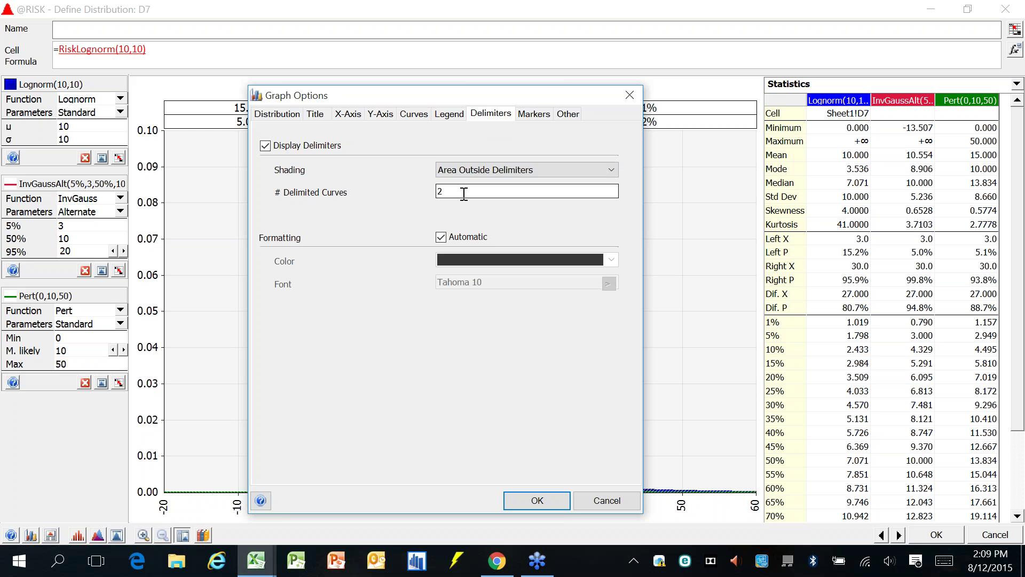
pyautogui.moveTo(458, 192); pyautogui.dragTo(391, 192)
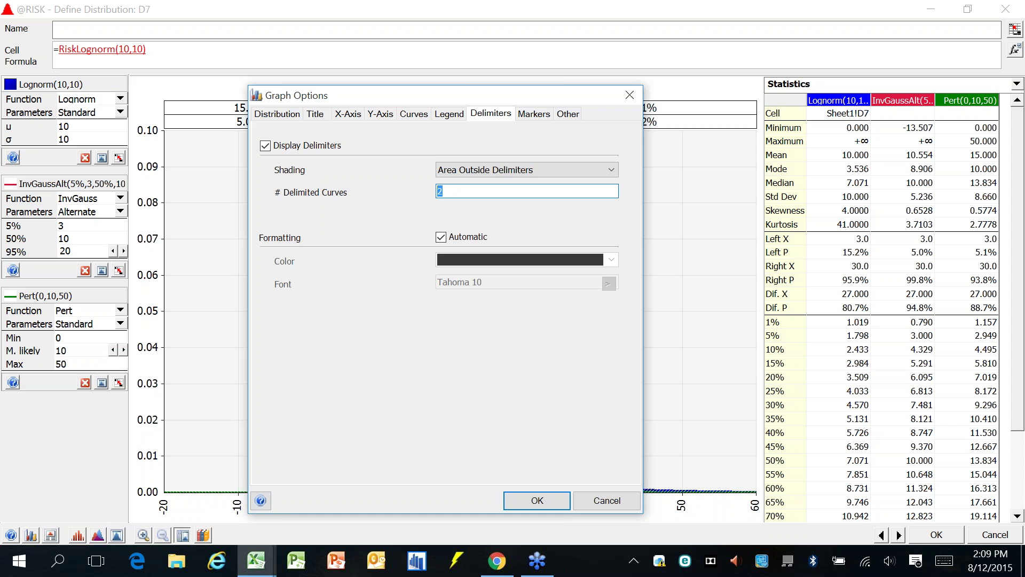
pyautogui.write('3')
pyautogui.click(547, 502)
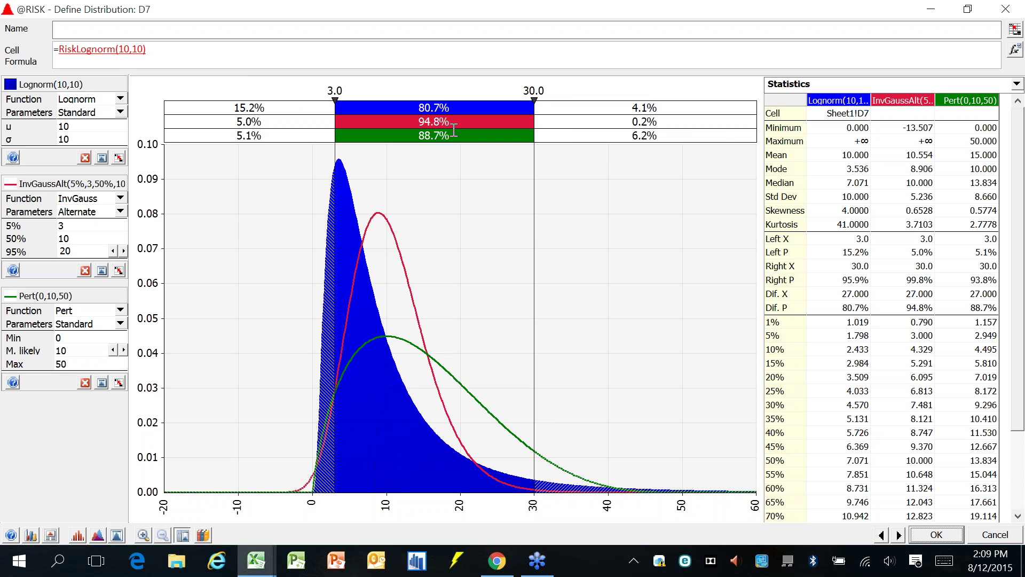
# Step: Add a Uniform distribution from the continuous distributions as a third overlay on the graph
pyautogui.click(98, 536)
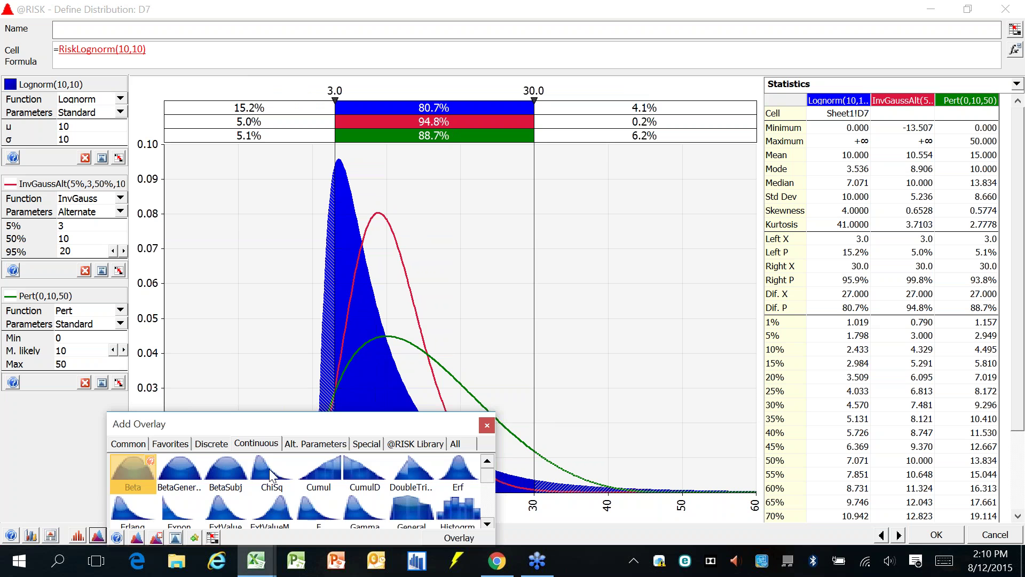
pyautogui.click(487, 523)
pyautogui.click(487, 523)
pyautogui.click(487, 524)
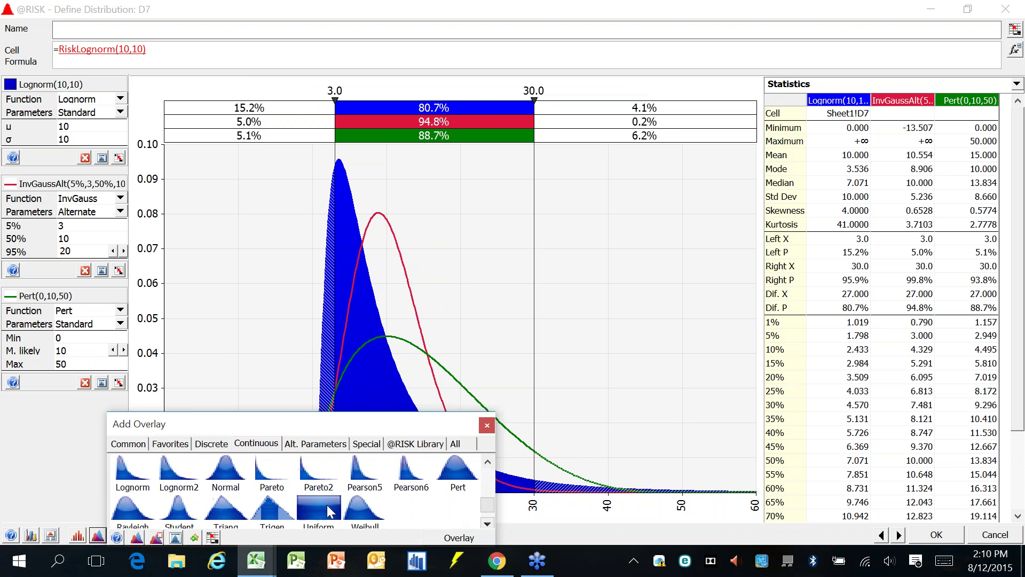
pyautogui.click(320, 504)
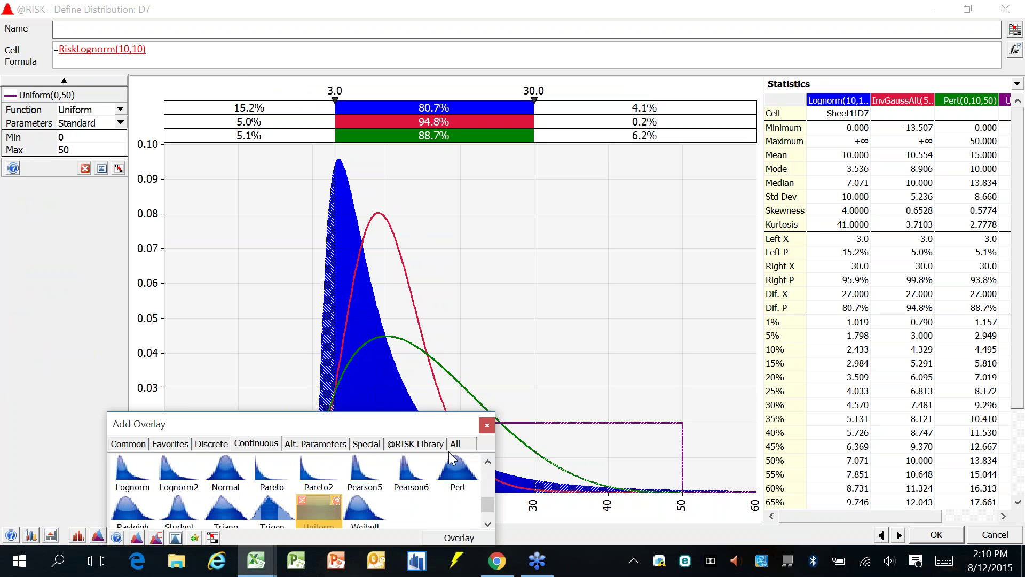
pyautogui.click(487, 425)
pyautogui.click(87, 78)
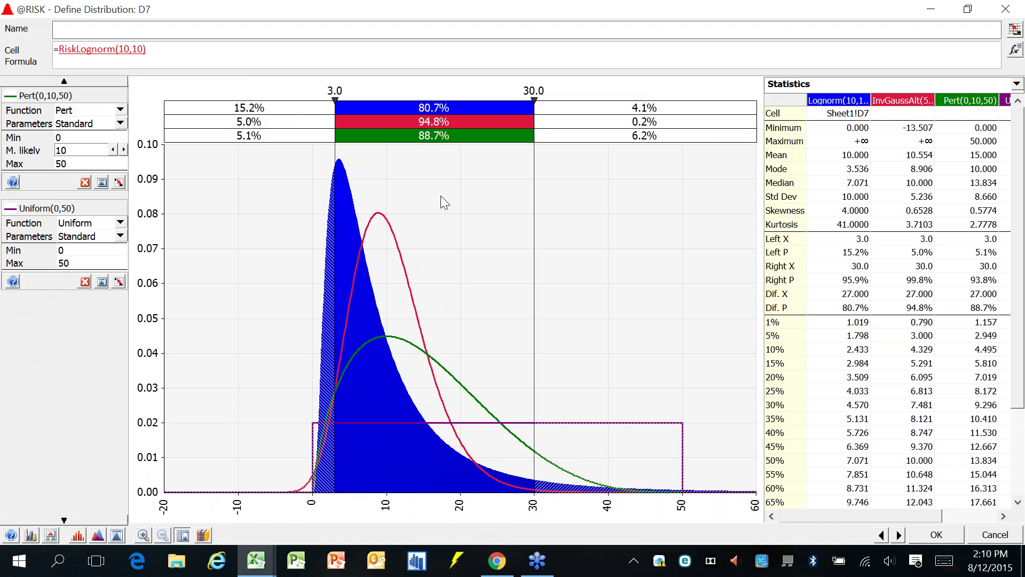
pyautogui.click(113, 84)
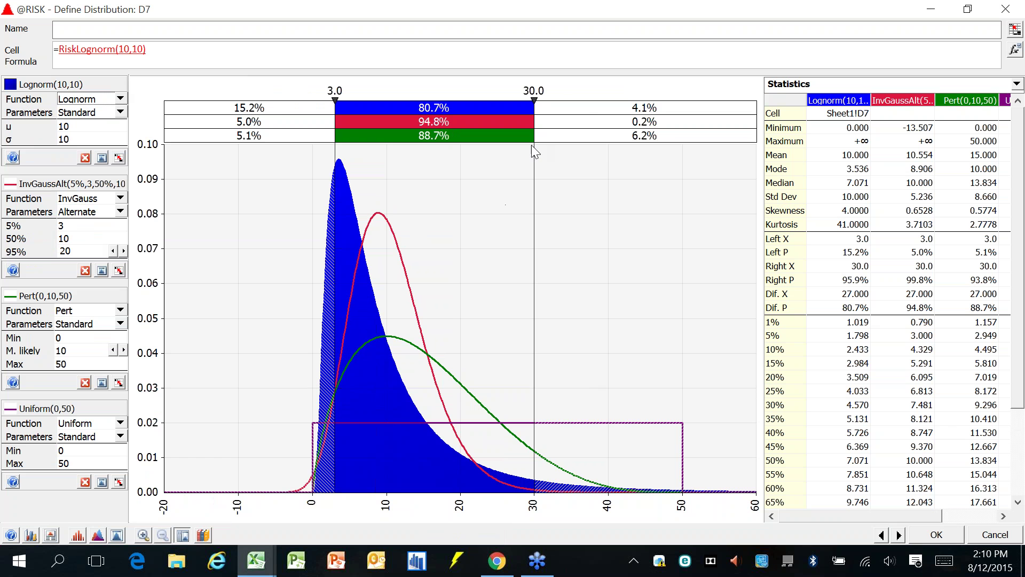
# Step: Raise the graph's number of delimited curves to 10 in the graph options
pyautogui.rightClick(544, 188)
pyautogui.click(569, 198)
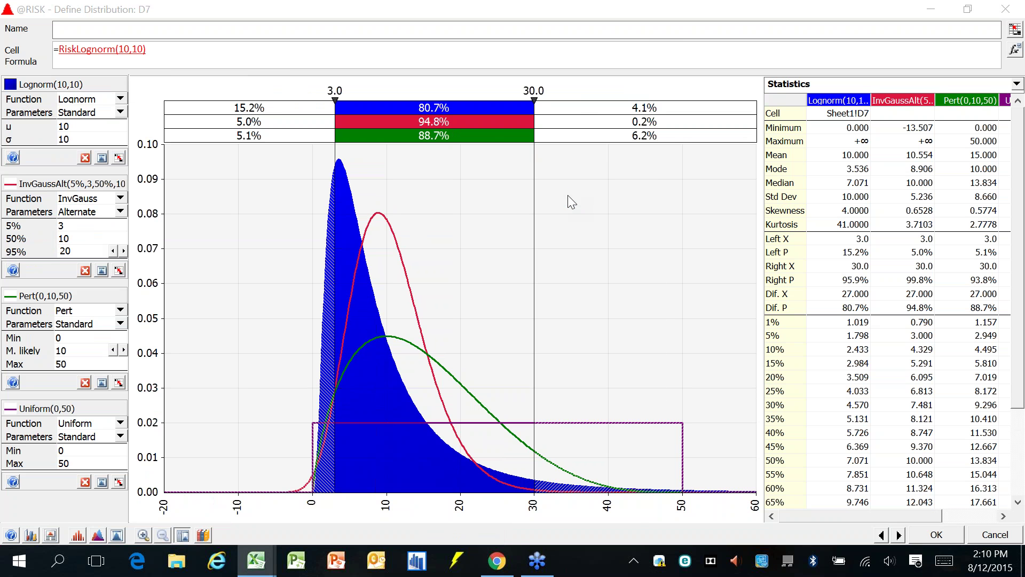
pyautogui.click(490, 113)
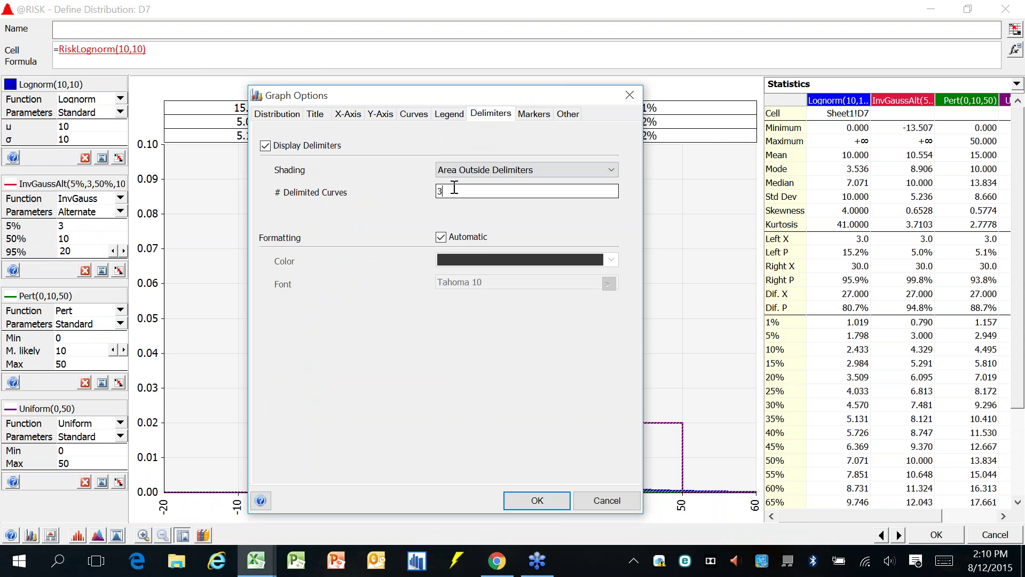
pyautogui.doubleClick(456, 191)
pyautogui.write('10')
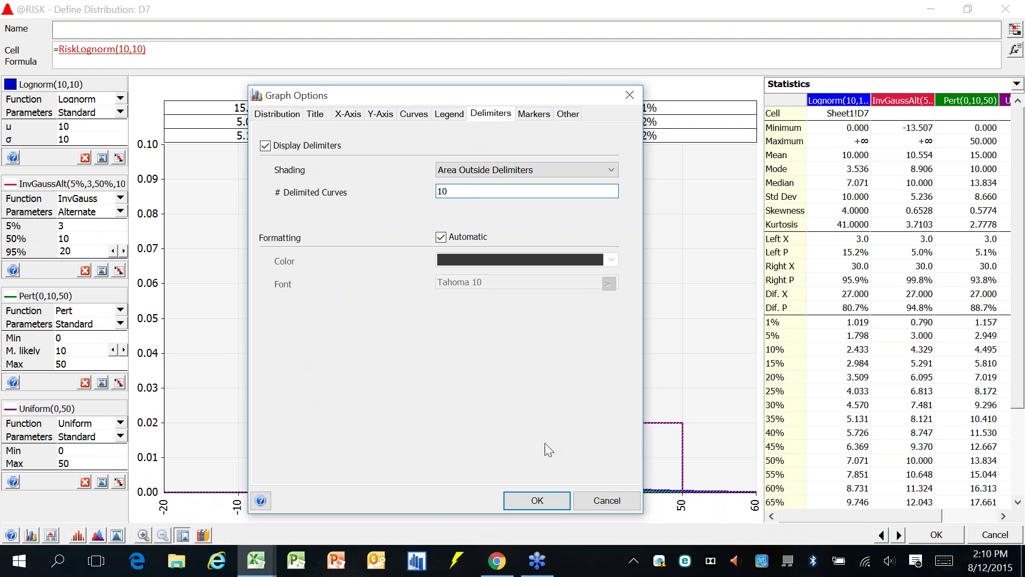
pyautogui.click(537, 500)
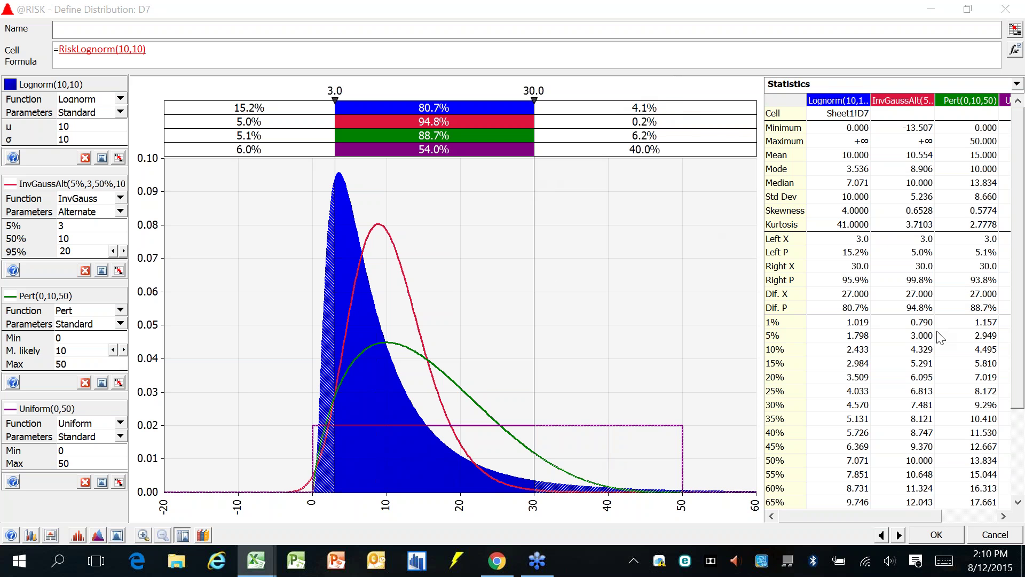
pyautogui.moveTo(665, 93); pyautogui.dragTo(683, 226)
pyautogui.moveTo(730, 169); pyautogui.dragTo(626, 68)
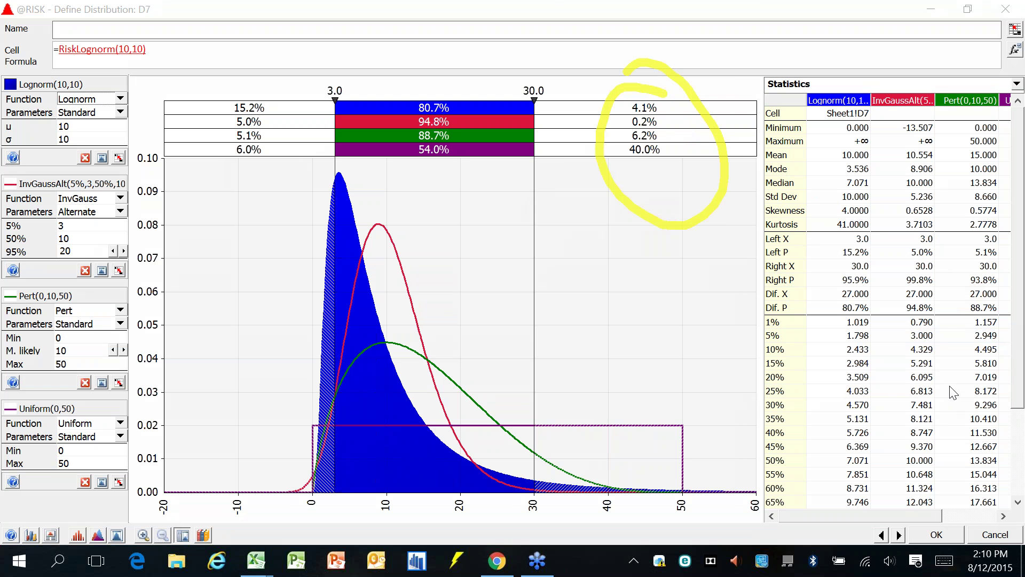
pyautogui.press('Escape')
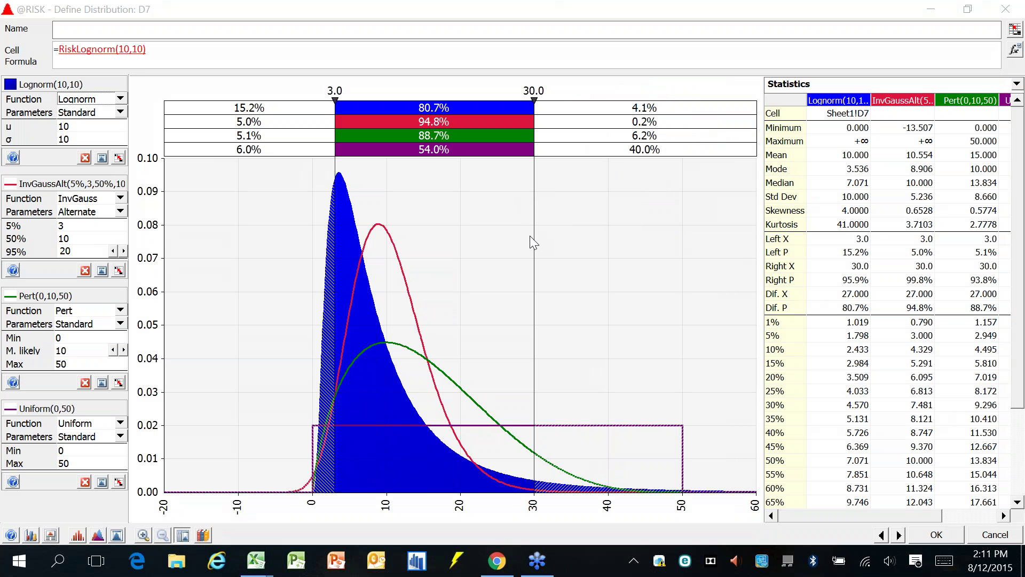
# Step: Set the graph's right probability delimiter to 40
pyautogui.click(533, 91)
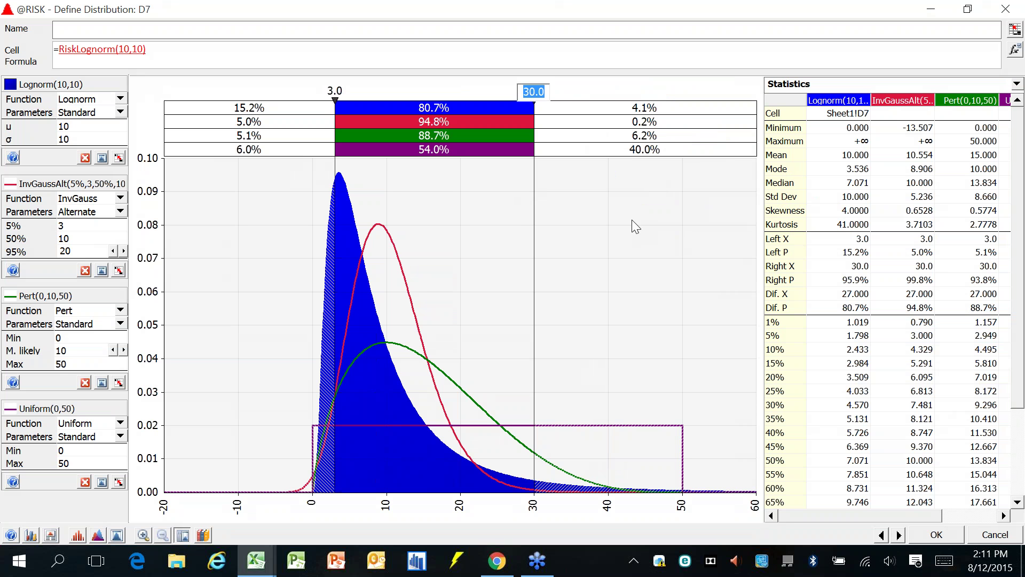
pyautogui.write('40')
pyautogui.press('Return')
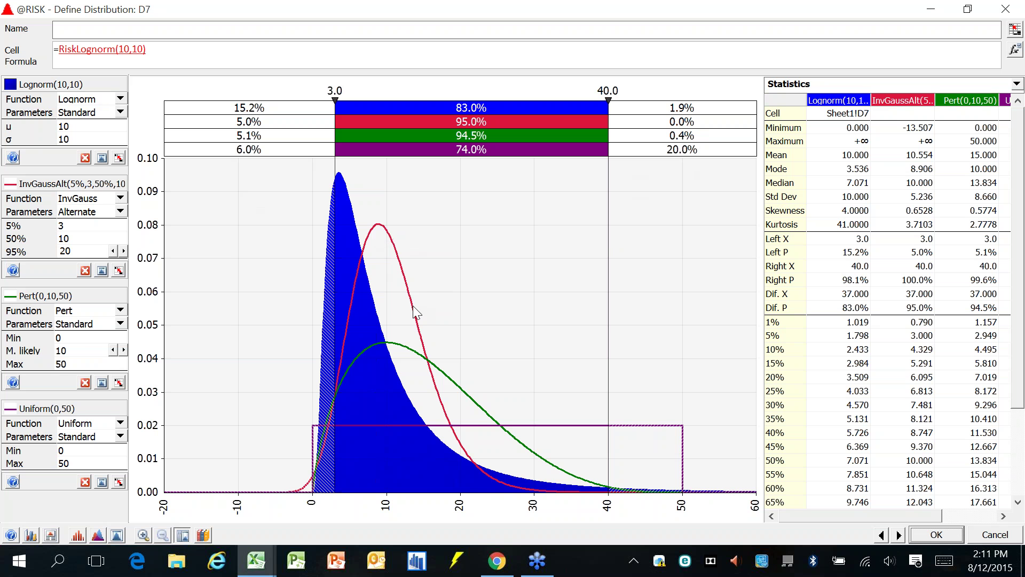
# Step: Remove the Lognorm, Pert and Uniform distributions and accept the remaining InvGauss percentile distribution for cell D7
pyautogui.click(85, 157)
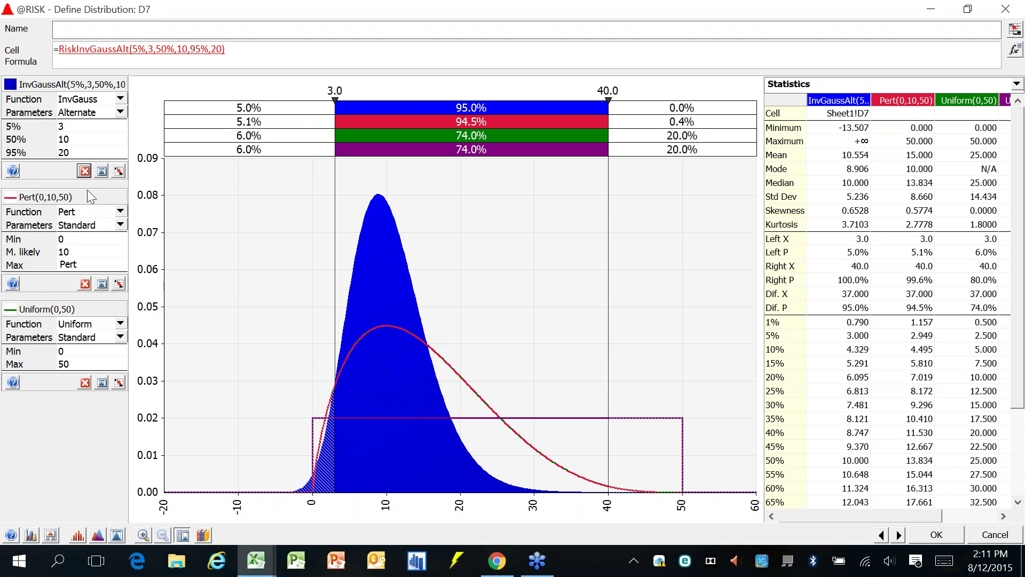
pyautogui.click(85, 284)
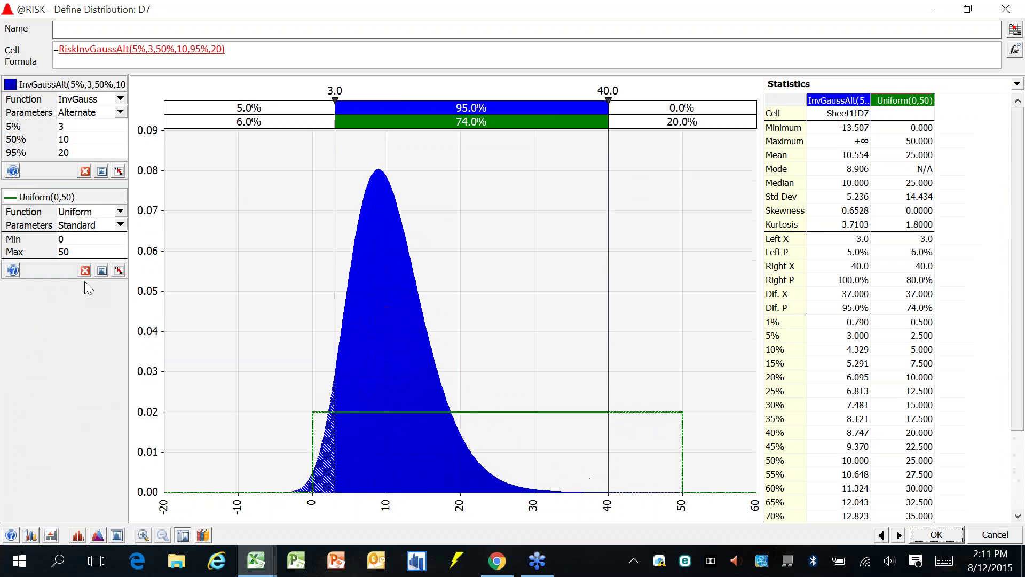
pyautogui.click(84, 281)
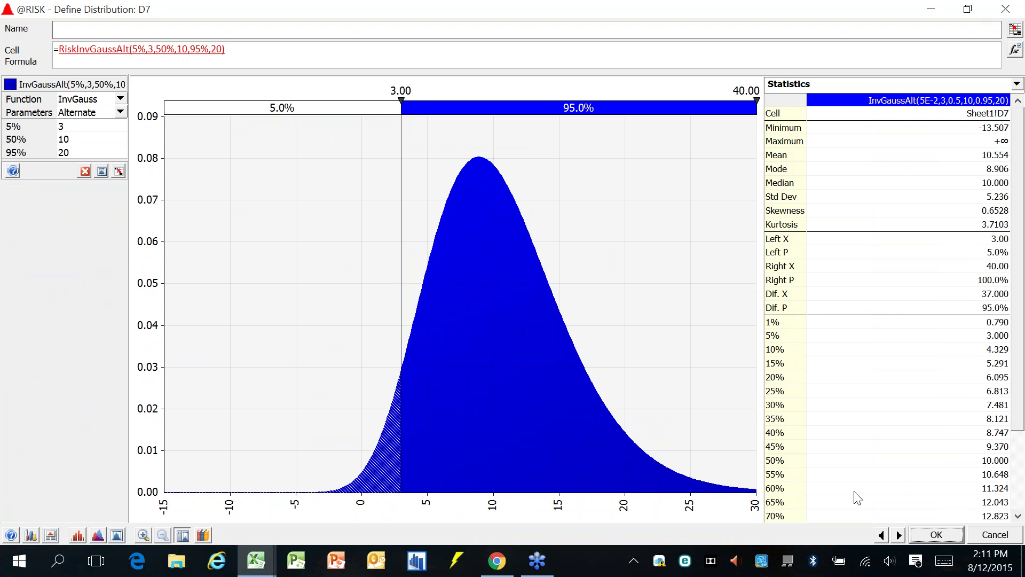
pyautogui.click(932, 534)
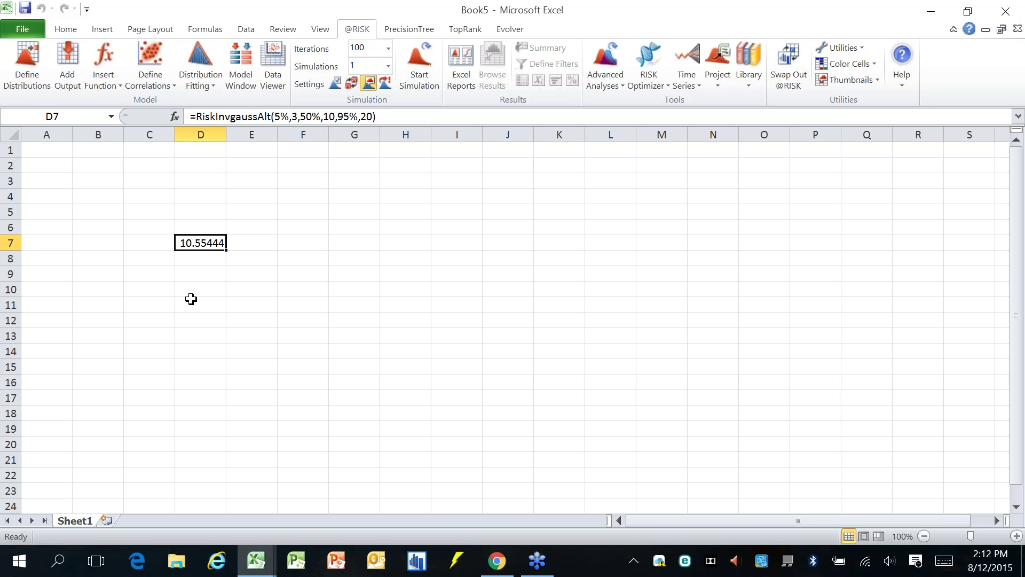
pyautogui.hotkey('ctrl', 'w')
pyautogui.click(499, 299)
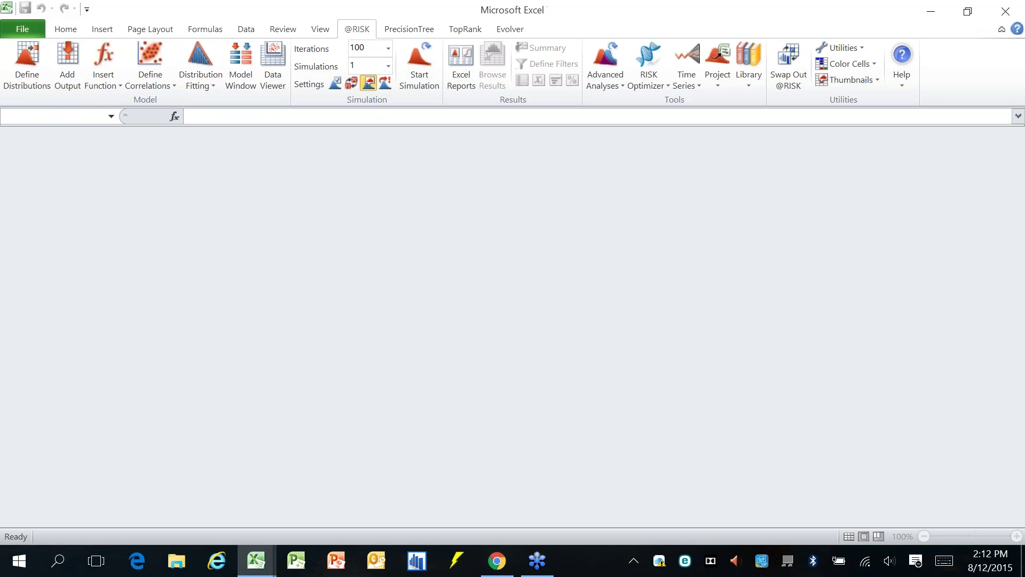
pyautogui.click(905, 86)
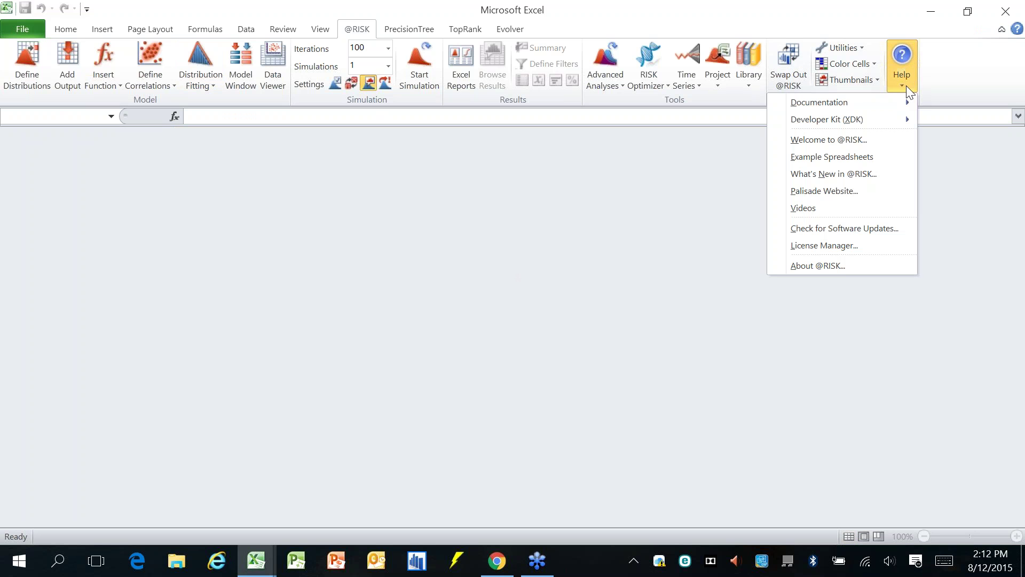
pyautogui.click(877, 156)
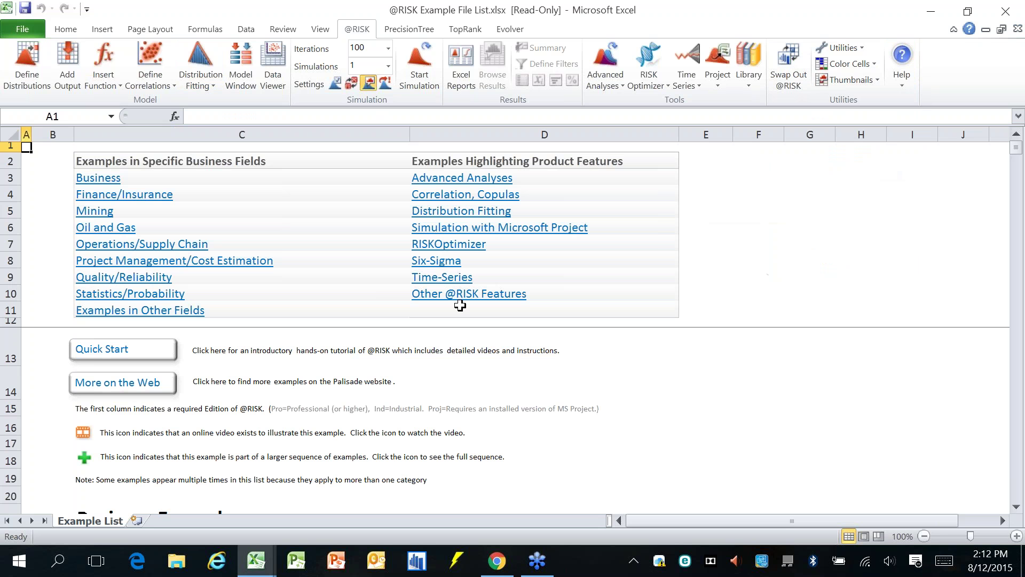
# Step: Open the business example New Product 3 - Basic Model with Less Uncertainty and show its Model sheet
pyautogui.click(101, 179)
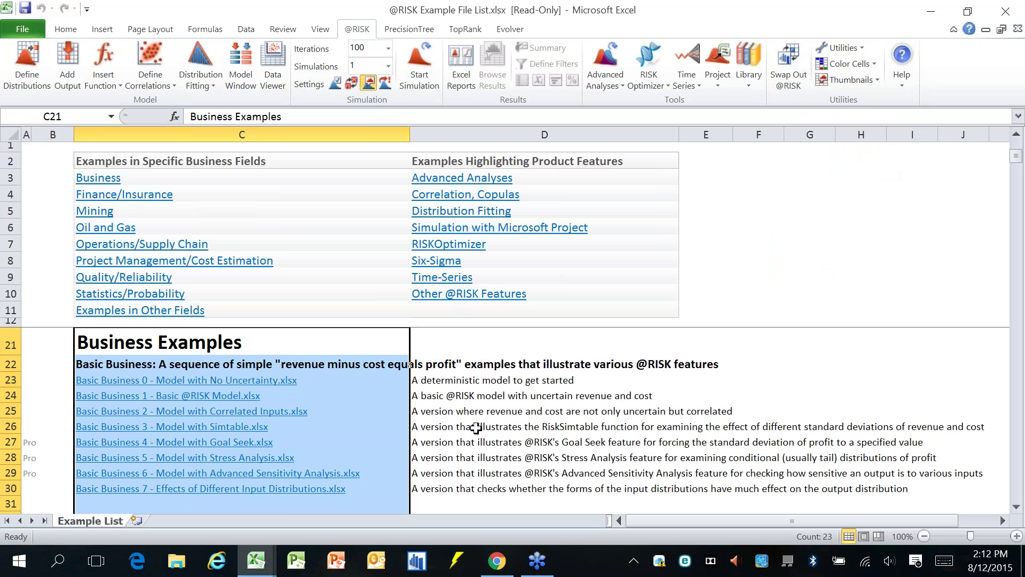
pyautogui.scroll(-2, 477, 396)
pyautogui.scroll(-2, 476, 396)
pyautogui.click(229, 446)
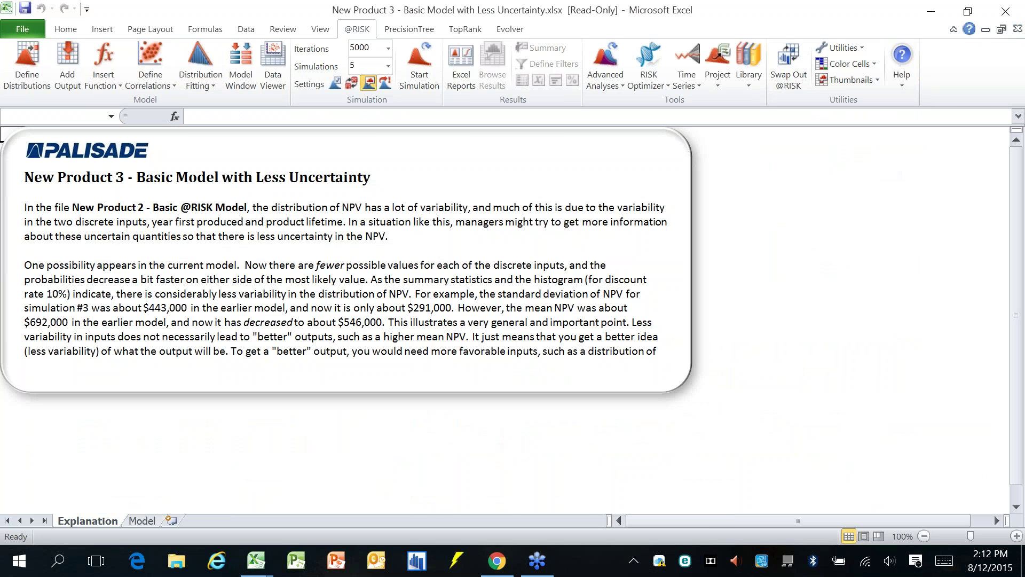
pyautogui.click(142, 521)
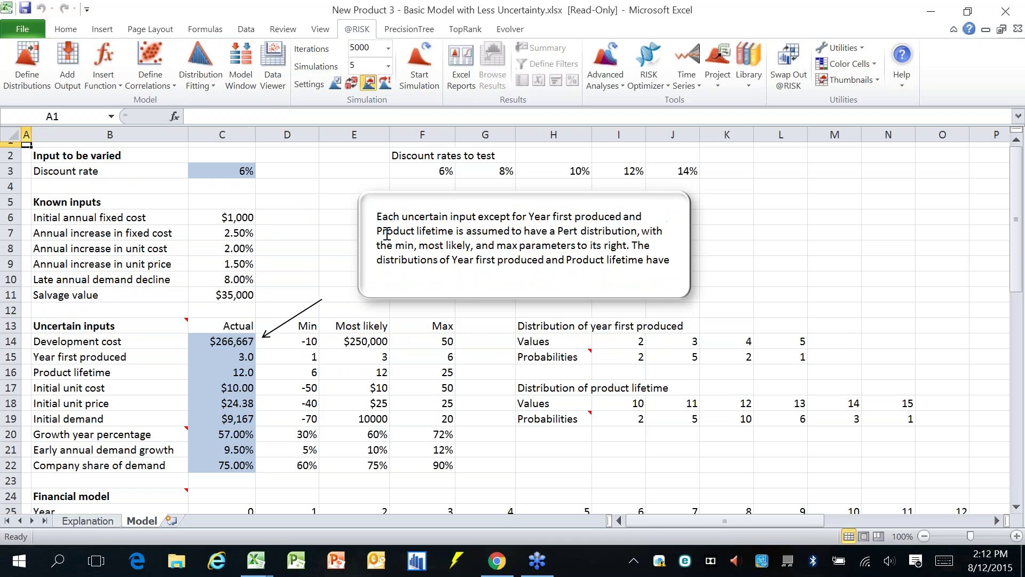
# Step: Set the number of simulations to 1 and run the simulation with 5000 iterations
pyautogui.click(388, 65)
pyautogui.click(374, 85)
pyautogui.click(419, 64)
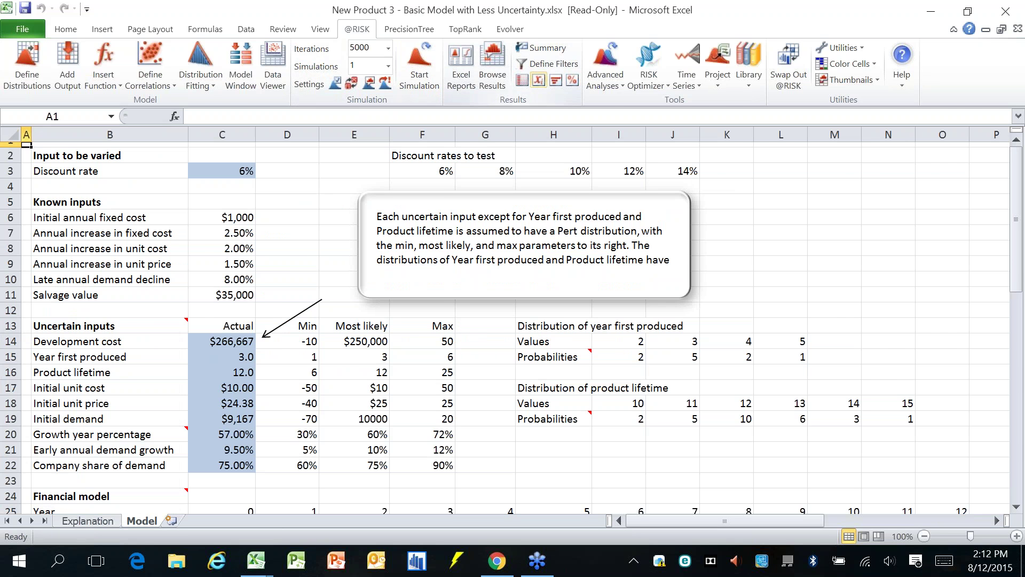
# Step: Open the simulation data table, examine the NPV of profit, Development cost, Initial unit cost and Initial demand columns, and close it
pyautogui.click(539, 80)
pyautogui.moveTo(597, 70); pyautogui.dragTo(462, 123)
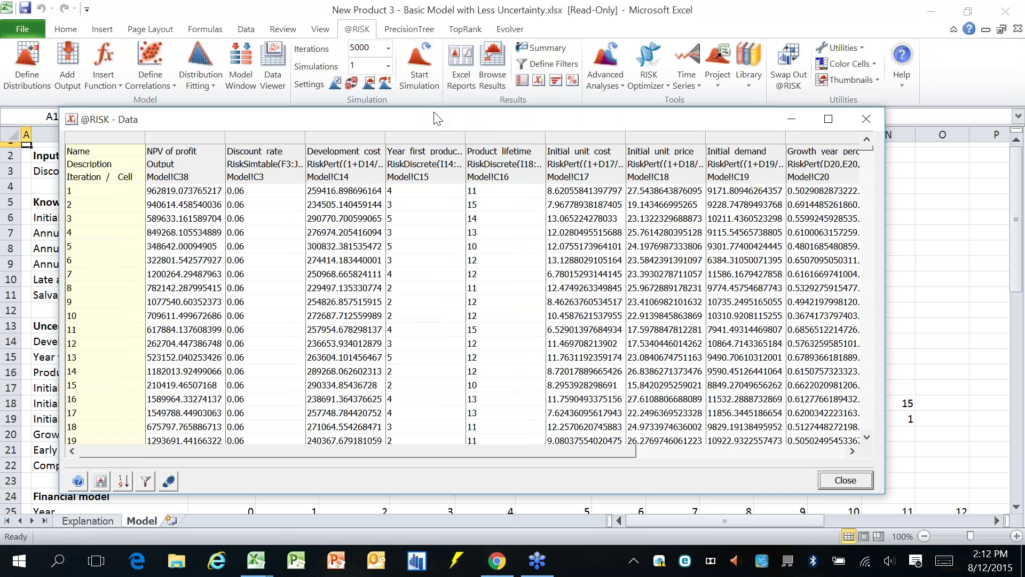
pyautogui.click(178, 148)
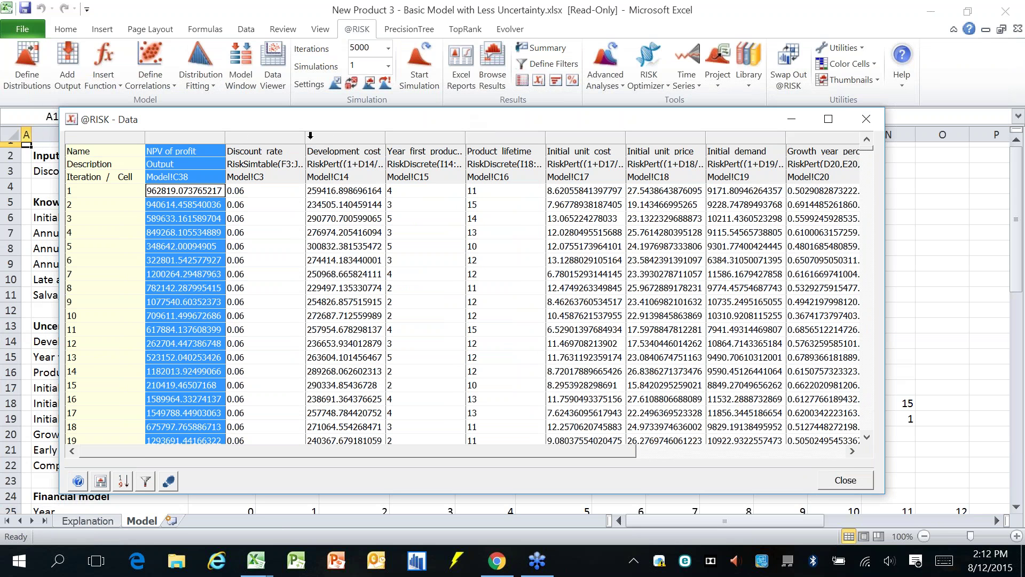
pyautogui.click(338, 137)
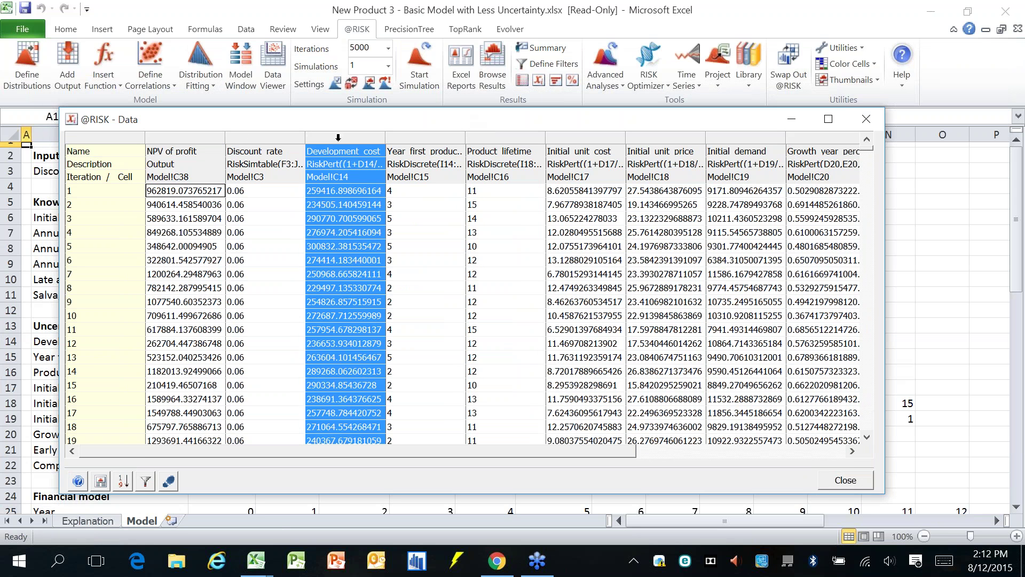
pyautogui.click(592, 137)
pyautogui.click(744, 134)
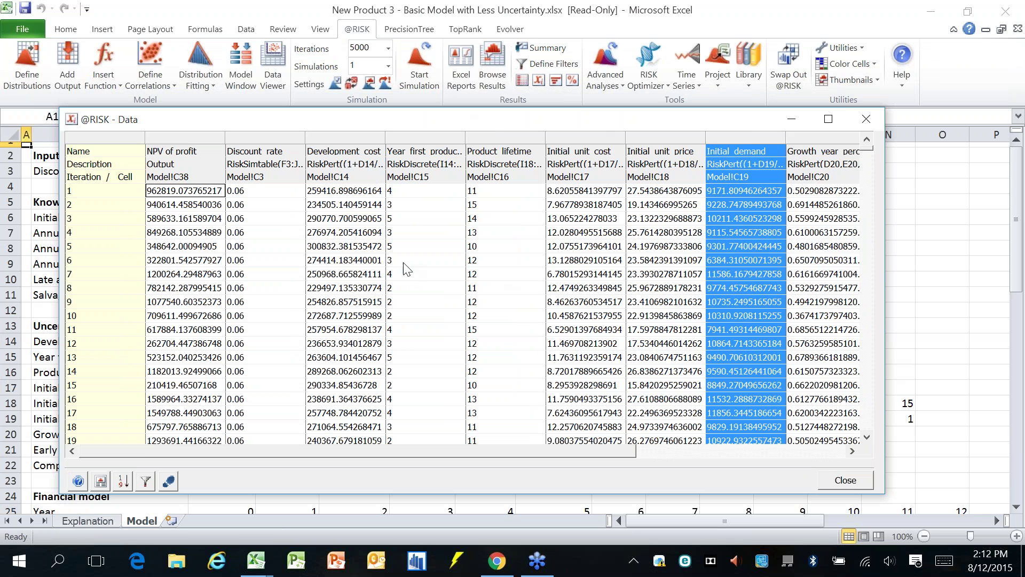
pyautogui.click(196, 135)
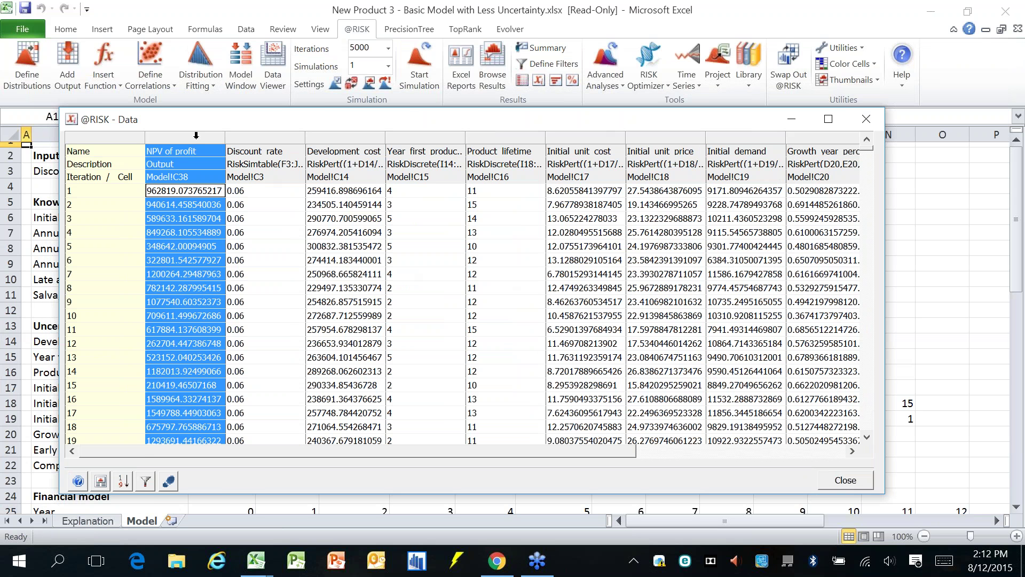
pyautogui.click(852, 483)
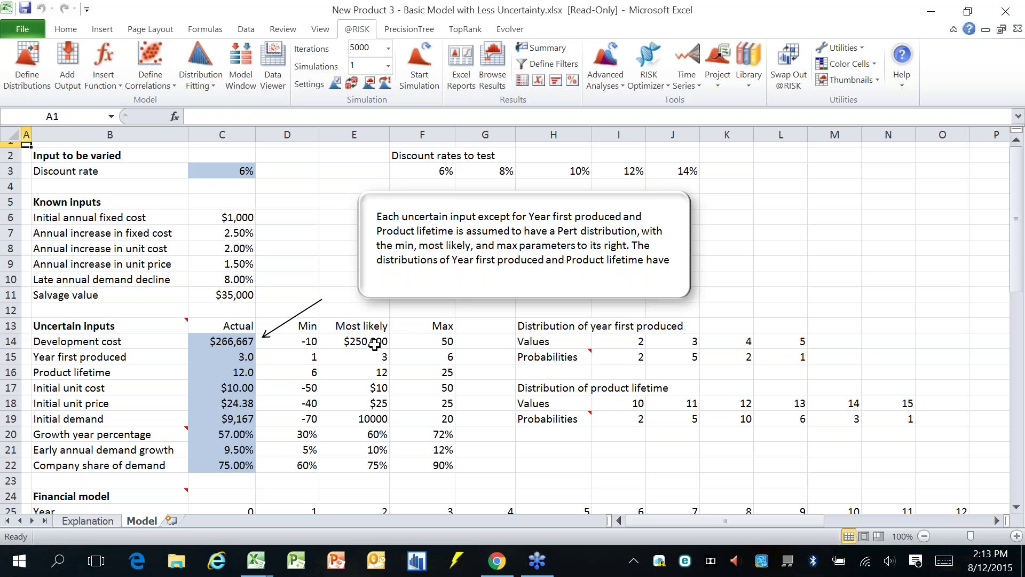
# Step: Create a scatter plot of the NPV of profit output in C38 against Company share of demand in C22
pyautogui.scroll(-5, 375, 343)
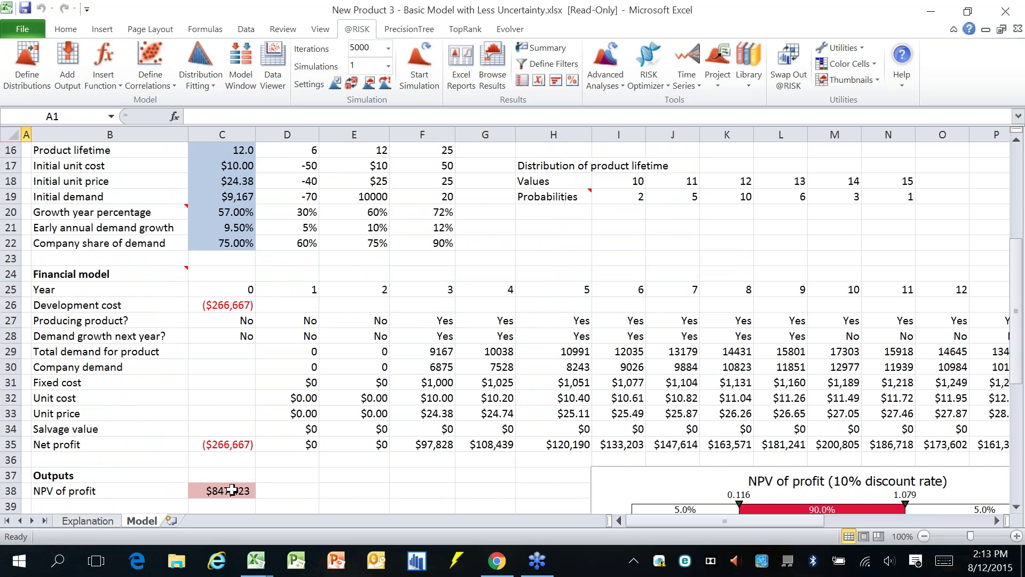
pyautogui.click(232, 490)
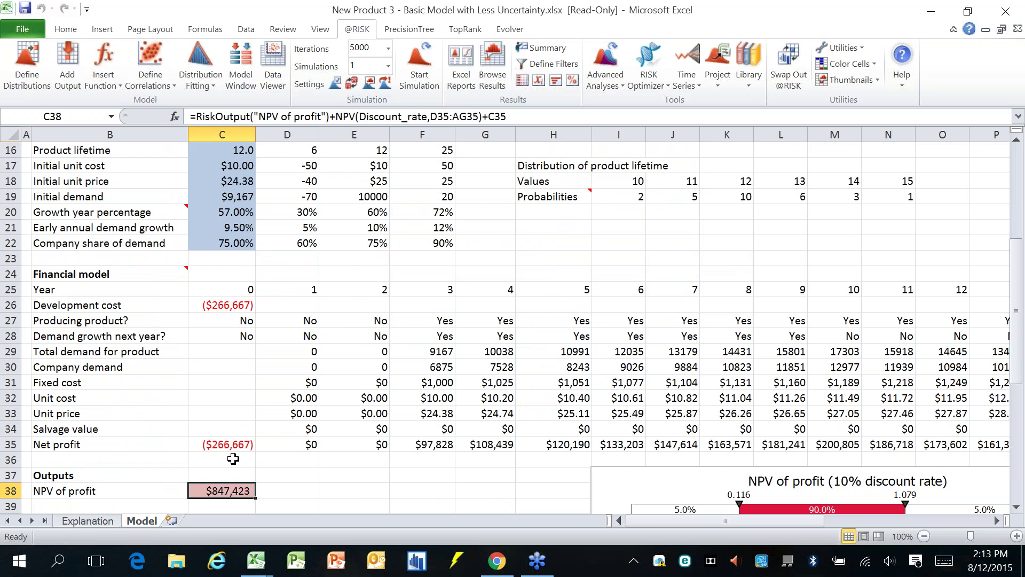
pyautogui.rightClick(237, 490)
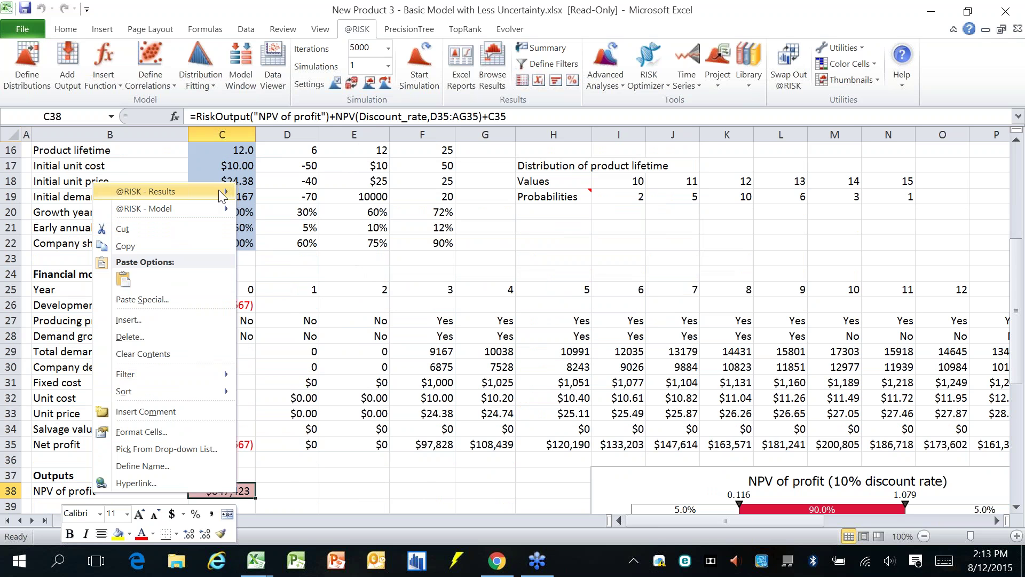
pyautogui.moveTo(221, 195)
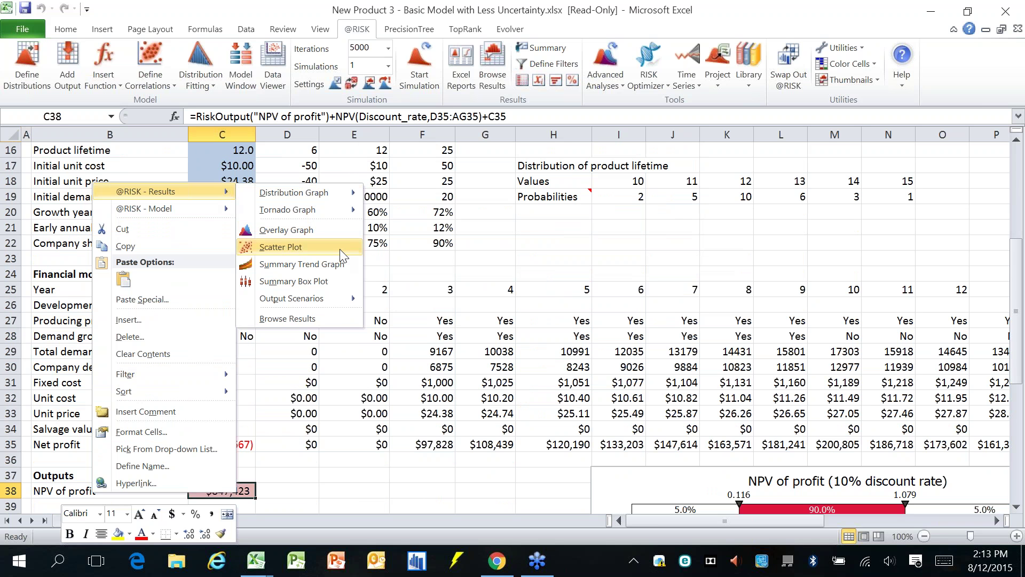
pyautogui.click(313, 248)
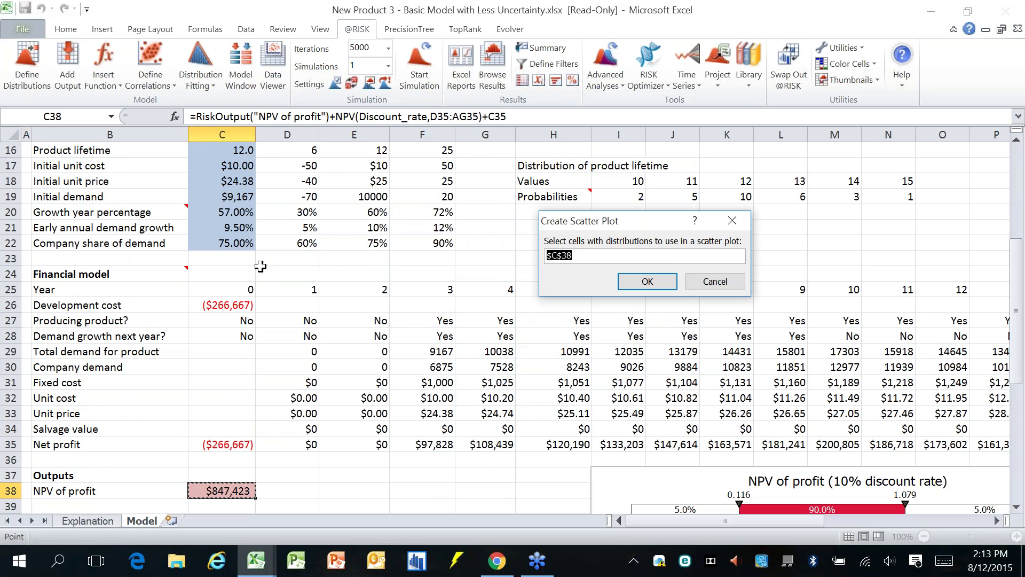
pyautogui.click(207, 242)
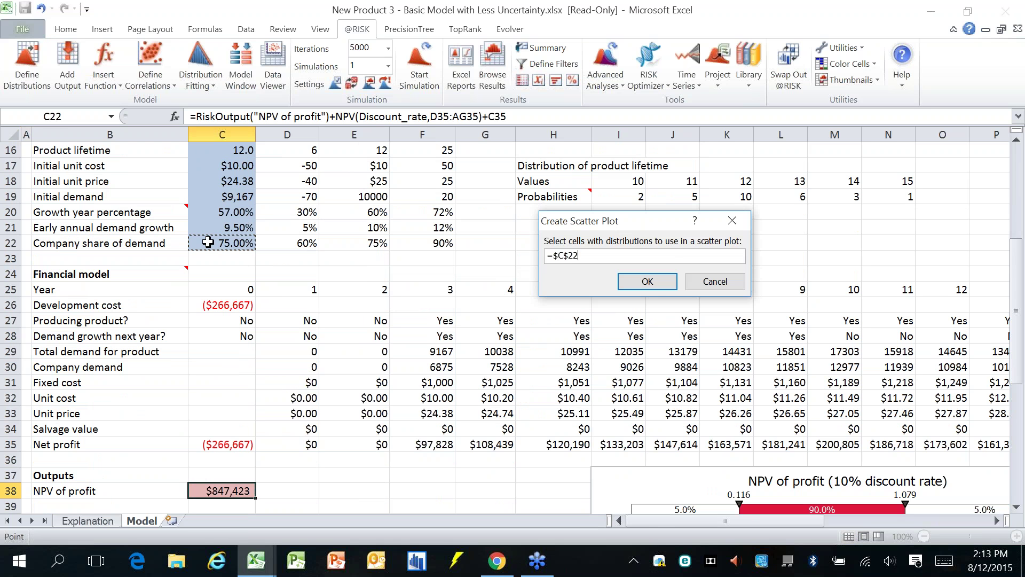
pyautogui.click(657, 281)
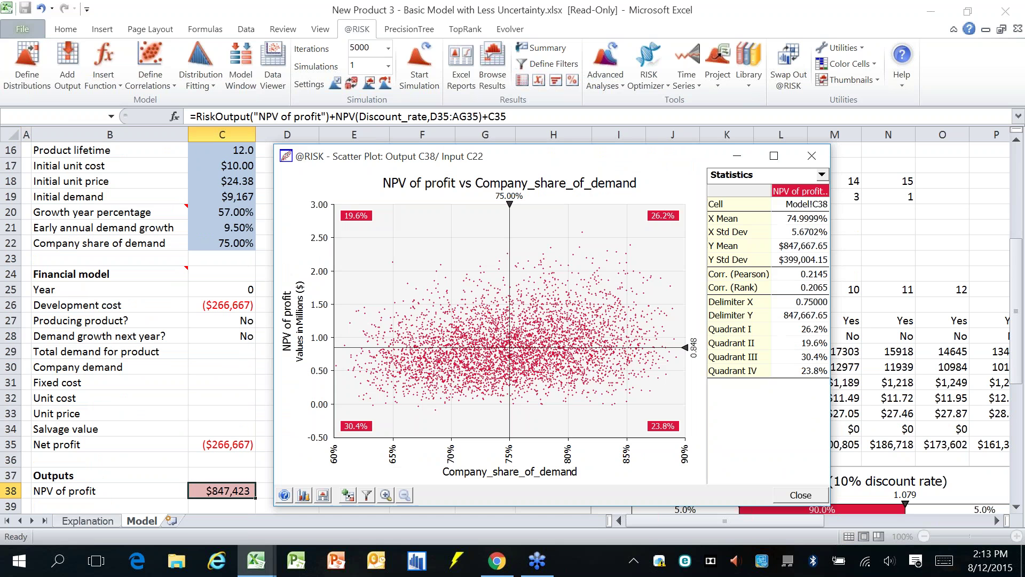
pyautogui.moveTo(591, 162); pyautogui.dragTo(446, 59)
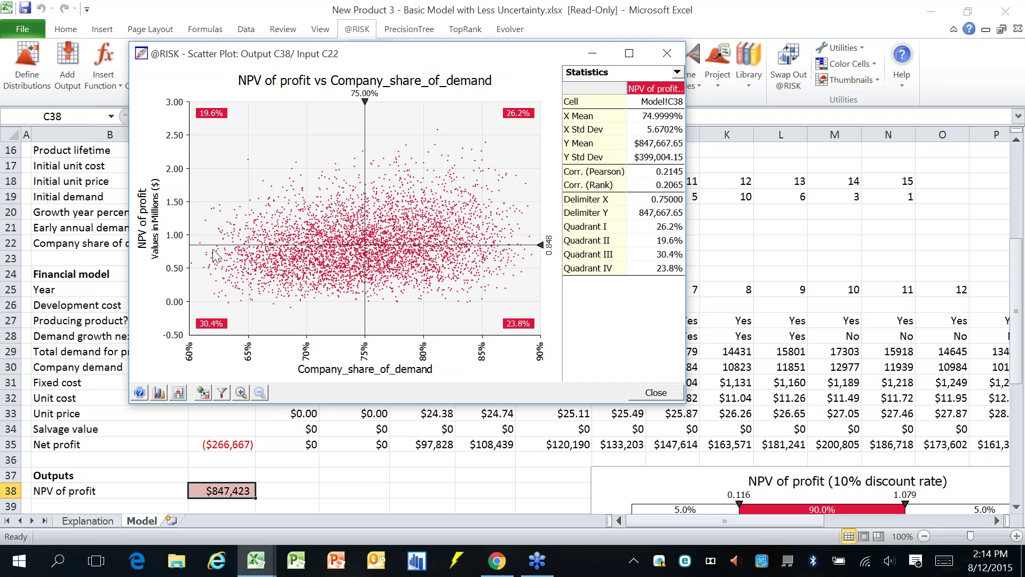
# Step: Set the scatter plot's delimiters to 1.5 million for NPV of profit and 70% for Company share of demand
pyautogui.moveTo(532, 247); pyautogui.dragTo(535, 202)
pyautogui.moveTo(365, 153); pyautogui.dragTo(315, 160)
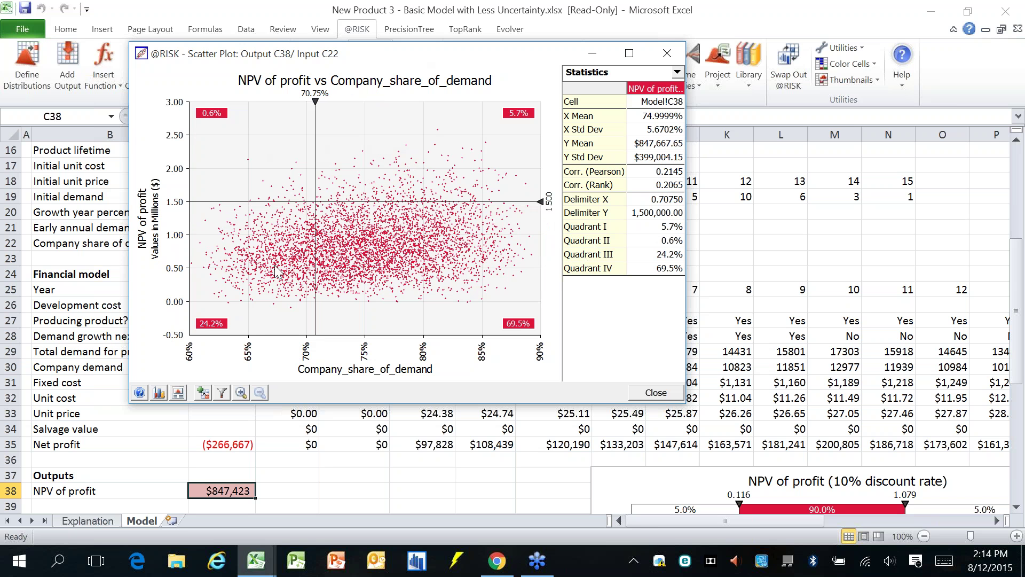
pyautogui.click(550, 201)
pyautogui.press('Return')
pyautogui.click(323, 93)
pyautogui.write('70')
pyautogui.press('BackSpace')
pyautogui.press('BackSpace')
pyautogui.write('.7')
pyautogui.press('Return')
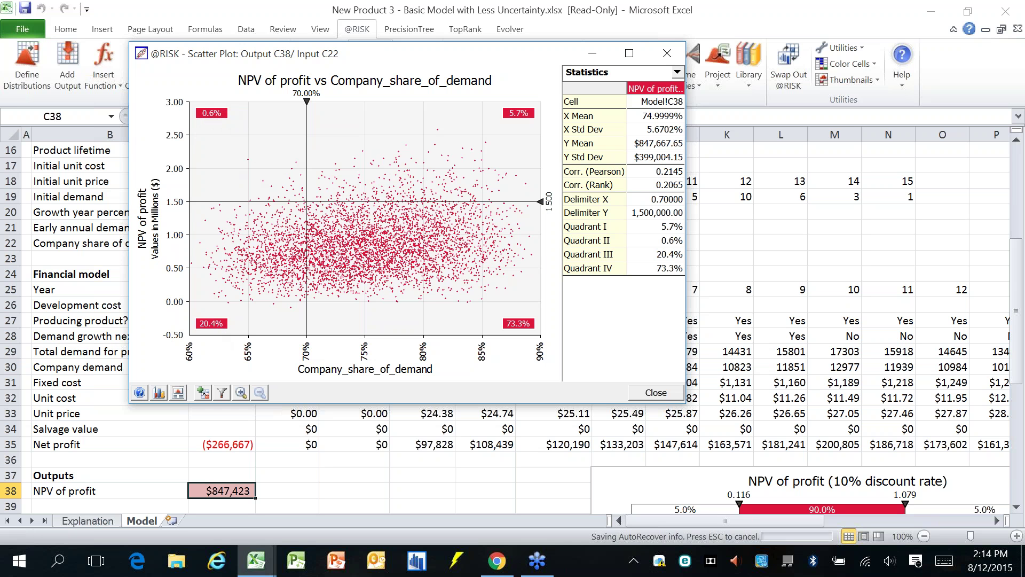
# Step: Move the delimiter crossing to 80% share of demand and 1.0 million NPV of profit, and close the scatter plot
pyautogui.moveTo(304, 200); pyautogui.dragTo(432, 197)
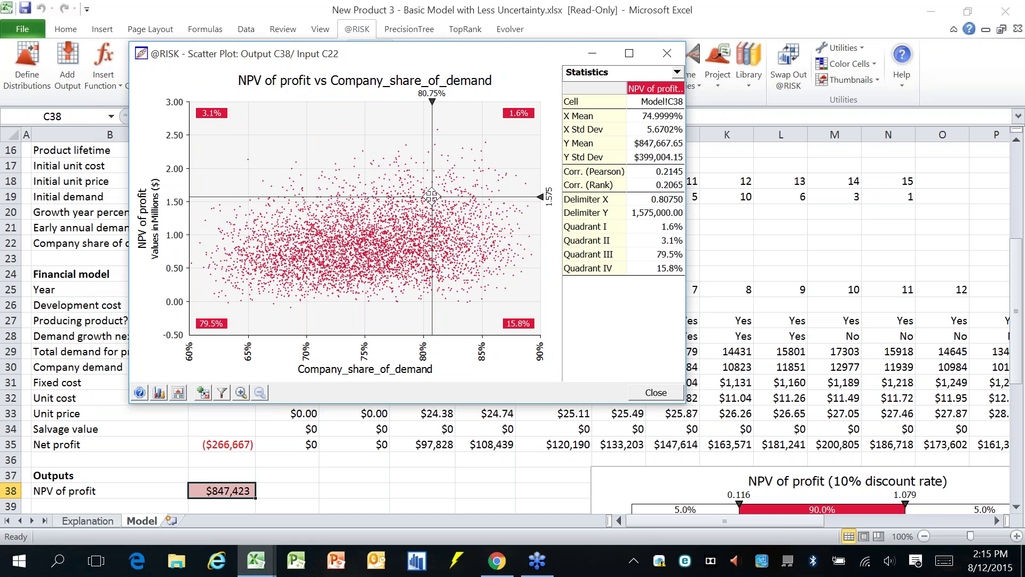
pyautogui.moveTo(433, 197); pyautogui.dragTo(423, 235)
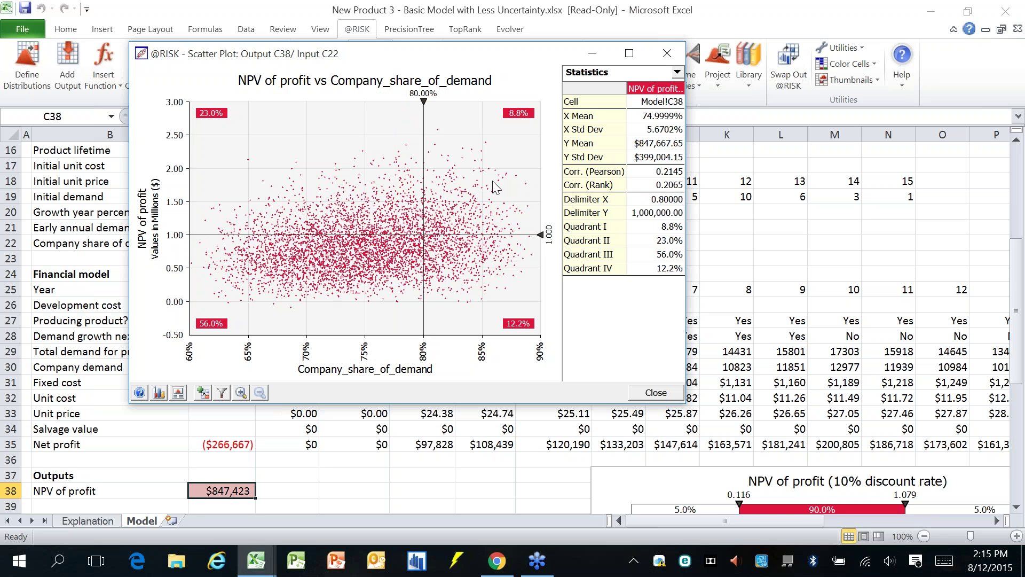
pyautogui.click(656, 393)
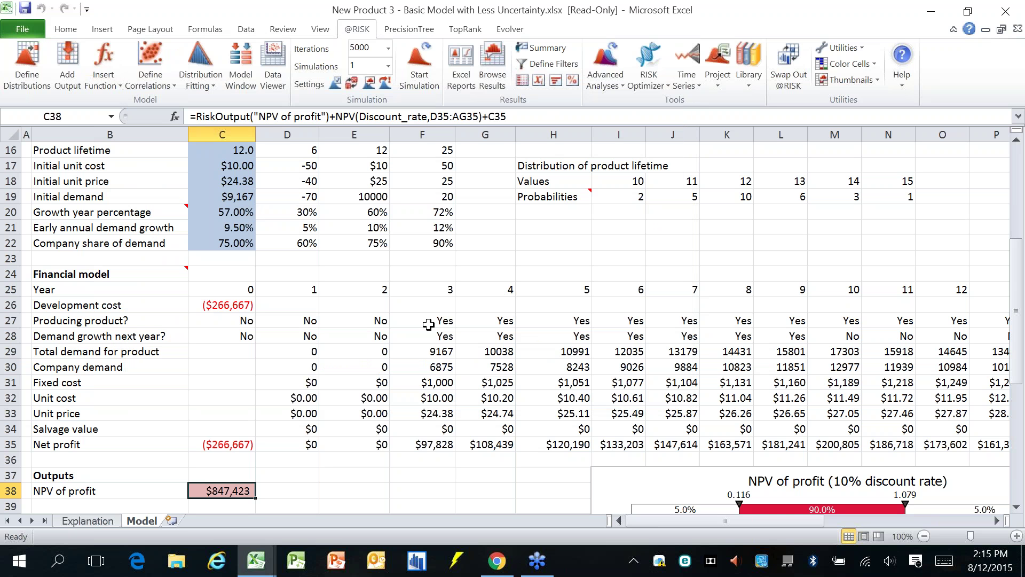
pyautogui.click(356, 360)
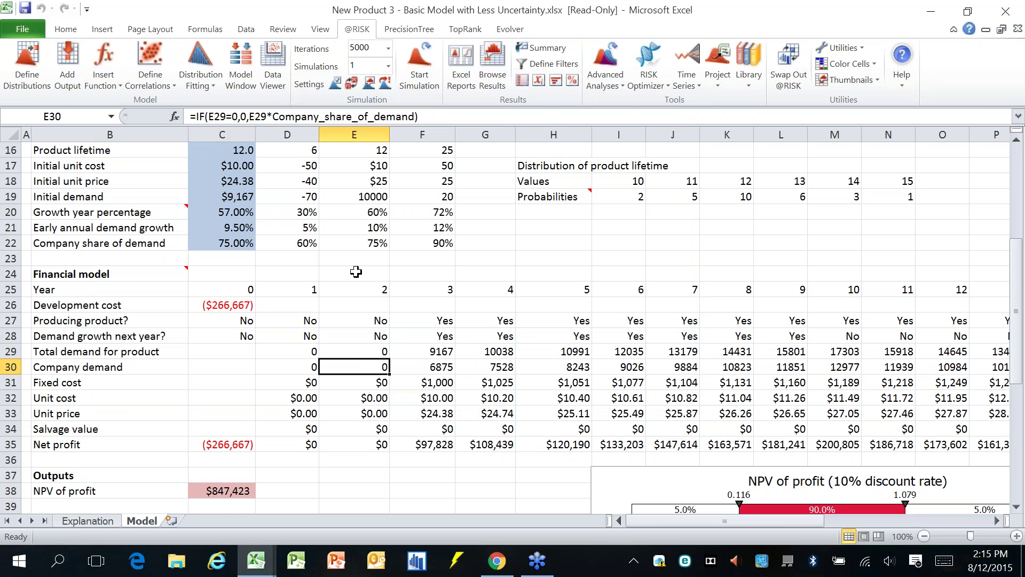
# Step: Create a scatter plot of NPV of profit in C38 against Initial unit cost in C17, view it and close it
pyautogui.click(223, 486)
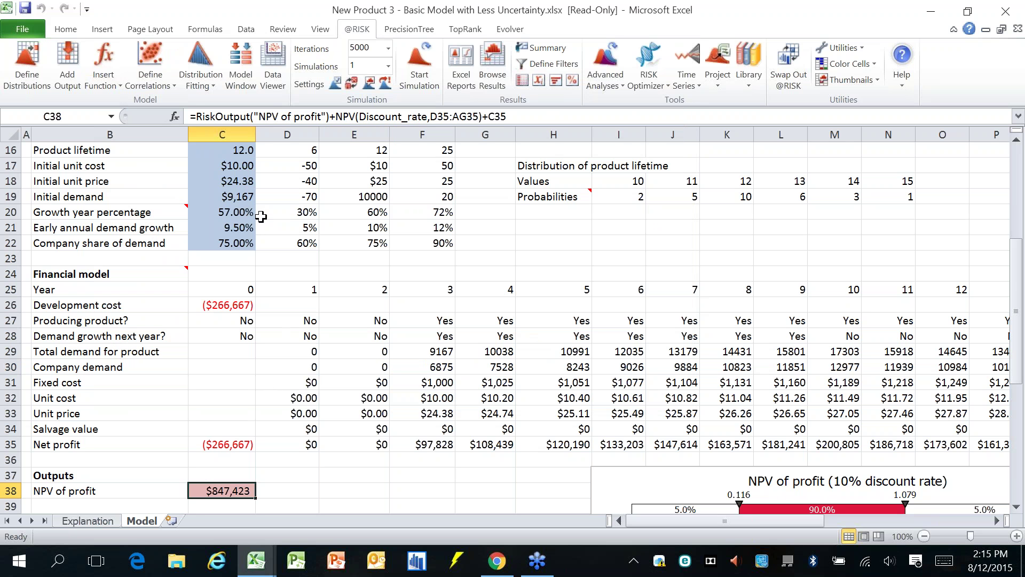
pyautogui.keyDown('ctrl'); pyautogui.click(218, 166); pyautogui.keyUp('ctrl')
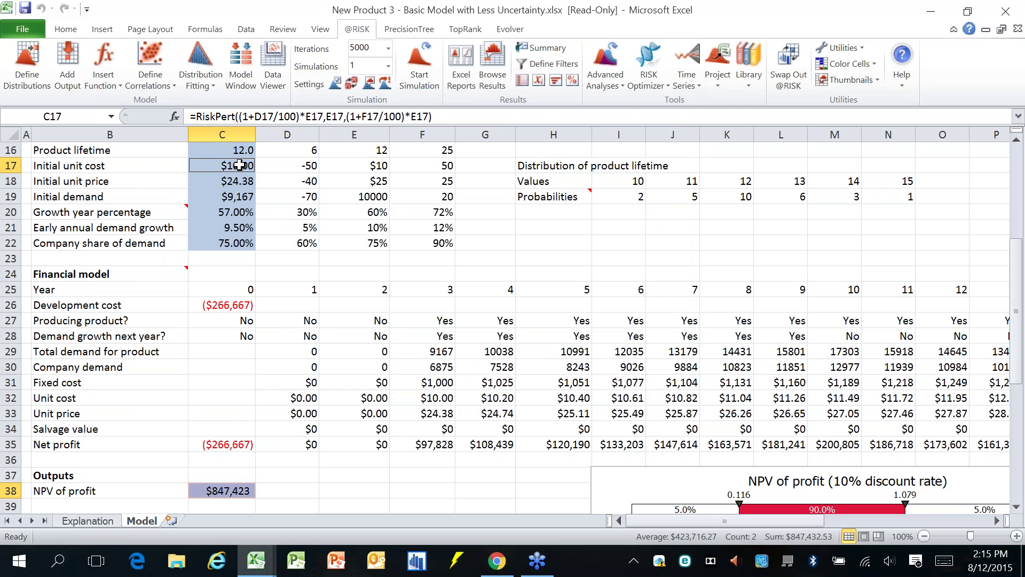
pyautogui.rightClick(239, 165)
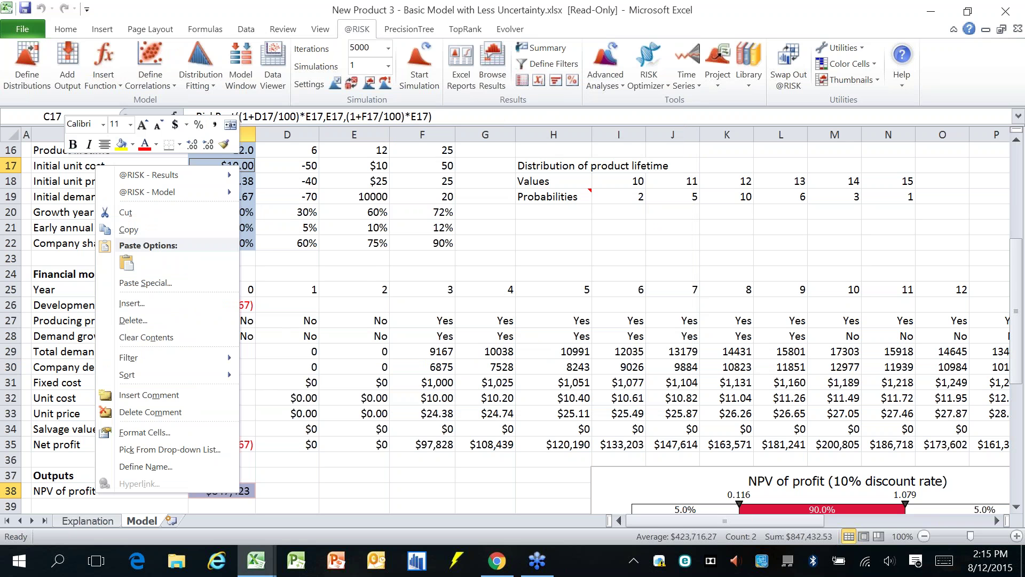
pyautogui.moveTo(228, 175)
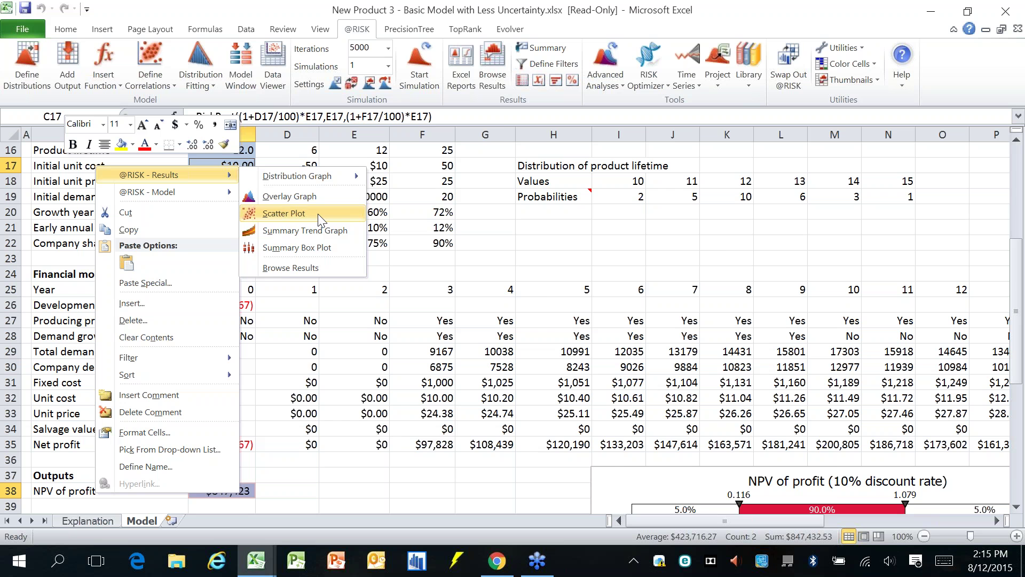
pyautogui.click(318, 214)
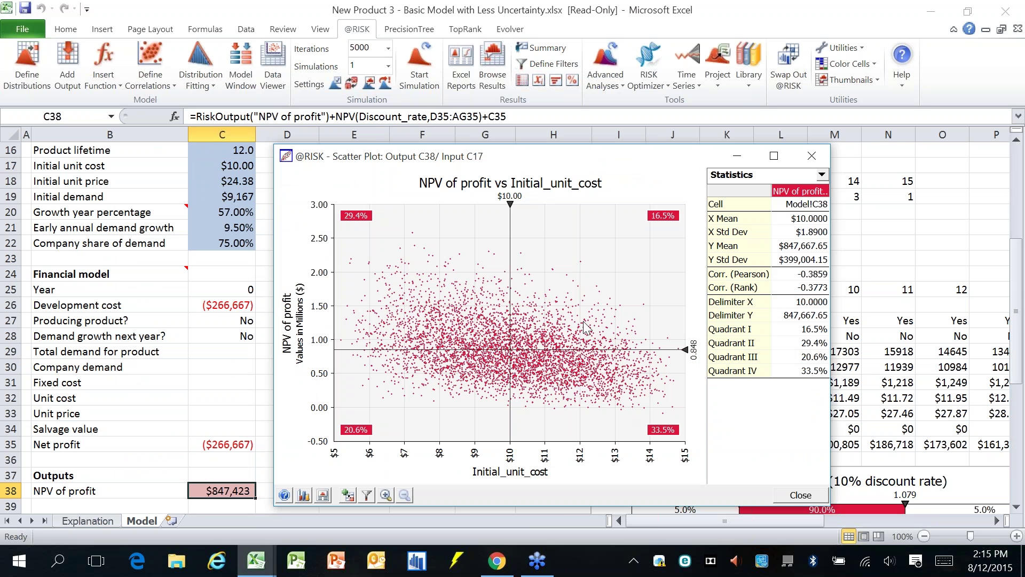
pyautogui.moveTo(625, 161); pyautogui.dragTo(638, 116)
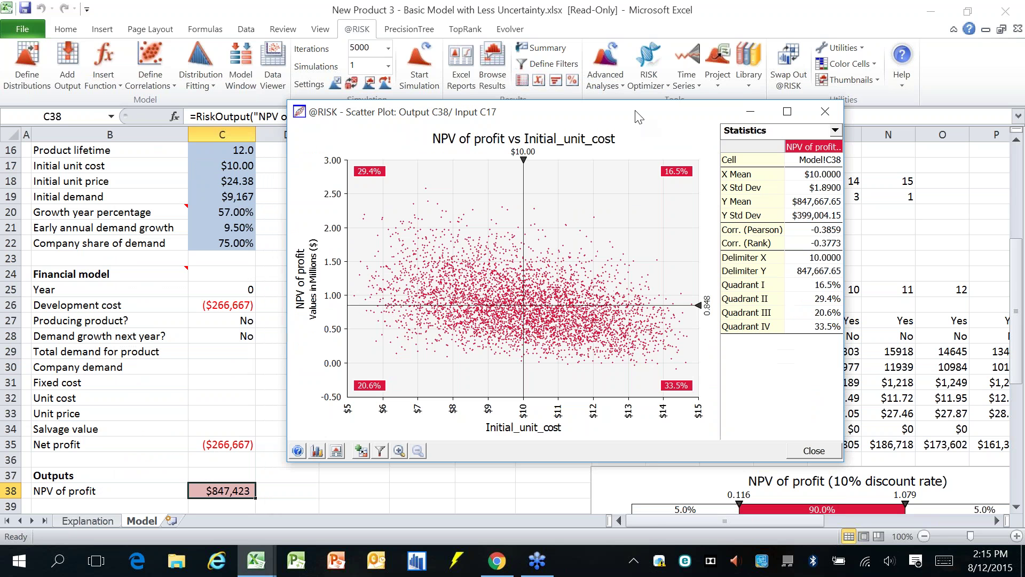
pyautogui.click(805, 450)
pyautogui.click(362, 274)
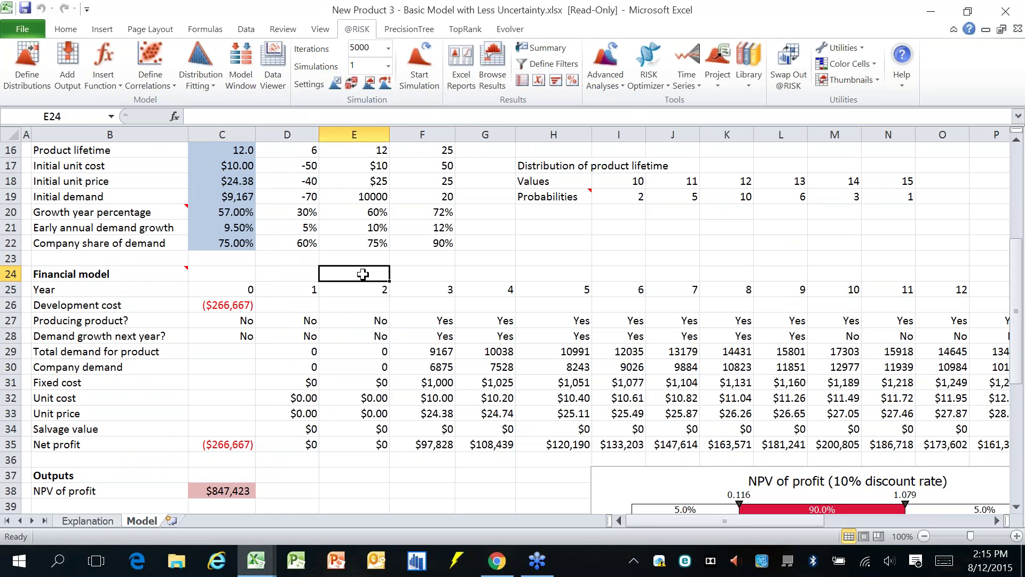
# Step: Create a combined scatter plot of NPV of profit in C38 against Initial unit cost in C17 and Initial unit price in C18
pyautogui.click(239, 489)
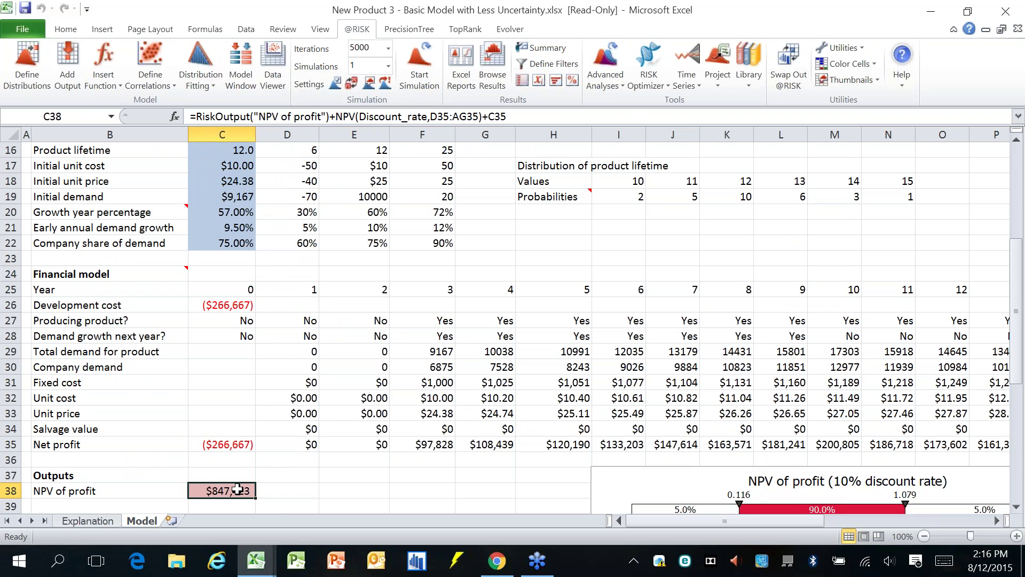
pyautogui.keyDown('ctrl'); pyautogui.click(241, 166); pyautogui.keyUp('ctrl')
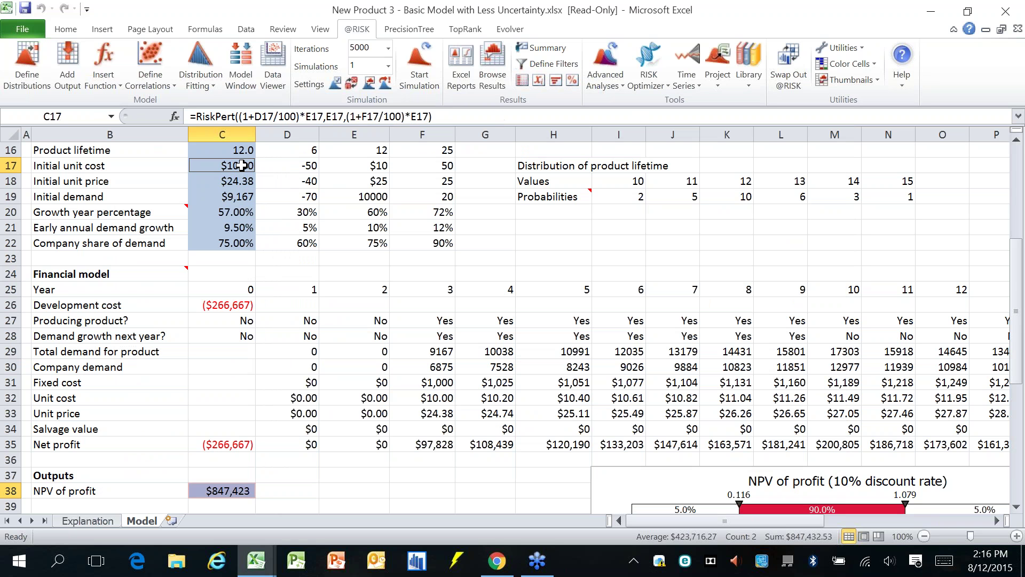
pyautogui.keyDown('ctrl'); pyautogui.click(240, 182); pyautogui.keyUp('ctrl')
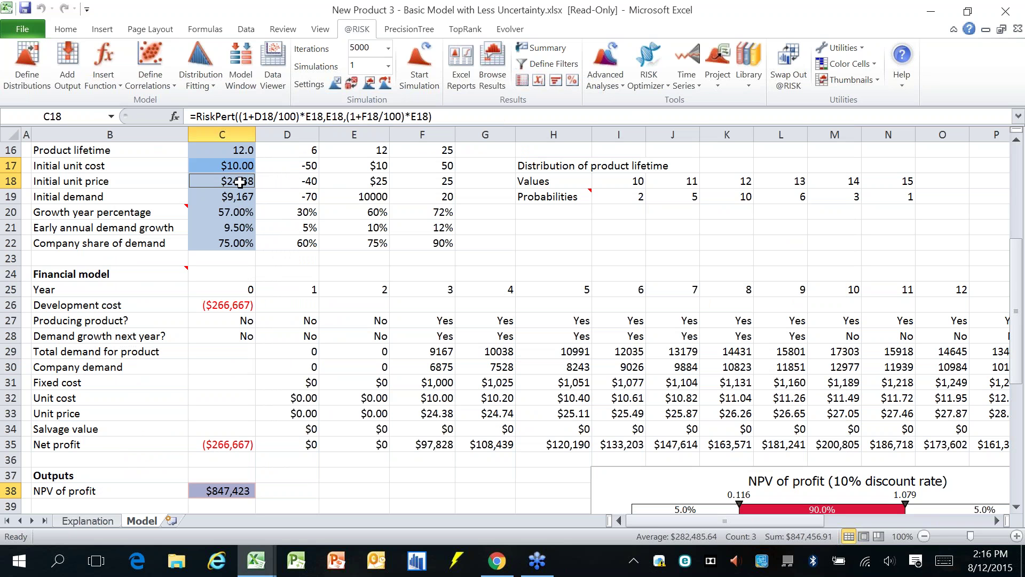
pyautogui.rightClick(240, 182)
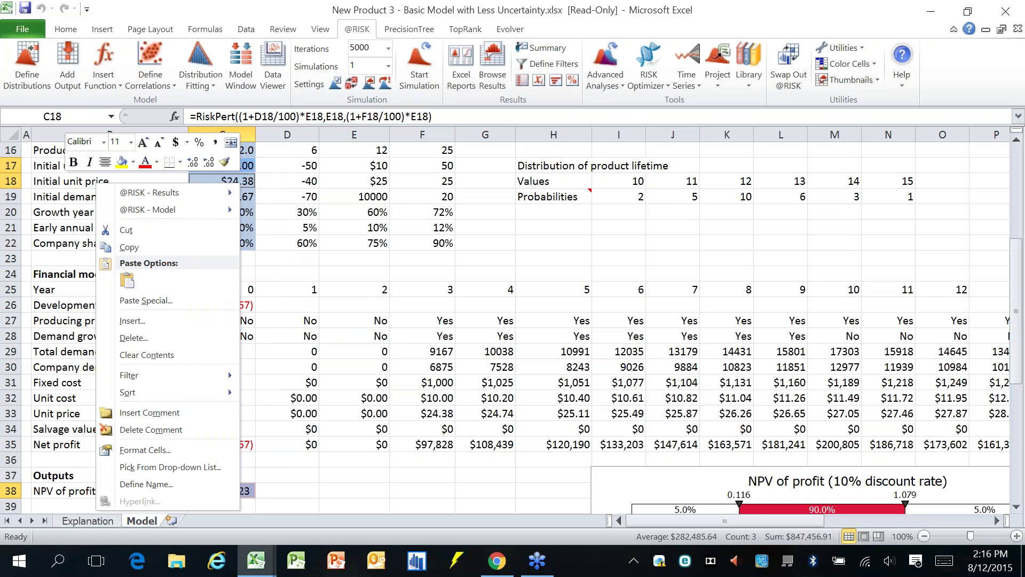
pyautogui.moveTo(229, 193)
pyautogui.click(307, 232)
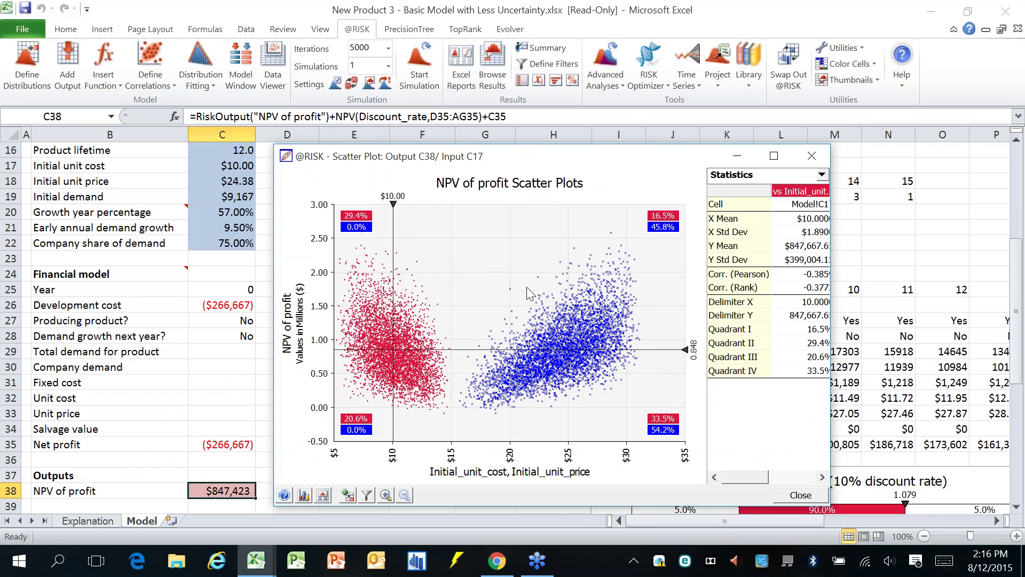
# Step: Widen the combined scatter plot window to examine the statistics of both inputs, and close the plot
pyautogui.moveTo(666, 161); pyautogui.dragTo(497, 70)
pyautogui.moveTo(661, 309); pyautogui.dragTo(758, 306)
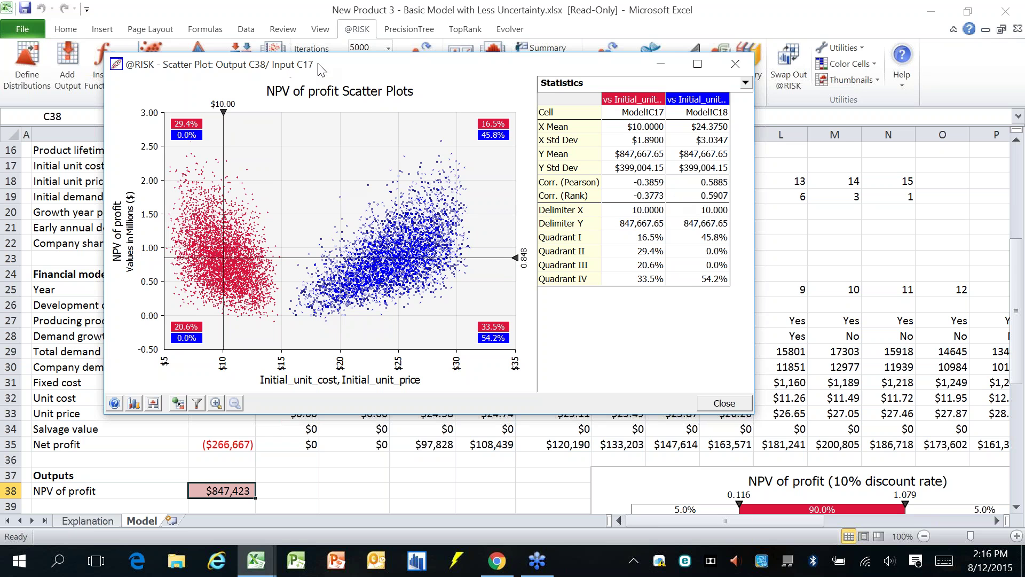
pyautogui.moveTo(363, 64); pyautogui.dragTo(512, 58)
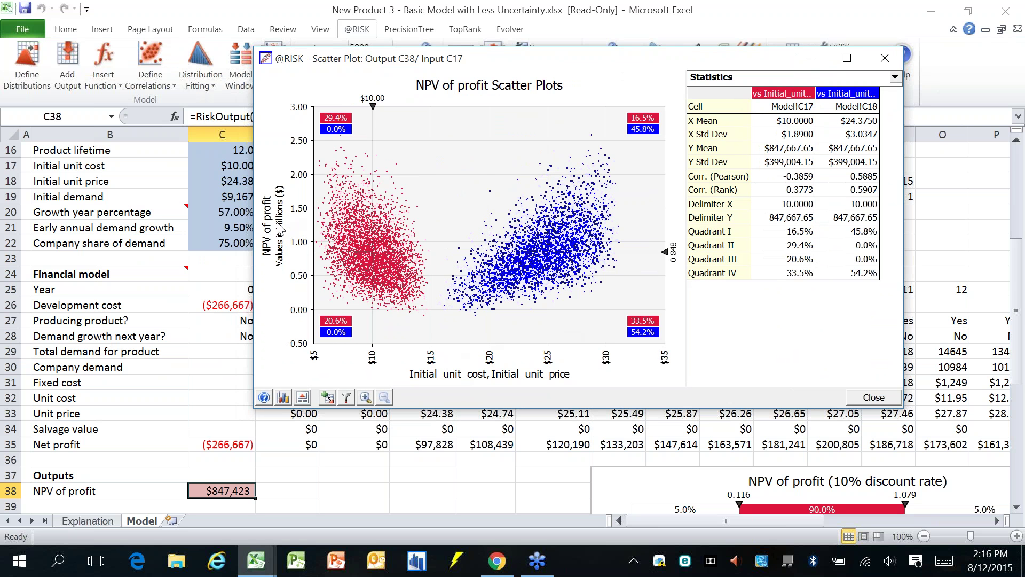
pyautogui.click(873, 397)
pyautogui.click(294, 316)
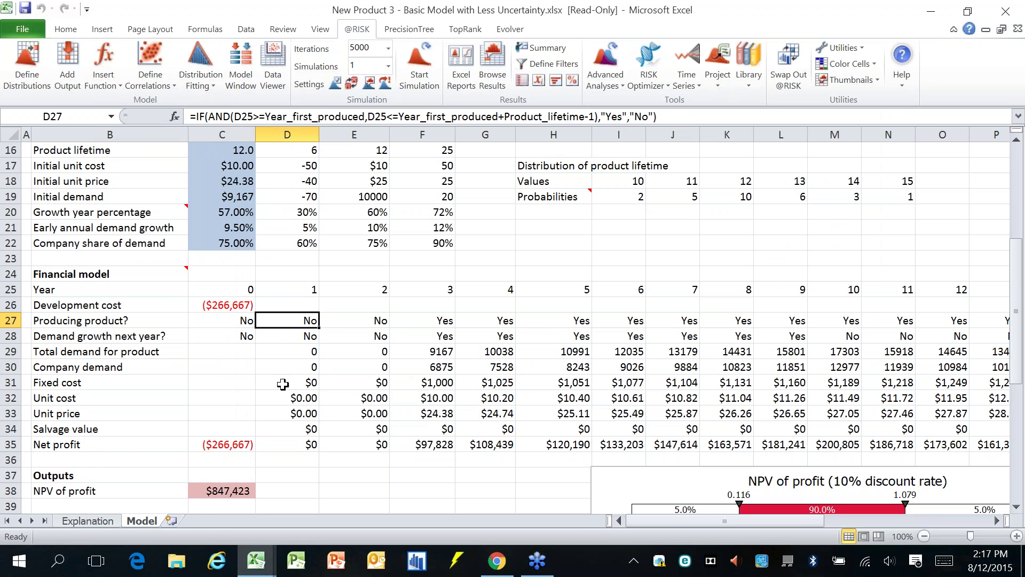
# Step: Create a tornado graph of correlation coefficients for NPV of profit in C38, and reposition its window over the sheet
pyautogui.click(223, 488)
pyautogui.rightClick(223, 487)
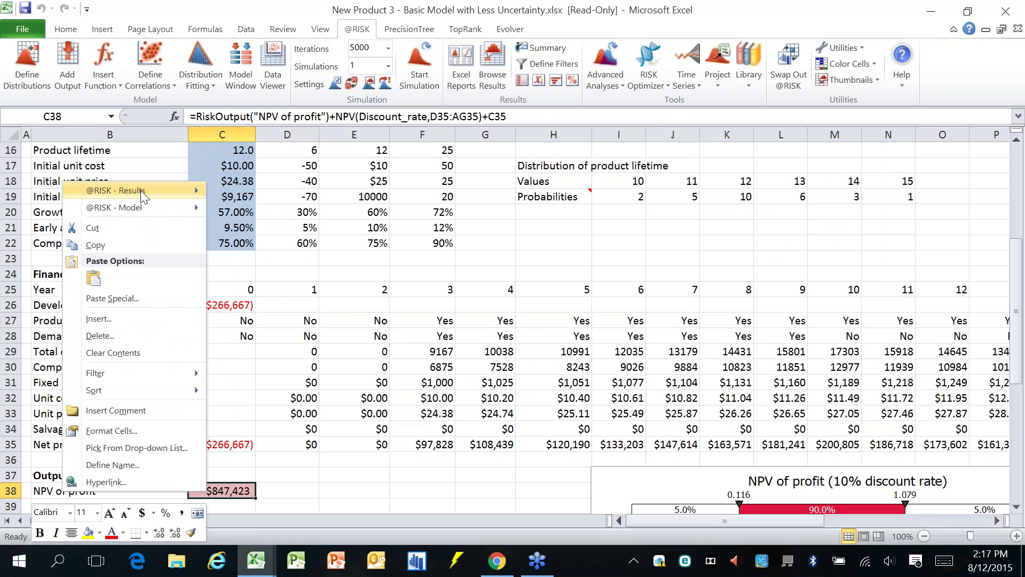
pyautogui.moveTo(140, 190)
pyautogui.moveTo(278, 215)
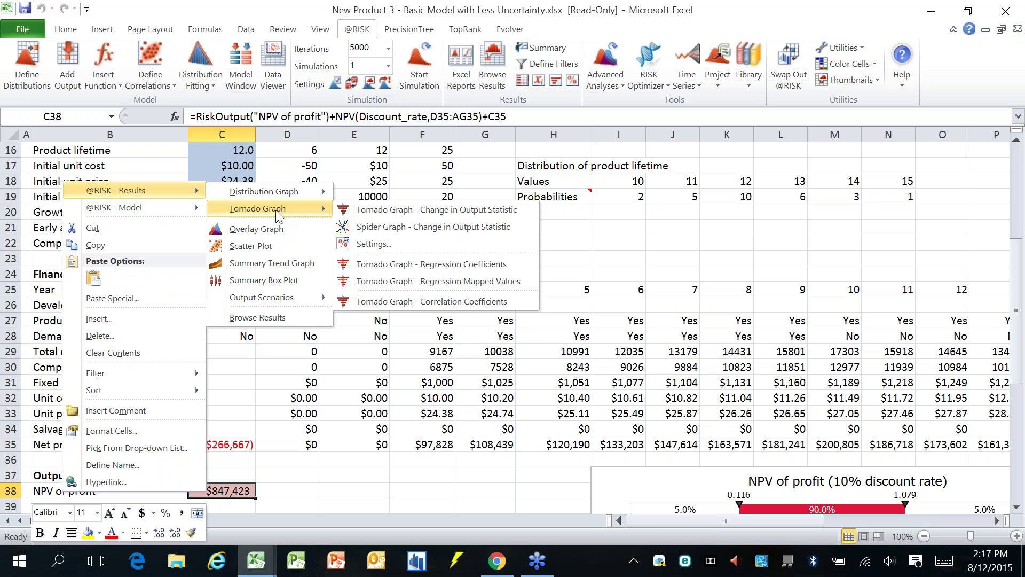
pyautogui.click(420, 301)
pyautogui.moveTo(497, 154); pyautogui.dragTo(273, 81)
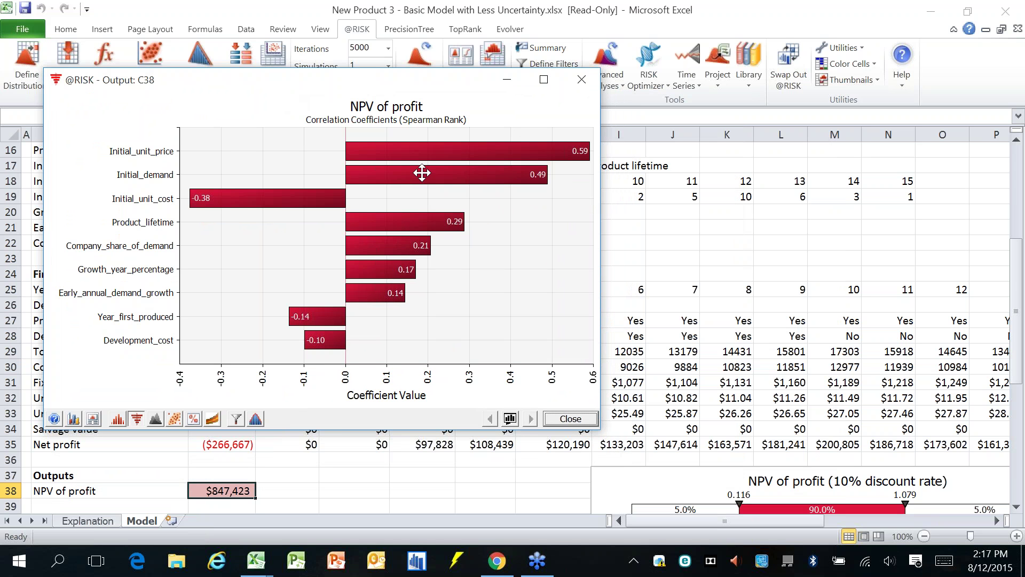
pyautogui.moveTo(464, 130); pyautogui.dragTo(436, 130)
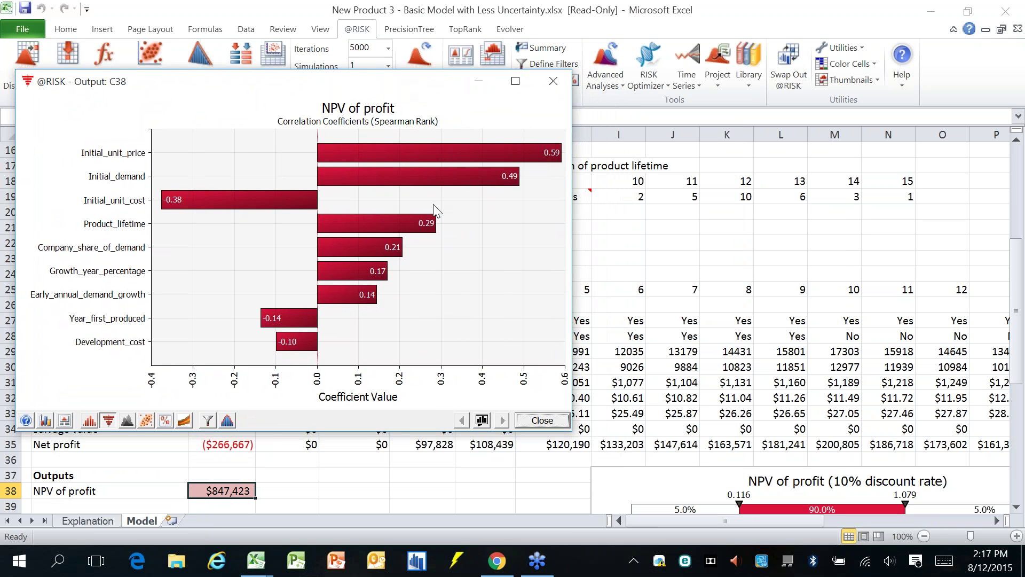
# Step: Produce a scatter plot of NPV of profit against Initial_demand from its tornado bar, view it and close it
pyautogui.click(482, 175)
pyautogui.moveTo(482, 176); pyautogui.dragTo(745, 260)
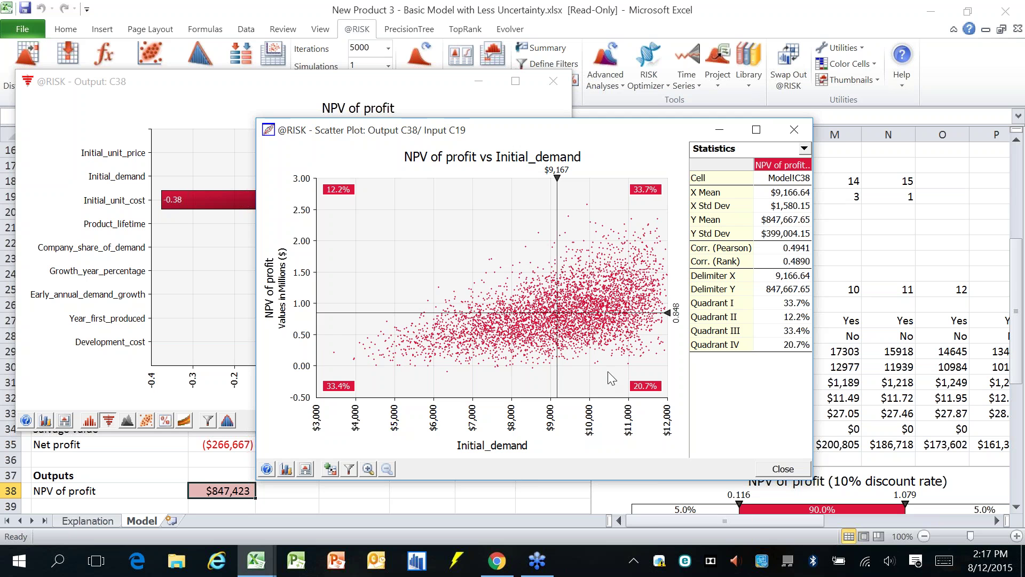
pyautogui.click(795, 467)
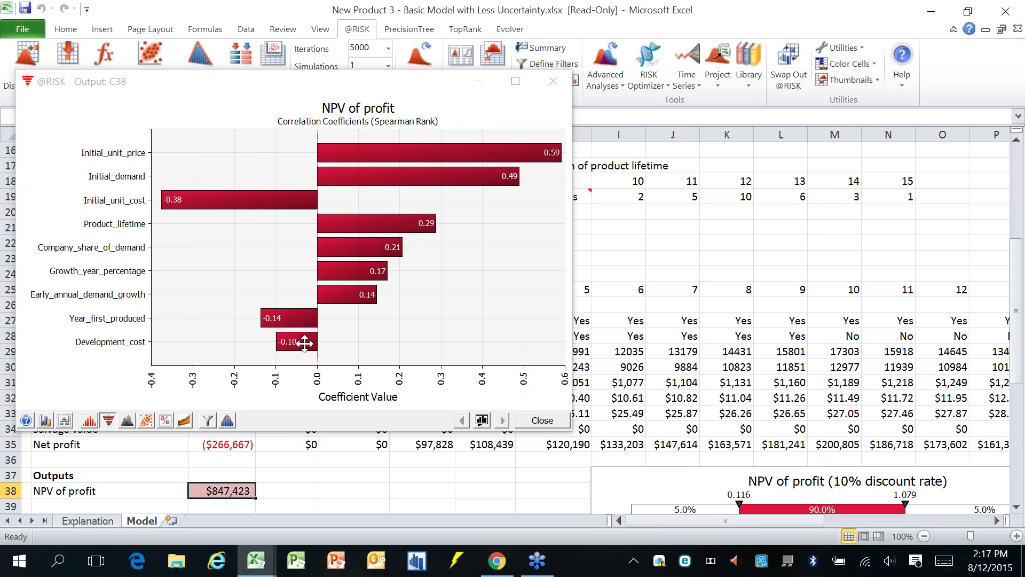
# Step: Produce a scatter plot of NPV of profit against Development_cost from its tornado bar, examine the statistics and close it
pyautogui.moveTo(304, 343); pyautogui.dragTo(731, 263)
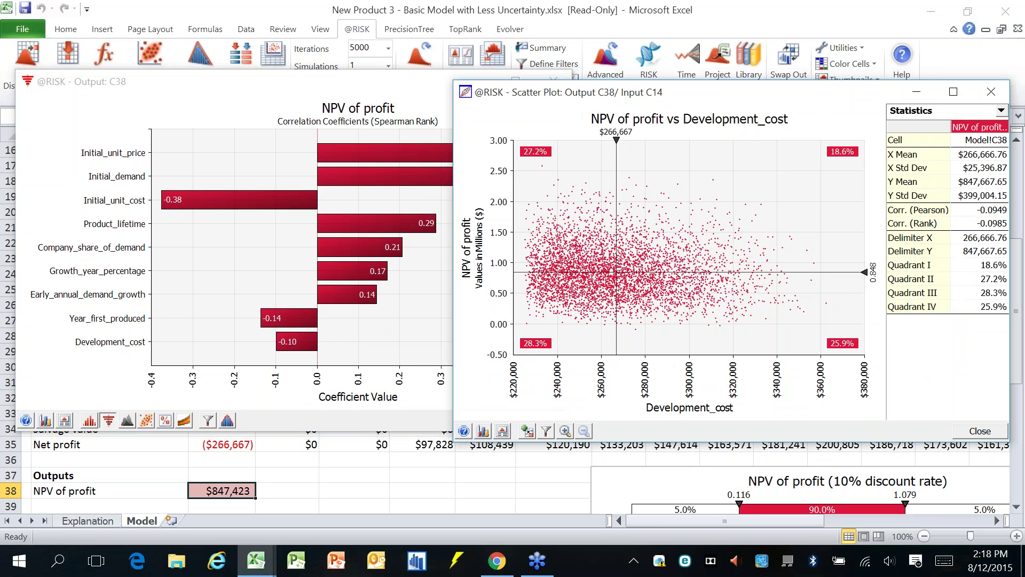
pyautogui.moveTo(685, 96); pyautogui.dragTo(481, 90)
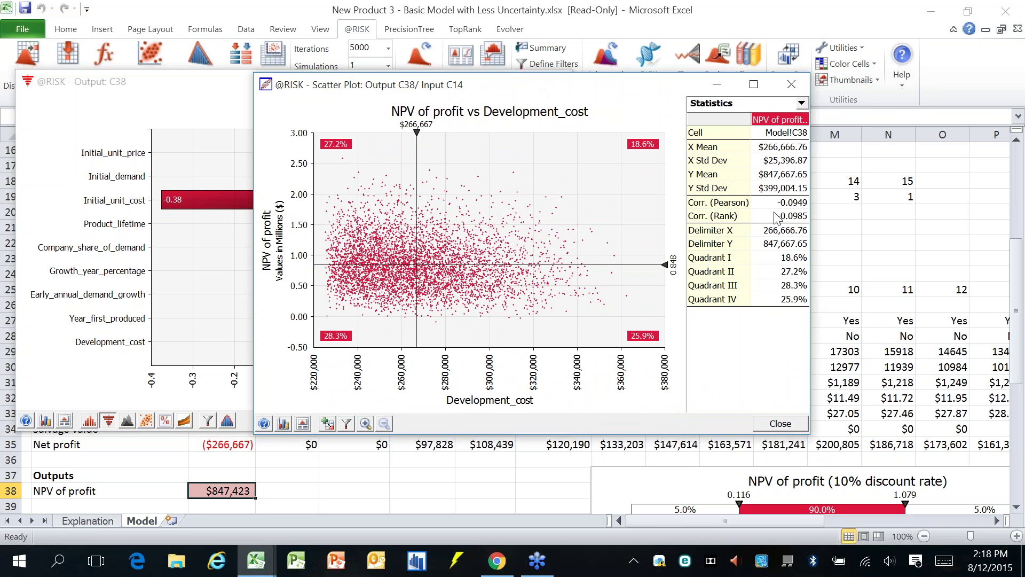
pyautogui.click(780, 424)
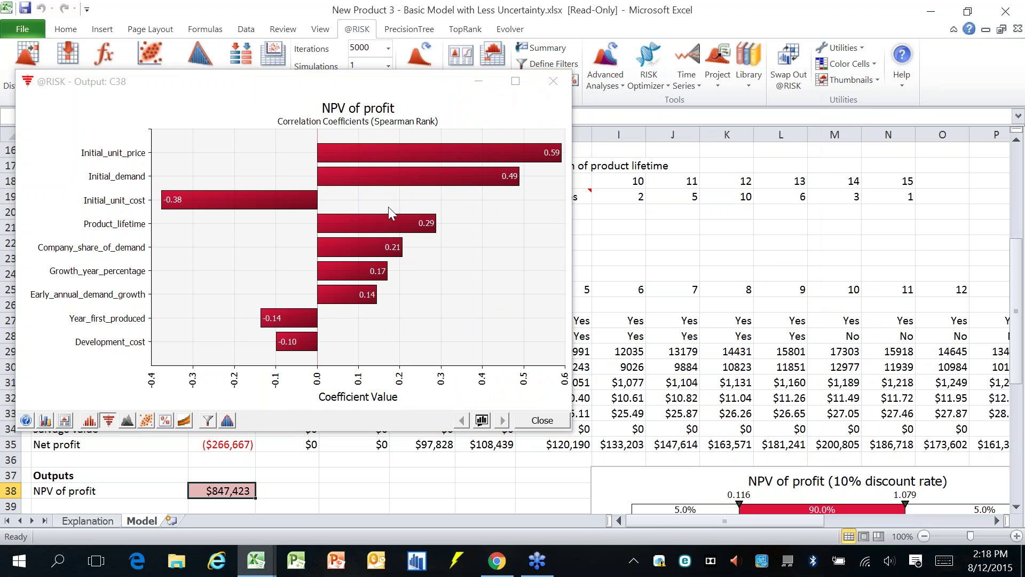
# Step: Switch the tornado graph to inputs ranked by effect on output mean, and review its Change in Output Statistic settings without changing them
pyautogui.click(108, 420)
pyautogui.click(262, 431)
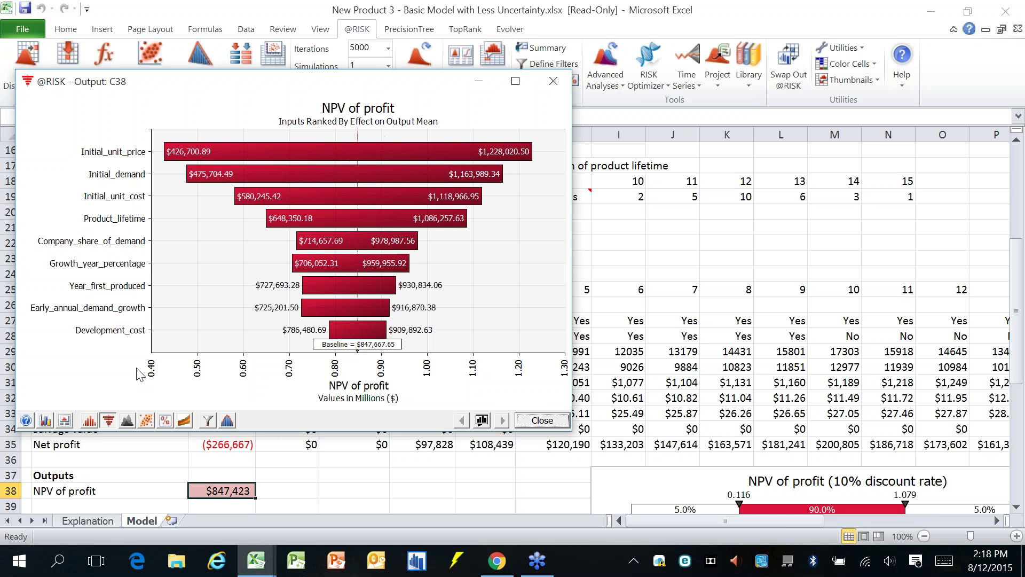
pyautogui.click(114, 421)
pyautogui.click(148, 462)
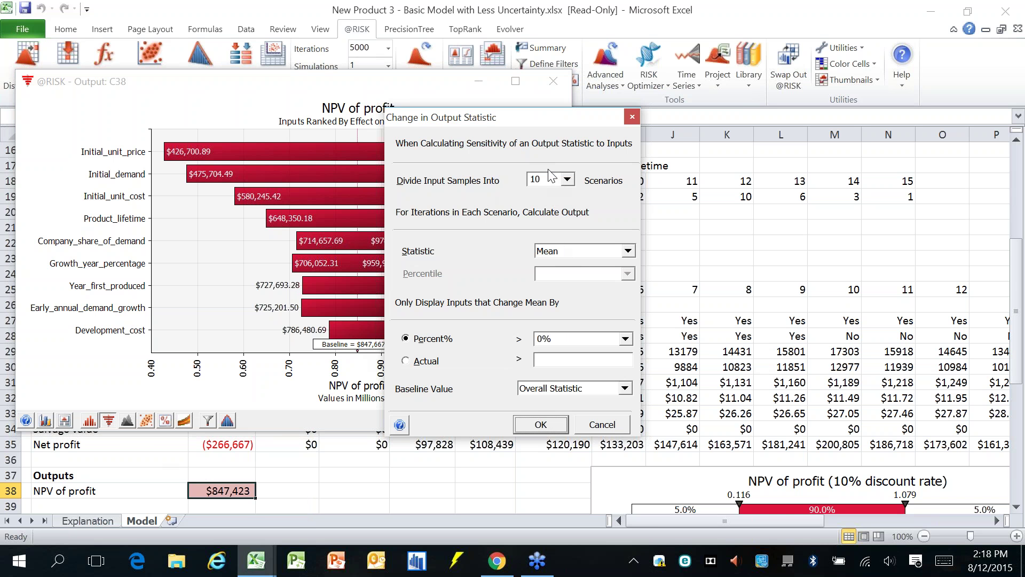
pyautogui.click(593, 426)
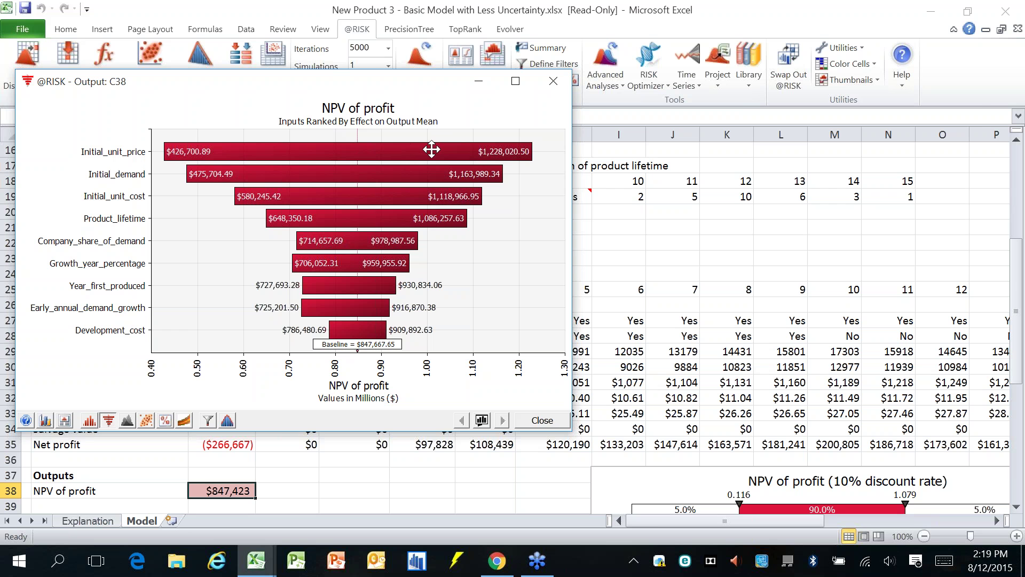
# Step: Produce the key input scenarios scatter plot from the Initial_unit_price tornado bar, and maximize it
pyautogui.moveTo(431, 150); pyautogui.dragTo(699, 233)
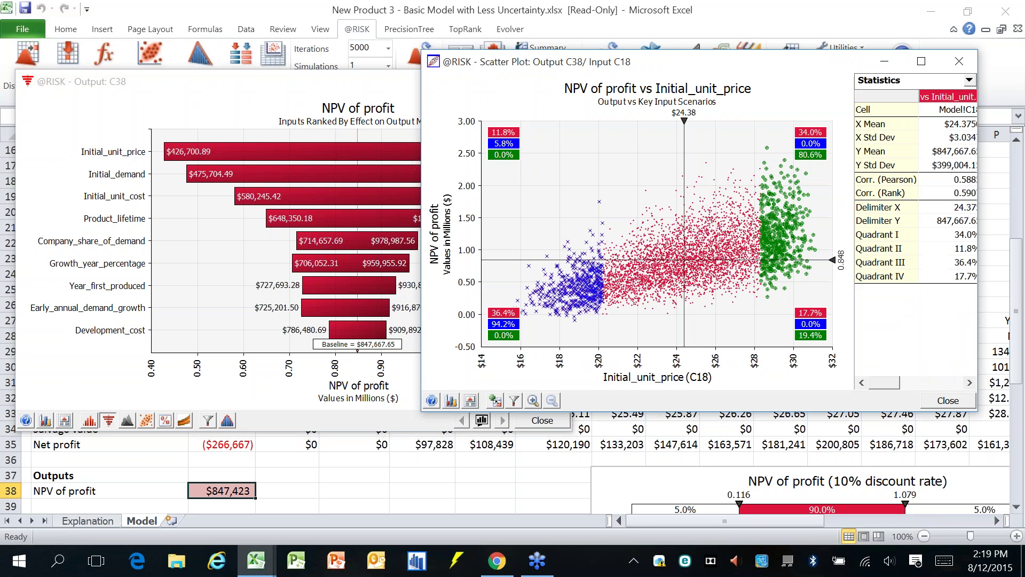
pyautogui.moveTo(732, 65); pyautogui.dragTo(464, 64)
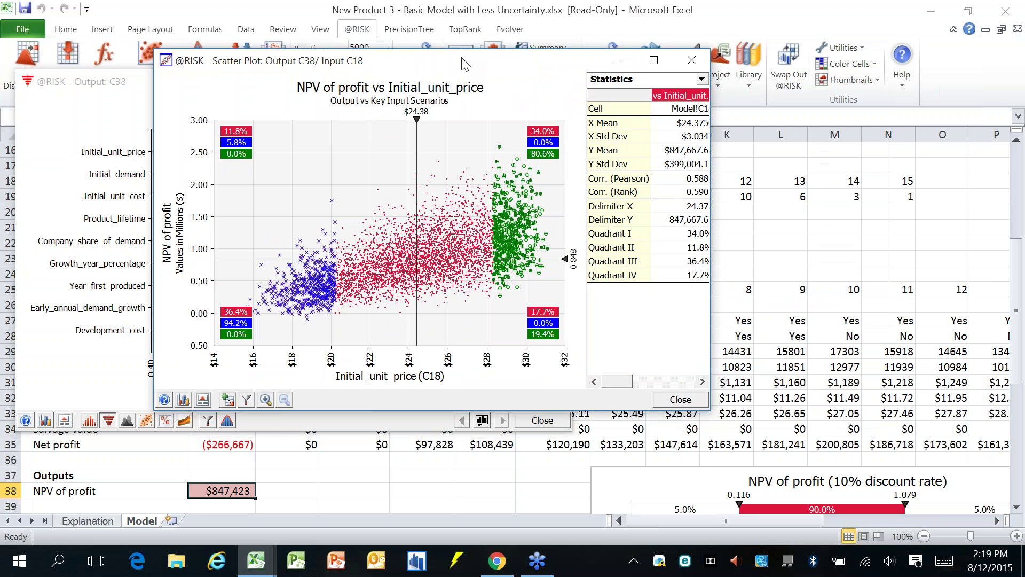
pyautogui.doubleClick(464, 64)
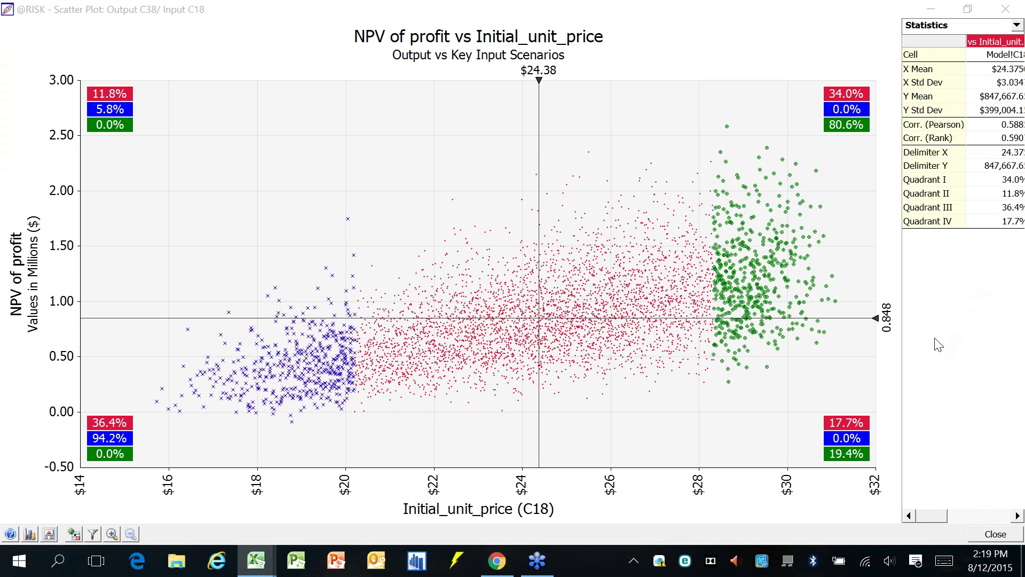
# Step: Highlight the boundary of the lowest unit price scenario near $20, and mark several of its blue points
pyautogui.moveTo(358, 187); pyautogui.dragTo(347, 497)
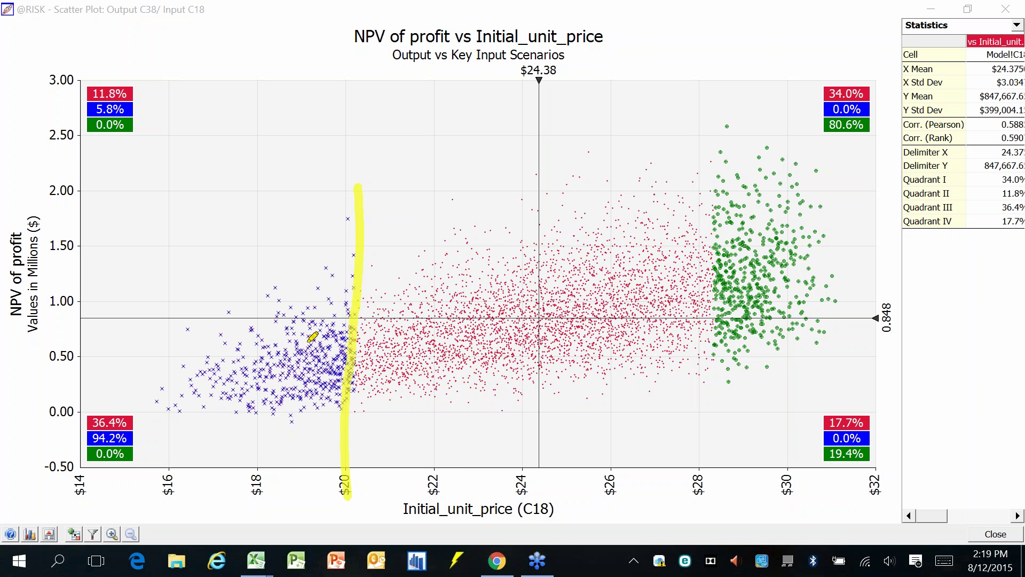
pyautogui.click(322, 336)
pyautogui.click(287, 393)
pyautogui.click(219, 367)
pyautogui.click(318, 377)
pyautogui.click(276, 336)
pyautogui.click(257, 369)
pyautogui.click(307, 313)
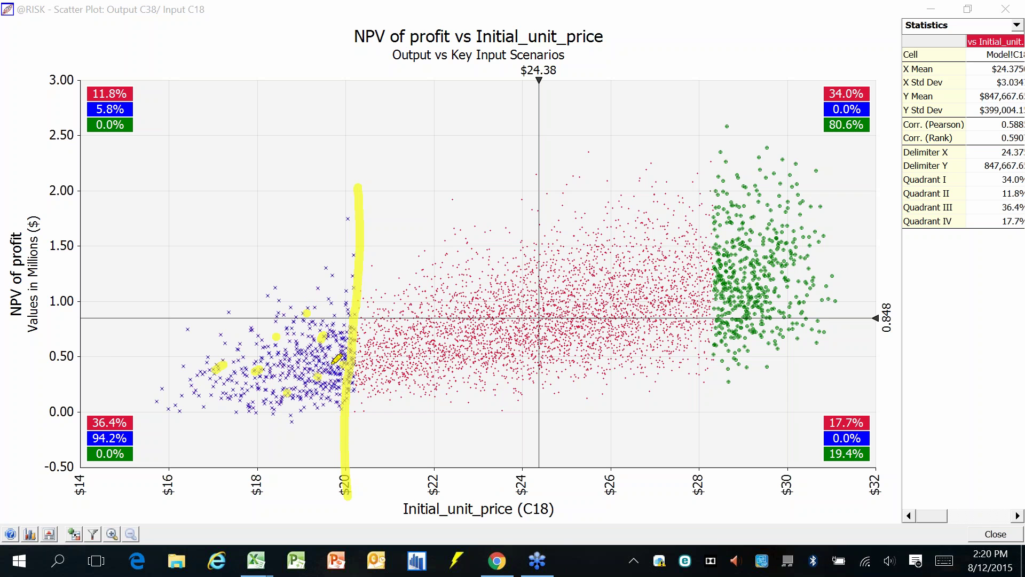
# Step: Draw an arrow from the blue scenario to the profit axis, then erase the highlights and close the plot
pyautogui.moveTo(350, 364); pyautogui.dragTo(78, 361)
pyautogui.moveTo(78, 362); pyautogui.dragTo(114, 381)
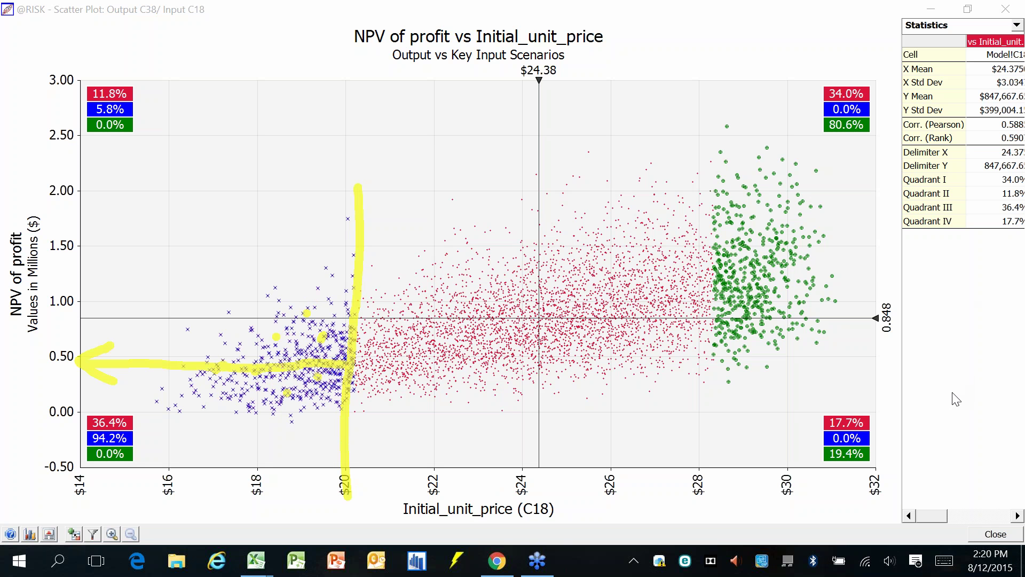
pyautogui.press('e')
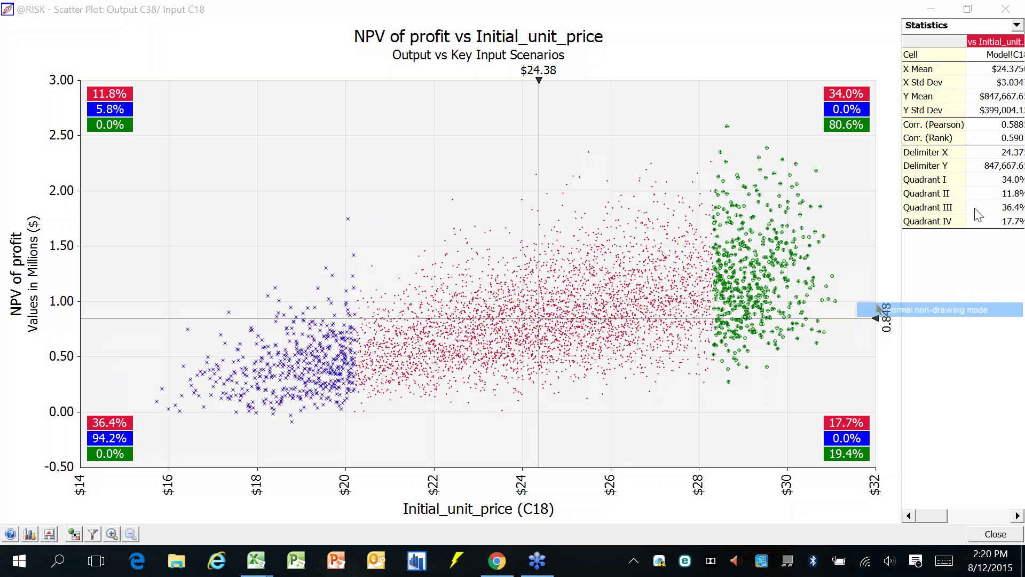
pyautogui.click(1003, 9)
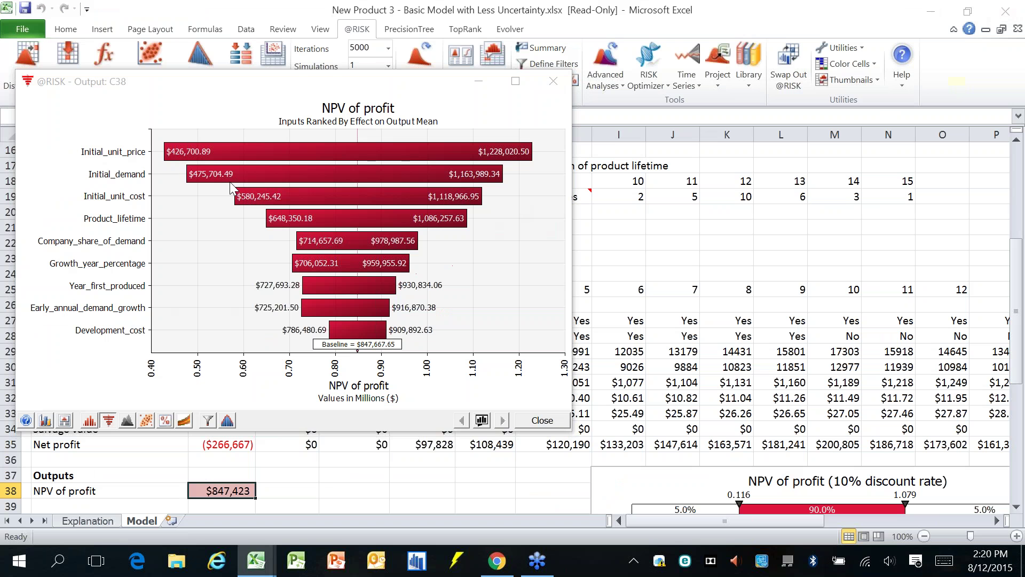
# Step: Reopen the Initial_unit_price scenario scatter plot from its tornado bar, and highlight a level from the profit axis to the blue points
pyautogui.click(236, 152)
pyautogui.moveTo(235, 151); pyautogui.dragTo(636, 230)
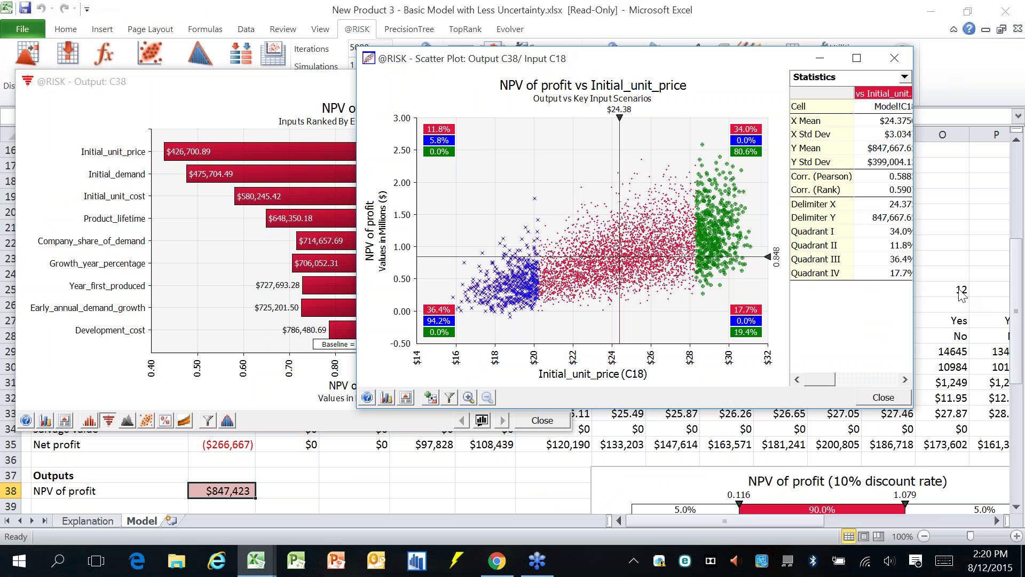
pyautogui.hotkey('ctrl', '2')
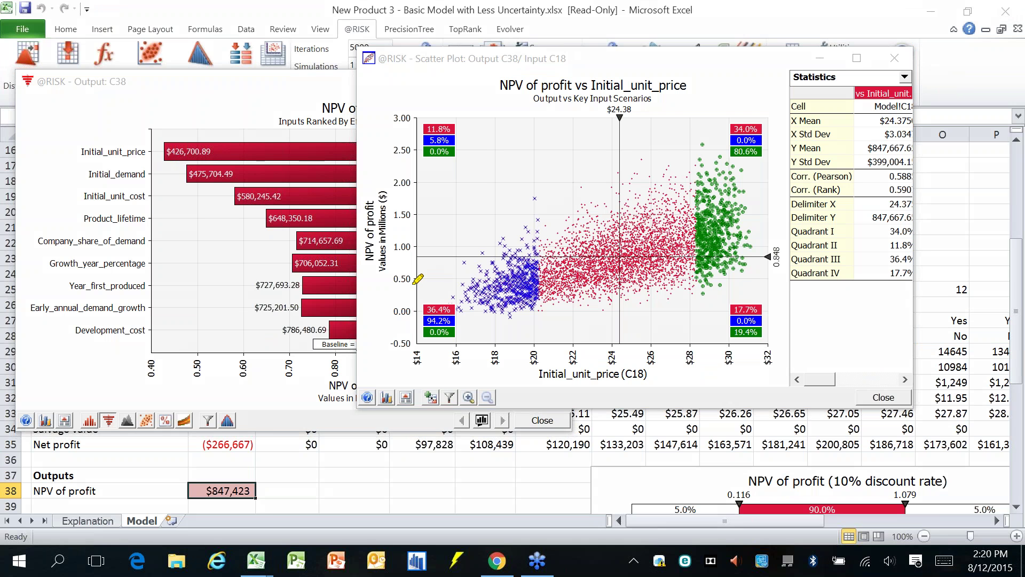
pyautogui.moveTo(413, 283); pyautogui.dragTo(534, 281)
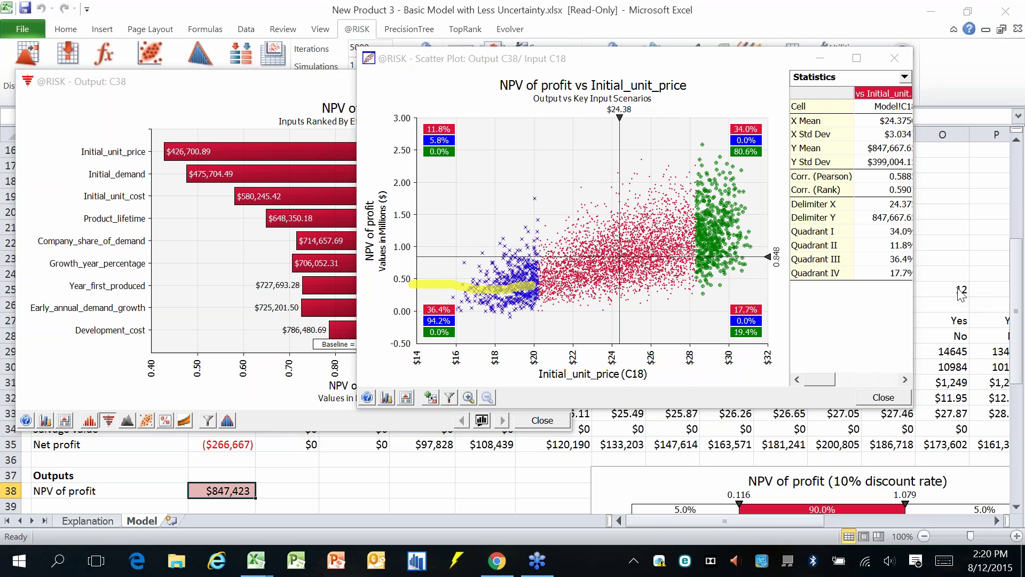
# Step: Highlight a level from the green scenario back to the profit axis, and bracket the span between both scenario levels
pyautogui.moveTo(716, 63)
pyautogui.mouseDown()
pyautogui.moveTo(686, 176)
pyautogui.moveTo(743, 182)
pyautogui.moveTo(686, 130)
pyautogui.moveTo(689, 96)
pyautogui.moveTo(713, 67)
pyautogui.mouseUp()
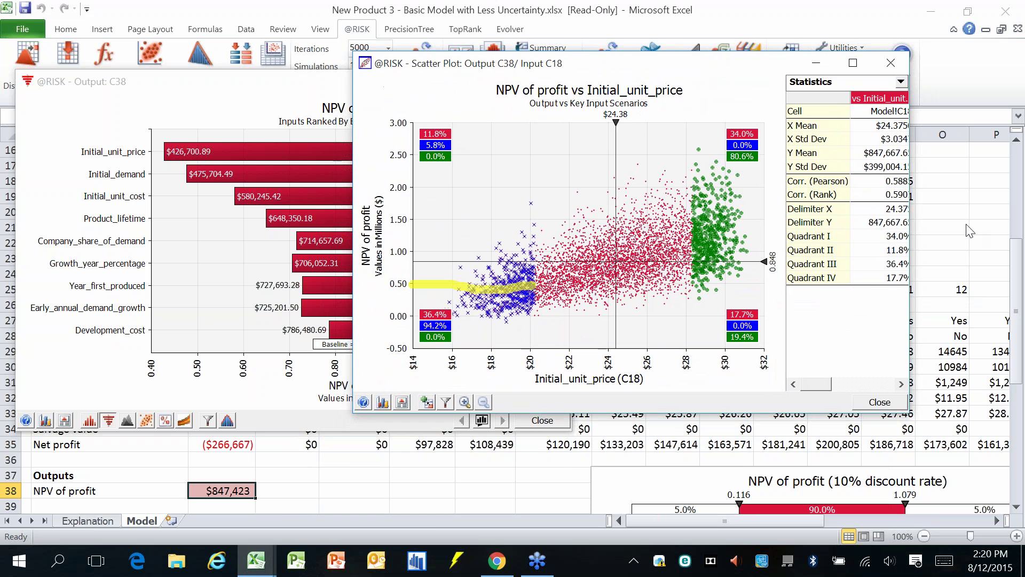
pyautogui.click(961, 287)
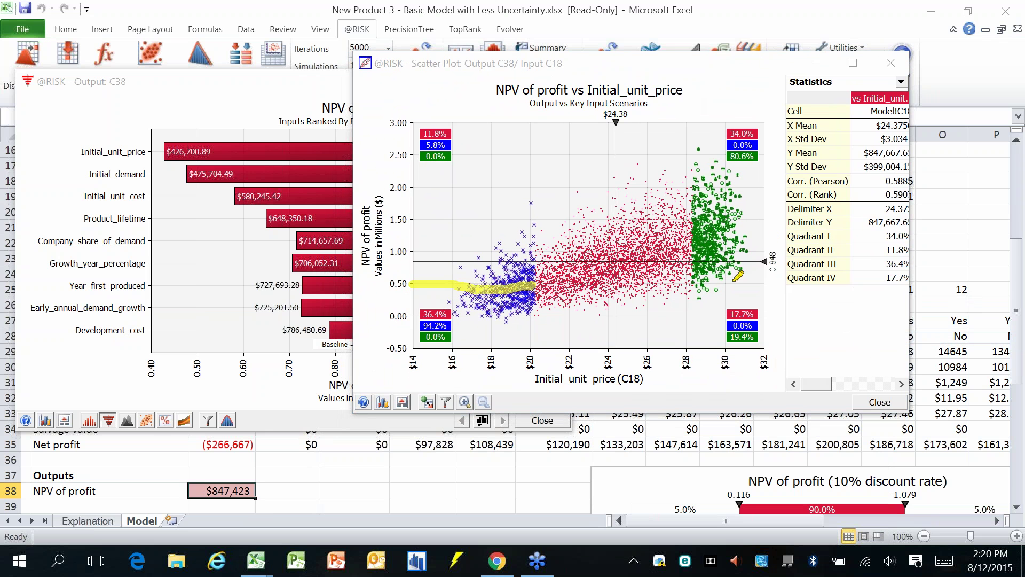
pyautogui.moveTo(746, 238)
pyautogui.mouseDown()
pyautogui.moveTo(611, 231)
pyautogui.moveTo(407, 241)
pyautogui.mouseUp()
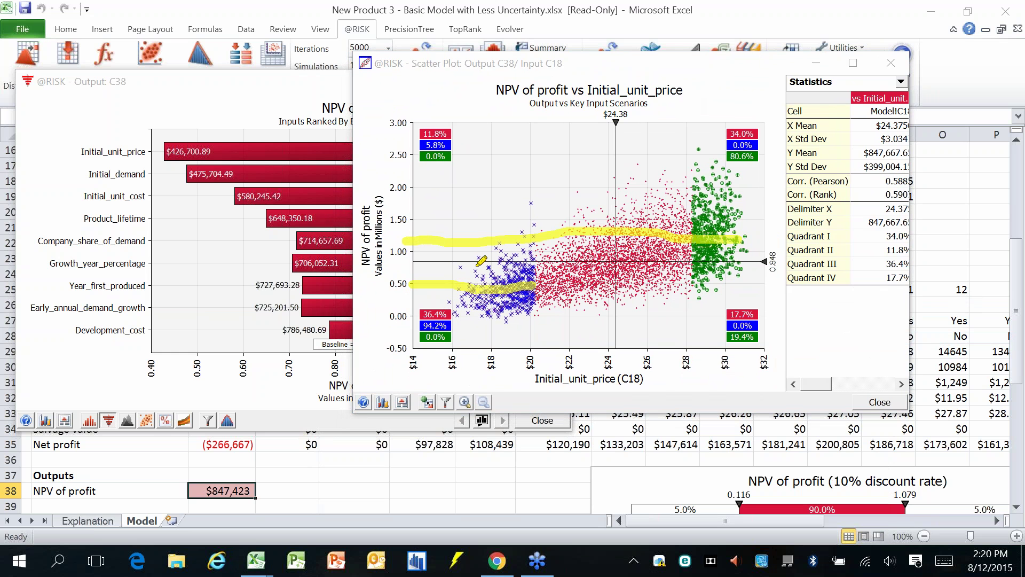
pyautogui.moveTo(409, 235); pyautogui.dragTo(420, 284)
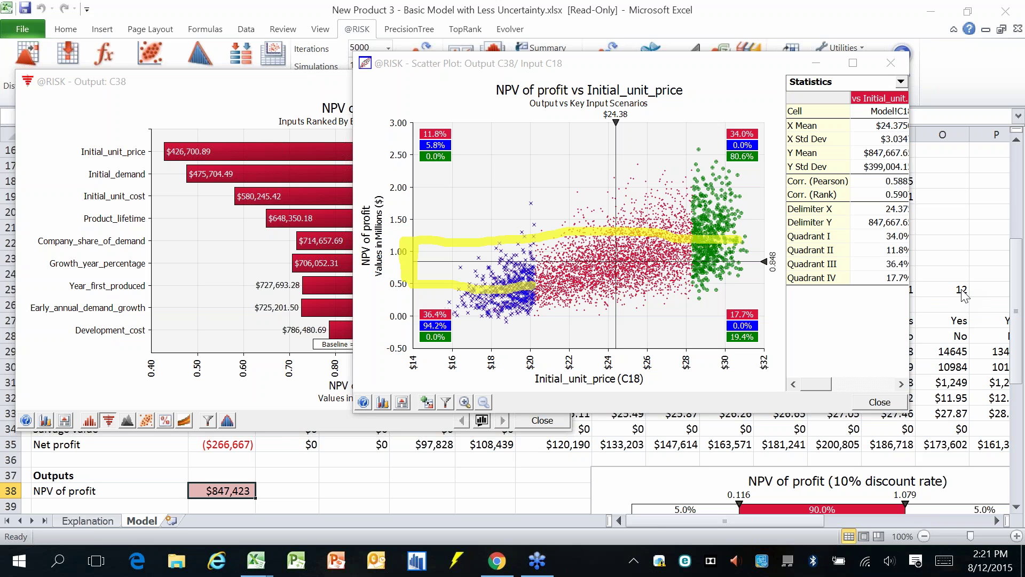
# Step: Erase the highlights from the Initial_unit_price scatter plot and close it
pyautogui.press('Escape')
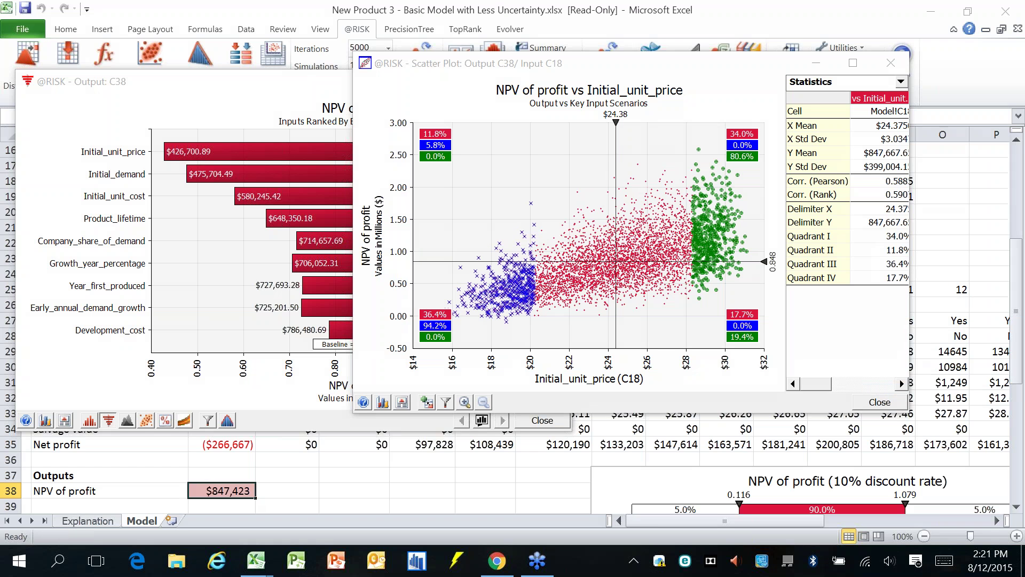
pyautogui.click(635, 189)
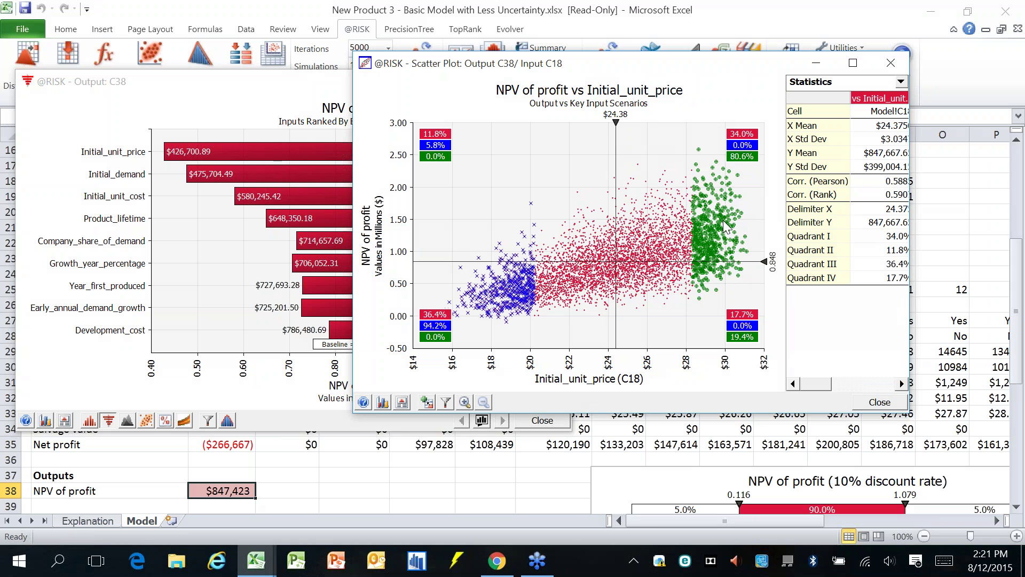
pyautogui.click(880, 401)
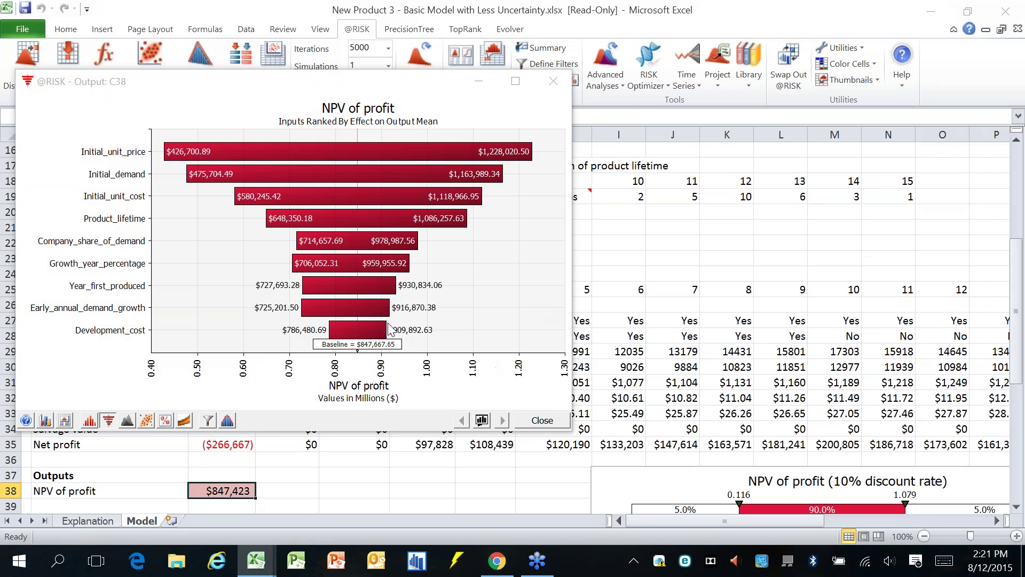
# Step: View the Development_cost scenario scatter plot from its tornado bar, and close both the plot and the tornado graph
pyautogui.moveTo(357, 329); pyautogui.dragTo(596, 300)
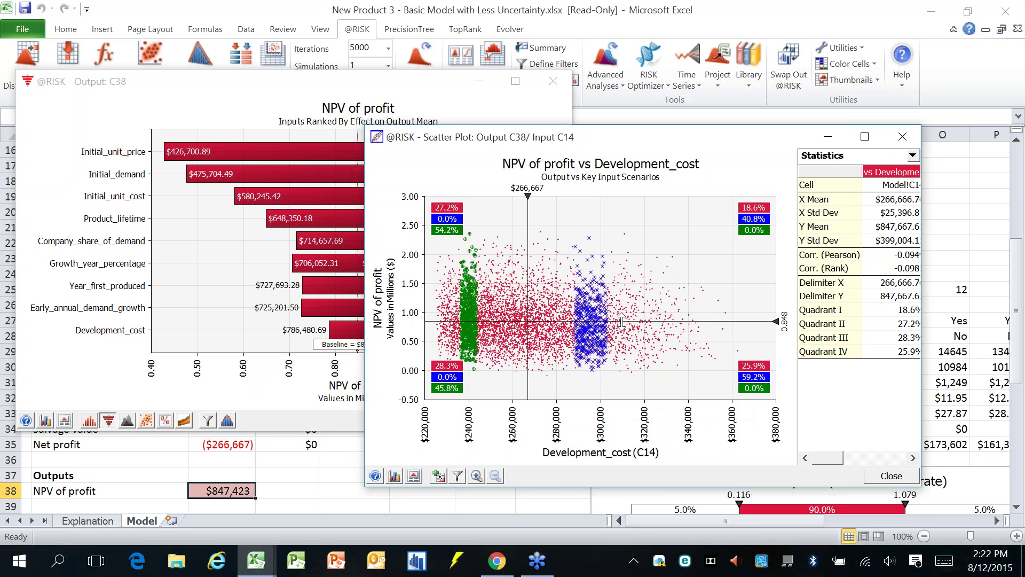
pyautogui.click(891, 476)
pyautogui.click(512, 226)
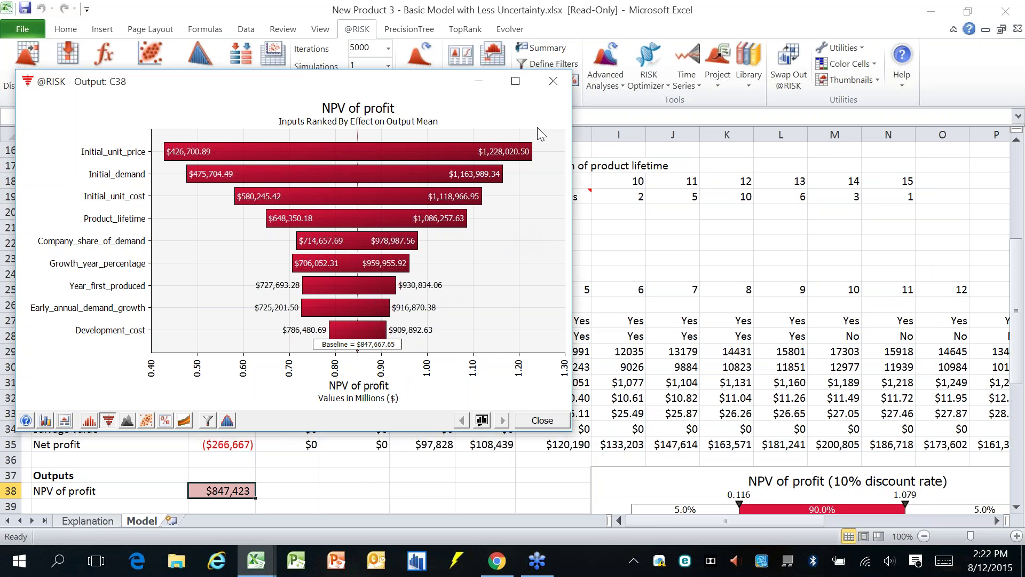
pyautogui.click(553, 82)
# Step: Start defining a correlation matrix for the initial unit cost and initial unit price inputs in C17:C18
pyautogui.click(383, 260)
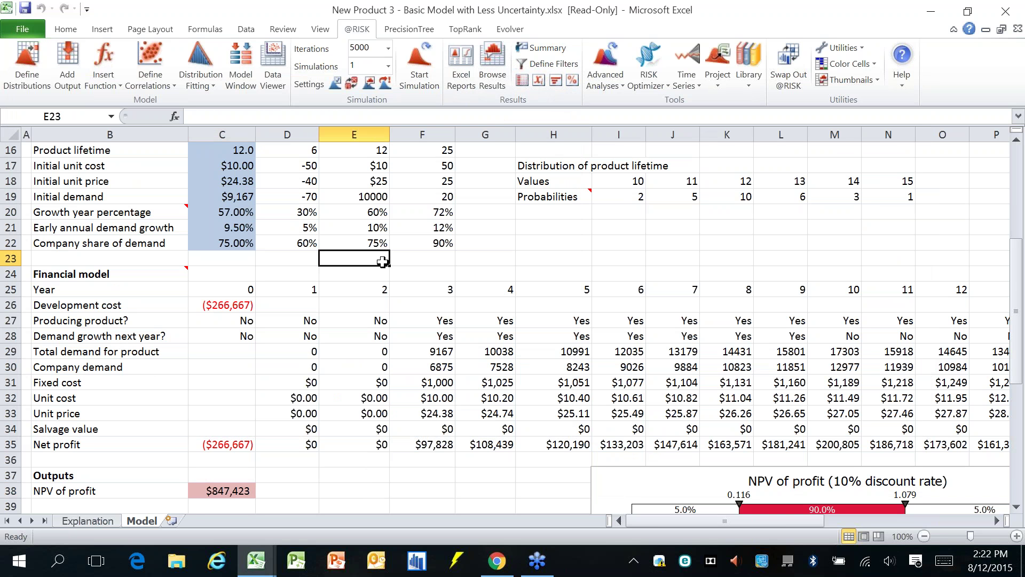
pyautogui.scroll(2, 267, 320)
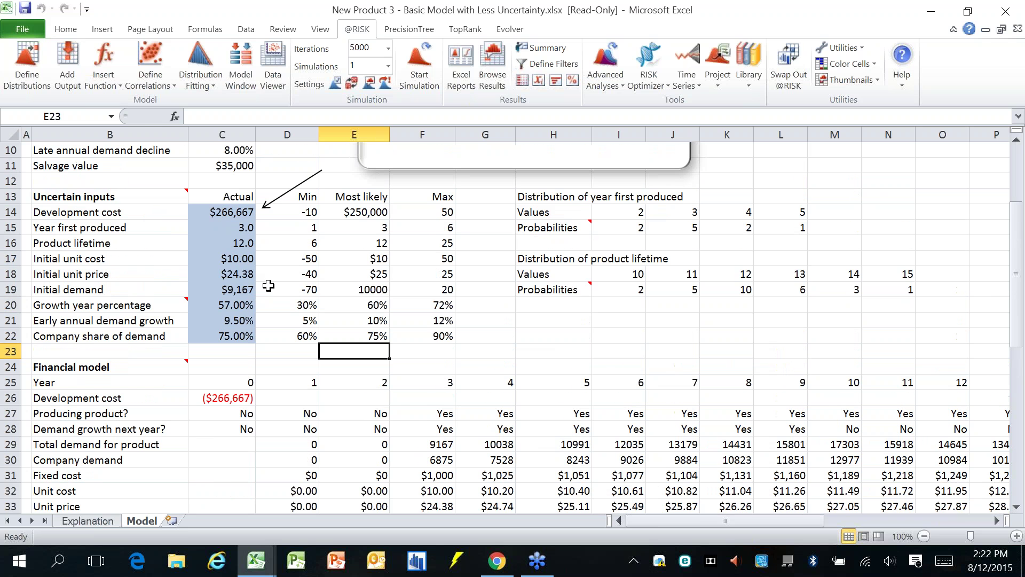
pyautogui.moveTo(239, 259); pyautogui.dragTo(239, 274)
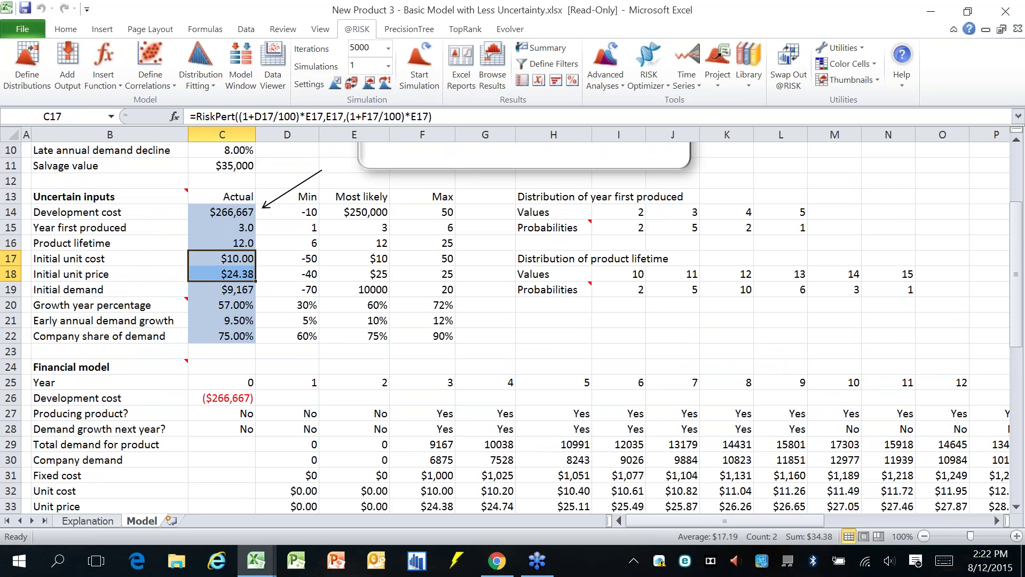
pyautogui.click(153, 80)
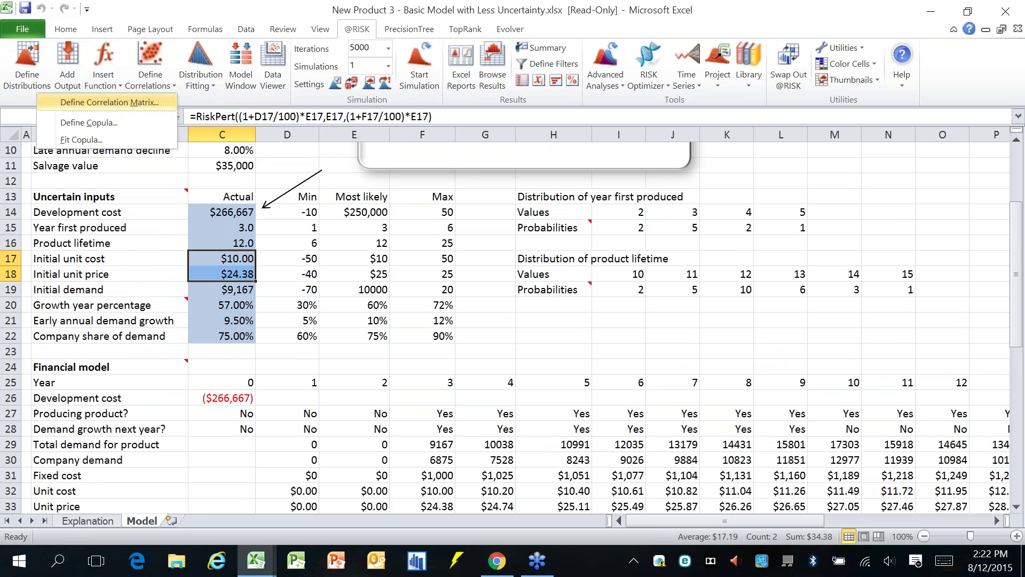
pyautogui.click(109, 102)
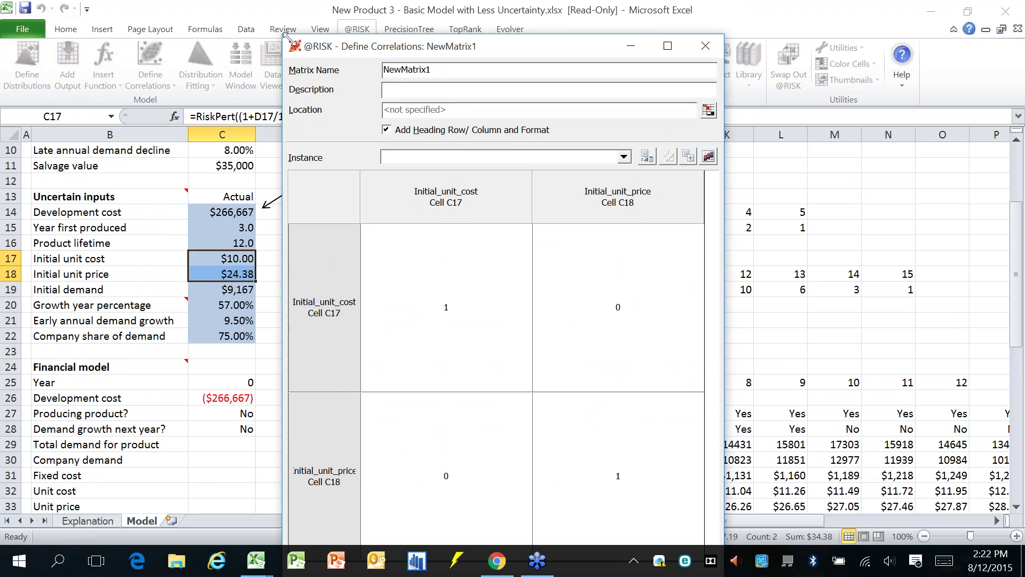
pyautogui.moveTo(286, 36); pyautogui.dragTo(327, 50)
pyautogui.moveTo(443, 60); pyautogui.dragTo(170, 40)
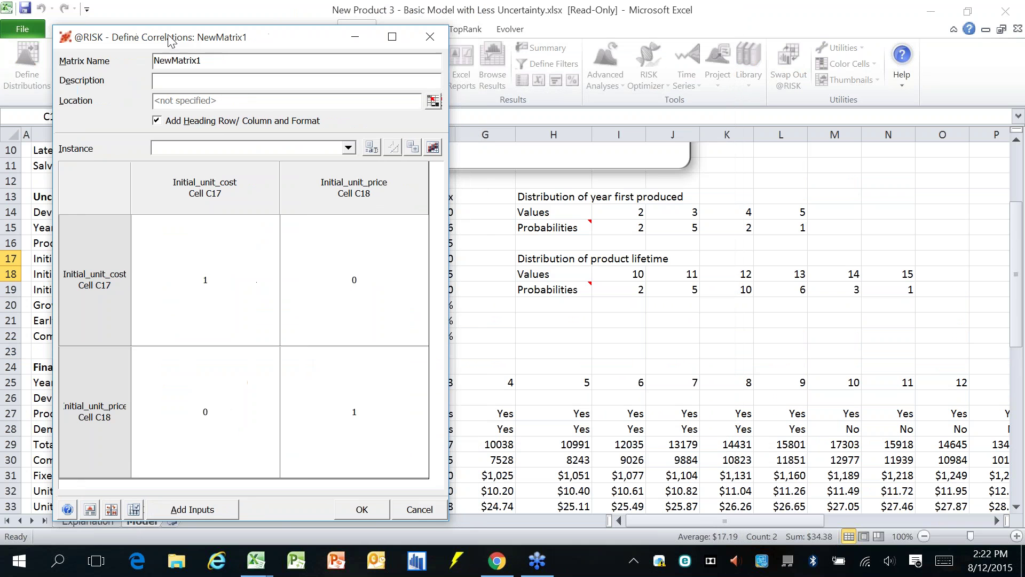
# Step: Show the correlation matrix as scatter plots, and view the Initial_unit_price vs Initial_unit_cost plot in its own taller window
pyautogui.click(220, 388)
pyautogui.click(111, 509)
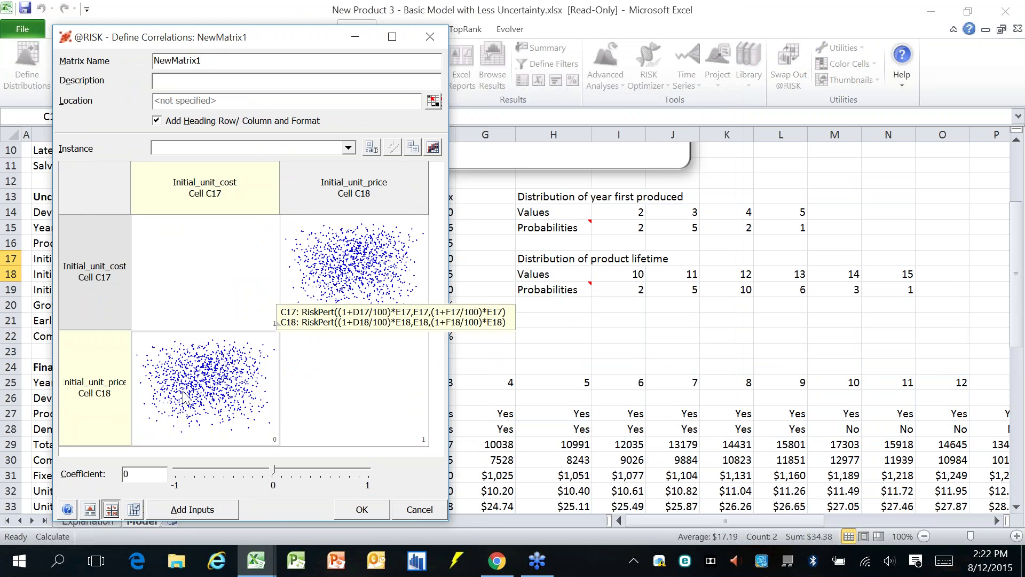
pyautogui.click(220, 401)
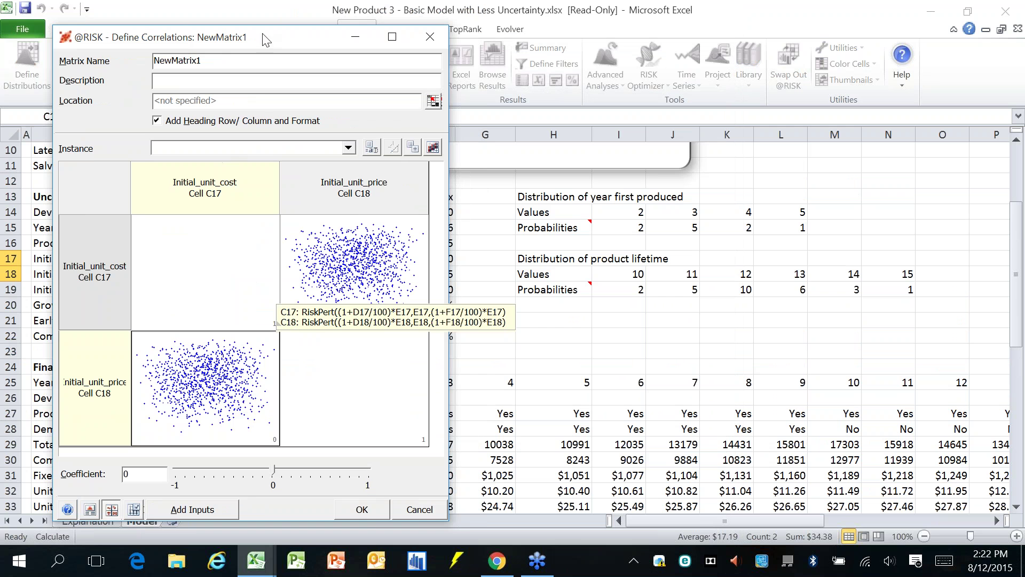
pyautogui.moveTo(270, 38); pyautogui.dragTo(222, 34)
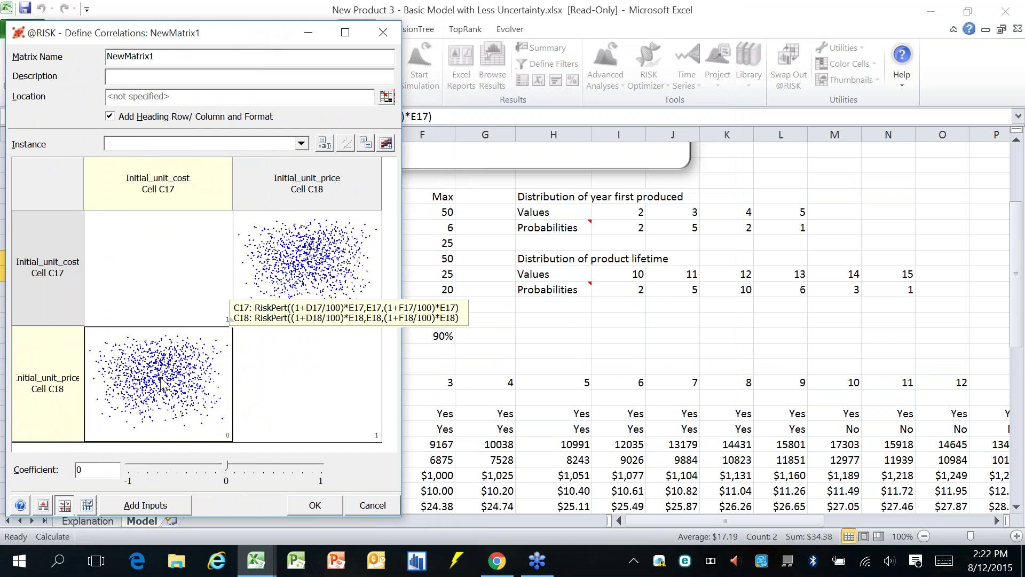
pyautogui.moveTo(161, 384); pyautogui.dragTo(727, 336)
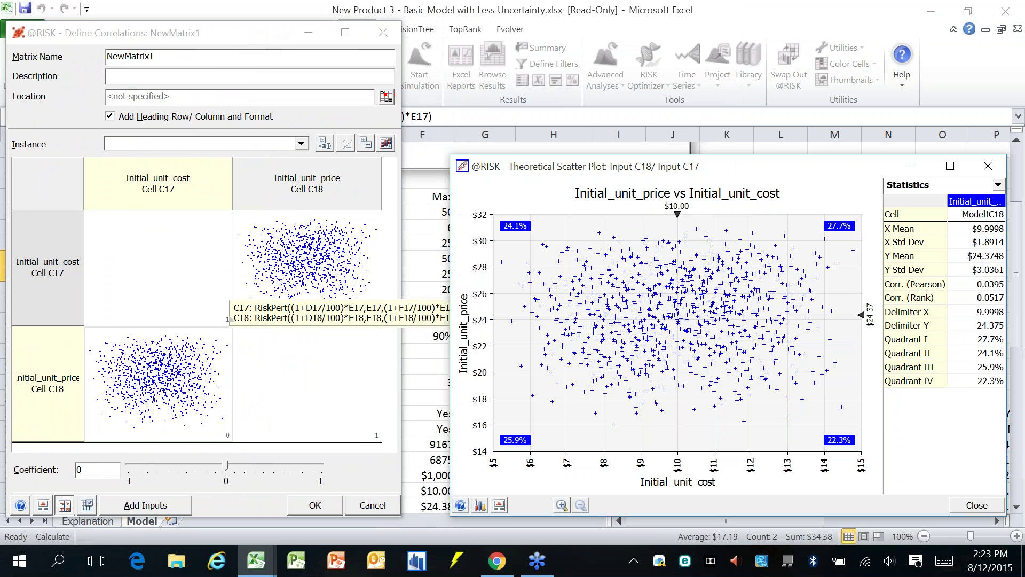
pyautogui.moveTo(696, 170); pyautogui.dragTo(651, 83)
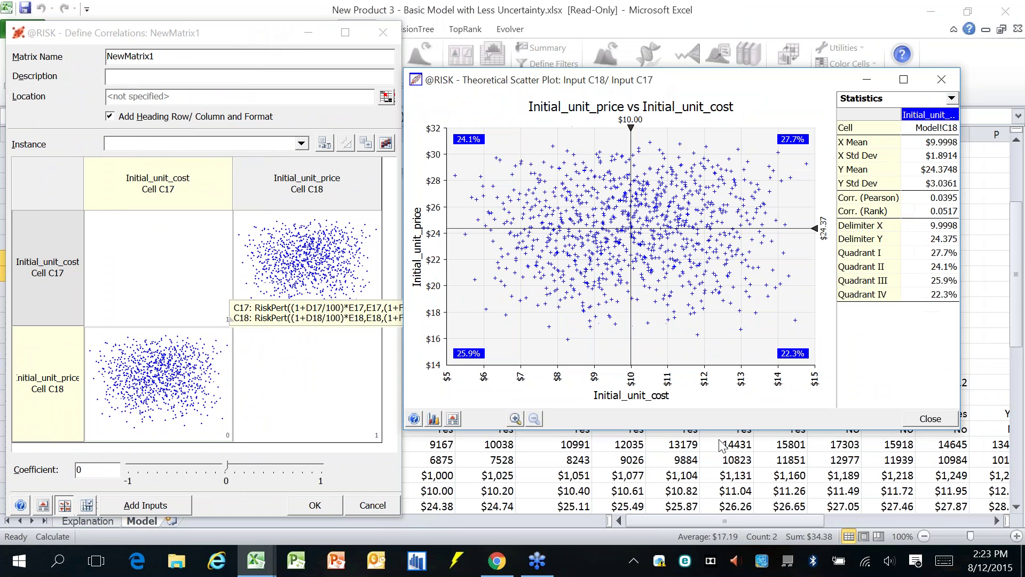
pyautogui.moveTo(711, 432); pyautogui.dragTo(711, 507)
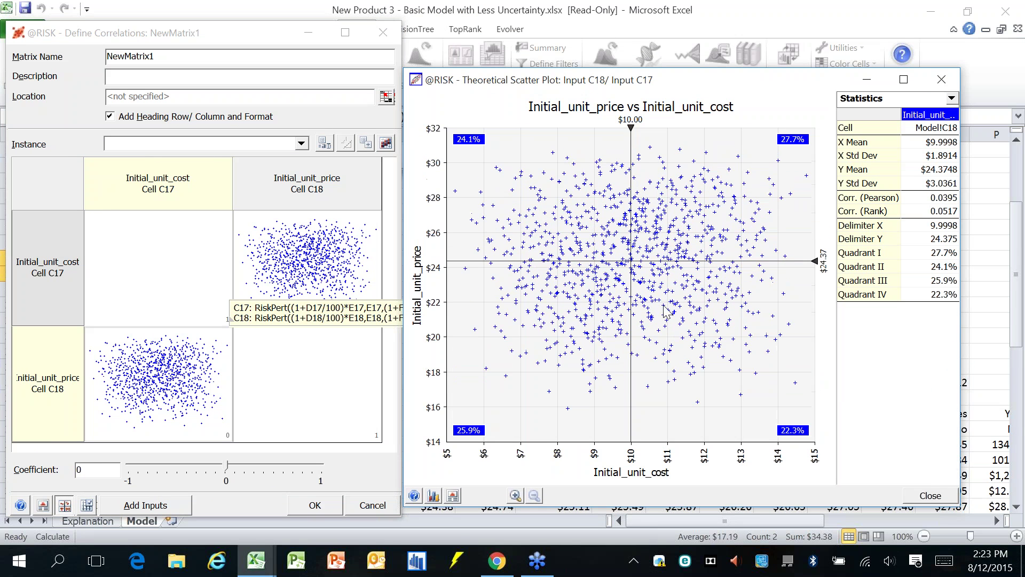
# Step: Try correlation coefficients of -0.2, 0.81, -1 and 0.82 between unit cost and unit price, and discard the matrix
pyautogui.click(189, 463)
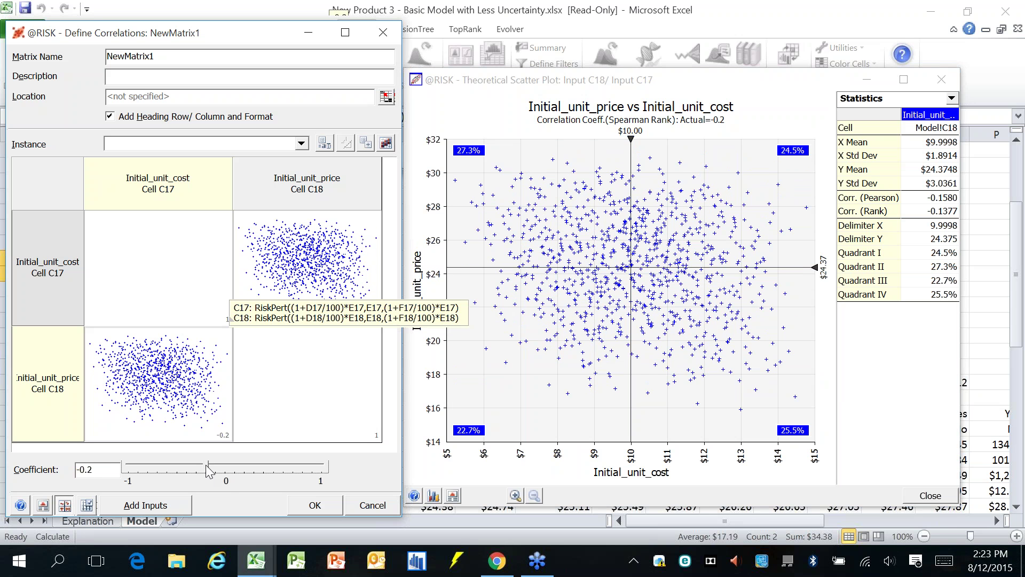
pyautogui.moveTo(208, 466); pyautogui.dragTo(305, 470)
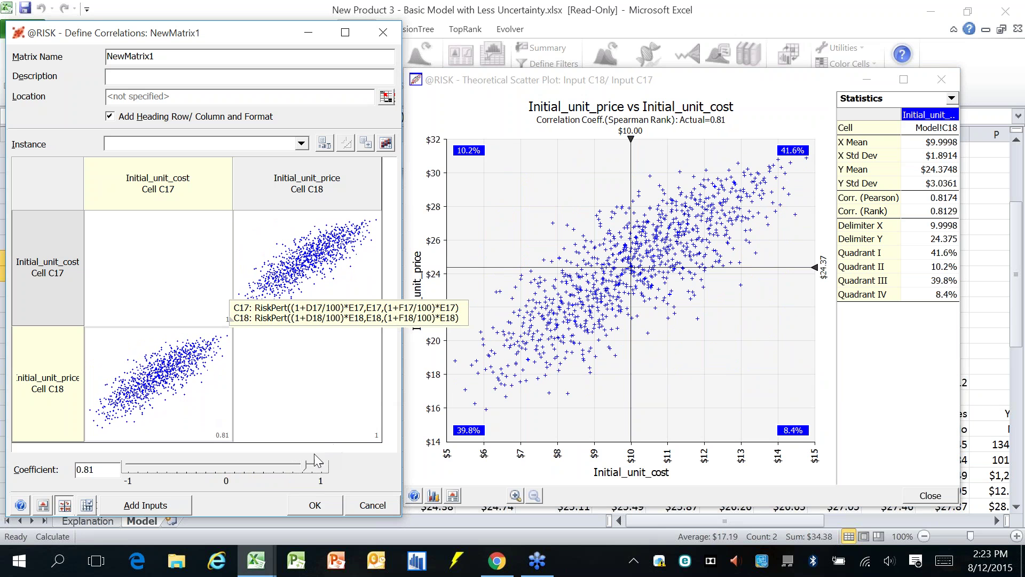
pyautogui.moveTo(305, 469); pyautogui.dragTo(129, 472)
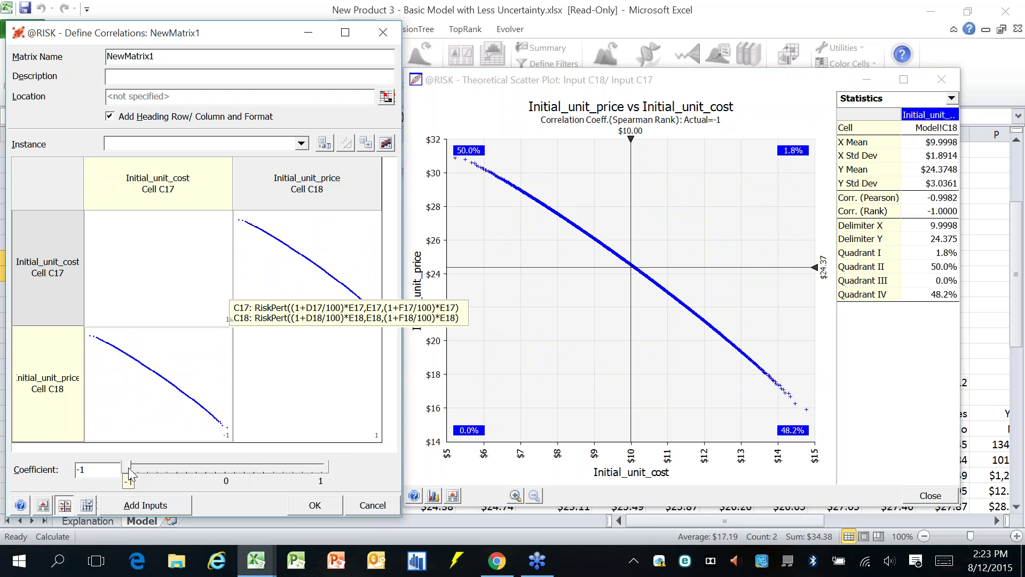
pyautogui.moveTo(129, 473); pyautogui.dragTo(307, 470)
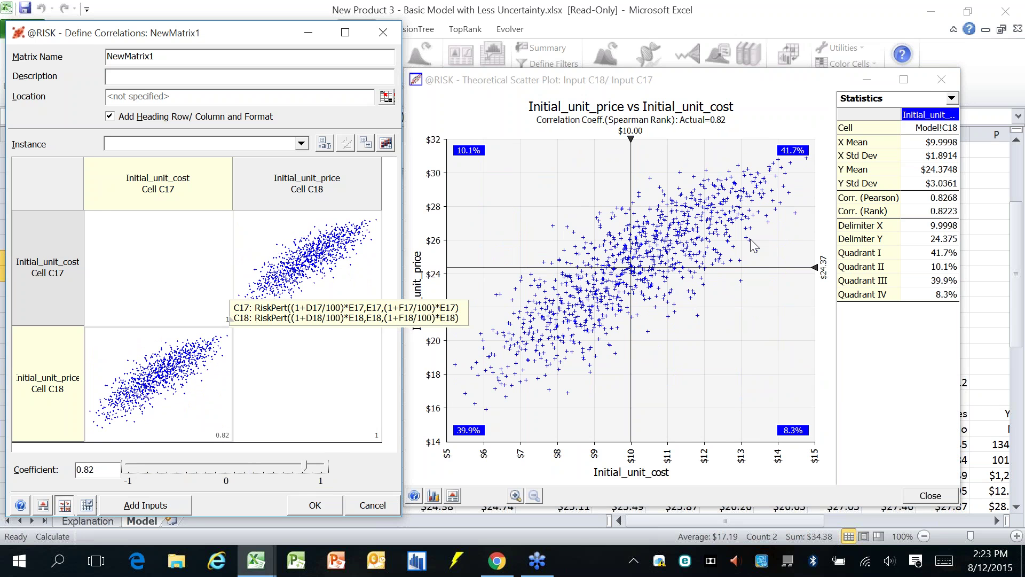
pyautogui.click(927, 496)
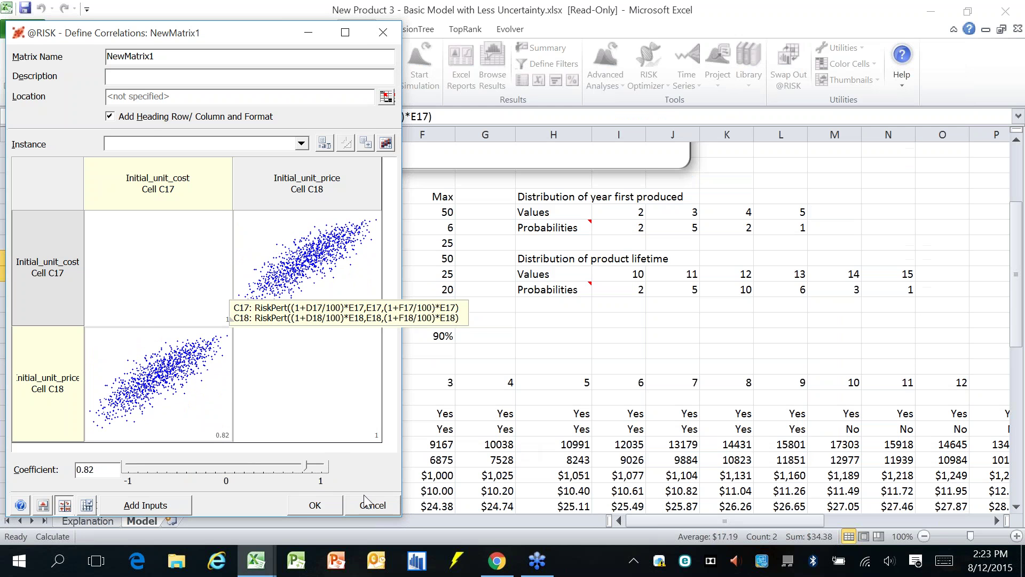
pyautogui.click(366, 505)
pyautogui.click(158, 81)
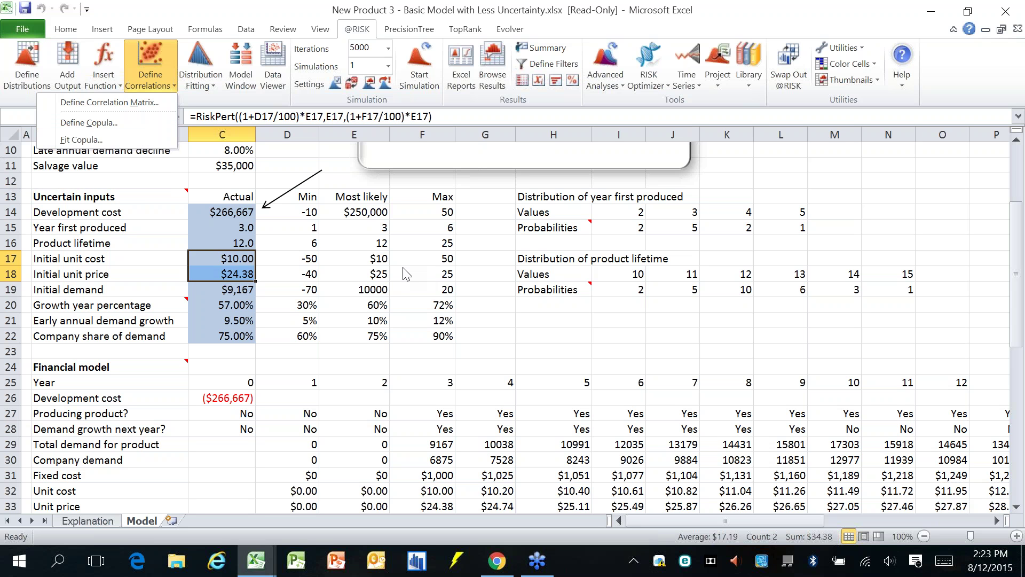
pyautogui.click(575, 345)
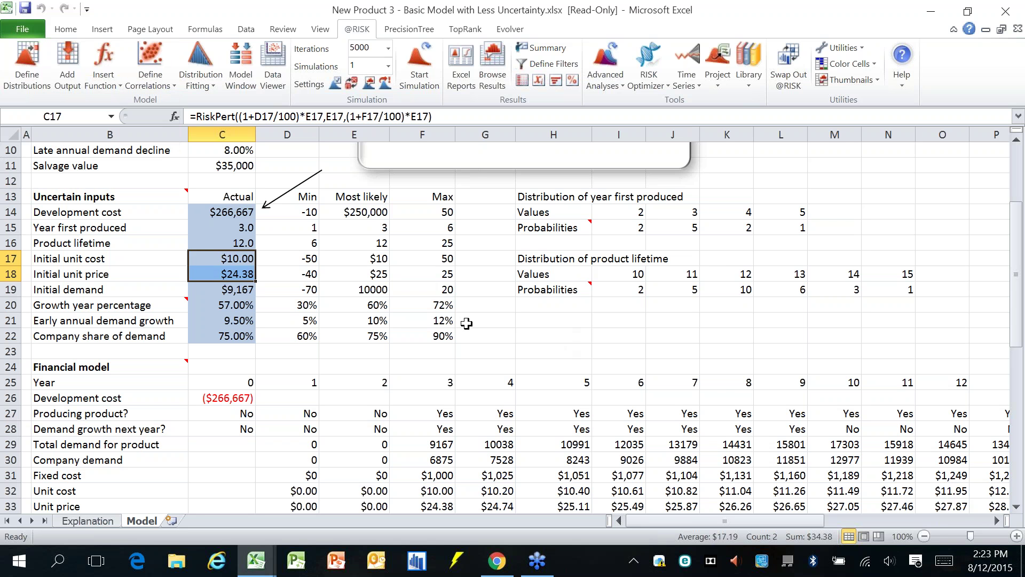
pyautogui.click(477, 319)
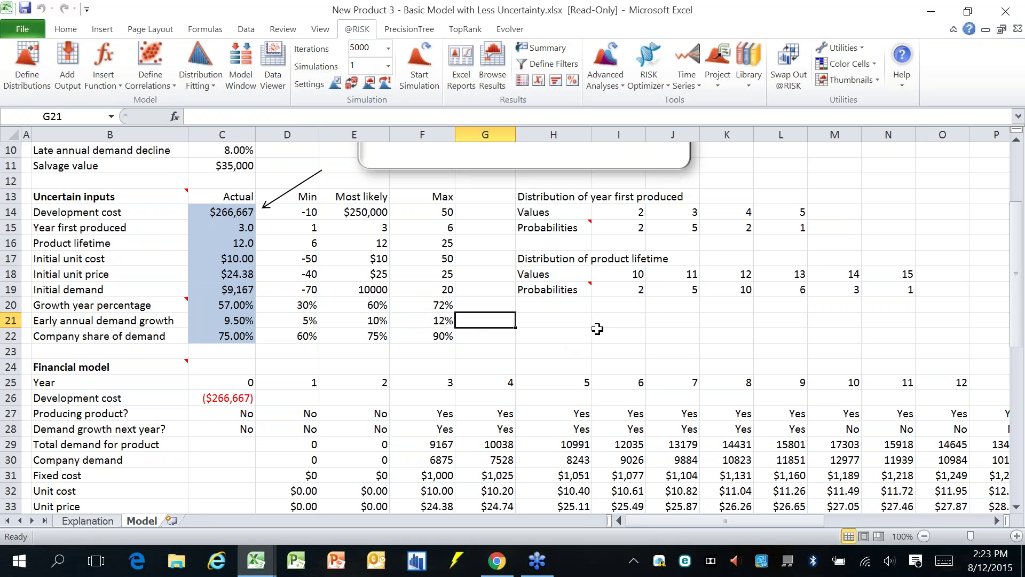
pyautogui.hotkey('ctrl', 'w')
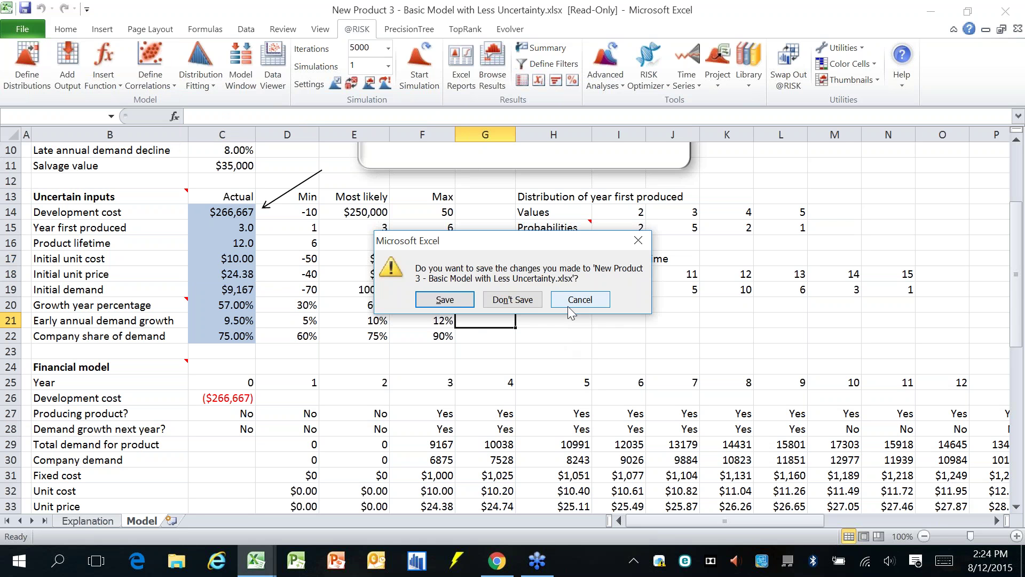
pyautogui.click(523, 299)
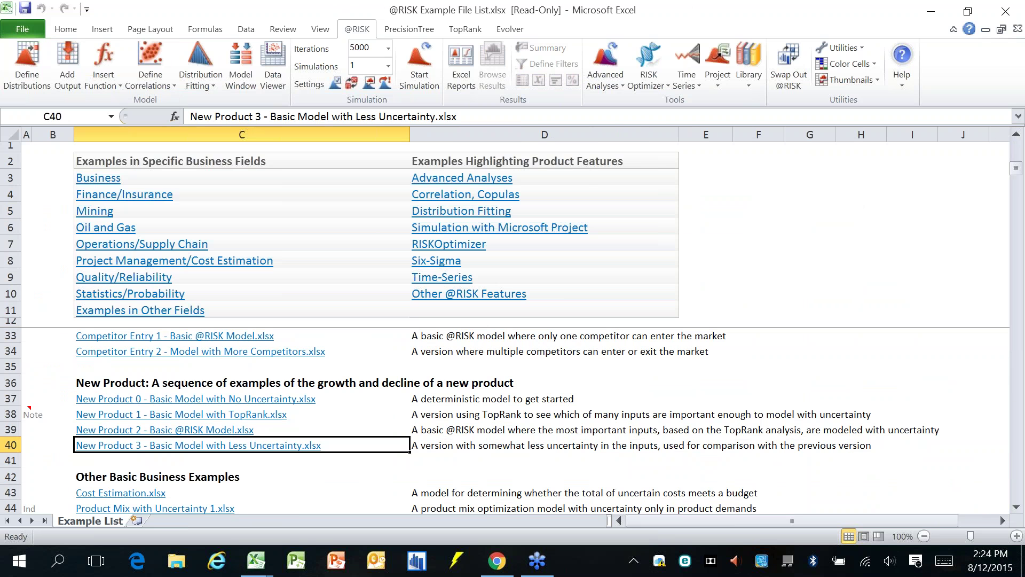
pyautogui.click(122, 229)
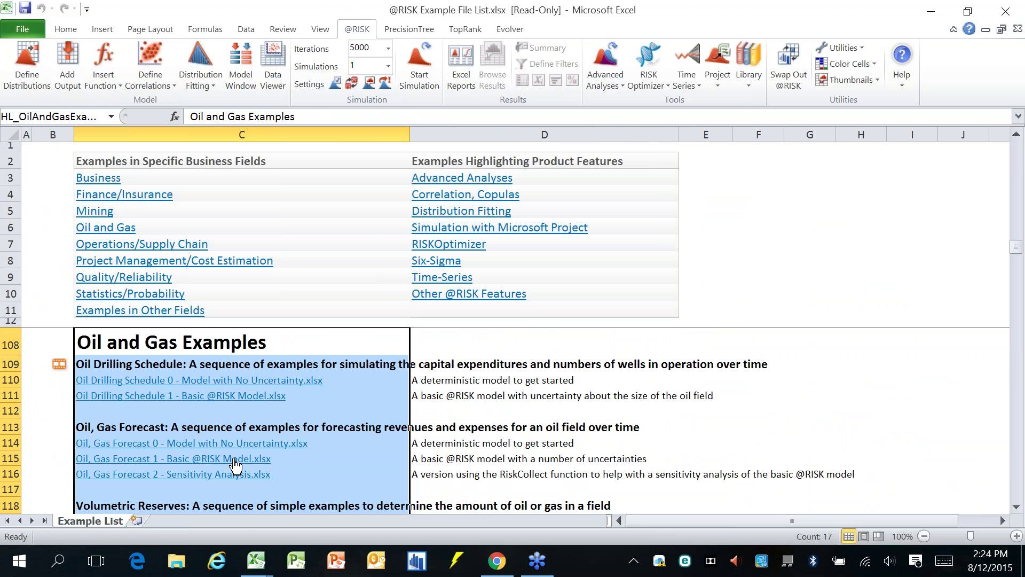
pyautogui.click(235, 460)
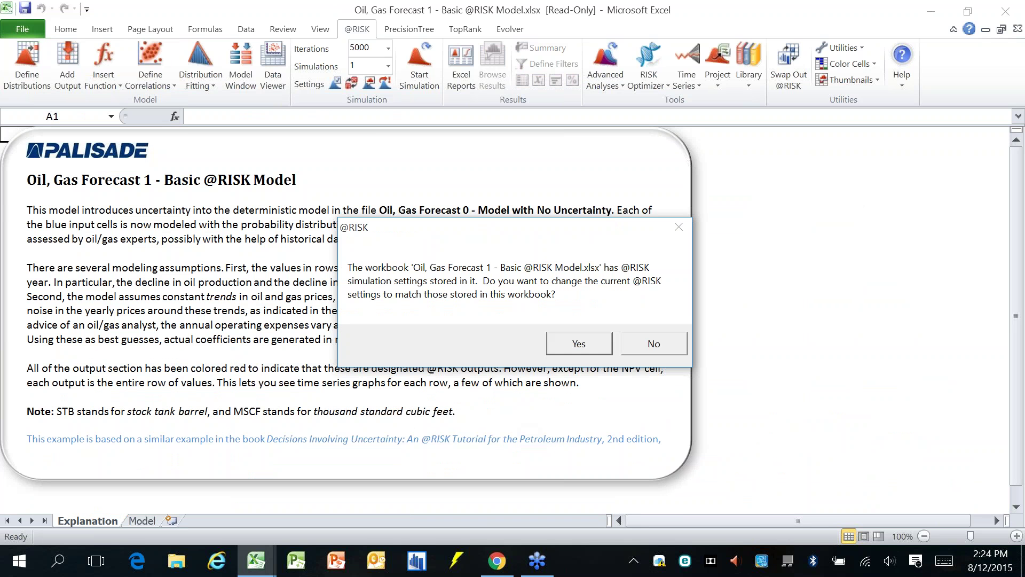
pyautogui.click(593, 349)
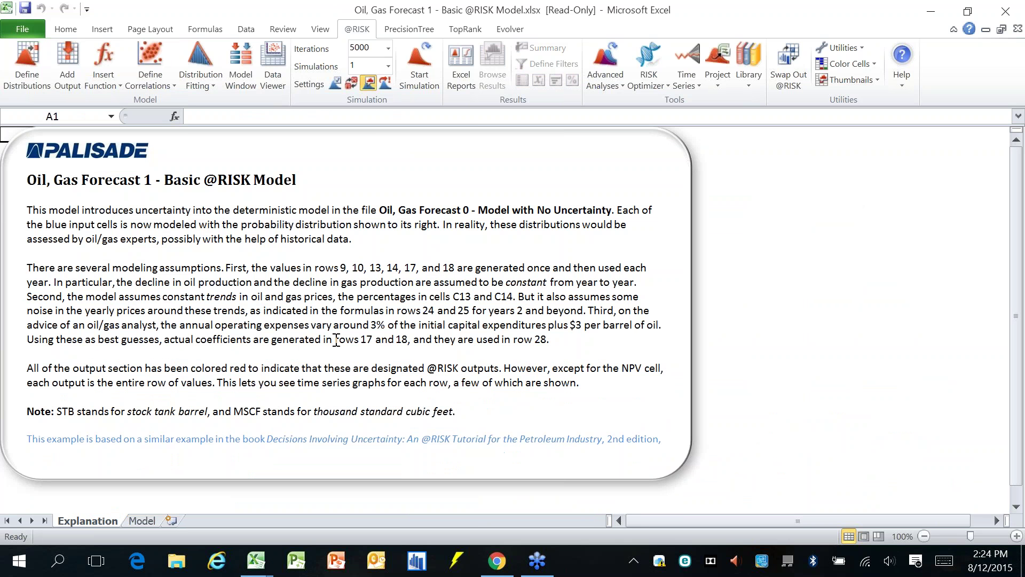
# Step: Go to the Model sheet and review the model's inputs, outputs and correlations in the Model Window
pyautogui.click(142, 520)
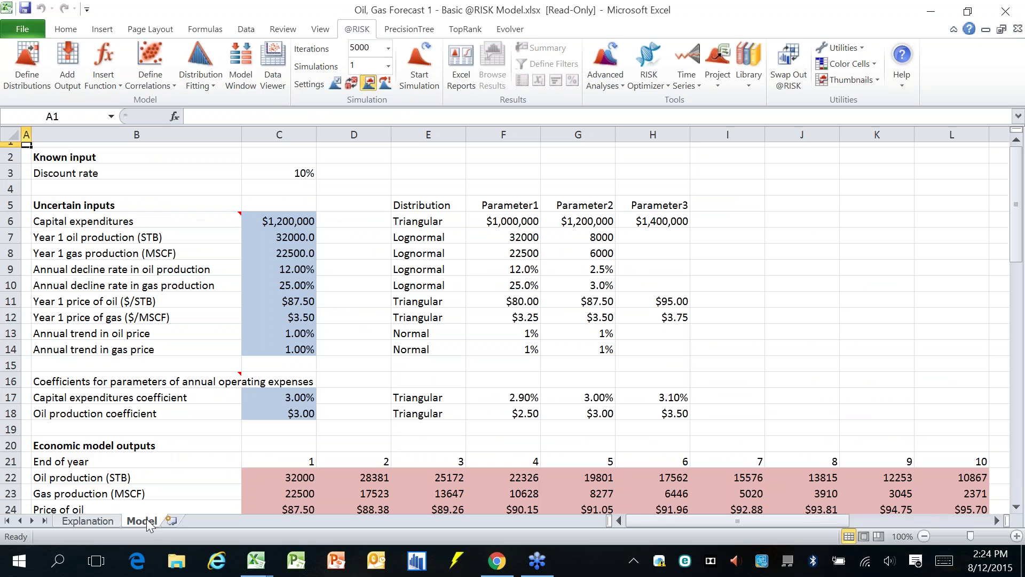
pyautogui.click(358, 310)
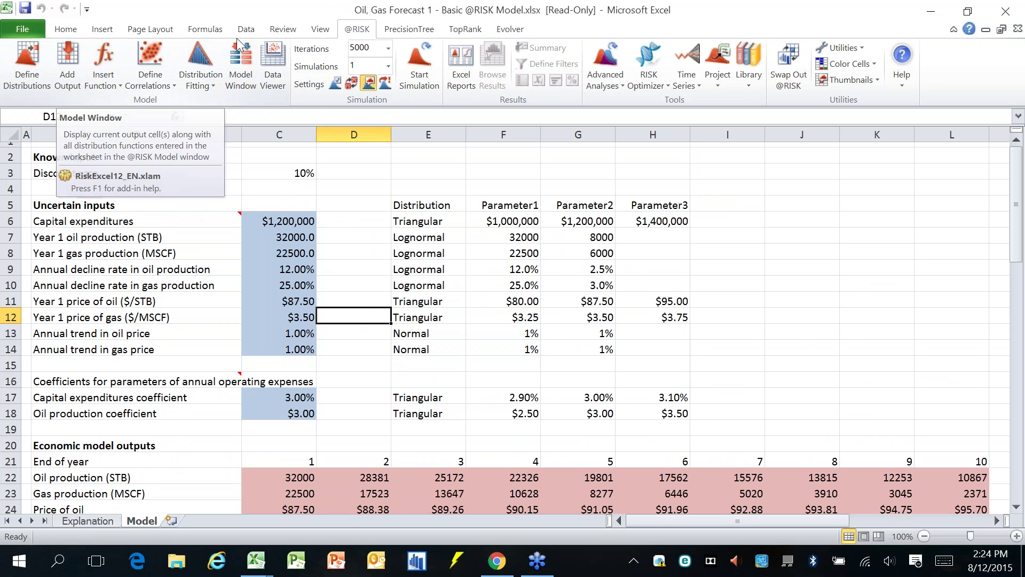
pyautogui.click(245, 59)
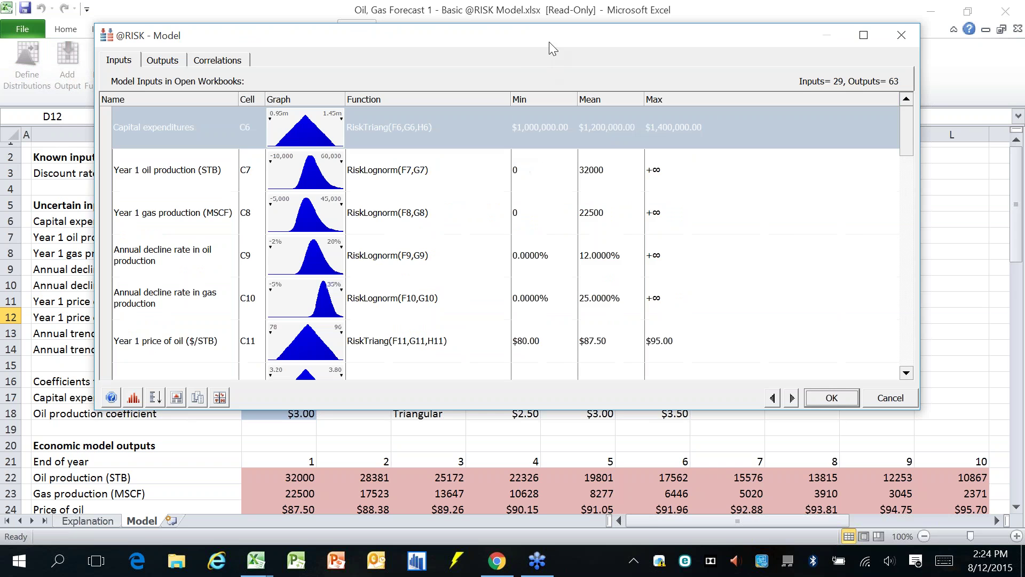
pyautogui.moveTo(549, 42); pyautogui.dragTo(526, 116)
pyautogui.click(140, 135)
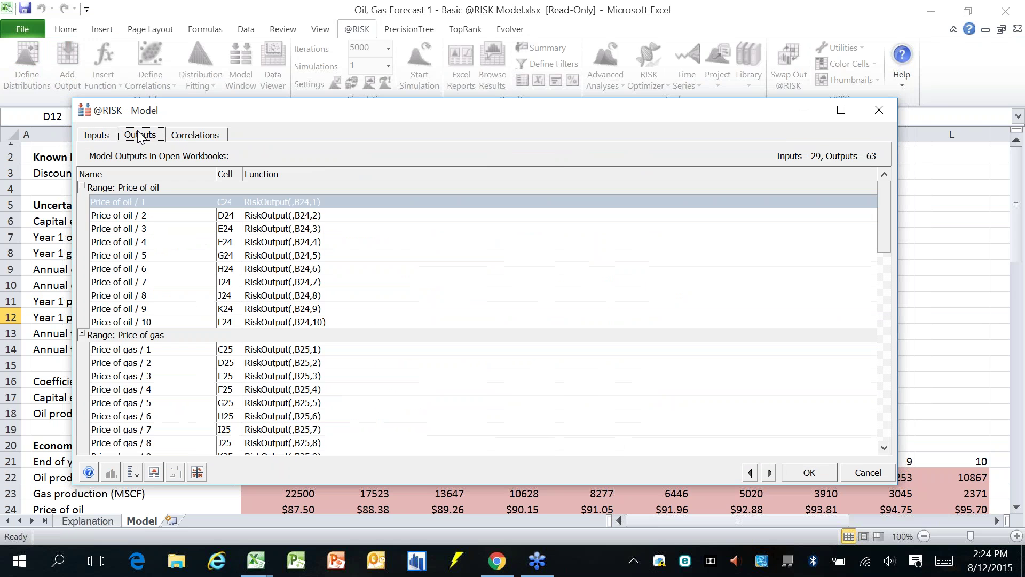
pyautogui.click(195, 135)
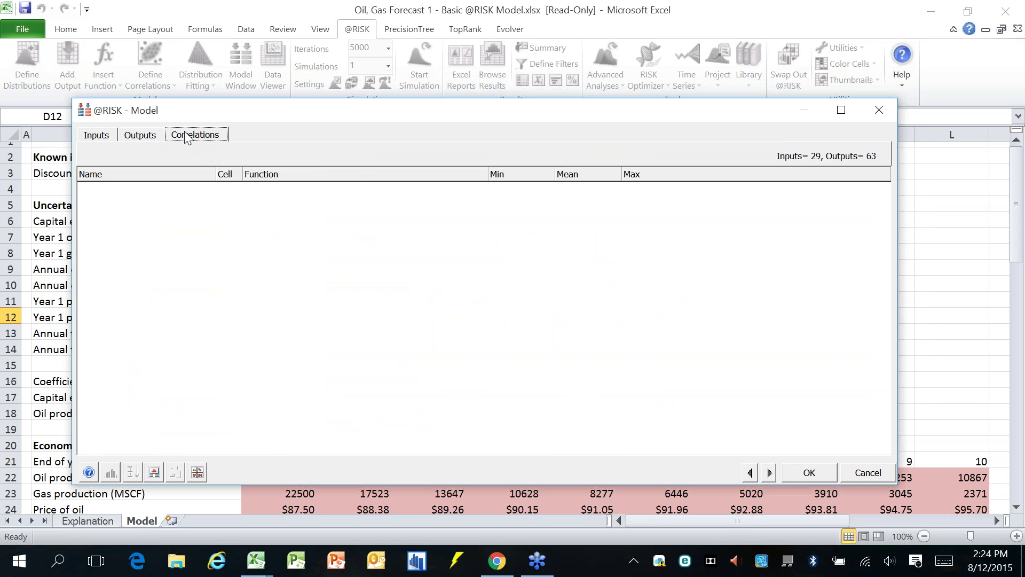
pyautogui.click(104, 135)
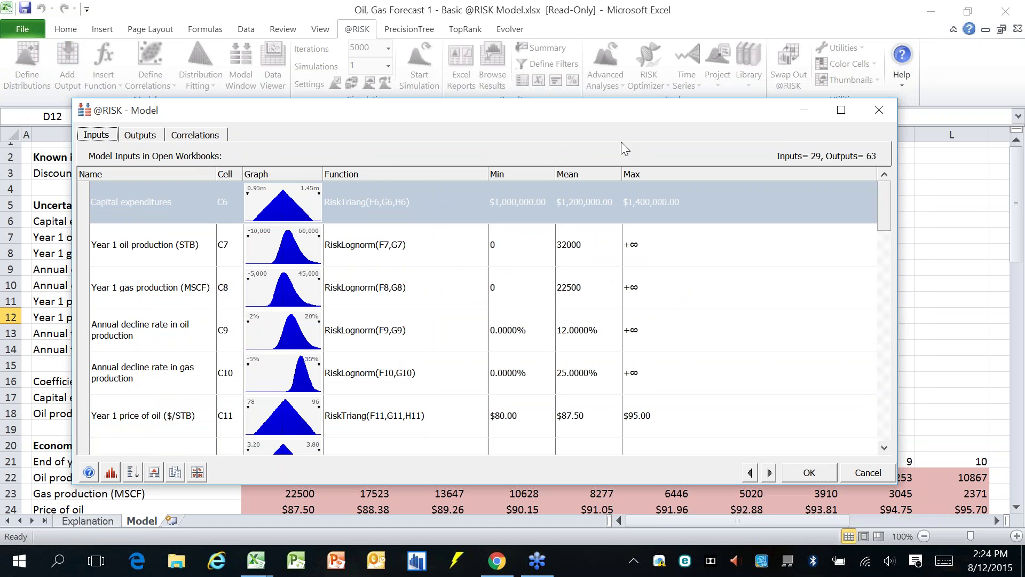
# Step: Locate the worksheet cells of the Capital expenditures and Year 1 oil production (STB) inputs from the model's inputs list
pyautogui.moveTo(630, 113); pyautogui.dragTo(620, 83)
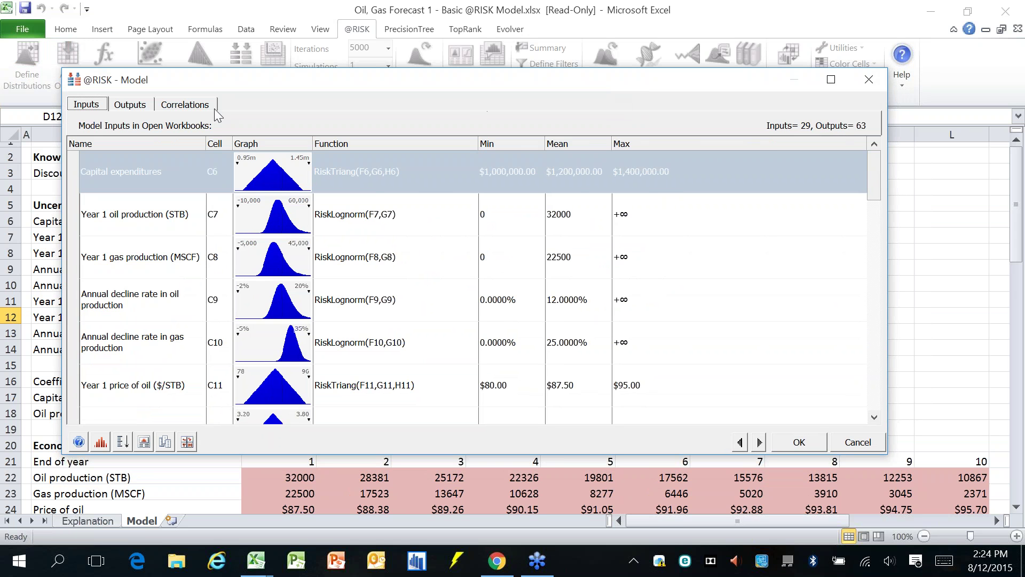
pyautogui.click(140, 104)
pyautogui.click(101, 110)
pyautogui.click(390, 177)
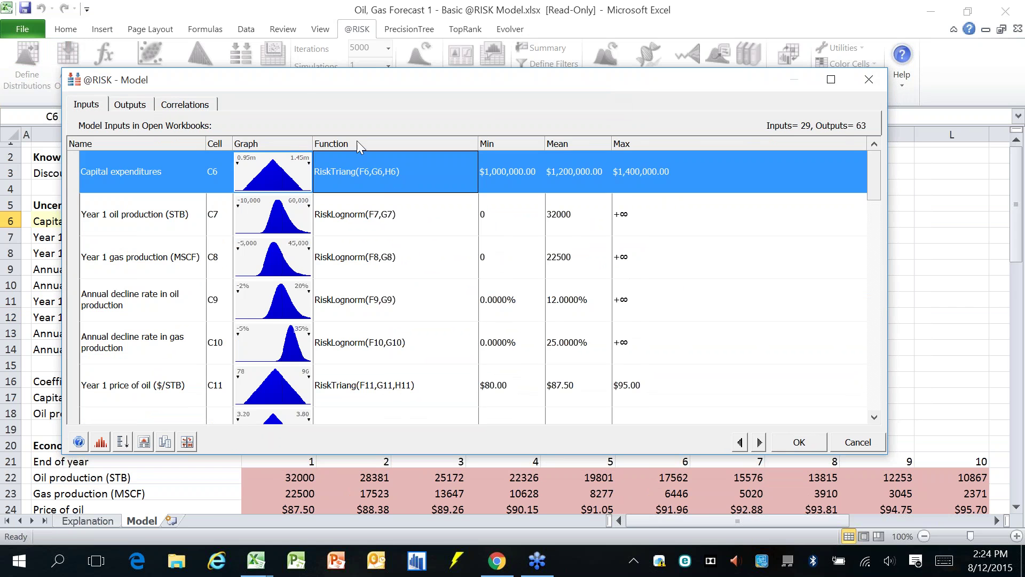
pyautogui.moveTo(305, 81); pyautogui.dragTo(436, 248)
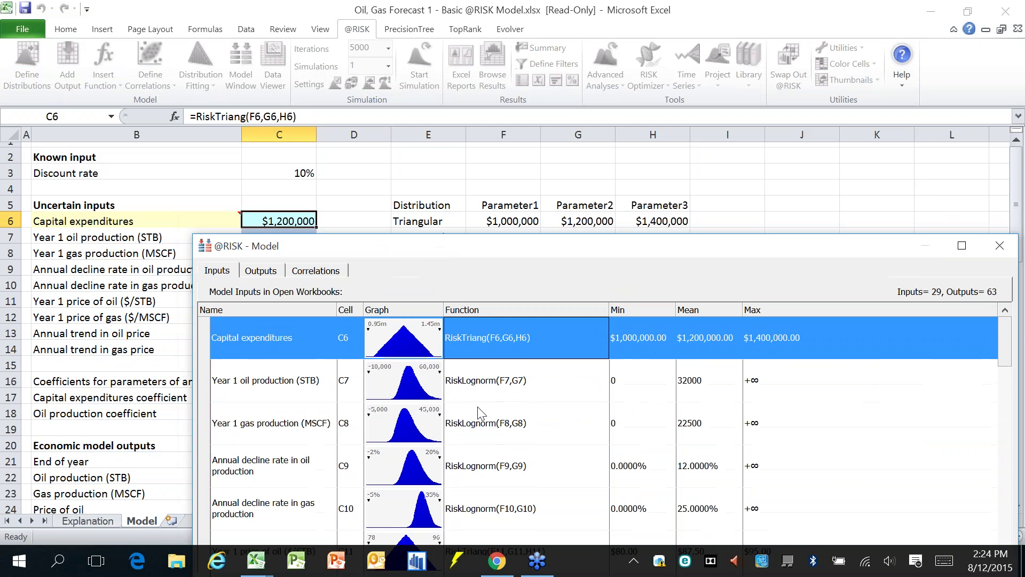
pyautogui.click(481, 383)
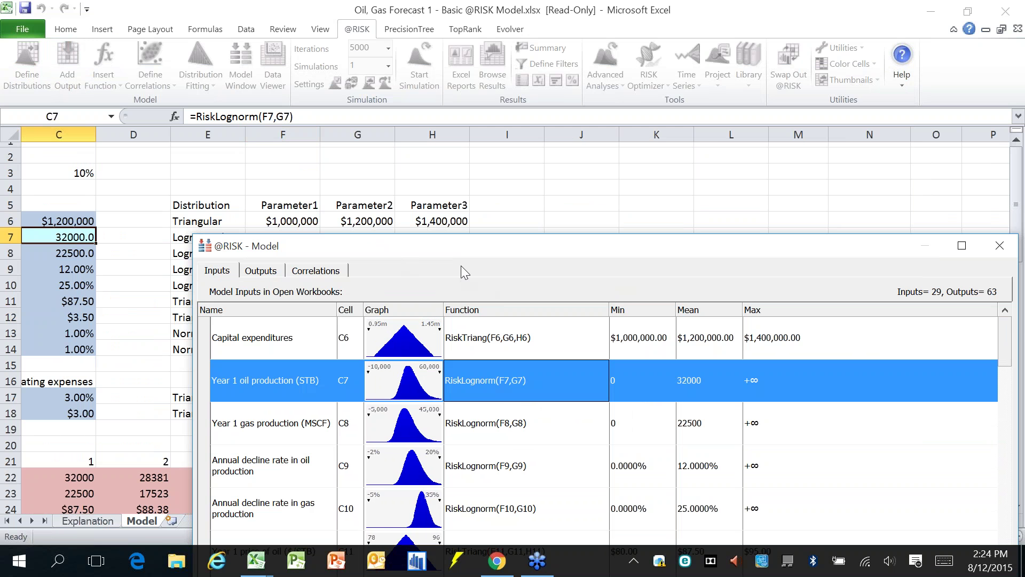
# Step: Locate the worksheet cells of the Price of gas / 3, Price of gas / 6 and NPV outputs from the model's outputs list
pyautogui.click(504, 425)
pyautogui.click(261, 271)
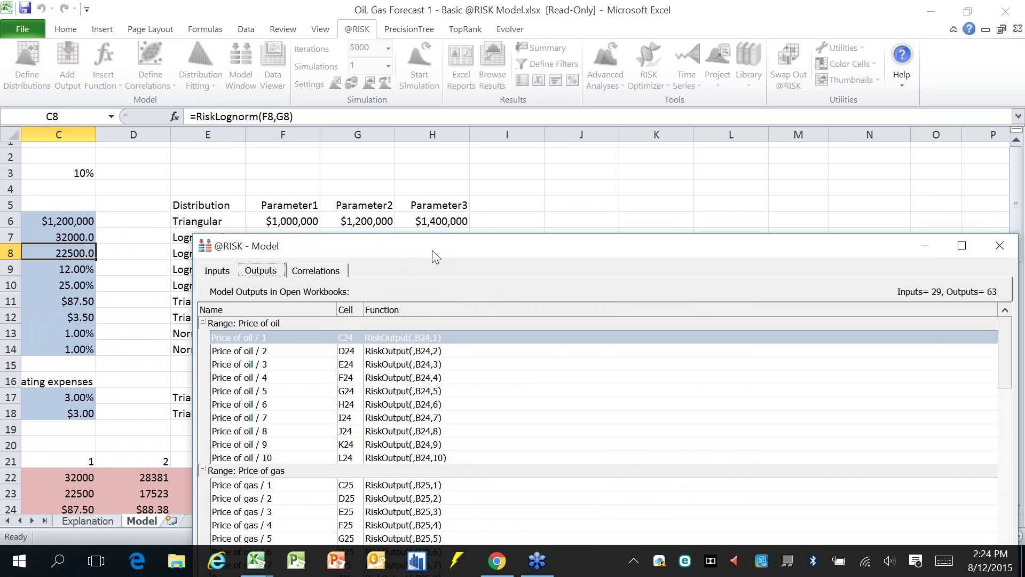
pyautogui.moveTo(432, 245); pyautogui.dragTo(426, 73)
pyautogui.click(427, 204)
pyautogui.click(431, 338)
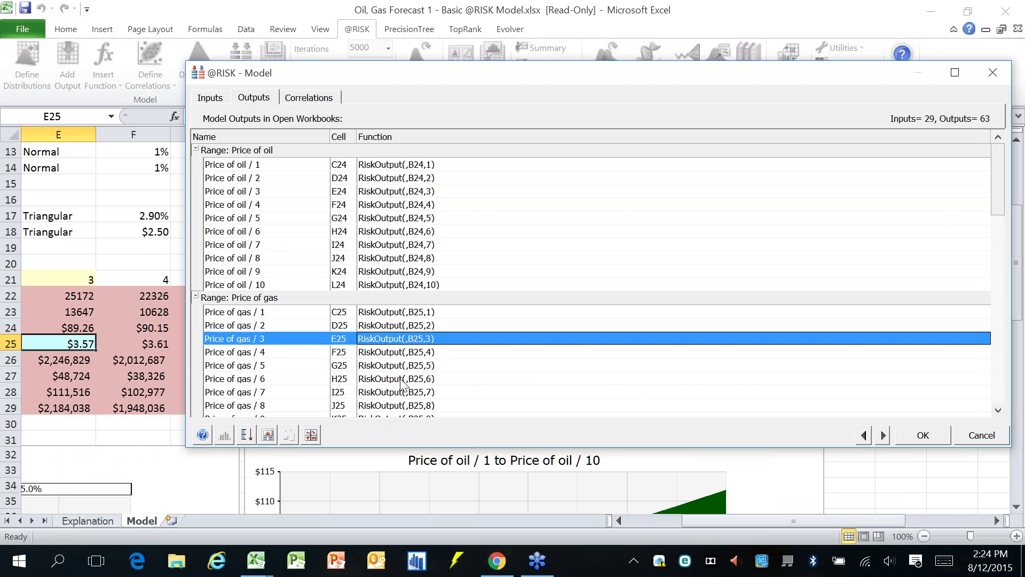
pyautogui.click(862, 378)
pyautogui.scroll(-10, 1003, 268)
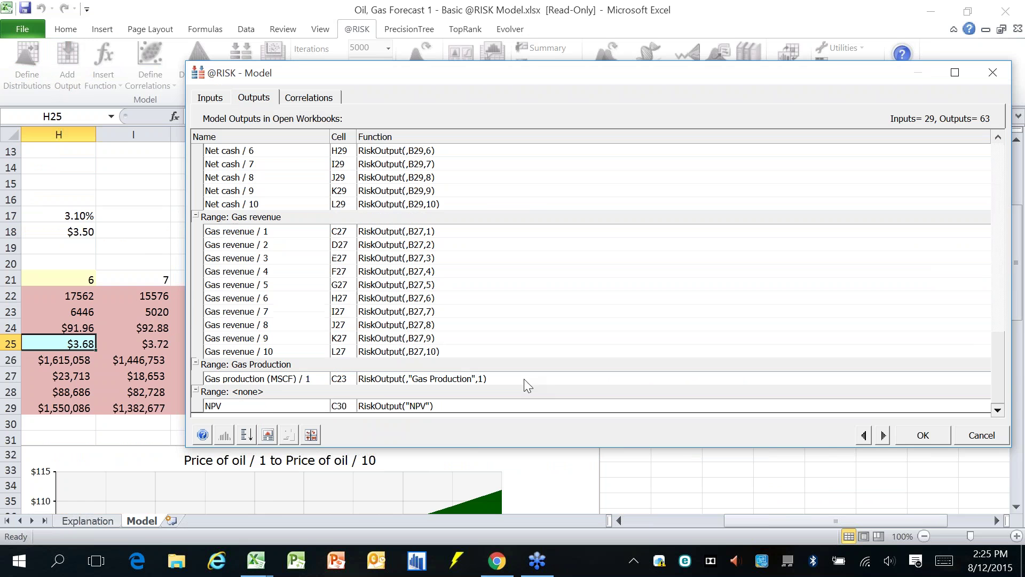
pyautogui.click(271, 407)
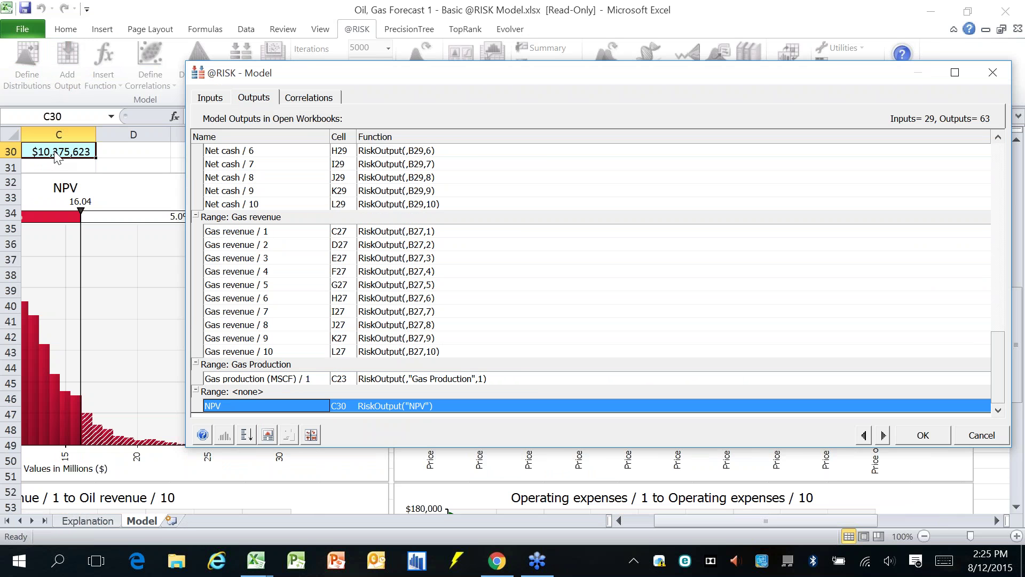
# Step: Locate the cells of the Gas revenue / 6, Net cash / 7, Oil revenue / 2 and Oil revenue / 8 outputs from the outputs list
pyautogui.click(379, 299)
pyautogui.click(409, 169)
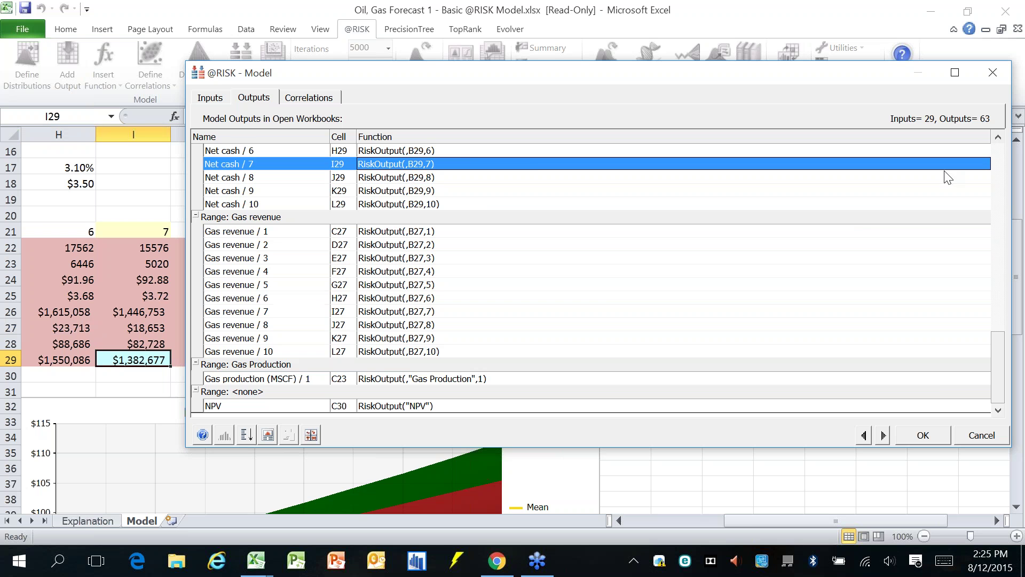
pyautogui.click(995, 153)
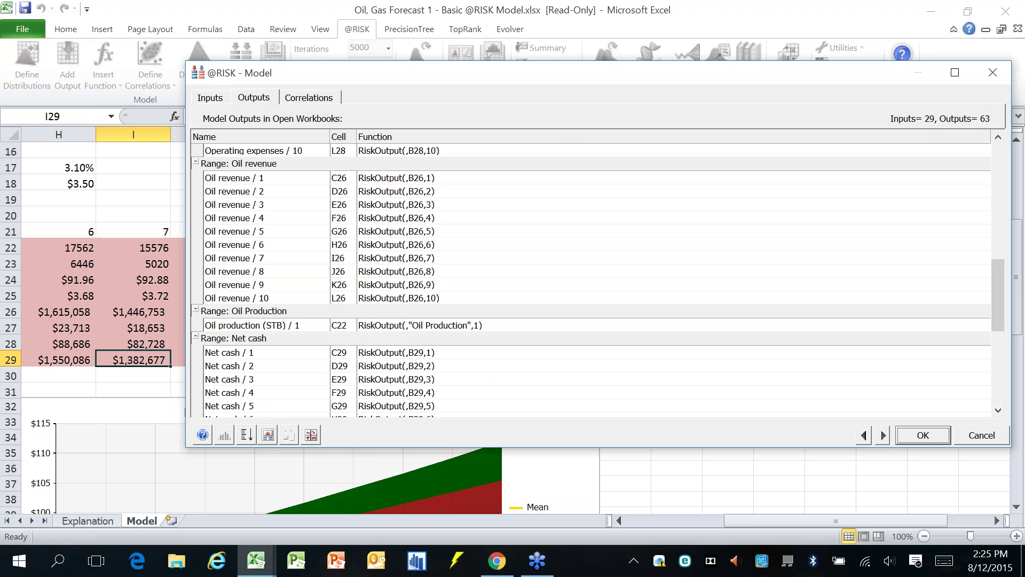
pyautogui.click(435, 191)
pyautogui.click(413, 271)
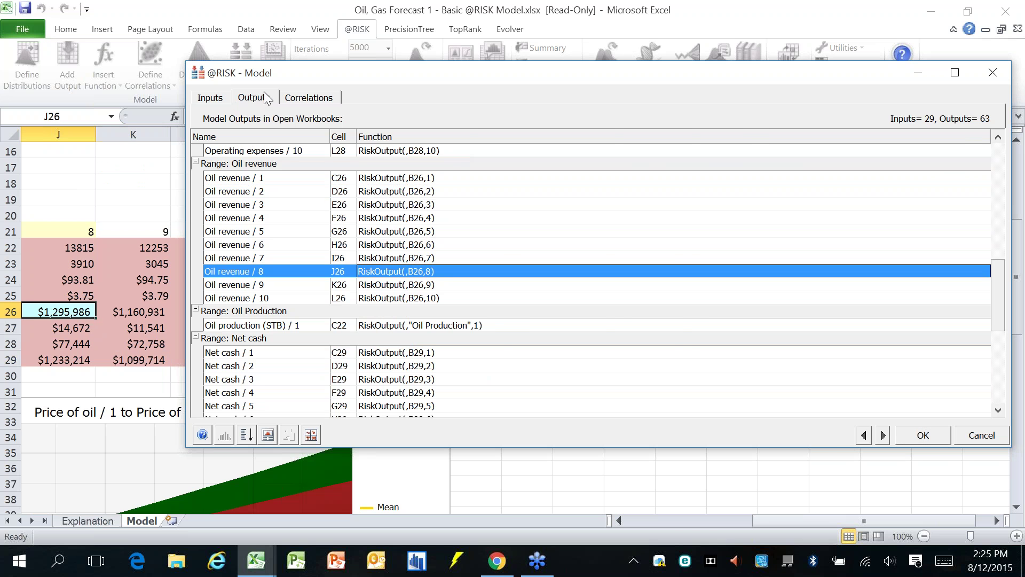
# Step: Return to the model's inputs list, open the Year 1 oil production (STB) function for editing in Excel, and cancel the edit
pyautogui.click(214, 99)
pyautogui.click(498, 172)
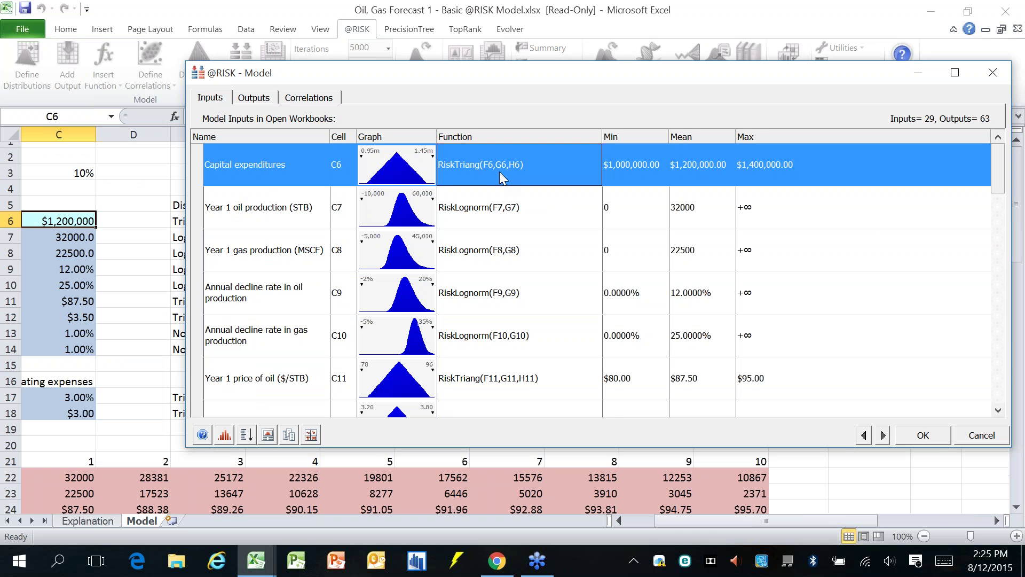
pyautogui.click(507, 213)
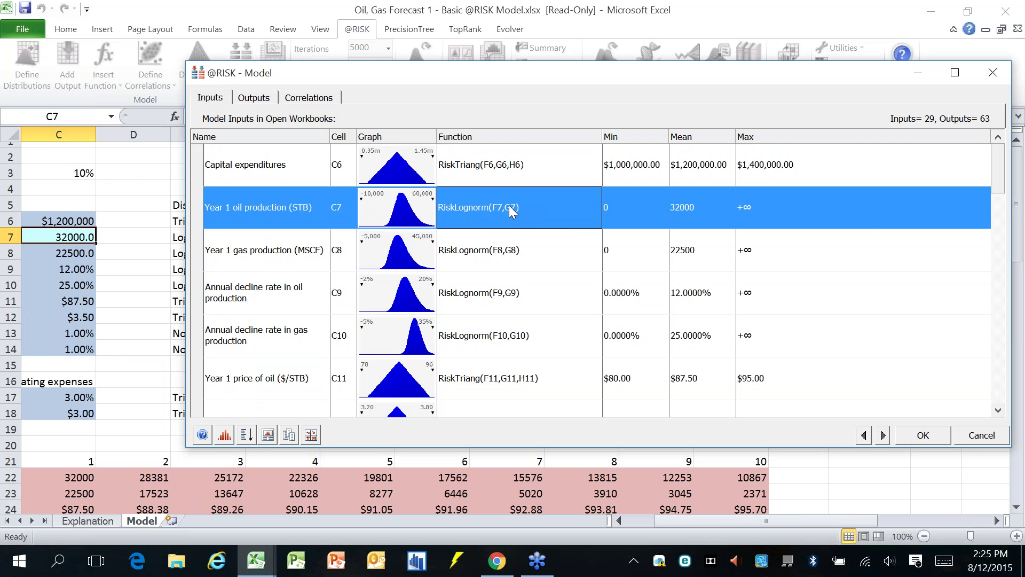
pyautogui.rightClick(494, 207)
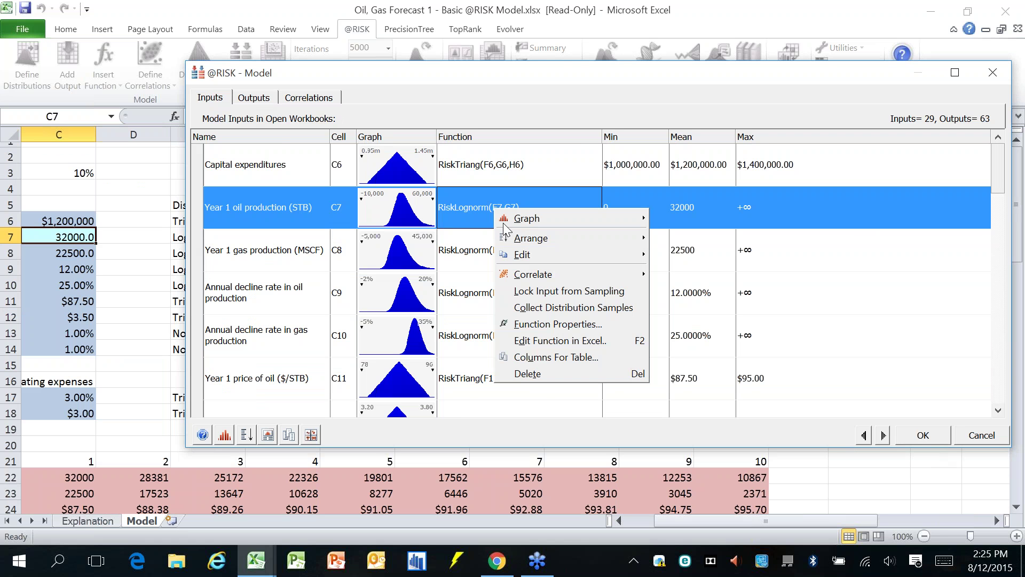
pyautogui.click(600, 345)
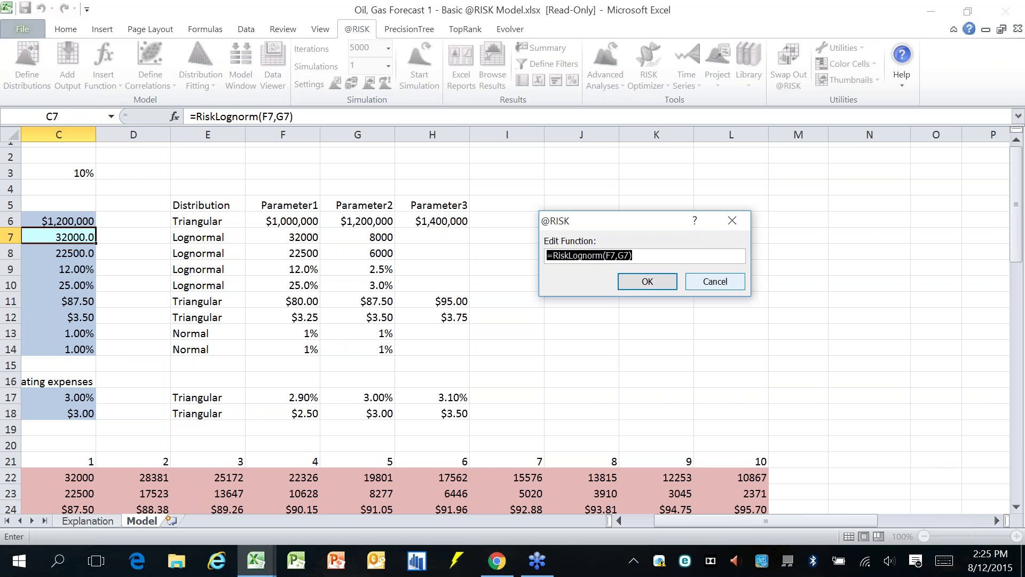
pyautogui.click(716, 282)
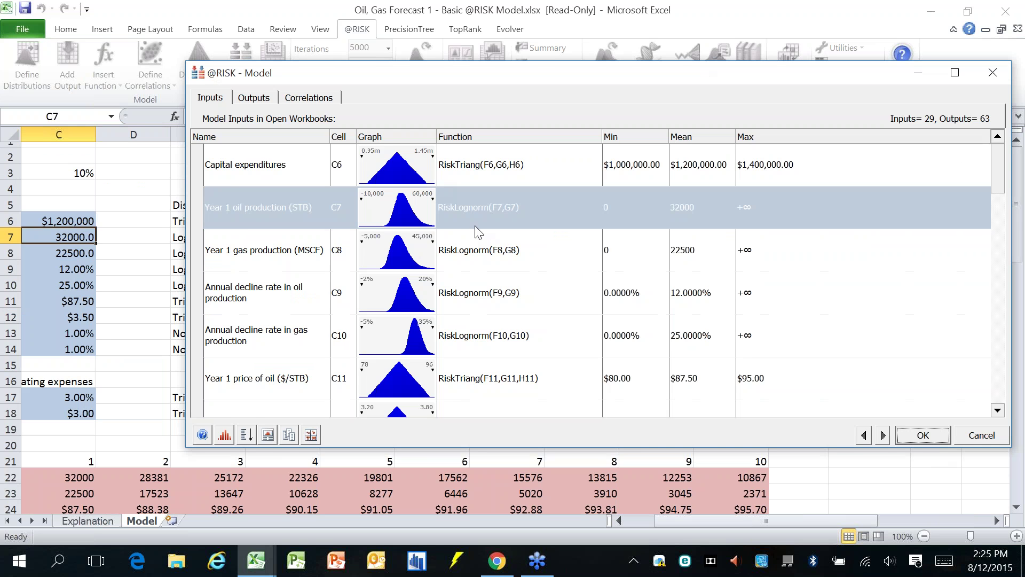
# Step: Review the options and sampling settings in the input properties of Year 1 oil production (STB), and close them without changes
pyautogui.moveTo(544, 74); pyautogui.dragTo(429, 95)
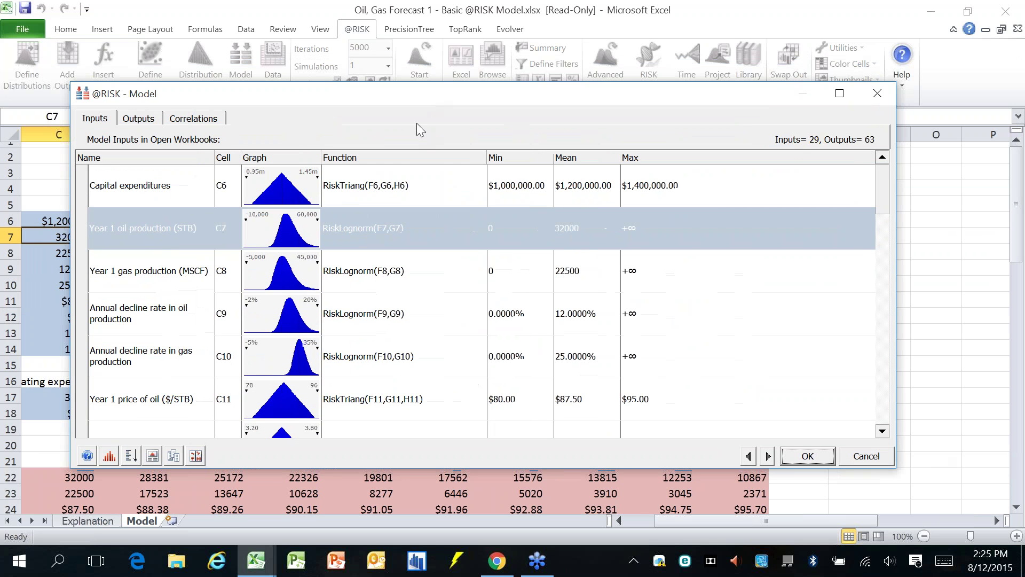
pyautogui.click(415, 222)
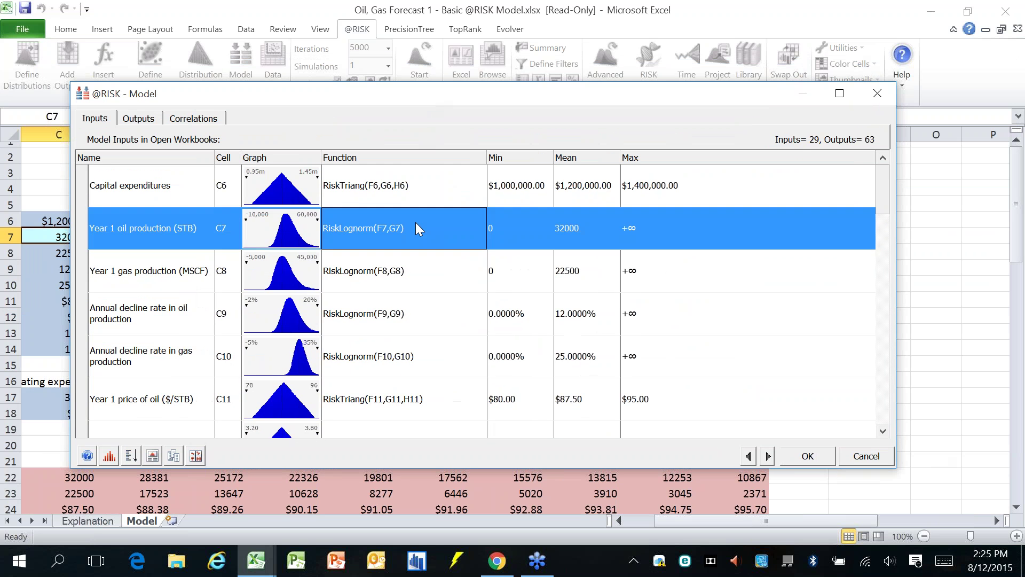
pyautogui.doubleClick(470, 237)
pyautogui.click(444, 321)
pyautogui.doubleClick(479, 231)
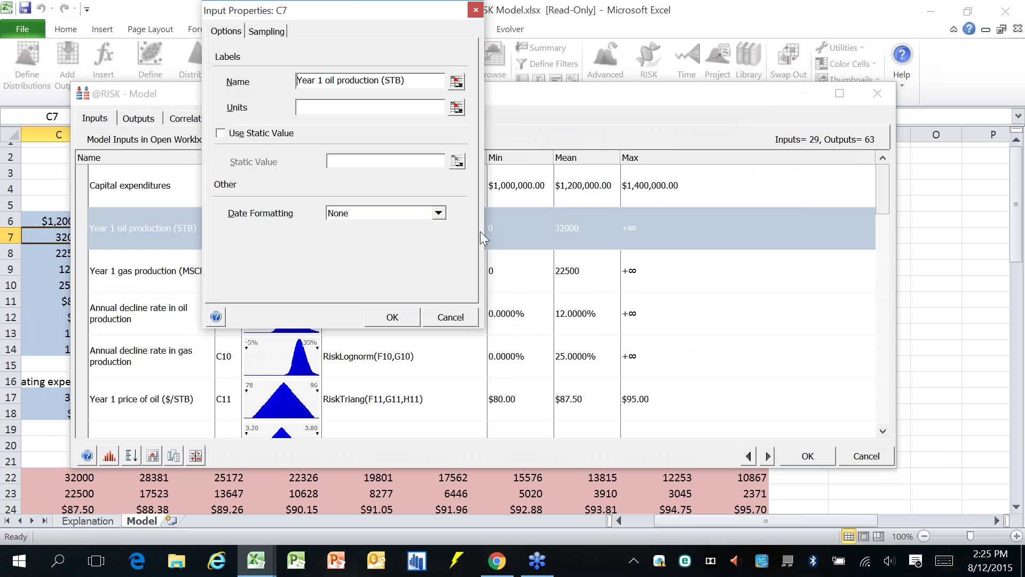
pyautogui.moveTo(407, 14); pyautogui.dragTo(705, 127)
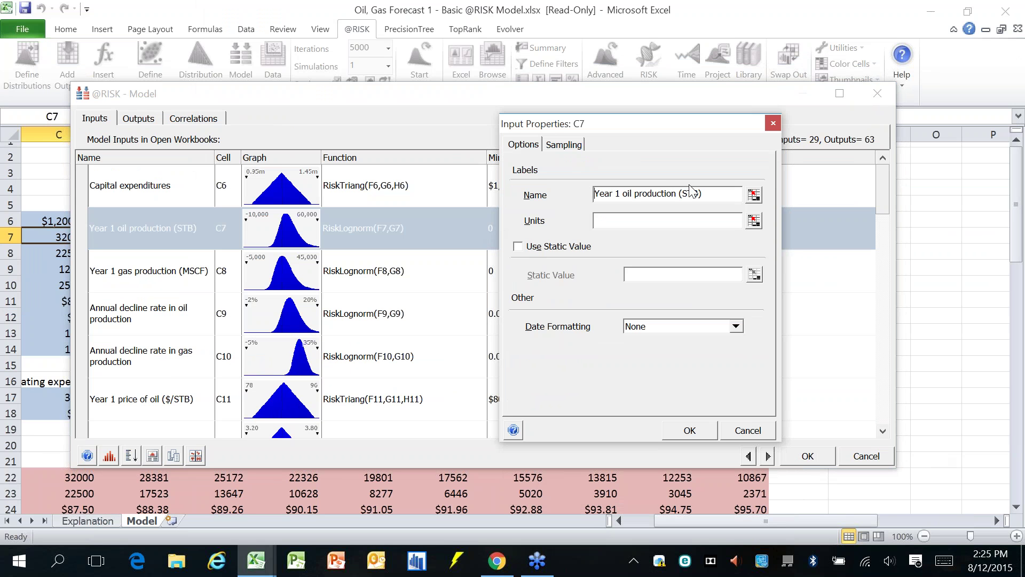
pyautogui.click(563, 153)
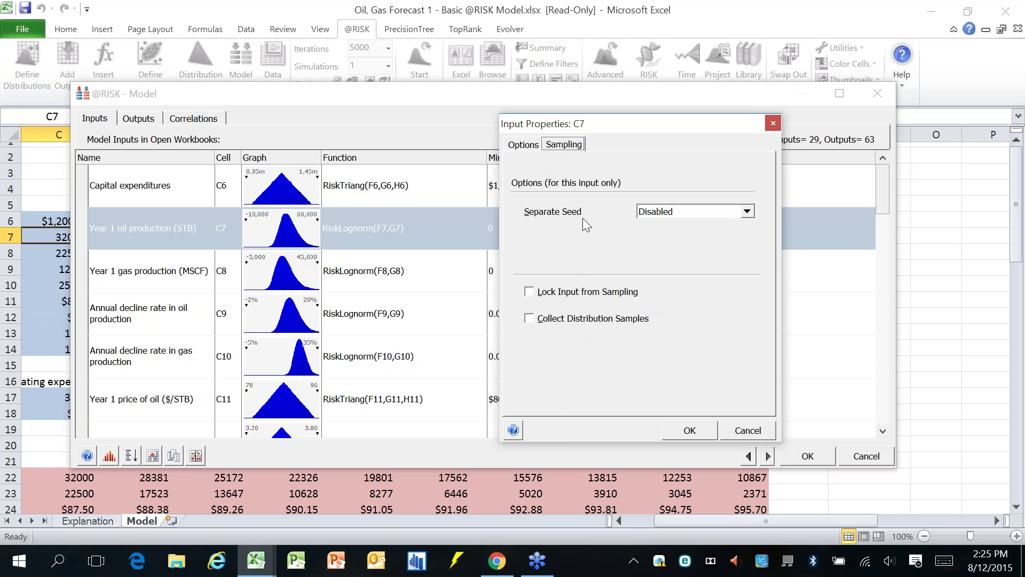
pyautogui.click(523, 144)
pyautogui.click(747, 429)
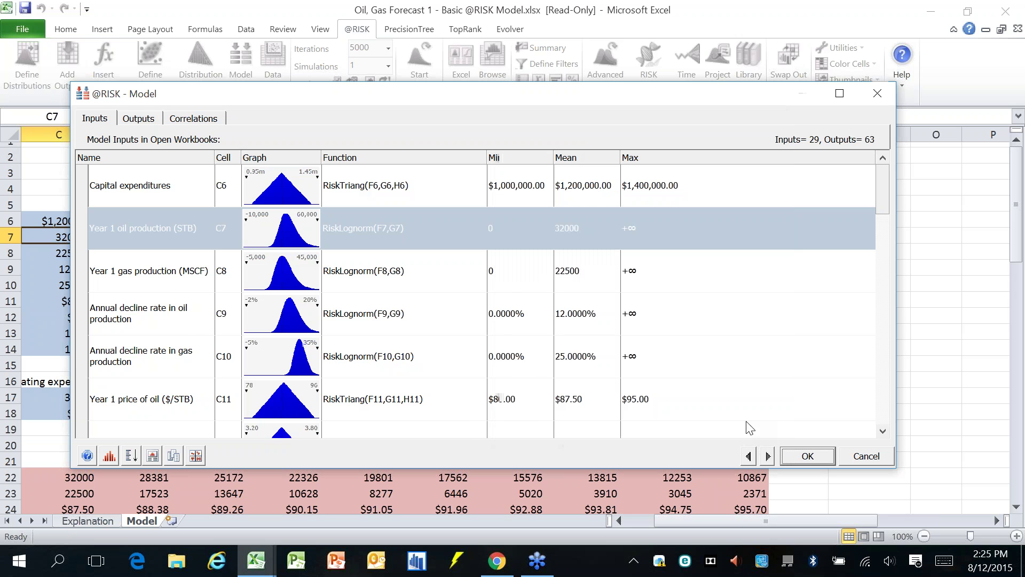
# Step: Open the name cell selection for the Year 1 oil production (STB) input and cancel it
pyautogui.click(208, 229)
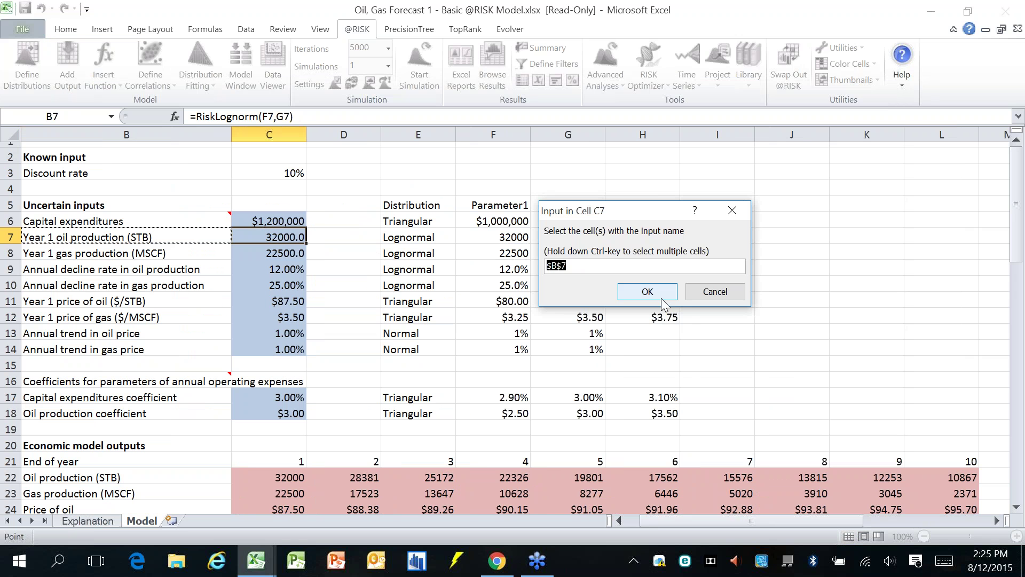
pyautogui.click(702, 294)
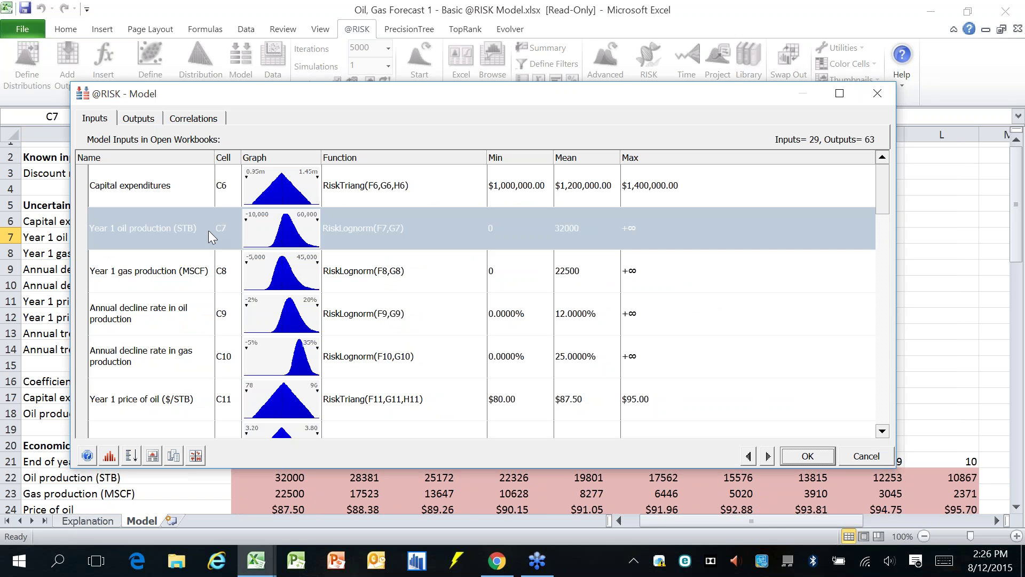
pyautogui.click(207, 230)
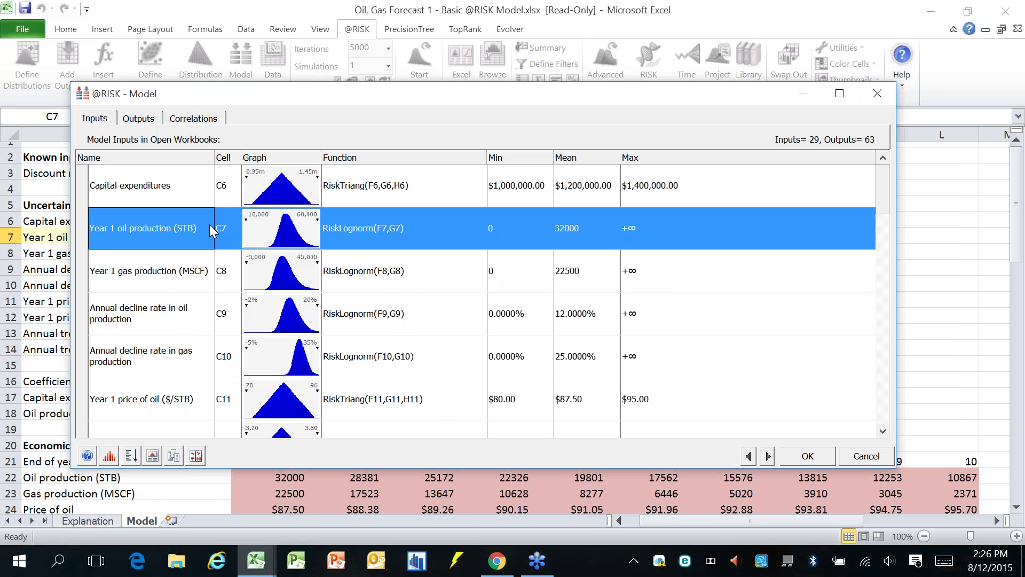
# Step: View the distribution graph and statistics of the Year 1 oil production (STB) input, and close the graph
pyautogui.click(286, 229)
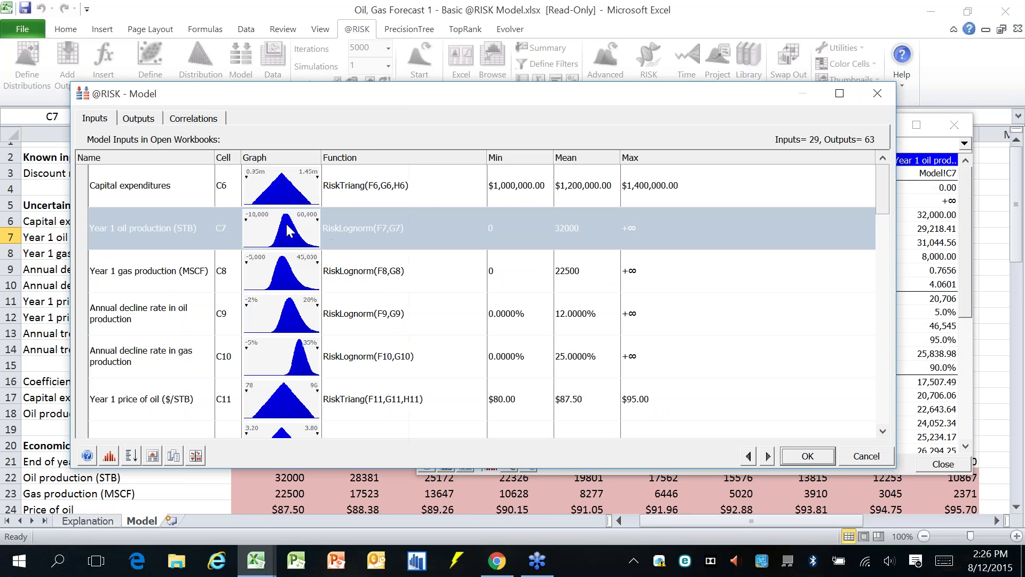
pyautogui.click(930, 412)
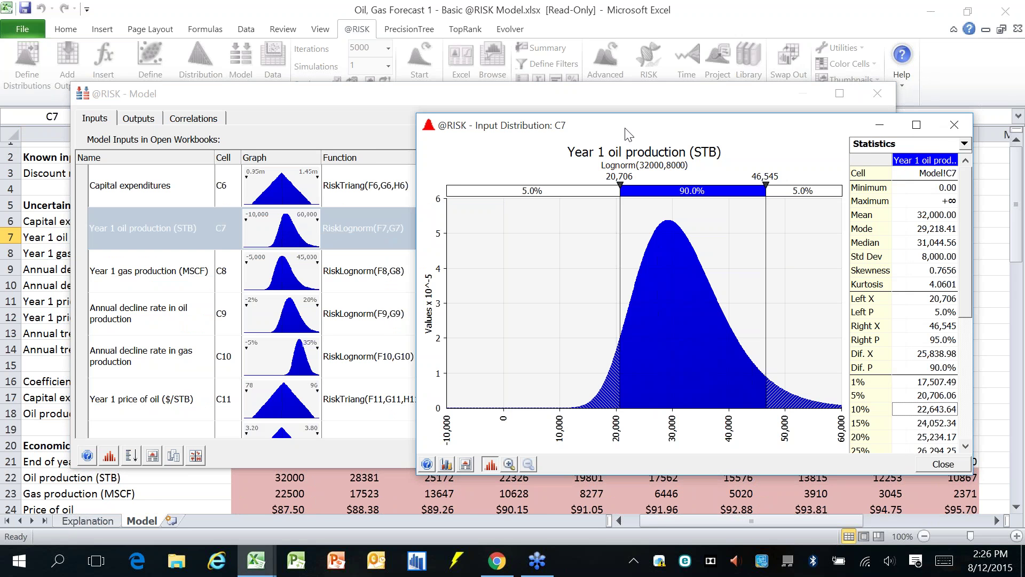
pyautogui.moveTo(626, 128); pyautogui.dragTo(533, 68)
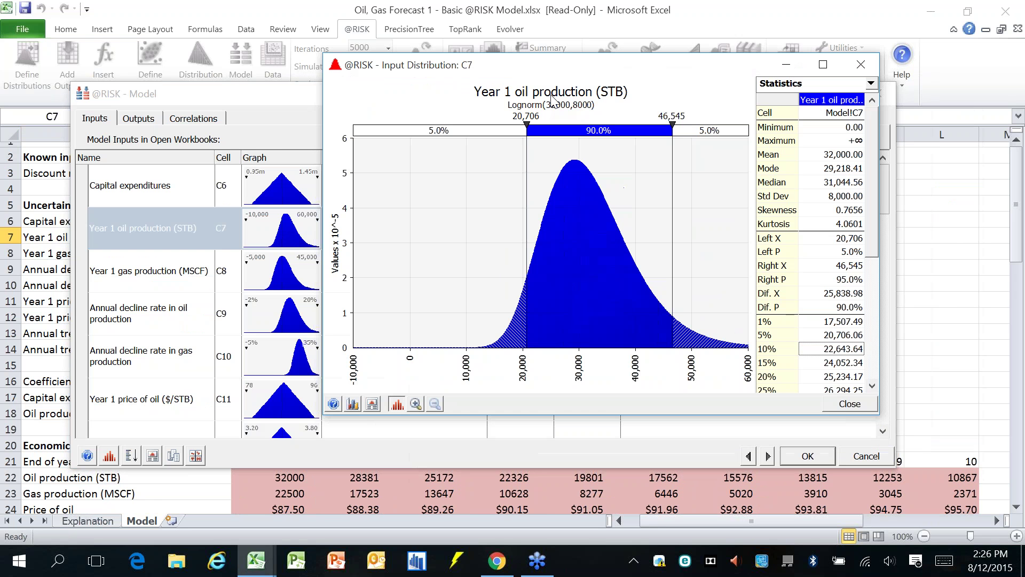
pyautogui.click(845, 404)
pyautogui.click(176, 225)
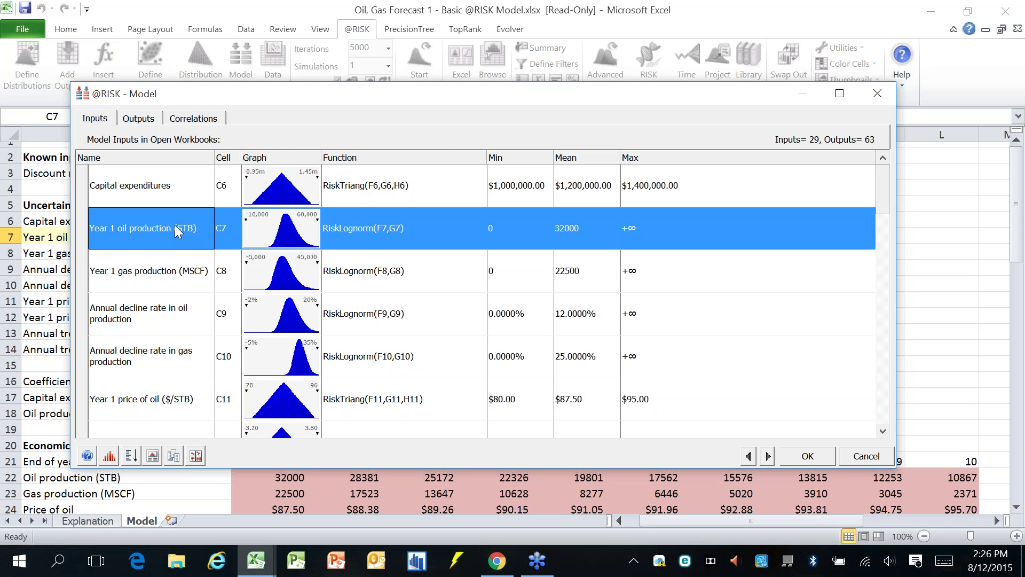
# Step: Examine the model's inputs list from Capital expenditures through the yearly price of gas and price of oil inputs
pyautogui.click(319, 184)
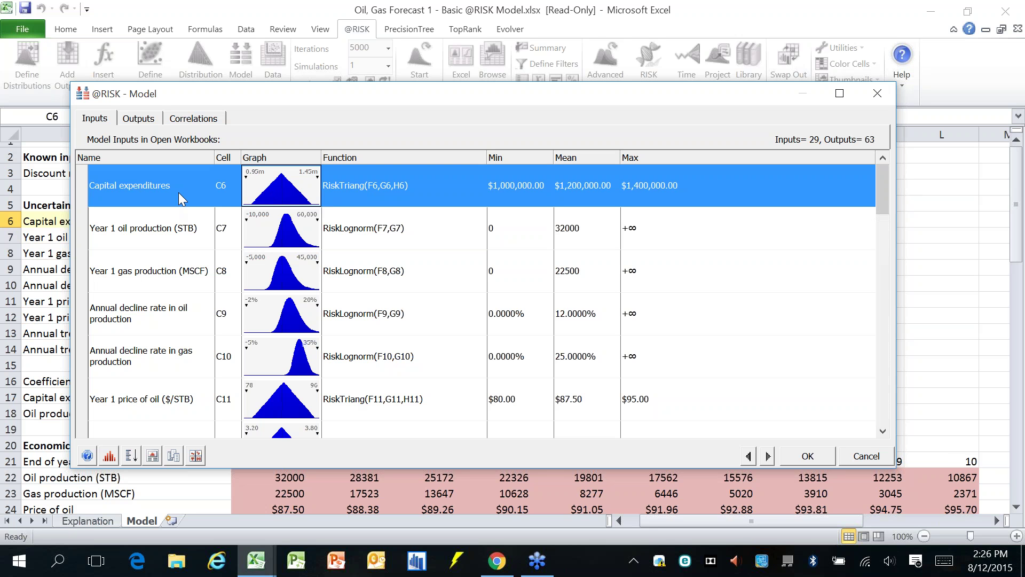
pyautogui.click(401, 191)
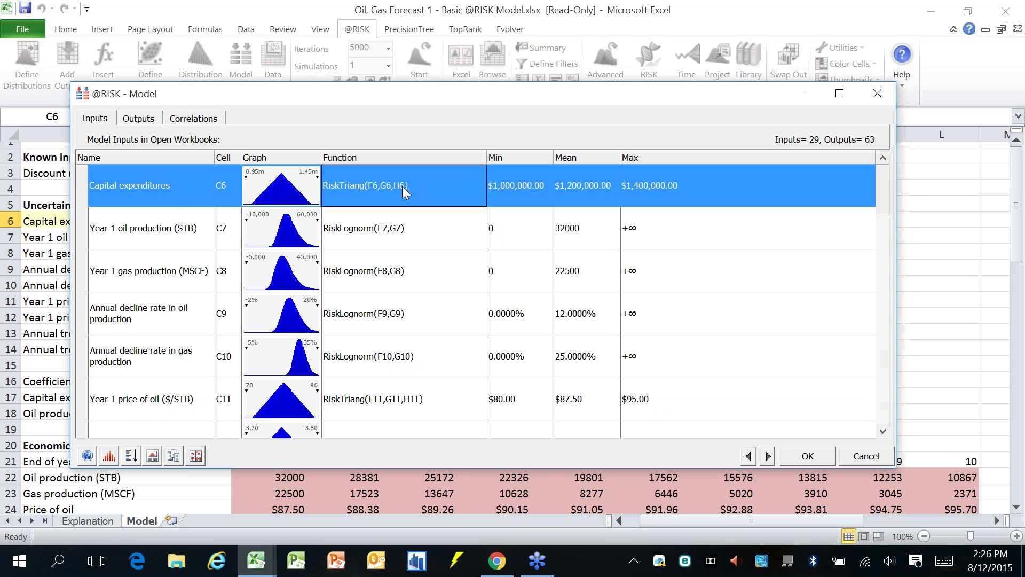
pyautogui.moveTo(415, 97); pyautogui.dragTo(443, 84)
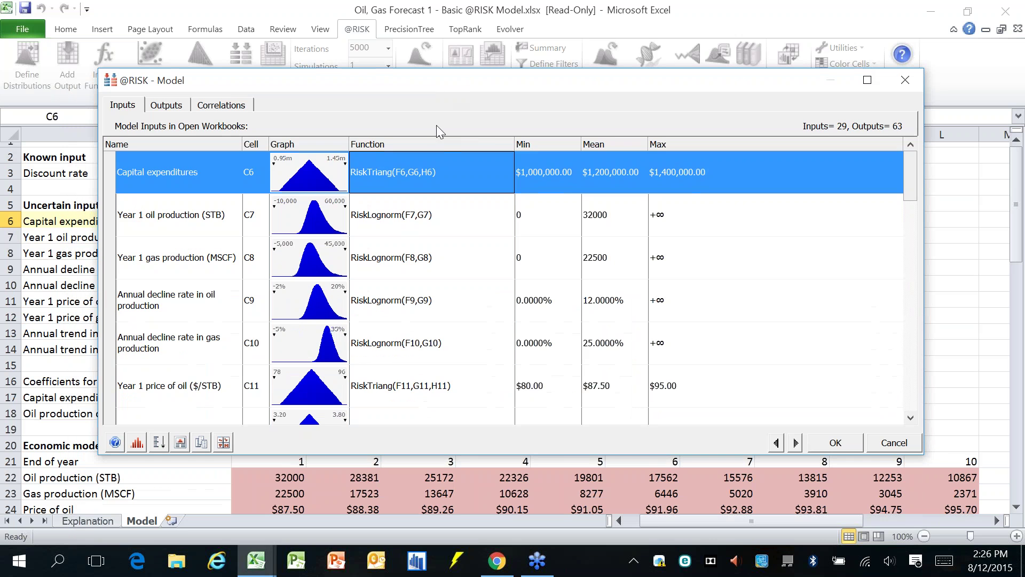
pyautogui.moveTo(494, 238); pyautogui.dragTo(480, 355)
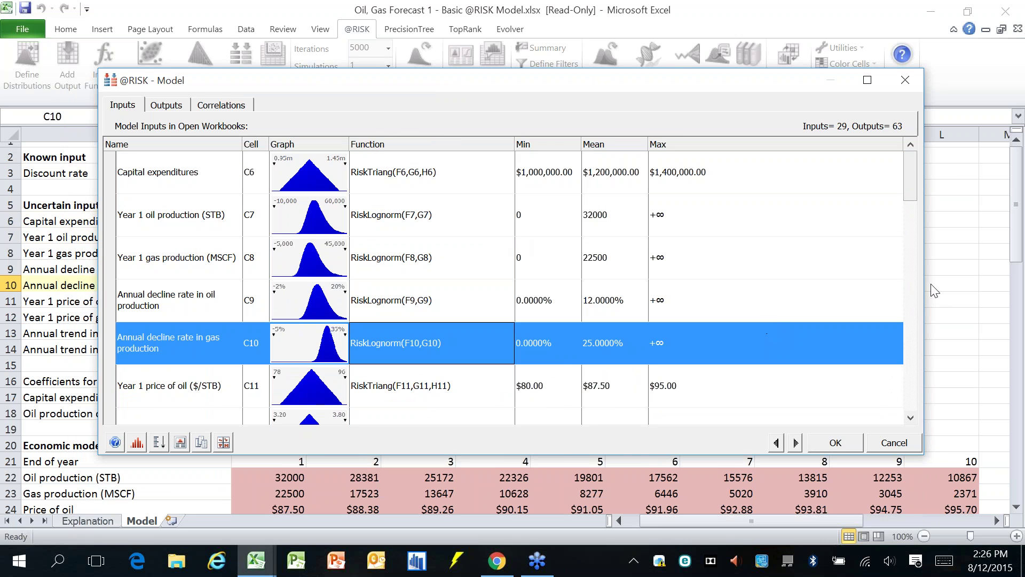
pyautogui.moveTo(917, 321); pyautogui.dragTo(914, 401)
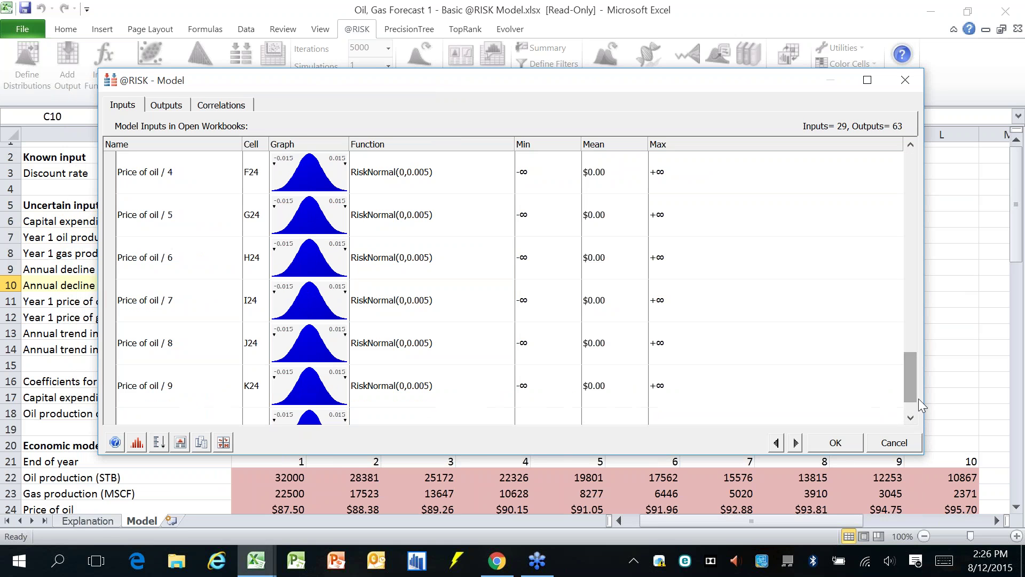
pyautogui.click(911, 417)
pyautogui.click(910, 145)
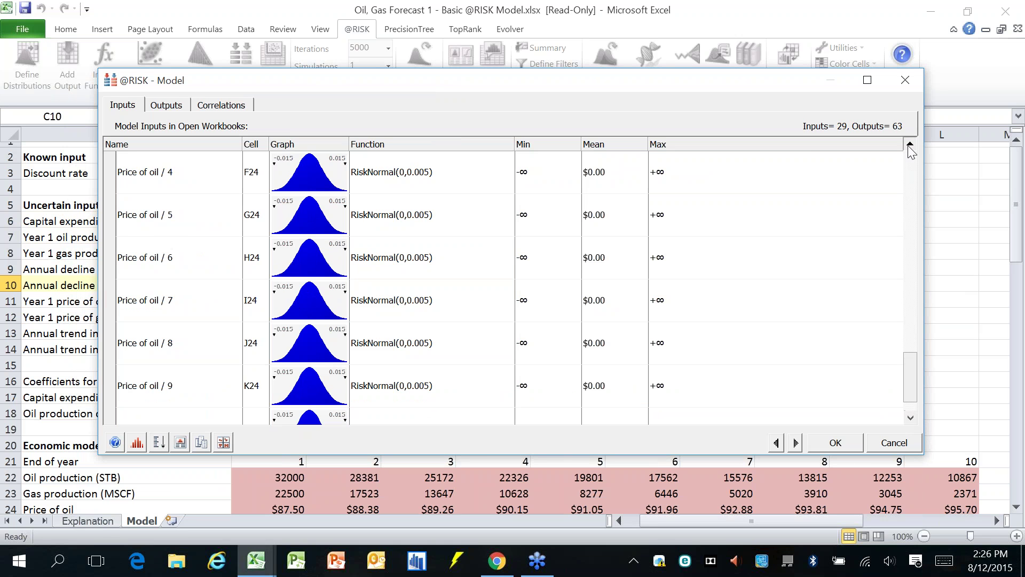
pyautogui.click(910, 145)
pyautogui.click(911, 145)
pyautogui.click(910, 145)
pyautogui.click(910, 145)
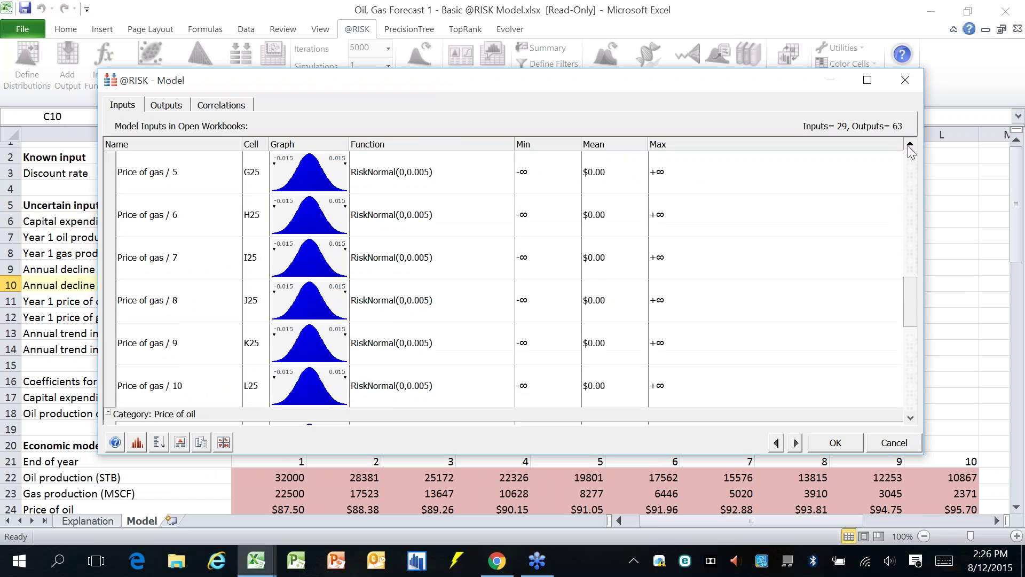
pyautogui.click(911, 145)
pyautogui.click(910, 144)
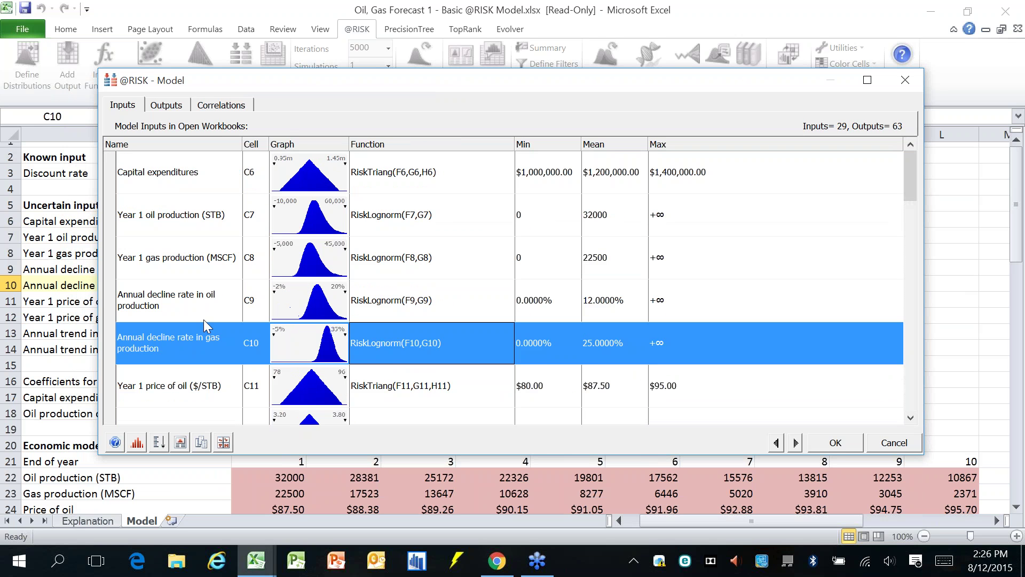
# Step: Delete the Capital expenditures distribution function in C6, replacing it with its static value, and check the cell's content
pyautogui.click(190, 176)
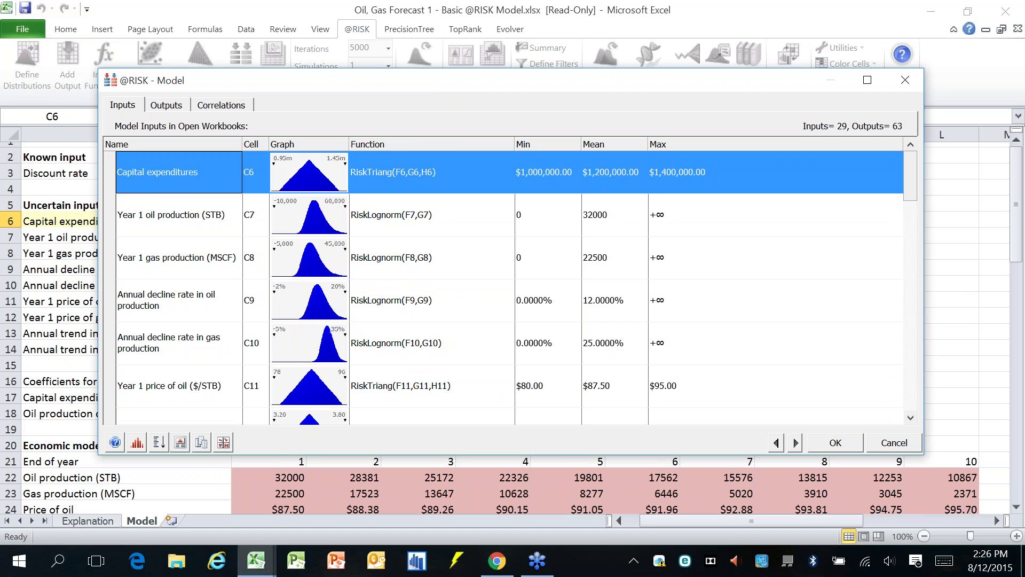
pyautogui.rightClick(189, 177)
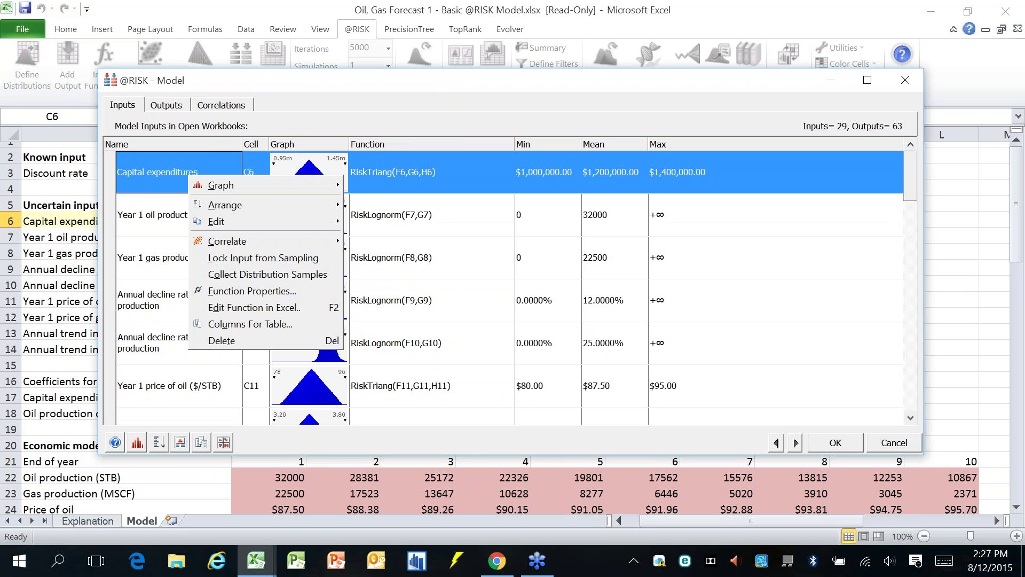
pyautogui.click(242, 340)
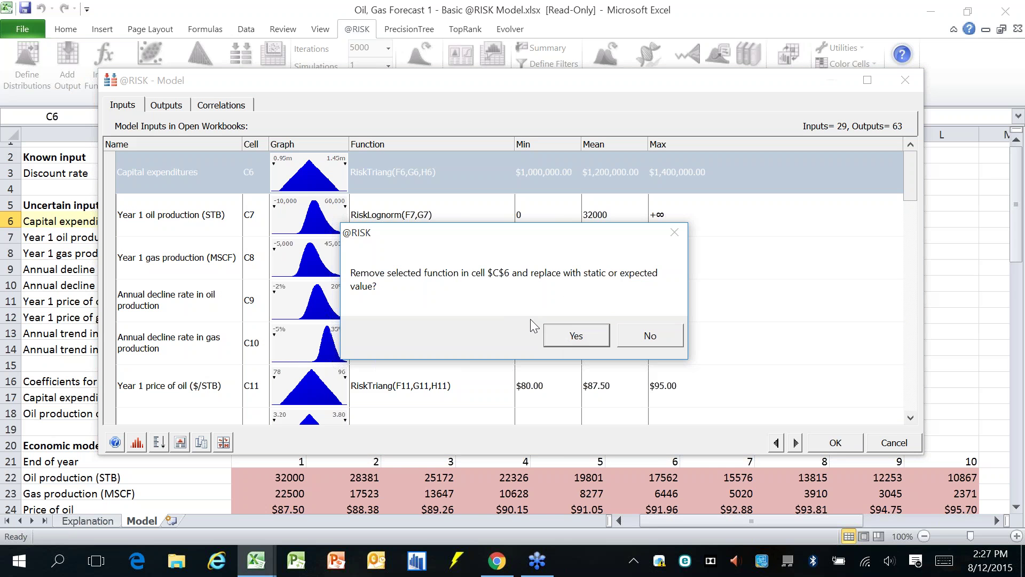
pyautogui.click(559, 336)
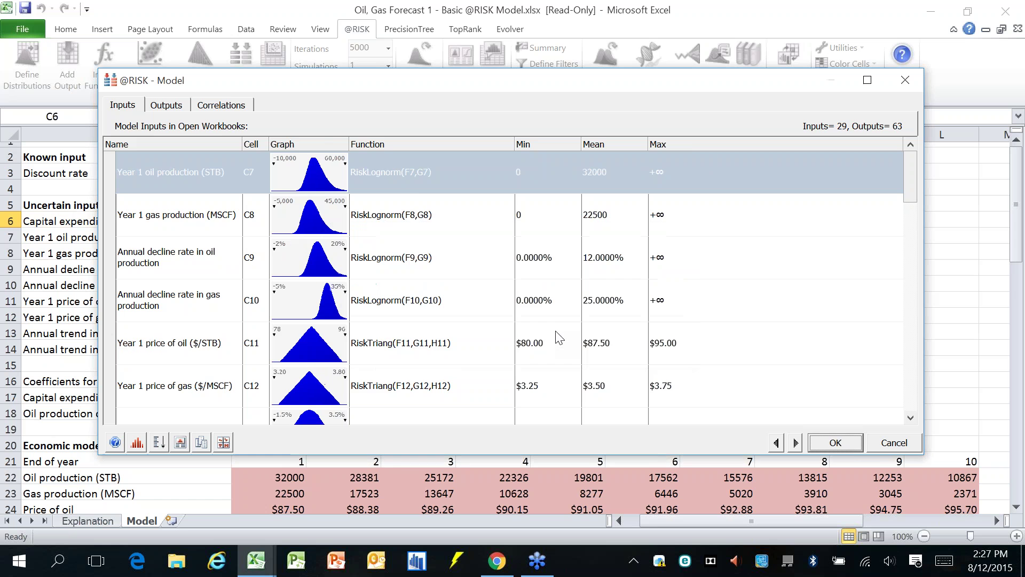
pyautogui.click(838, 443)
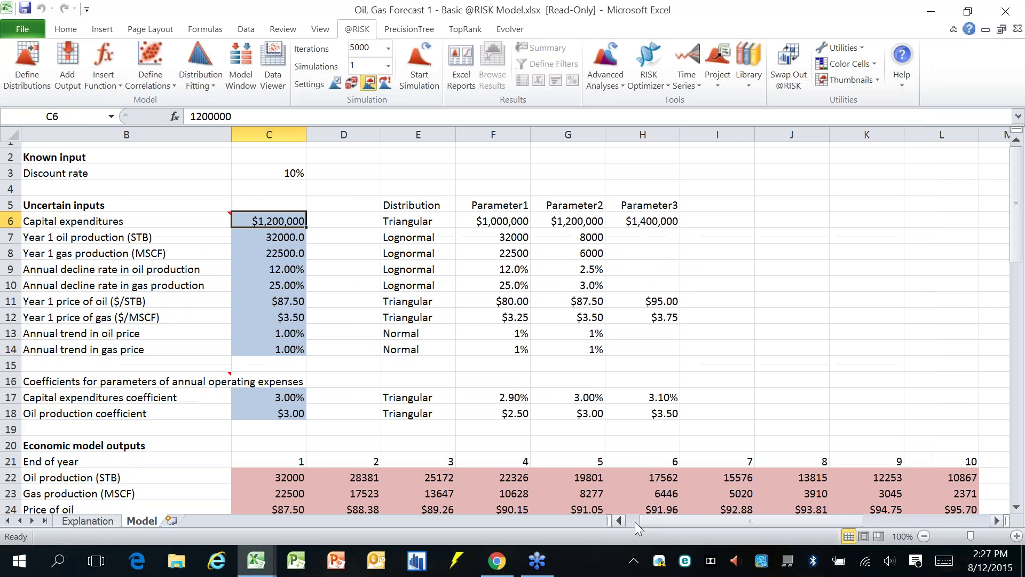
pyautogui.click(215, 119)
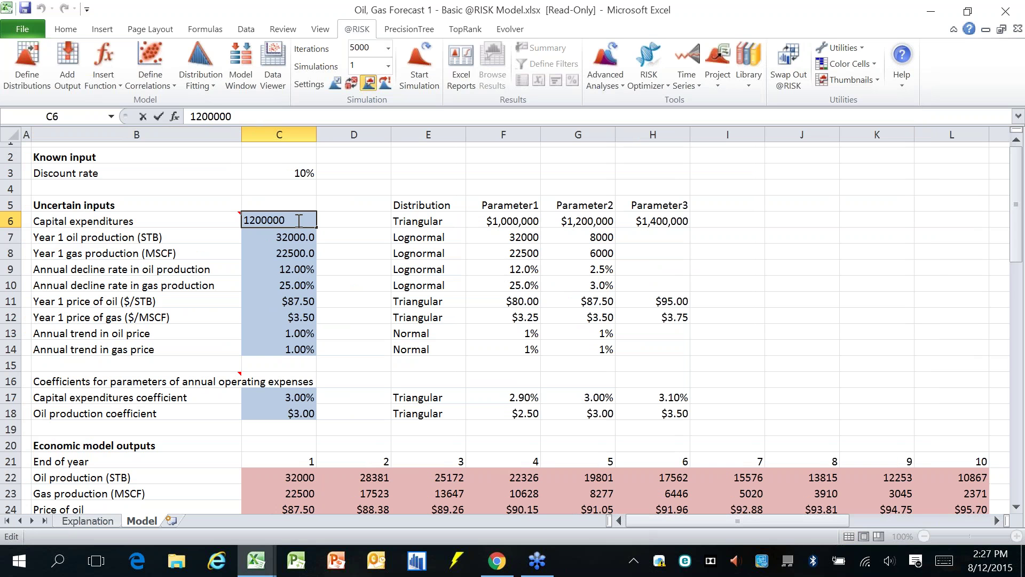
pyautogui.press('Escape')
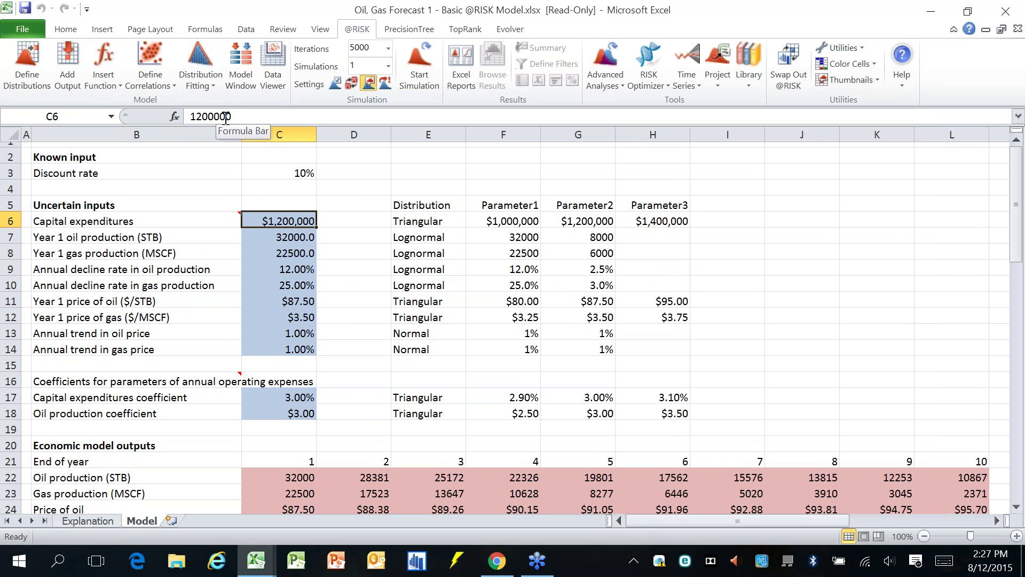
# Step: Reopen the model window, narrow it to uncover the worksheet, view the outputs list and close it
pyautogui.click(240, 81)
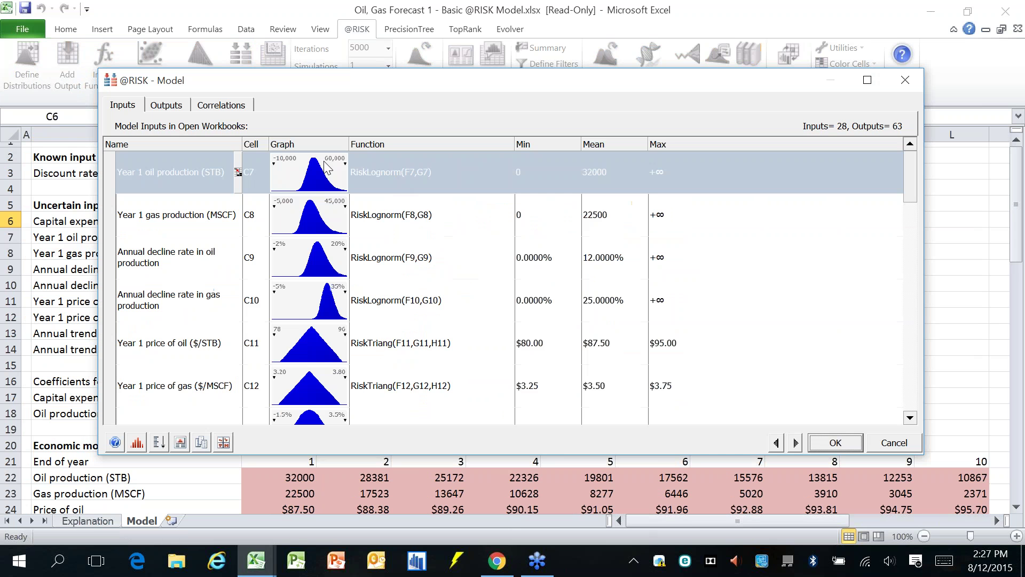
pyautogui.click(100, 190)
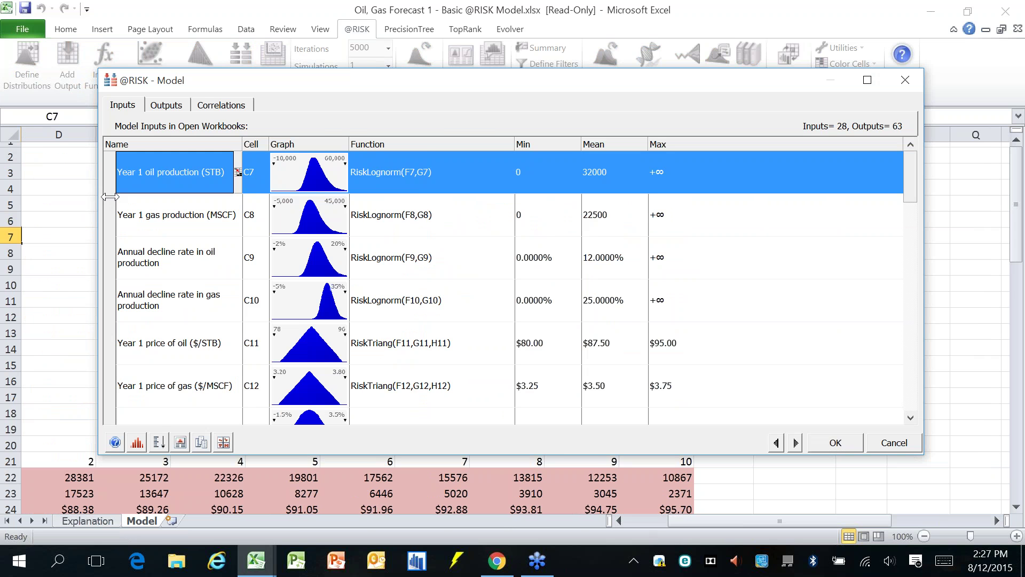
pyautogui.moveTo(99, 192); pyautogui.dragTo(363, 213)
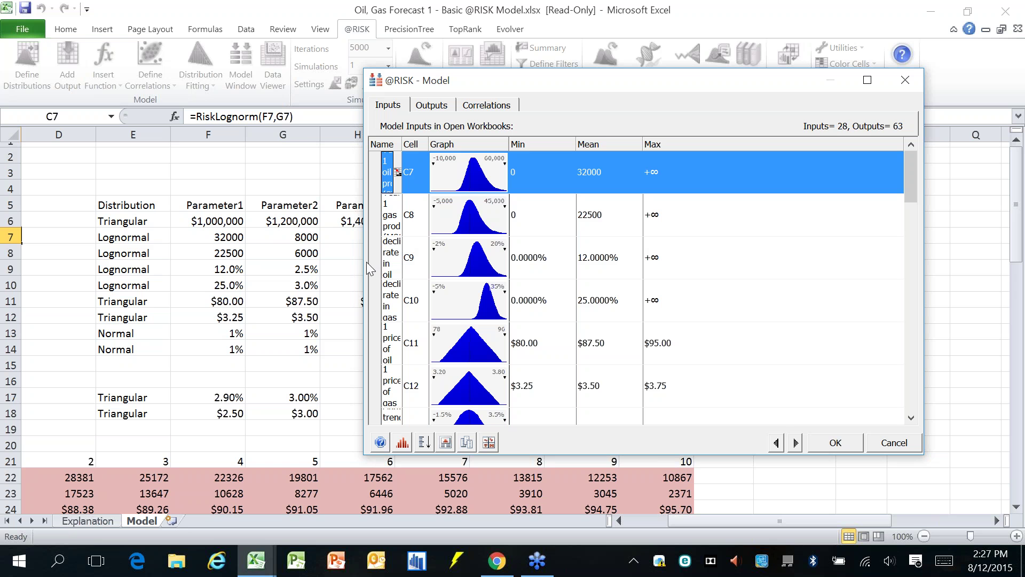
pyautogui.moveTo(365, 269); pyautogui.dragTo(218, 281)
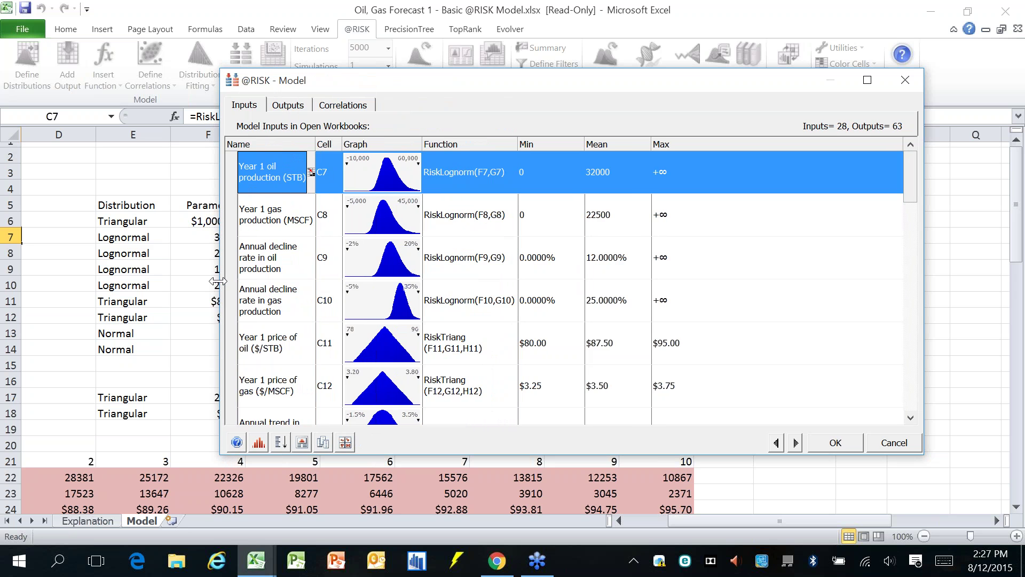
pyautogui.click(301, 106)
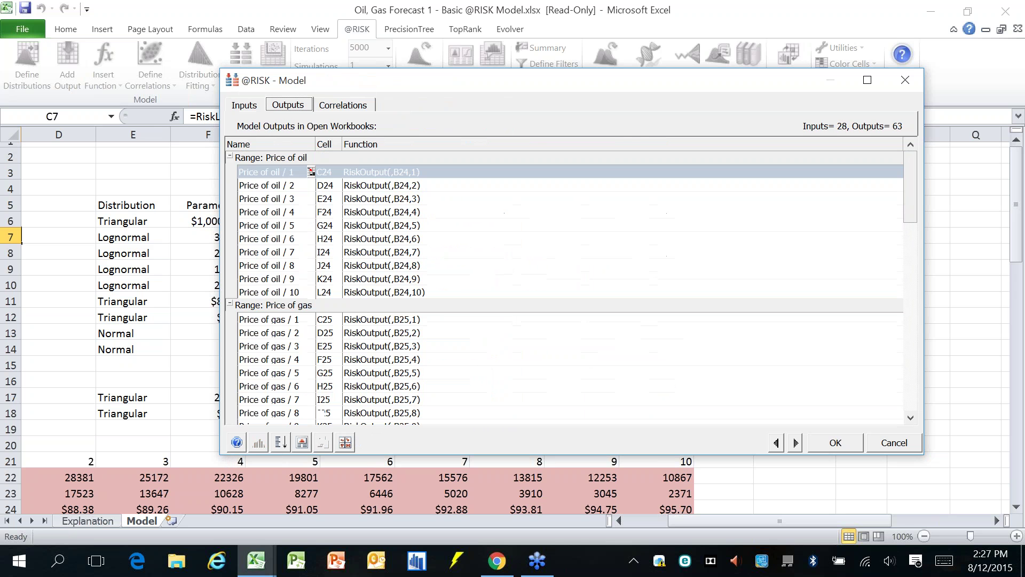
pyautogui.click(891, 443)
# Step: Examine the formulas of the economic model outputs from gas production down through net cash to NPV
pyautogui.click(662, 521)
pyautogui.click(578, 381)
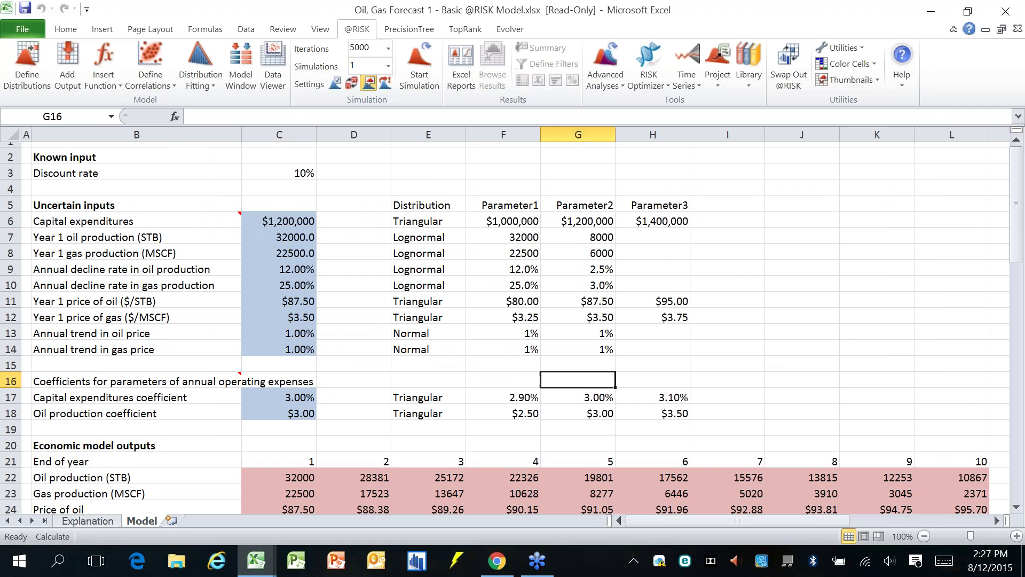
pyautogui.scroll(-4, 523, 308)
pyautogui.click(523, 308)
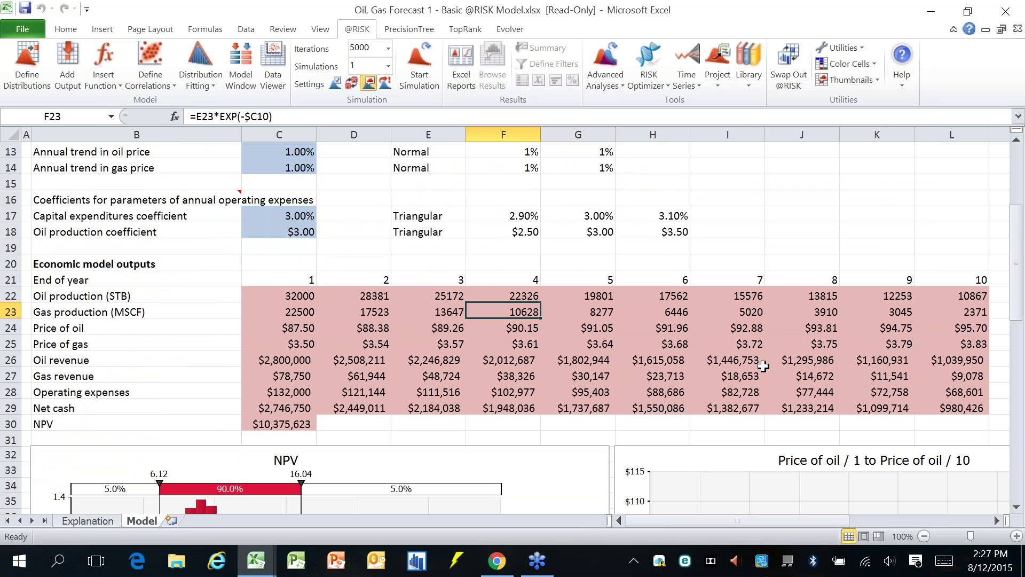
pyautogui.press('Left')
pyautogui.press('Left')
pyautogui.press('Left')
pyautogui.press('Up')
pyautogui.press('Down')
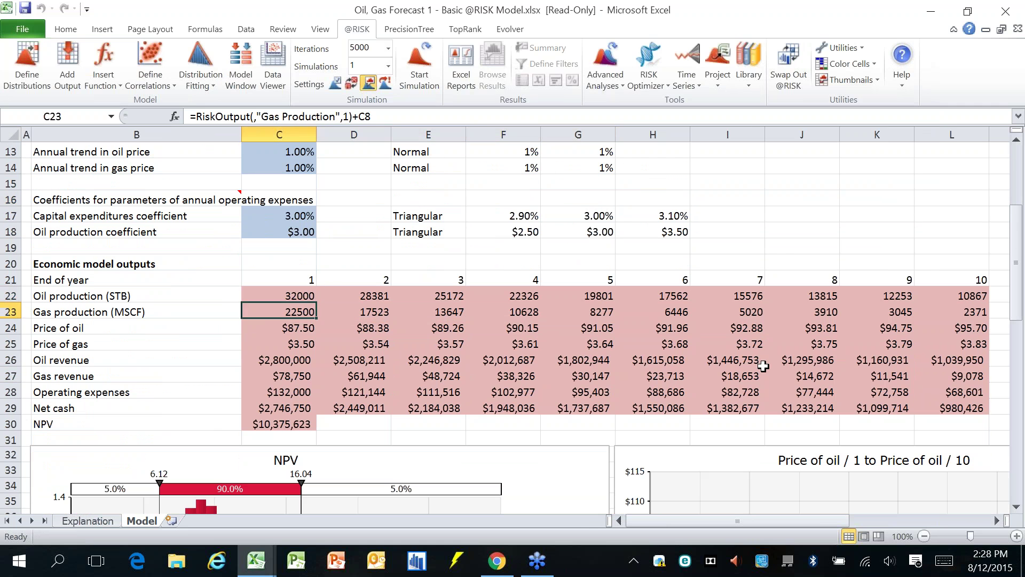
pyautogui.press('Down')
pyautogui.press('Down')
pyautogui.press('Right')
pyautogui.press('Right')
pyautogui.press('Down')
pyautogui.press('Down')
pyautogui.press('Right')
pyautogui.press('Right')
pyautogui.press('Right')
pyautogui.press('Right')
pyautogui.press('Right')
pyautogui.press('Right')
pyautogui.press('Right')
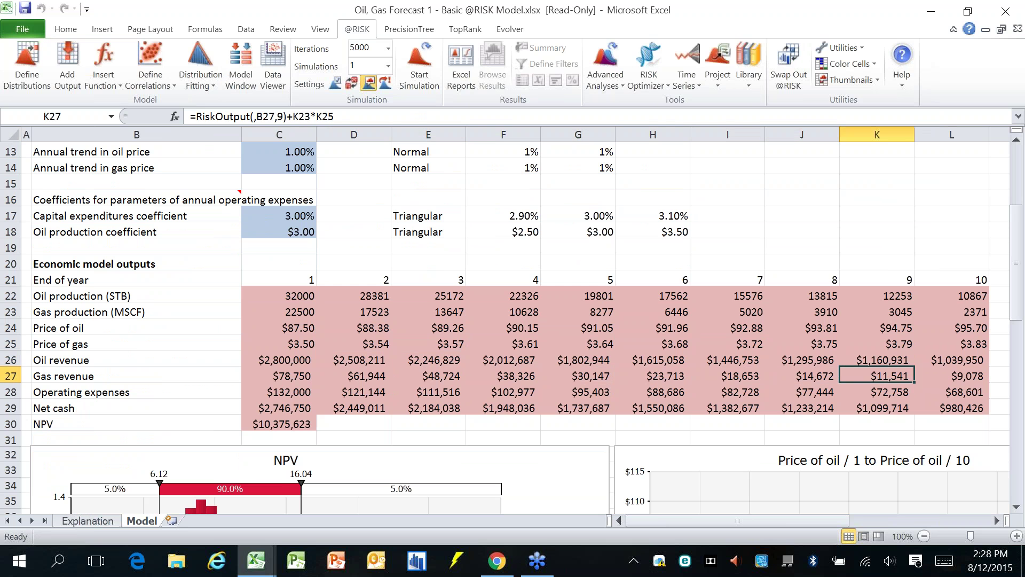
pyautogui.press('Down')
pyautogui.press('Left')
pyautogui.press('Left')
pyautogui.press('Left')
pyautogui.press('Left')
pyautogui.press('Left')
pyautogui.press('Left')
pyautogui.press('Left')
pyautogui.press('Left')
pyautogui.press('Left')
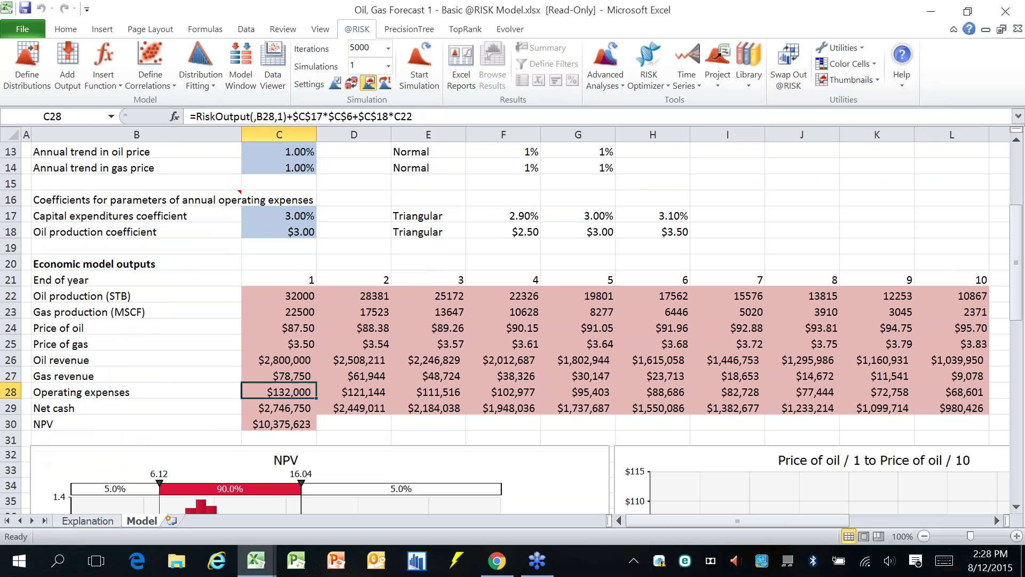
pyautogui.press('Down')
pyautogui.press('Right')
pyautogui.press('Right')
pyautogui.press('Right')
pyautogui.press('Right')
pyautogui.press('Right')
pyautogui.press('Right')
pyautogui.press('Right')
pyautogui.press('Right')
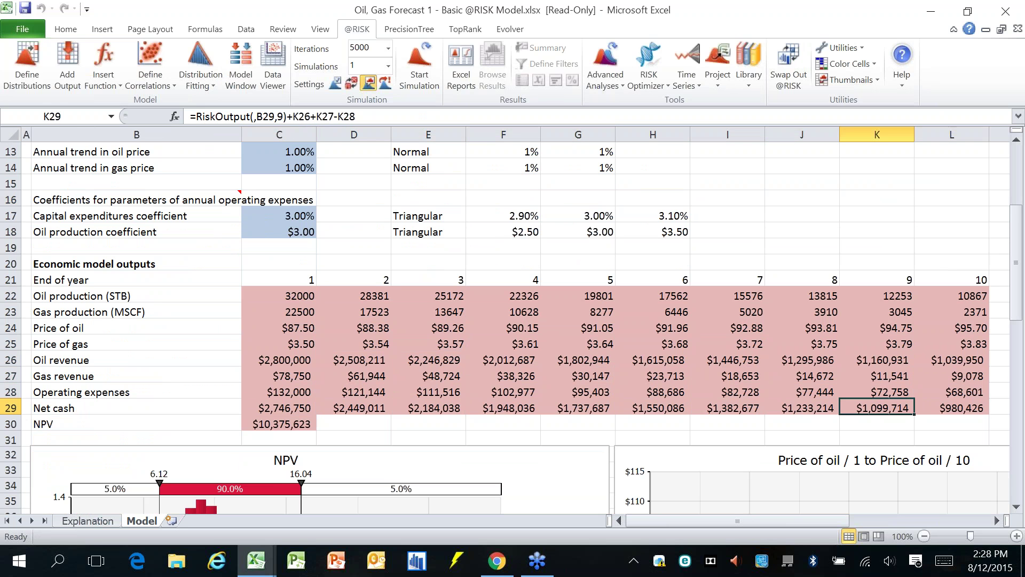
pyautogui.press('Left')
pyautogui.press('Left')
pyautogui.press('Left')
pyautogui.press('Left')
pyautogui.press('Left')
pyautogui.press('Left')
pyautogui.press('Left')
pyautogui.press('Left')
pyautogui.press('Down')
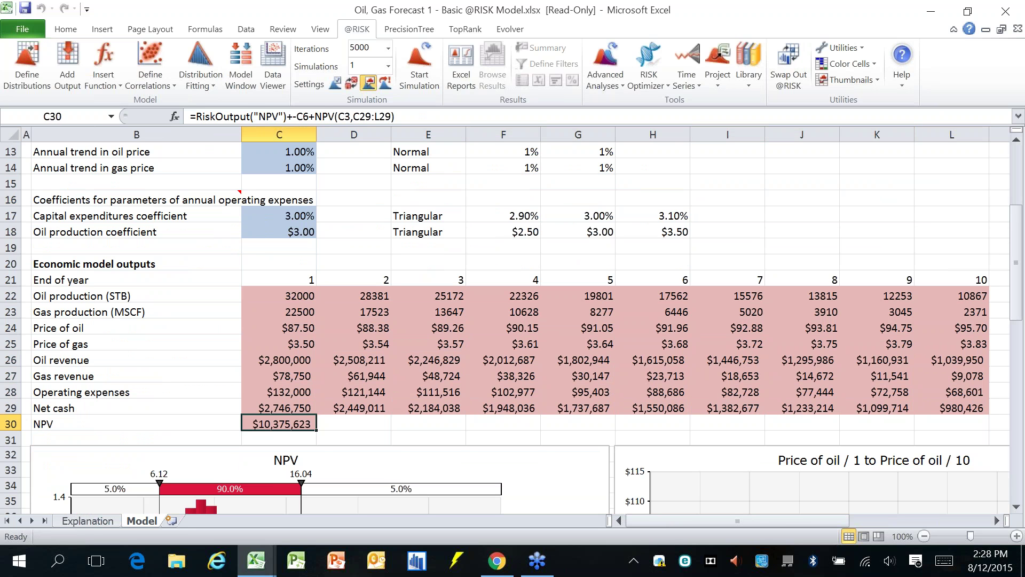
# Step: Examine the output formulas again from operating expenses up through gas and oil revenue to the year 2 price of gas
pyautogui.press('Up')
pyautogui.press('Up')
pyautogui.press('Right')
pyautogui.press('Up')
pyautogui.press('Right')
pyautogui.press('Right')
pyautogui.press('Right')
pyautogui.press('Right')
pyautogui.press('Right')
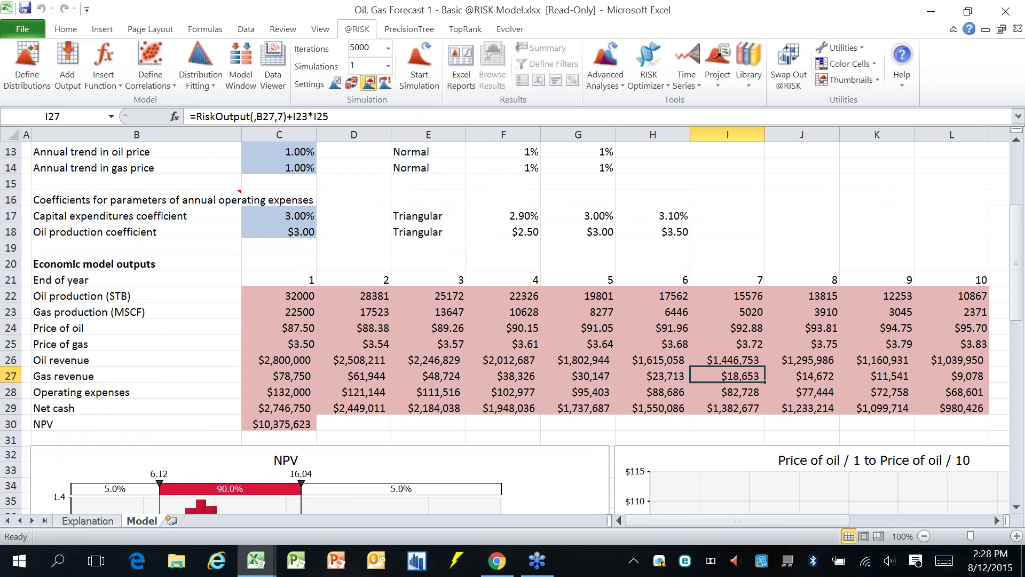
pyautogui.press('Up')
pyautogui.press('Left')
pyautogui.press('Left')
pyautogui.press('Left')
pyautogui.press('Left')
pyautogui.press('Left')
pyautogui.press('Up')
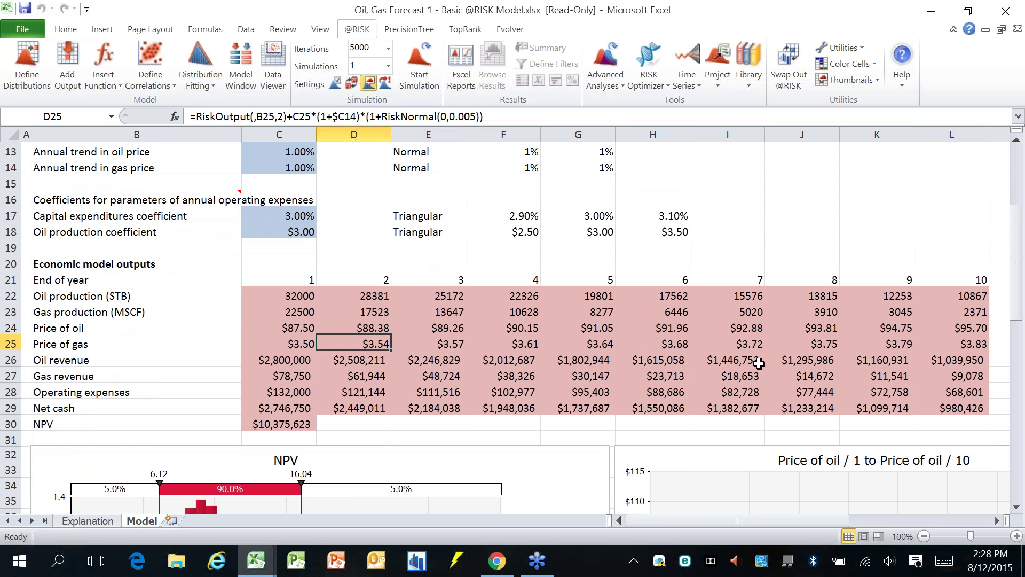
# Step: Review the model's outputs list by collapsing the ranges from Price of oil through Gas Production, and close the window
pyautogui.click(241, 59)
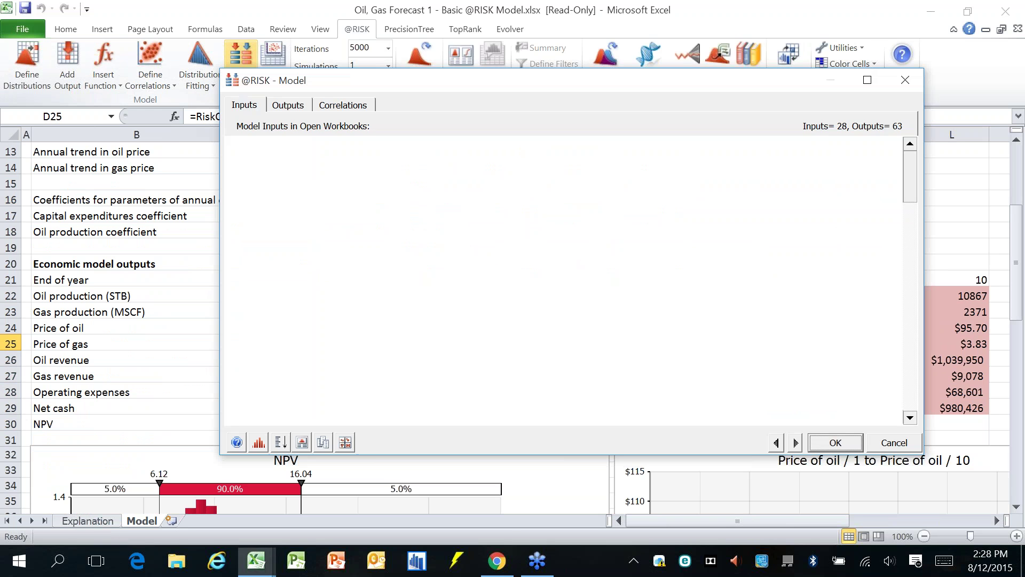
pyautogui.click(288, 105)
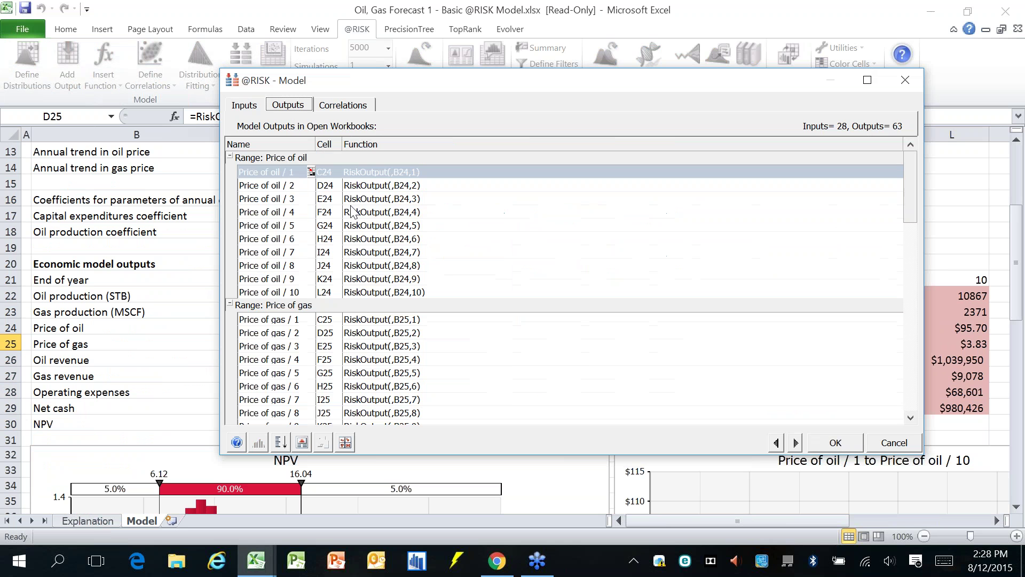
pyautogui.click(230, 157)
pyautogui.click(230, 169)
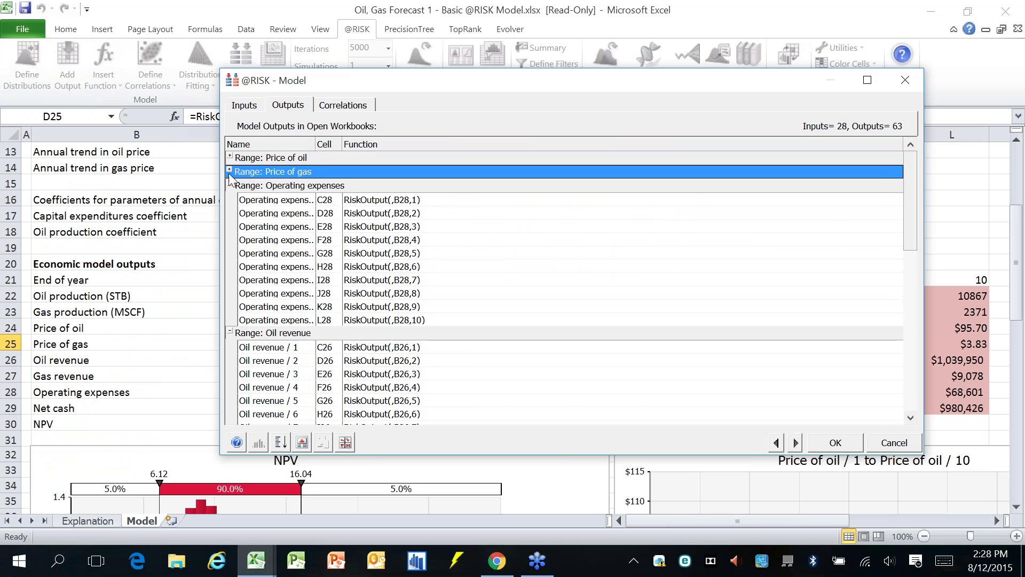
pyautogui.click(229, 184)
pyautogui.click(230, 200)
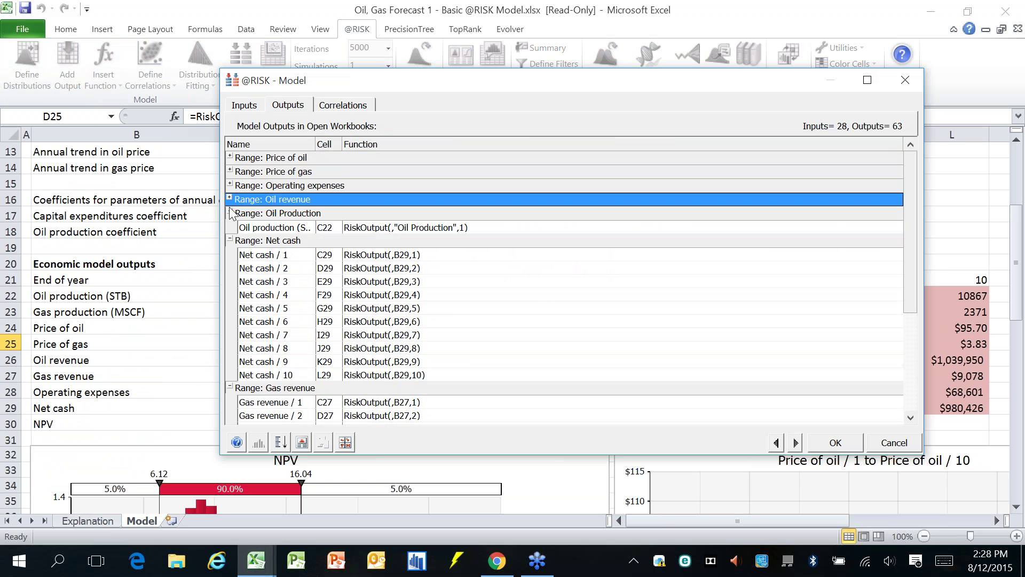
pyautogui.click(230, 213)
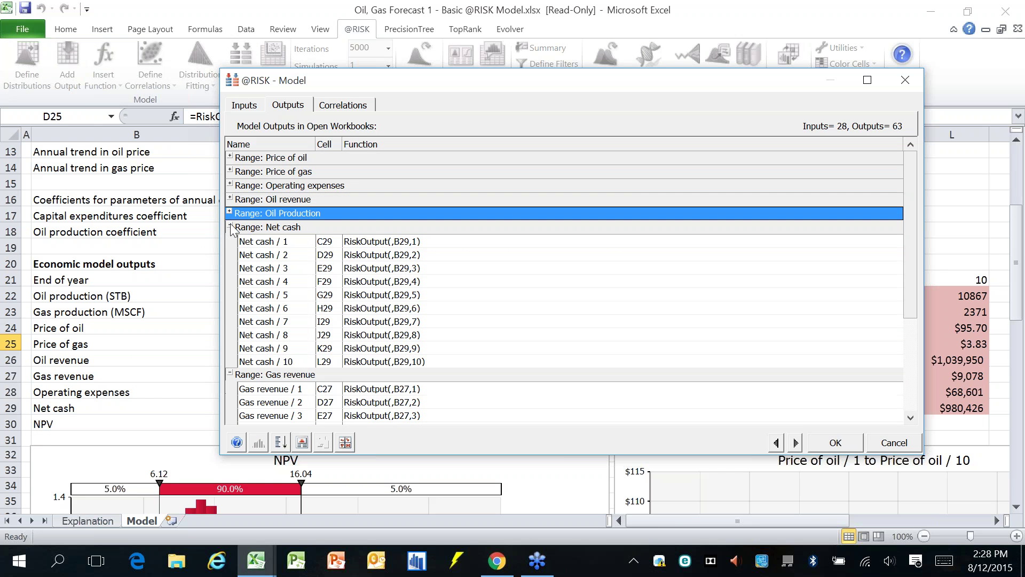
pyautogui.click(230, 226)
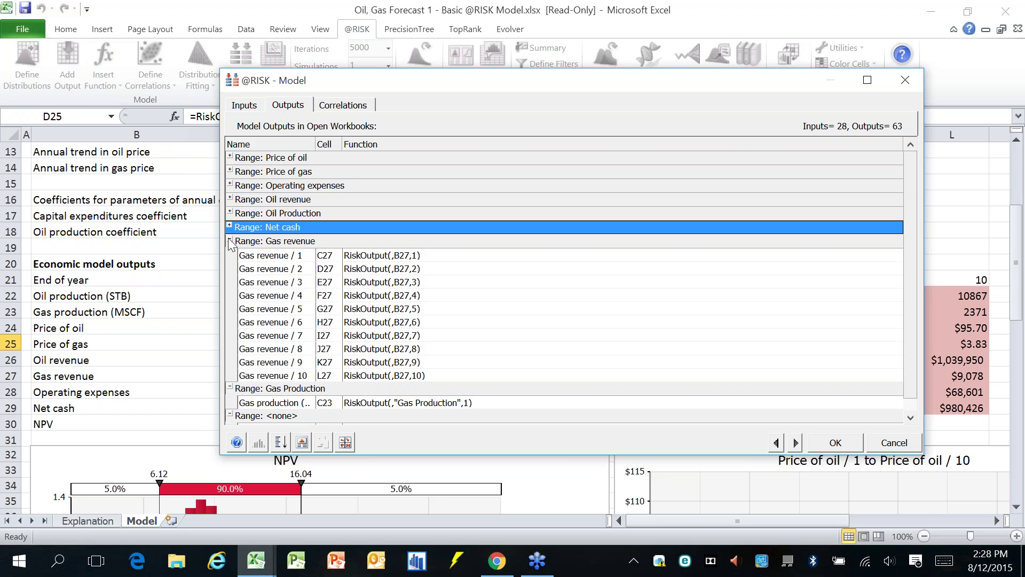
pyautogui.click(230, 240)
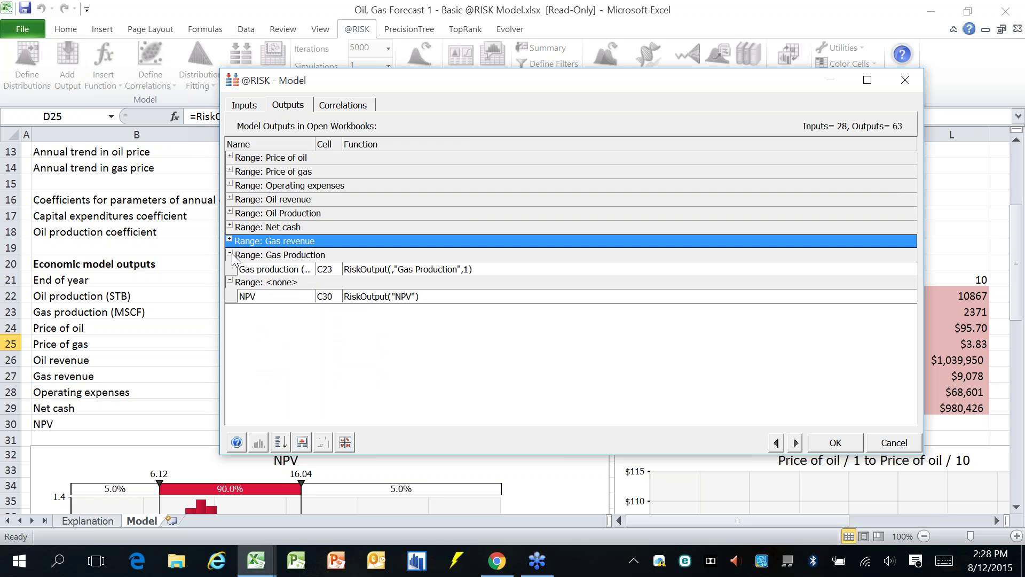
pyautogui.click(230, 255)
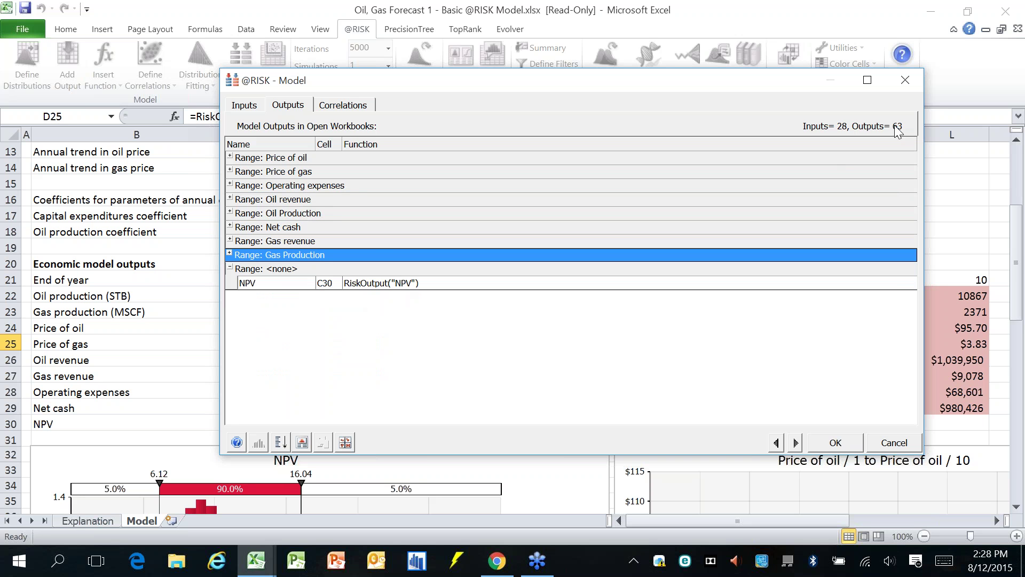
pyautogui.click(907, 440)
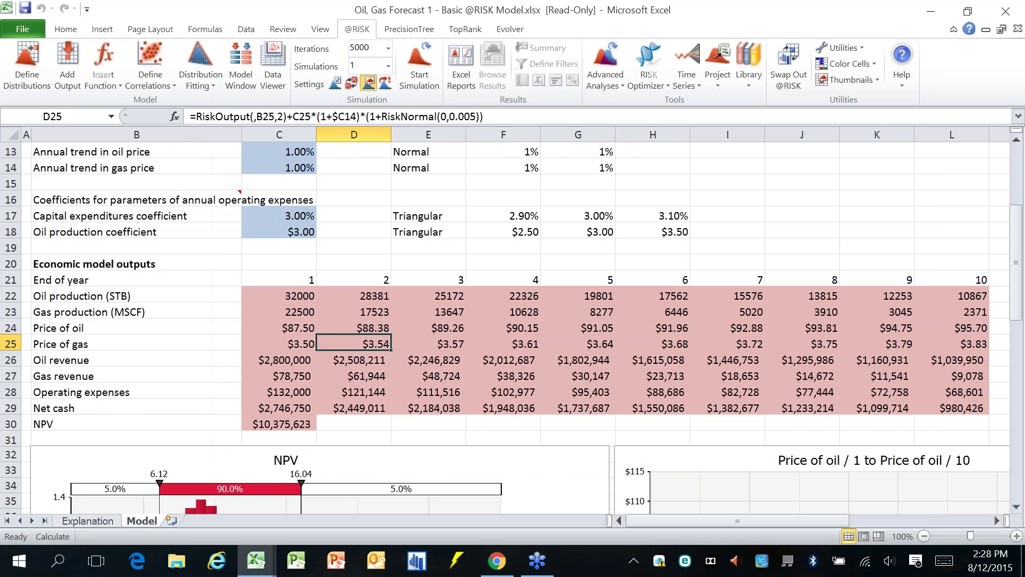
# Step: Examine the year 1 output formulas for oil production, gas production, price of gas and gas revenue
pyautogui.click(288, 299)
pyautogui.click(287, 312)
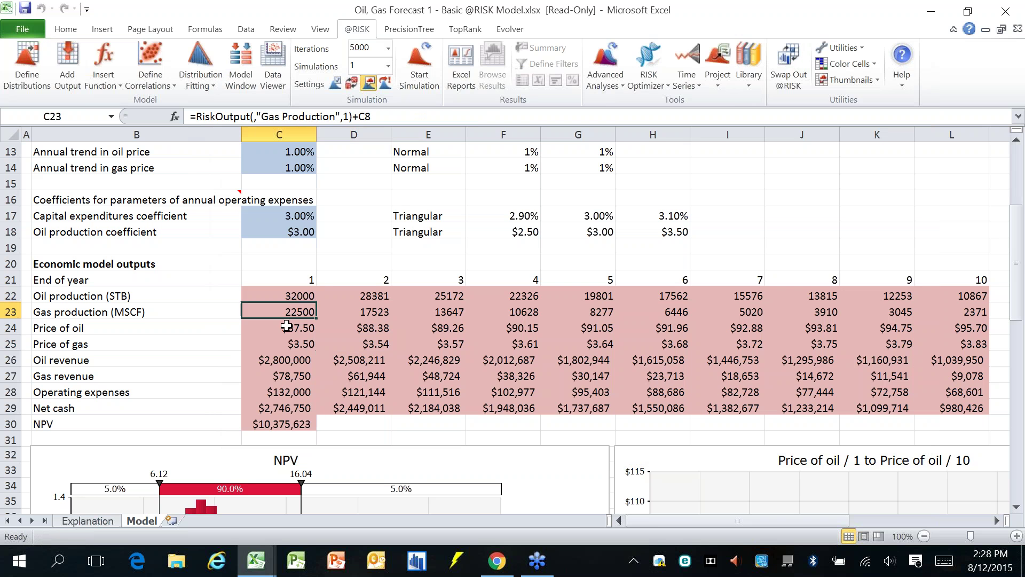
pyautogui.click(283, 345)
pyautogui.click(281, 377)
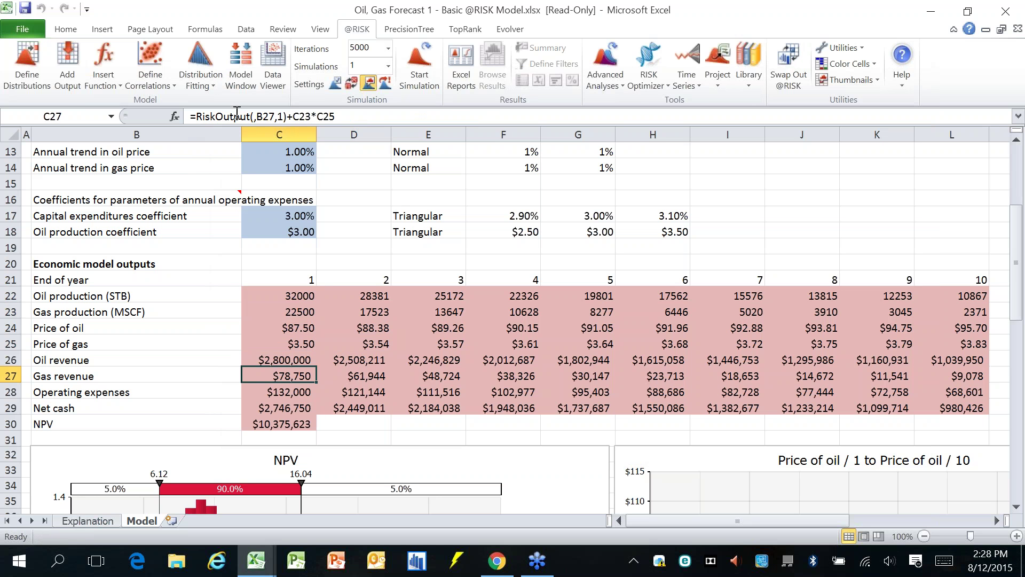
# Step: Delete the Oil Production output range from the year 1 oil production cell, C22
pyautogui.click(297, 295)
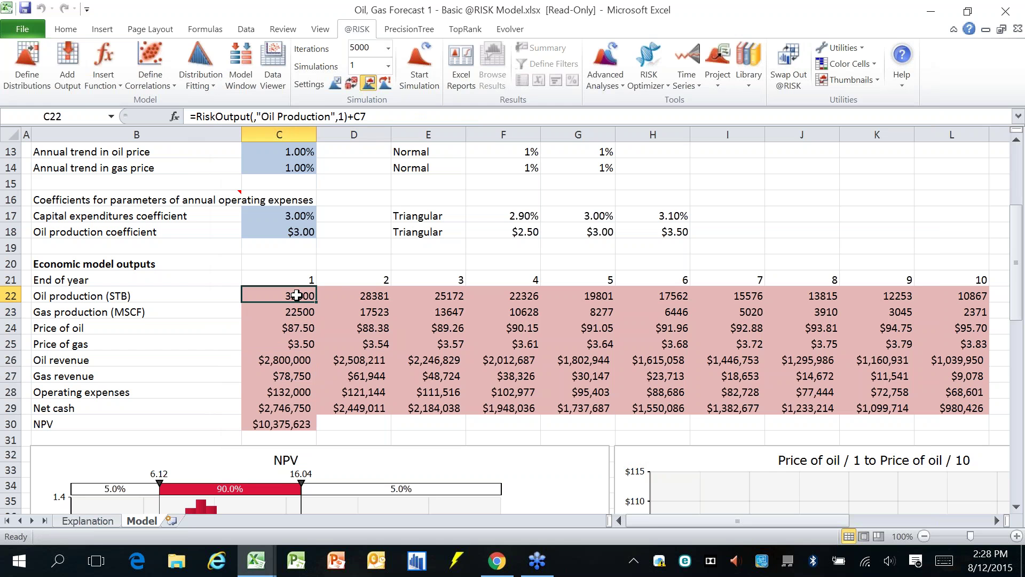
pyautogui.rightClick(297, 296)
pyautogui.moveTo(267, 9)
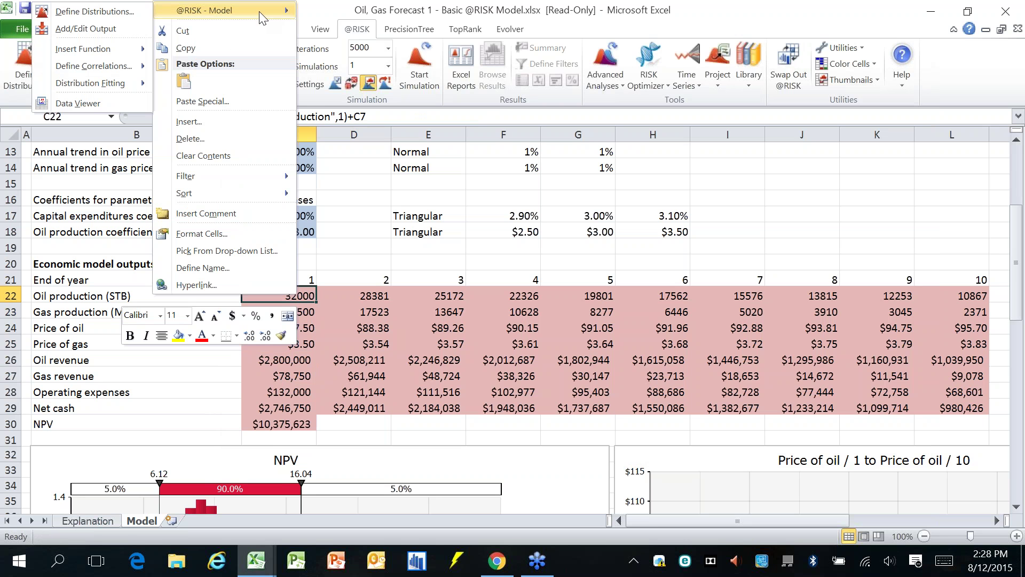
pyautogui.click(85, 28)
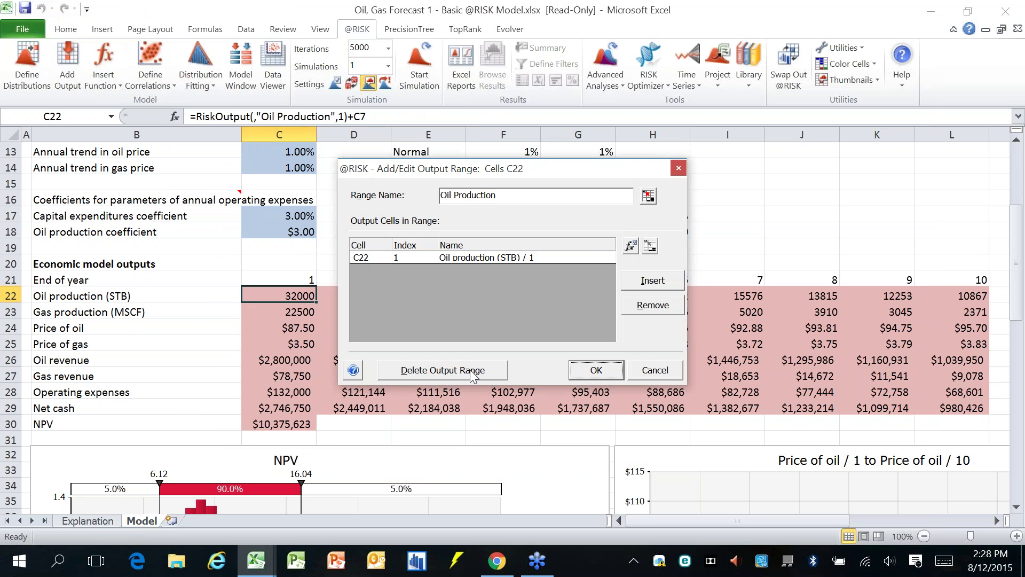
pyautogui.click(471, 372)
pyautogui.click(520, 331)
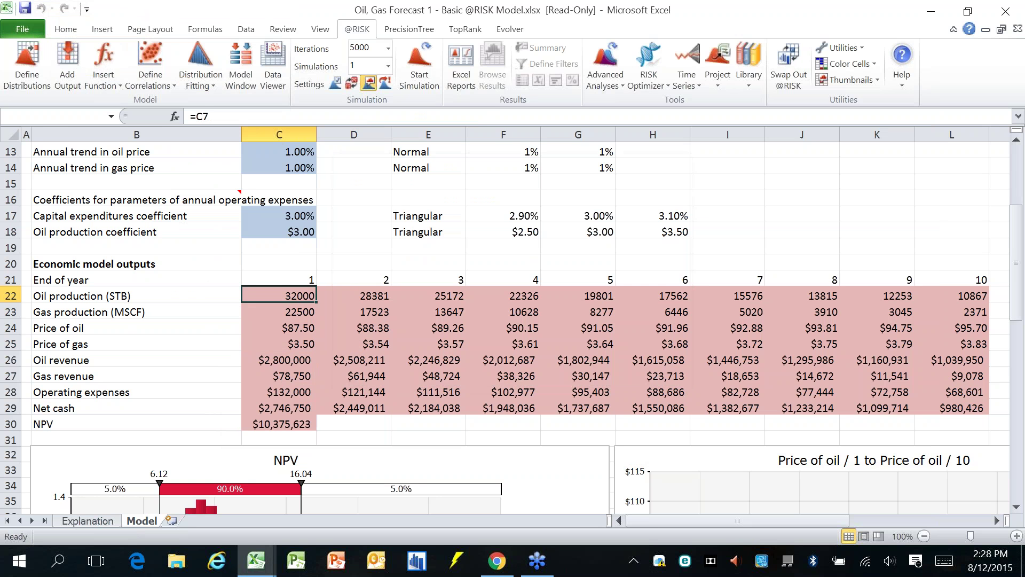
# Step: Examine the output formulas for year 1 gas production and price of gas, and for operating expenses in years 4 and 6
pyautogui.click(285, 312)
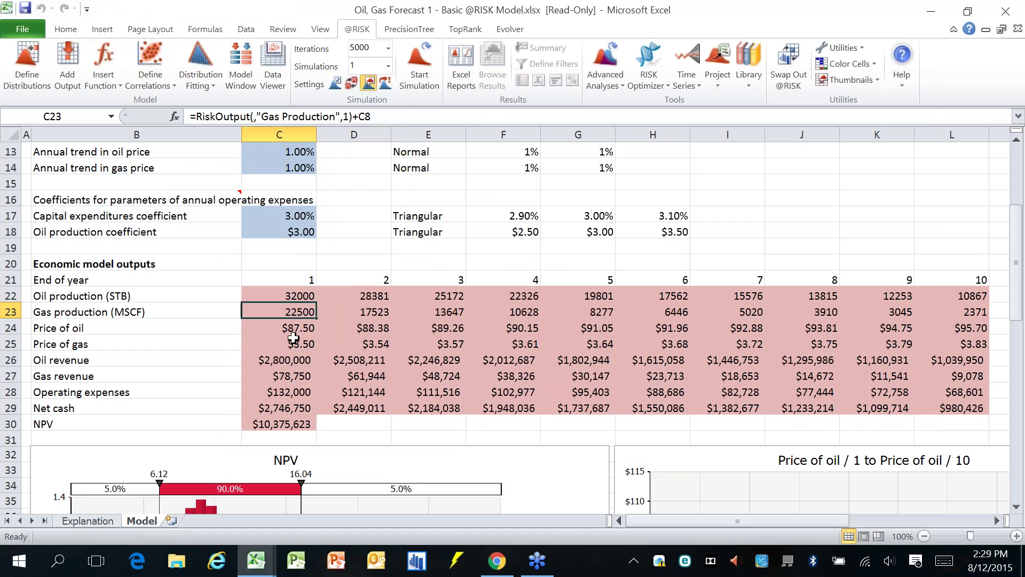
pyautogui.click(293, 342)
pyautogui.click(510, 392)
pyautogui.click(665, 389)
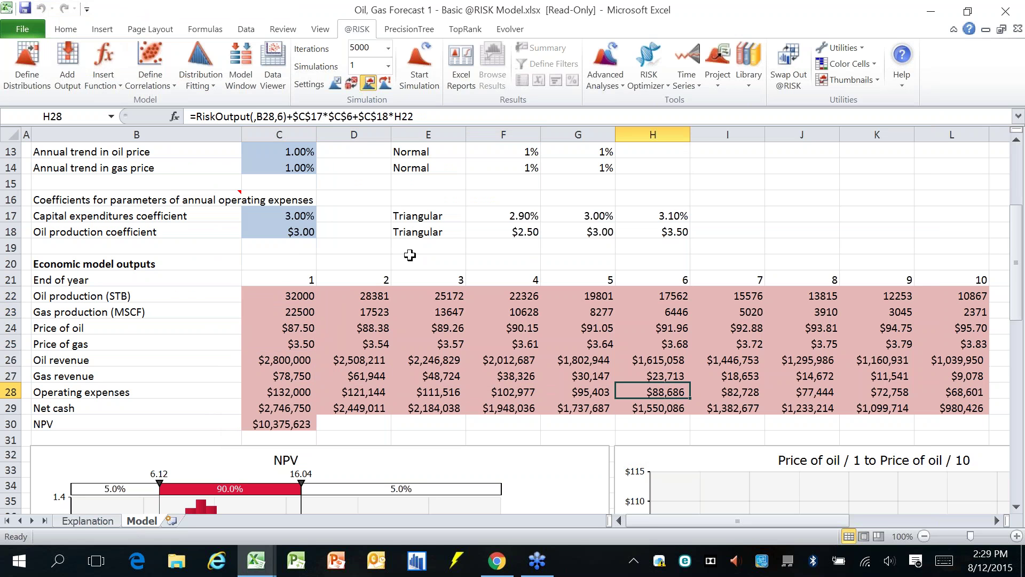
# Step: Bring up the model's outputs list and remove the Price of oil / 1 output function in C24
pyautogui.click(241, 75)
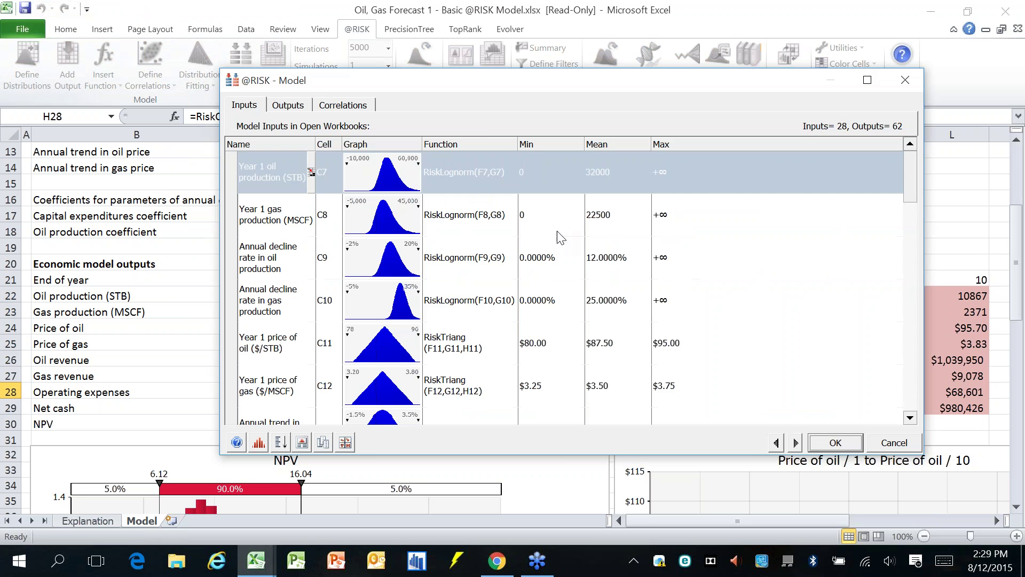
pyautogui.click(288, 104)
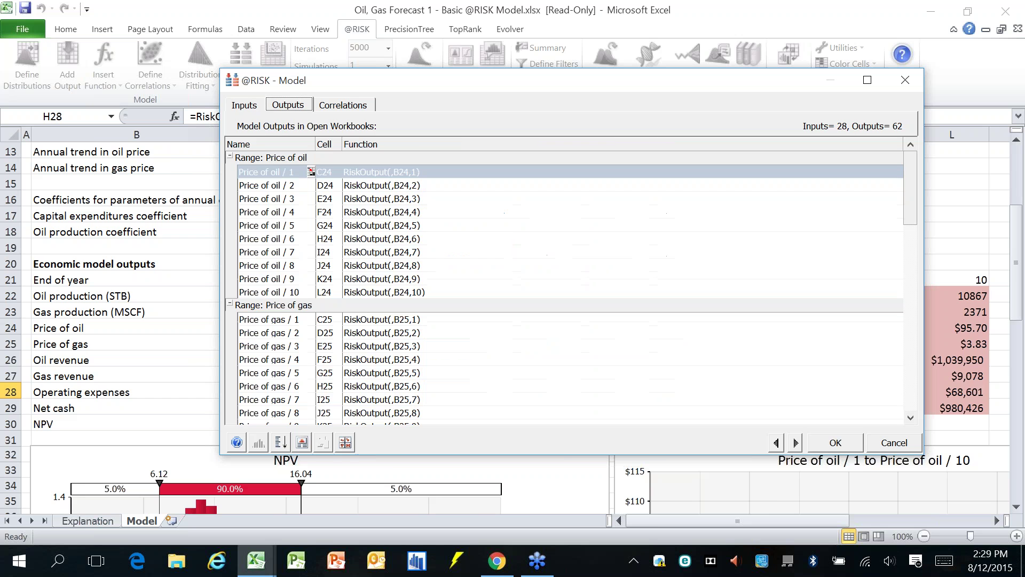
pyautogui.click(385, 174)
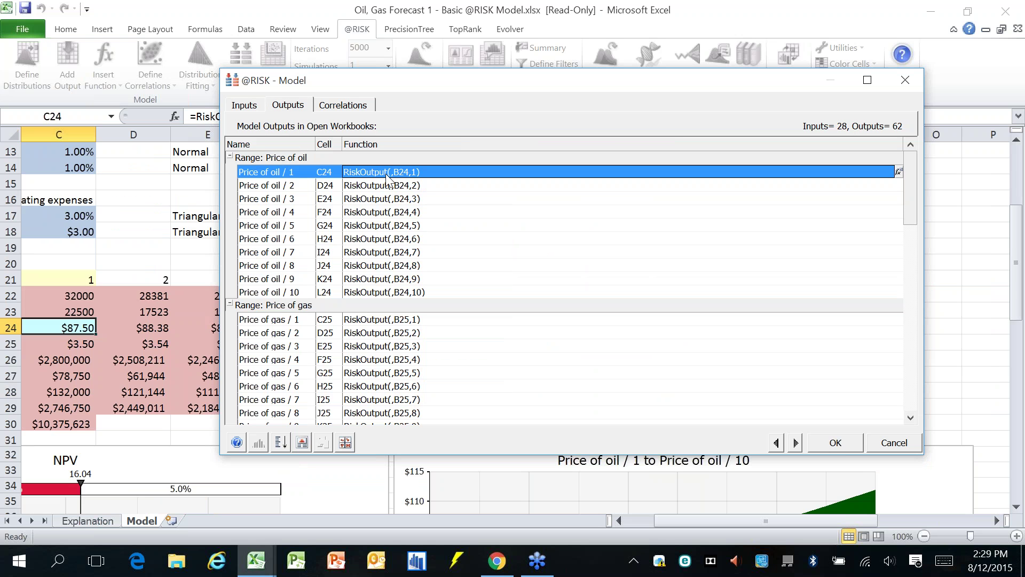
pyautogui.rightClick(385, 174)
pyautogui.click(429, 267)
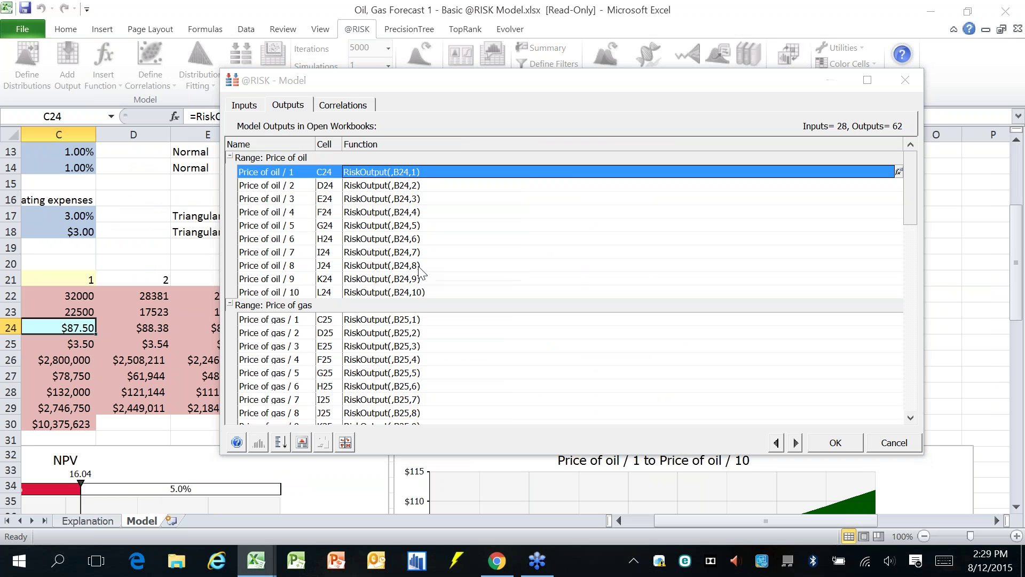
pyautogui.click(539, 338)
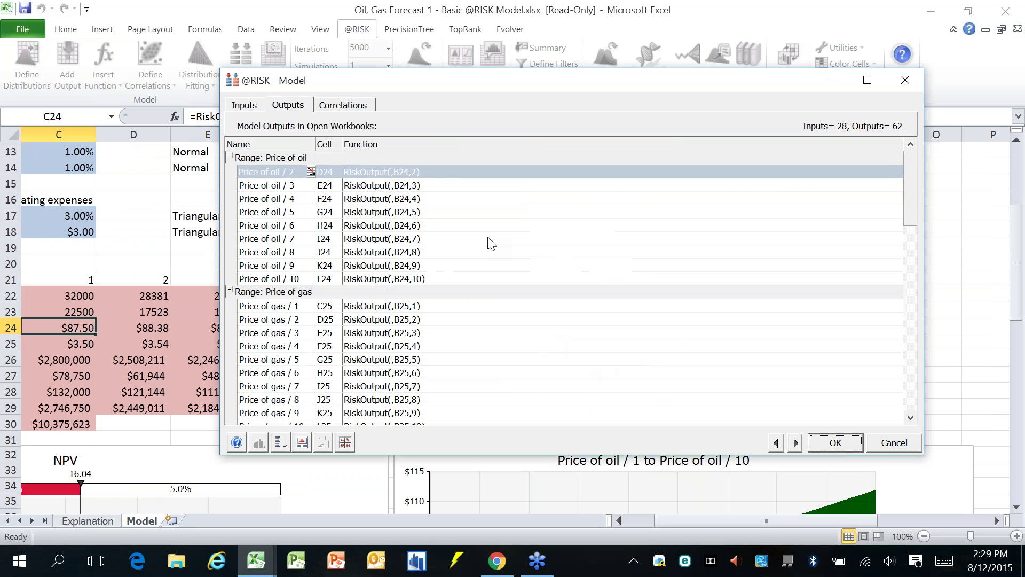
# Step: Remove the output functions for Price of oil / 2 through Price of oil / 10 together
pyautogui.click(441, 172)
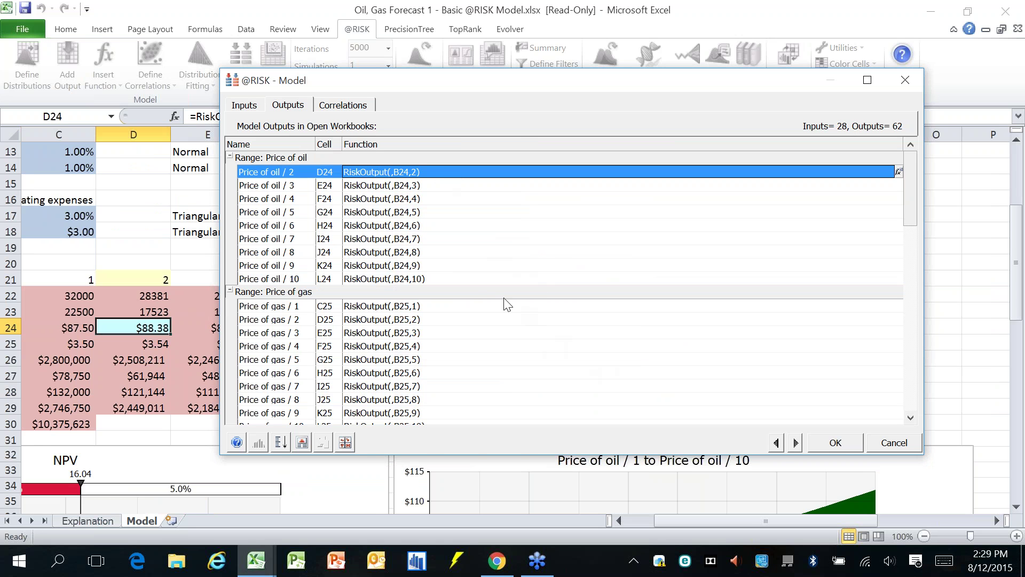
pyautogui.keyDown('shift'); pyautogui.click(484, 277); pyautogui.keyUp('shift')
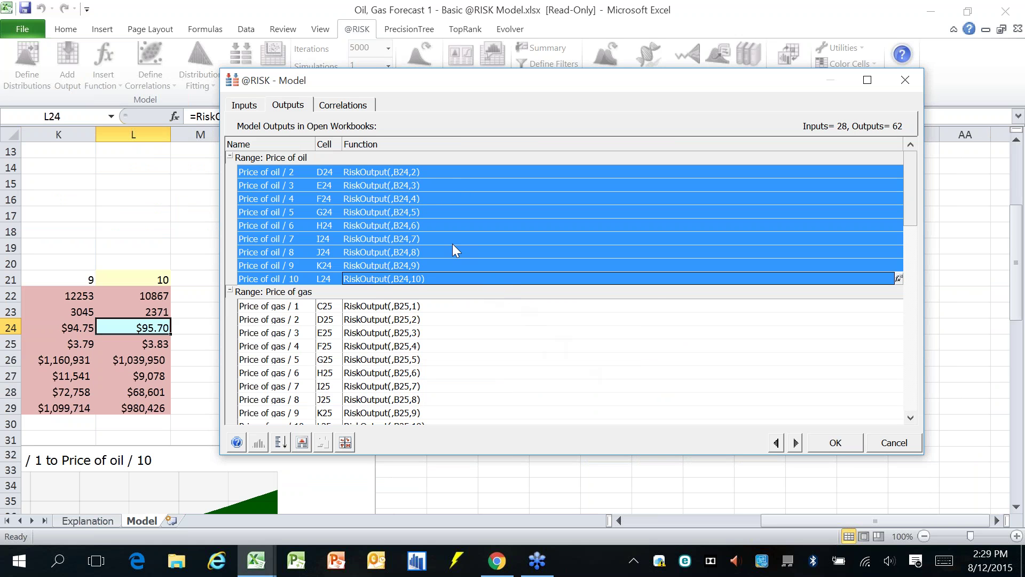
pyautogui.press('Delete')
pyautogui.click(539, 331)
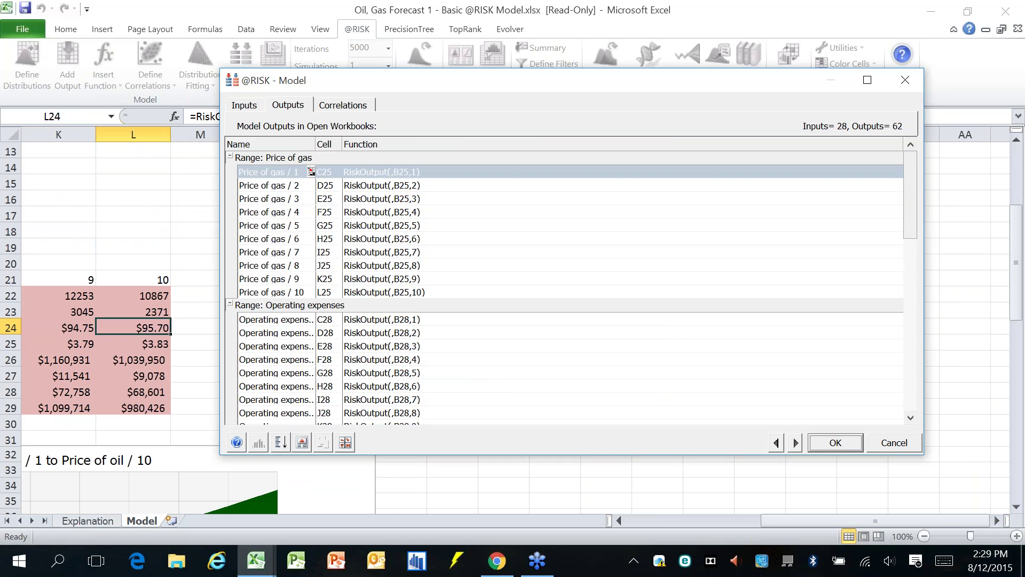
# Step: Remove the entire Price of gas range from the model outputs
pyautogui.click(343, 157)
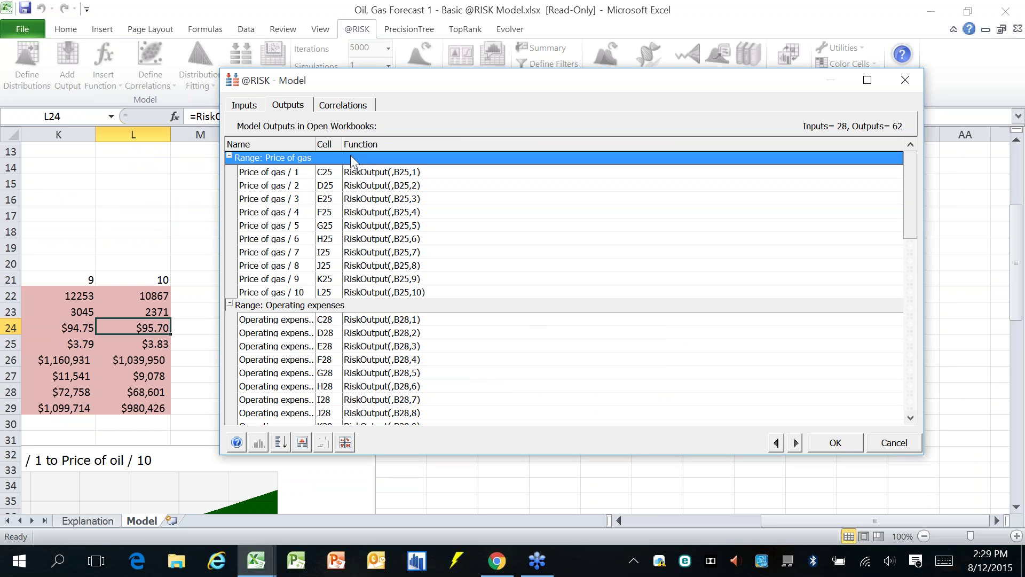
pyautogui.rightClick(350, 155)
pyautogui.click(373, 165)
pyautogui.click(562, 336)
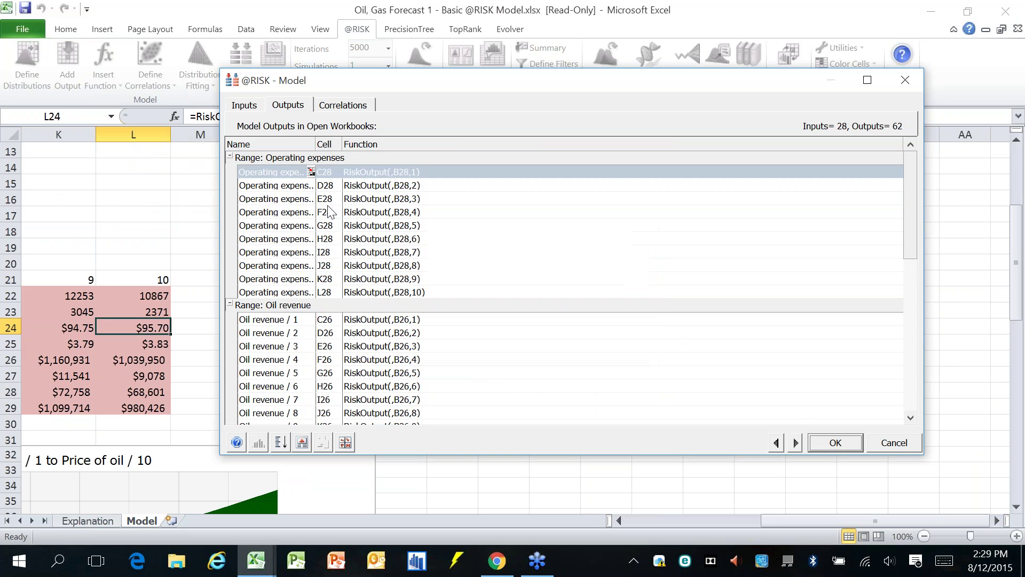
# Step: Collapse the Operating expenses, Oil revenue and Net cash ranges, and remove the Net cash output functions in C29:L29
pyautogui.click(230, 157)
pyautogui.click(229, 170)
pyautogui.click(230, 183)
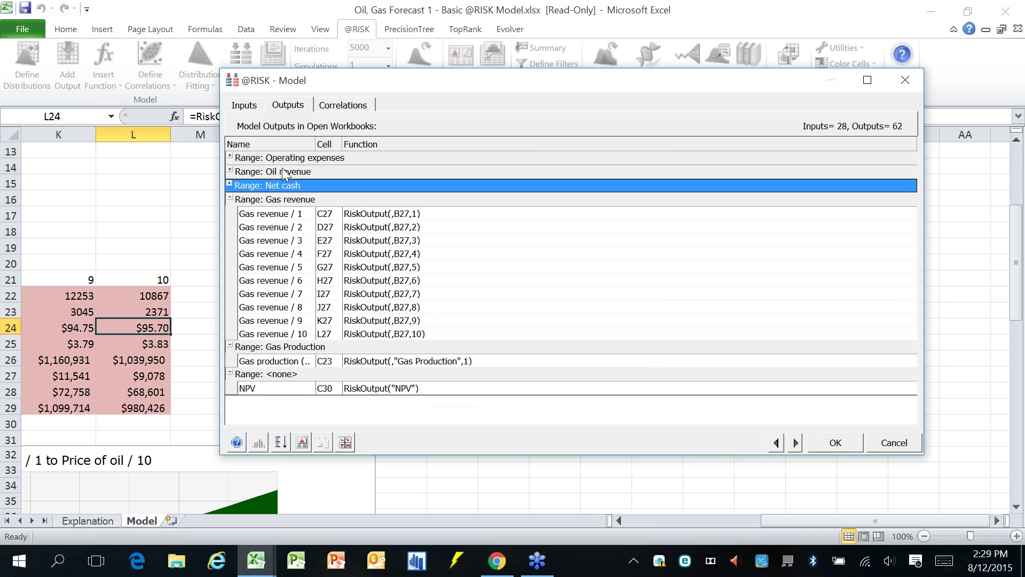
pyautogui.click(295, 158)
pyautogui.keyDown('shift'); pyautogui.click(339, 185); pyautogui.keyUp('shift')
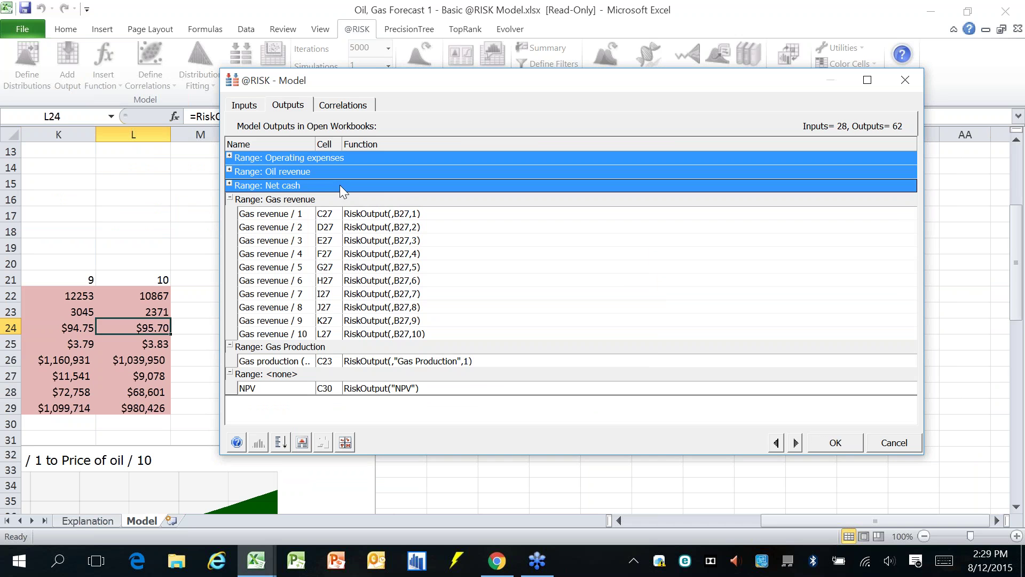
pyautogui.click(341, 184)
pyautogui.click(385, 195)
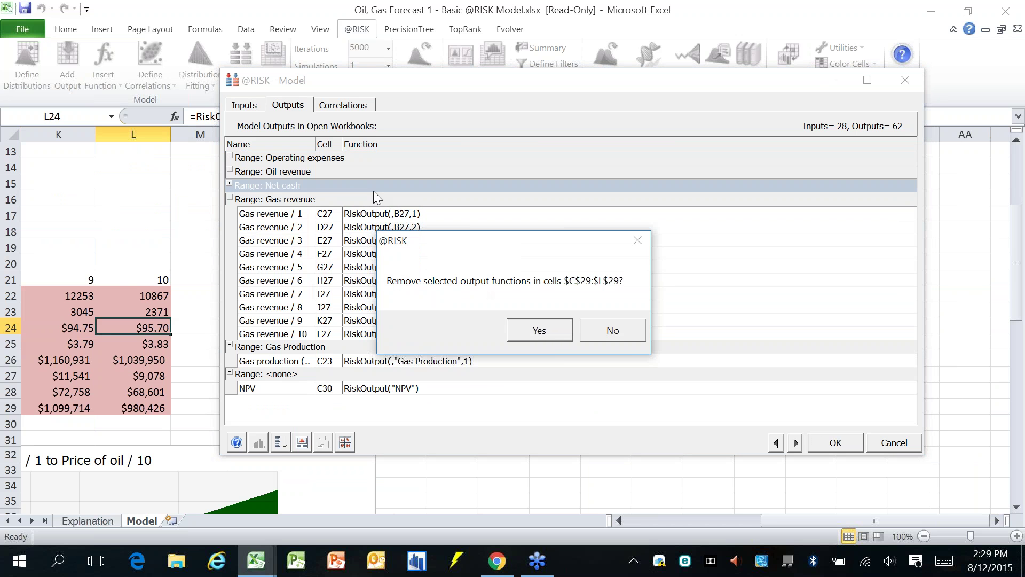
pyautogui.click(518, 329)
# Step: Remove the Operating expenses range of output functions in C28:L28
pyautogui.click(358, 158)
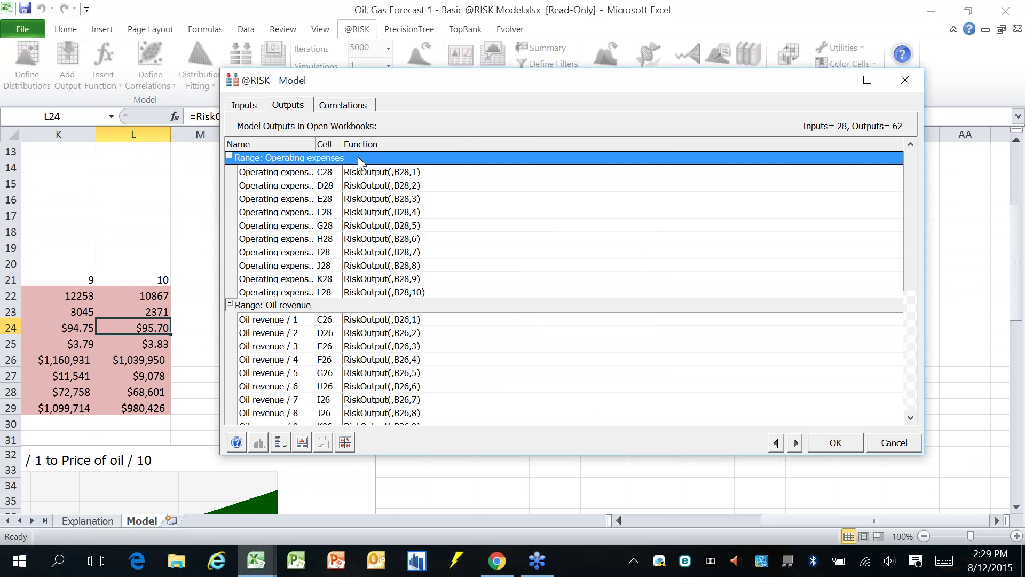
pyautogui.click(280, 159)
pyautogui.click(297, 165)
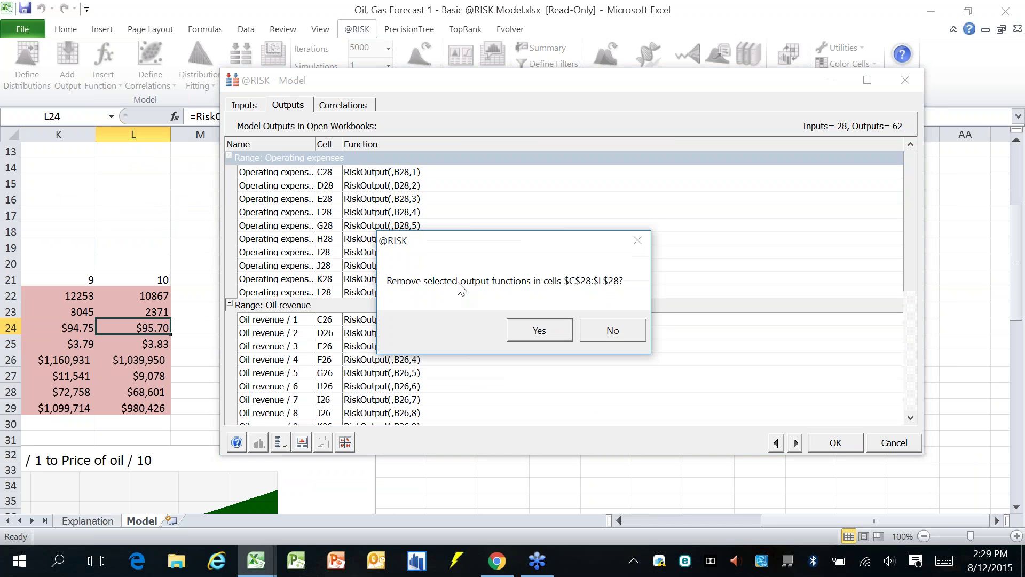
pyautogui.click(545, 332)
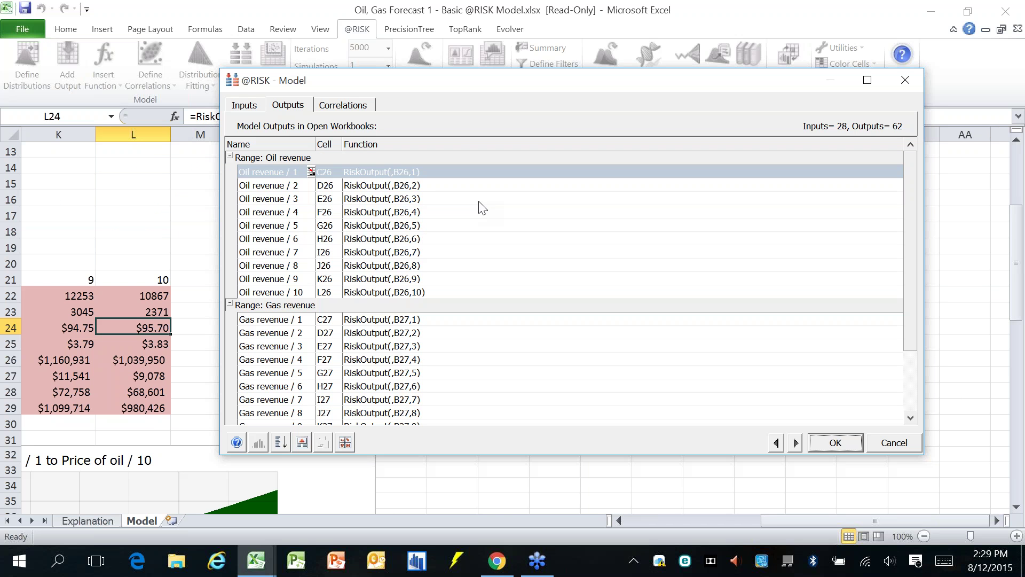
# Step: Remove the Oil revenue, Gas revenue and Gas Production outputs together, keeping only NPV, and close the model window
pyautogui.click(234, 158)
pyautogui.click(231, 157)
pyautogui.click(231, 171)
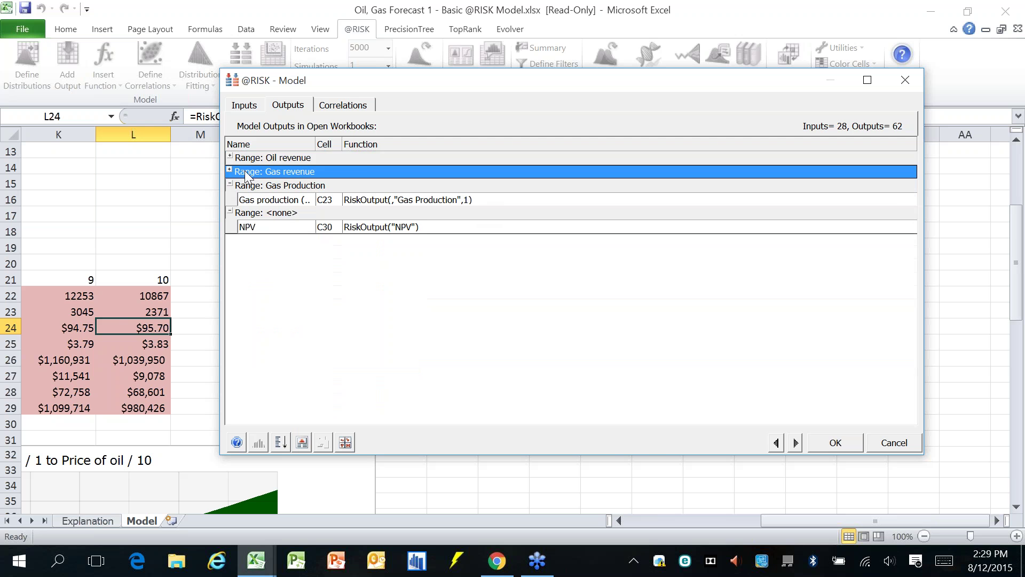
pyautogui.click(306, 156)
pyautogui.keyDown('shift'); pyautogui.click(424, 201); pyautogui.keyUp('shift')
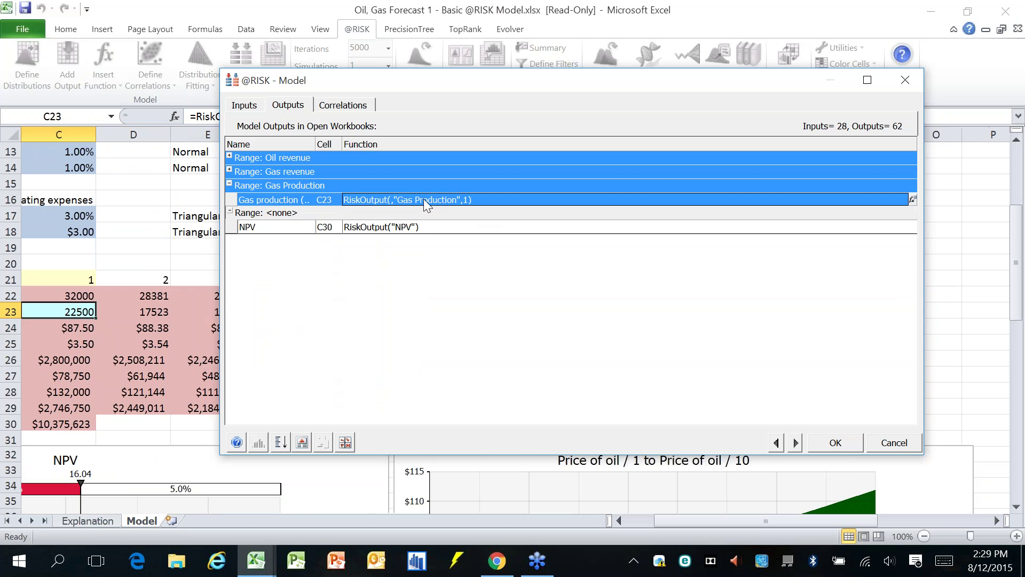
pyautogui.rightClick(425, 203)
pyautogui.click(522, 283)
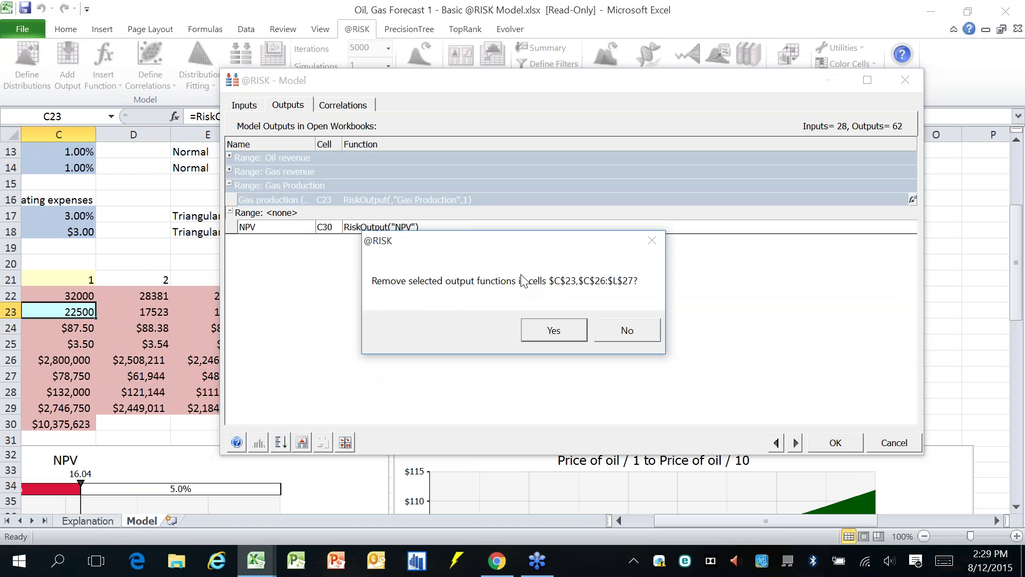
pyautogui.click(551, 332)
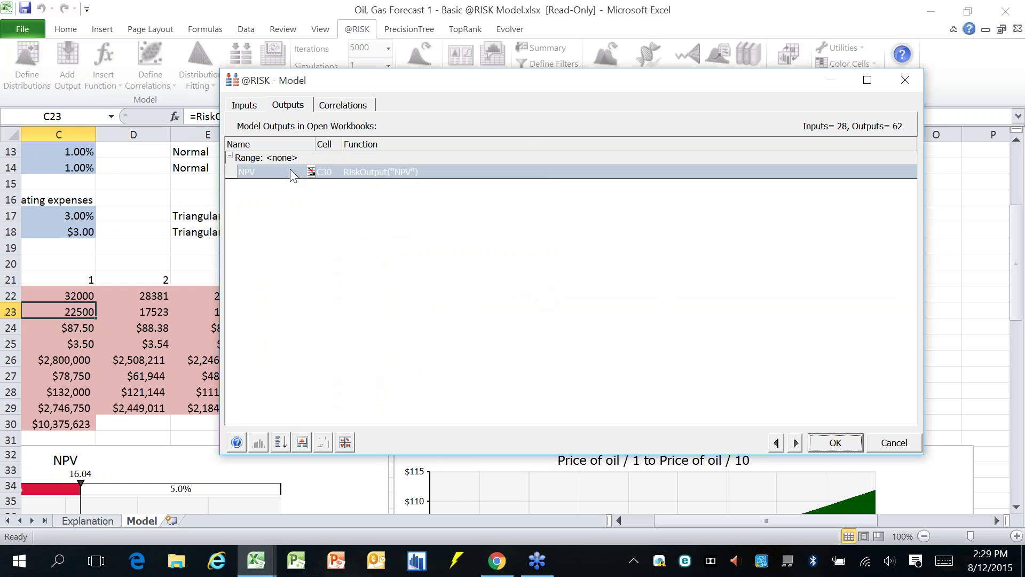
pyautogui.click(365, 171)
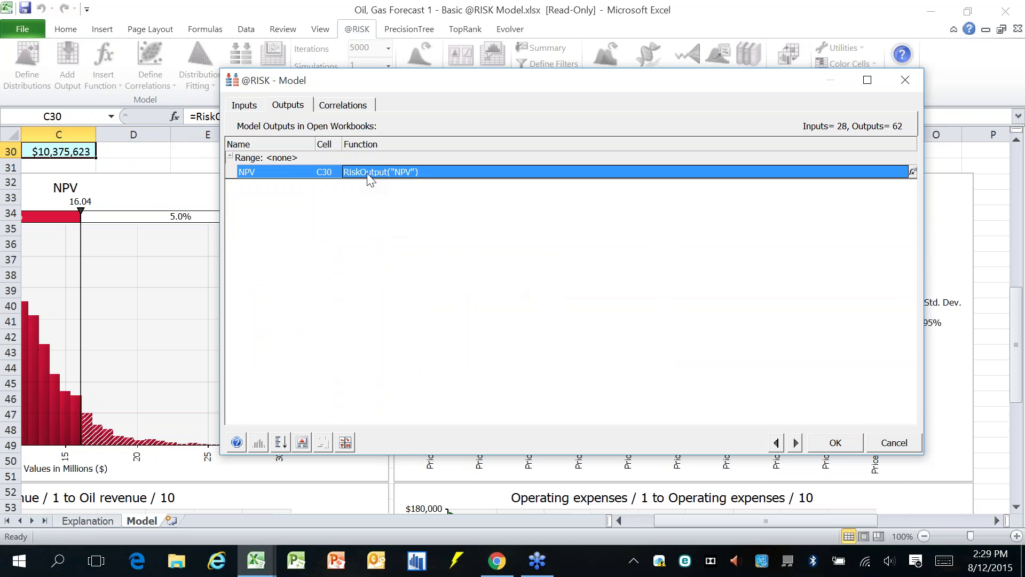
pyautogui.click(835, 443)
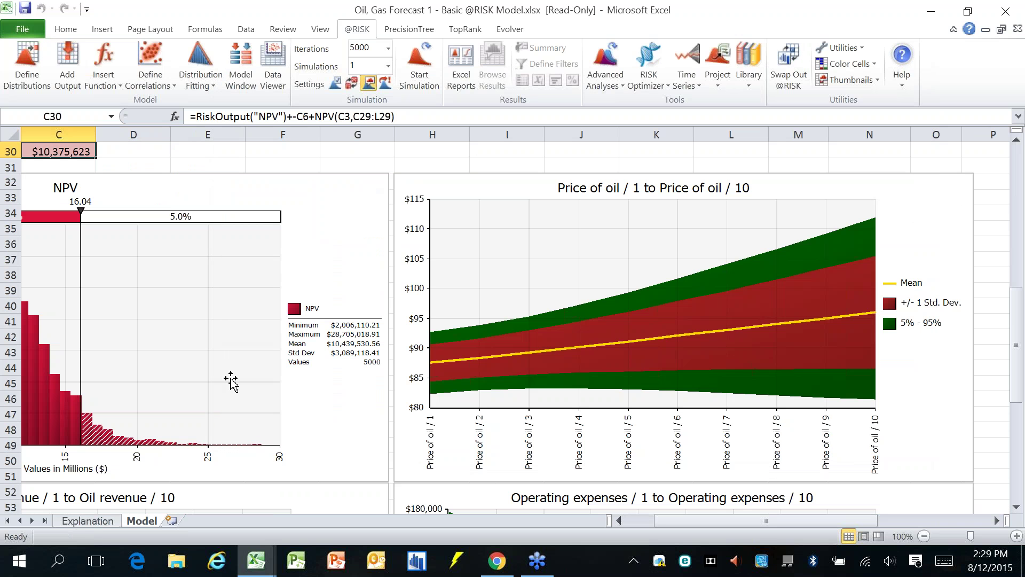
# Step: Examine the oil revenue formulas across years 1 to 4 to check for output functions
pyautogui.scroll(9, 229, 378)
pyautogui.click(288, 487)
pyautogui.press('Down')
pyautogui.press('Down')
pyautogui.press('Left')
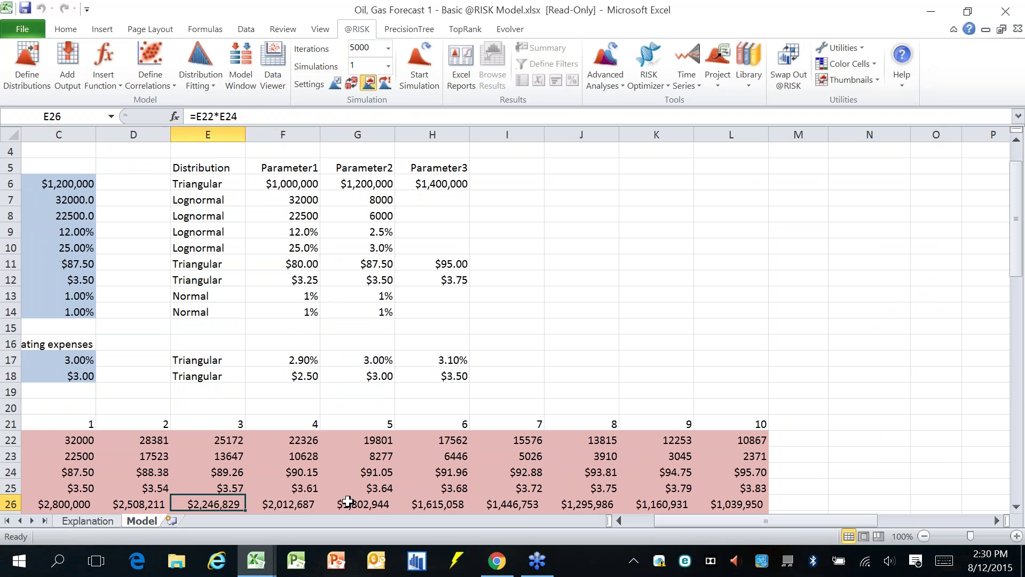
pyautogui.press('Left')
pyautogui.press('Left')
pyautogui.press('Left')
pyautogui.press('Right')
pyautogui.press('Right')
pyautogui.press('Right')
pyautogui.press('Right')
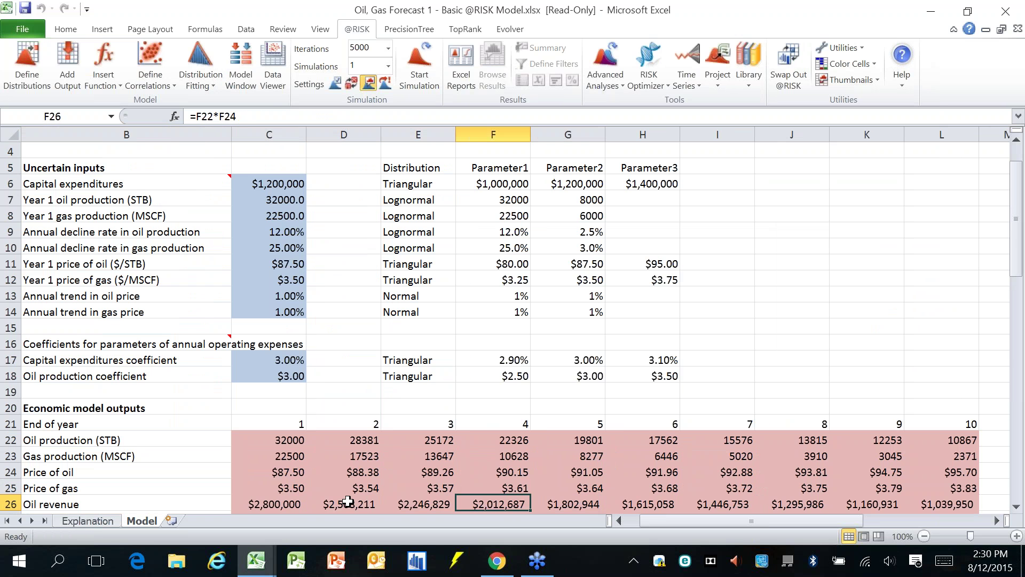
# Step: Examine the year 4 formulas from price of gas down to net cash, the NPV formula, and the year 5 price of gas
pyautogui.press('Up')
pyautogui.press('Down')
pyautogui.press('Down')
pyautogui.press('Down')
pyautogui.press('Down')
pyautogui.press('Down')
pyautogui.press('Left')
pyautogui.press('Left')
pyautogui.press('Left')
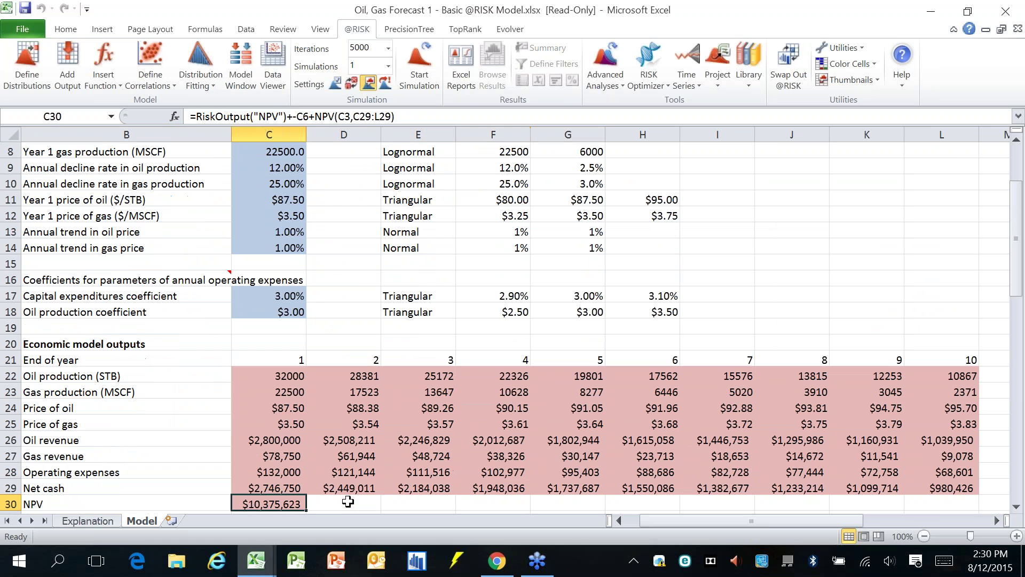
pyautogui.click(561, 424)
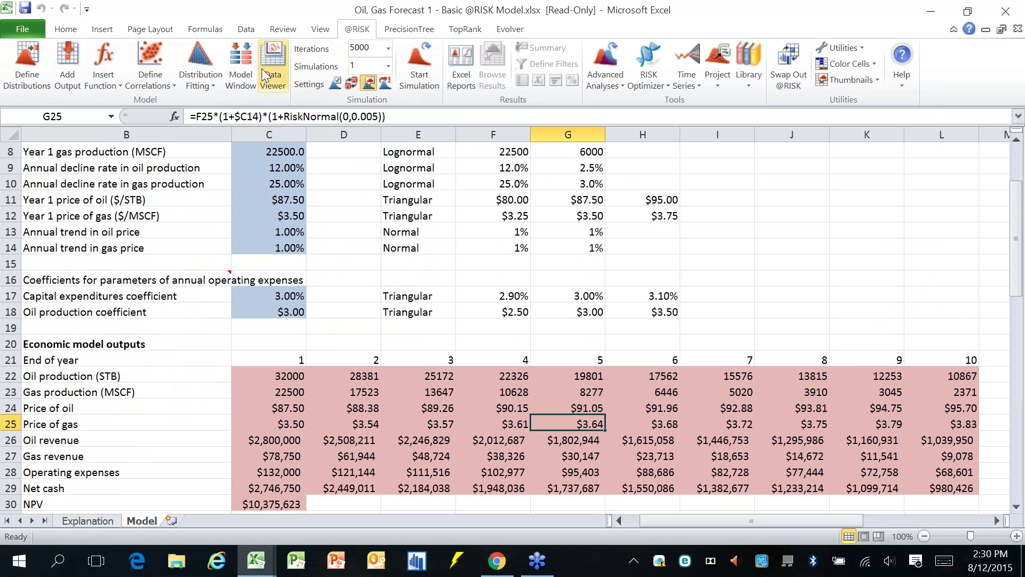
# Step: Check the model window for the current input and output counts, and return to the uncertain inputs on the sheet
pyautogui.click(241, 65)
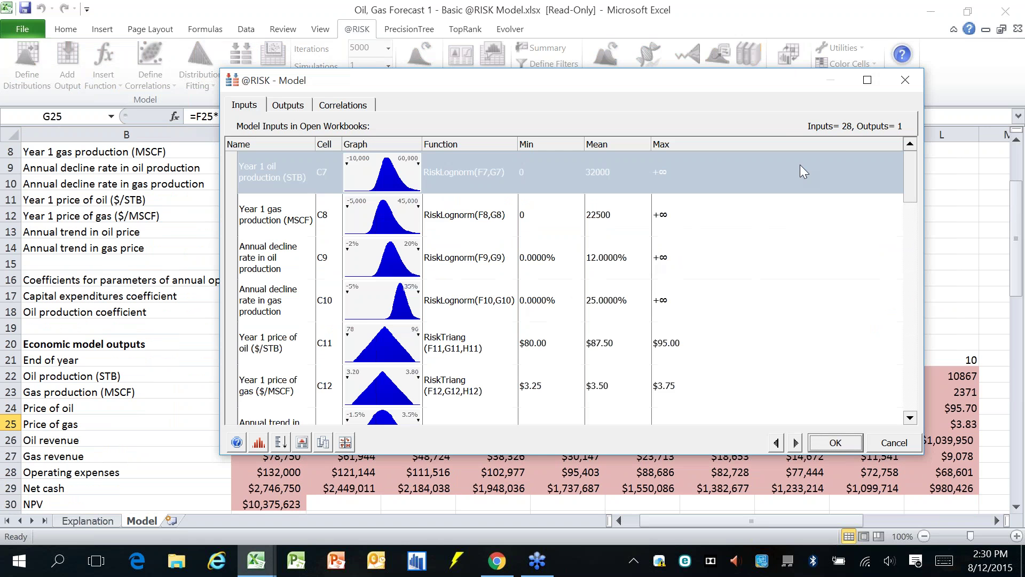
pyautogui.click(904, 447)
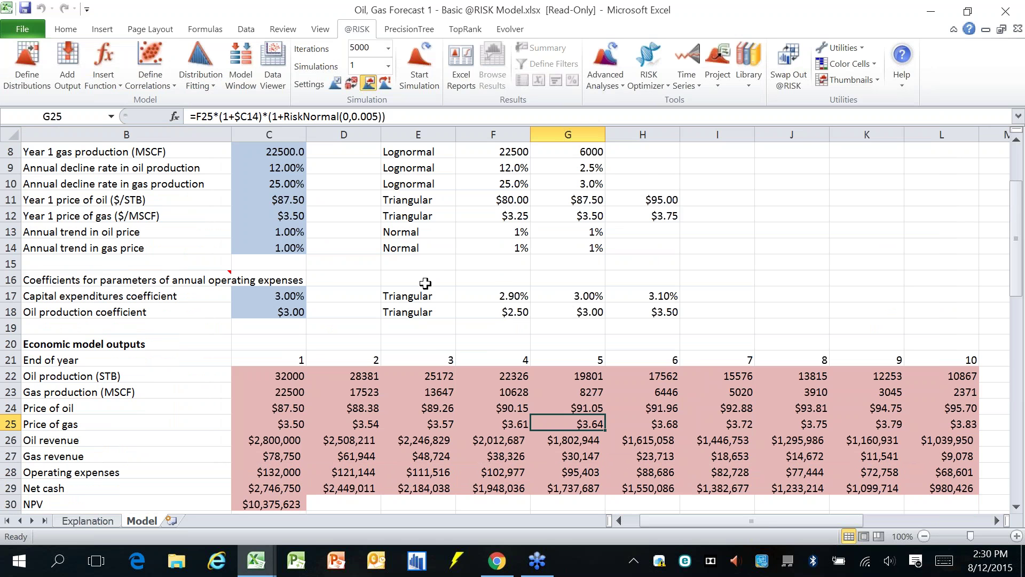
pyautogui.scroll(2, 420, 267)
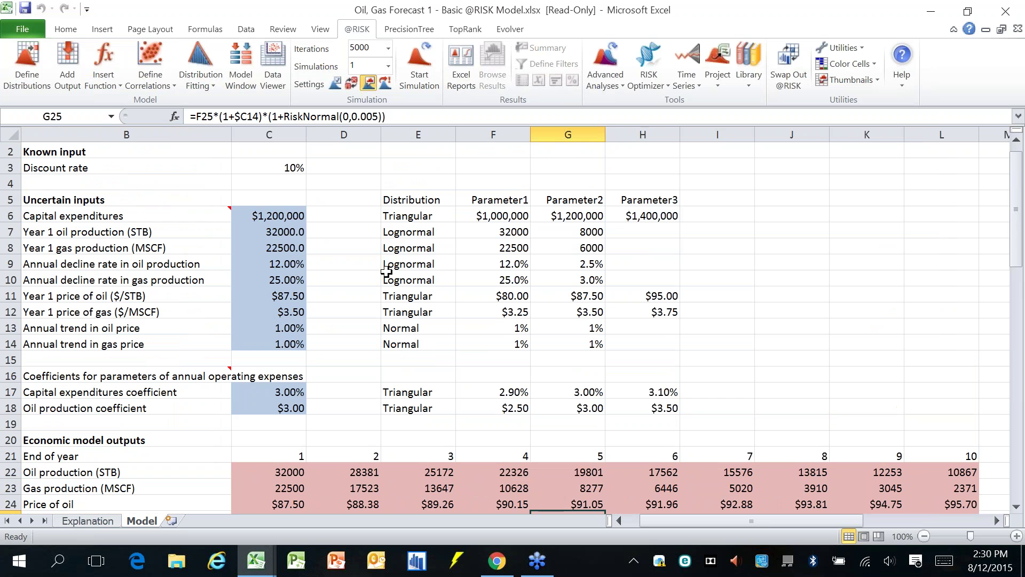
# Step: Define a correlation matrix with coefficient 0.7 between Year 1 oil production and Year 1 gas production, placed from cell J6
pyautogui.moveTo(282, 234); pyautogui.dragTo(282, 243)
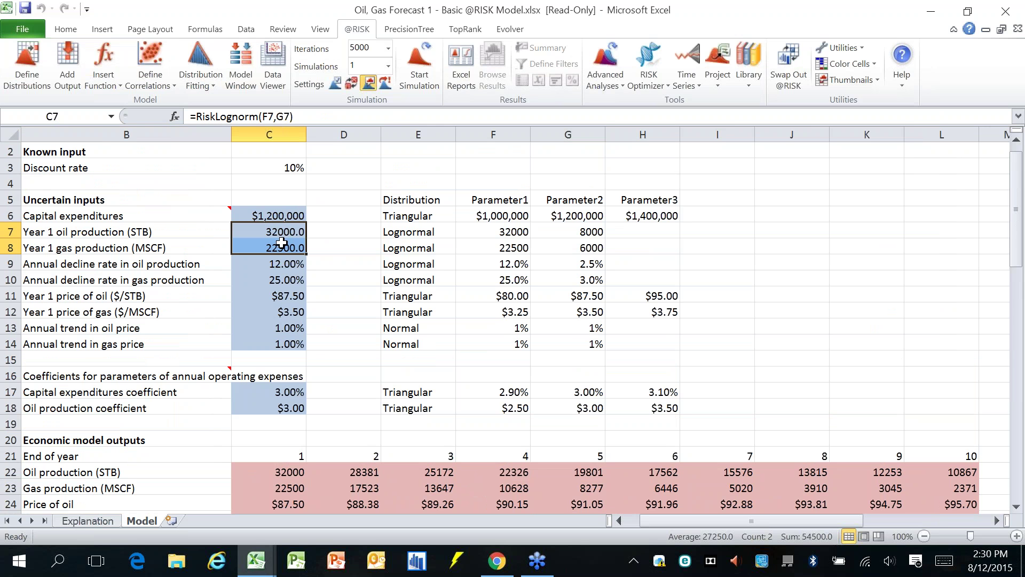
pyautogui.click(150, 75)
pyautogui.click(156, 102)
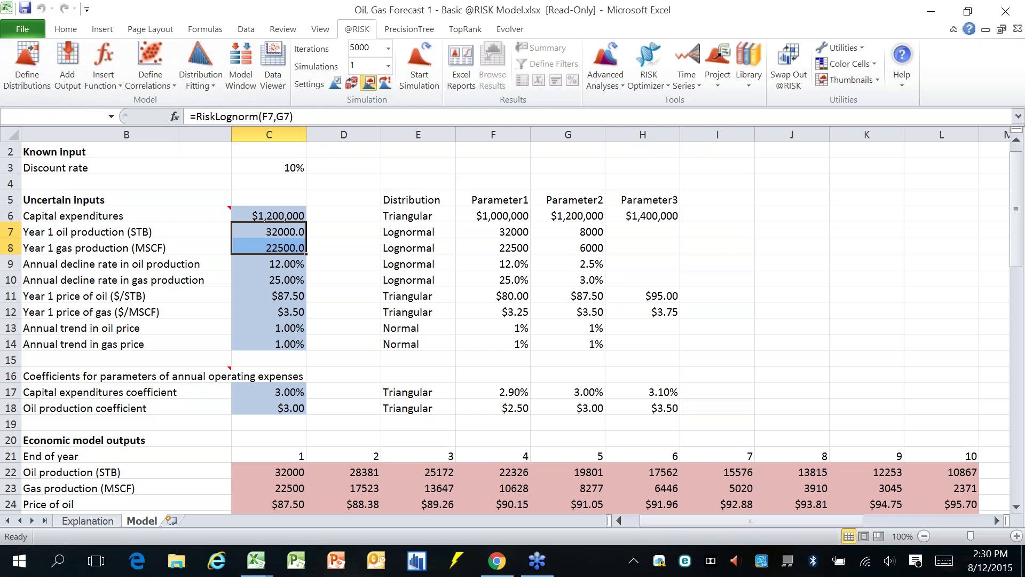
pyautogui.click(441, 418)
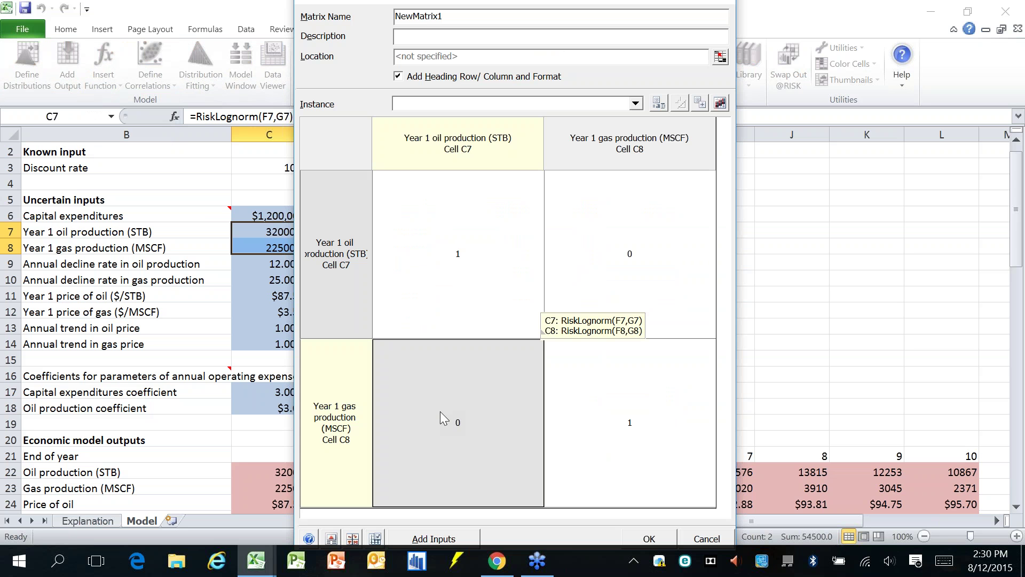
pyautogui.write('.7')
pyautogui.click(649, 537)
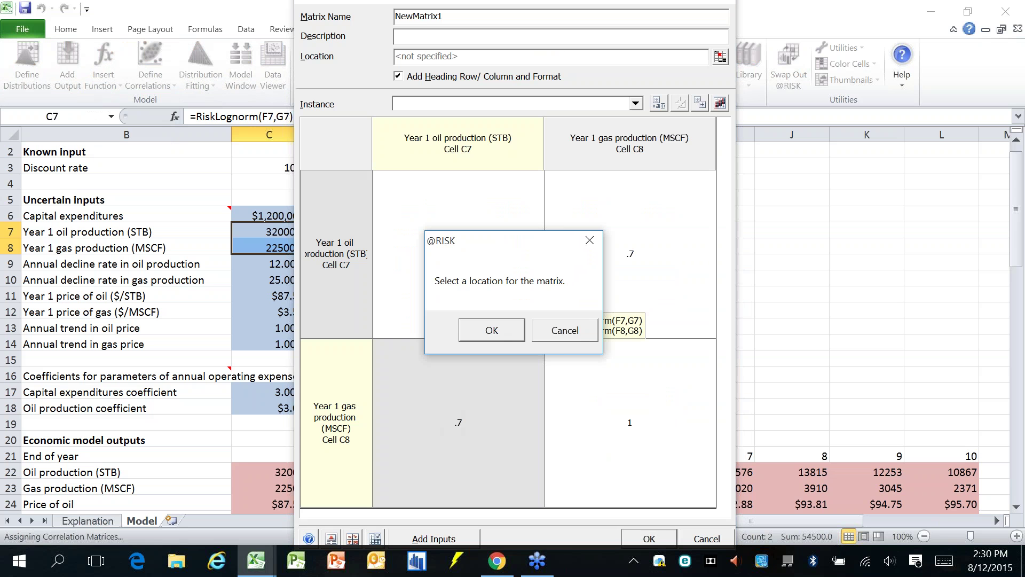
pyautogui.click(492, 330)
pyautogui.click(782, 213)
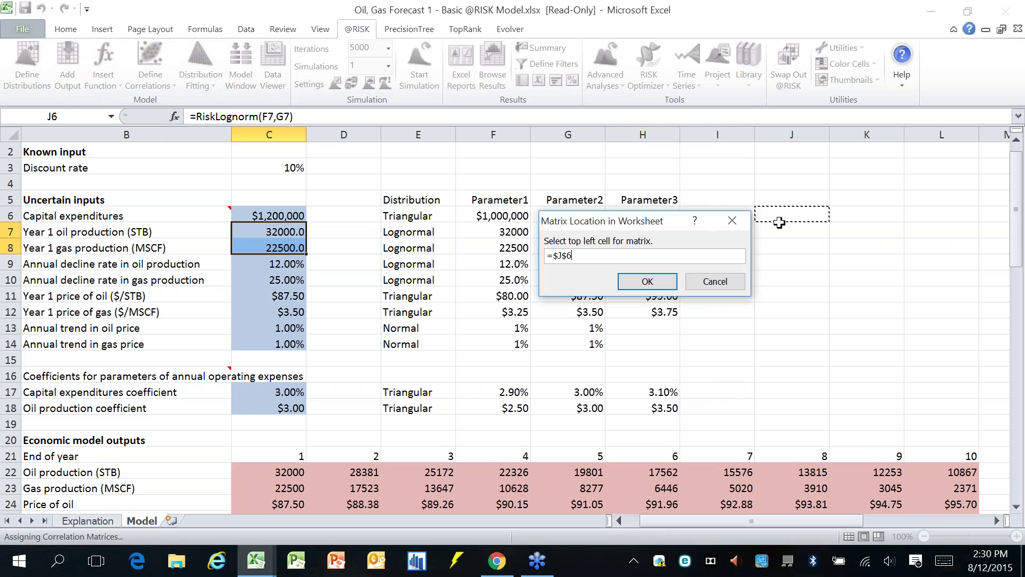
pyautogui.click(674, 282)
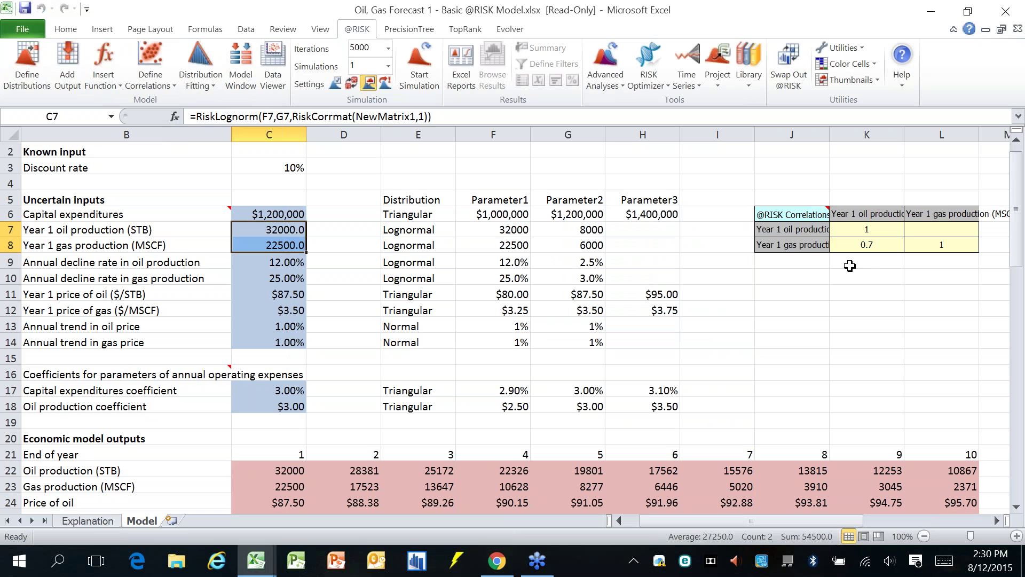
pyautogui.click(814, 291)
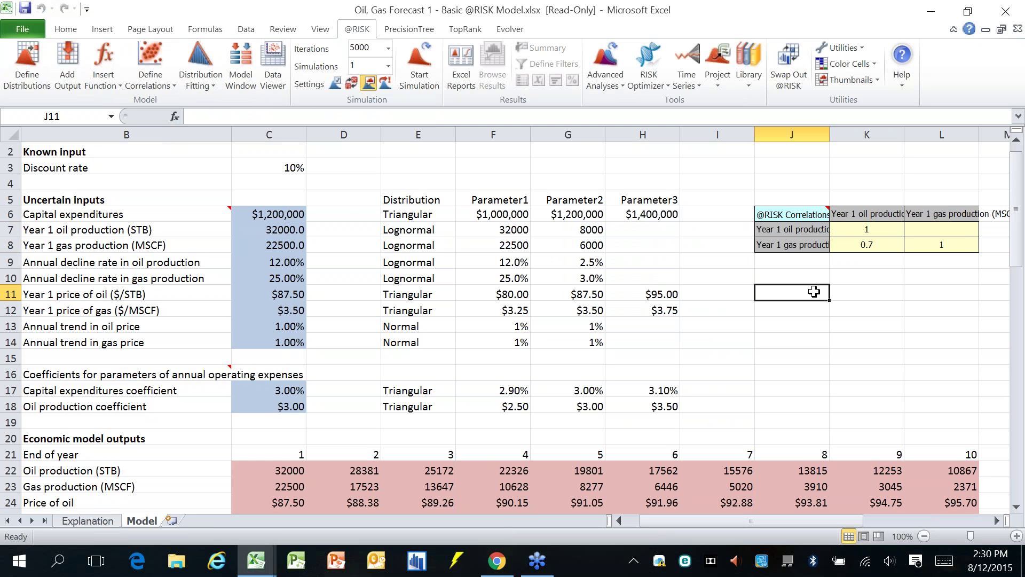
# Step: Examine the correlation functions added to the Year 1 oil and gas production formulas and the matrix cells they use
pyautogui.click(287, 230)
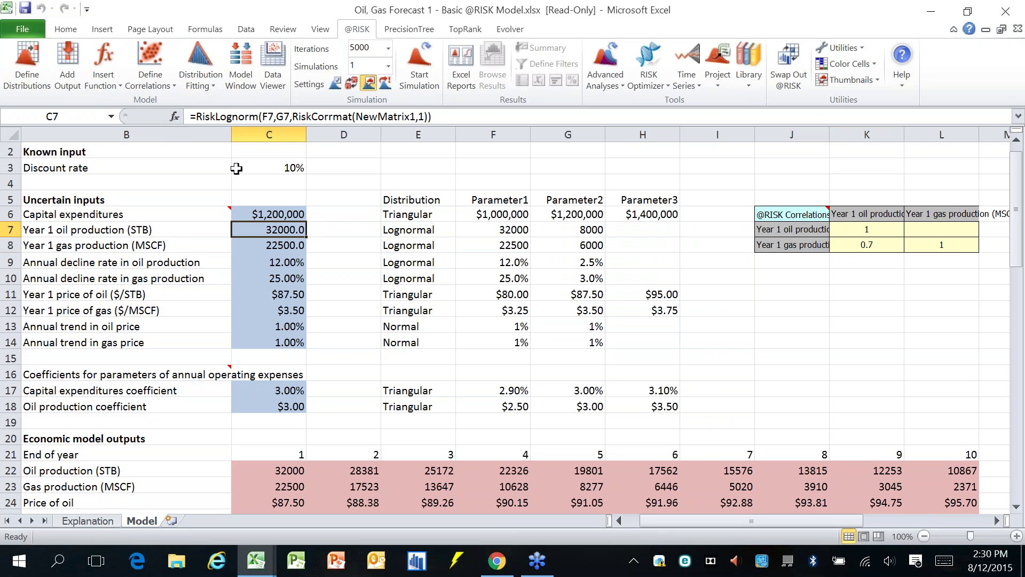
pyautogui.click(329, 118)
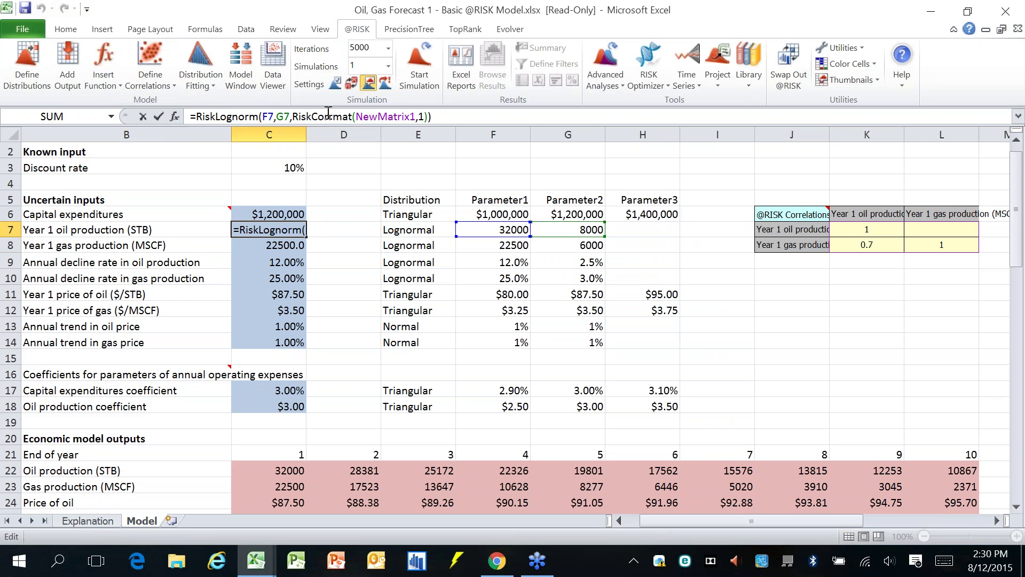
pyautogui.press('Escape')
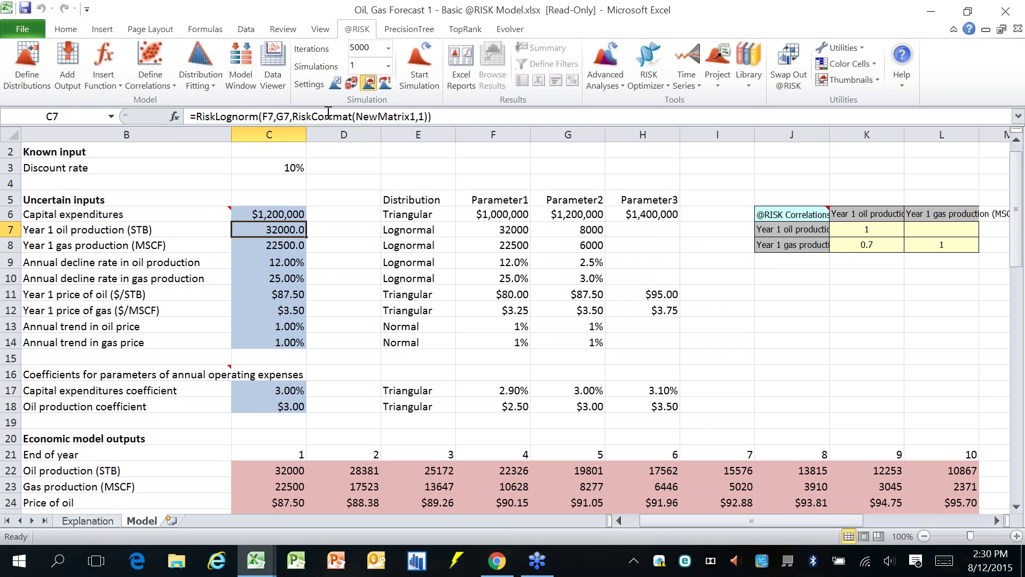
pyautogui.press('Down')
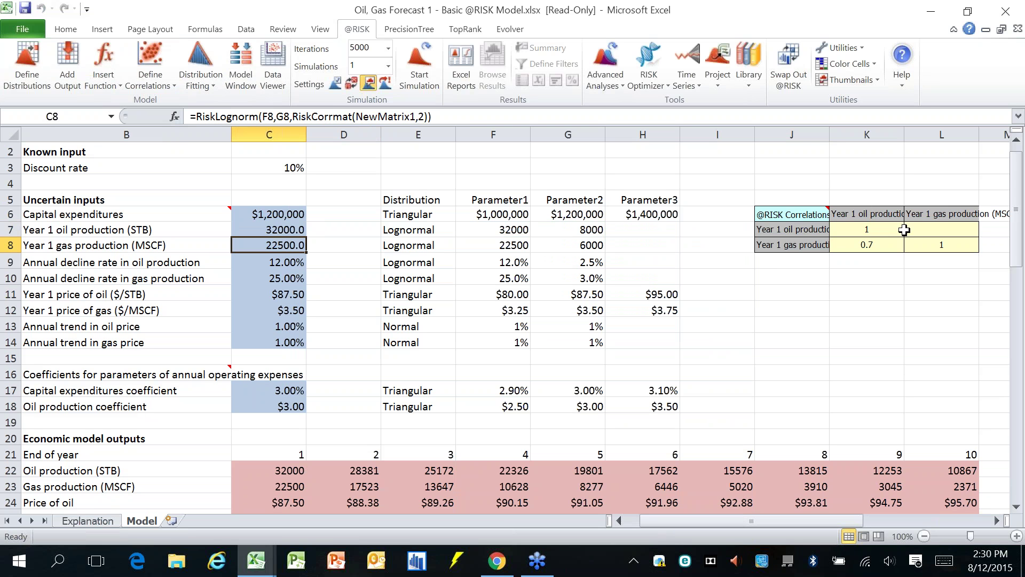
pyautogui.moveTo(902, 230); pyautogui.dragTo(928, 239)
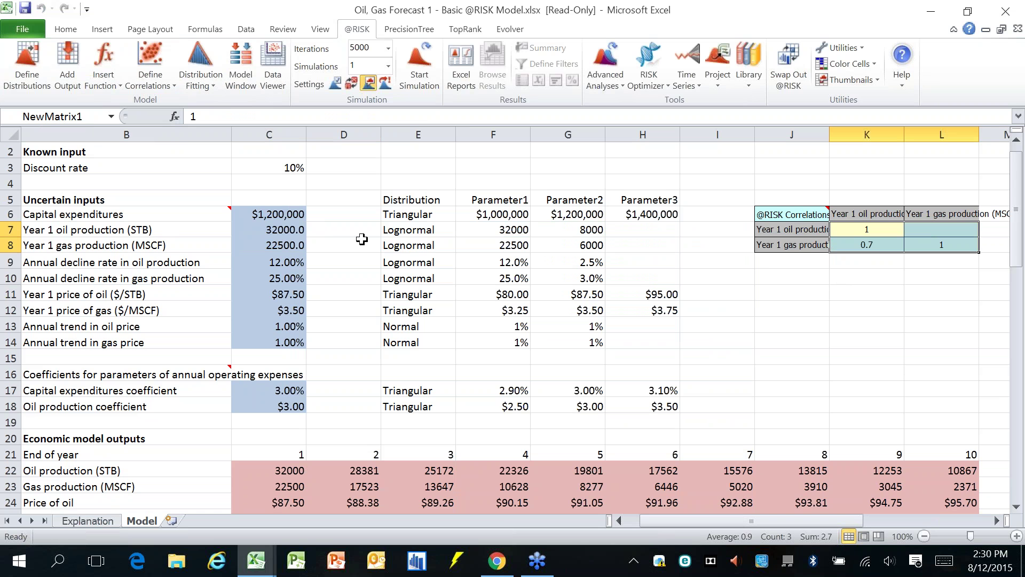
pyautogui.moveTo(811, 198); pyautogui.dragTo(933, 264)
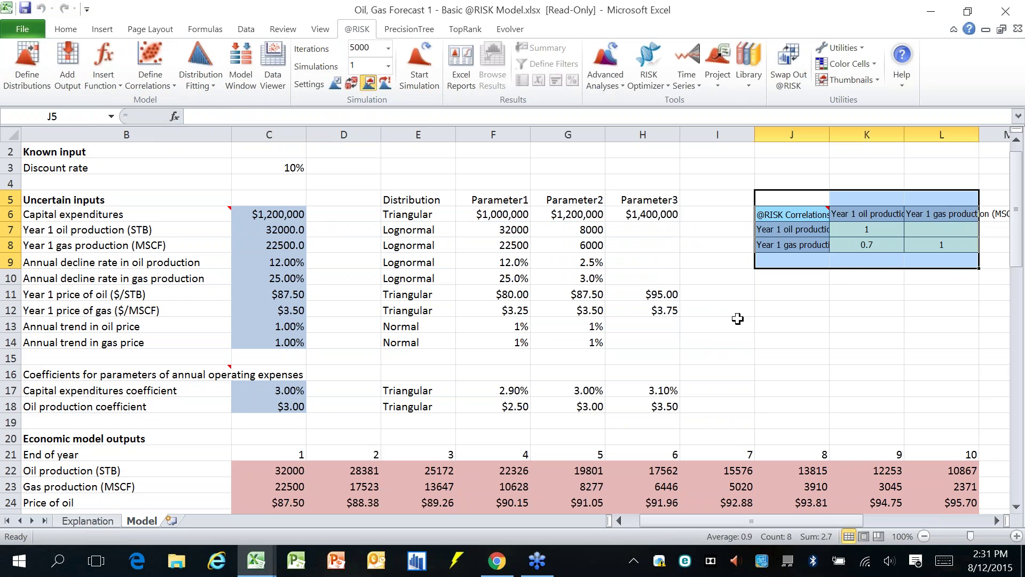
# Step: Trace the NewMatrix1 reference in the Year 1 oil production formula to its range and compare the gas production formula
pyautogui.click(263, 230)
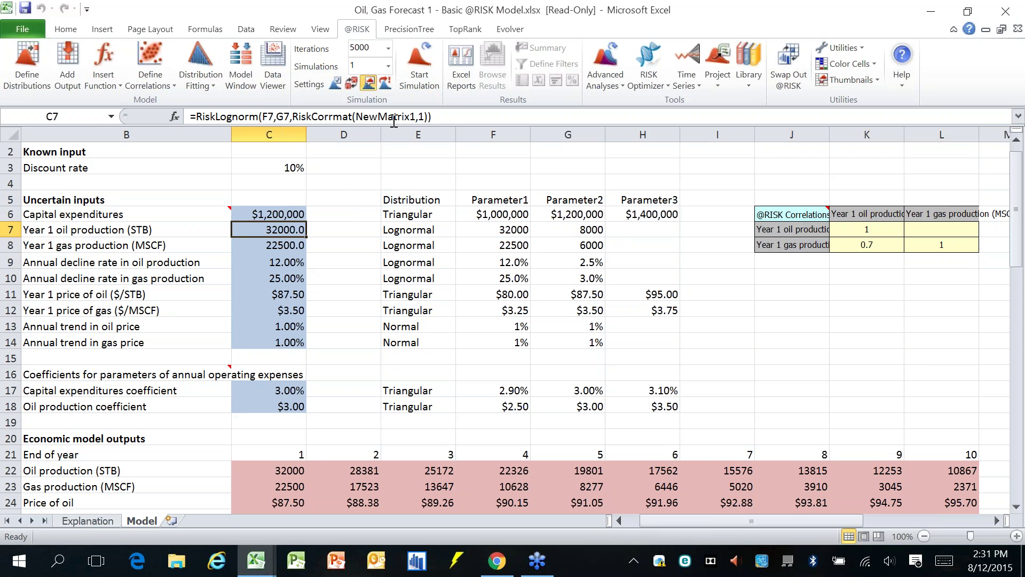
pyautogui.click(388, 117)
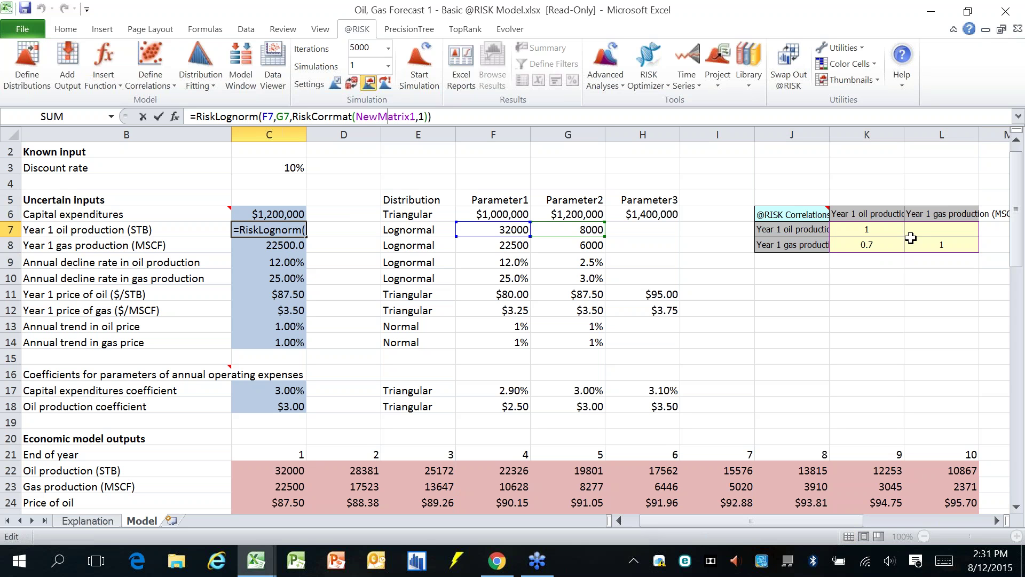
pyautogui.press('Escape')
pyautogui.click(277, 247)
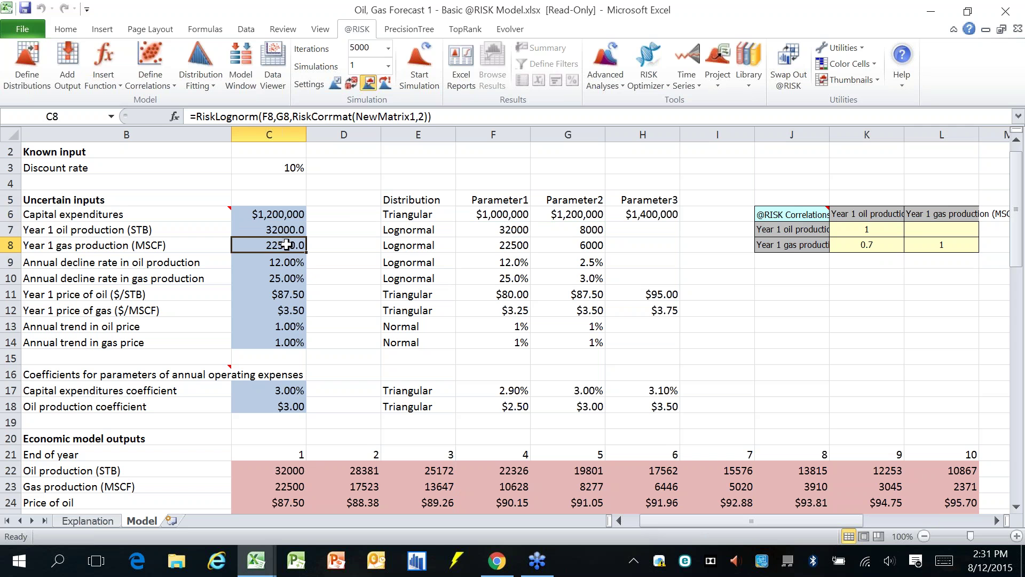
pyautogui.click(717, 261)
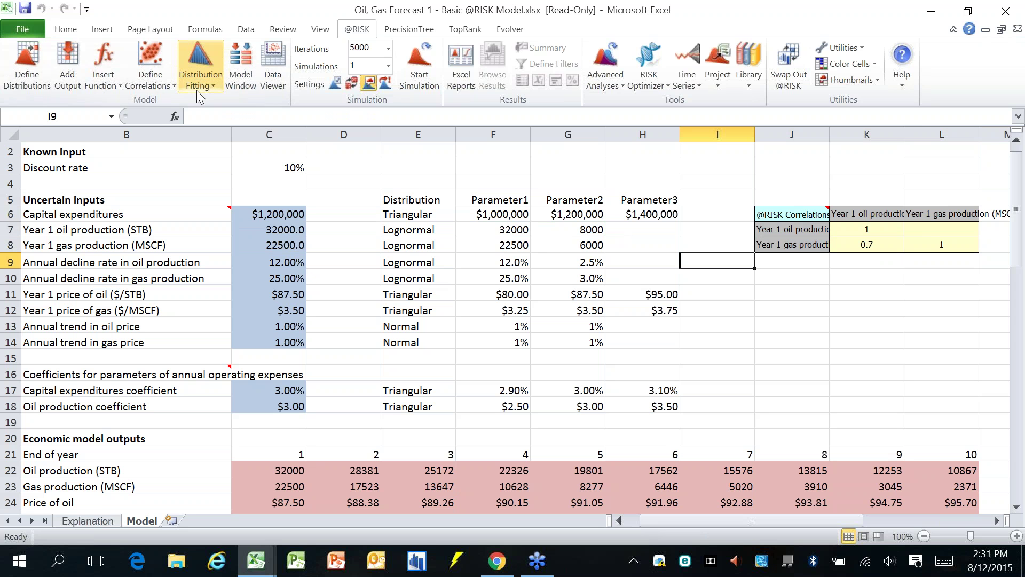
# Step: Delete the NewMatrix1 correlation matrix from the model's correlations and close the model window
pyautogui.click(234, 91)
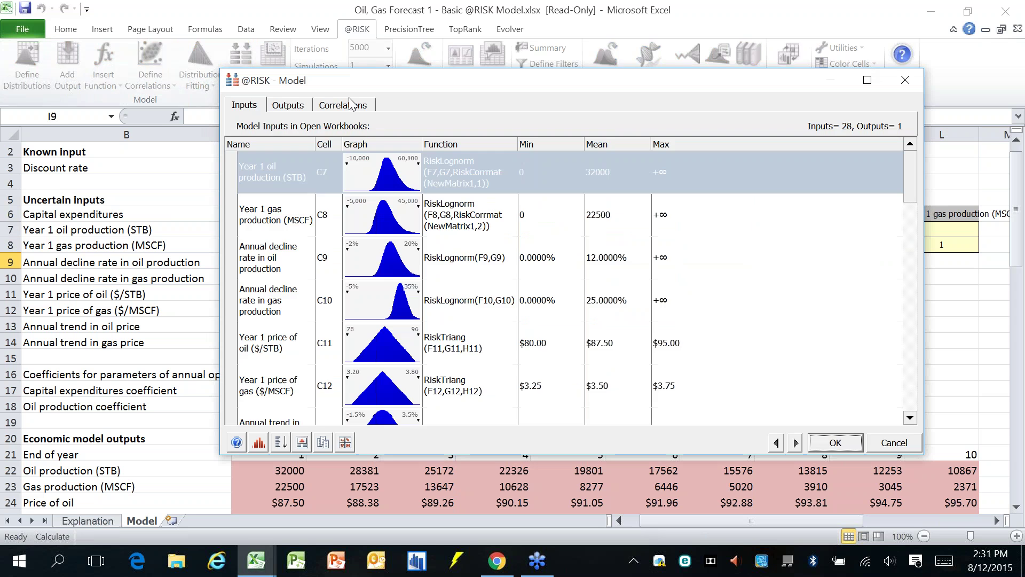
pyautogui.click(352, 106)
pyautogui.moveTo(429, 80); pyautogui.dragTo(311, 117)
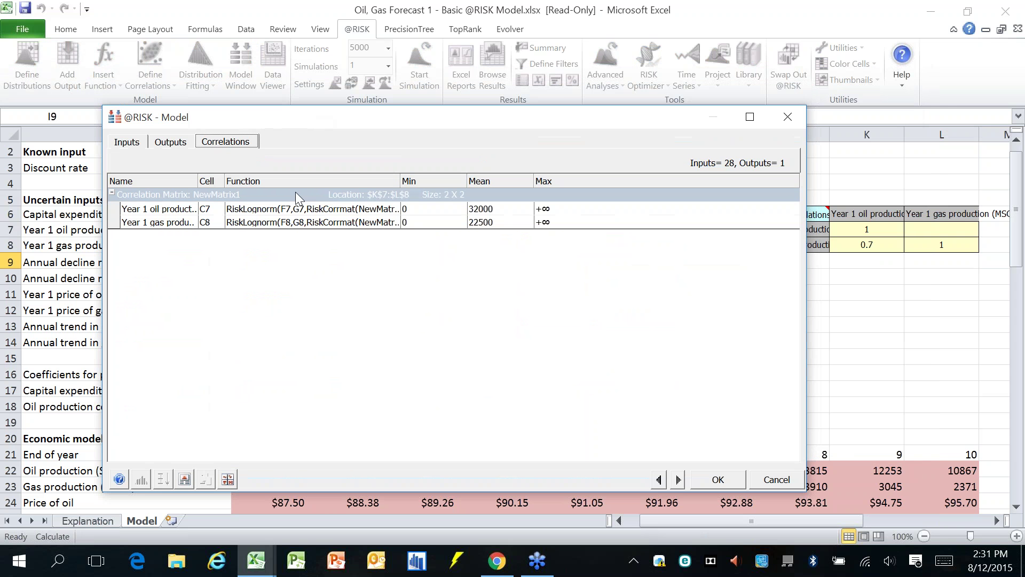
pyautogui.click(295, 192)
pyautogui.rightClick(295, 192)
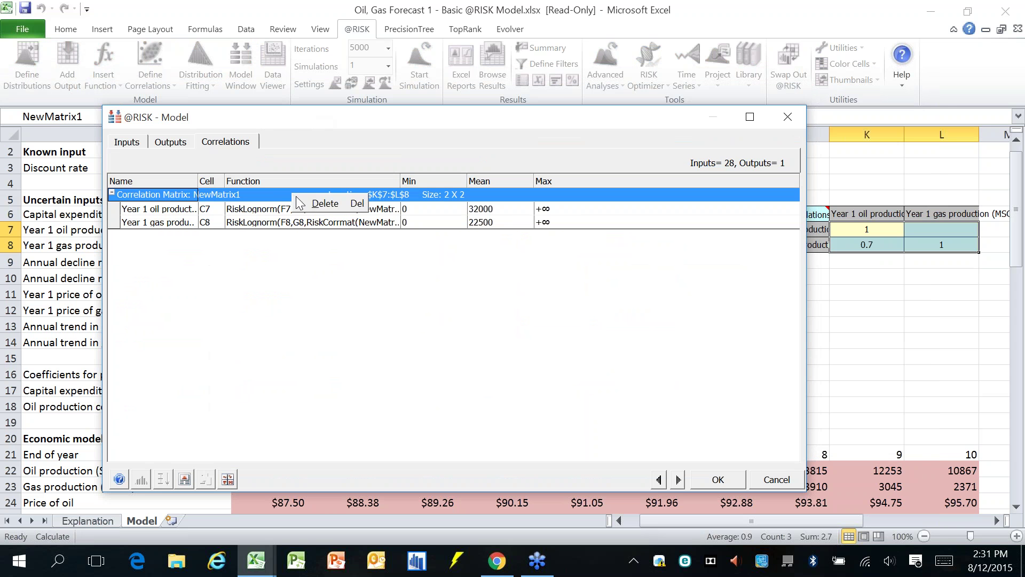
pyautogui.click(311, 205)
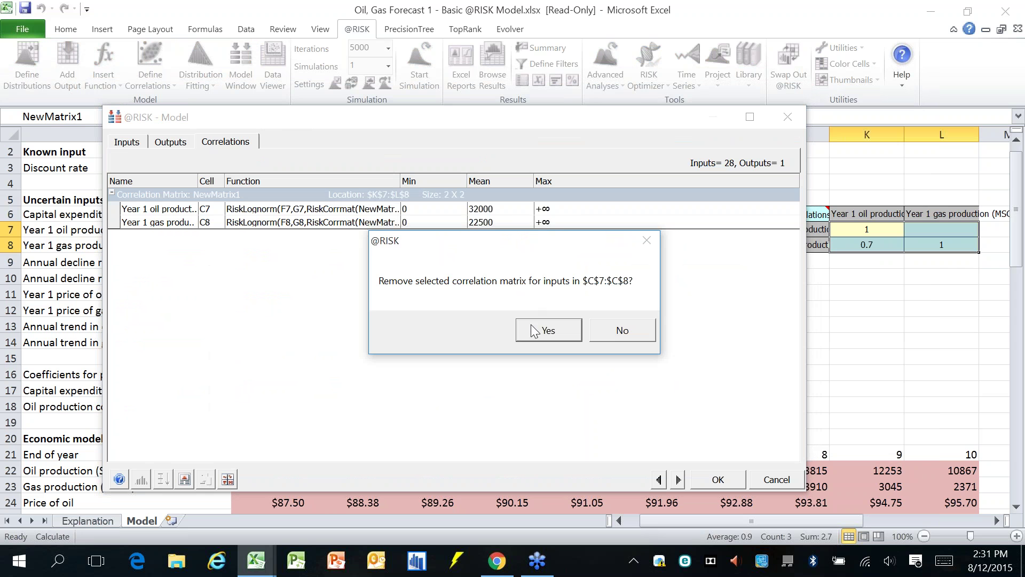
pyautogui.click(533, 330)
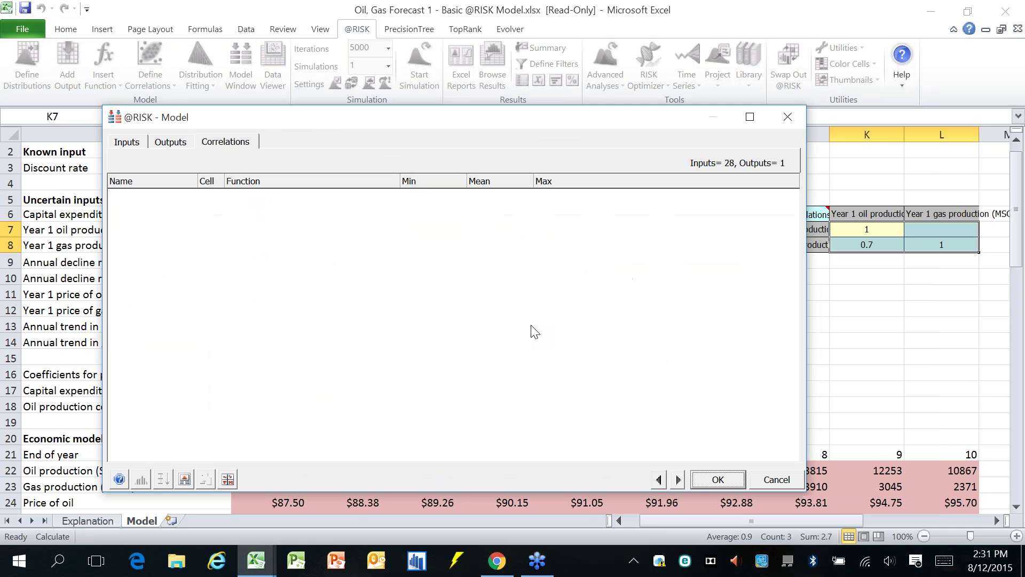
pyautogui.click(715, 479)
# Step: Clear the leftover matrix cells J6:L8 and check the Year 1 oil and gas production formulas for correlation functions
pyautogui.moveTo(817, 215); pyautogui.dragTo(920, 245)
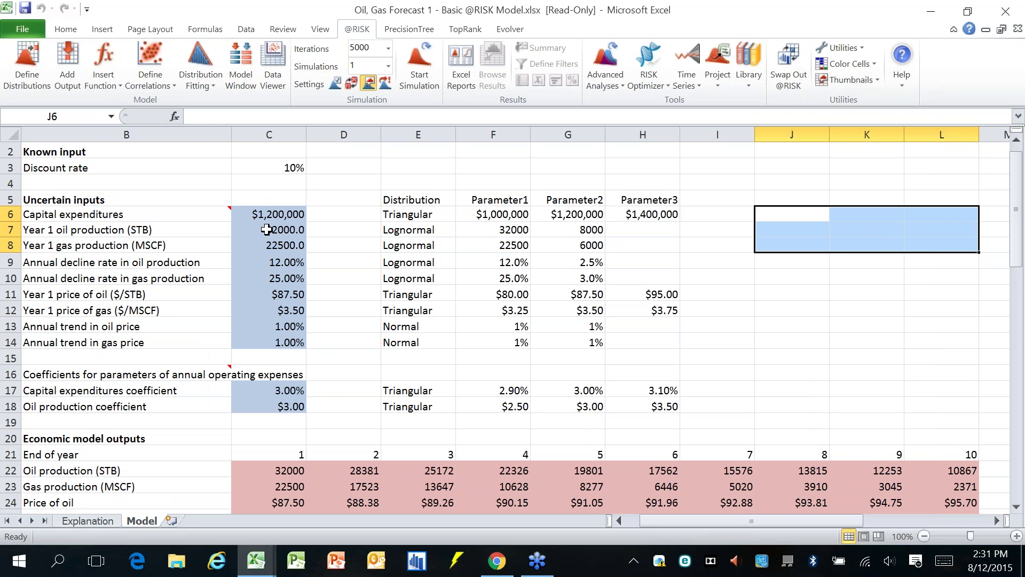
pyautogui.click(266, 230)
pyautogui.press('Down')
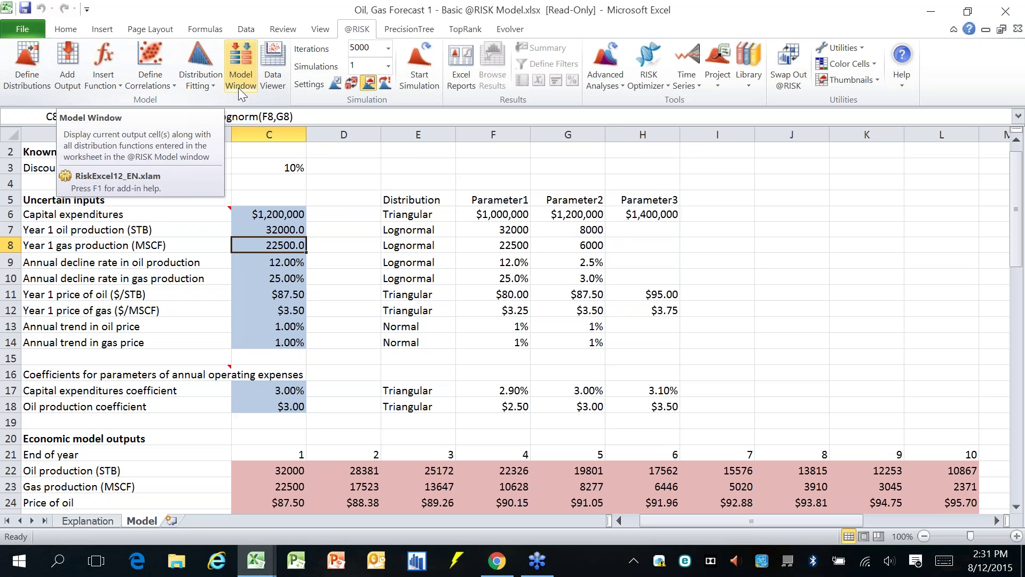
pyautogui.click(333, 194)
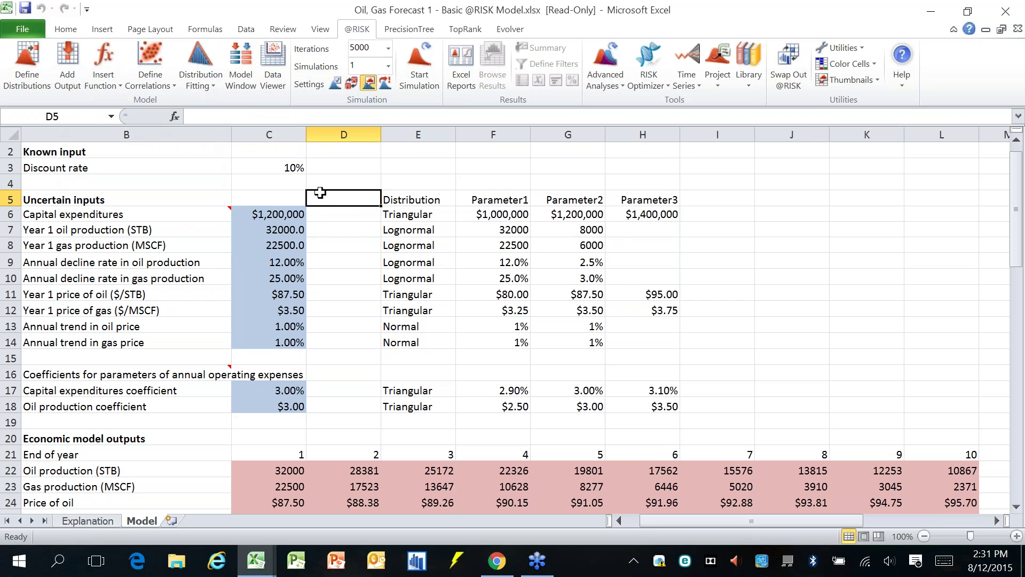
# Step: Review the model's input list, jump to the Year 1 oil production cell from it, and close the model window
pyautogui.click(240, 75)
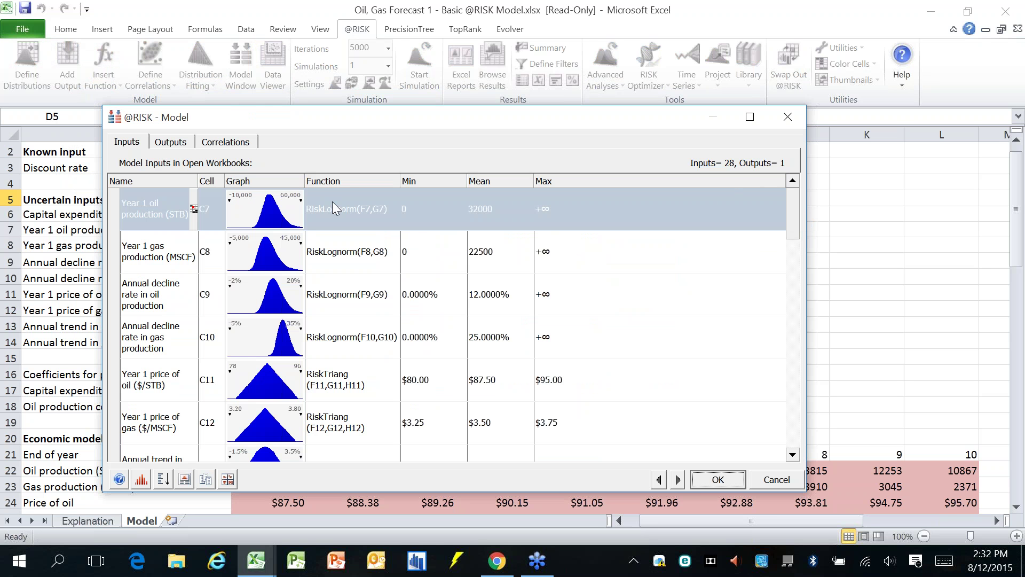
pyautogui.click(169, 215)
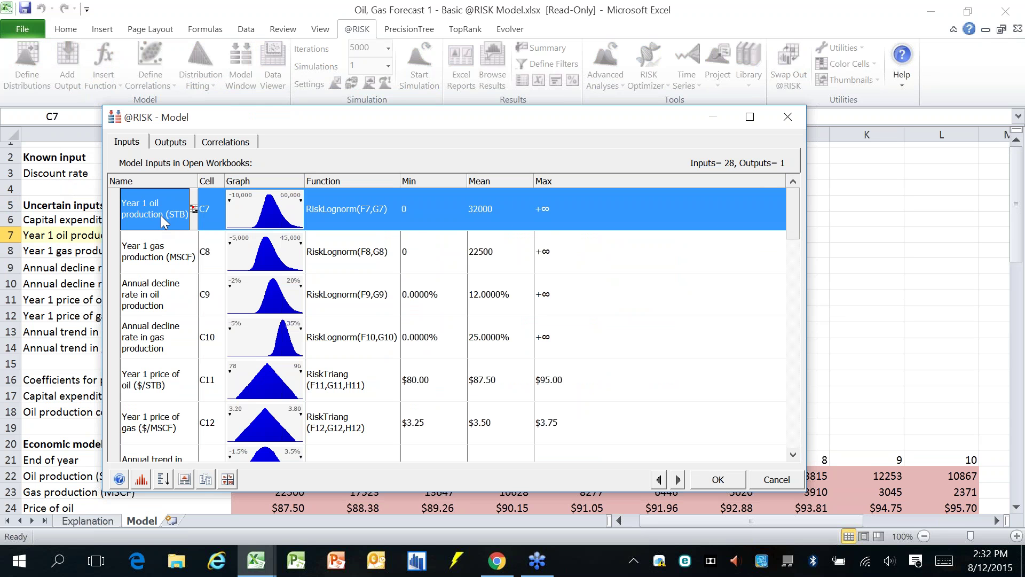
pyautogui.click(776, 479)
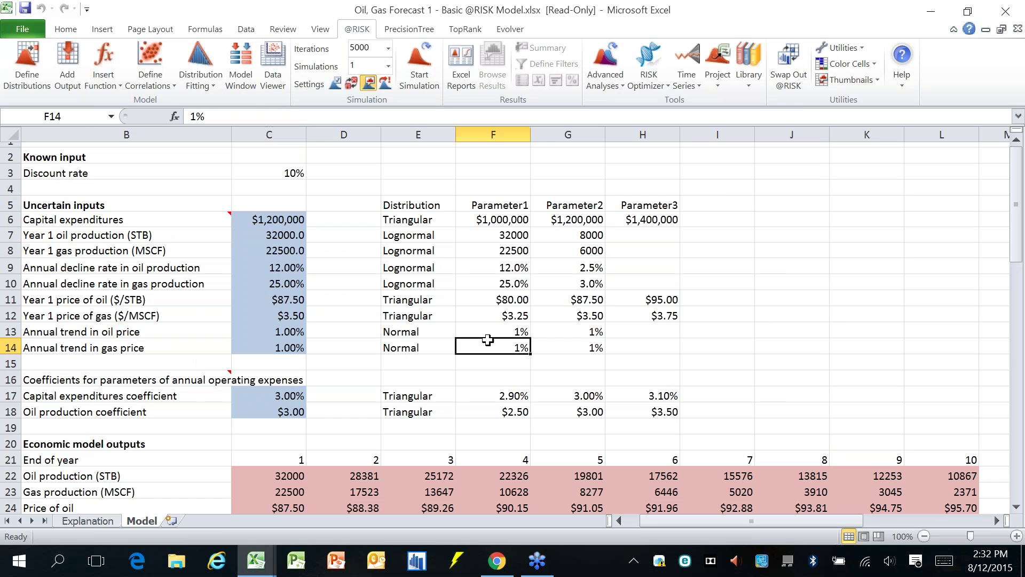
pyautogui.hotkey('ctrl', 'w')
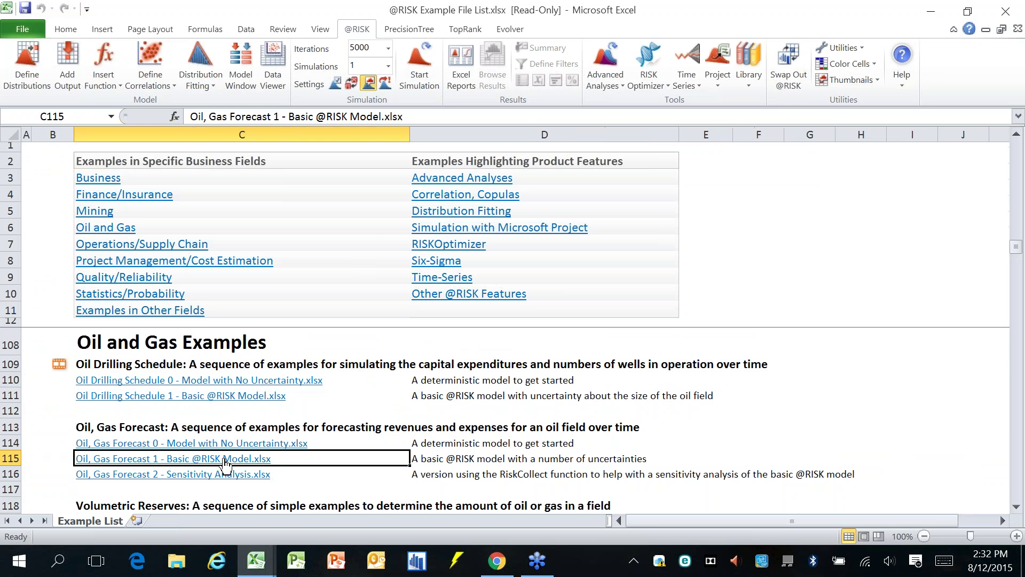
pyautogui.click(228, 398)
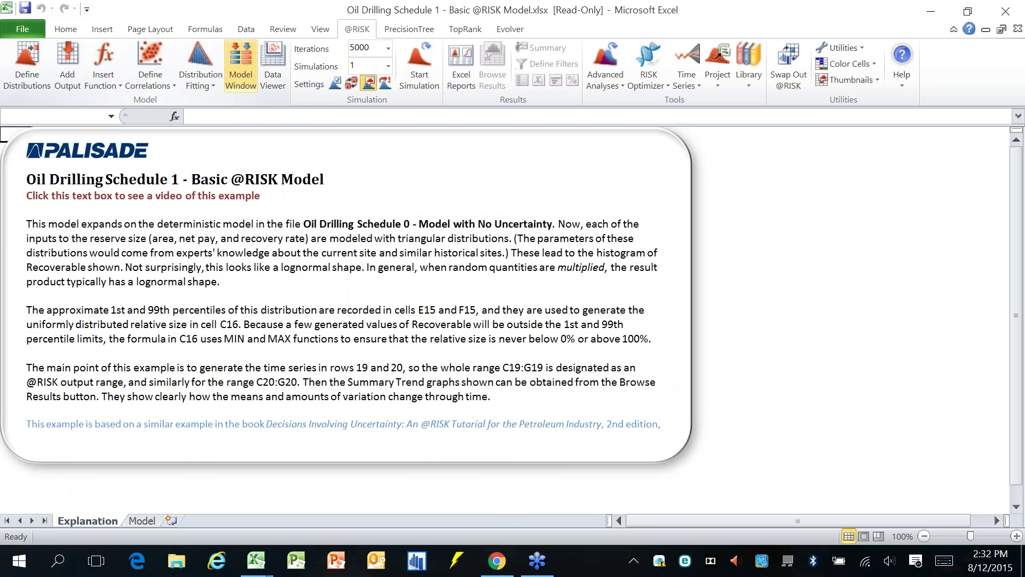
pyautogui.click(241, 67)
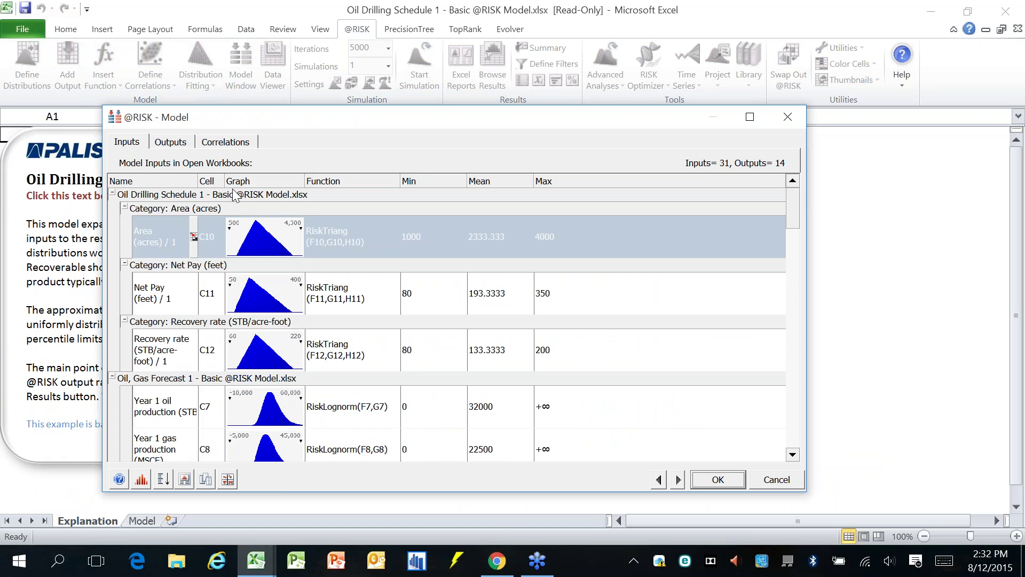
# Step: Collapse both workbooks' input groups, expand Oil Drilling Schedule 1, and inspect its Area and Net Pay inputs
pyautogui.doubleClick(115, 194)
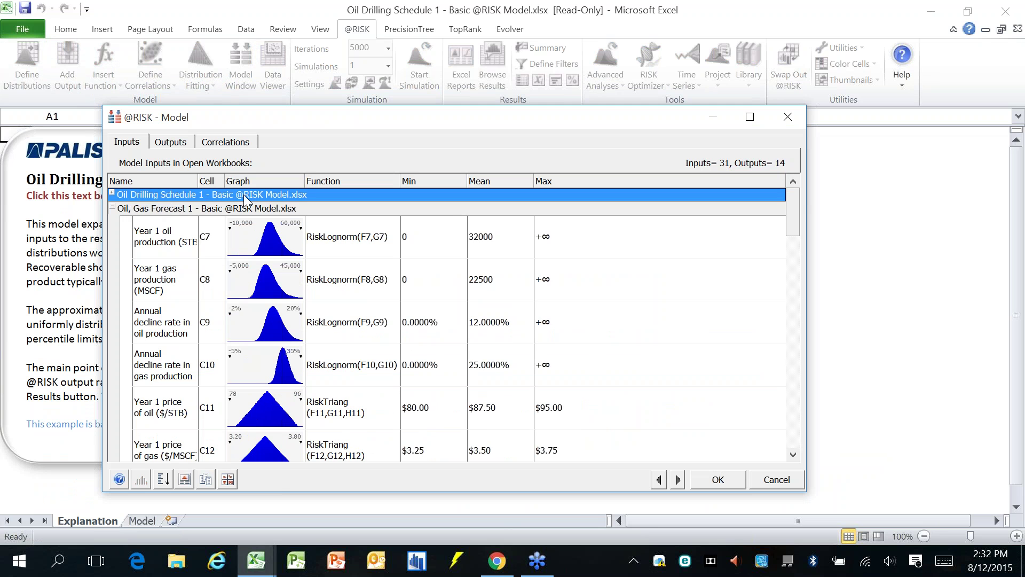
pyautogui.doubleClick(116, 208)
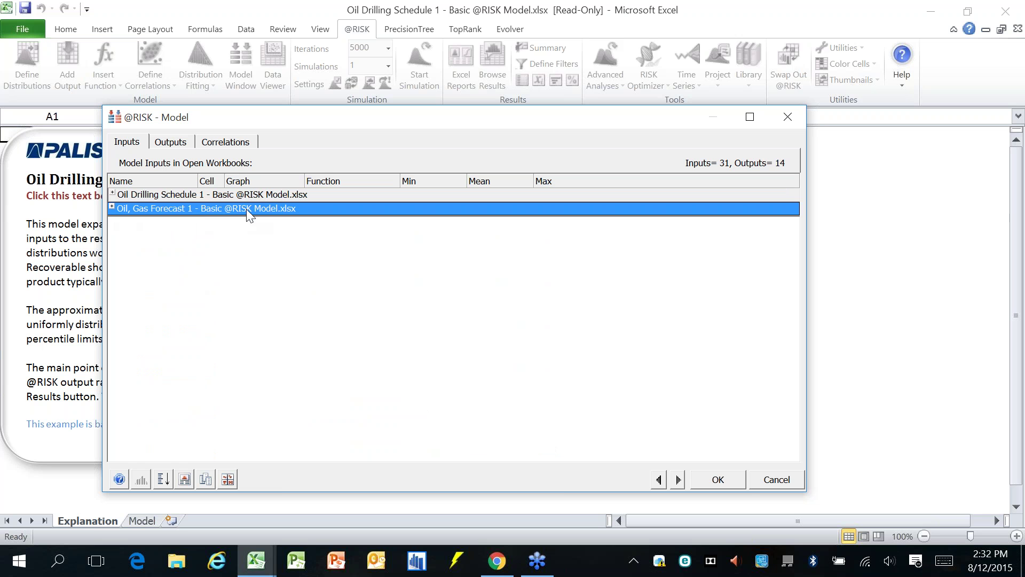
pyautogui.click(113, 194)
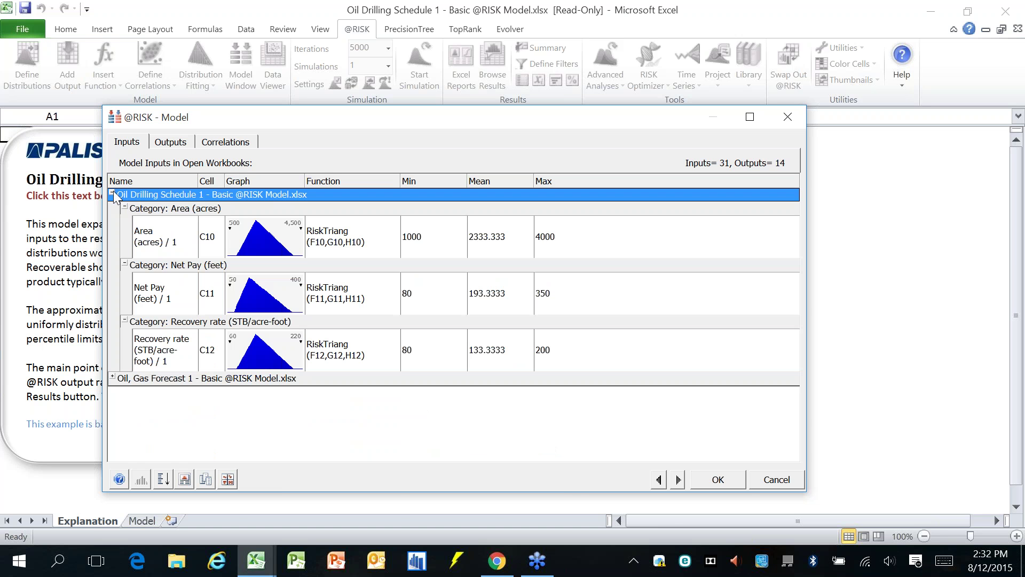
pyautogui.click(395, 237)
pyautogui.click(353, 288)
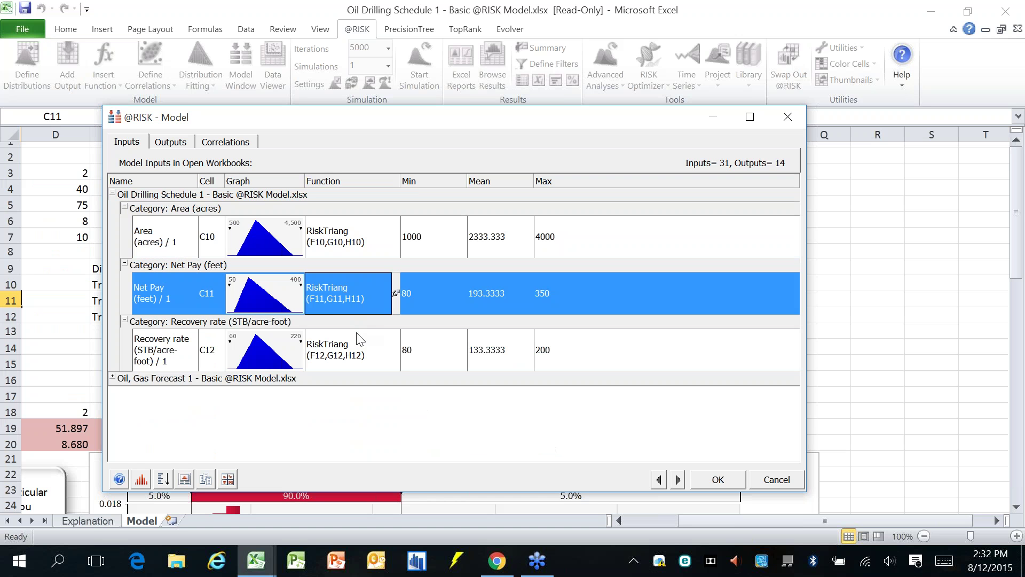
# Step: Inspect the Recovery rate input, expand the Oil, Gas Forecast 1 input group, and locate its Year 1 oil and gas production cells
pyautogui.click(357, 347)
pyautogui.click(113, 377)
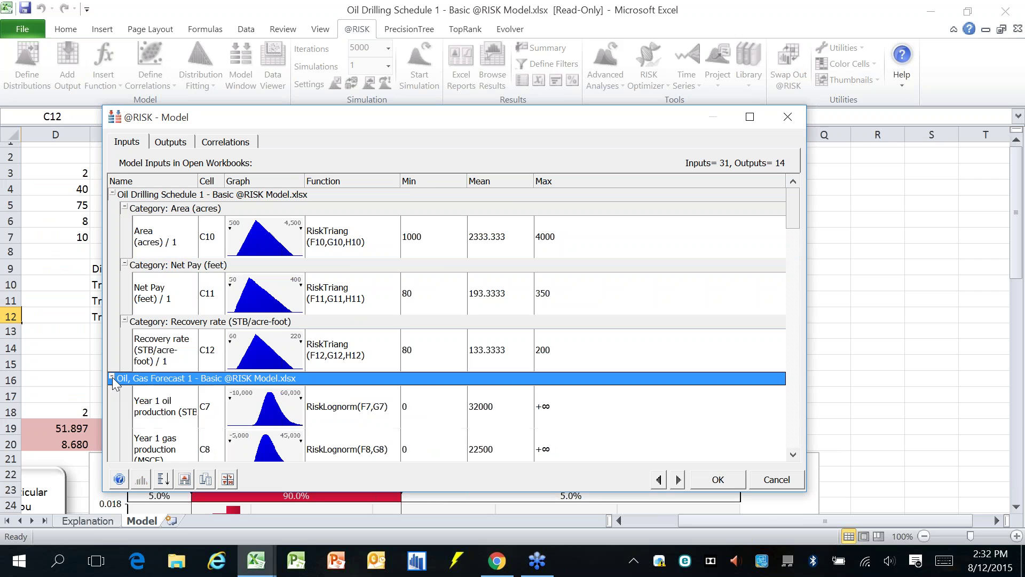
pyautogui.click(343, 416)
pyautogui.moveTo(316, 120); pyautogui.dragTo(555, 21)
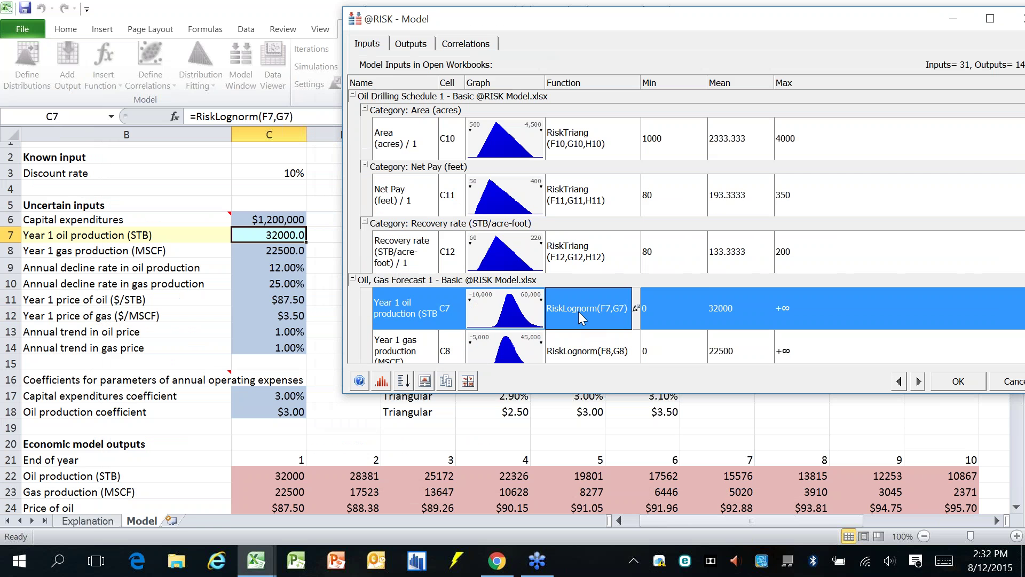
pyautogui.click(594, 352)
# Step: Review the model outputs of both open workbooks, jump to the NWells Series, CapEx Series and NPV cells, and close the model window
pyautogui.click(415, 45)
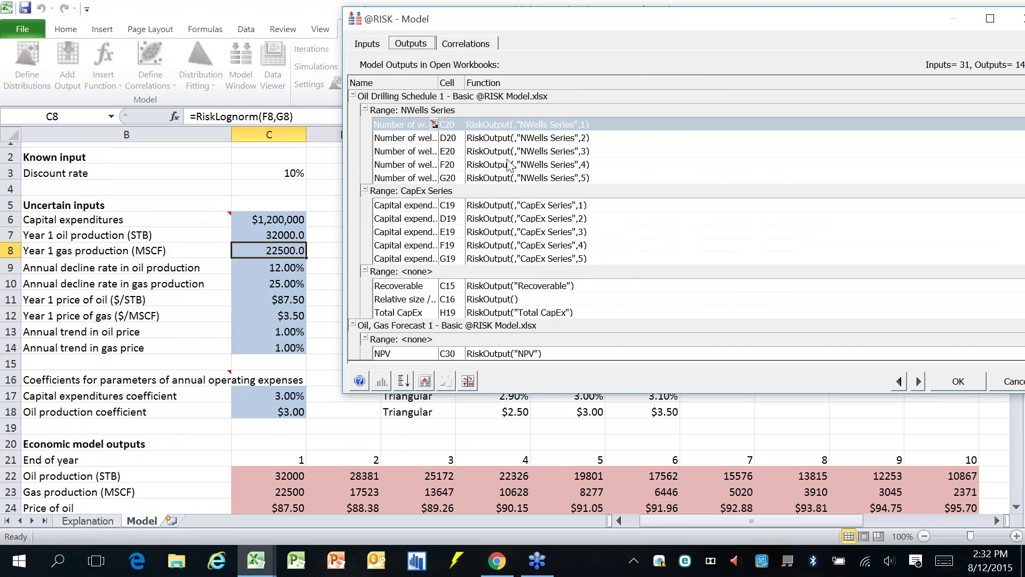
pyautogui.click(510, 153)
pyautogui.click(505, 231)
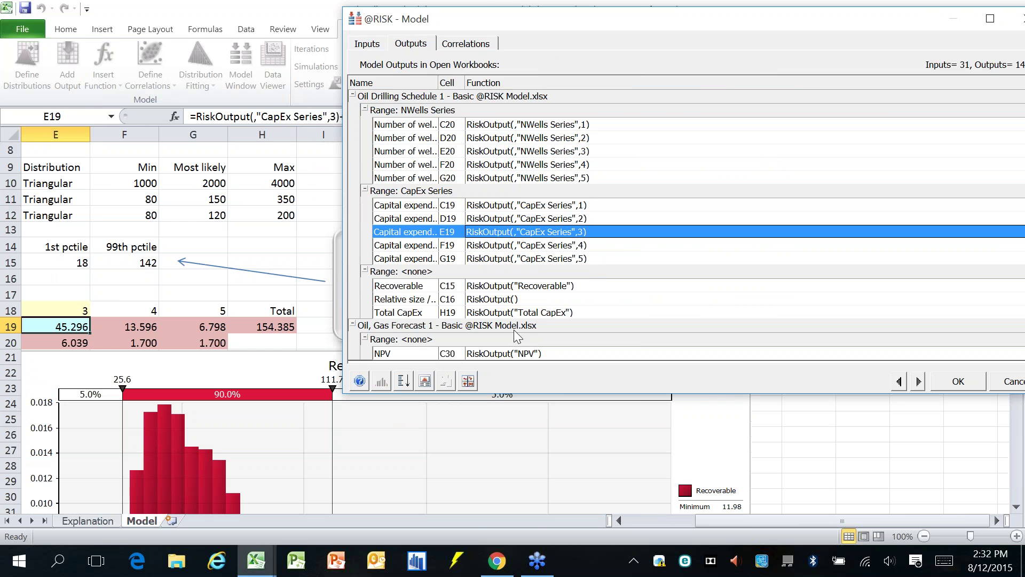
pyautogui.click(515, 354)
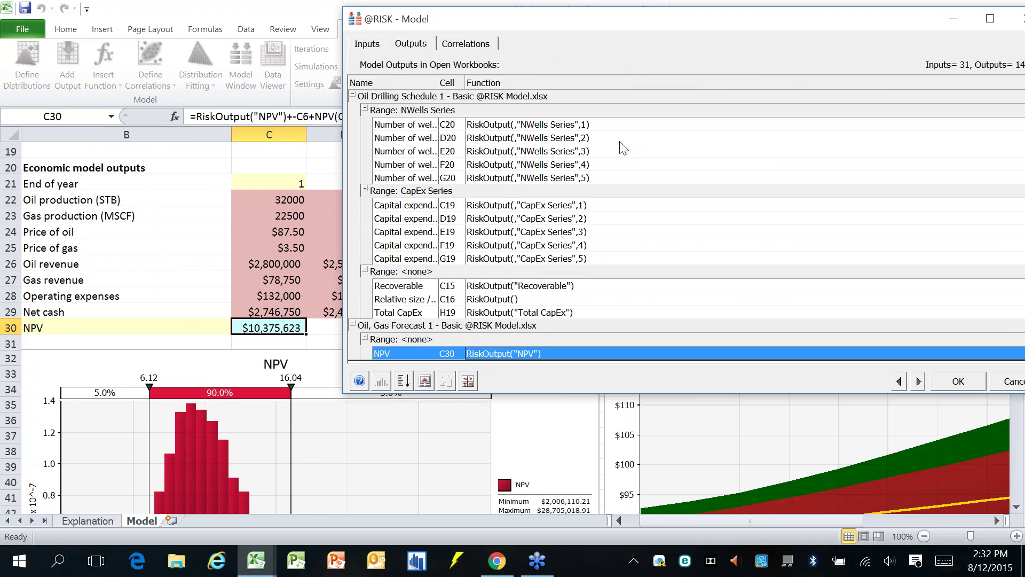
pyautogui.moveTo(623, 29); pyautogui.dragTo(423, 79)
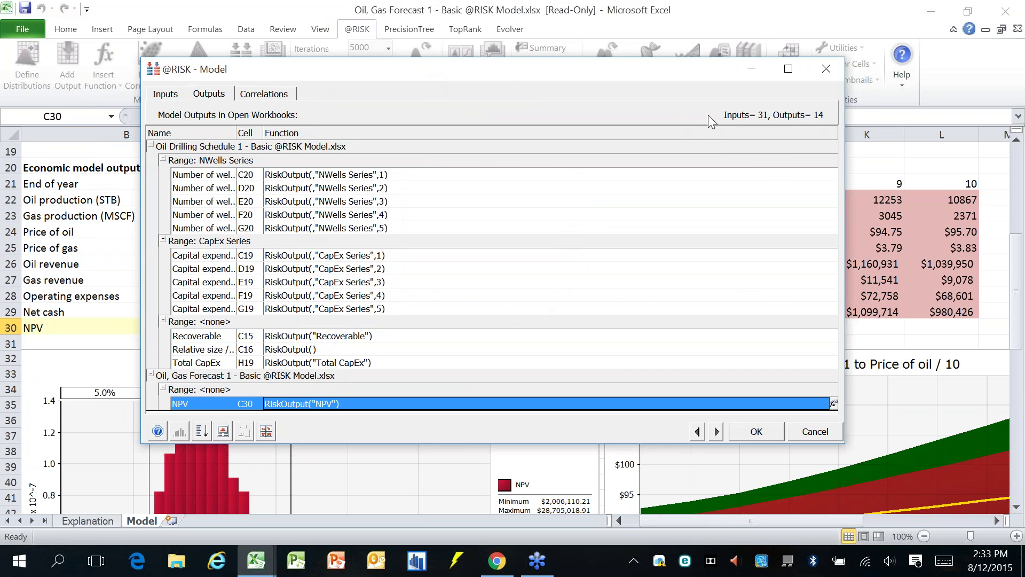
pyautogui.click(837, 431)
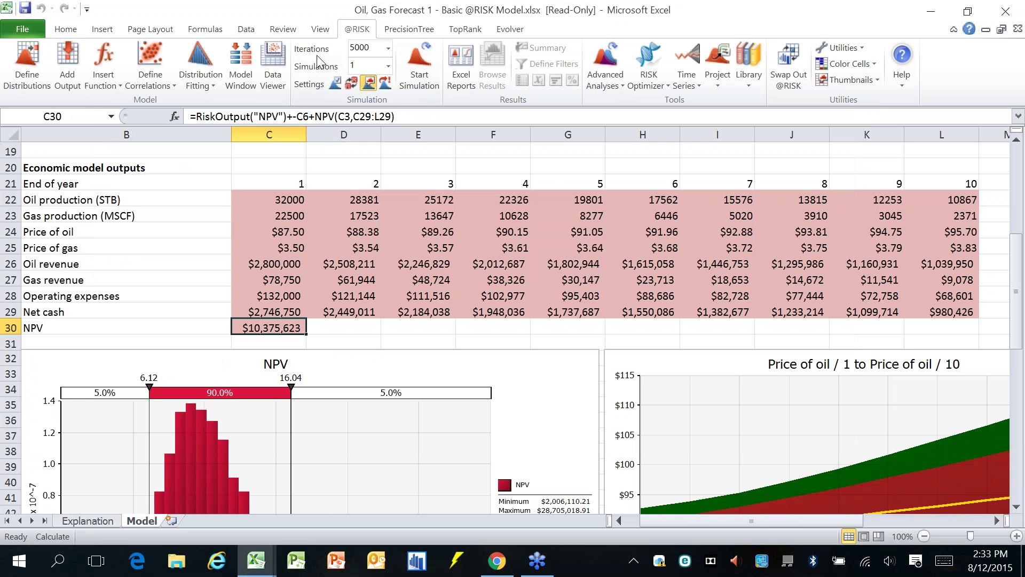
# Step: Review the general and sampling options in the simulation settings and close them without making changes
pyautogui.click(333, 85)
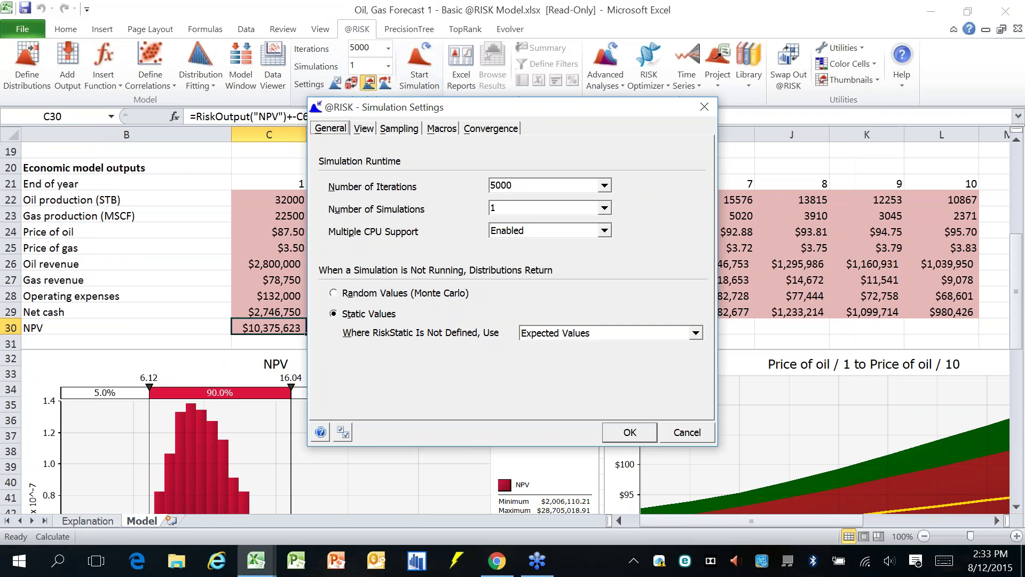
pyautogui.click(405, 129)
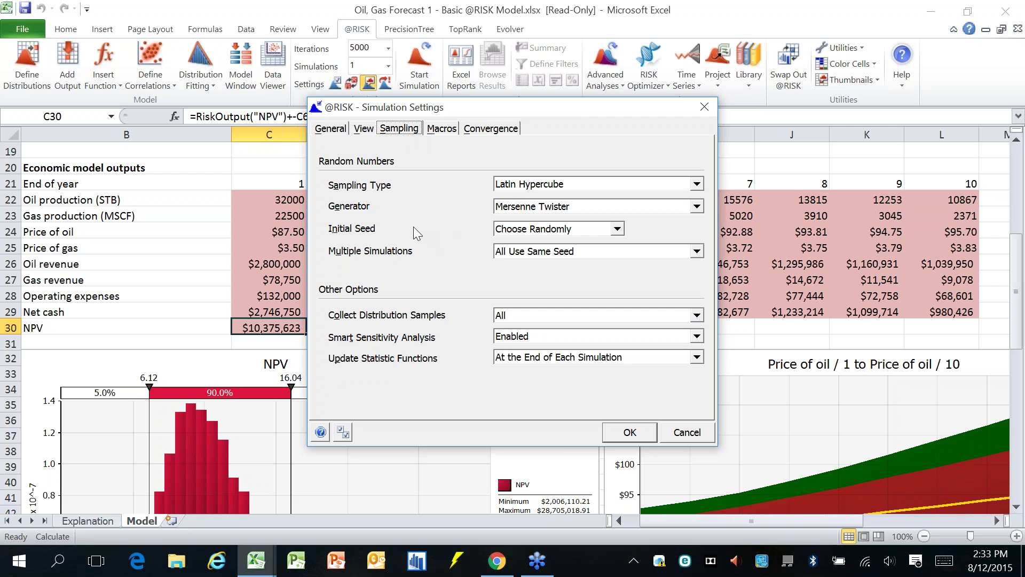
pyautogui.click(688, 433)
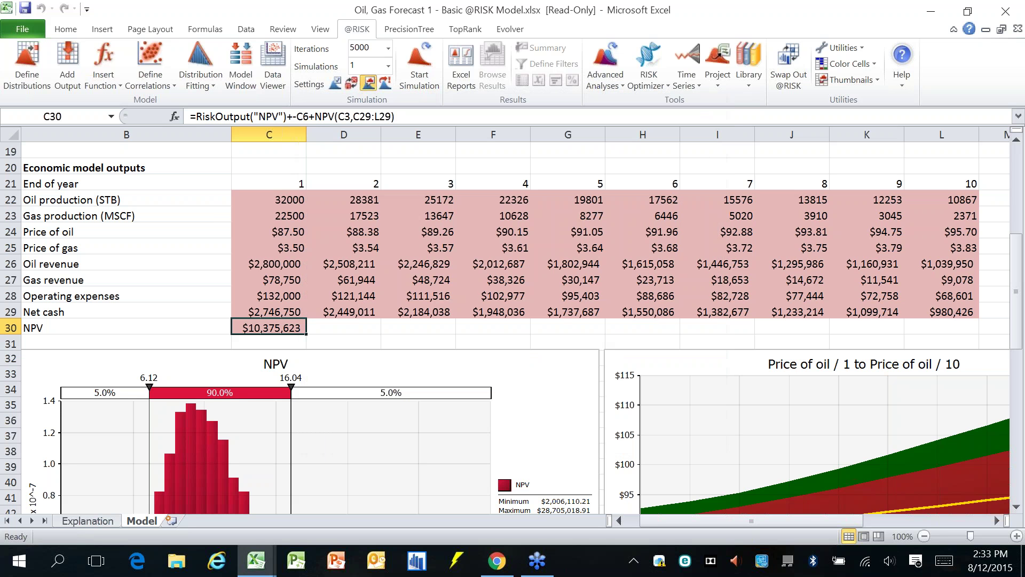
# Step: Close the Oil, Gas Forecast 1 and Oil Drilling Schedule 1 workbooks without saving their changes
pyautogui.click(419, 281)
pyautogui.hotkey('ctrl', 'w')
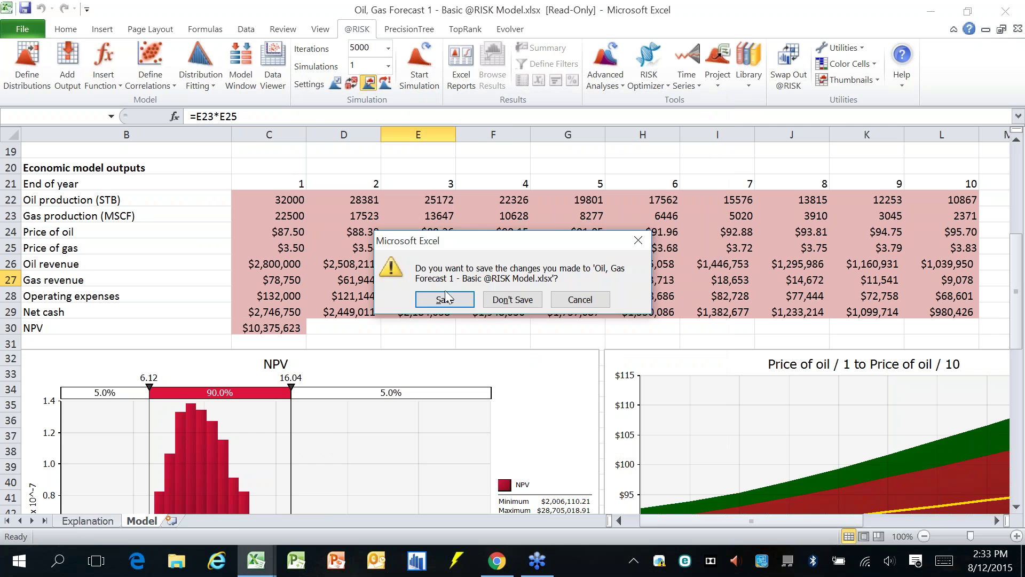
pyautogui.click(529, 303)
pyautogui.click(809, 293)
pyautogui.hotkey('ctrl', 'w')
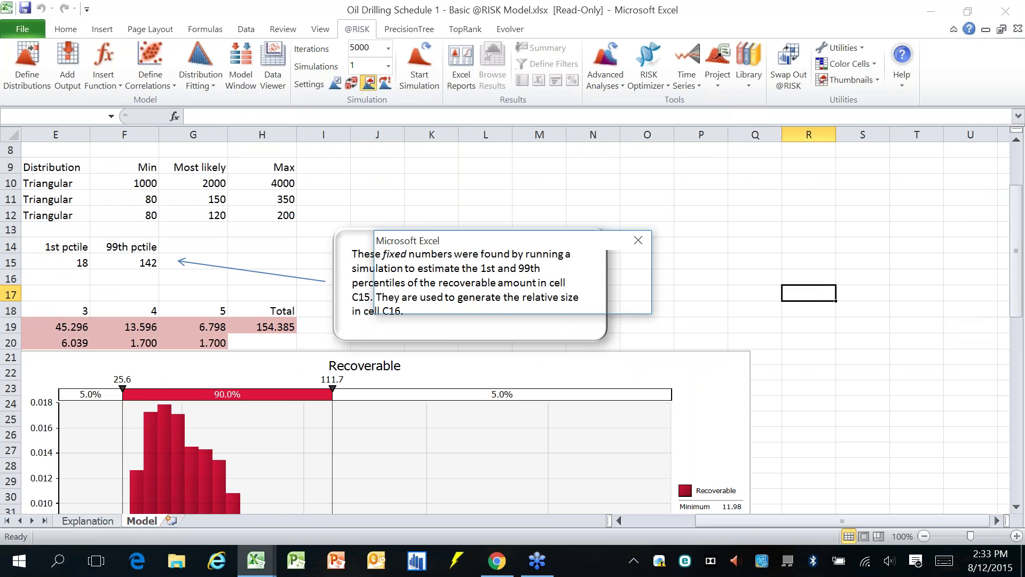
pyautogui.click(512, 300)
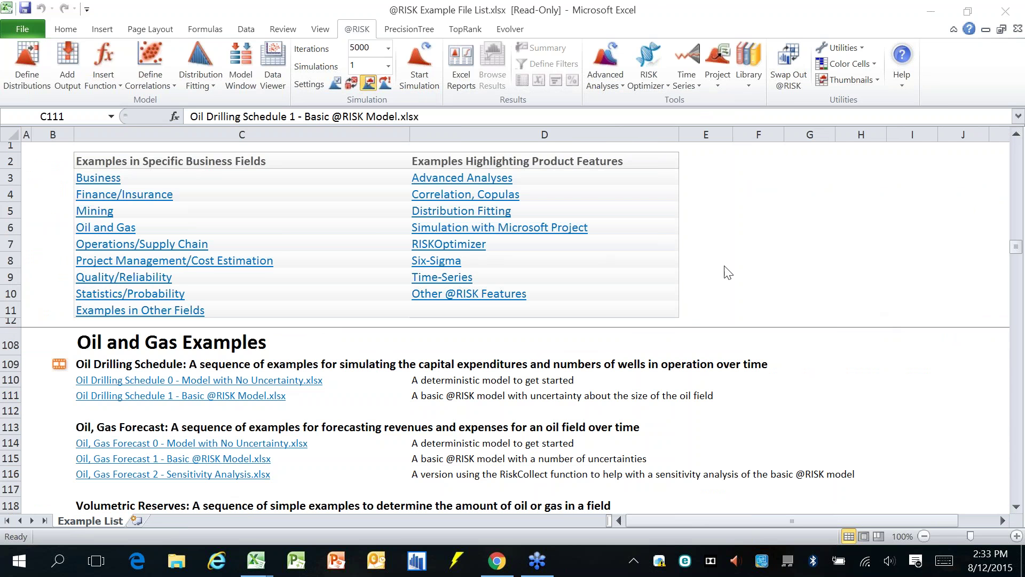
# Step: Show the available Advanced Analyses options
pyautogui.click(610, 80)
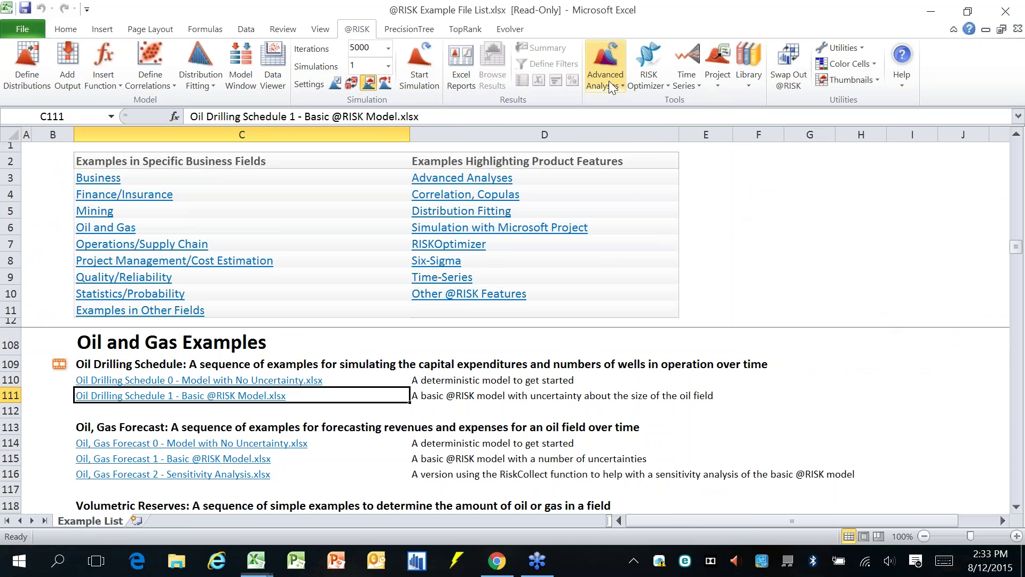
pyautogui.click(610, 81)
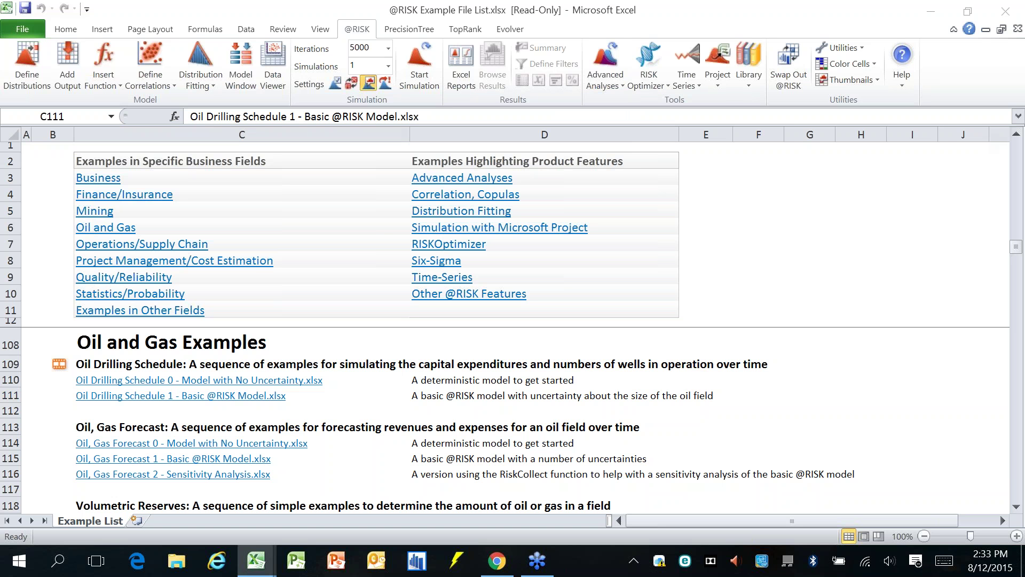
pyautogui.click(606, 85)
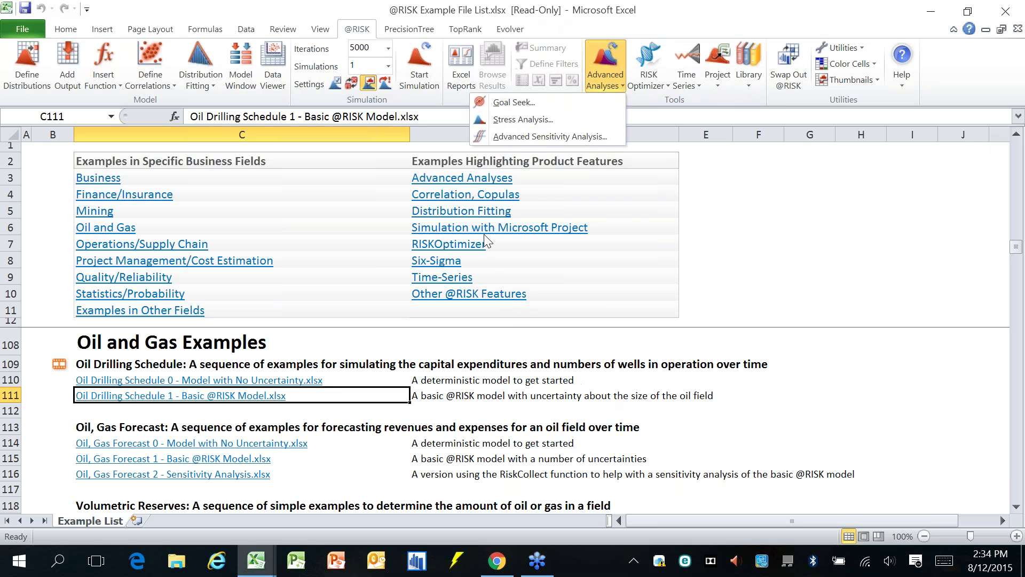
pyautogui.click(491, 180)
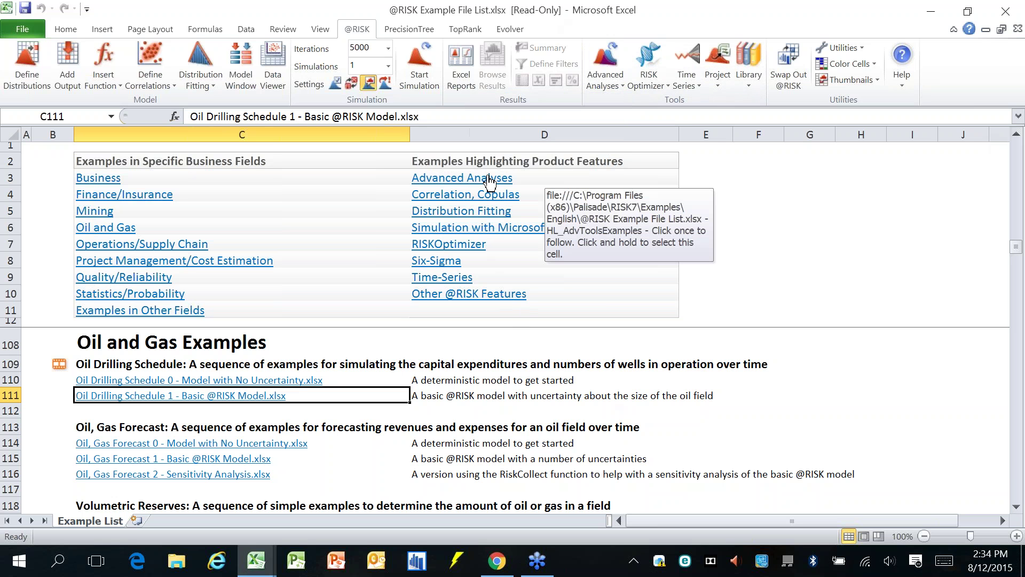
# Step: Go to the Advanced Analyses examples and open Basic Business 4 - Model with Goal Seek.xlsx
pyautogui.click(469, 182)
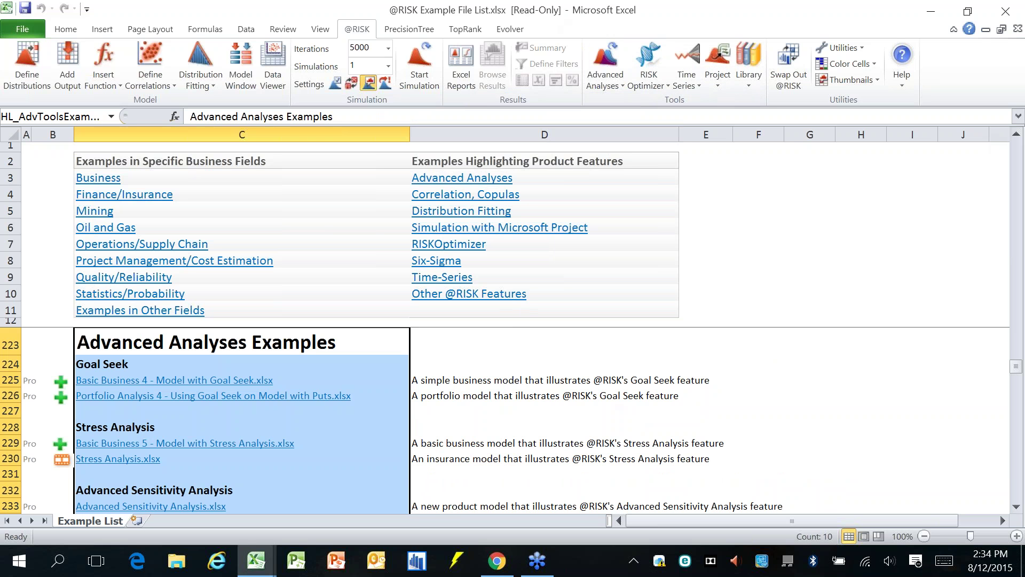
pyautogui.click(527, 426)
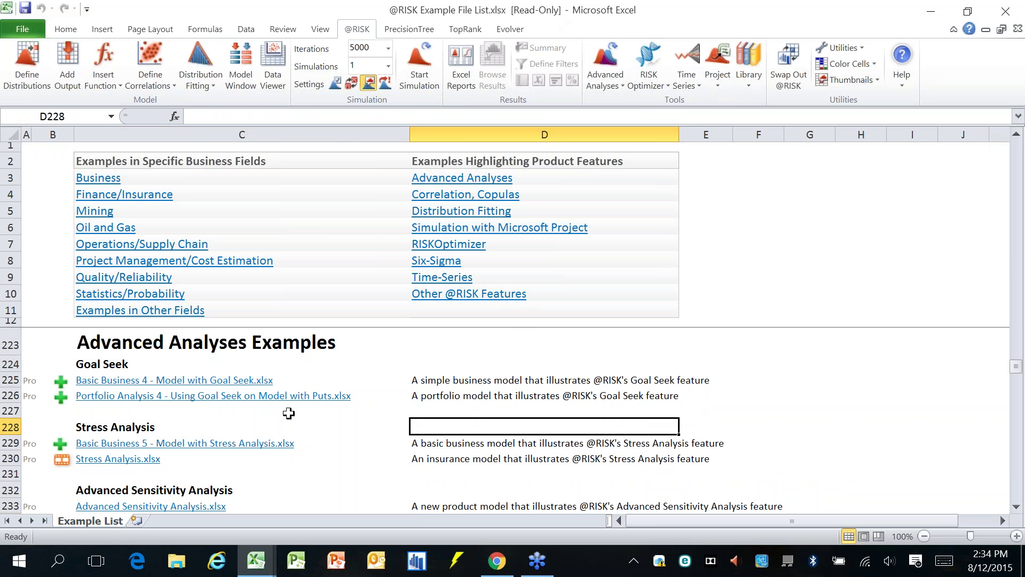
pyautogui.scroll(-1, 288, 414)
pyautogui.scroll(1, 355, 497)
pyautogui.click(196, 380)
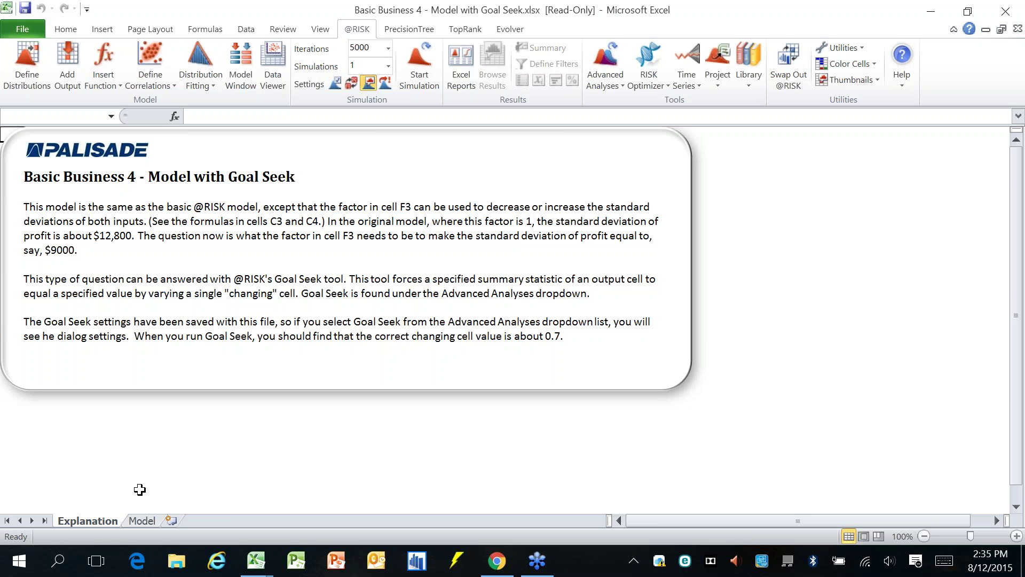
# Step: Show the Model sheet at 130% zoom and examine the Stdev factor cell F3 and the Profit output cell C7
pyautogui.click(142, 519)
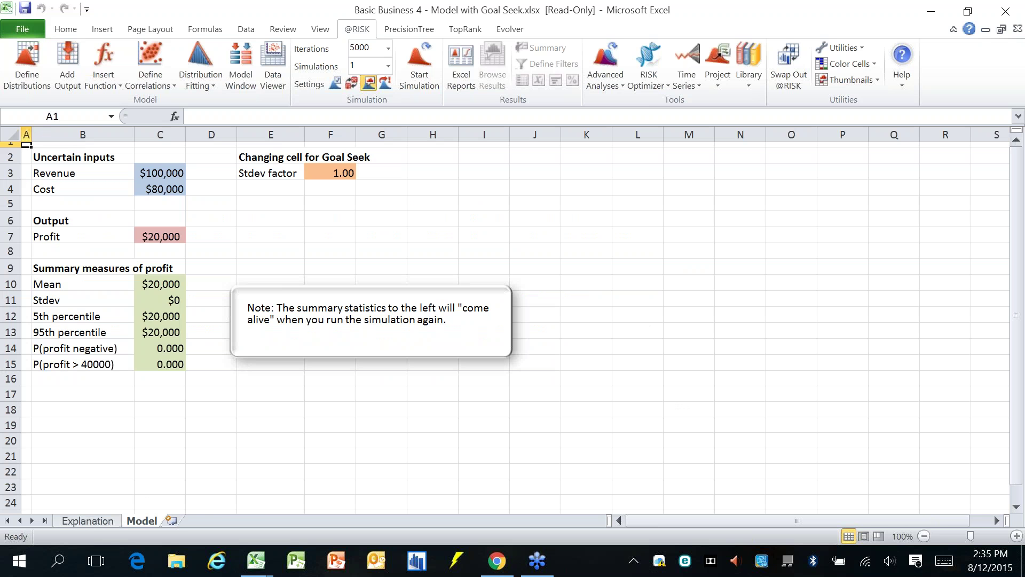
pyautogui.click(298, 237)
pyautogui.scroll(2, 298, 237)
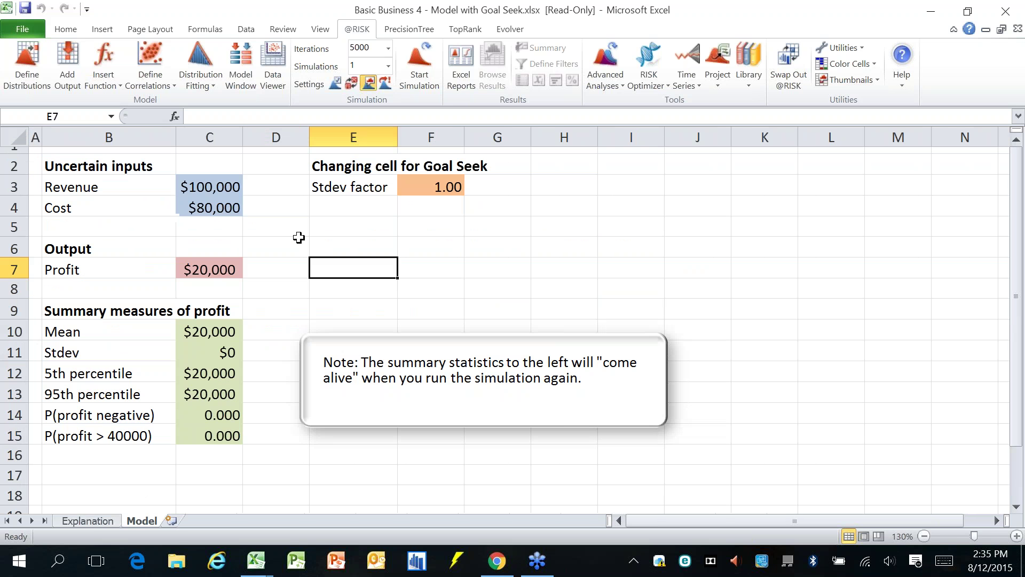
pyautogui.click(415, 186)
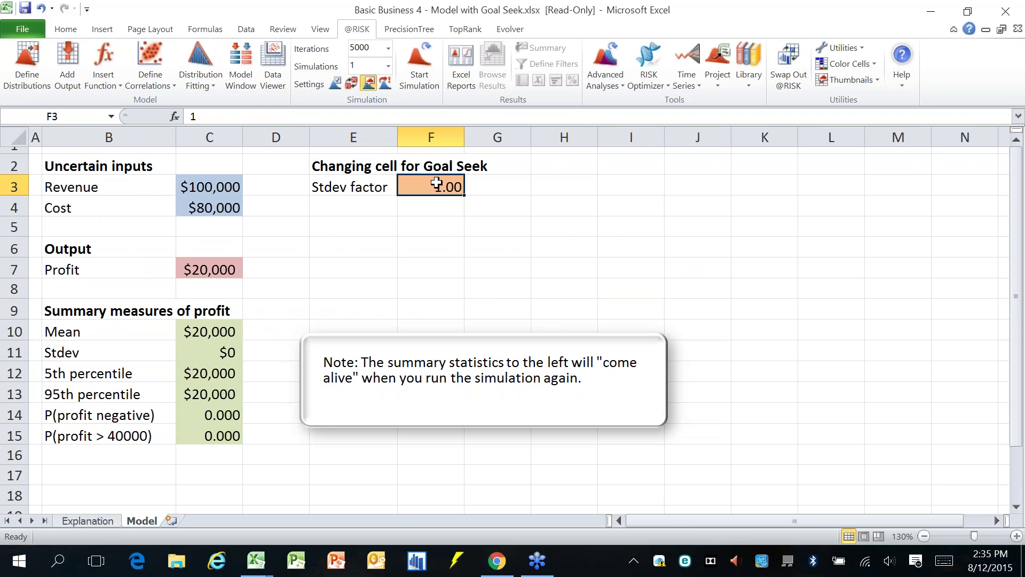
pyautogui.click(210, 267)
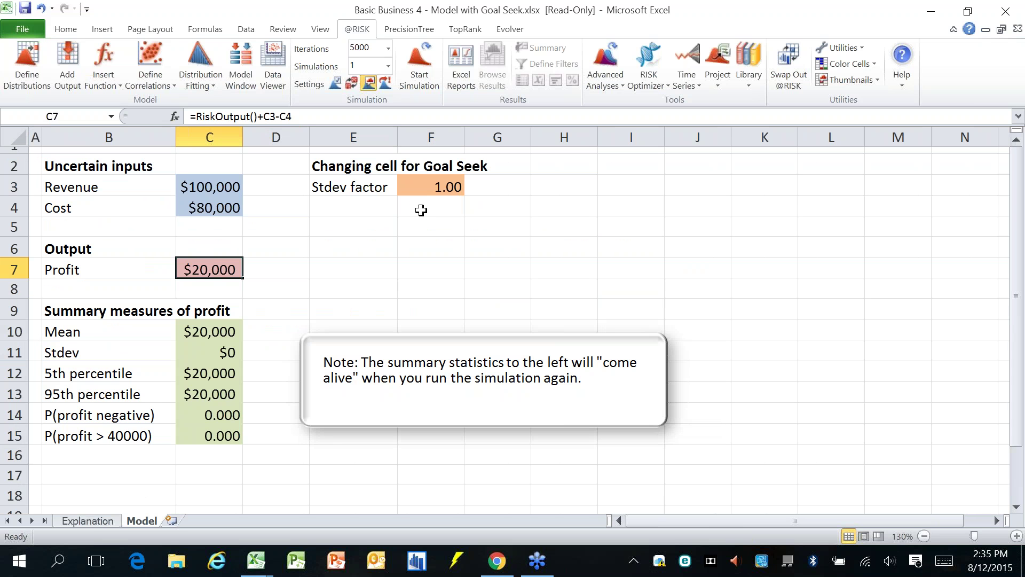
pyautogui.click(425, 187)
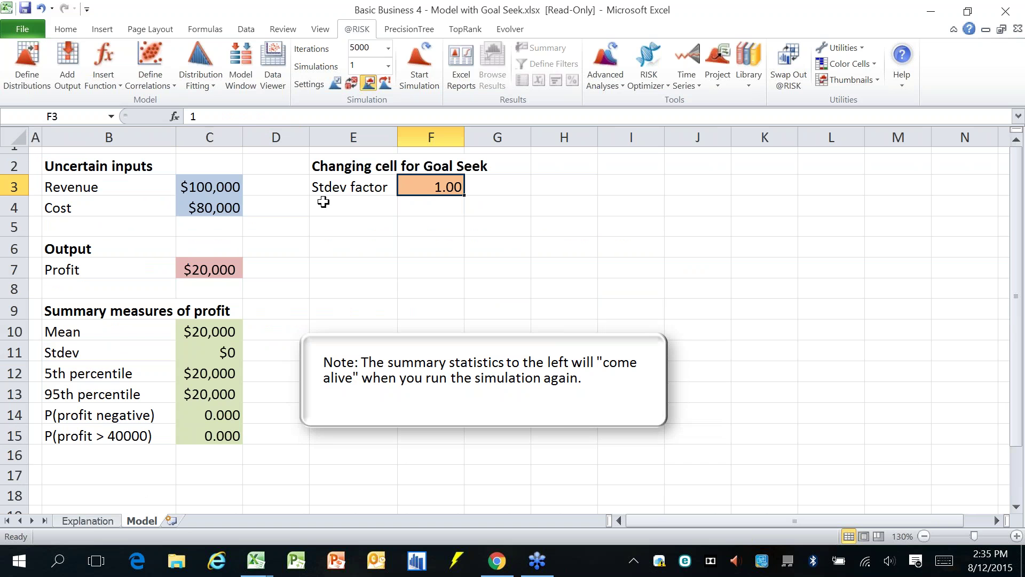
pyautogui.click(217, 267)
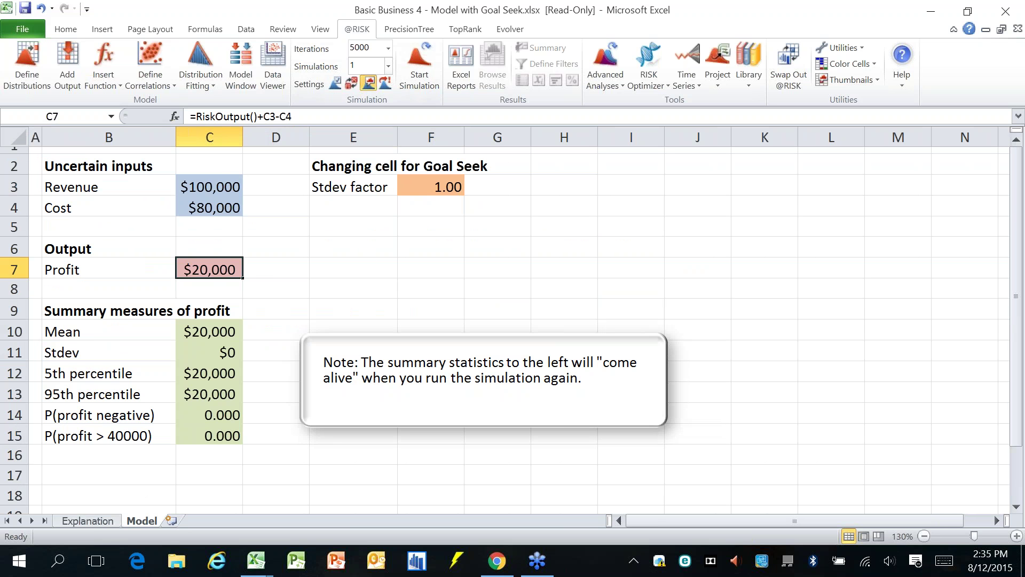
# Step: Set the iterations to 500, run the simulation, and close the Profit results graph
pyautogui.click(387, 48)
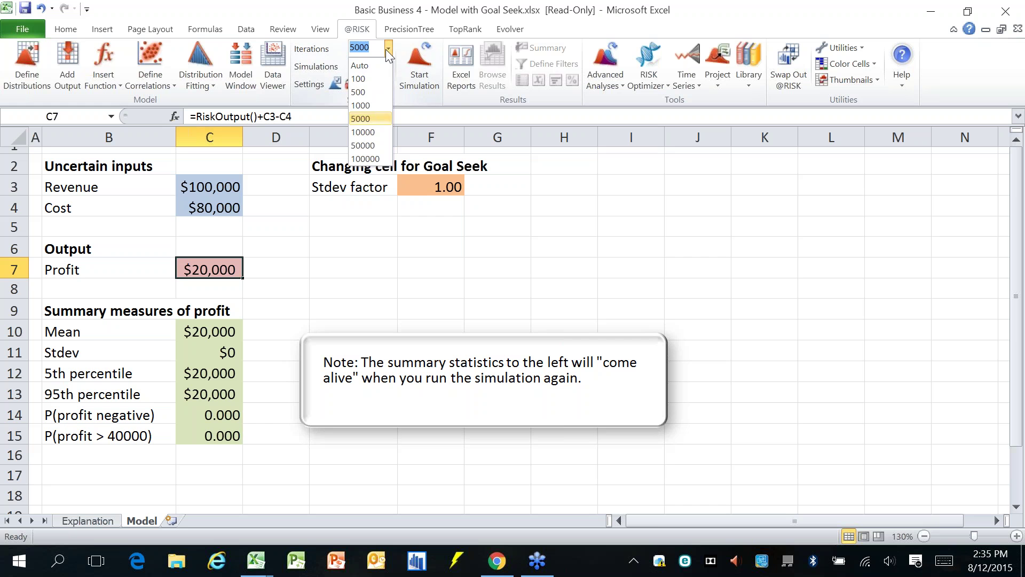
pyautogui.click(377, 89)
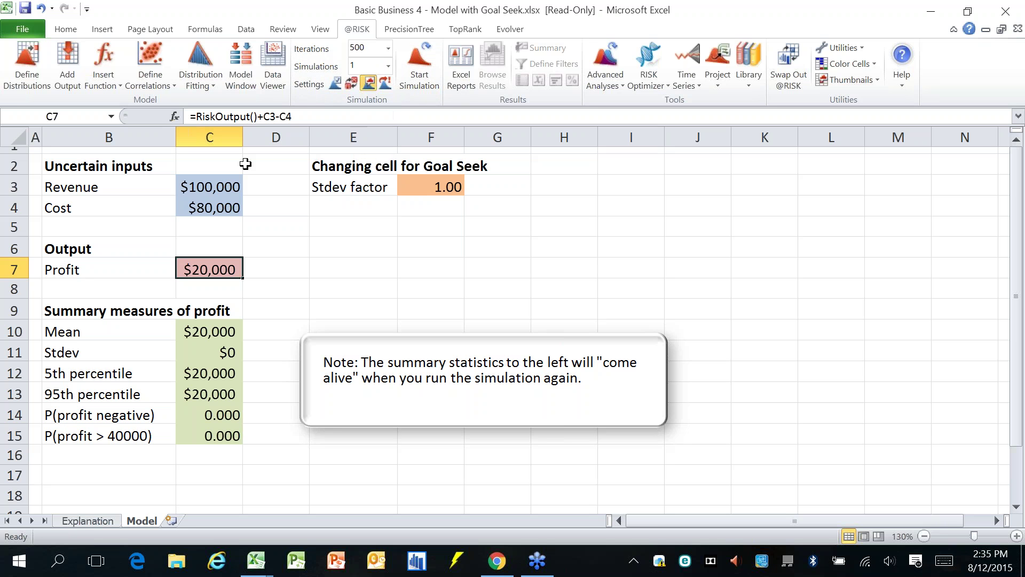
pyautogui.click(420, 75)
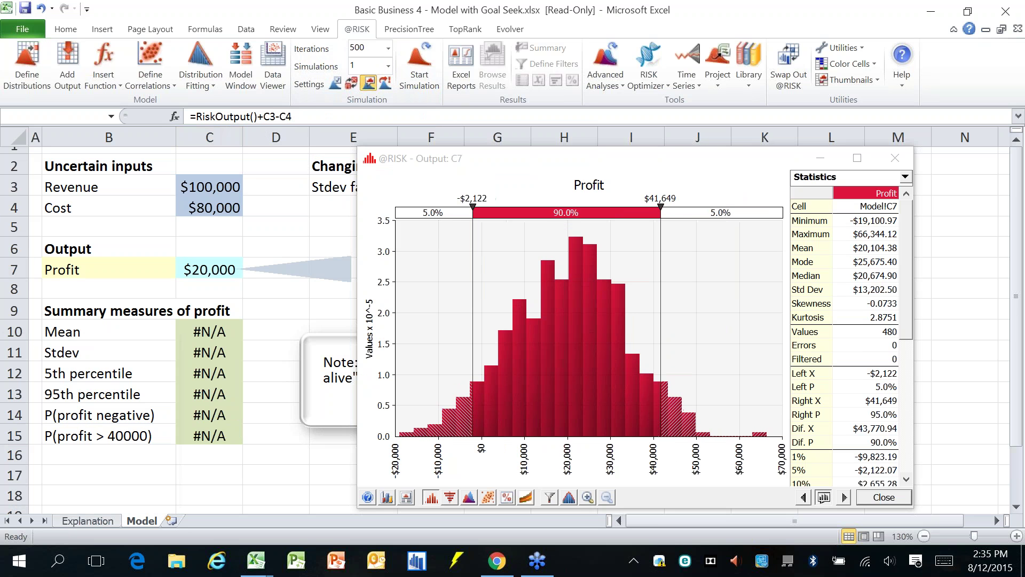
pyautogui.click(470, 162)
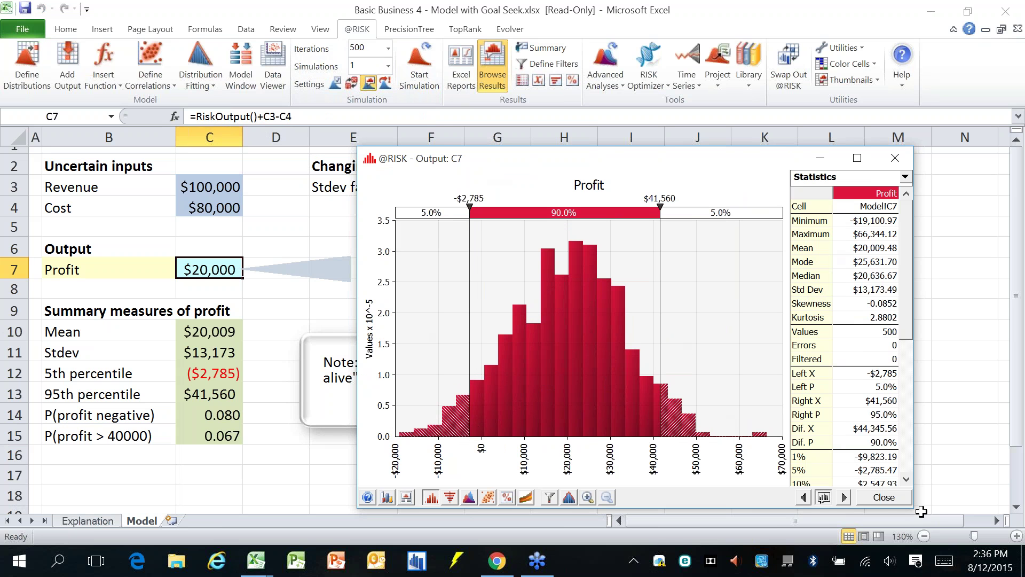
pyautogui.click(897, 497)
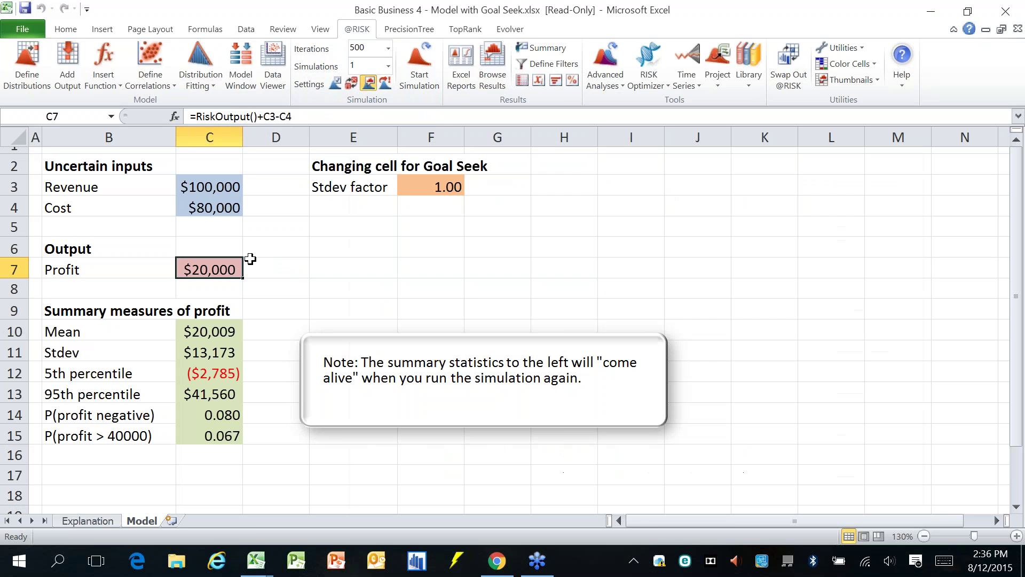
# Step: Examine how the Revenue and Cost formulas in C3 and C4 use the Stdev factor in F3
pyautogui.click(296, 244)
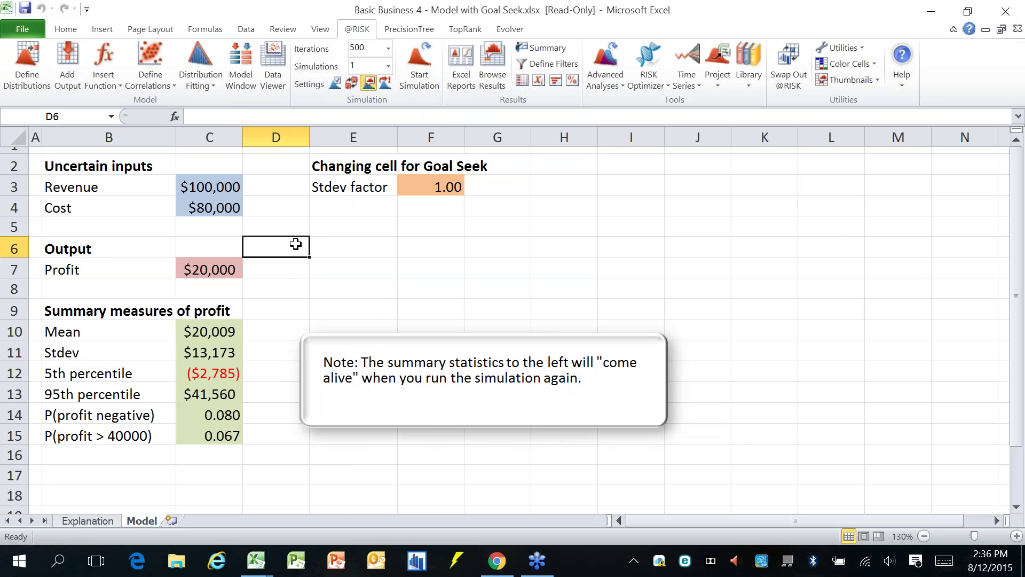
pyautogui.click(220, 195)
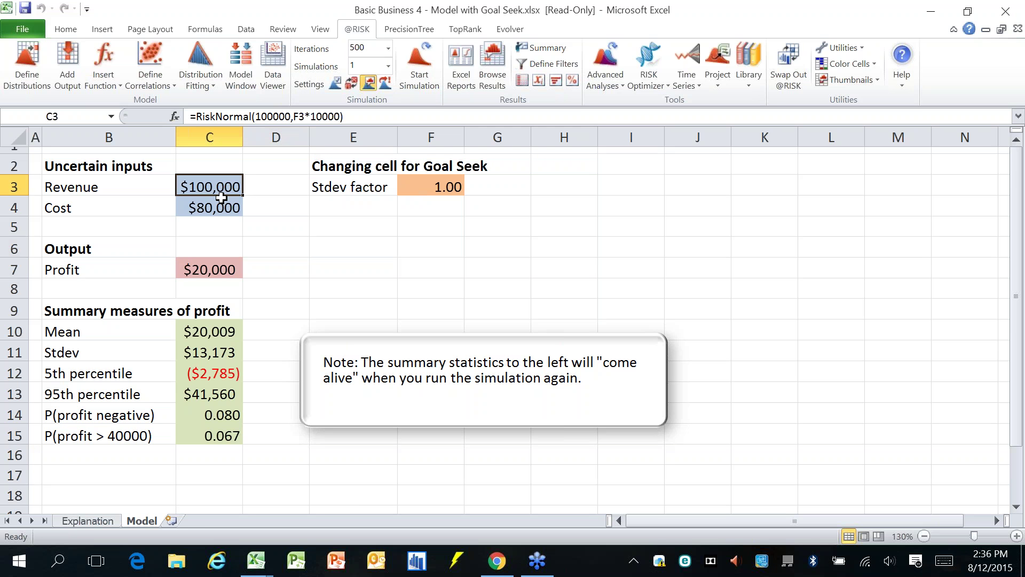
pyautogui.doubleClick(221, 196)
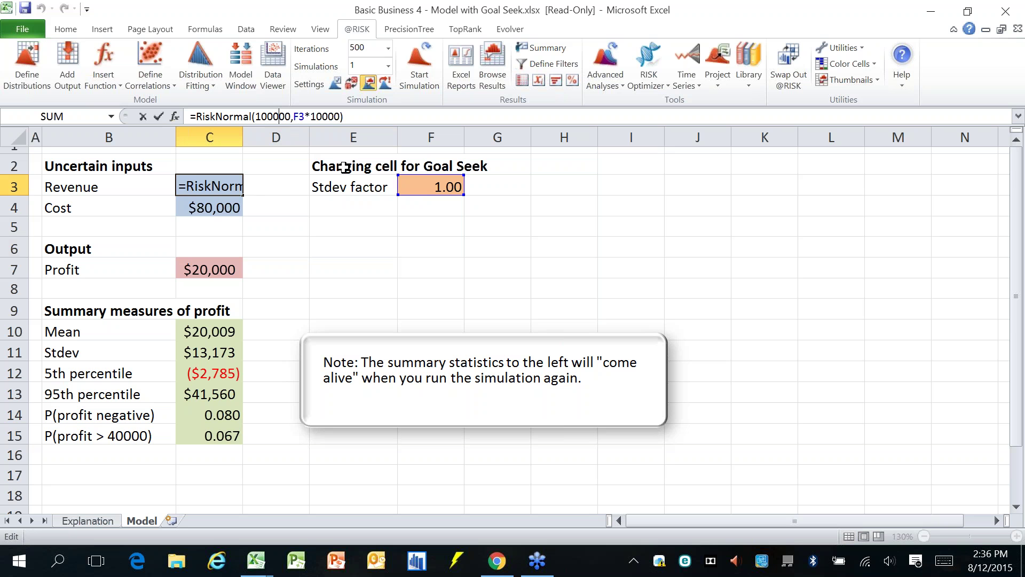
pyautogui.press('Escape')
pyautogui.click(233, 199)
pyautogui.click(298, 116)
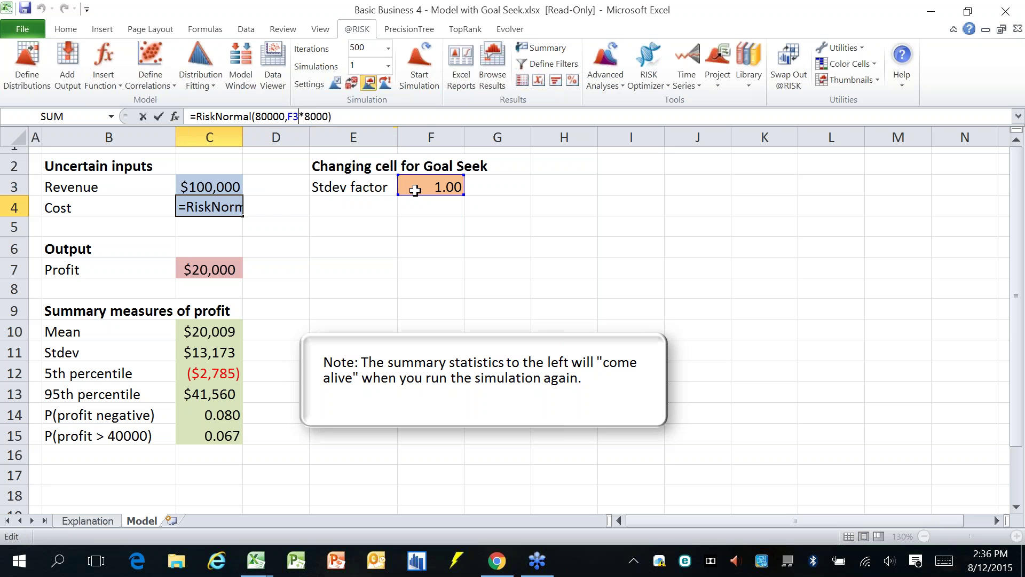
pyautogui.press('Return')
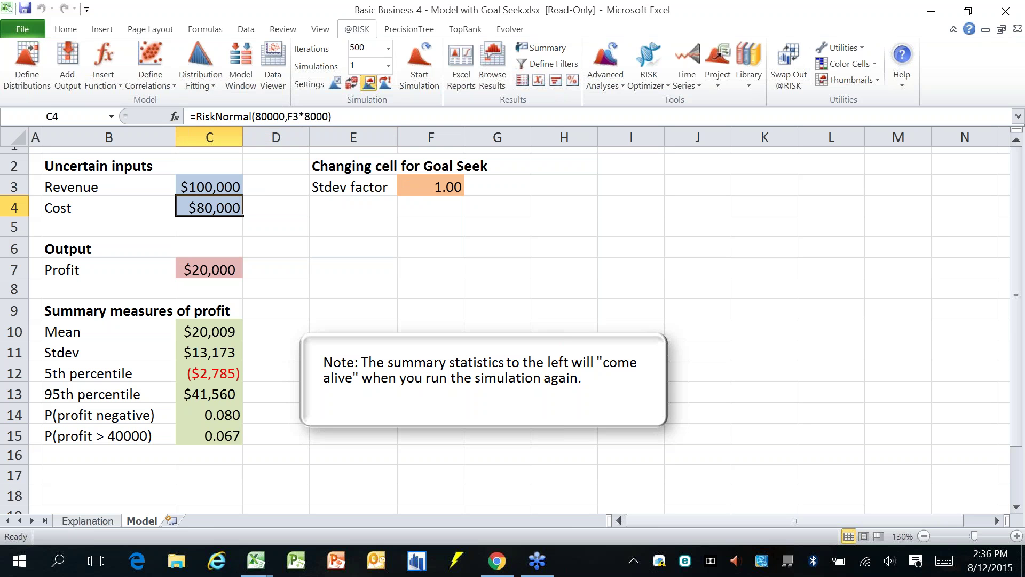
pyautogui.click(416, 189)
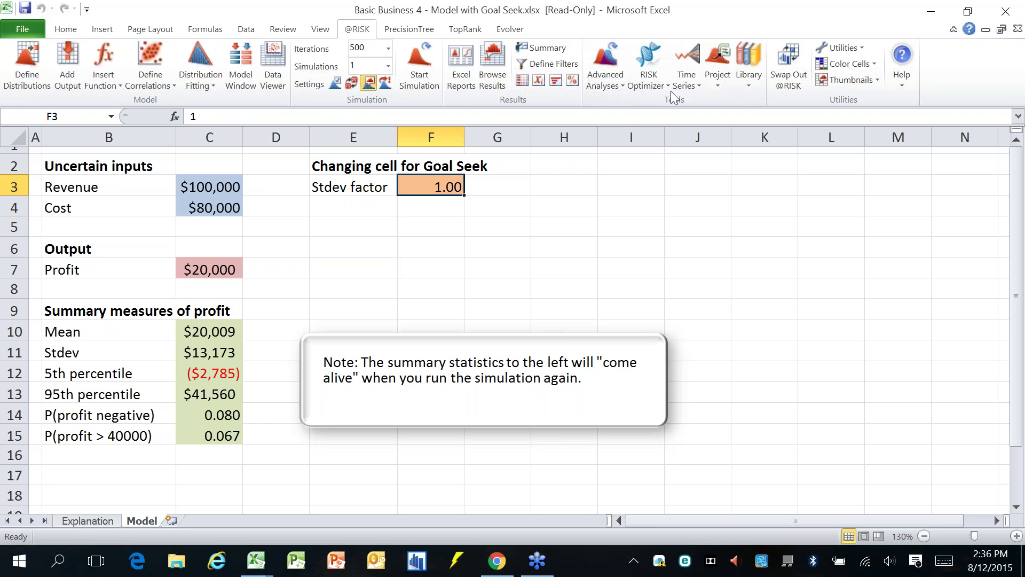
pyautogui.click(606, 77)
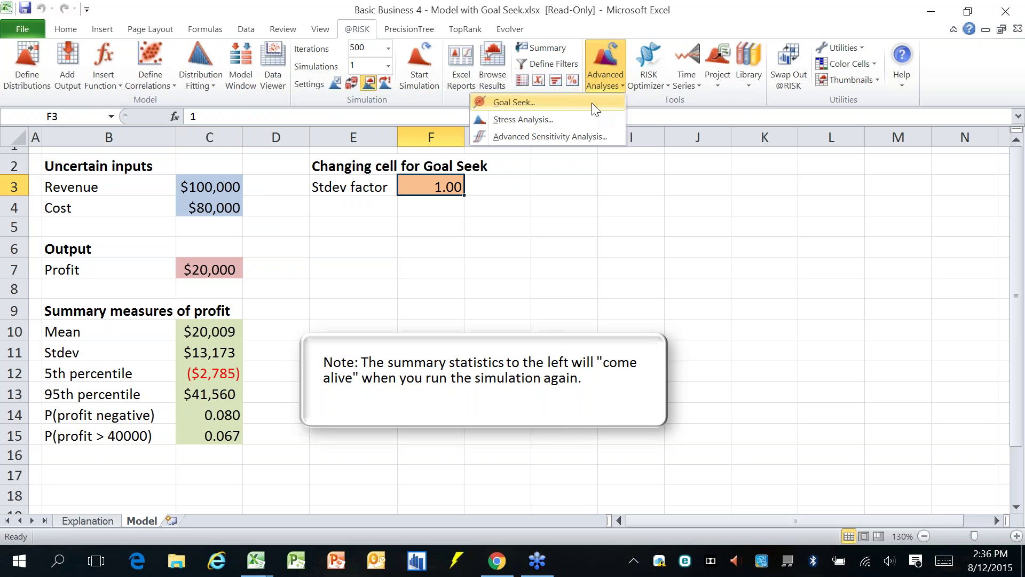
pyautogui.click(550, 102)
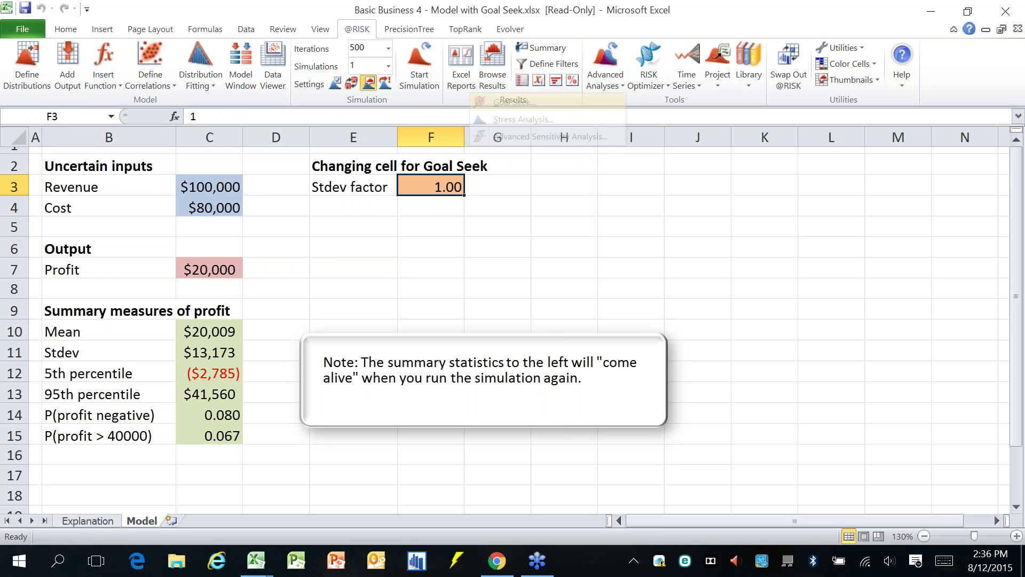
pyautogui.moveTo(461, 181); pyautogui.dragTo(632, 173)
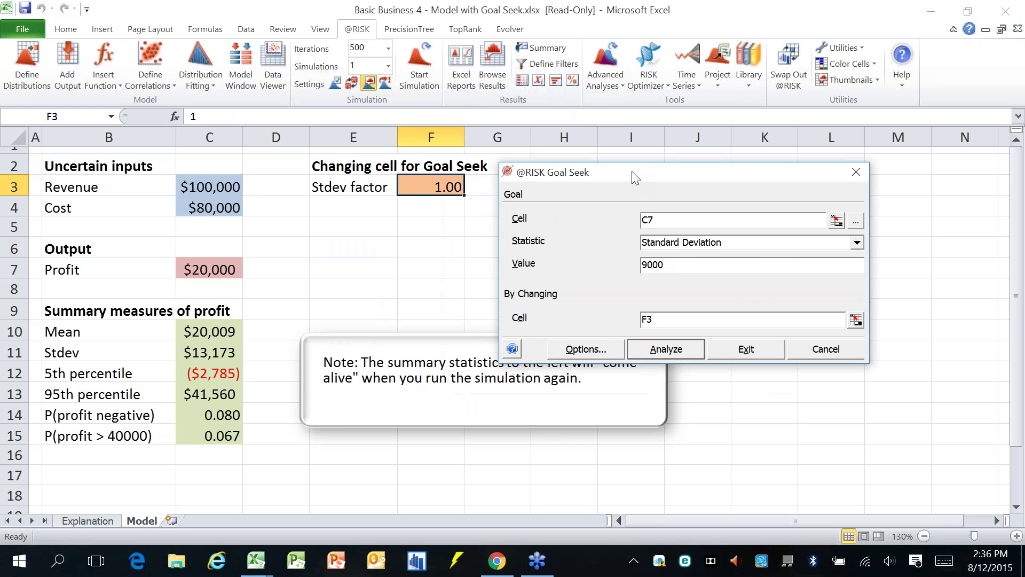
pyautogui.click(836, 220)
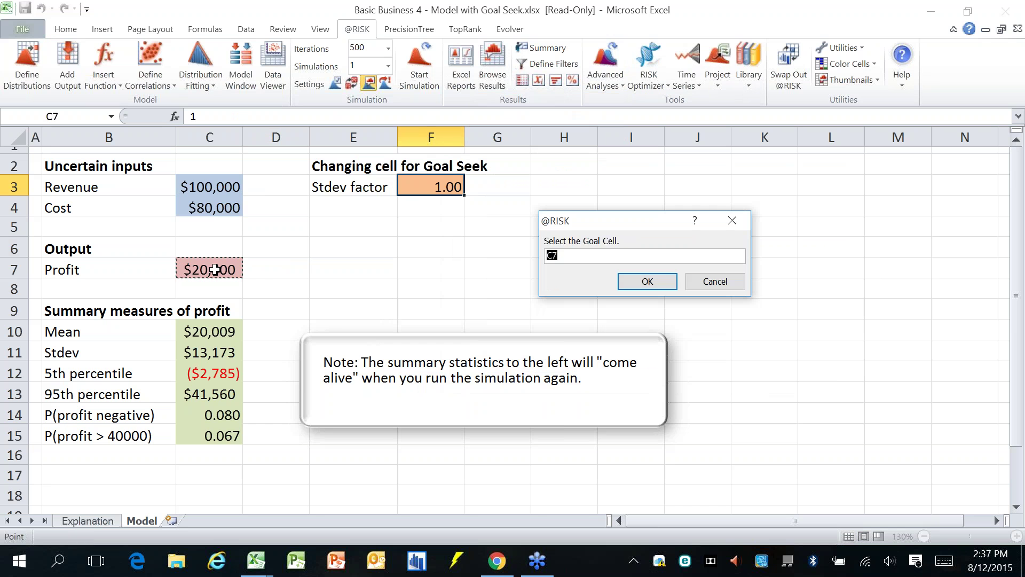
pyautogui.click(648, 281)
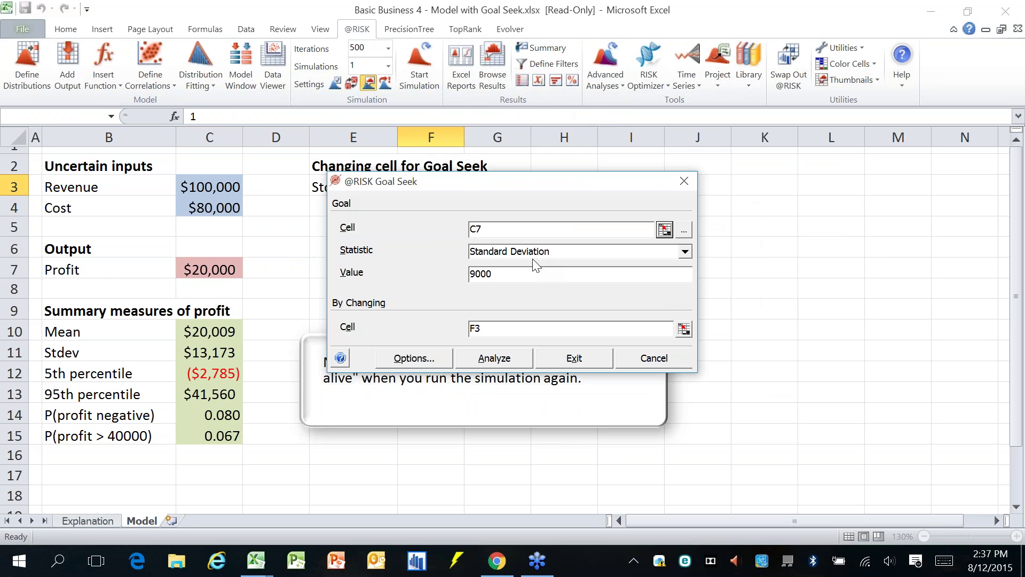
# Step: Choose Standard Deviation as the Goal Seek statistic and the Stdev factor F3 as the changing cell
pyautogui.click(684, 251)
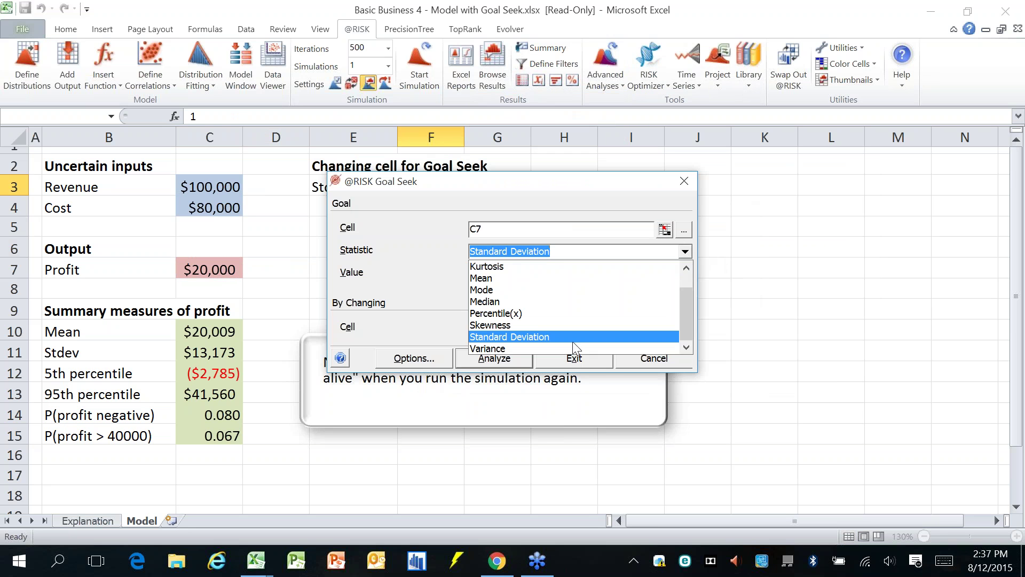
pyautogui.click(548, 335)
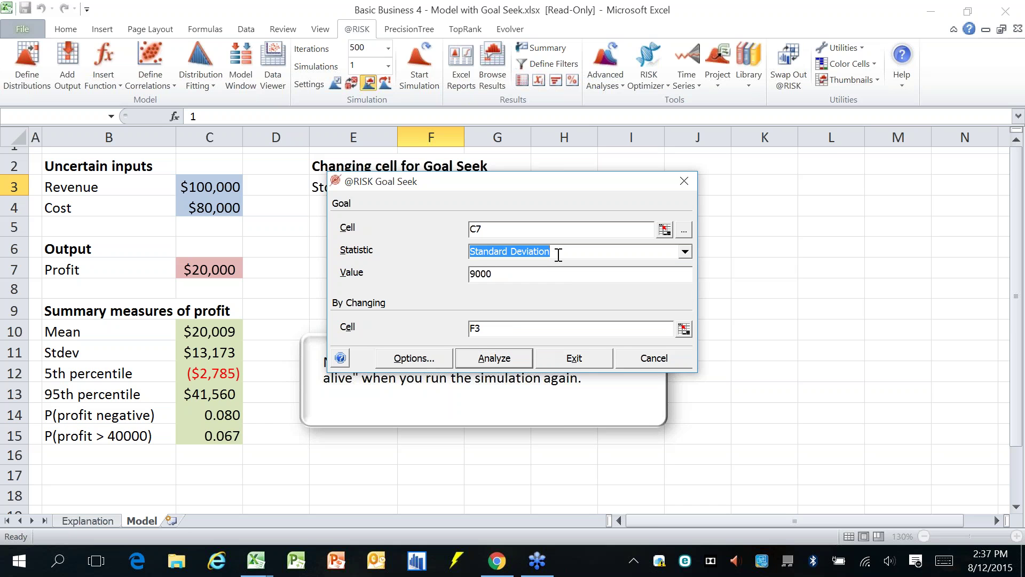
pyautogui.click(545, 274)
pyautogui.moveTo(533, 184); pyautogui.dragTo(692, 123)
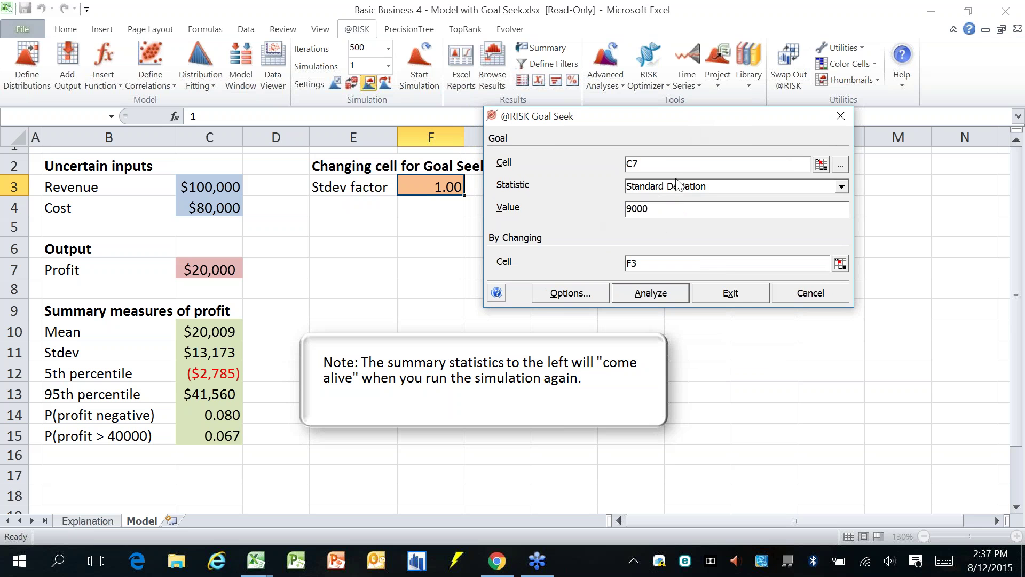
pyautogui.click(840, 263)
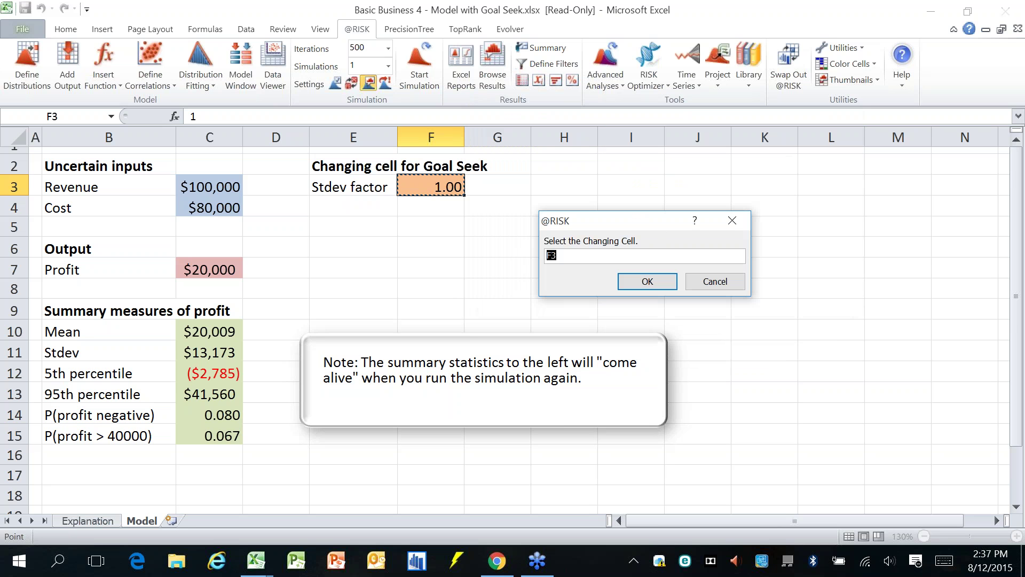
pyautogui.click(652, 286)
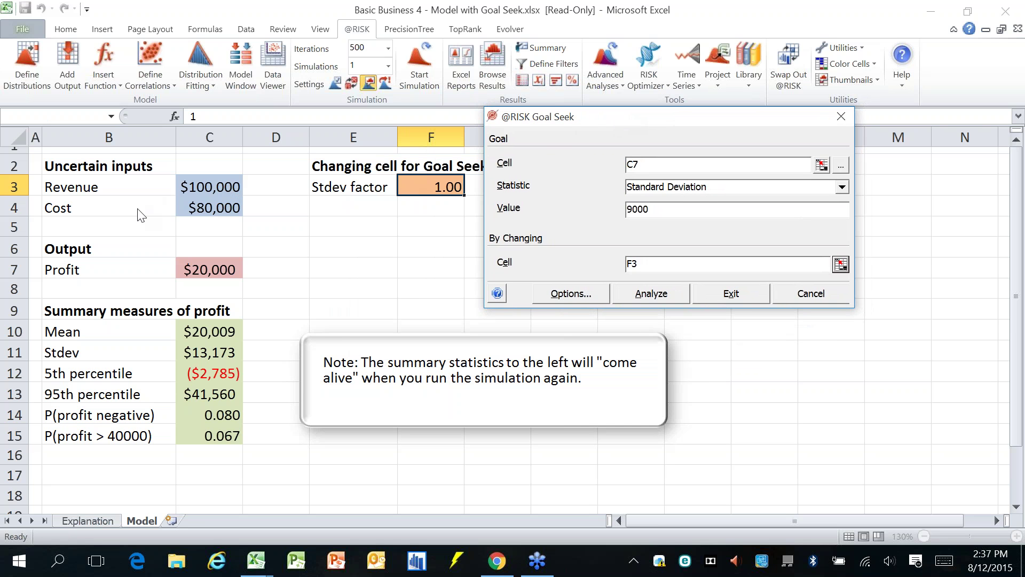
# Step: Turn off generating complete simulation results for the solution in the Goal Seek options and accept them
pyautogui.click(577, 293)
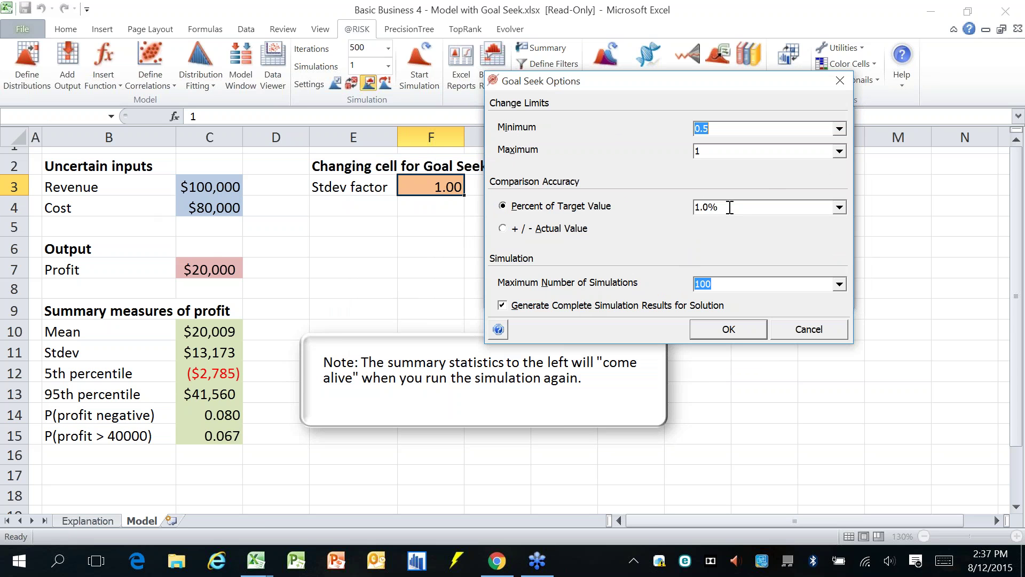
pyautogui.click(646, 304)
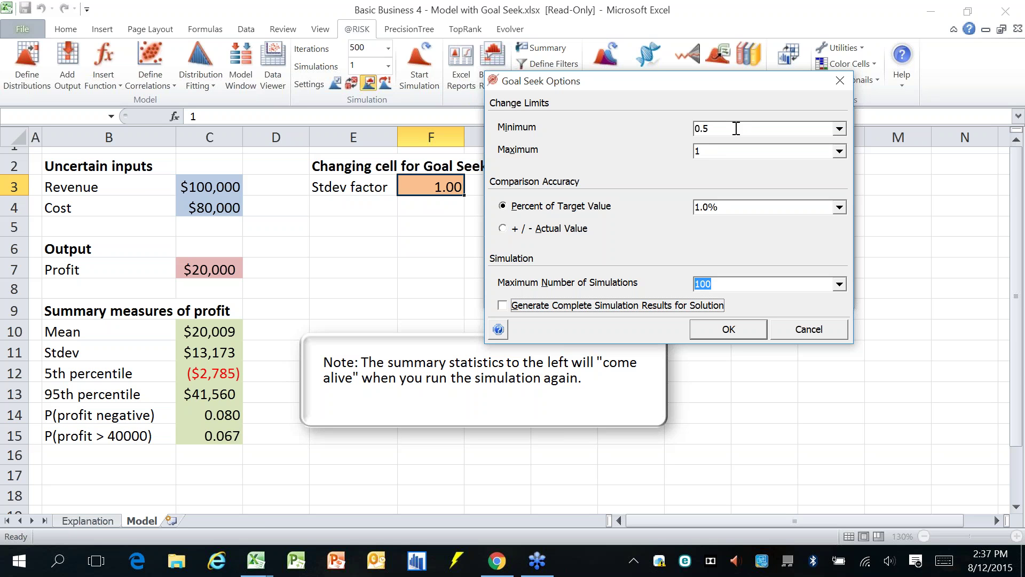
pyautogui.click(728, 323)
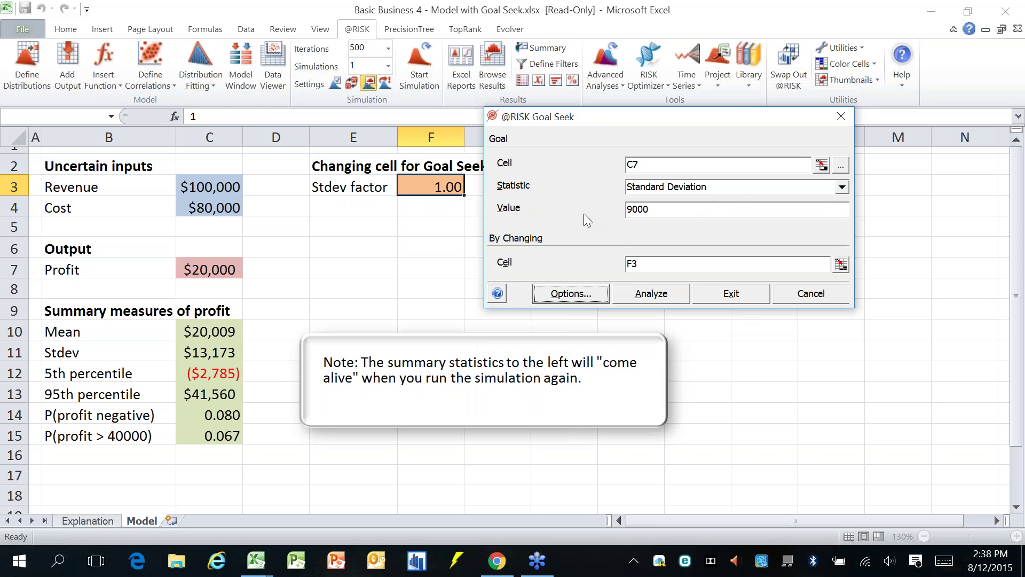
# Step: Save and reopen the Goal Seek settings, run the analysis for a profit standard deviation of 9000, and update F3 with the solution
pyautogui.click(731, 293)
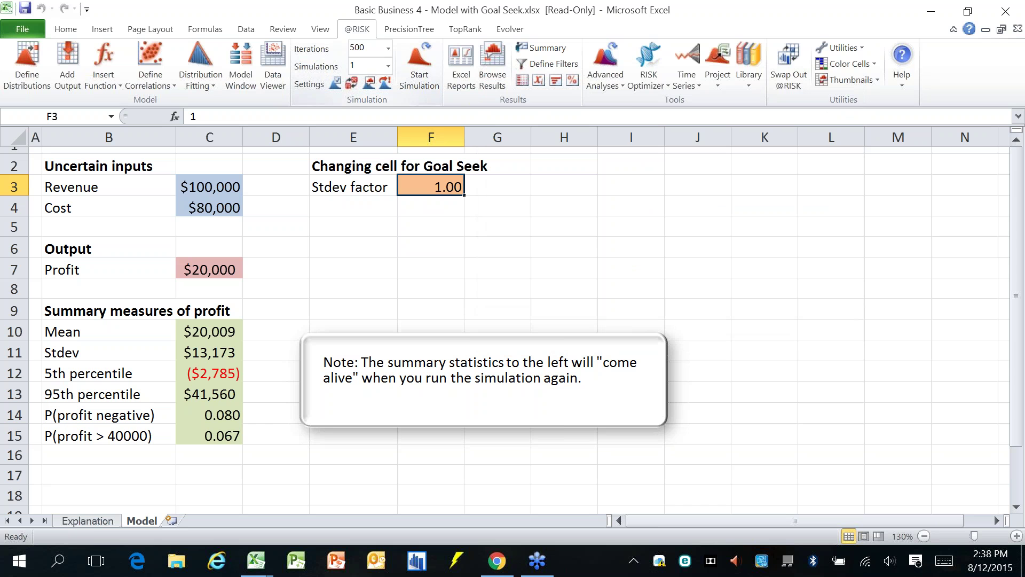
pyautogui.click(603, 86)
pyautogui.click(593, 100)
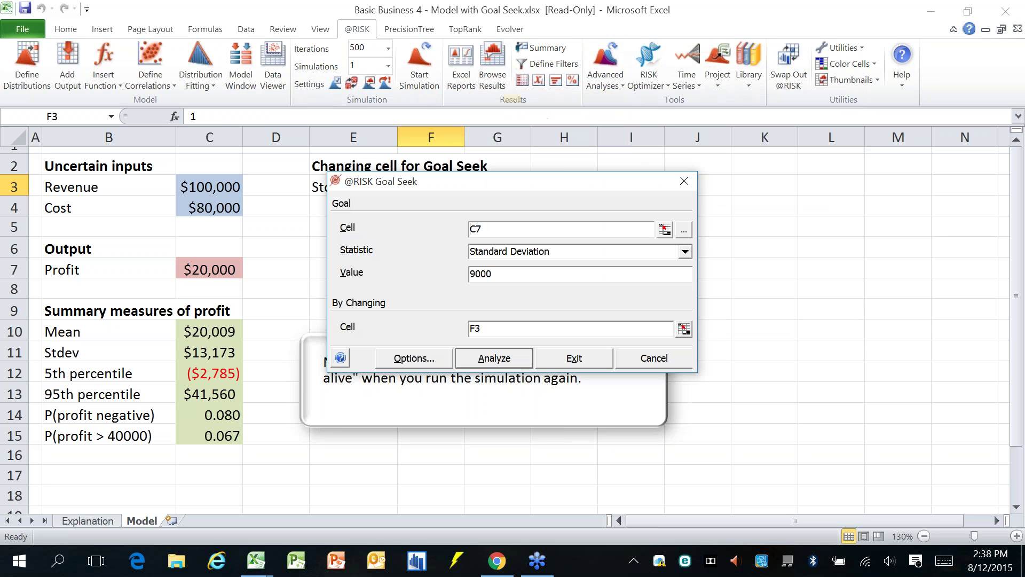
pyautogui.click(496, 359)
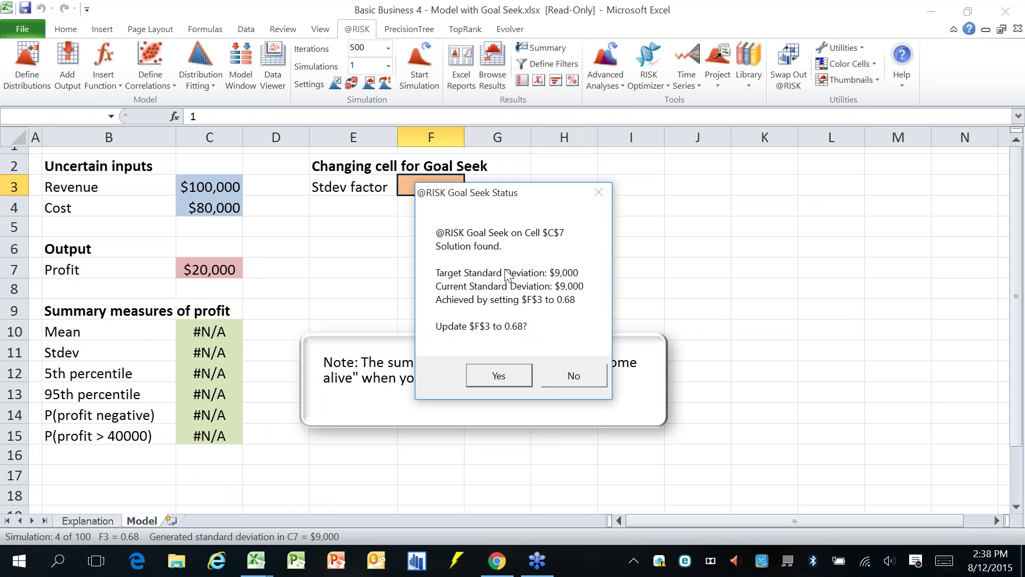
pyautogui.moveTo(512, 198); pyautogui.dragTo(580, 179)
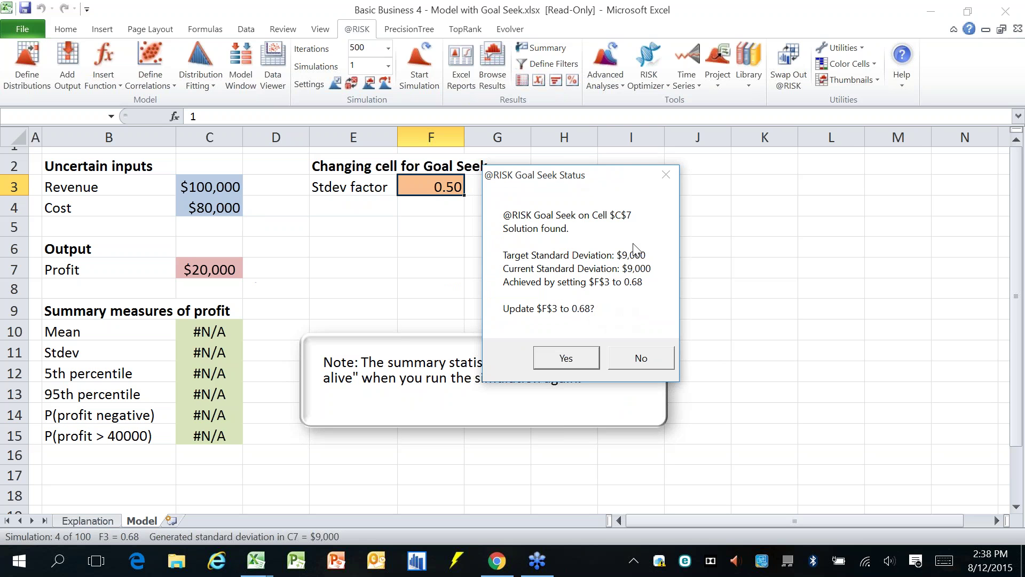
pyautogui.click(575, 358)
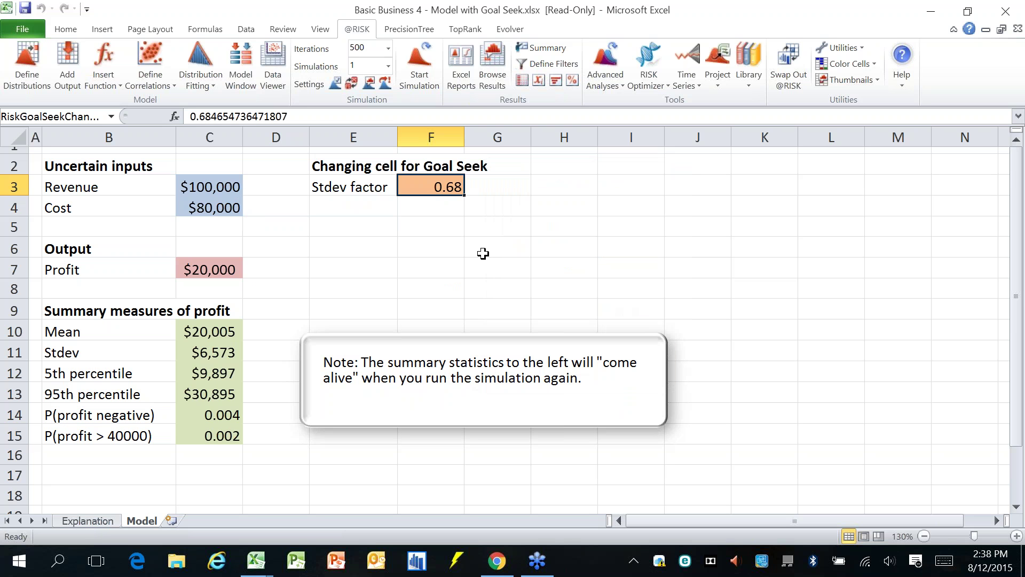
# Step: Review the Stdev factor F3 and the Profit output C7, and close the Basic Business 4 workbook without saving
pyautogui.click(441, 224)
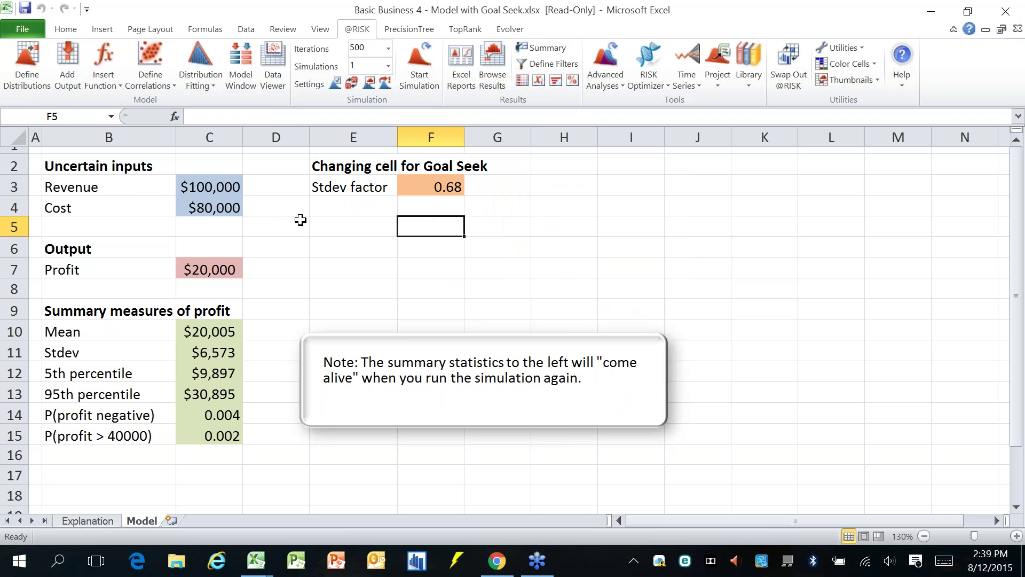
pyautogui.click(415, 186)
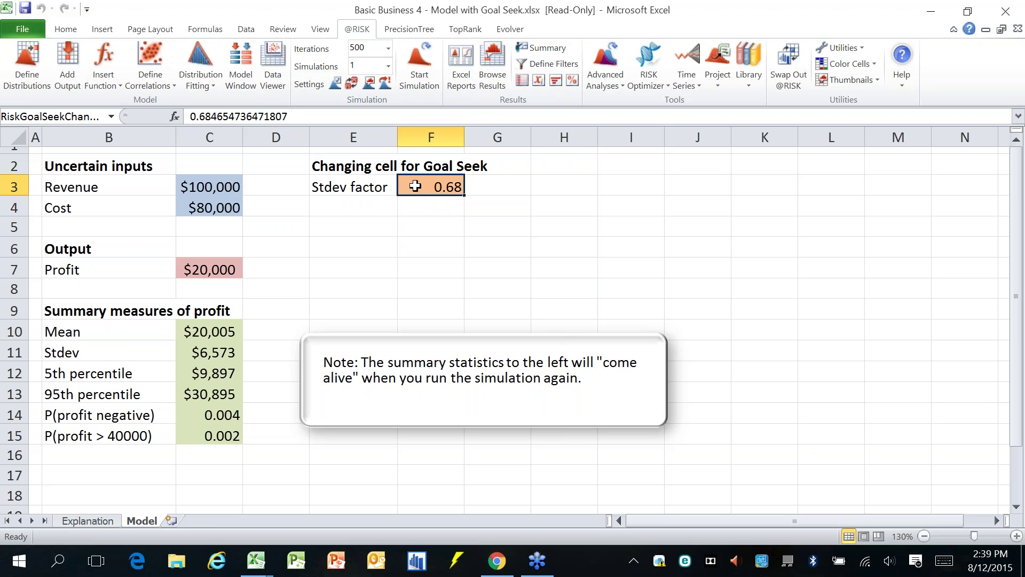
pyautogui.click(209, 269)
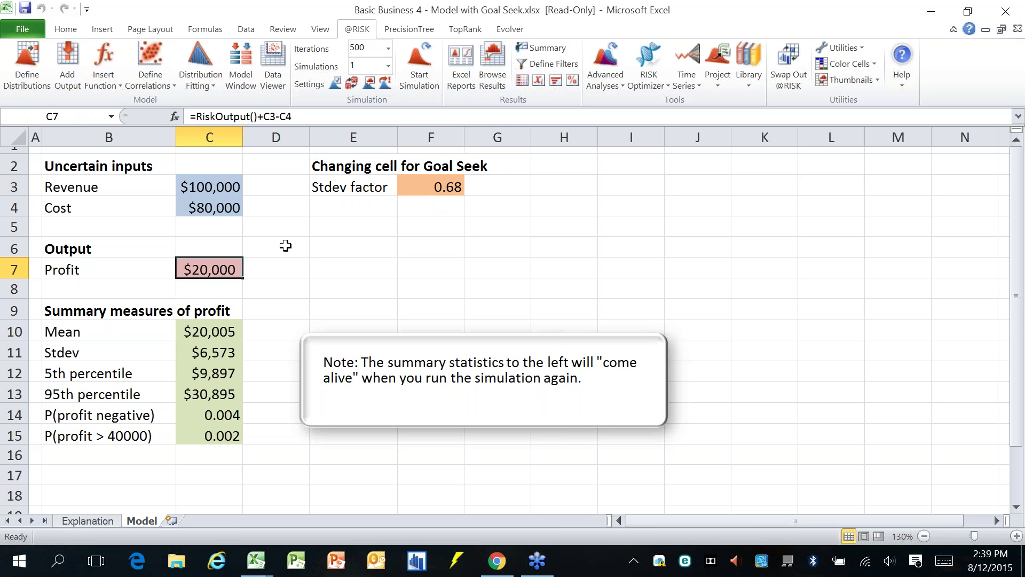
pyautogui.click(430, 188)
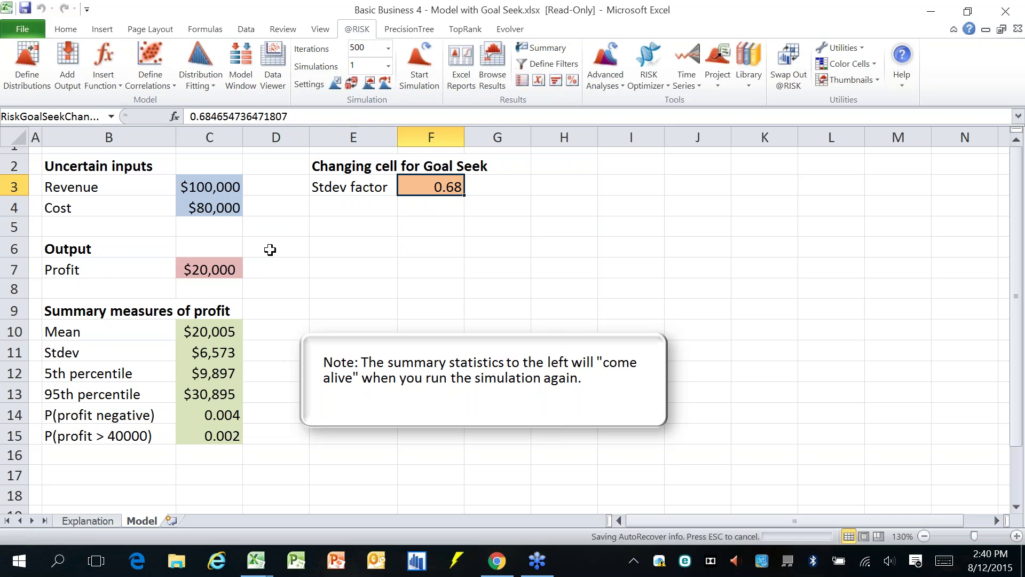
pyautogui.click(331, 226)
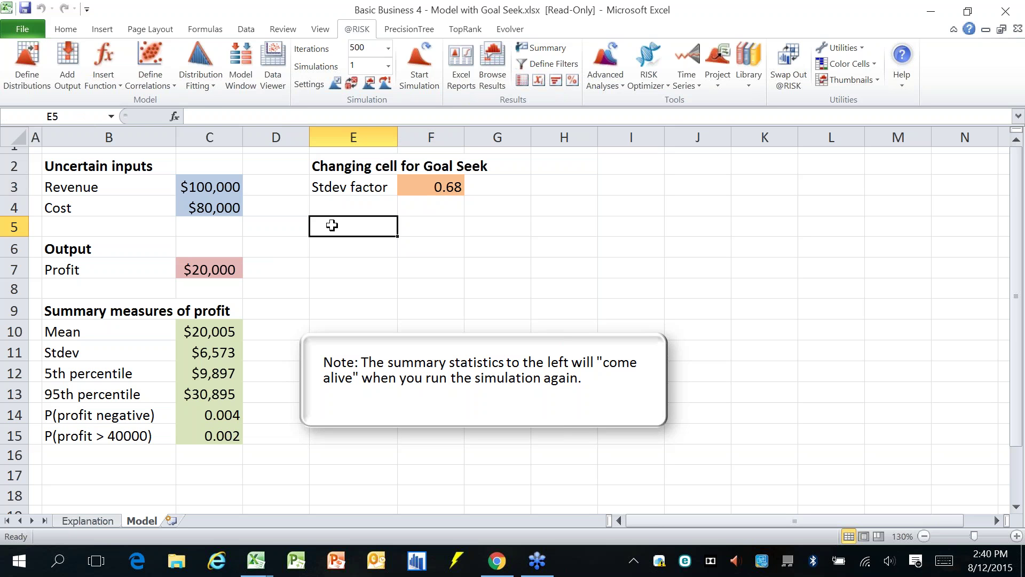
pyautogui.hotkey('ctrl', 'w')
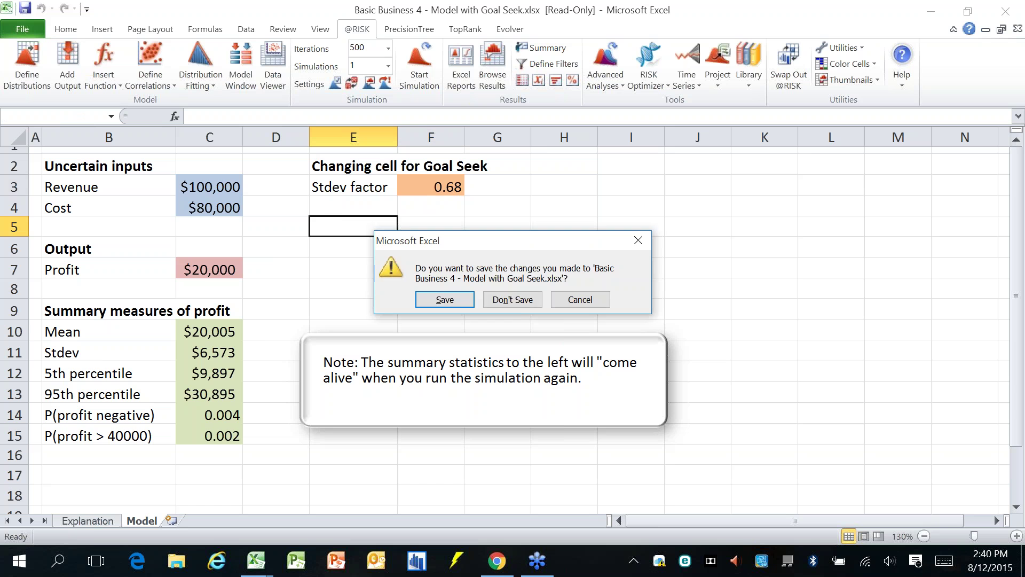
pyautogui.click(512, 301)
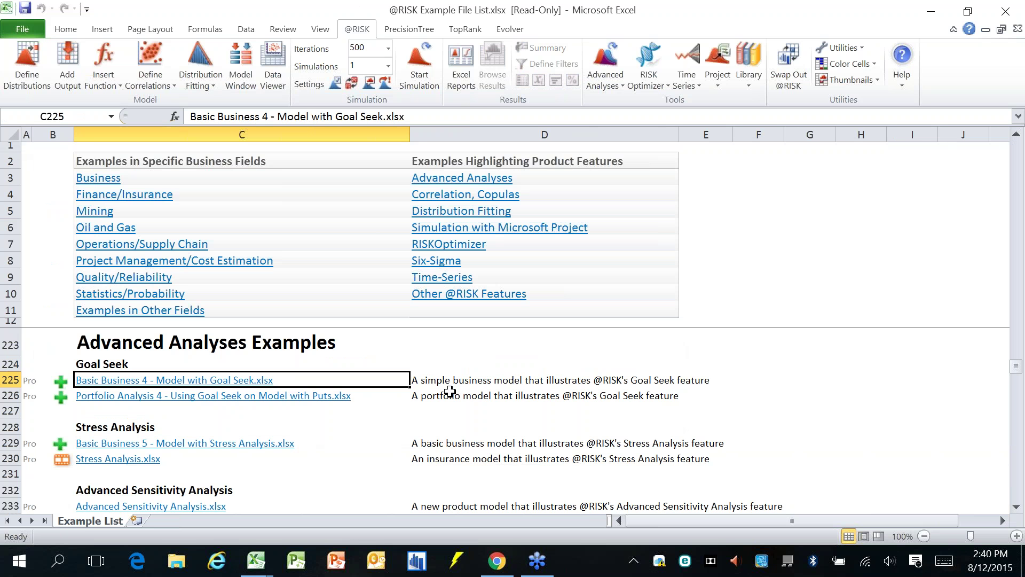
# Step: Open the Portfolio Analysis 4 - Using Goal Seek on Model with Puts.xlsx example with its stored simulation settings and show its Model sheet
pyautogui.click(450, 395)
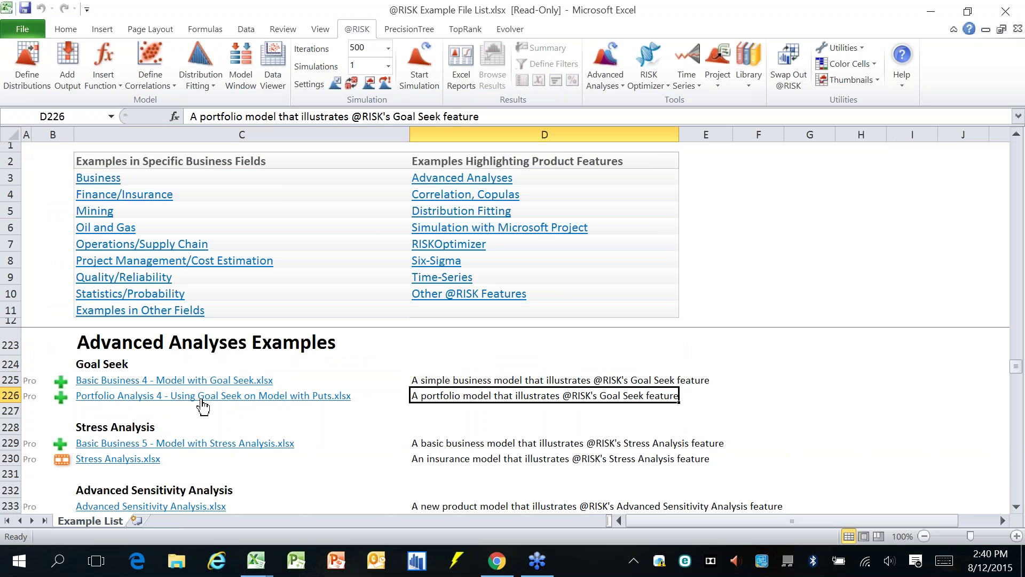
pyautogui.click(269, 398)
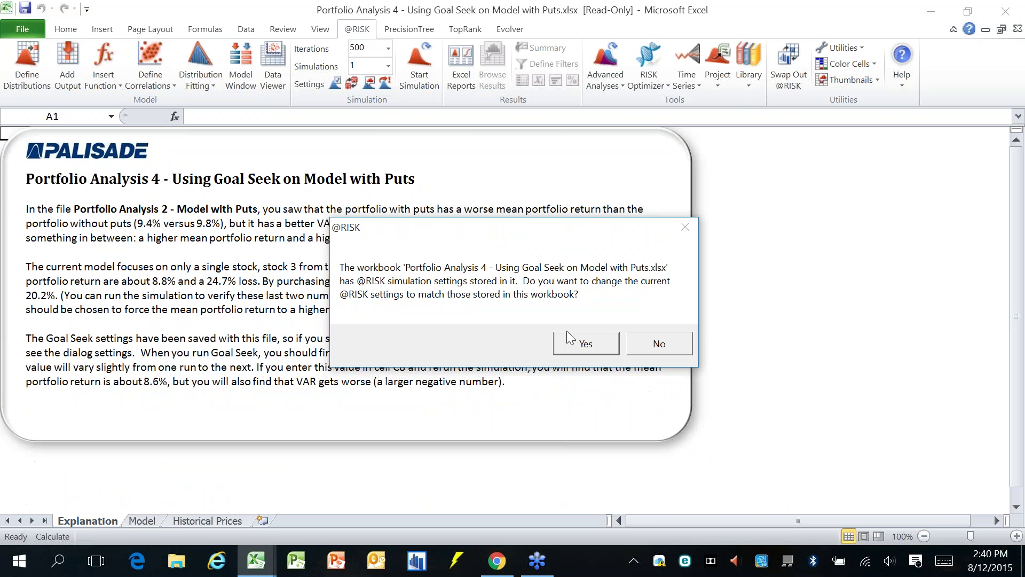
pyautogui.click(569, 338)
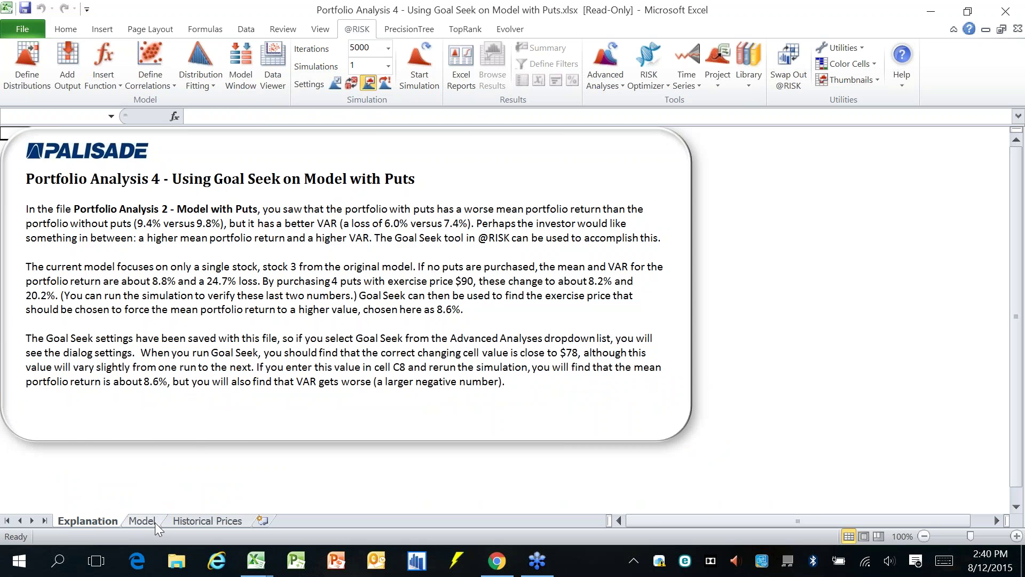
pyautogui.click(142, 520)
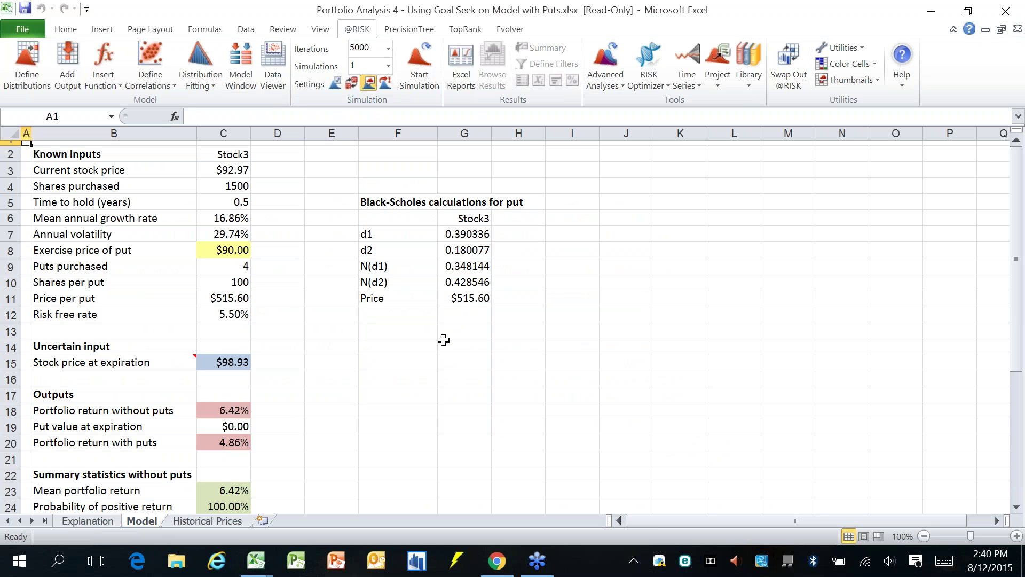
# Step: Start a Goal Seek on the put model and confirm C20, the portfolio return with puts, as the goal cell
pyautogui.click(210, 251)
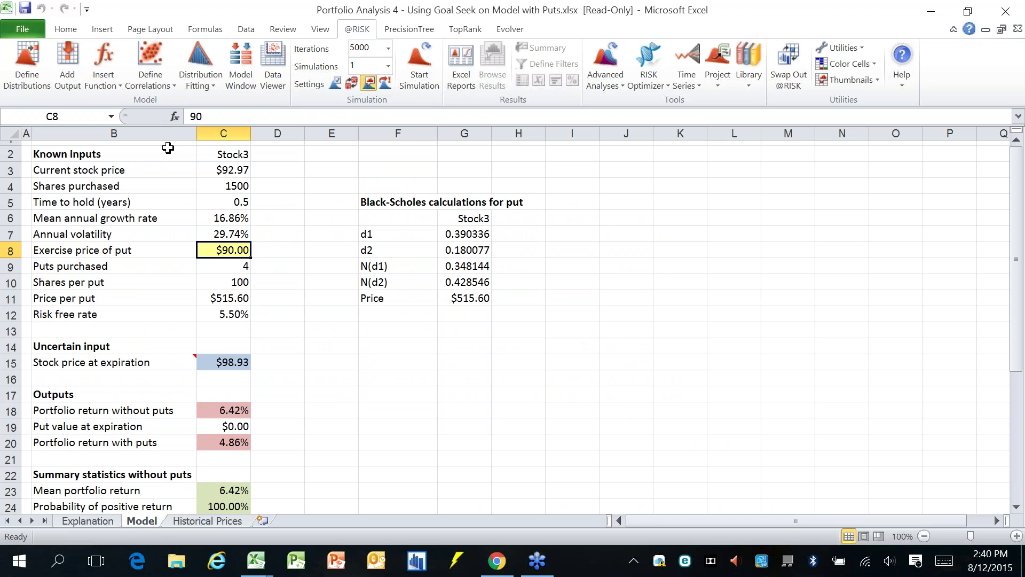
pyautogui.click(603, 84)
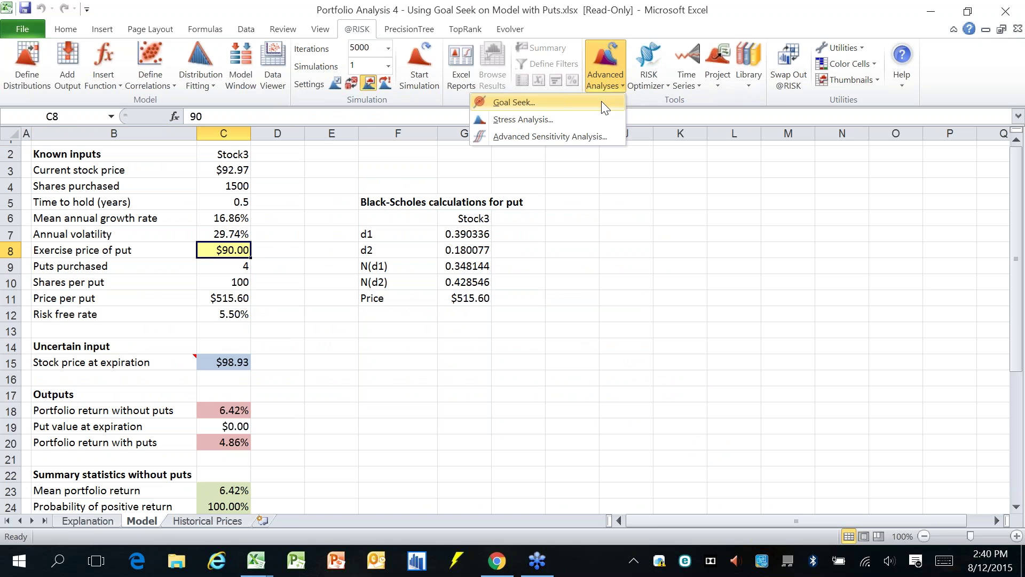
pyautogui.click(601, 101)
pyautogui.moveTo(519, 180)
pyautogui.mouseDown()
pyautogui.moveTo(572, 209)
pyautogui.moveTo(545, 178)
pyautogui.moveTo(513, 178)
pyautogui.mouseUp()
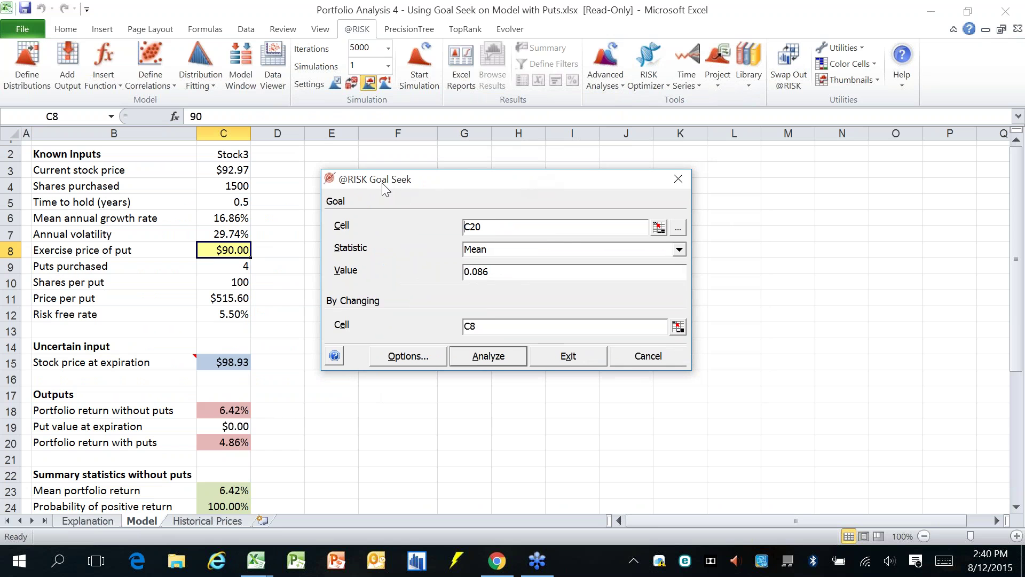
pyautogui.click(659, 228)
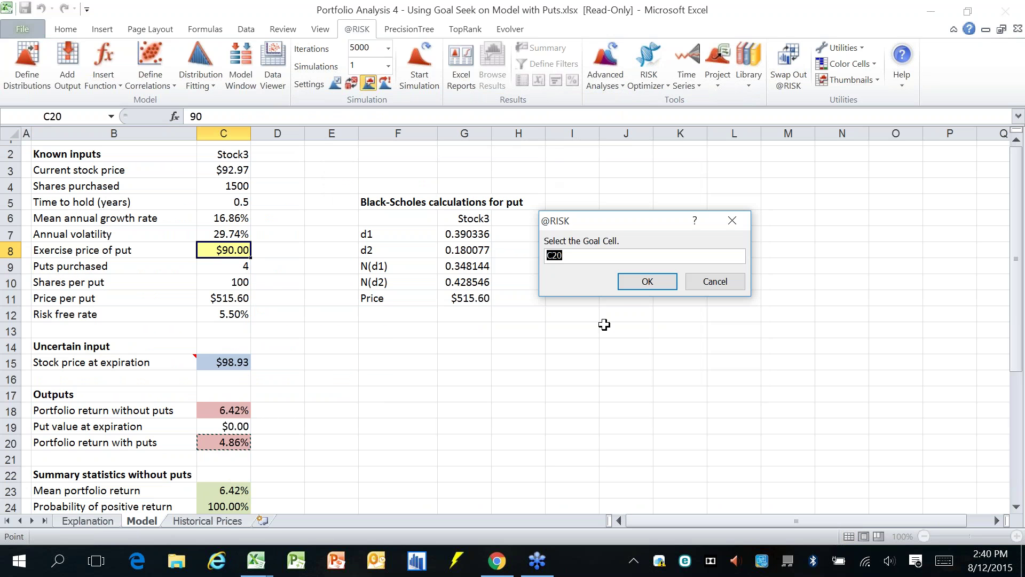
pyautogui.click(647, 282)
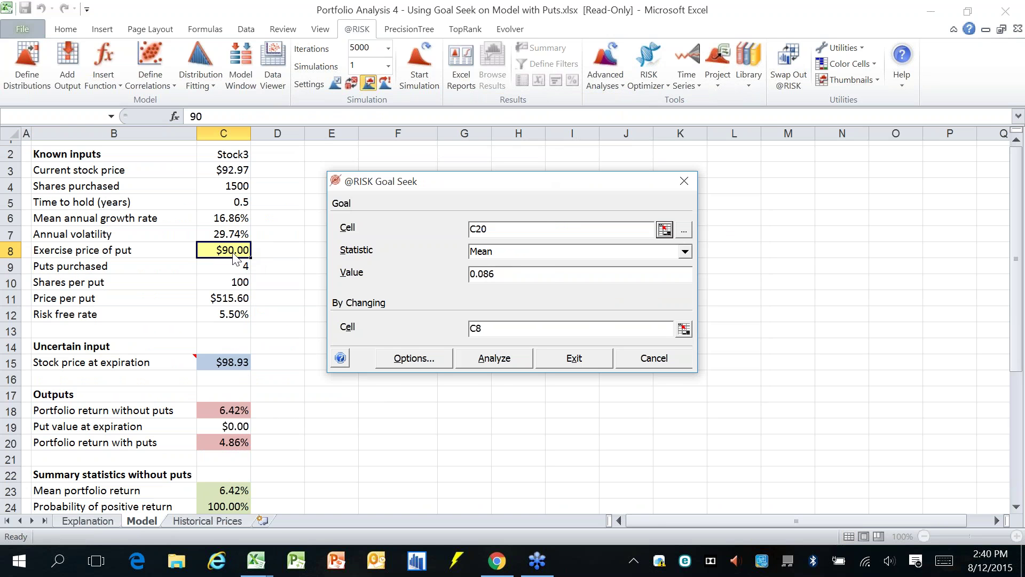
# Step: Turn off complete simulation results for the solution in the put model's Goal Seek options, keeping change limits of 50 to 90
pyautogui.click(413, 359)
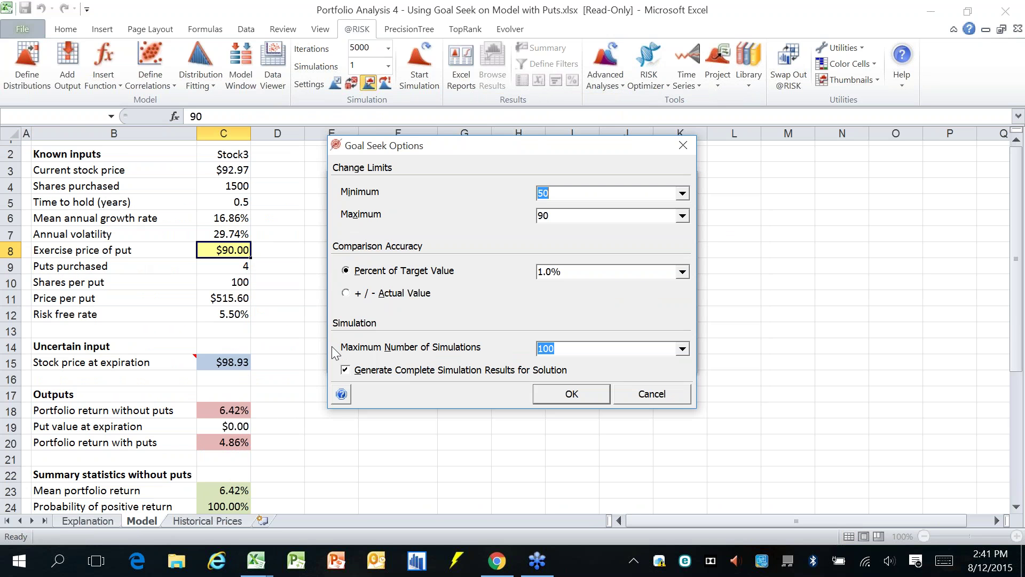
pyautogui.click(363, 370)
pyautogui.click(607, 393)
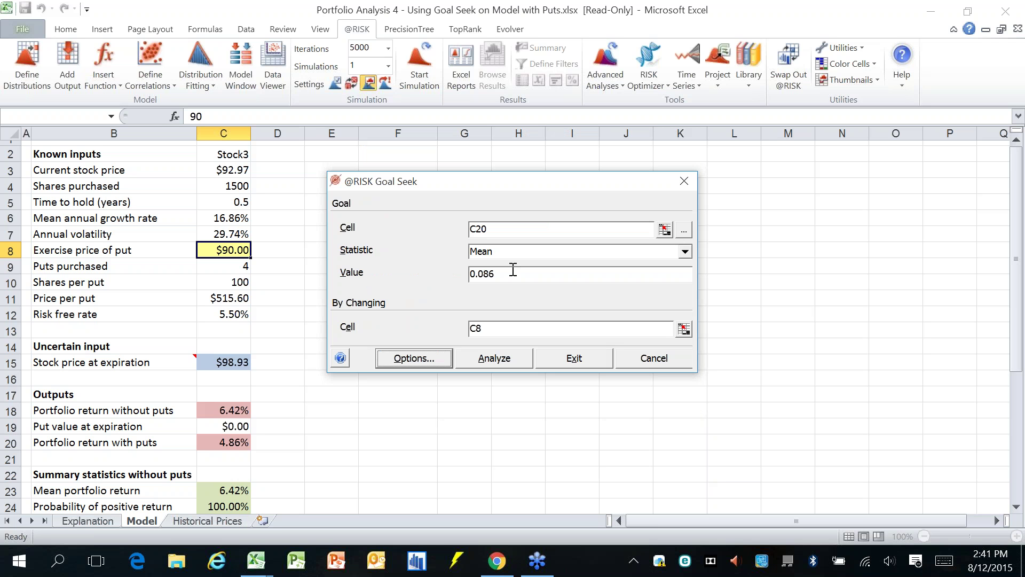
# Step: Run the Goal Seek for a mean of 0.086, update exercise price C8 with the solution, and inspect the C20 return formula
pyautogui.click(502, 359)
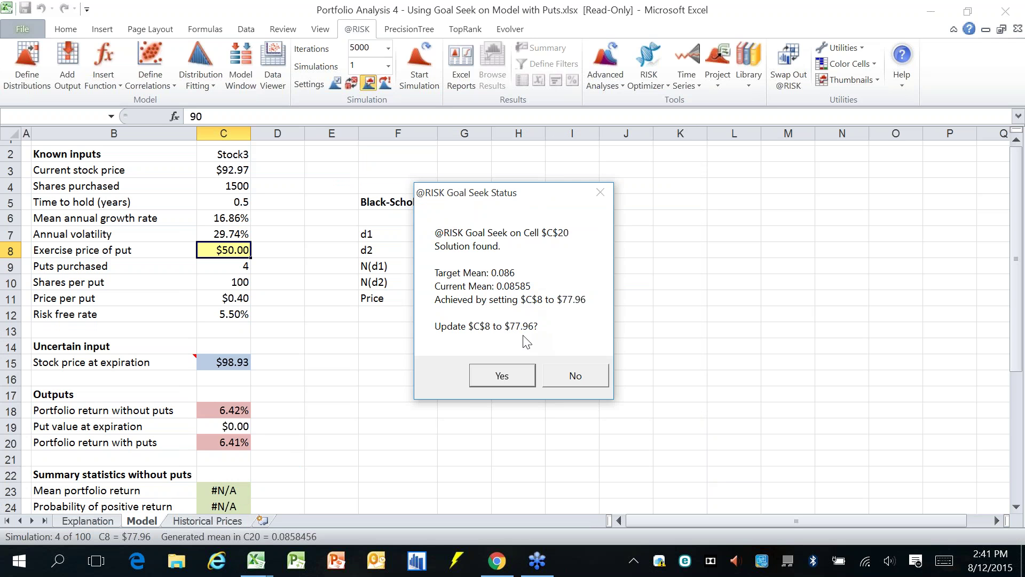
pyautogui.click(516, 377)
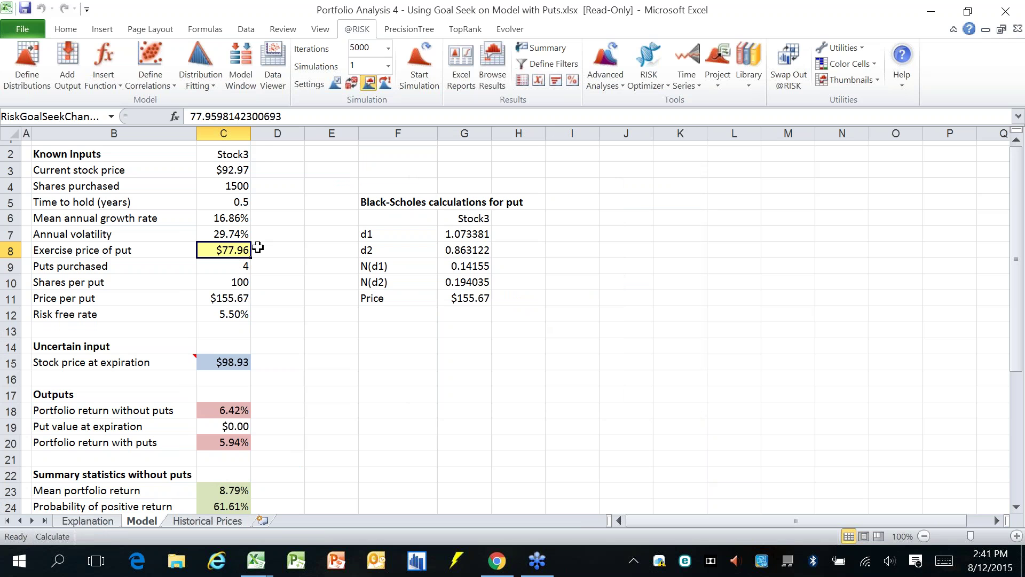
pyautogui.click(218, 441)
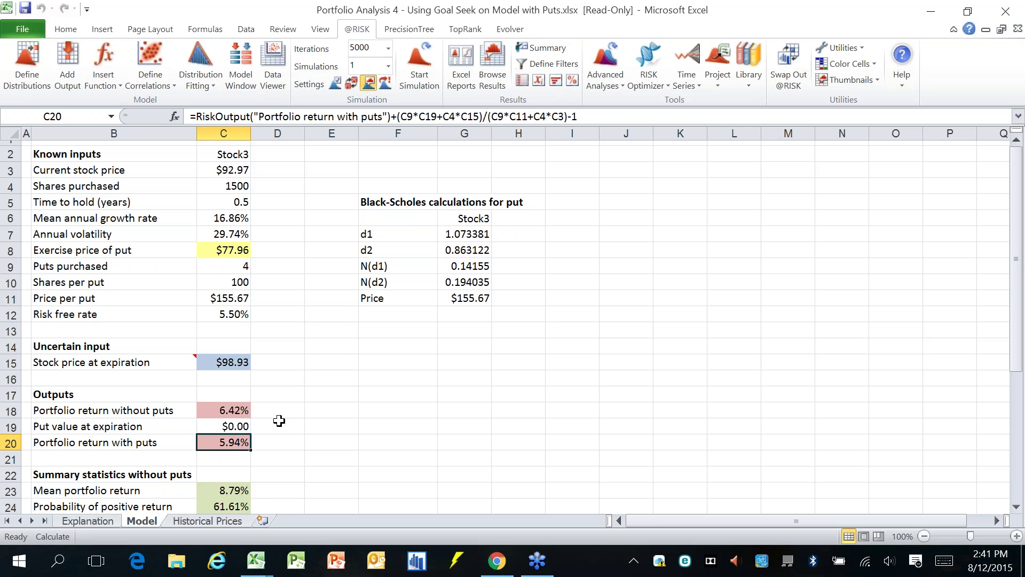
pyautogui.click(300, 314)
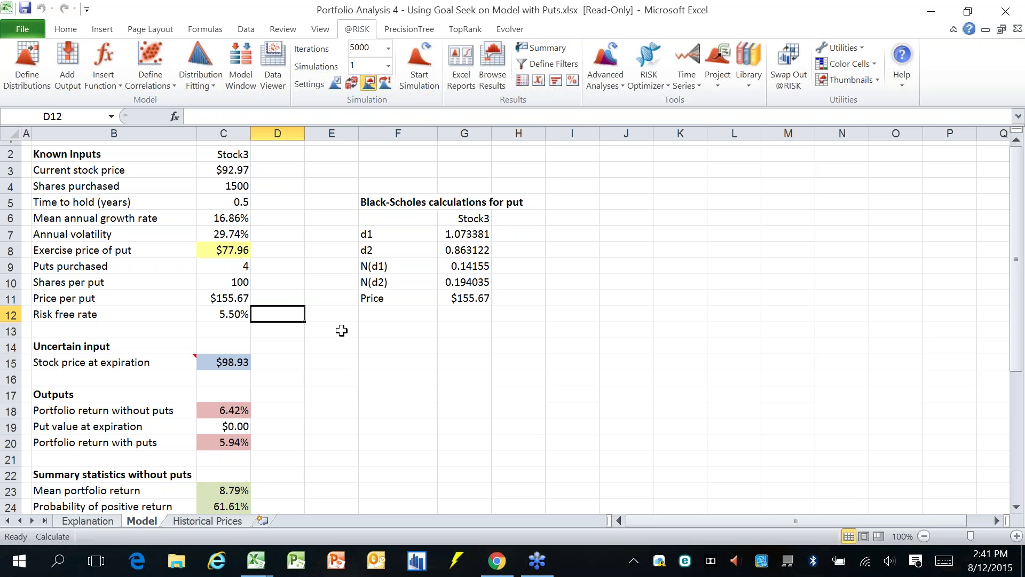
# Step: Close the portfolio workbook without saving and open the Model sheet of the Basic Business 5 - Model with Stress Analysis.xlsx example
pyautogui.hotkey('ctrl', 'w')
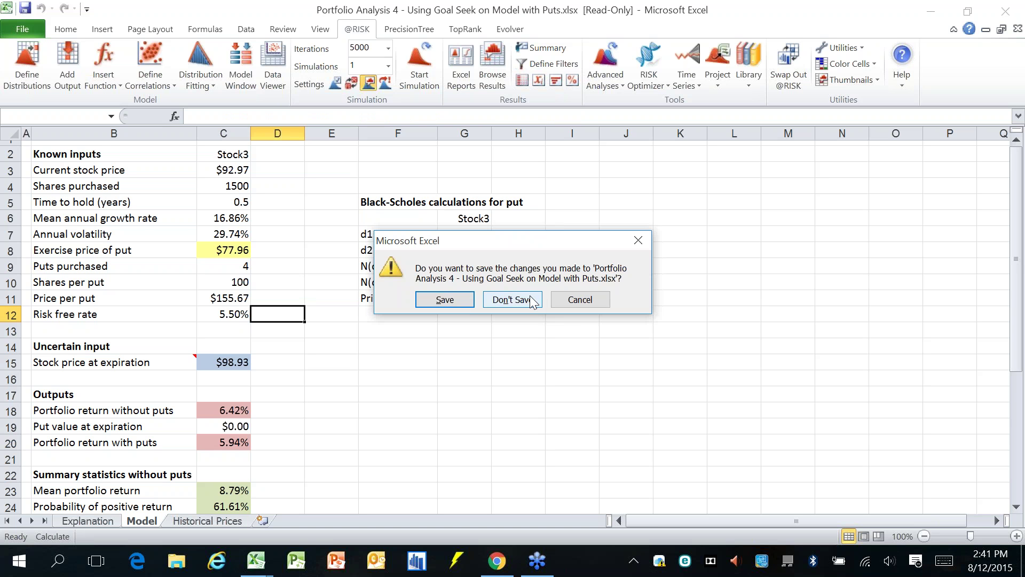
pyautogui.click(511, 300)
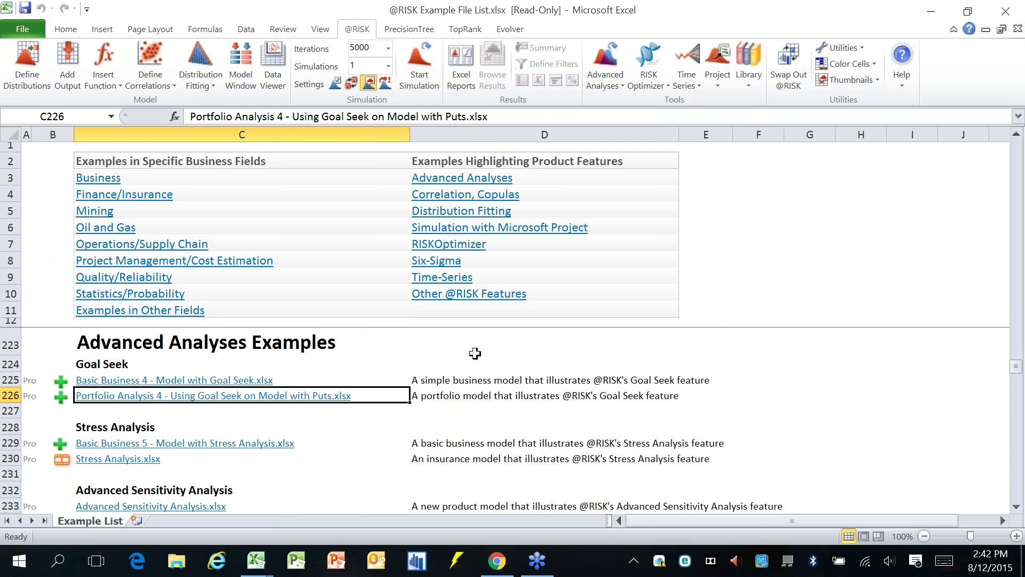
pyautogui.scroll(-1, 474, 354)
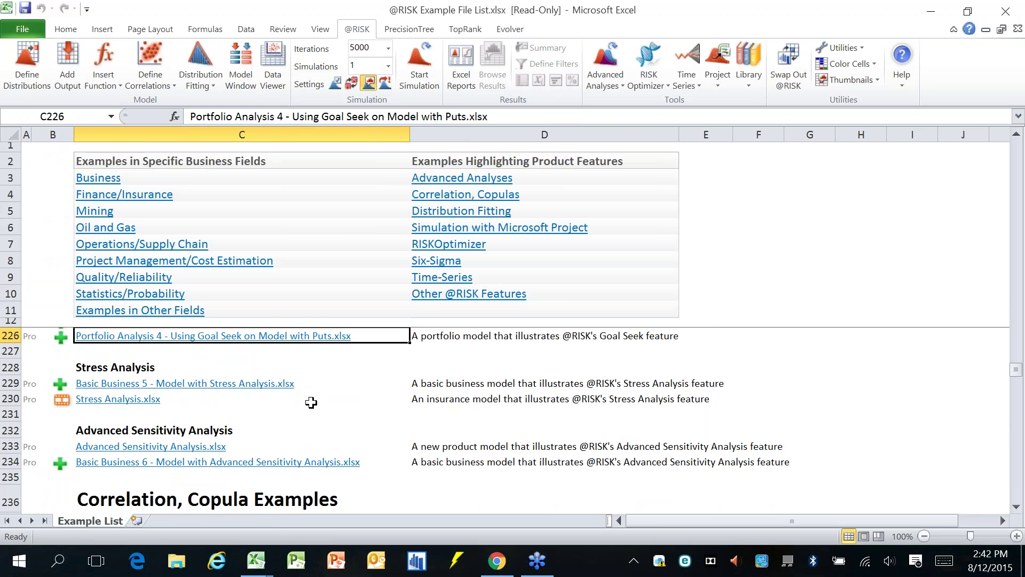
pyautogui.click(221, 384)
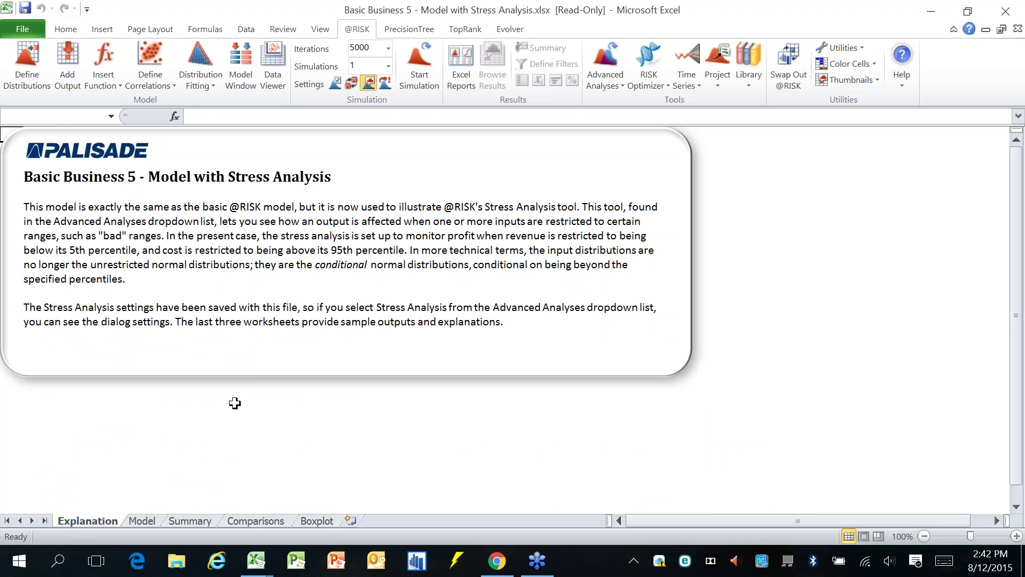
pyautogui.click(145, 520)
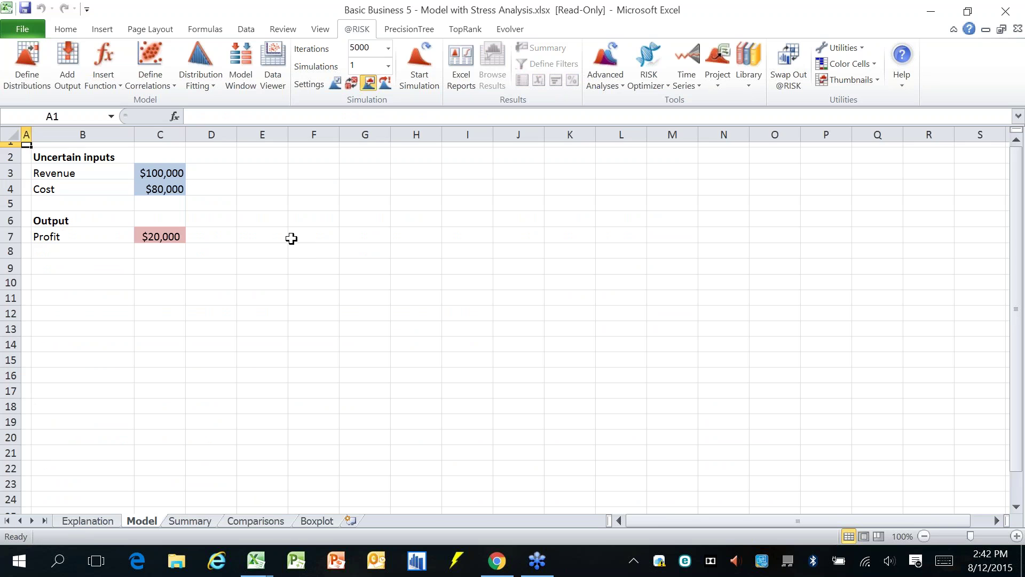
# Step: View the probability distribution defined for Revenue in C3 and close it without changes
pyautogui.scroll(5, 283, 263)
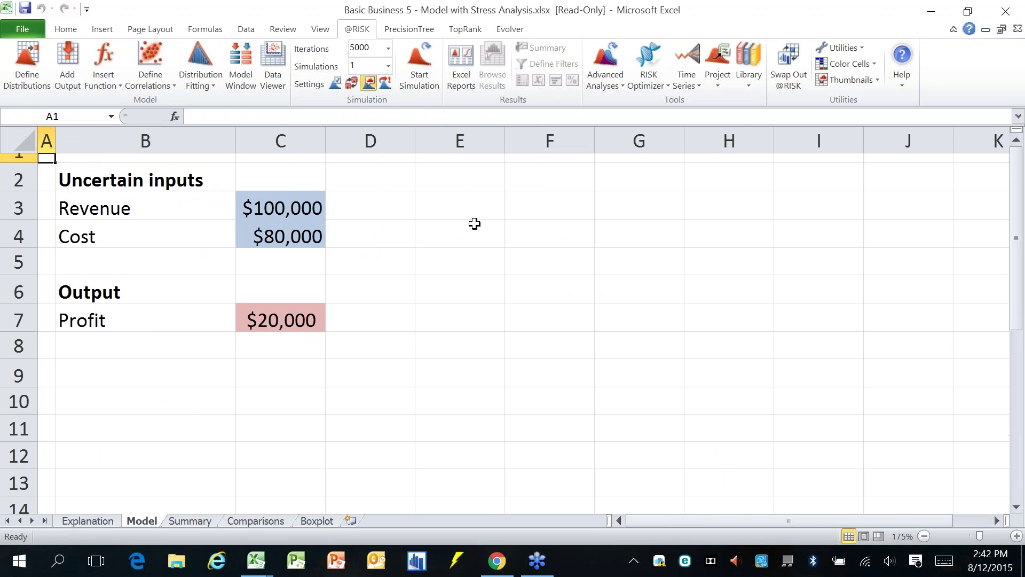
pyautogui.rightClick(277, 213)
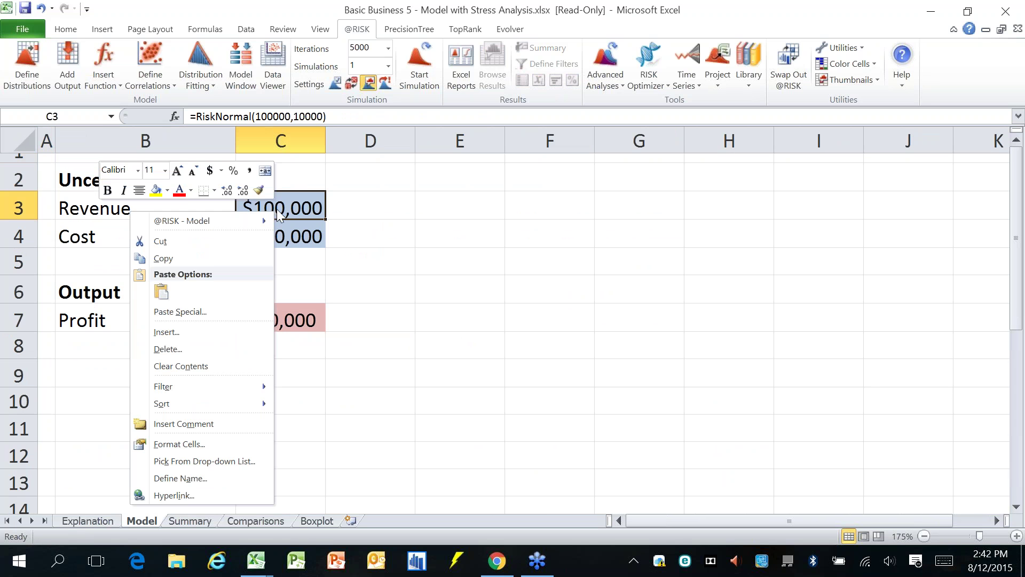
pyautogui.moveTo(256, 221)
pyautogui.click(99, 224)
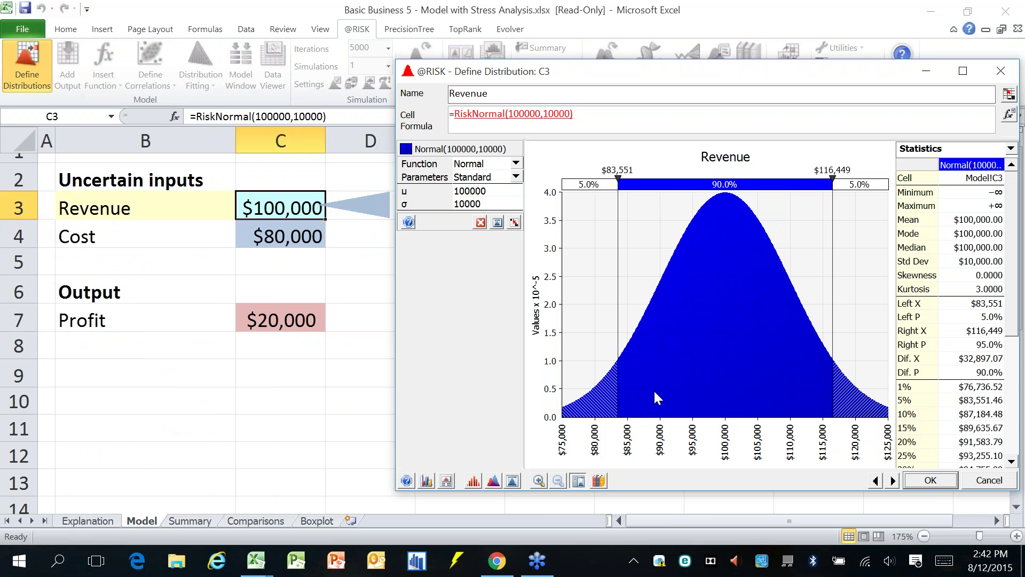
pyautogui.click(978, 480)
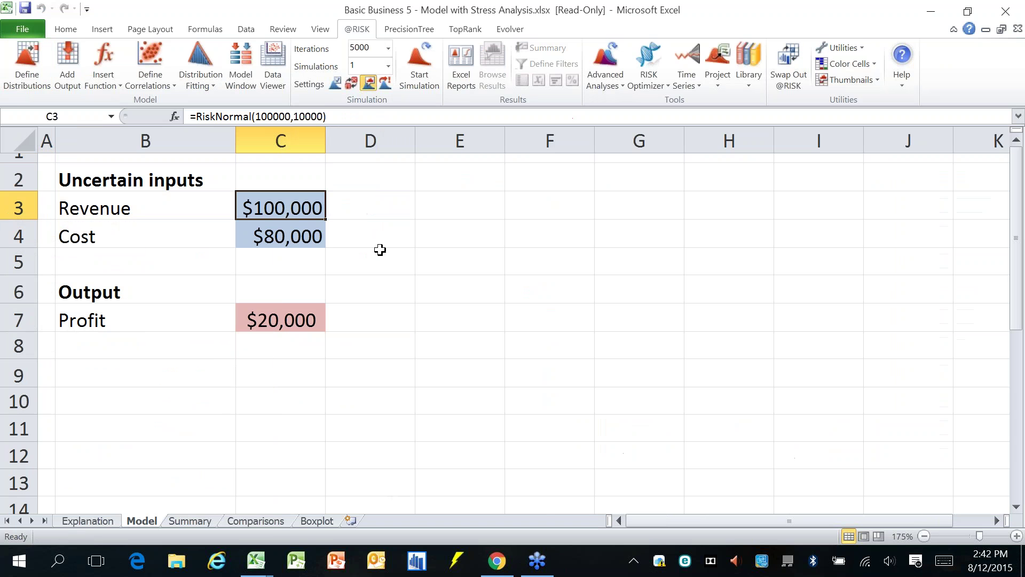
pyautogui.click(369, 262)
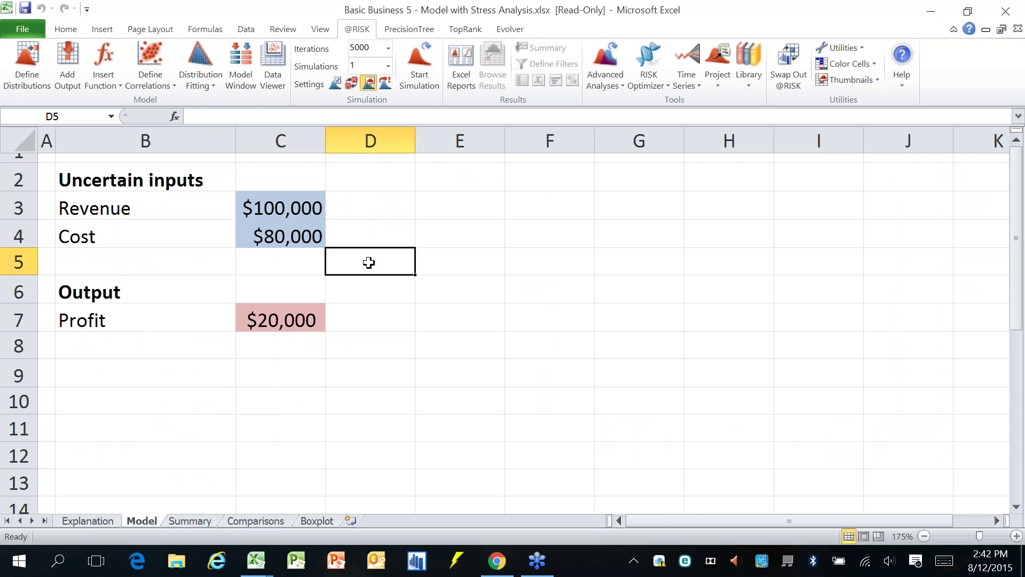
# Step: Start a Stress Analysis and choose Profit cell C7 as the cell to monitor
pyautogui.click(605, 74)
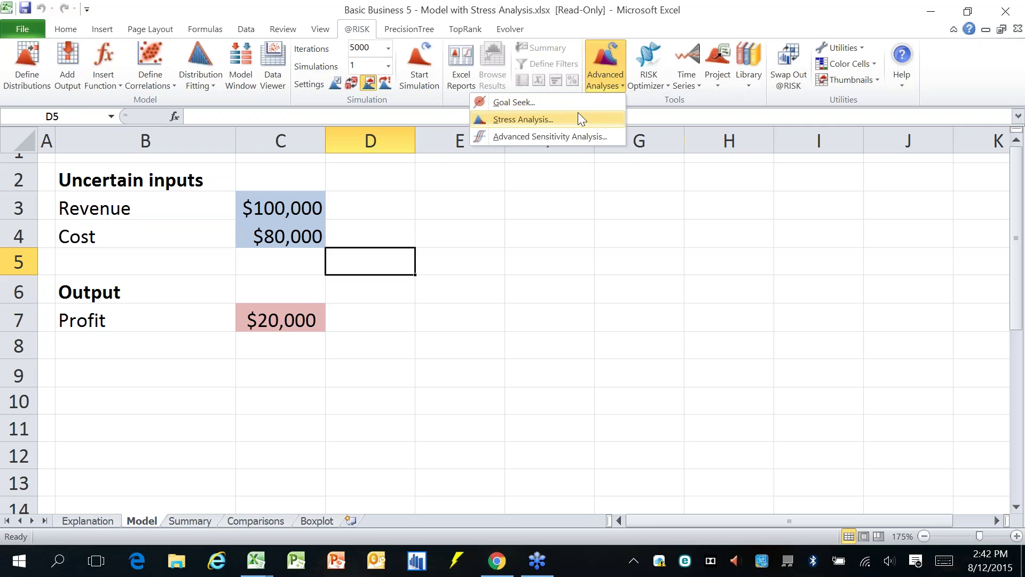
pyautogui.click(574, 122)
pyautogui.moveTo(415, 172); pyautogui.dragTo(514, 177)
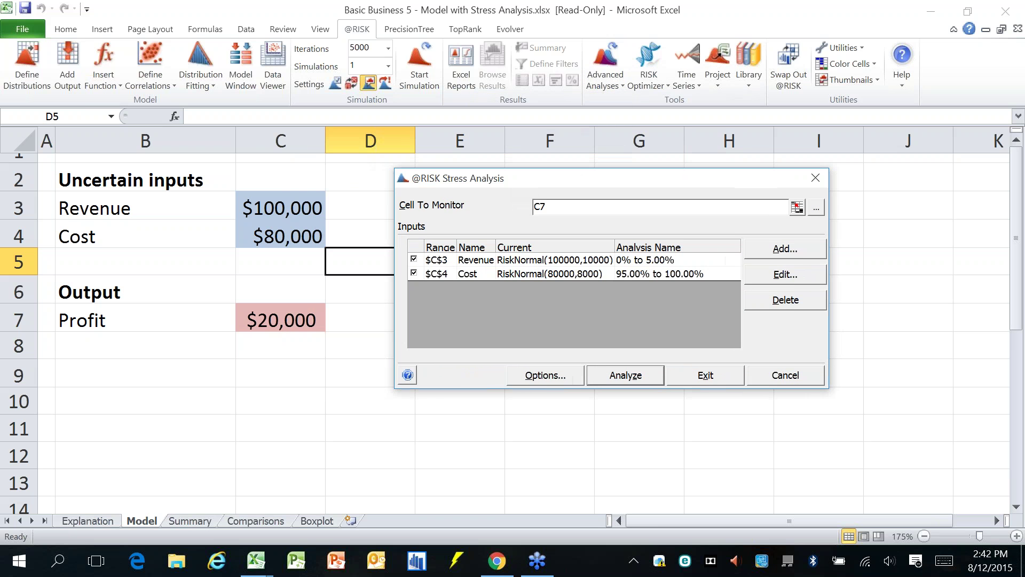
pyautogui.click(797, 208)
pyautogui.click(287, 321)
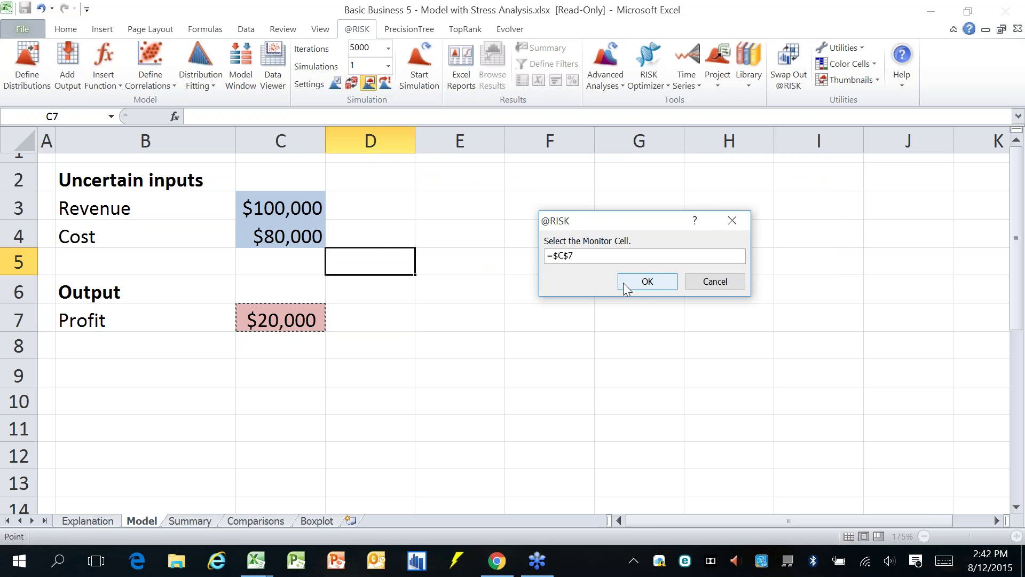
pyautogui.click(647, 282)
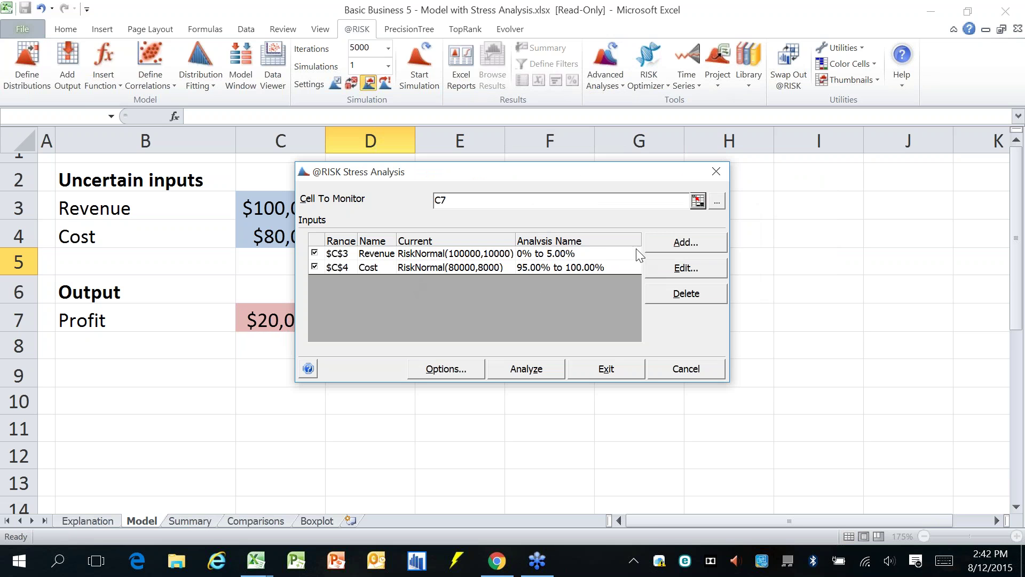
# Step: Review the Revenue input's stress definition, including its variation methods, types and selectable distributions, and leave it without changes
pyautogui.click(689, 269)
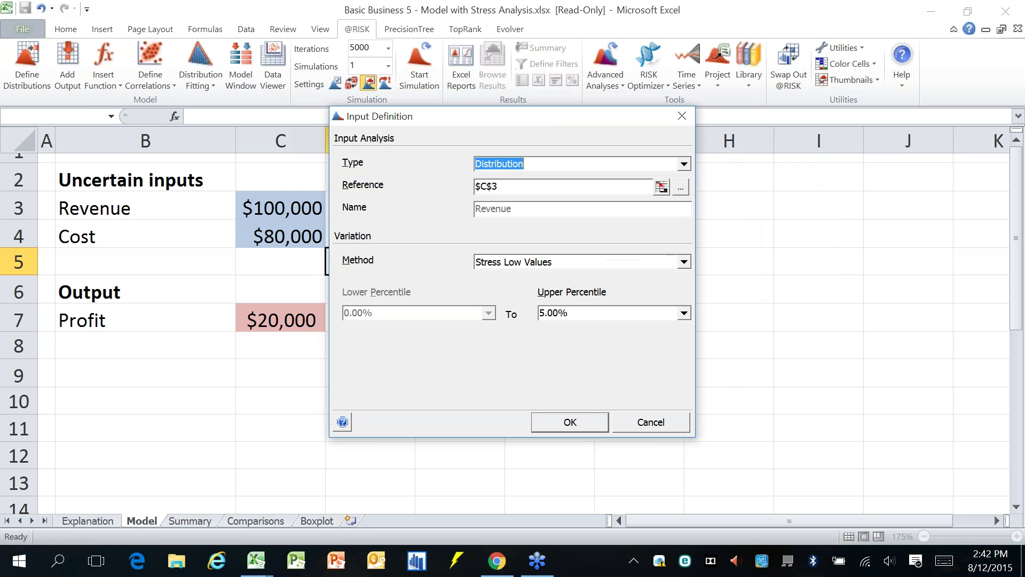
pyautogui.click(682, 262)
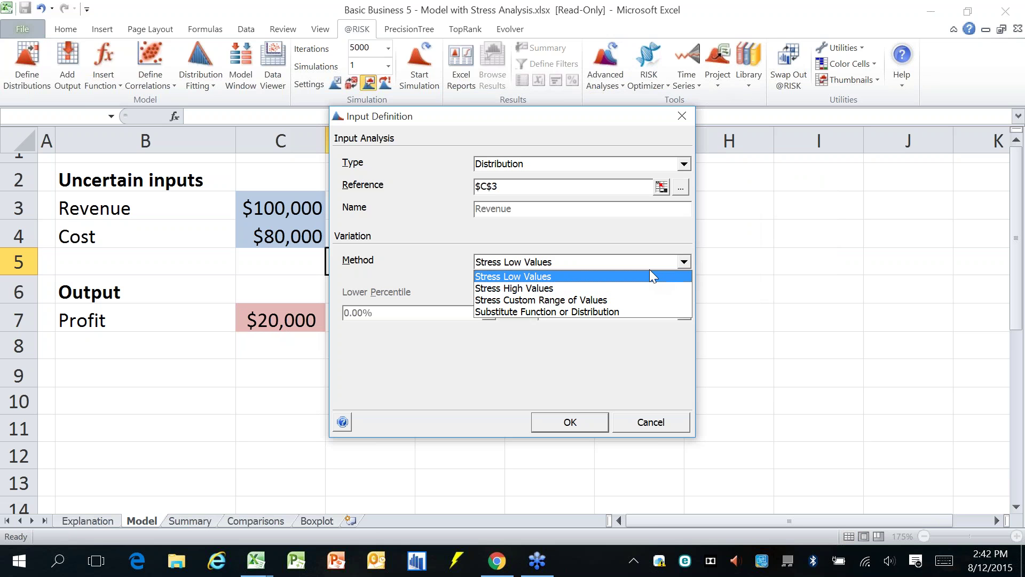
pyautogui.click(566, 276)
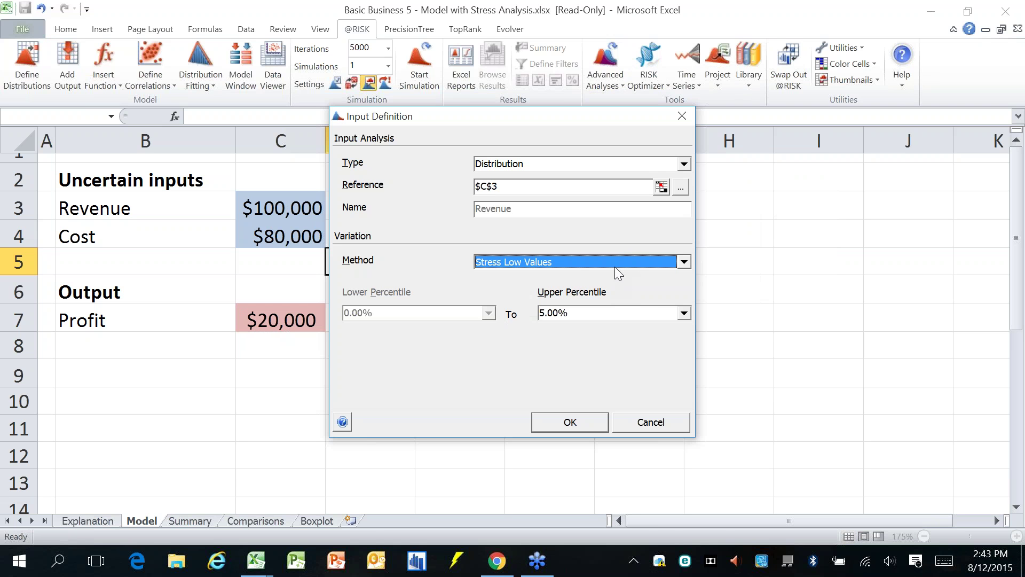
pyautogui.click(684, 164)
pyautogui.click(684, 166)
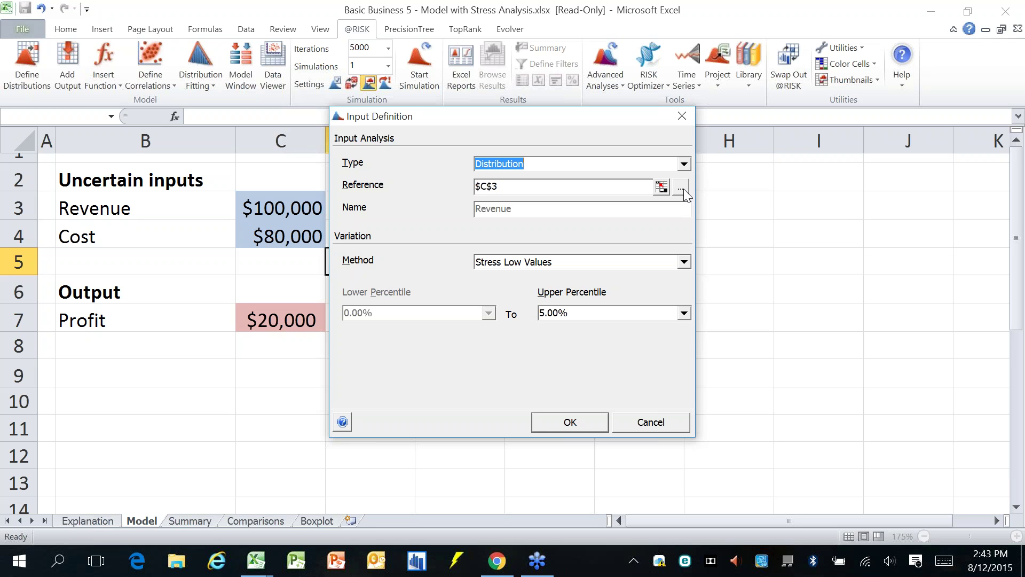
pyautogui.click(680, 187)
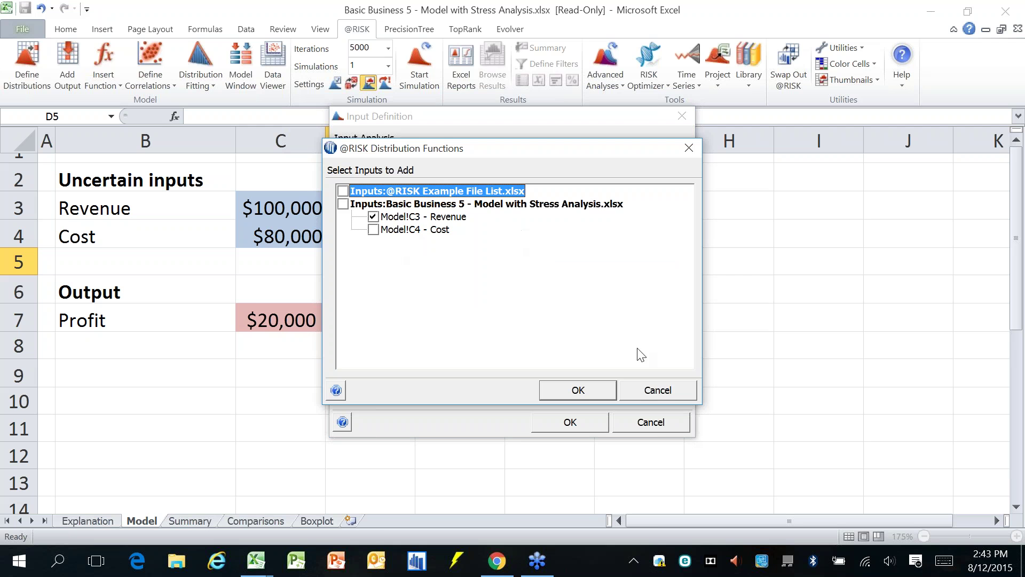
pyautogui.click(669, 390)
pyautogui.click(651, 420)
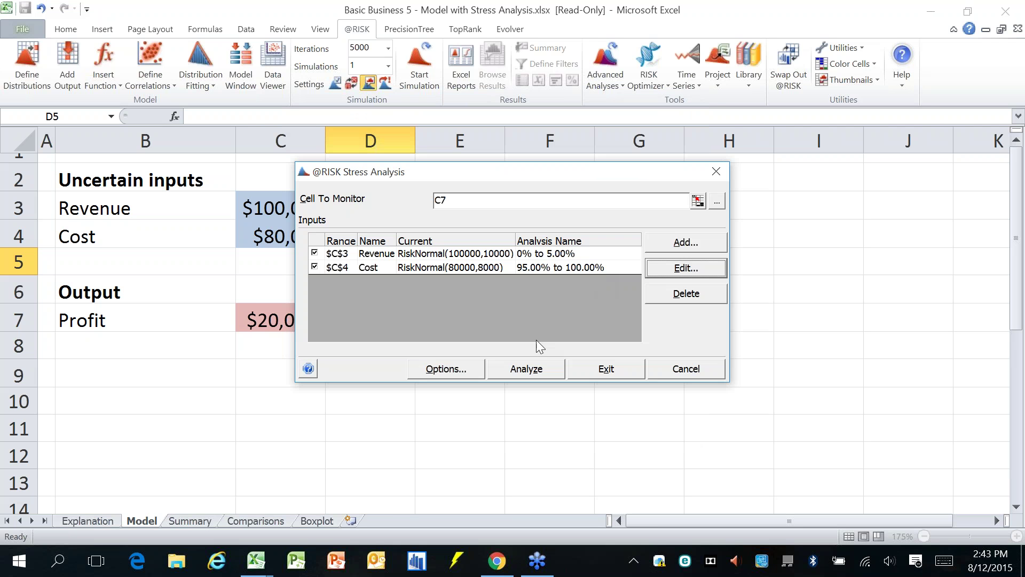
# Step: Check the simulation and iteration settings of the pending stress analysis, and cancel before running it
pyautogui.click(524, 371)
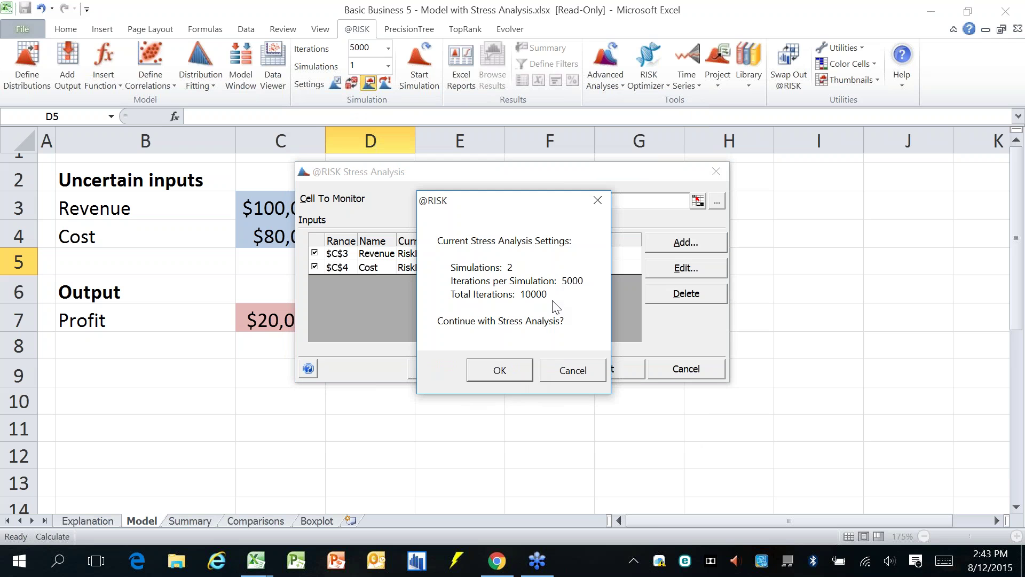
pyautogui.moveTo(533, 209); pyautogui.dragTo(752, 242)
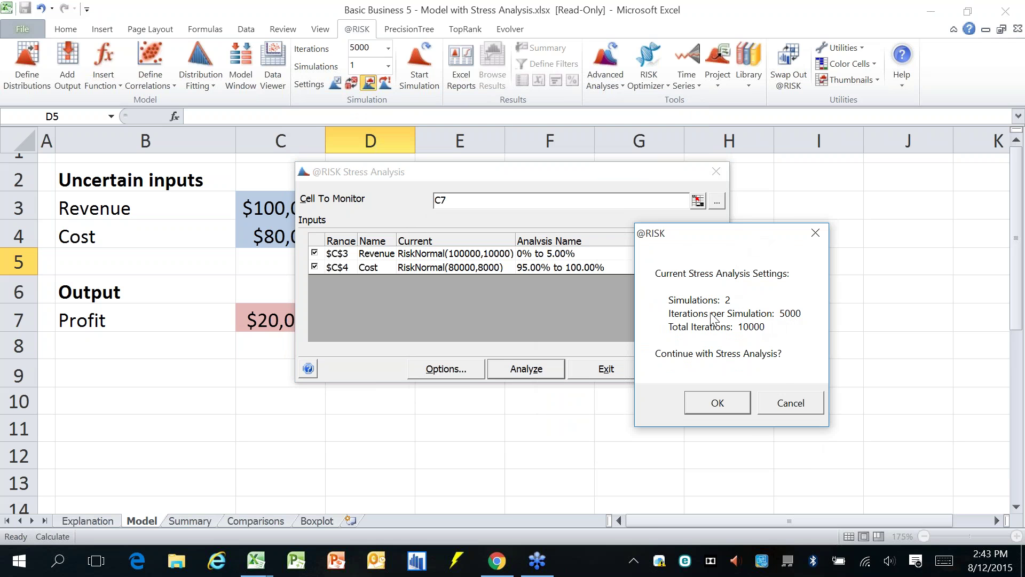
pyautogui.click(786, 407)
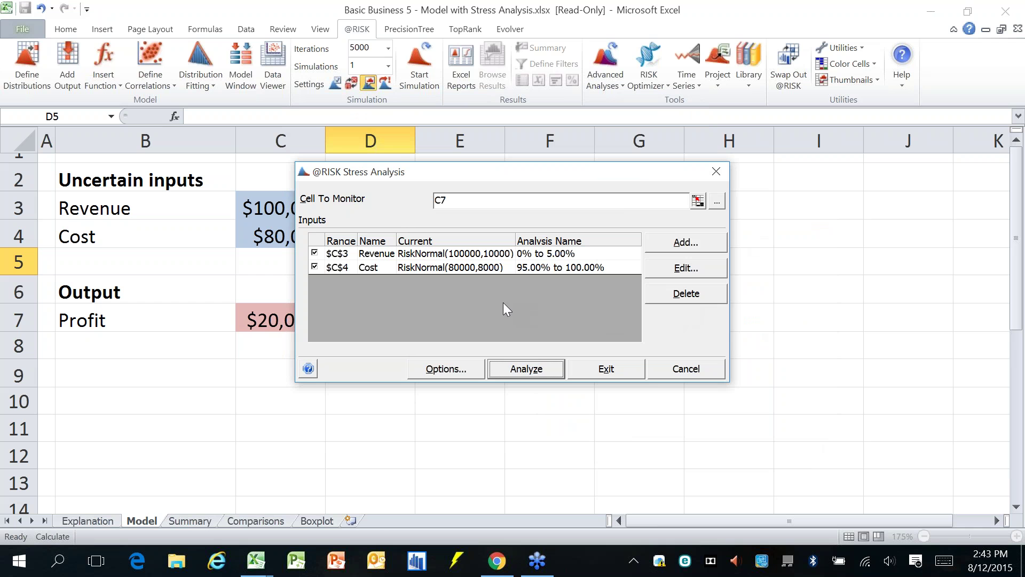
# Step: Set the stress options to stress each input in its own simulation and place the reports in a new workbook
pyautogui.moveTo(374, 174); pyautogui.dragTo(482, 179)
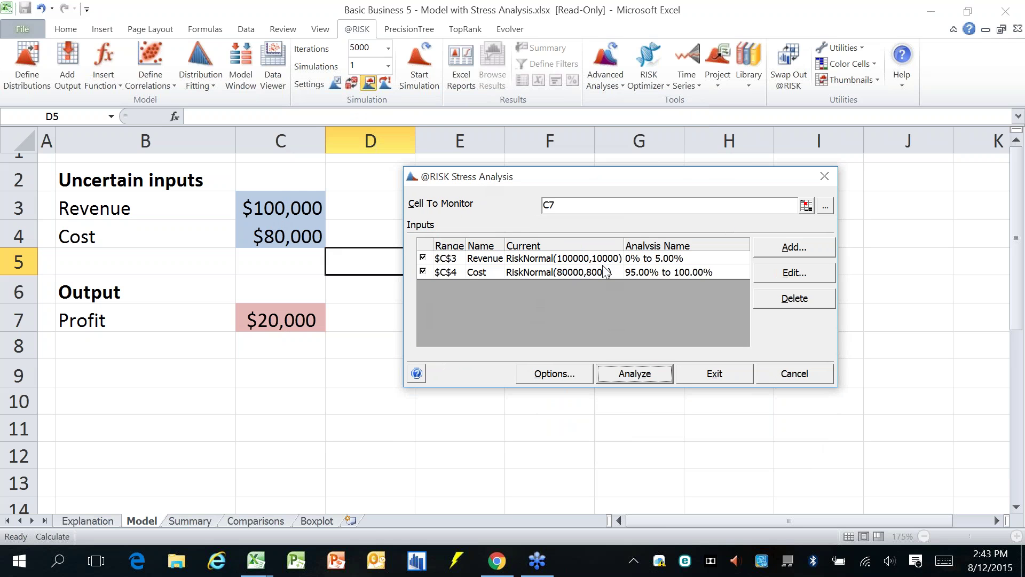
pyautogui.click(495, 262)
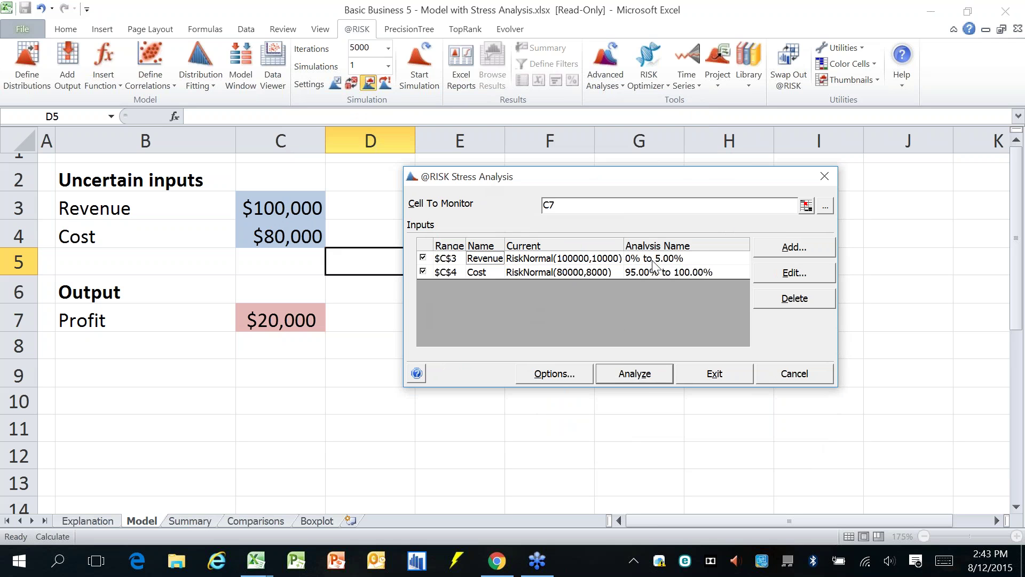
pyautogui.click(490, 272)
pyautogui.click(556, 373)
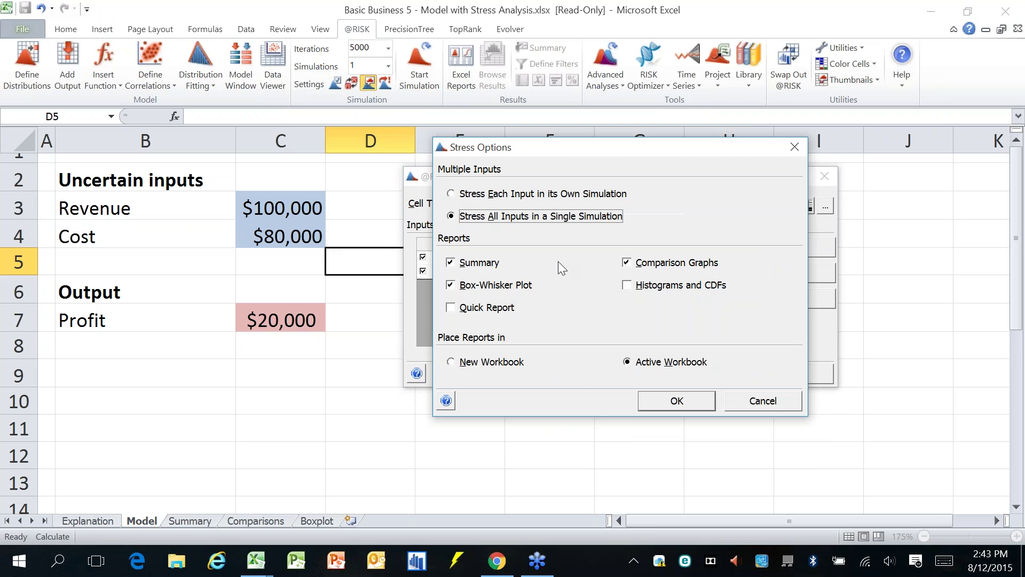
pyautogui.click(523, 195)
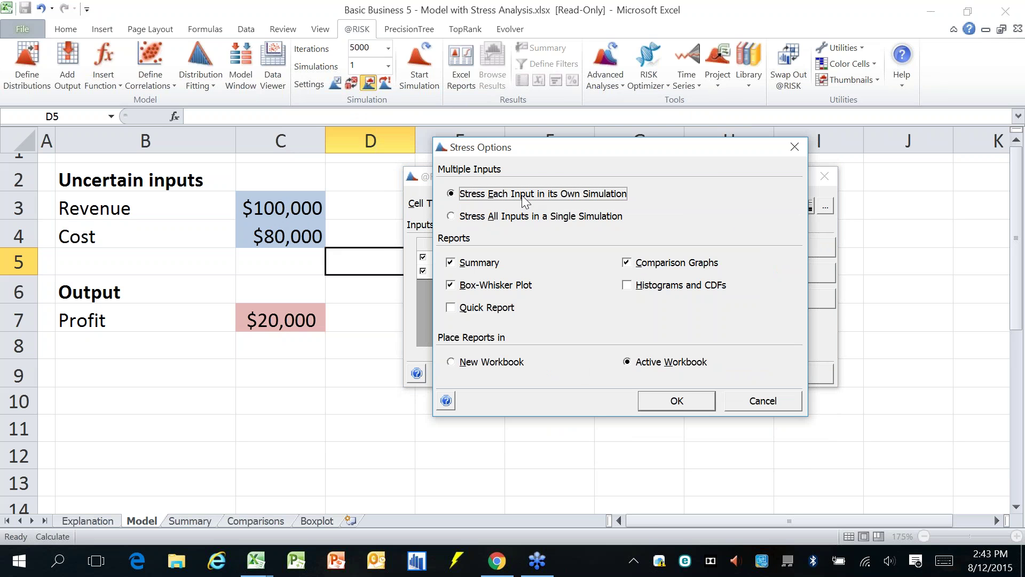
pyautogui.moveTo(537, 156); pyautogui.dragTo(559, 142)
pyautogui.click(544, 208)
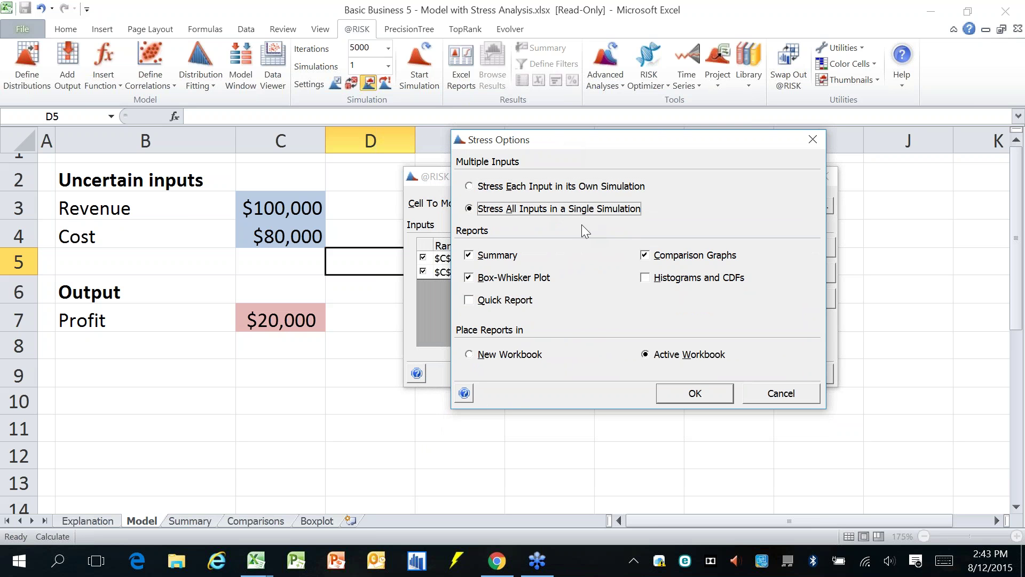
pyautogui.click(574, 186)
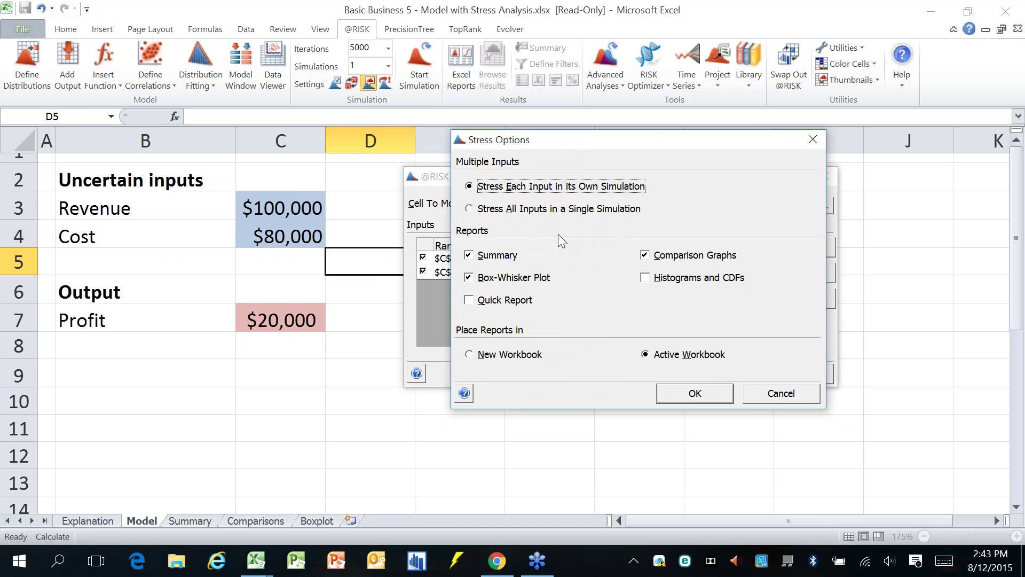
pyautogui.click(515, 359)
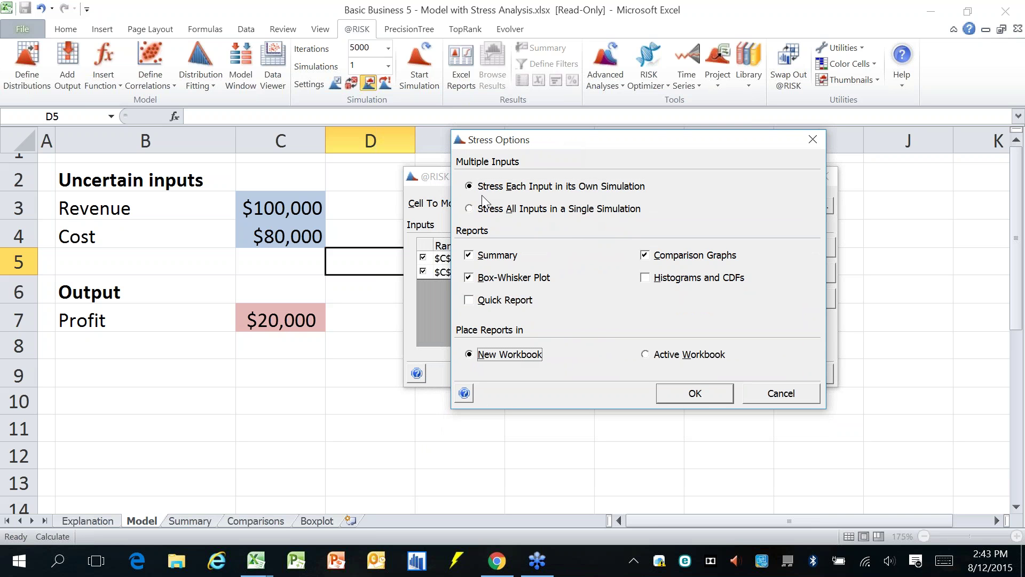
pyautogui.click(671, 393)
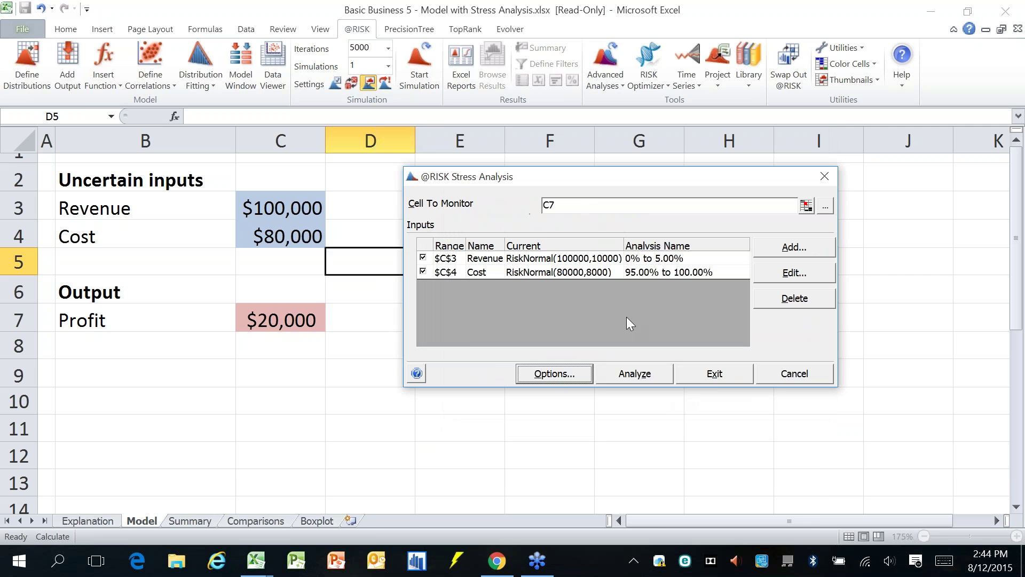
# Step: Run the stress analysis on Revenue and Cost and examine the resulting box plot comparison
pyautogui.click(629, 373)
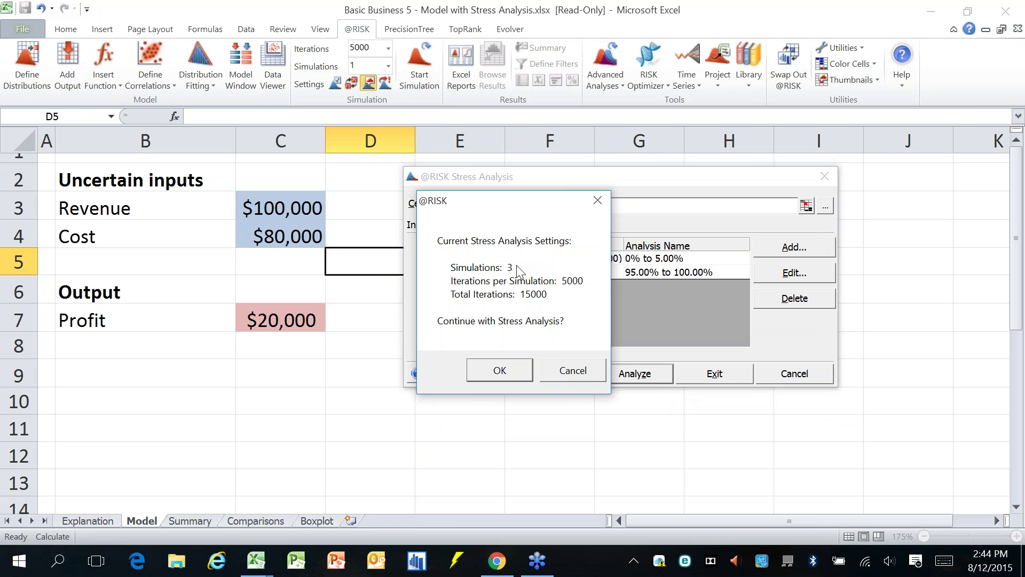
pyautogui.click(487, 369)
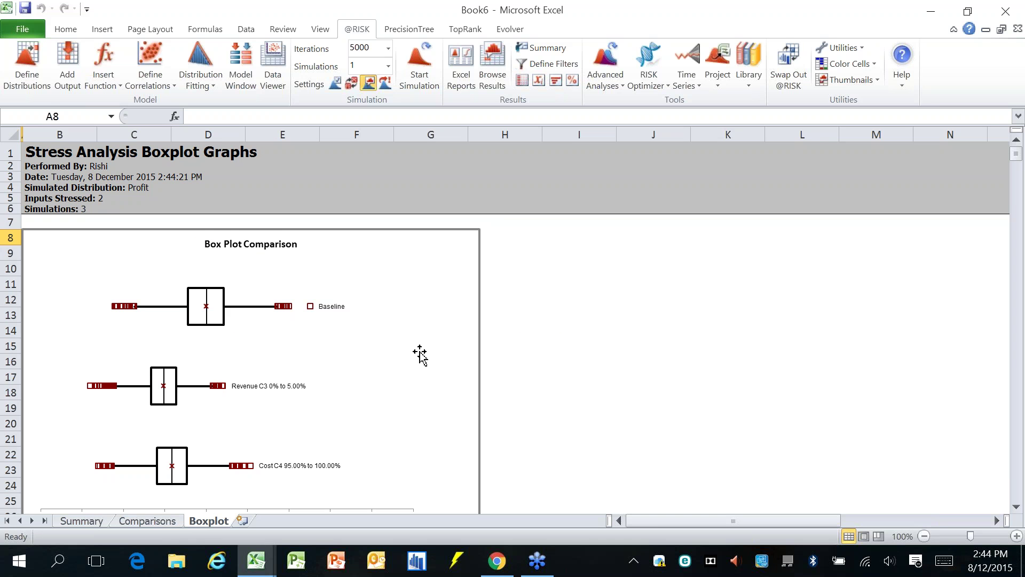
pyautogui.click(596, 334)
pyautogui.scroll(-1, 481, 293)
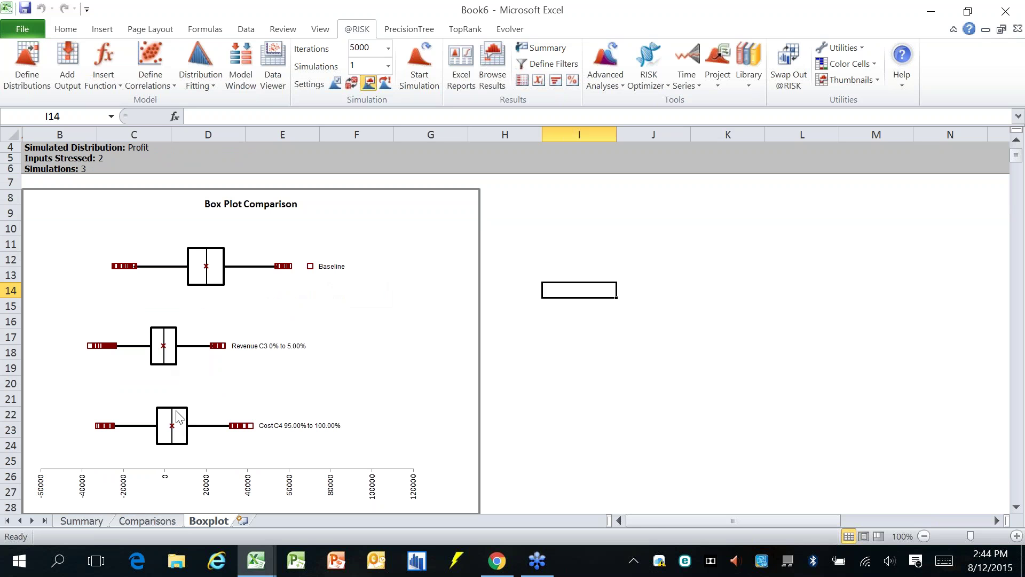
# Step: Examine the Comparisons report's graphs of mean, standard deviation, percentiles and change from baseline
pyautogui.click(146, 521)
pyautogui.click(612, 378)
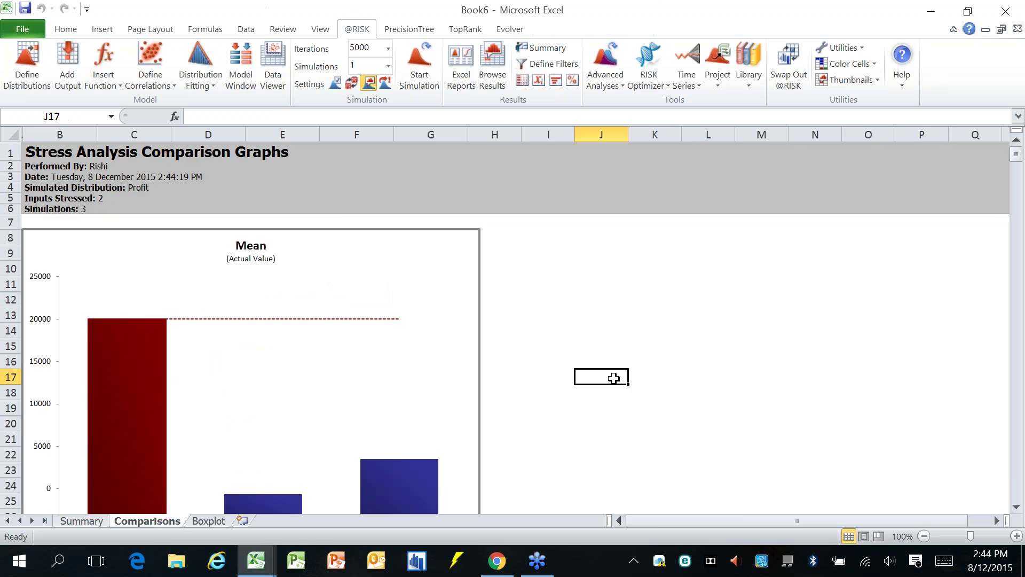
pyautogui.scroll(-1, 613, 379)
pyautogui.keyDown('ctrl'); pyautogui.scroll(-3, 614, 378); pyautogui.keyUp('ctrl')
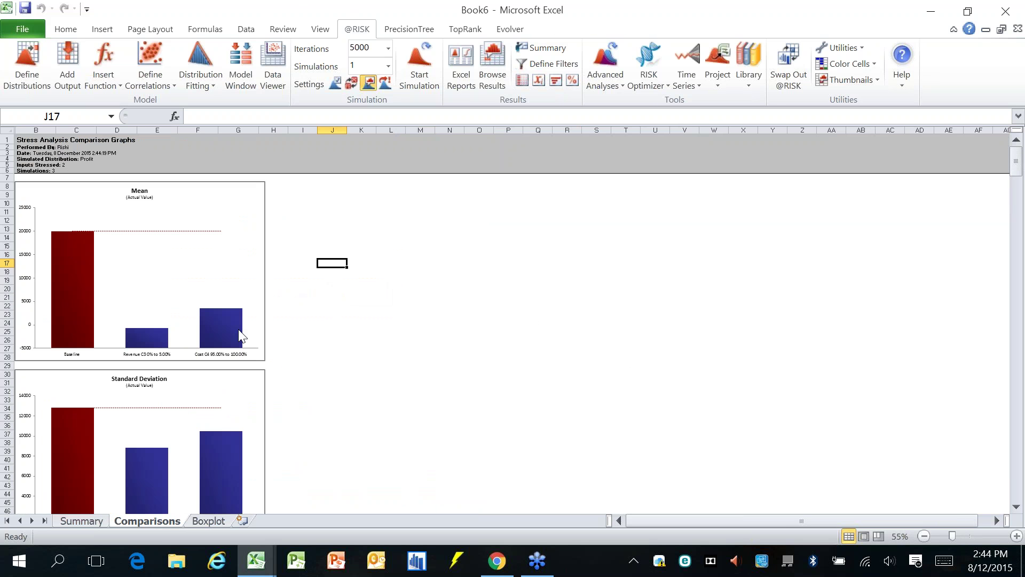
pyautogui.scroll(-5, 243, 336)
pyautogui.scroll(-16, 212, 295)
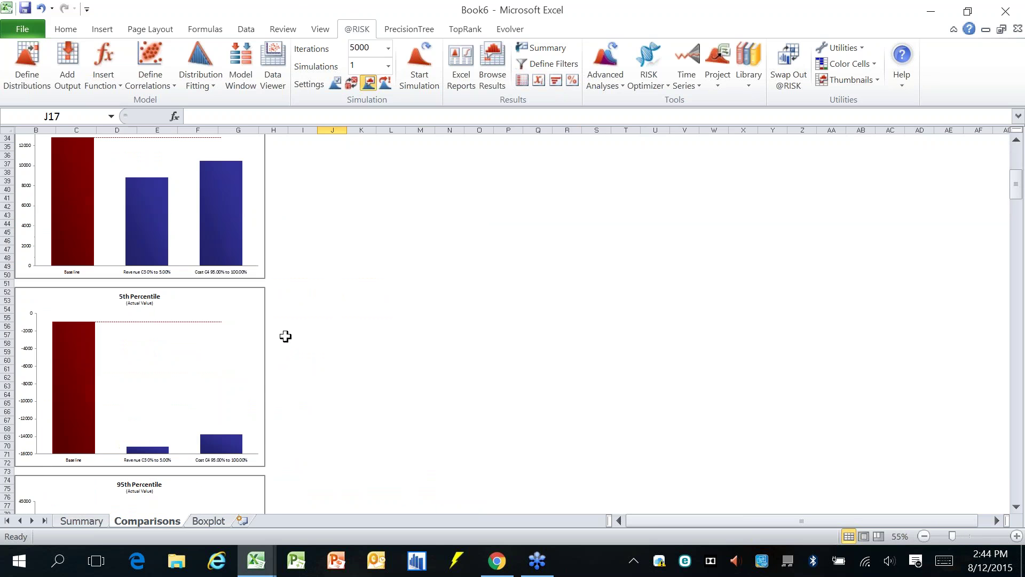
pyautogui.scroll(-6, 207, 325)
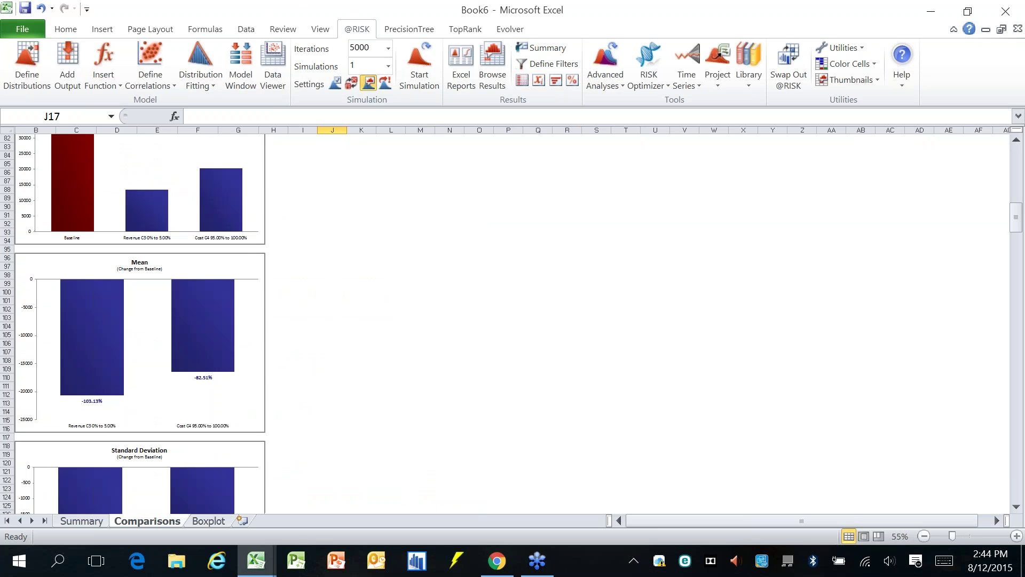
# Step: View the Stress Analysis Summary report, and return to the Basic Business 5 model to inspect the Profit formula in C7
pyautogui.click(81, 520)
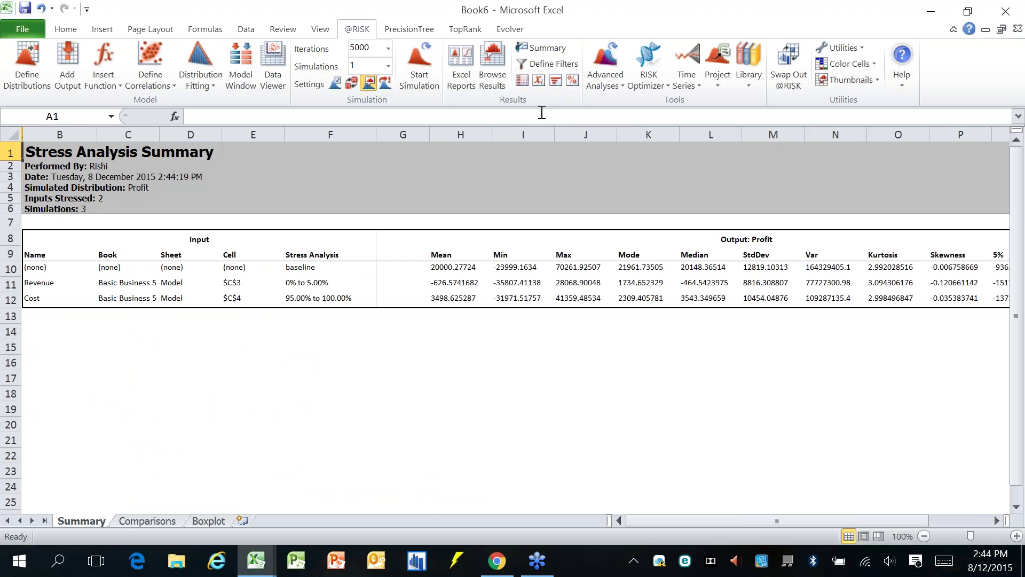
pyautogui.hotkey('ctrl', 'Tab')
pyautogui.click(320, 315)
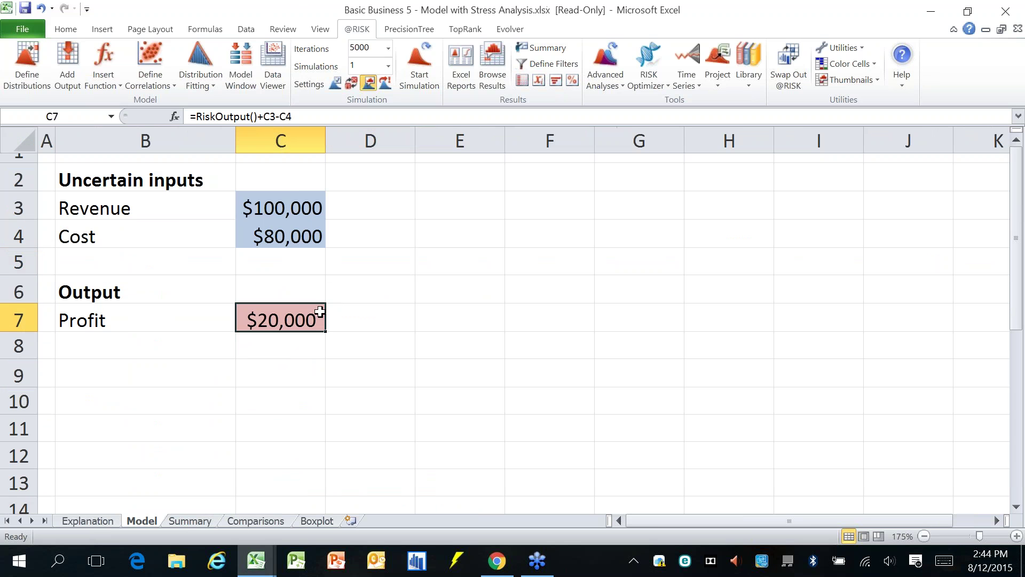
# Step: Display the Profit output in C7 as a relative frequency graph with all simulations overlaid
pyautogui.rightClick(305, 320)
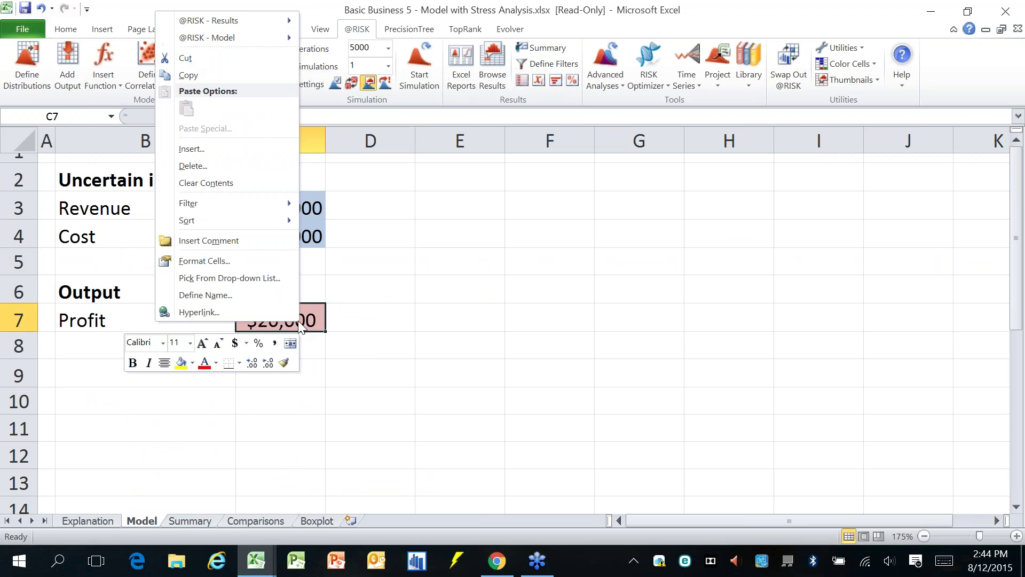
pyautogui.moveTo(248, 16)
pyautogui.moveTo(123, 22)
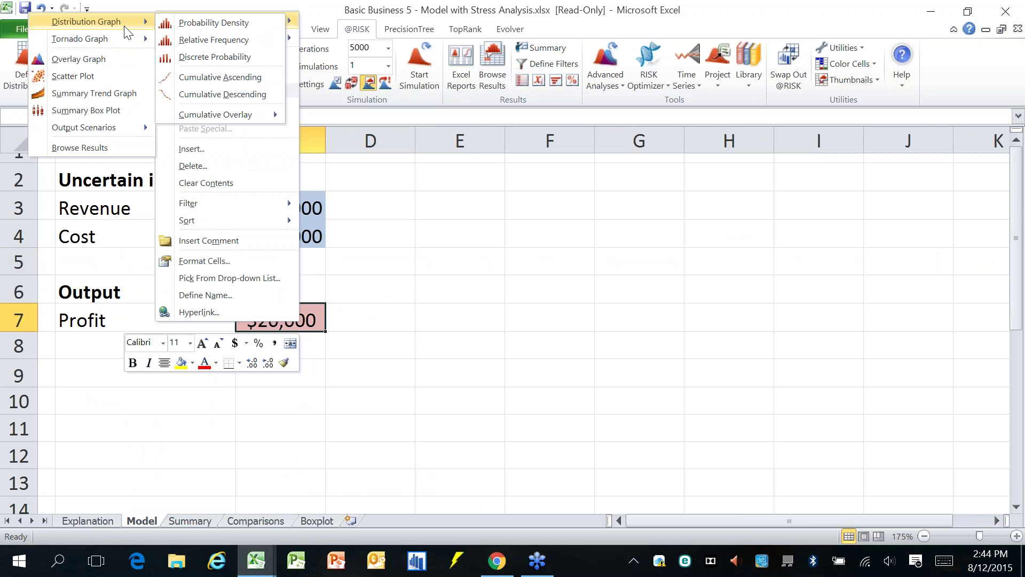
pyautogui.click(204, 43)
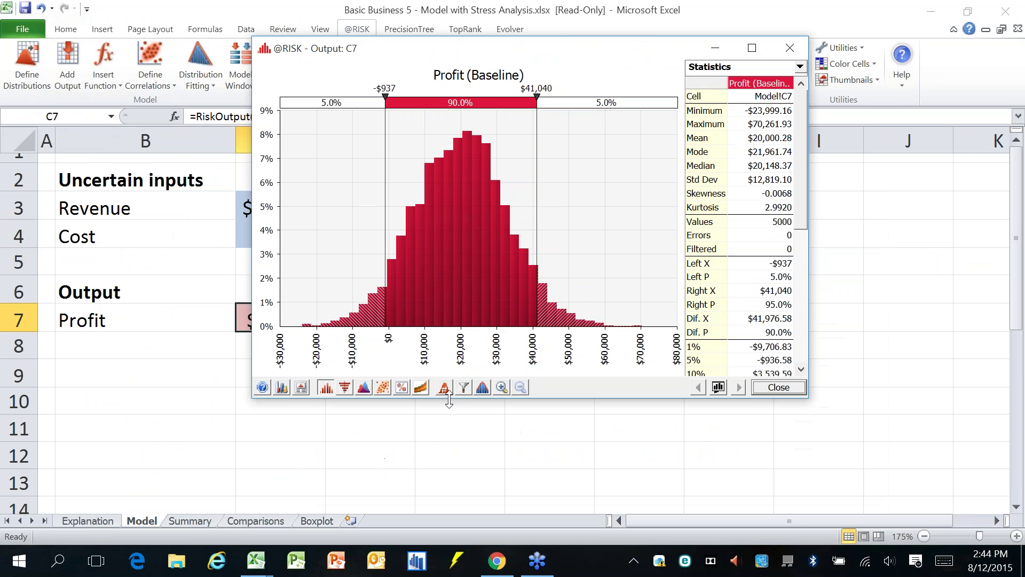
pyautogui.click(444, 388)
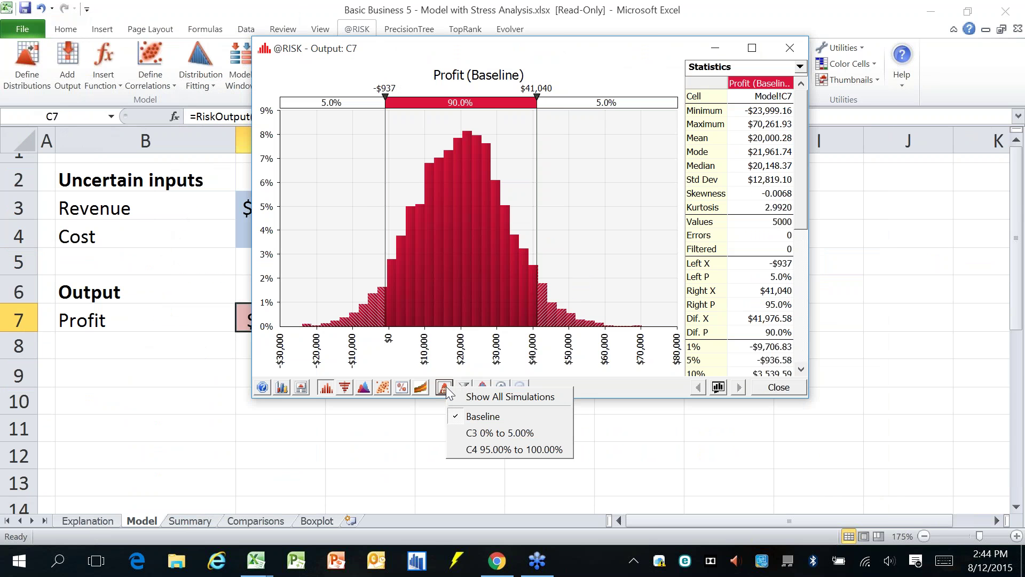
pyautogui.click(552, 397)
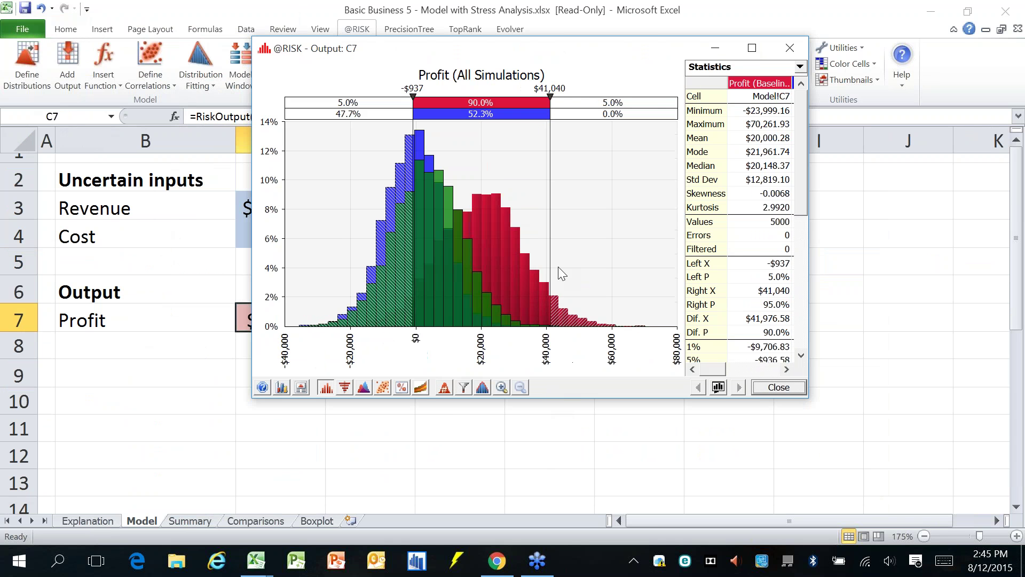
pyautogui.moveTo(552, 52); pyautogui.dragTo(526, 100)
pyautogui.click(418, 435)
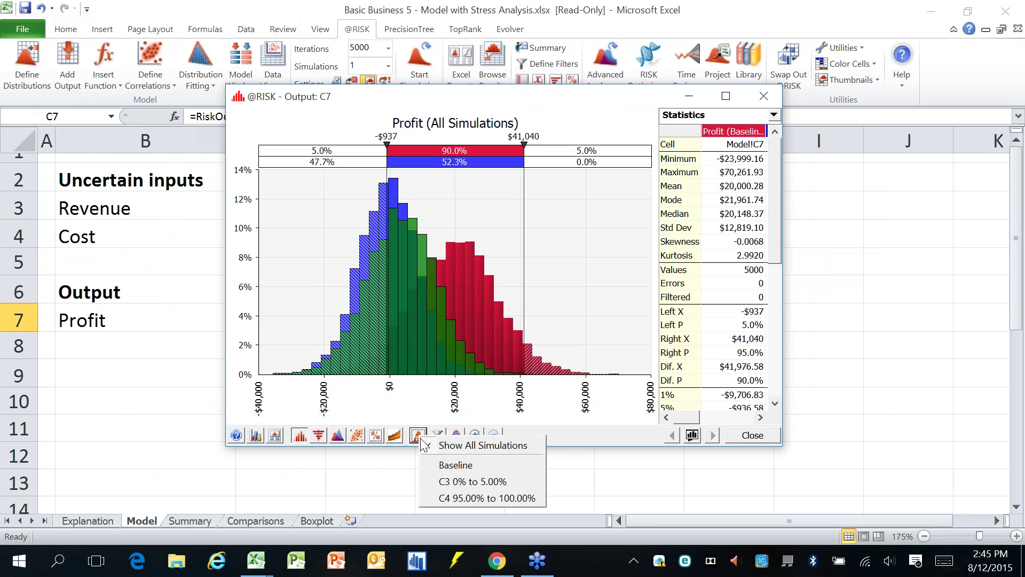
pyautogui.click(561, 257)
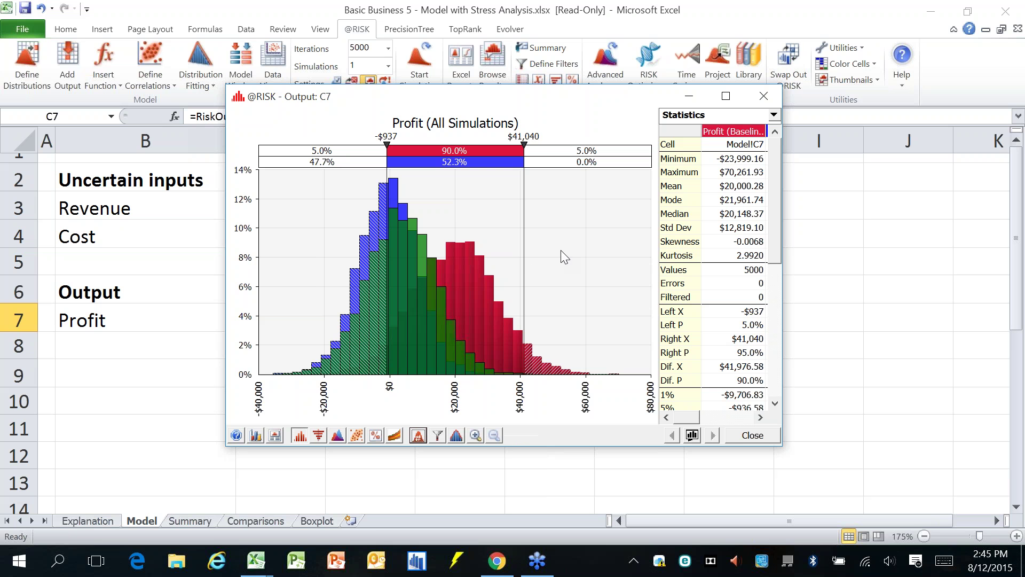
# Step: Set the number of delimited curves to 3 in the Profit graph's options
pyautogui.rightClick(459, 190)
pyautogui.click(470, 194)
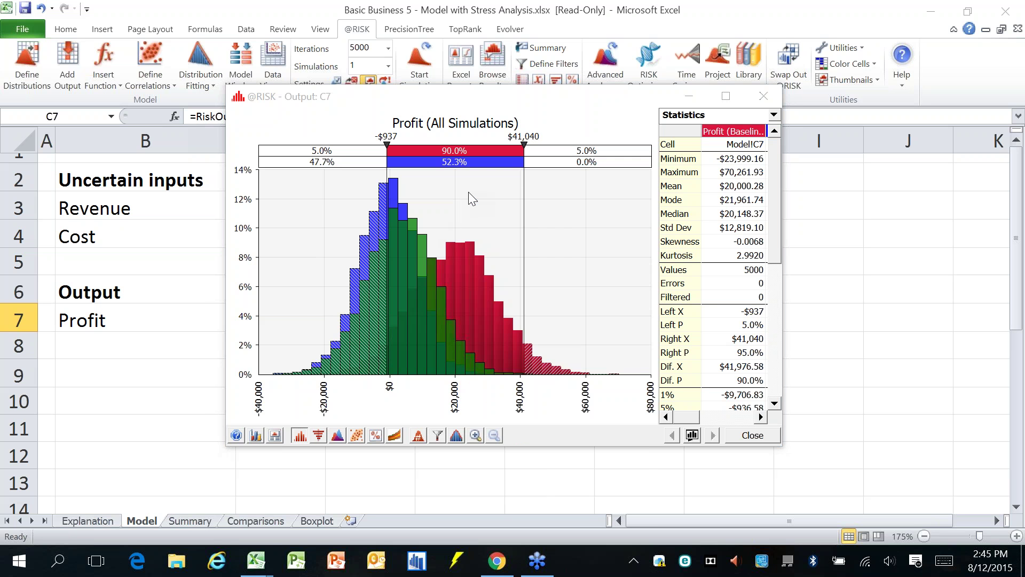
pyautogui.click(486, 80)
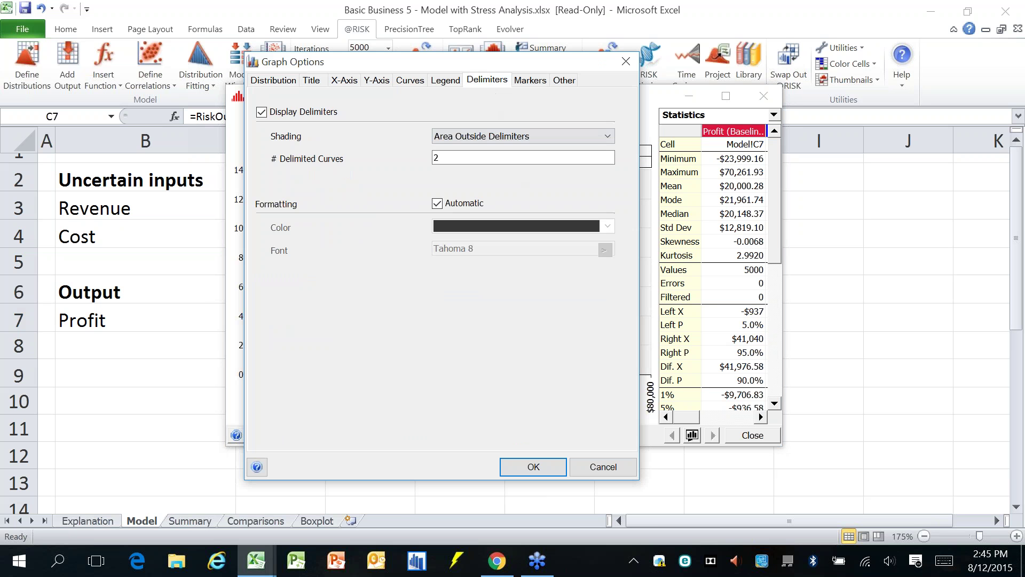
pyautogui.doubleClick(436, 157)
pyautogui.write('3')
pyautogui.moveTo(521, 65); pyautogui.dragTo(768, 124)
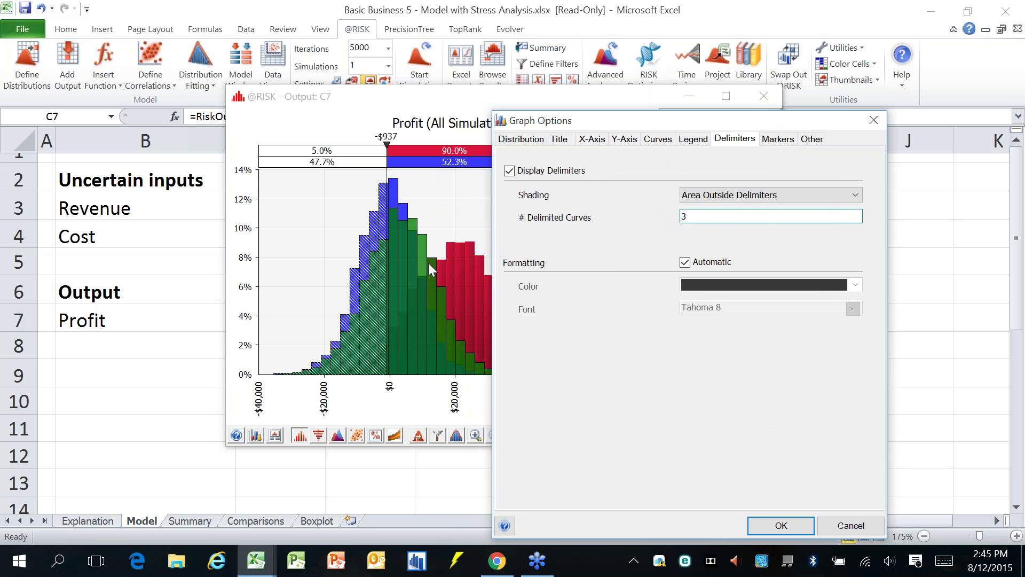
pyautogui.click(764, 524)
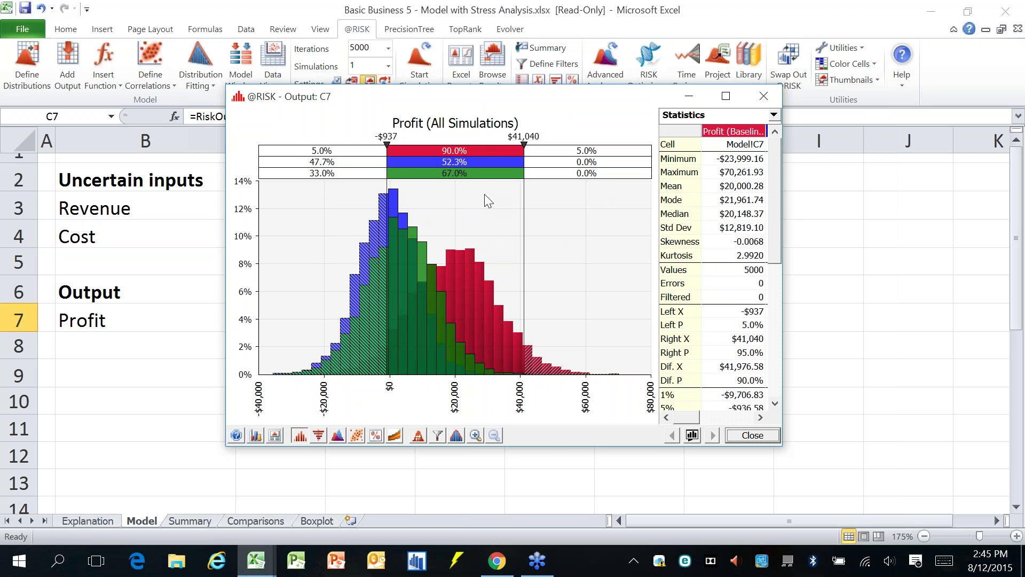
# Step: Widen the Profit graph window so the statistics columns of all three simulations fit, and reposition it over the sheet
pyautogui.moveTo(520, 98); pyautogui.dragTo(375, 93)
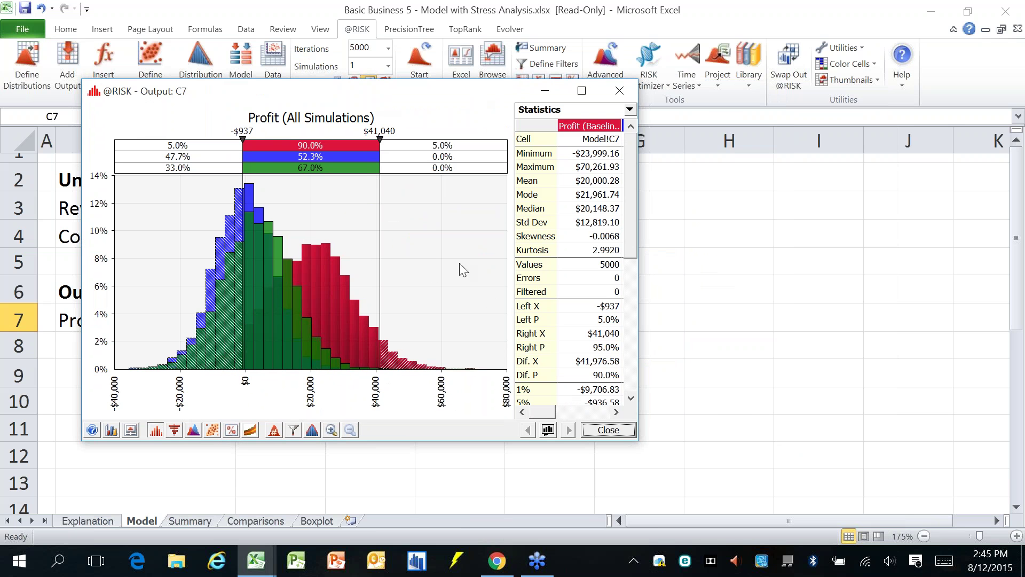
pyautogui.moveTo(638, 291); pyautogui.dragTo(791, 290)
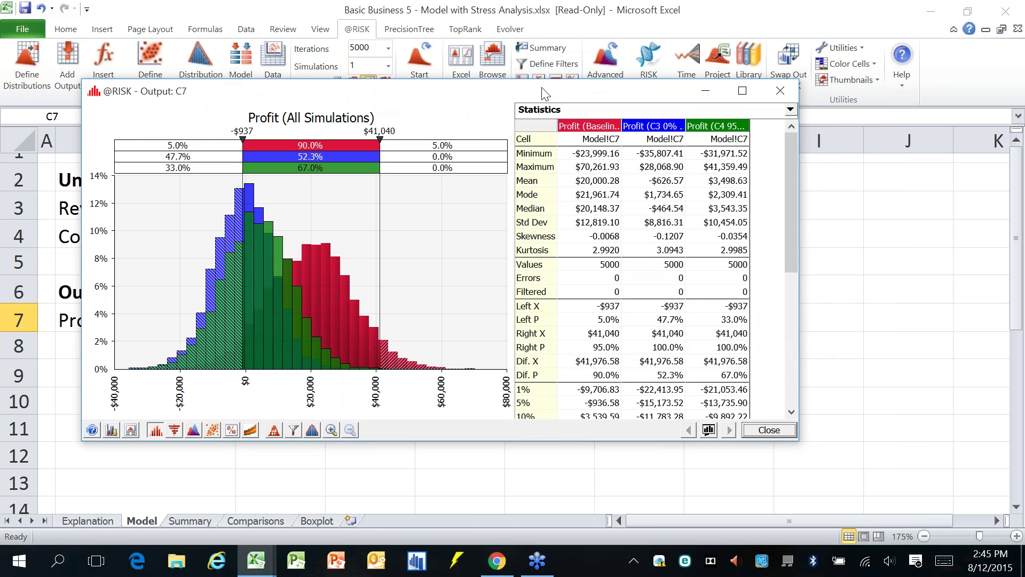
pyautogui.moveTo(547, 95); pyautogui.dragTo(674, 92)
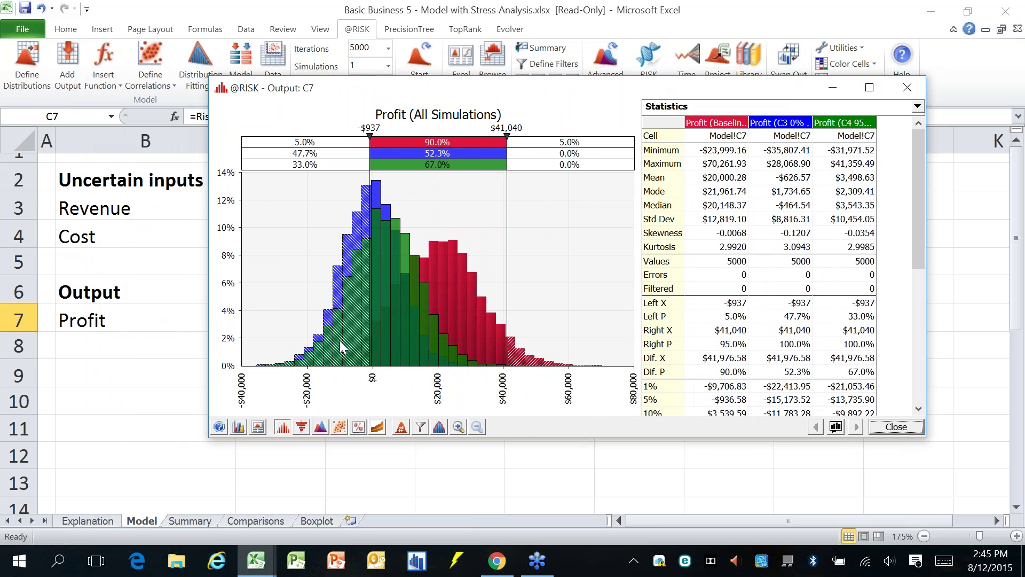
# Step: Set the style of the Profit (C3 0% to 5.00%) curve to an unfilled outline in the graph options
pyautogui.rightClick(443, 222)
pyautogui.click(450, 222)
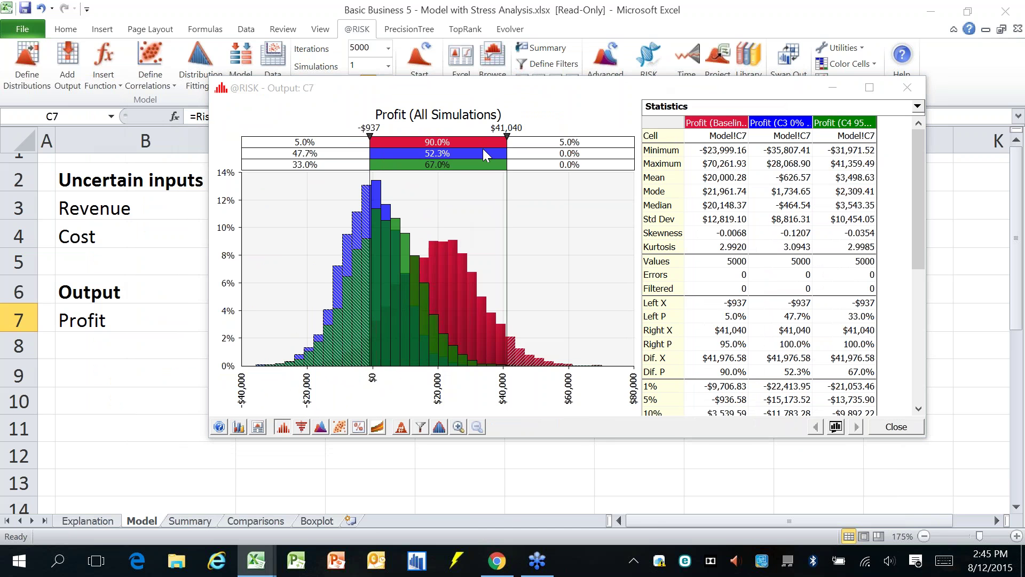
pyautogui.click(396, 75)
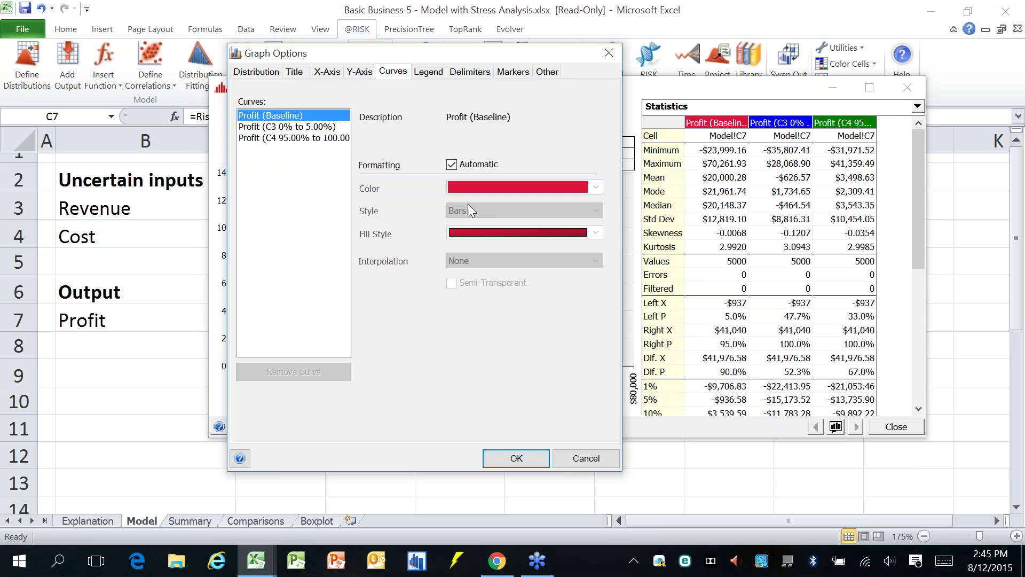
pyautogui.click(317, 127)
pyautogui.click(528, 211)
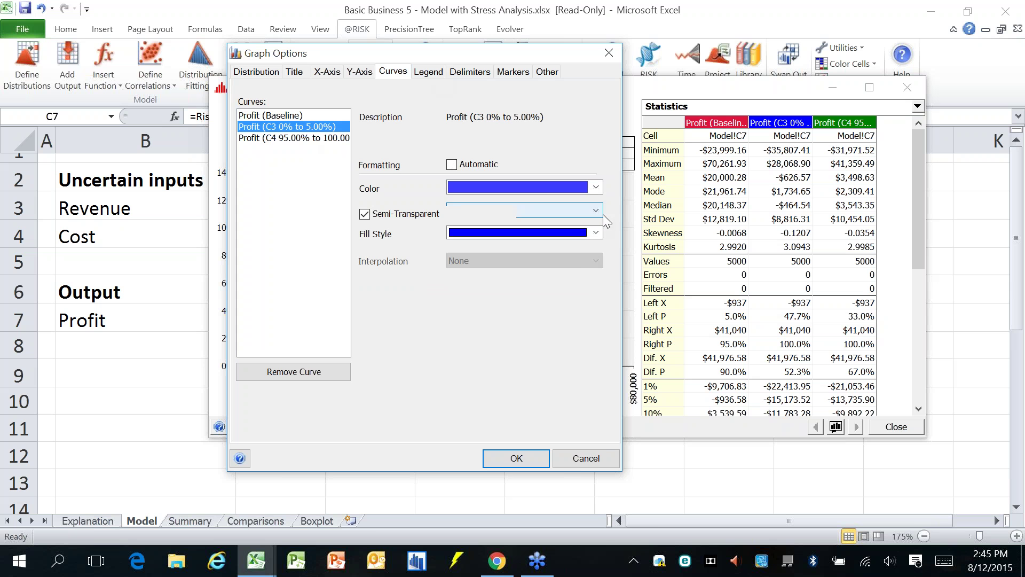
pyautogui.click(596, 233)
pyautogui.click(597, 241)
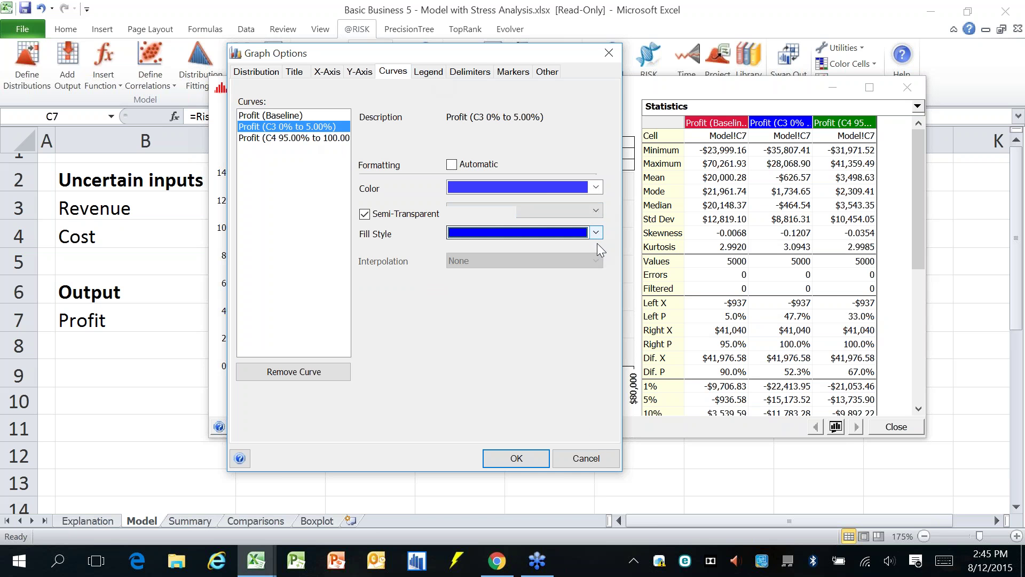
pyautogui.click(596, 210)
pyautogui.click(567, 228)
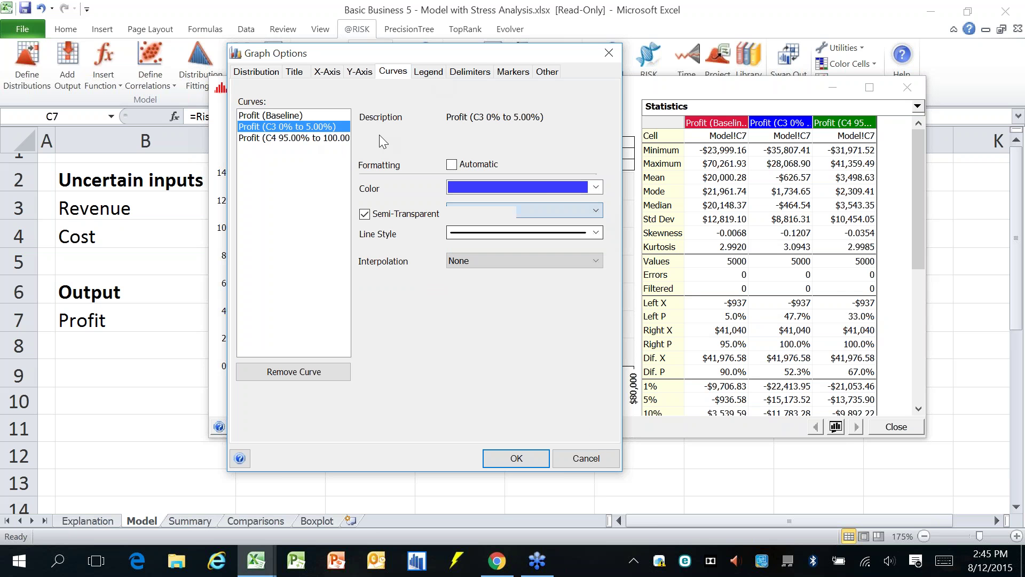
# Step: Give the Profit (C4 95.00% to 100.00%) curve the same unfilled outline style and apply the graph options
pyautogui.click(315, 138)
pyautogui.click(598, 212)
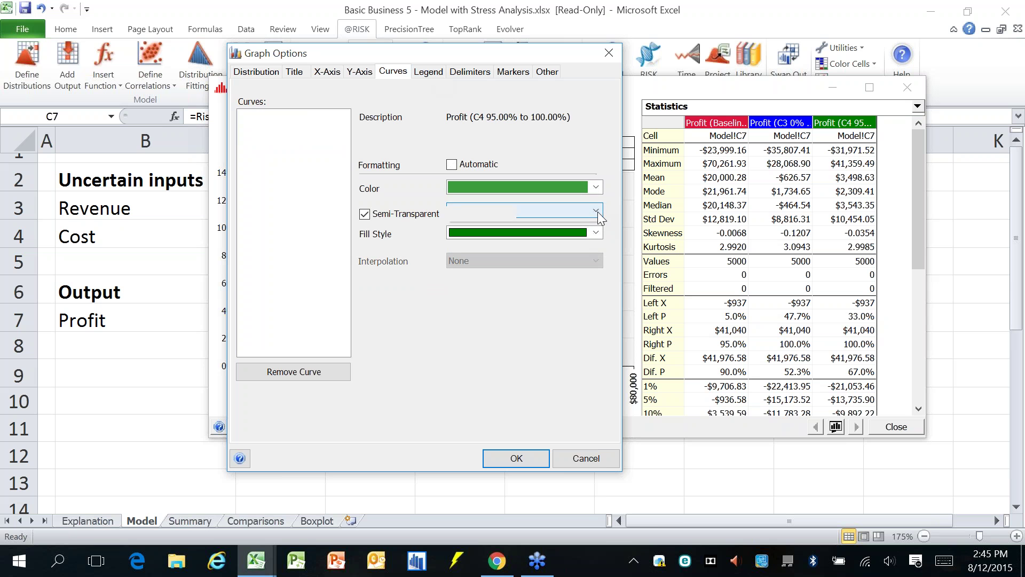
pyautogui.click(596, 210)
pyautogui.click(567, 226)
pyautogui.click(516, 457)
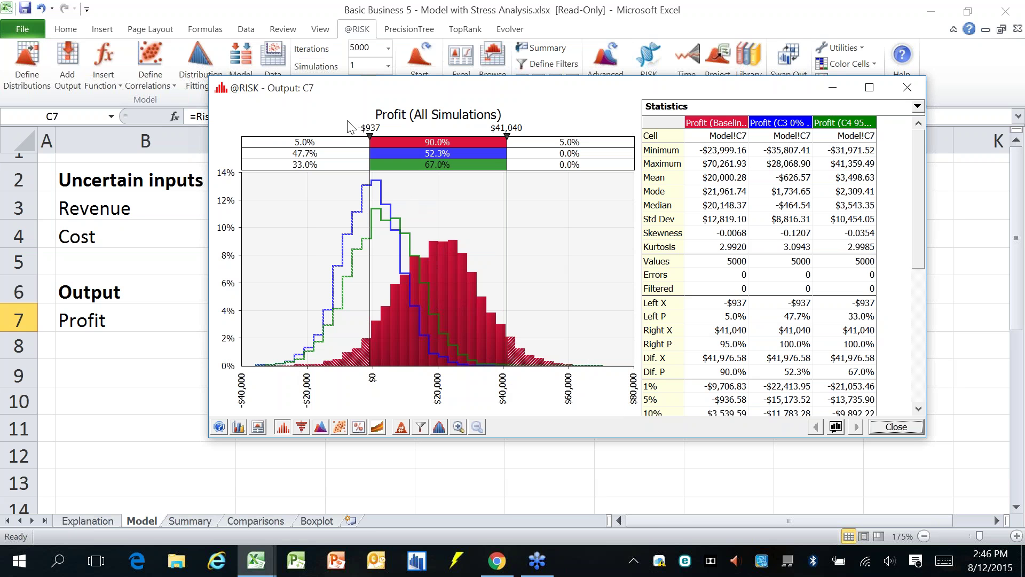
# Step: Set the graph's lower delimiter to $0 to compare the chances of a loss, and close the graph
pyautogui.click(370, 127)
pyautogui.write('0')
pyautogui.press('Return')
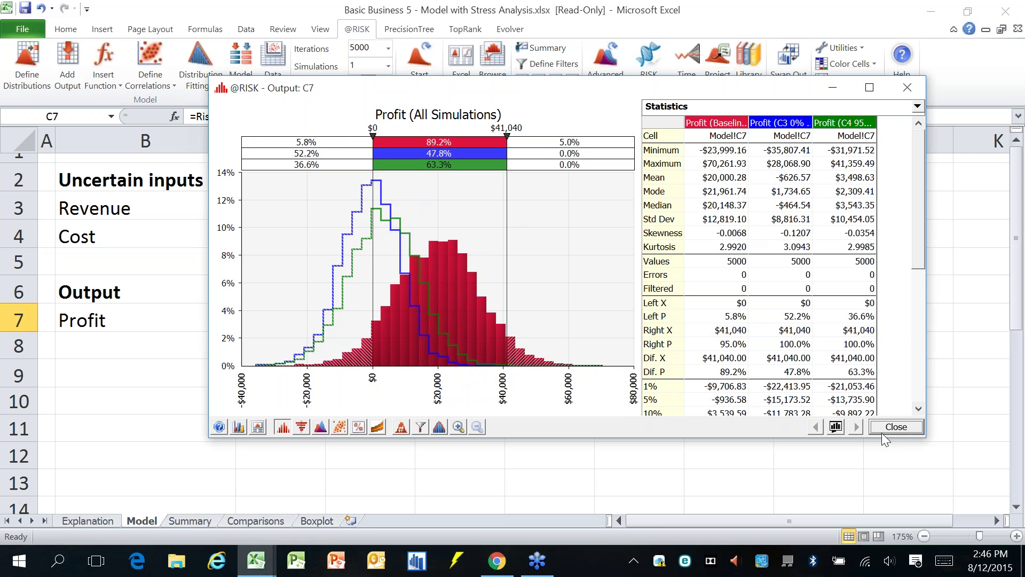
pyautogui.click(915, 426)
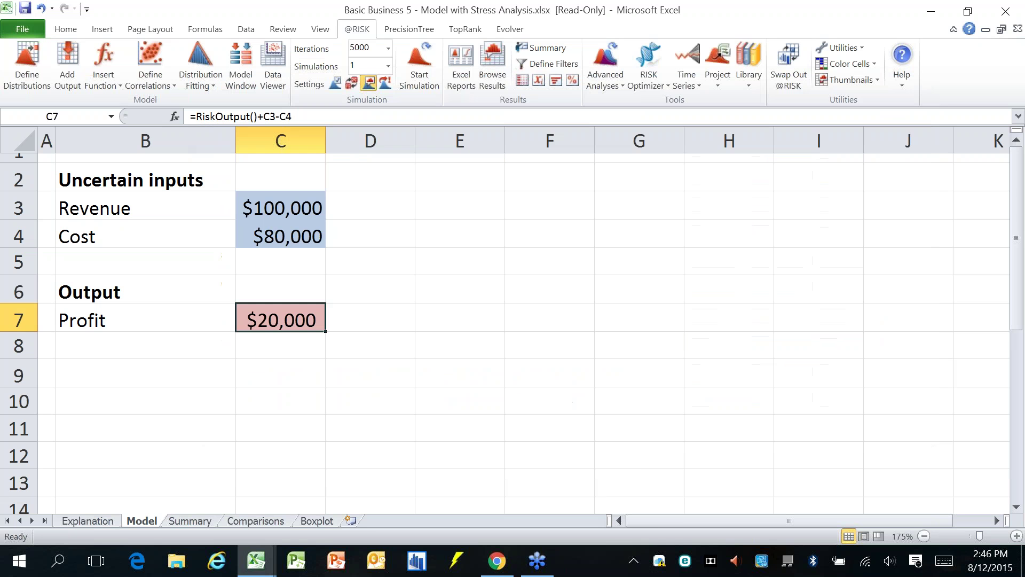
# Step: Run the stress analysis on Profit again with all inputs stressed in a single simulation
pyautogui.click(406, 282)
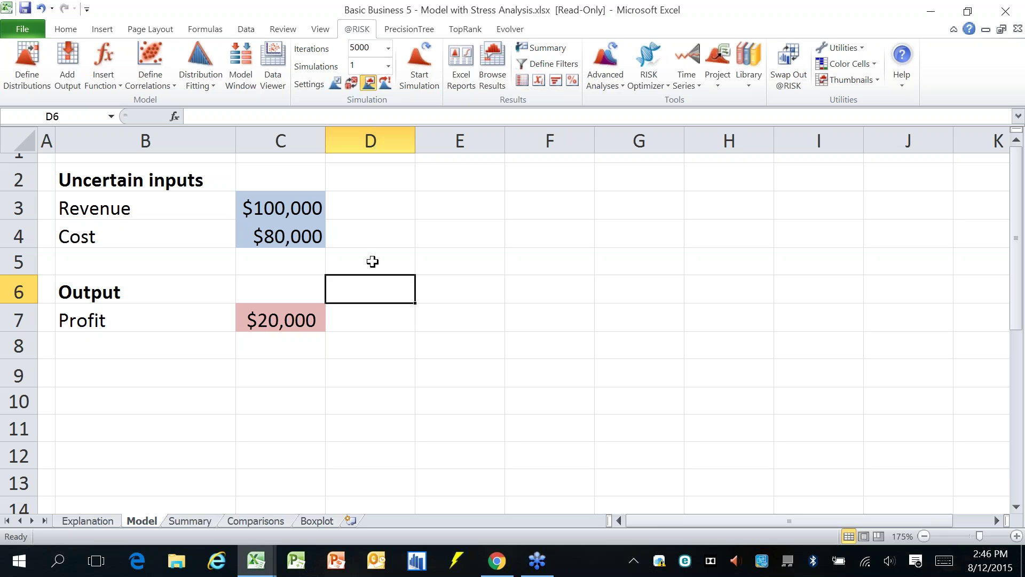
pyautogui.click(610, 85)
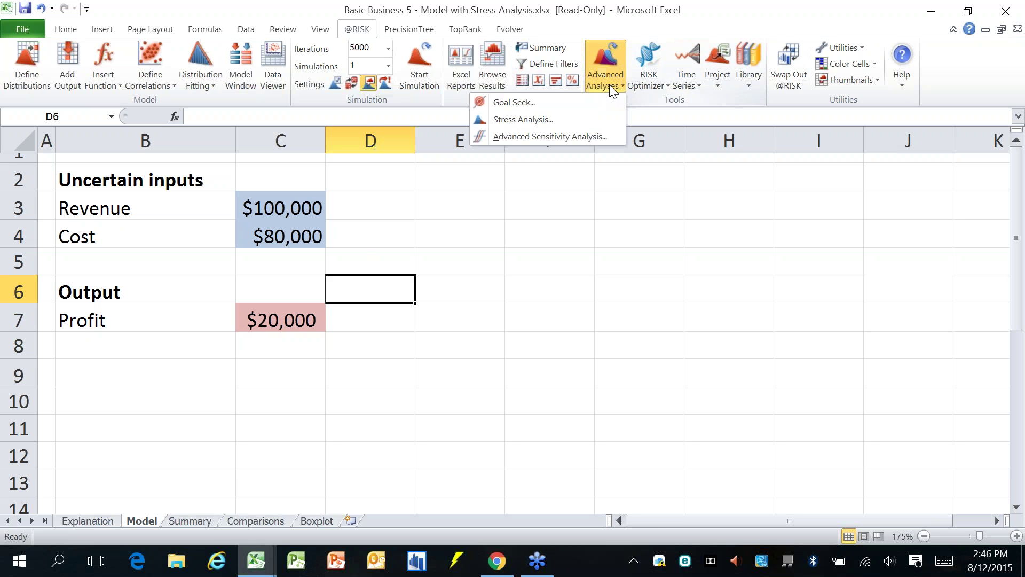
pyautogui.click(606, 118)
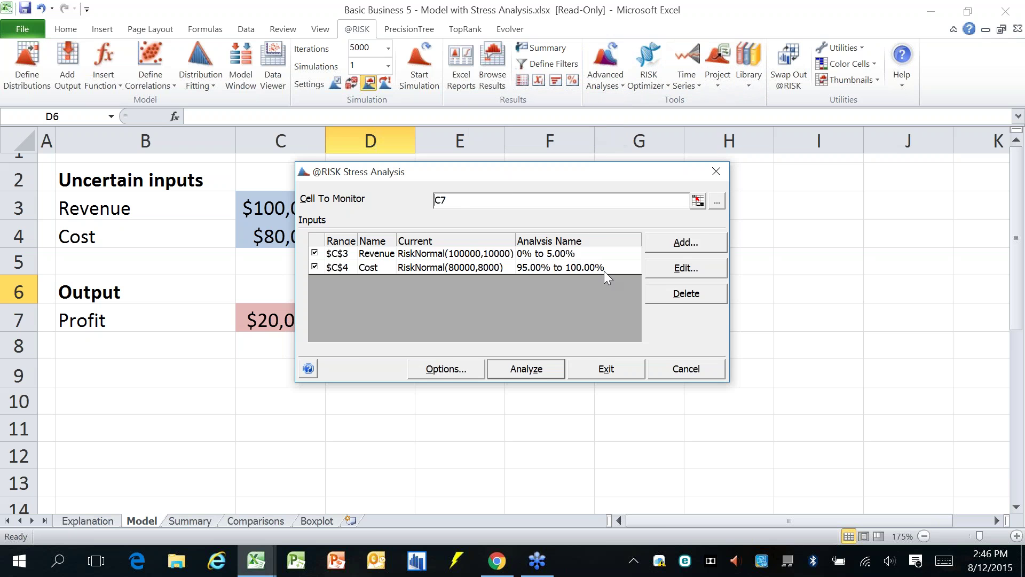
pyautogui.click(446, 369)
pyautogui.click(415, 214)
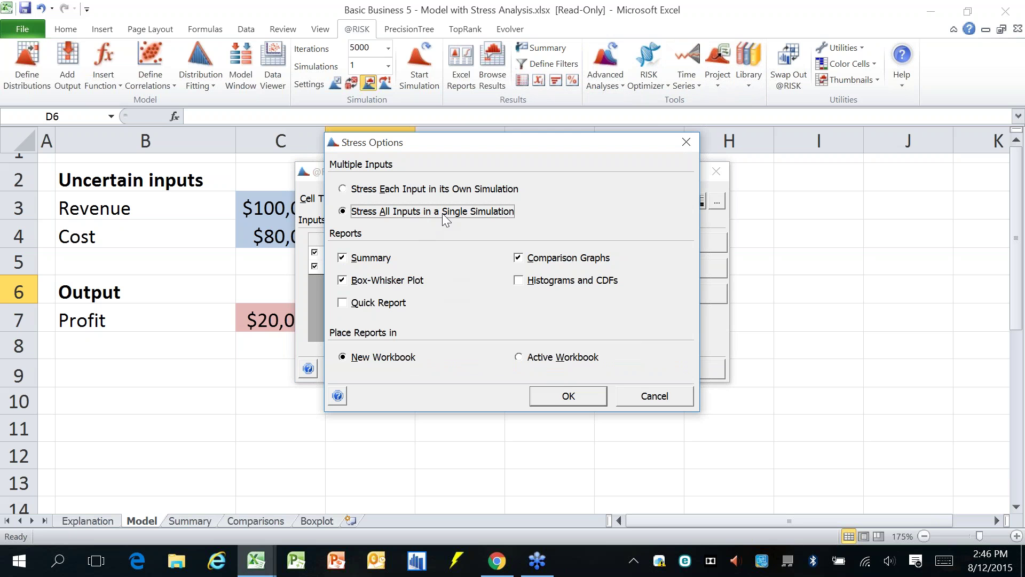
pyautogui.click(567, 395)
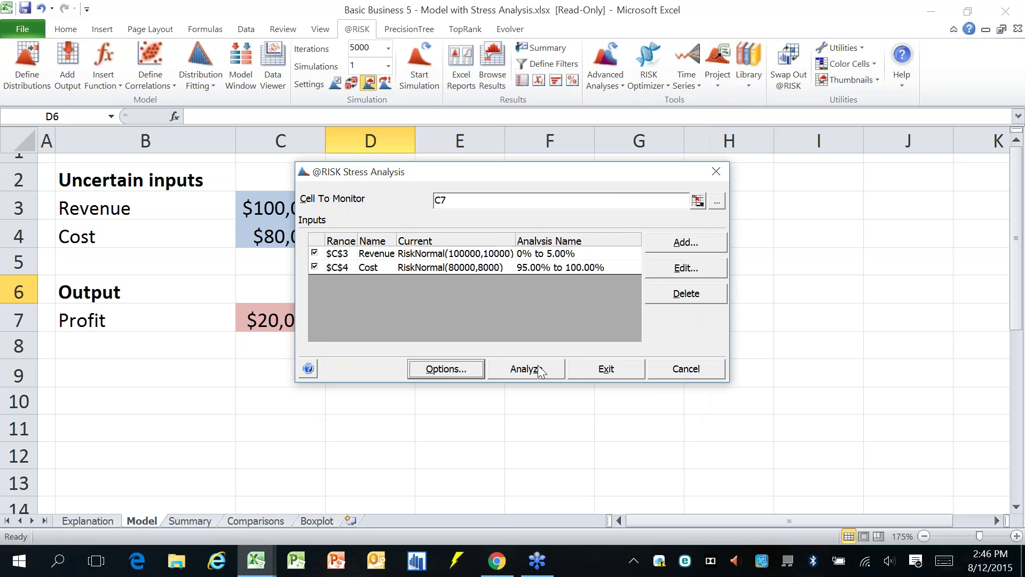
pyautogui.click(542, 370)
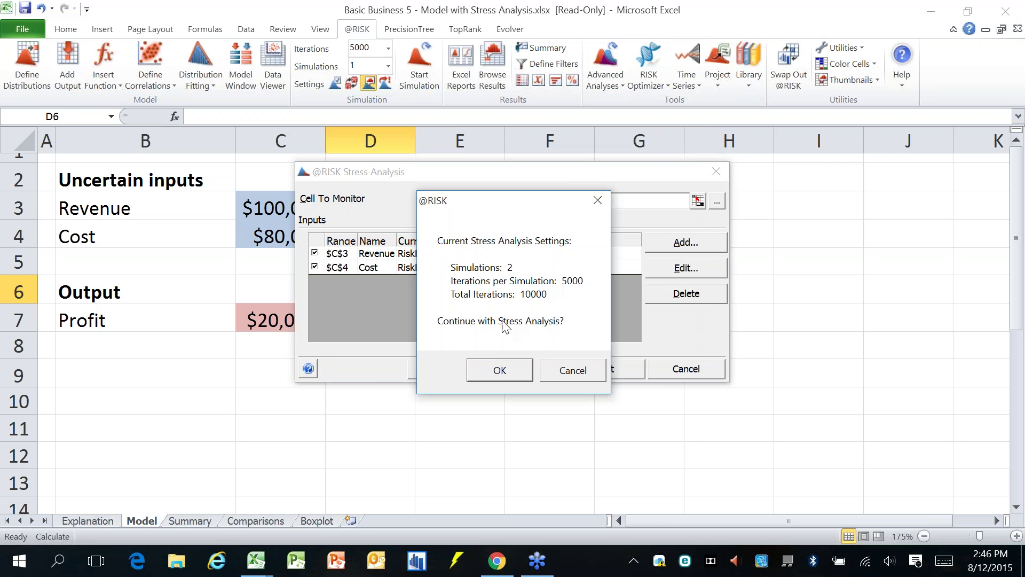
pyautogui.click(507, 370)
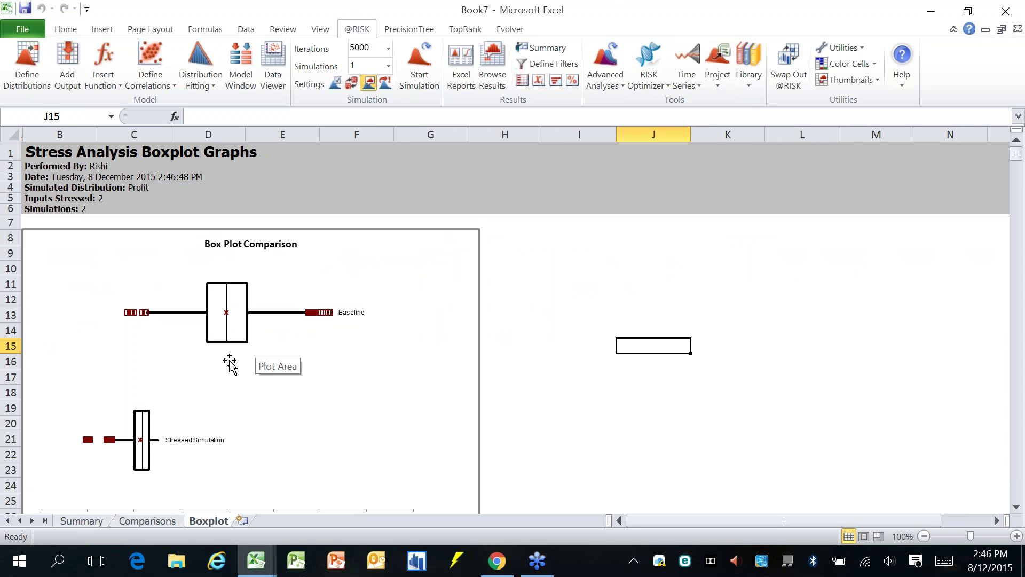
# Step: Examine the mean and standard deviation comparison graphs, and close the report workbook without saving
pyautogui.click(152, 523)
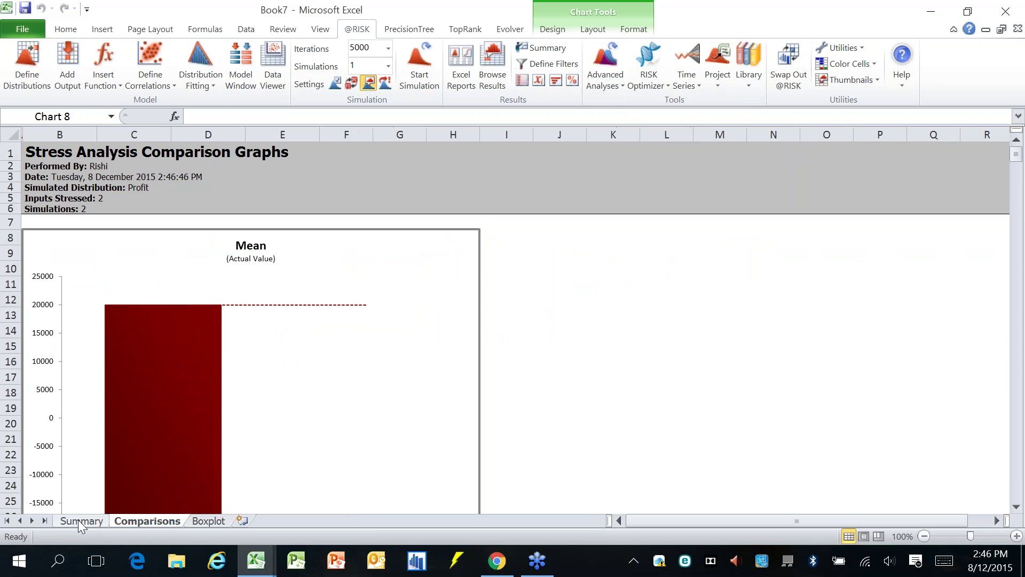
pyautogui.scroll(-7, 259, 421)
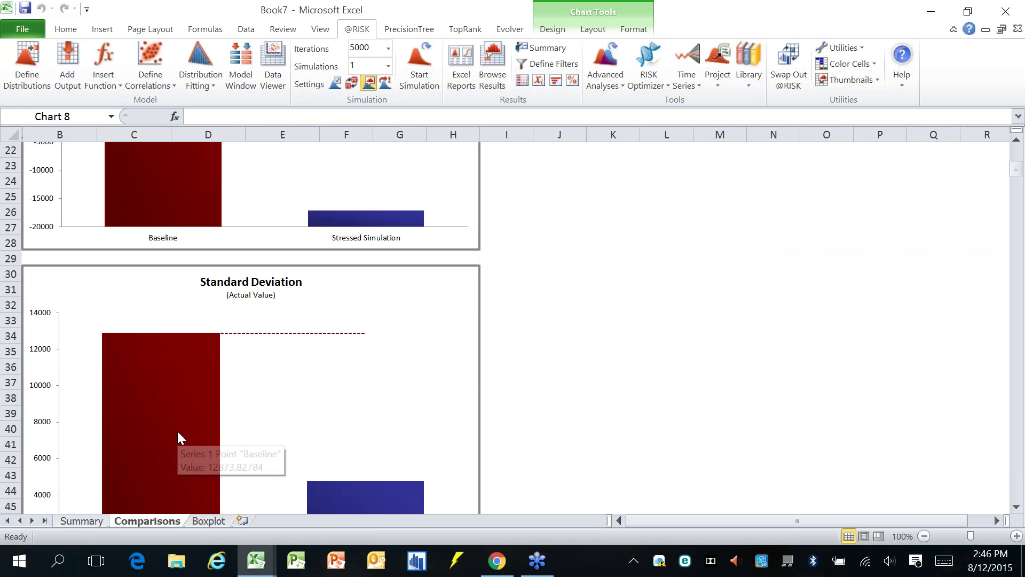
pyautogui.hotkey('alt', 'F4')
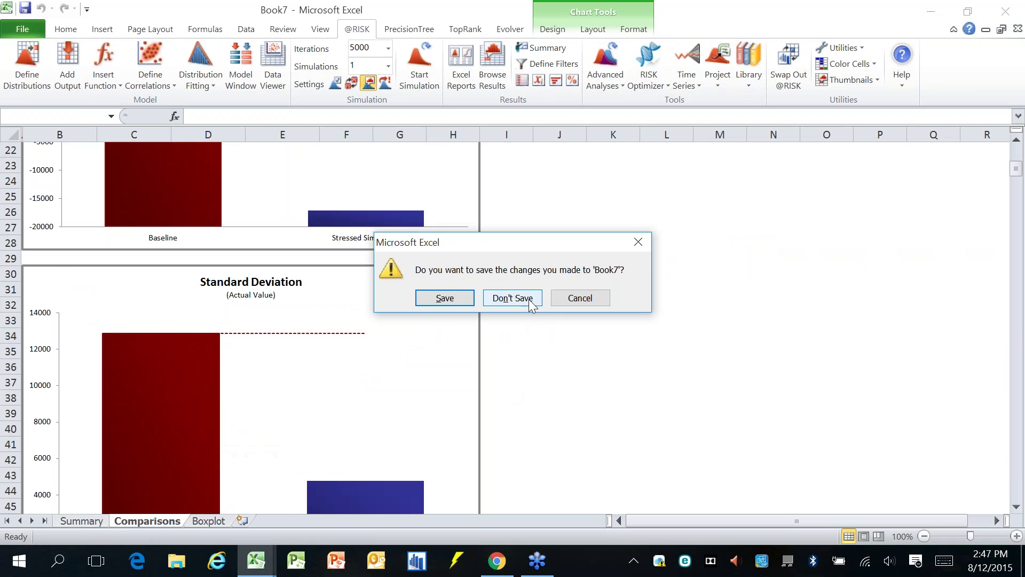
pyautogui.click(532, 296)
# Step: Graph the Profit output's distribution for all simulations to compare the baseline with the stressed case, and close the graph
pyautogui.rightClick(290, 324)
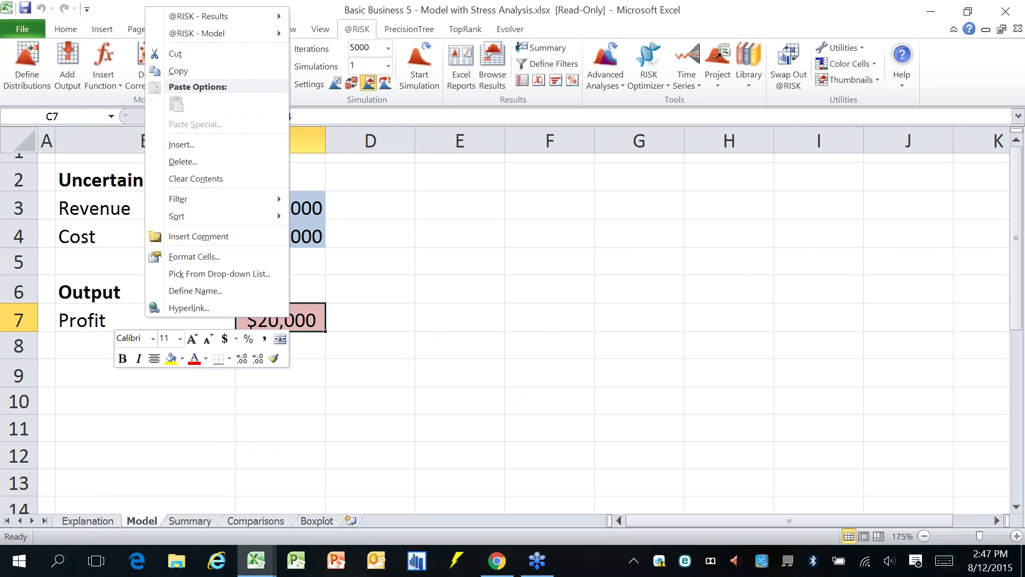
pyautogui.moveTo(258, 14)
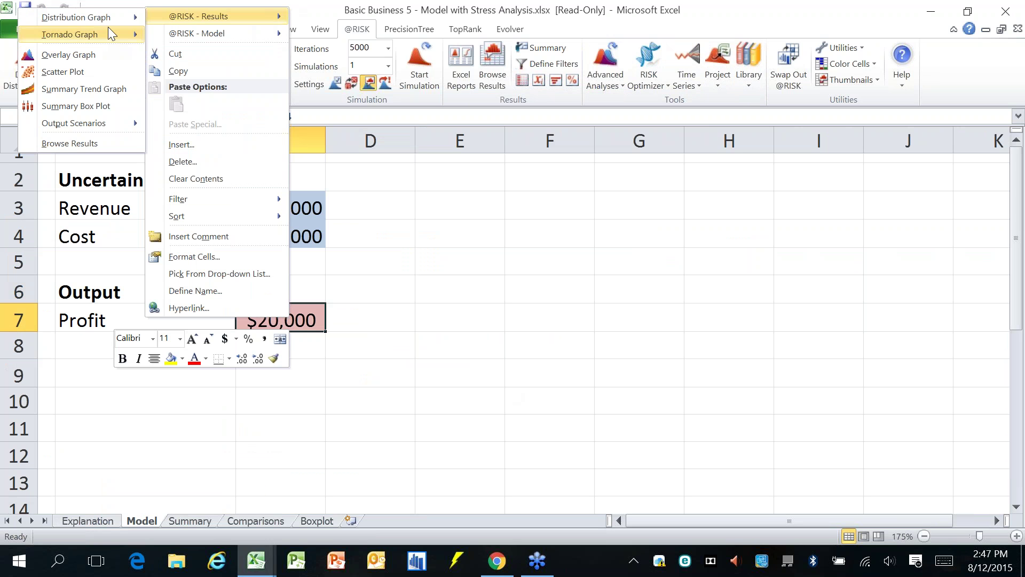
pyautogui.click(80, 17)
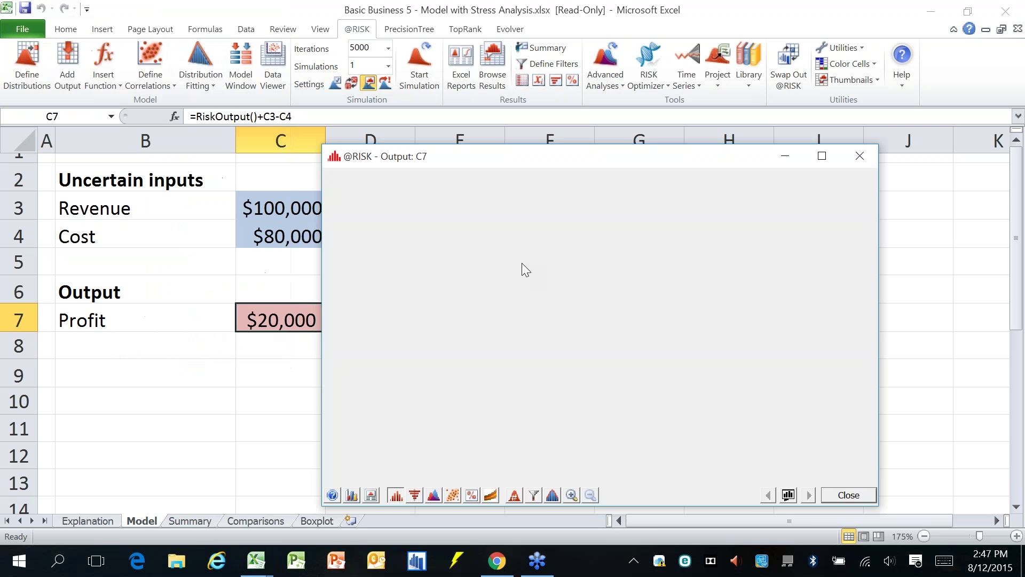
pyautogui.click(514, 495)
pyautogui.click(523, 502)
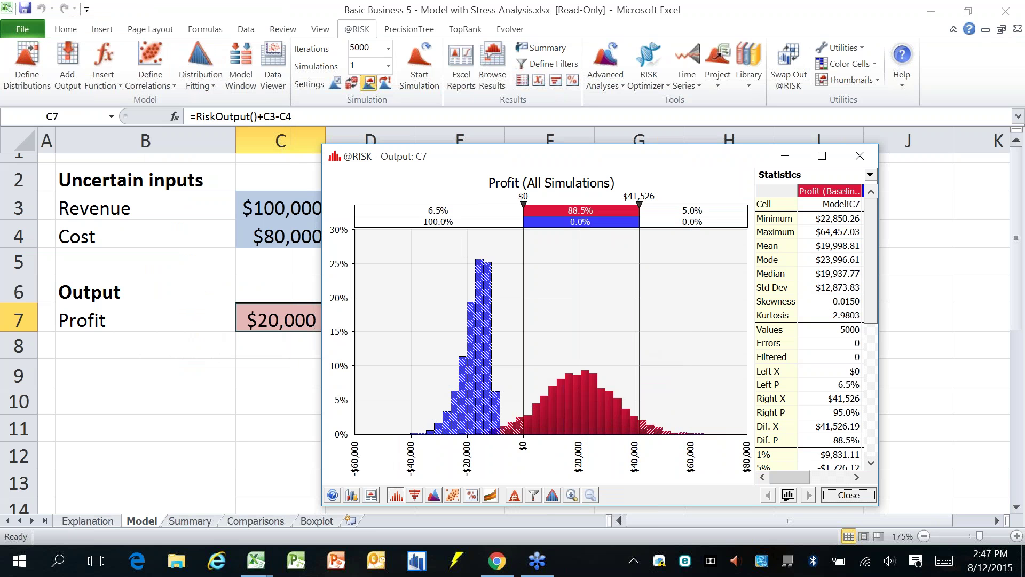
pyautogui.click(840, 492)
pyautogui.click(372, 267)
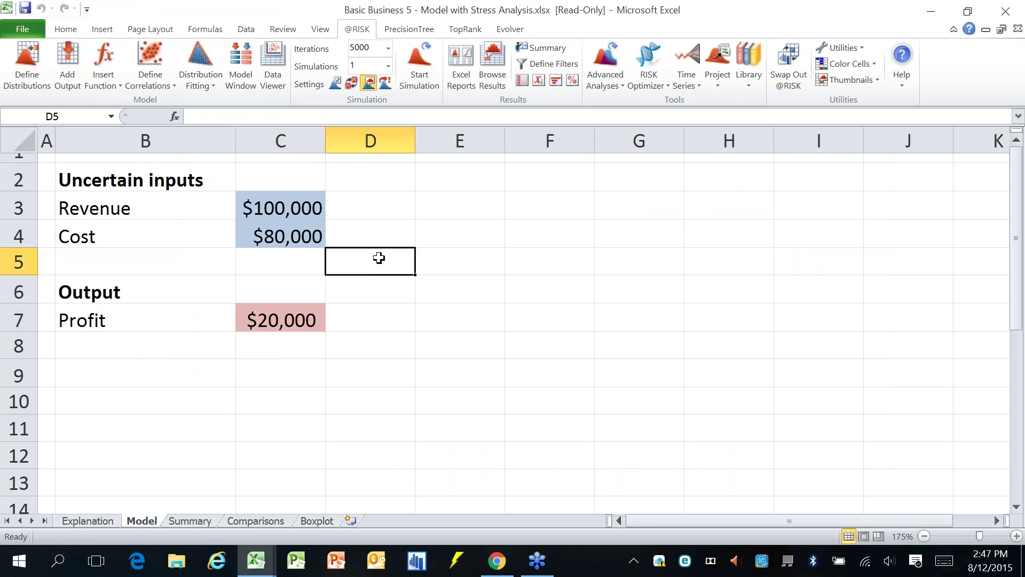
# Step: Close the Basic Business 5 model and the remaining stress analysis report without saving, returning to the example file list
pyautogui.click(617, 88)
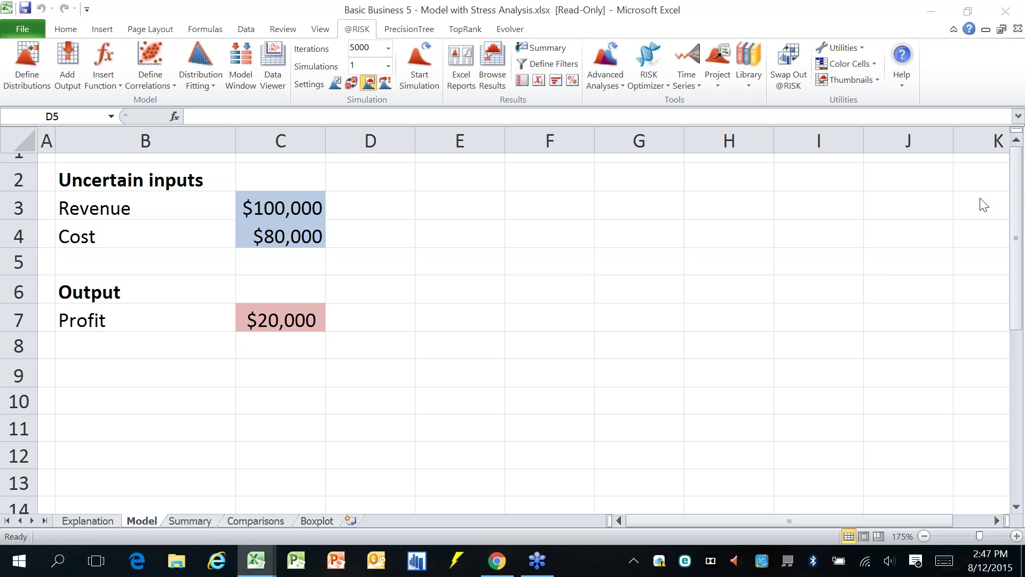
pyautogui.click(405, 259)
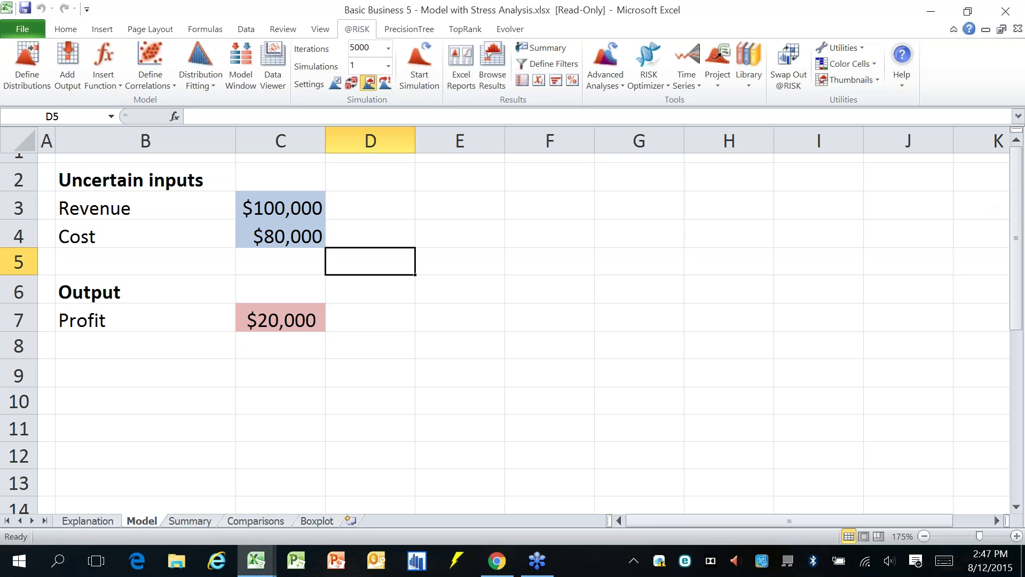
pyautogui.click(504, 300)
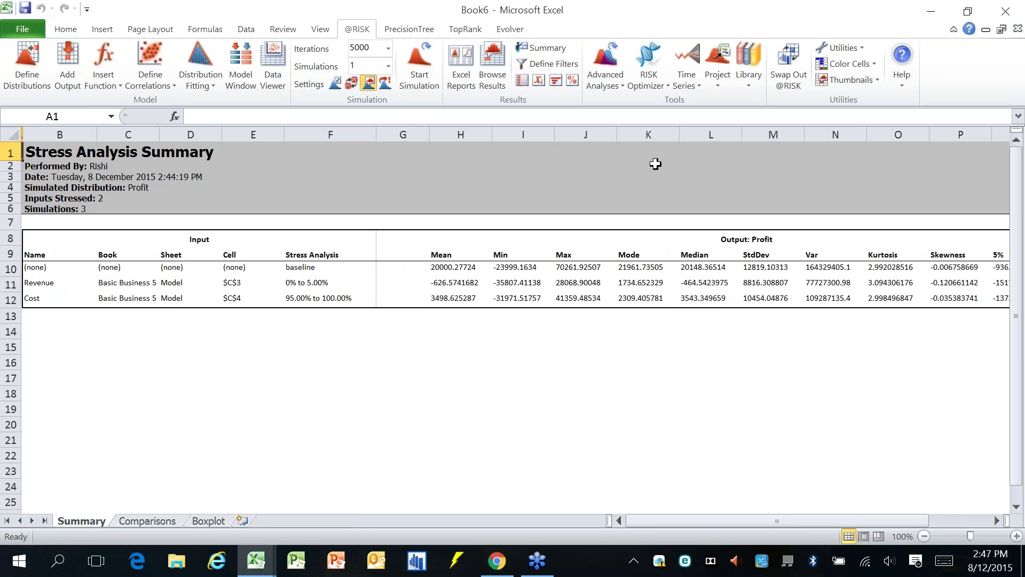
pyautogui.click(596, 201)
pyautogui.hotkey('ctrl', 'w')
pyautogui.click(511, 302)
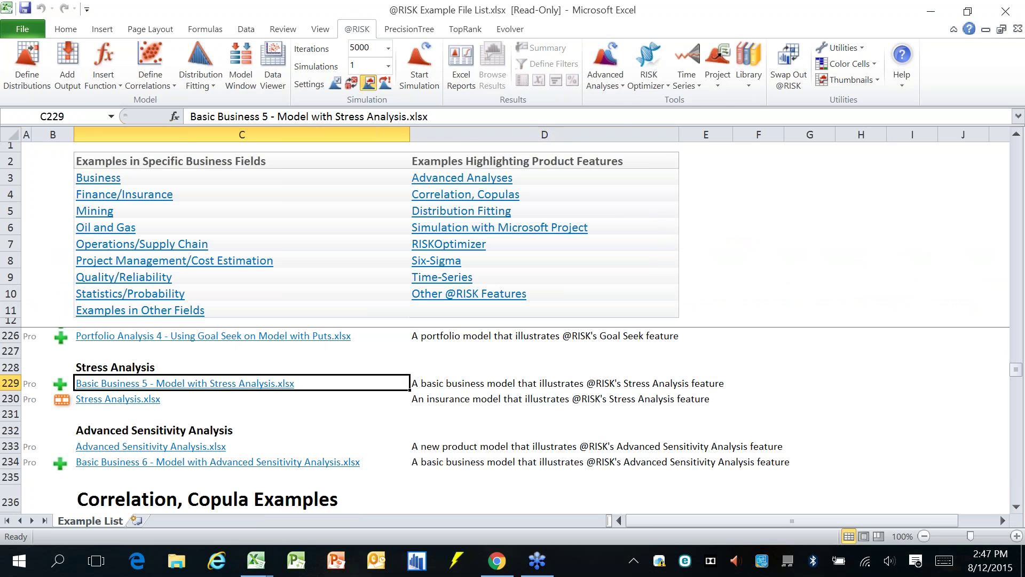
# Step: Open the Advanced Sensitivity Analysis.xlsx example and go to its Model sheet
pyautogui.click(616, 87)
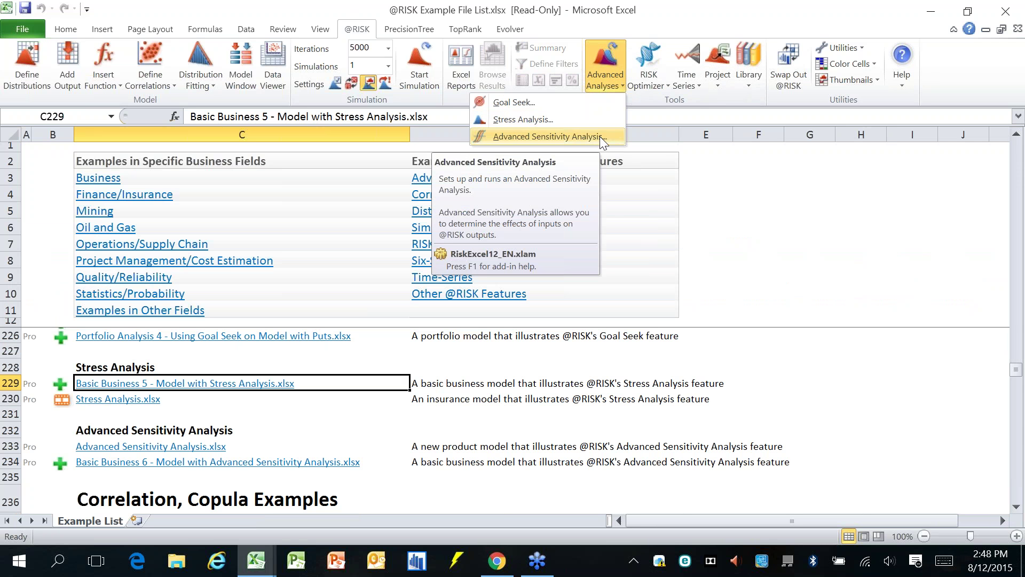
pyautogui.click(646, 140)
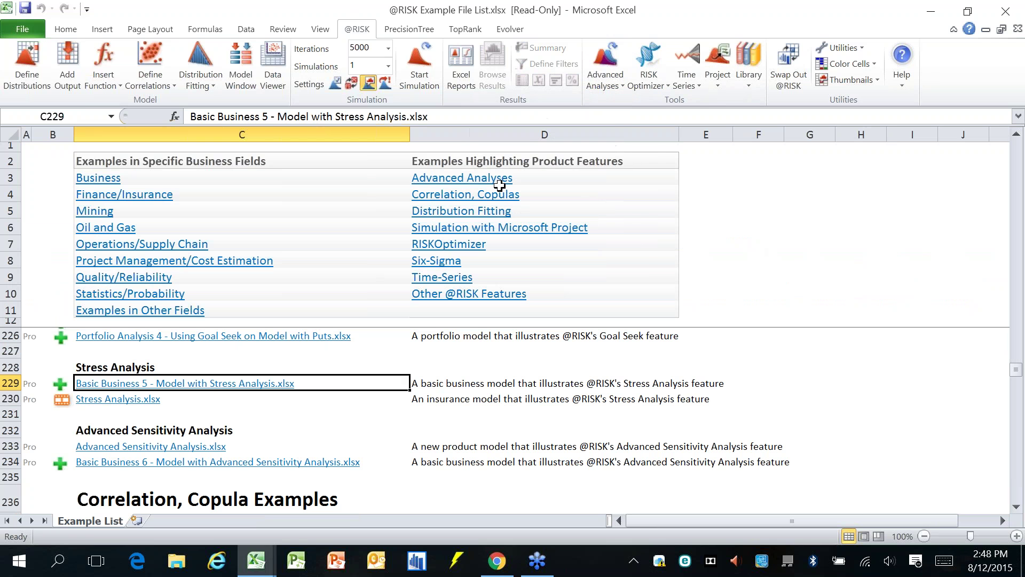
pyautogui.click(357, 412)
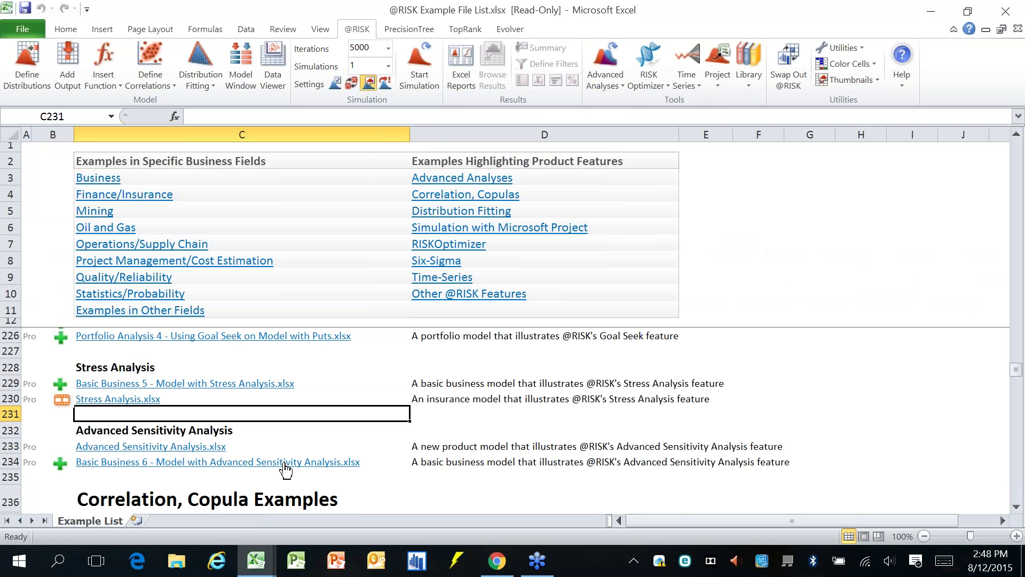
pyautogui.click(178, 447)
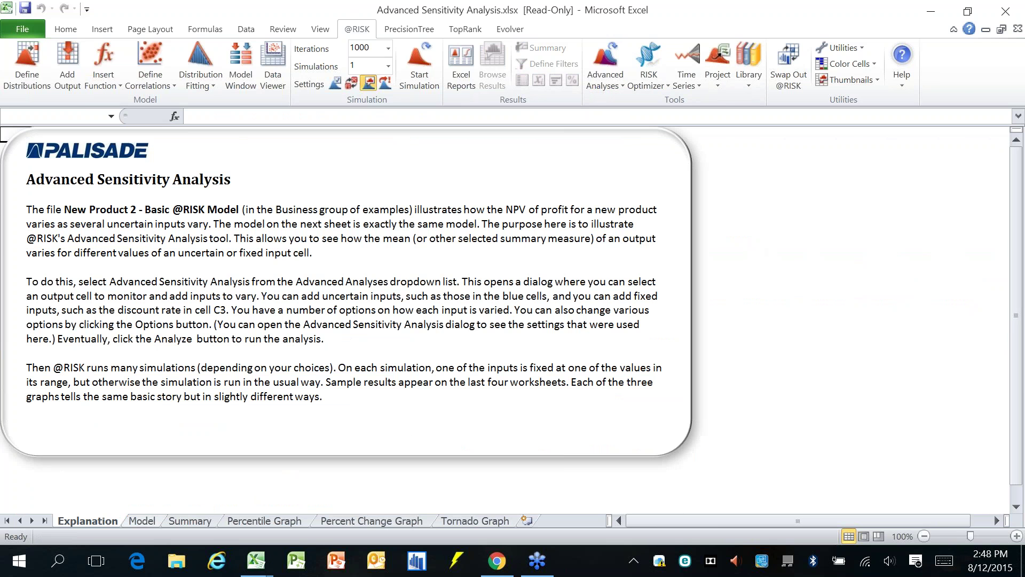
pyautogui.hotkey('ctrl', 'pagedown')
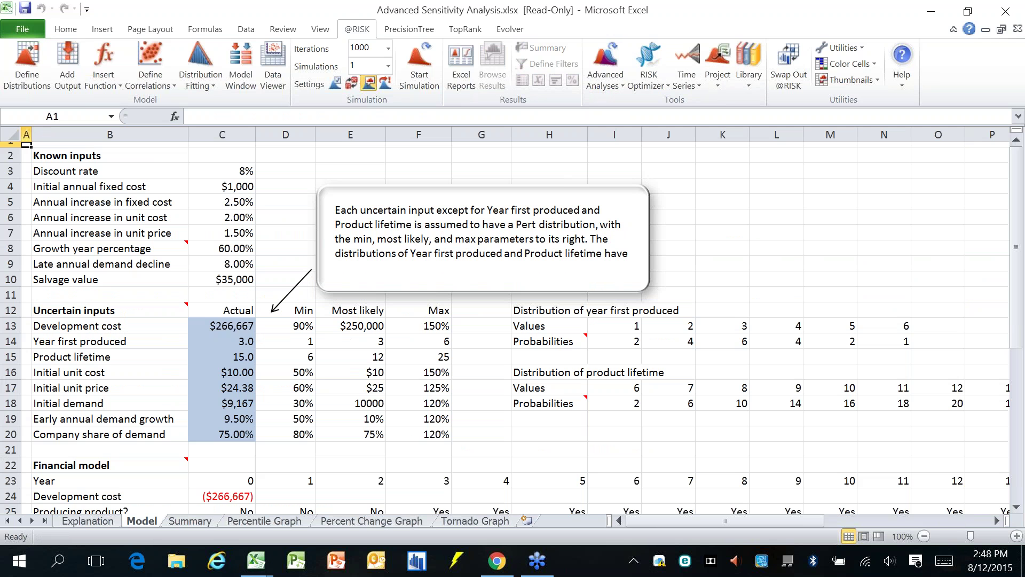
# Step: Review the workbook's explanation and the model's known inputs, uncertain inputs, yearly financial model and NPV of profit output
pyautogui.click(339, 353)
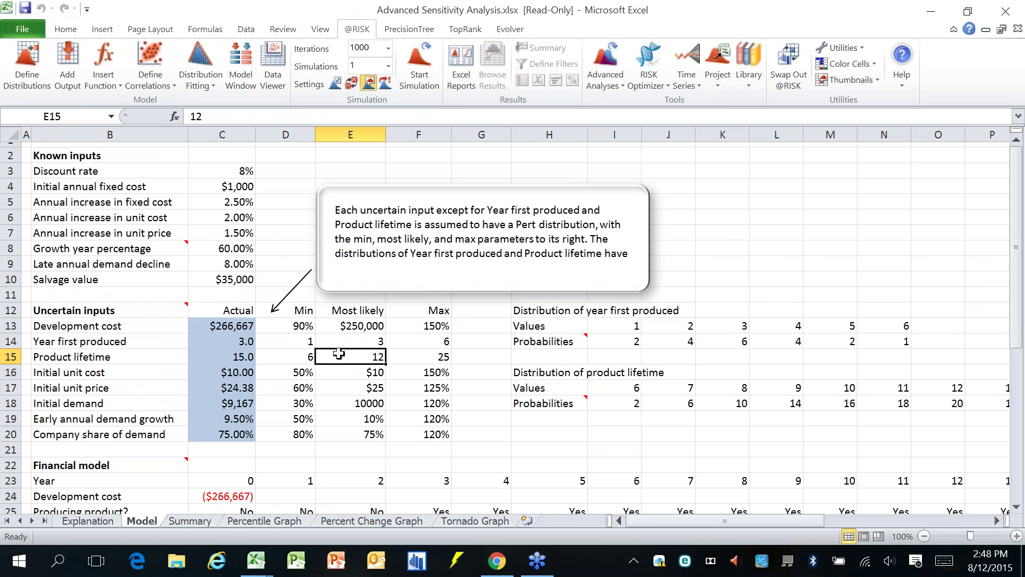
pyautogui.scroll(-5, 338, 354)
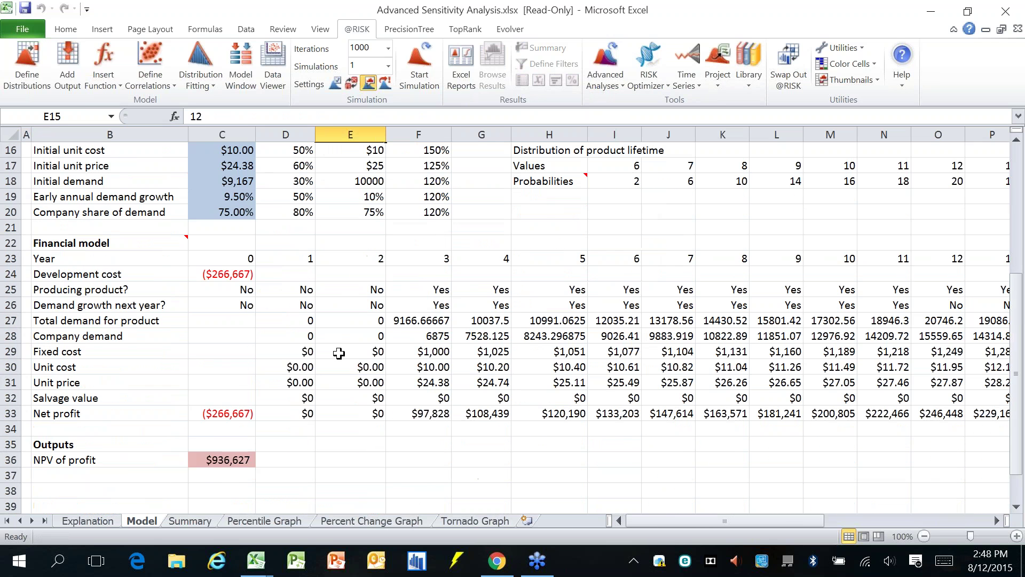
pyautogui.scroll(5, 338, 354)
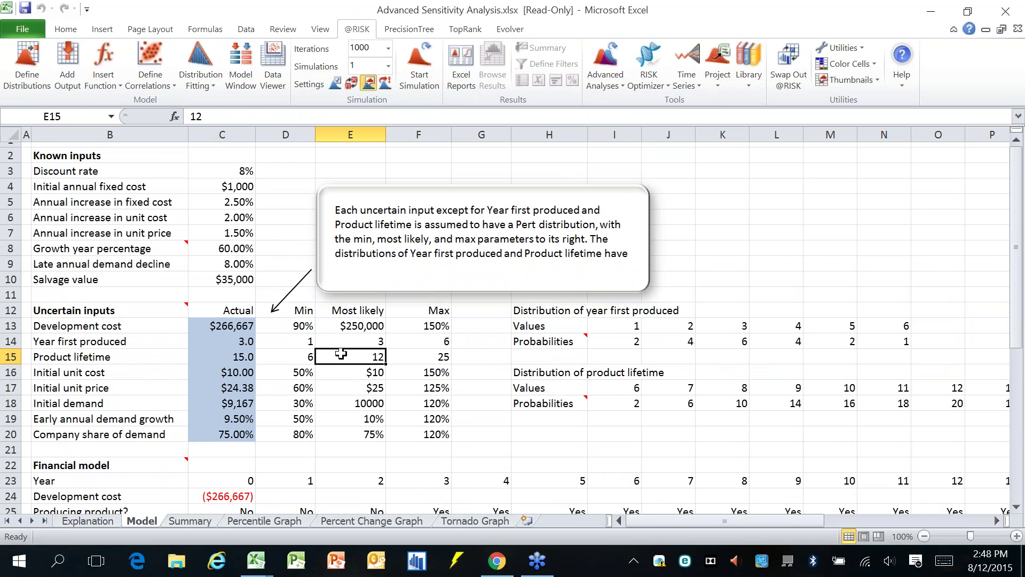
pyautogui.hotkey('ctrl', 'w')
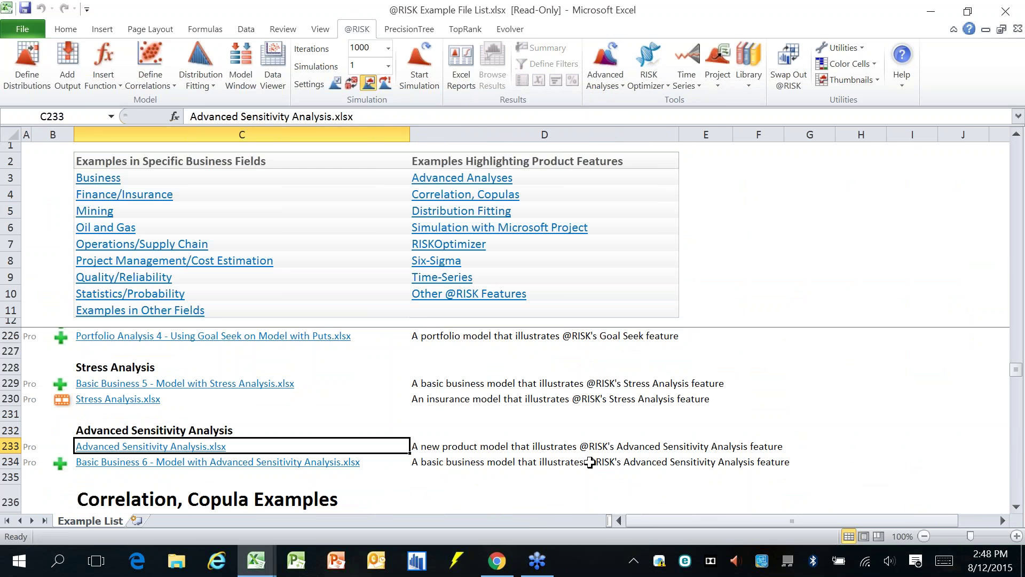
pyautogui.click(106, 521)
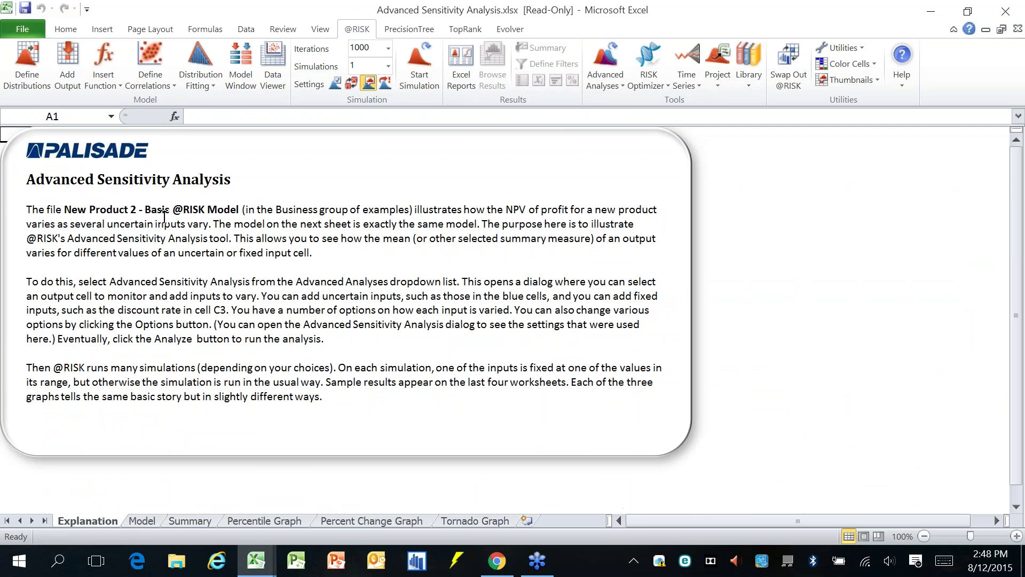
pyautogui.click(142, 521)
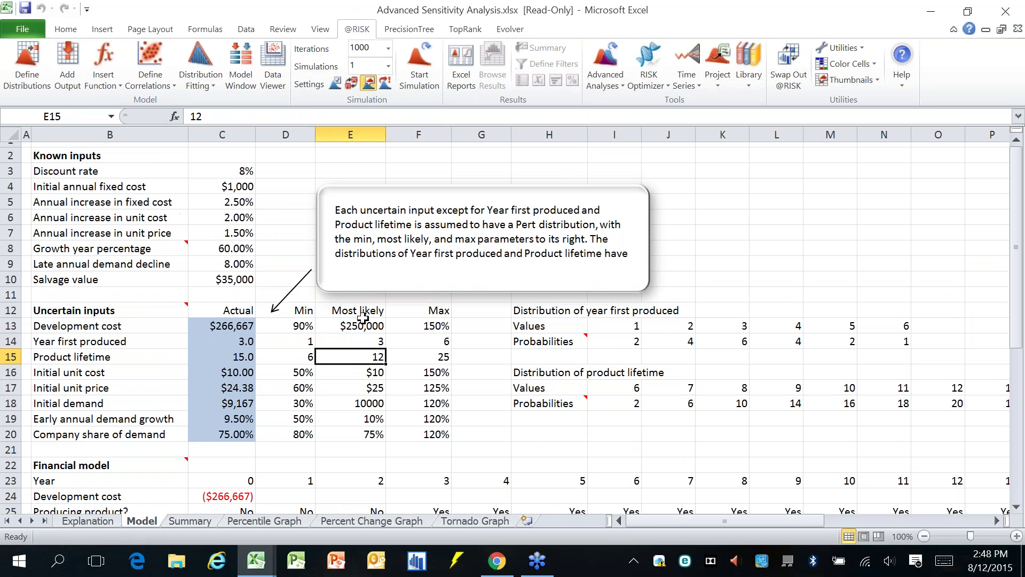
pyautogui.scroll(-3, 350, 353)
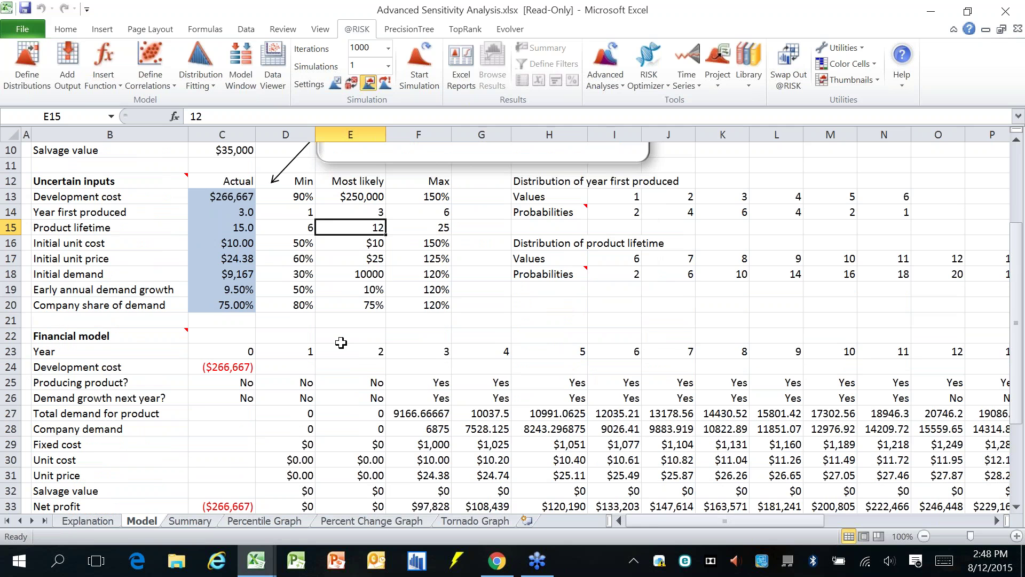
pyautogui.scroll(-2, 344, 349)
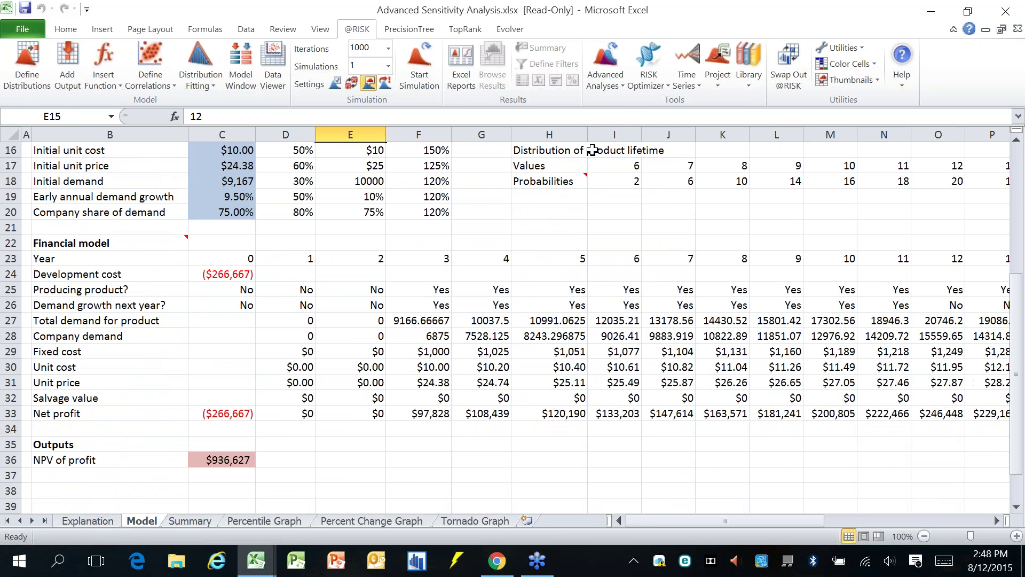
# Step: Start an Advanced Sensitivity Analysis with the NPV of profit in C36 as the cell to monitor
pyautogui.click(616, 85)
pyautogui.click(600, 138)
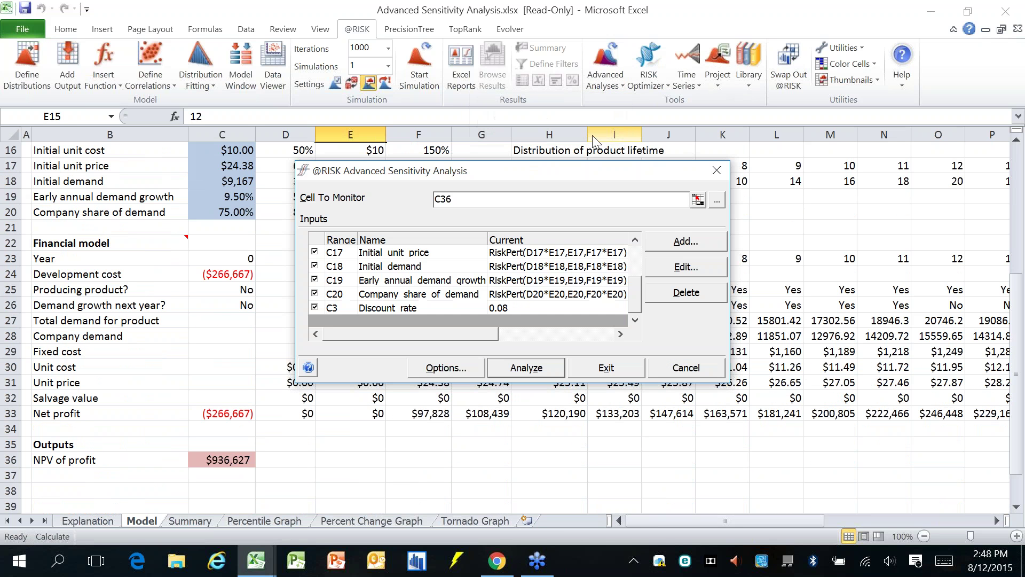
pyautogui.click(698, 200)
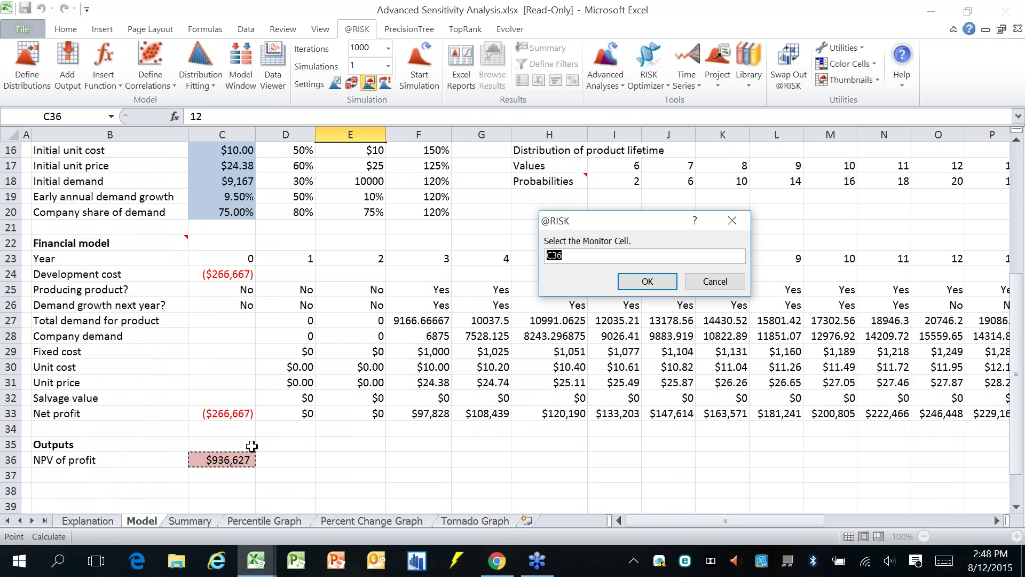
pyautogui.click(647, 281)
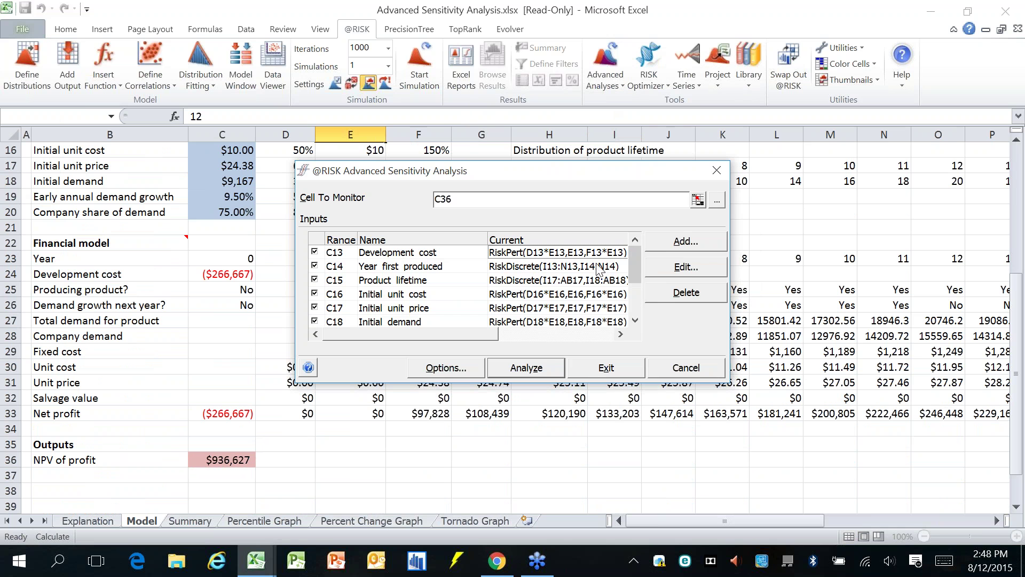
# Step: Examine the Development cost input's definition, including its percentiles and available input types, and leave it without changes
pyautogui.click(686, 266)
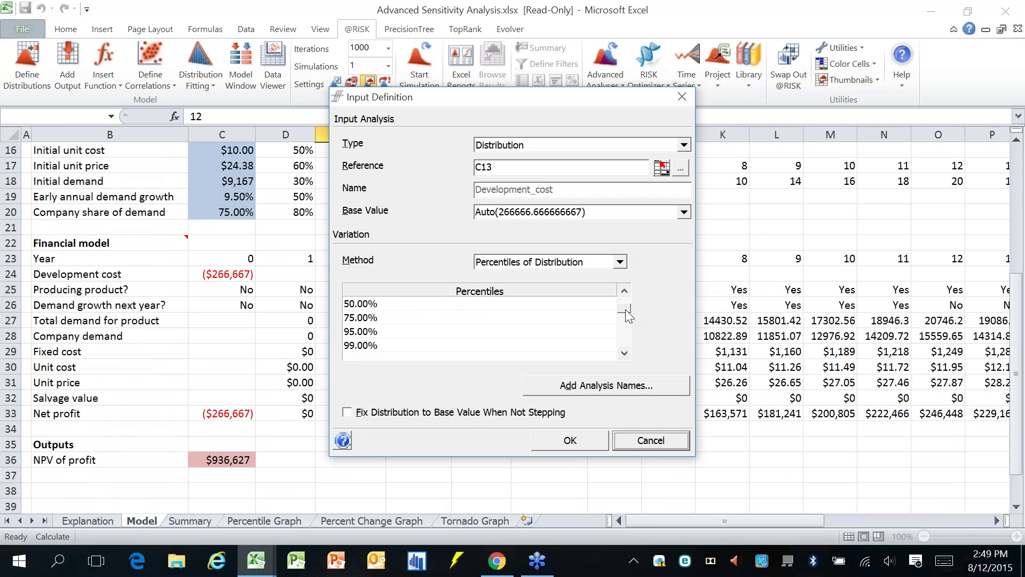
pyautogui.scroll(1, 627, 290)
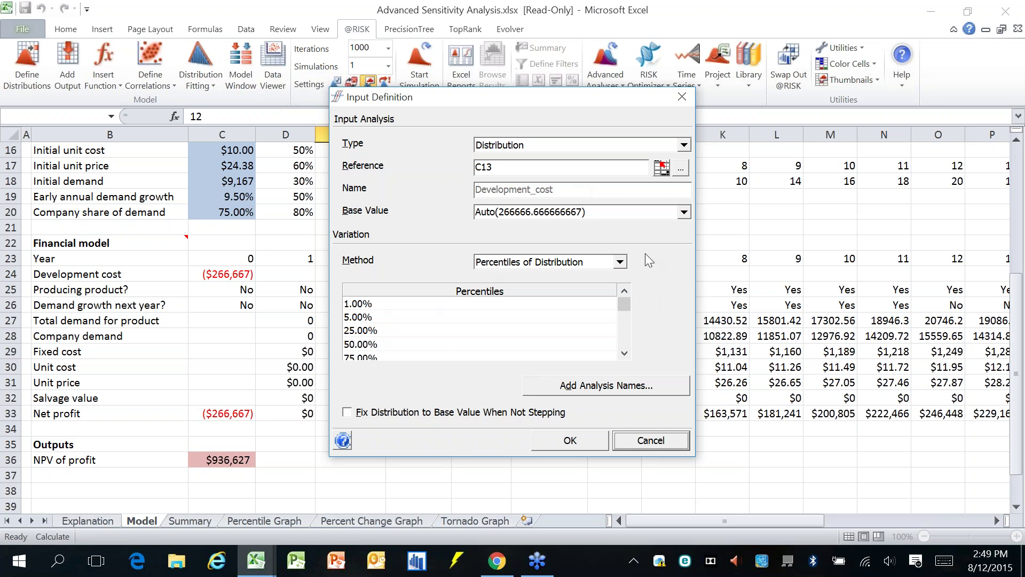
pyautogui.click(684, 145)
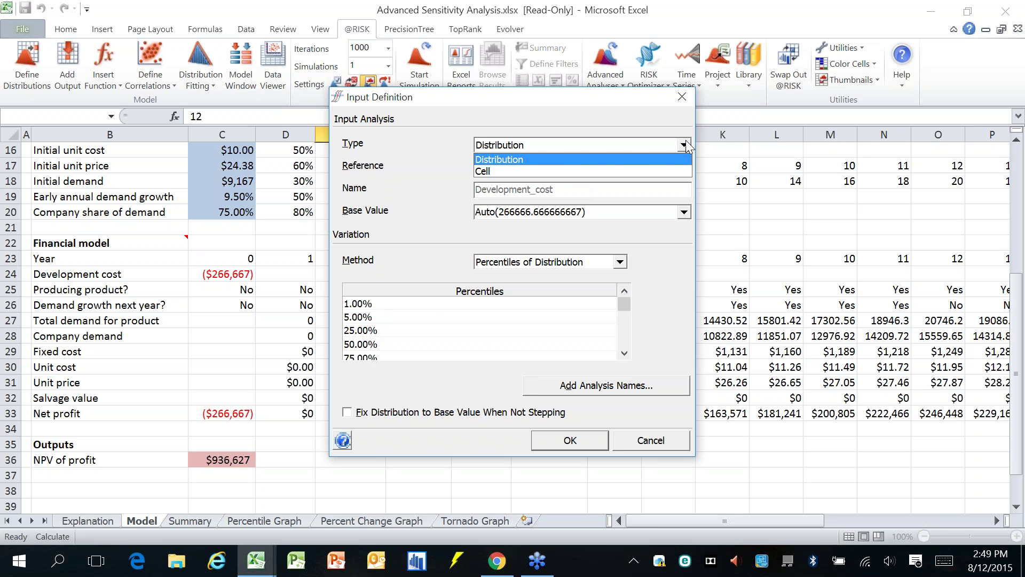
pyautogui.click(638, 130)
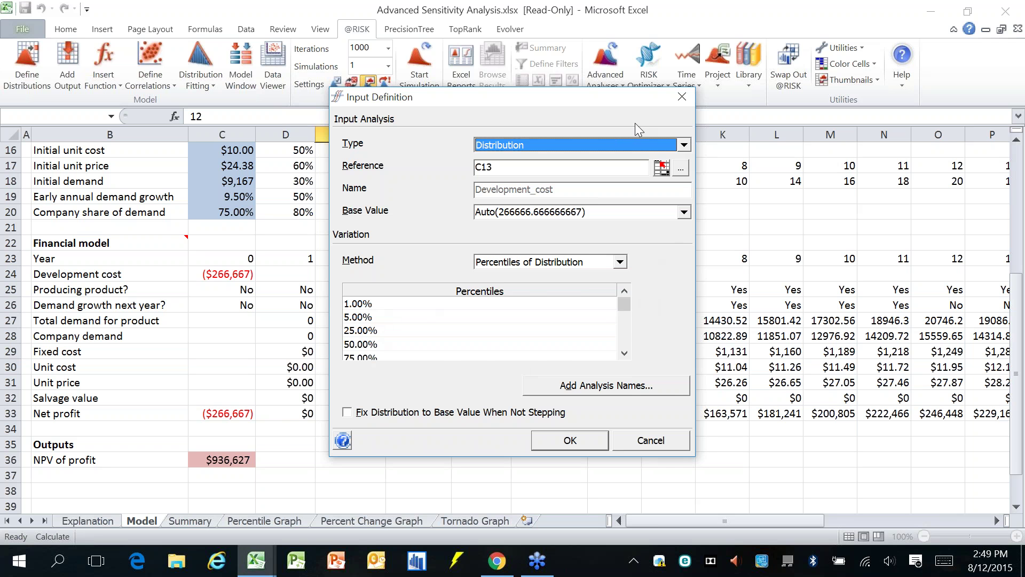
pyautogui.click(651, 447)
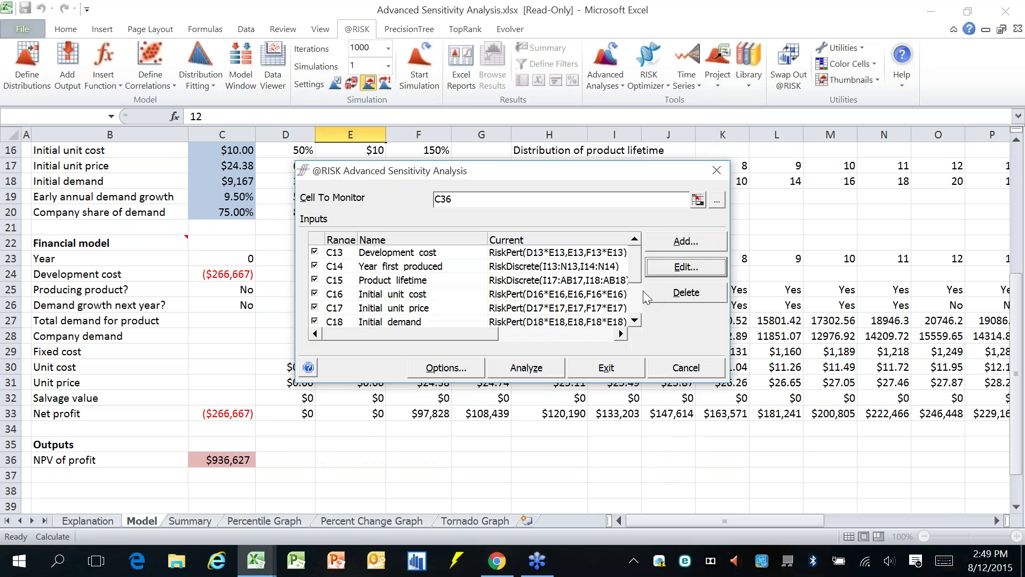
# Step: Examine the Discount rate input's definition, including its cell reference, variation methods, minimum and maximum change and number of steps, without changing it
pyautogui.scroll(-2, 502, 311)
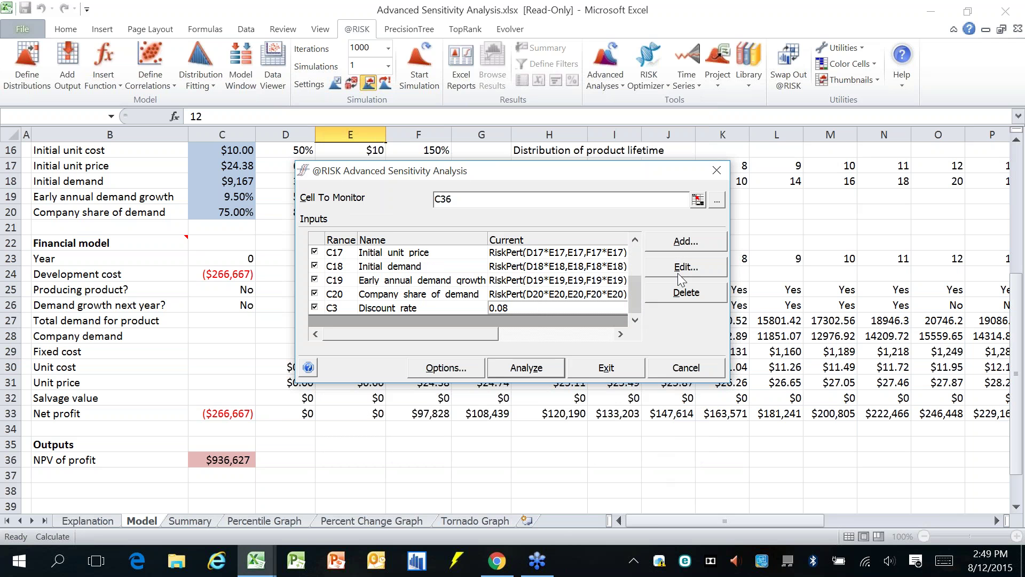
pyautogui.doubleClick(498, 309)
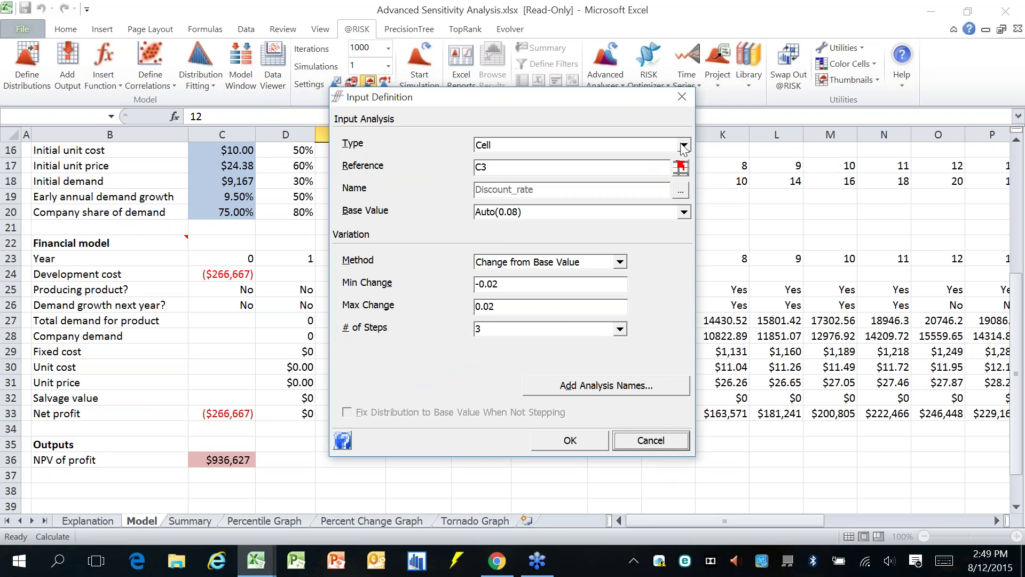
pyautogui.click(680, 168)
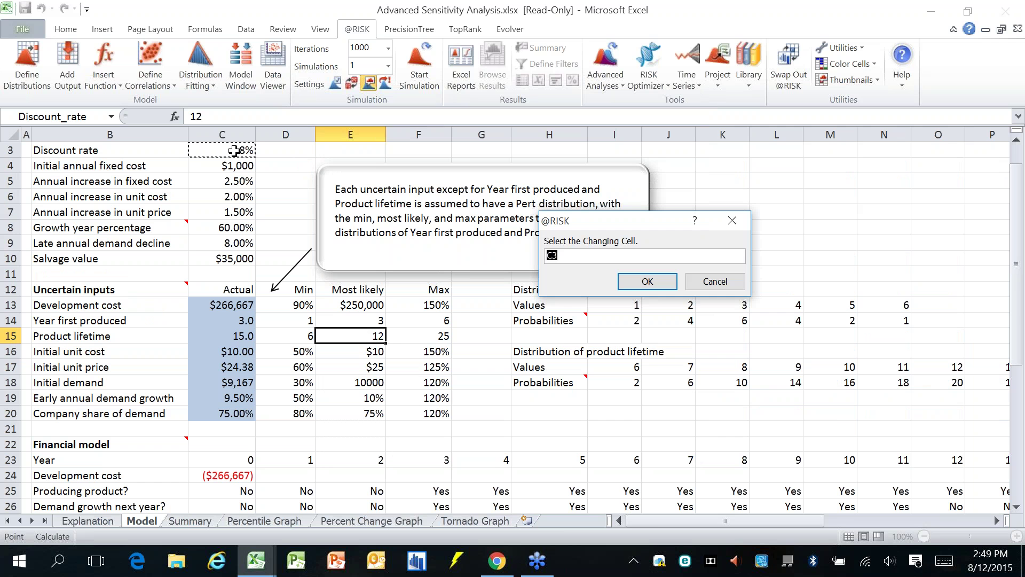
pyautogui.click(621, 281)
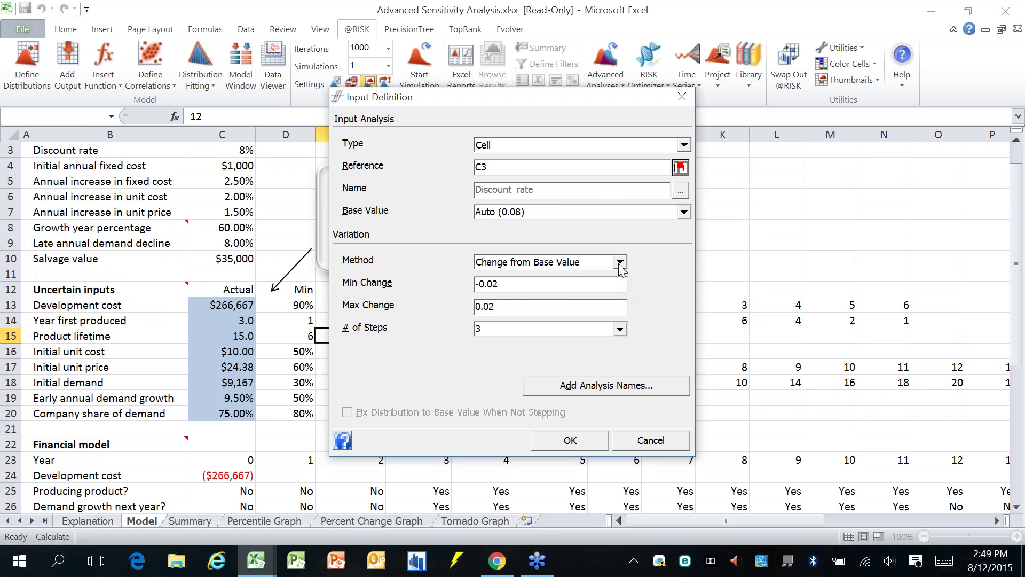
pyautogui.click(620, 262)
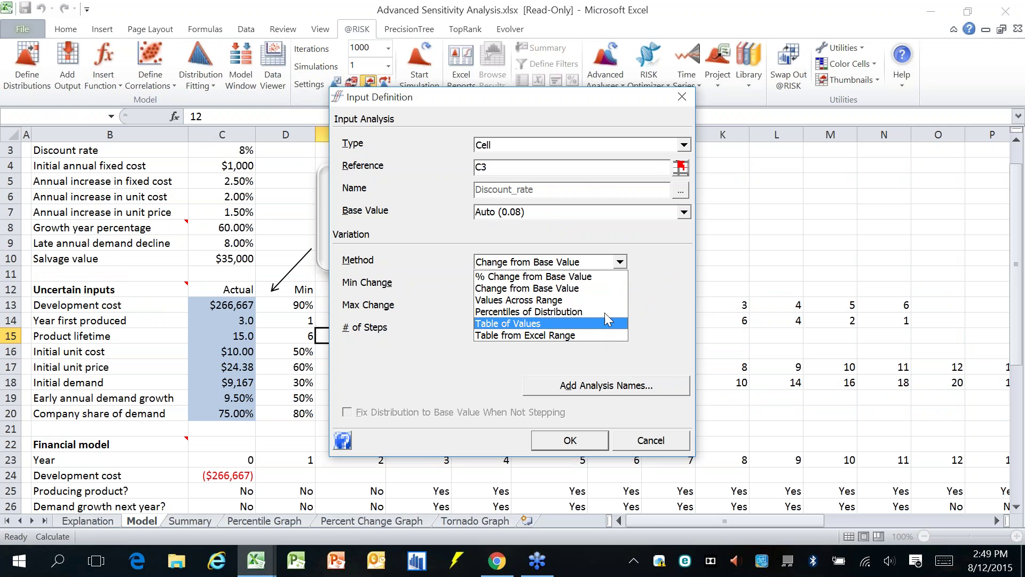
pyautogui.click(603, 287)
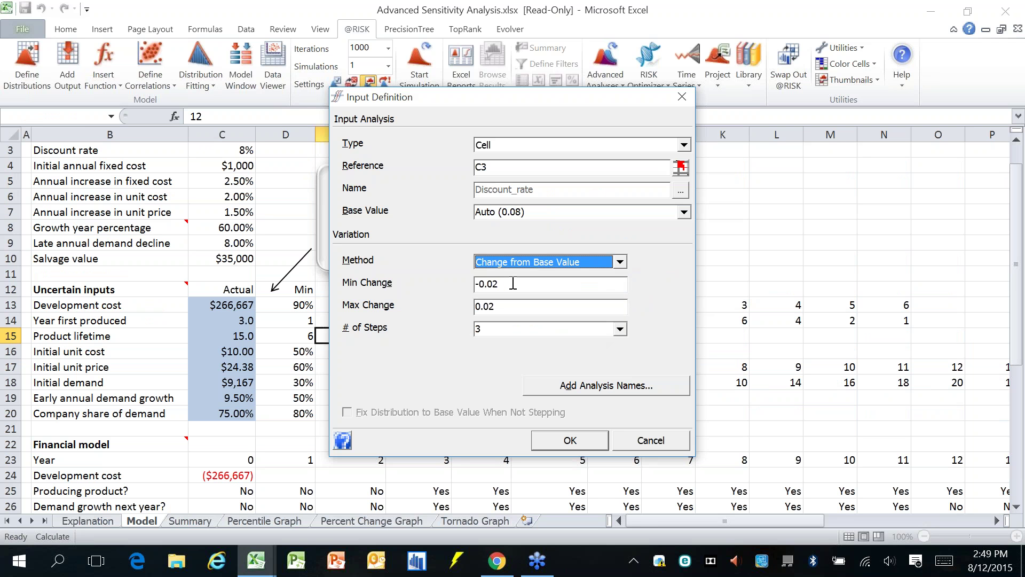
pyautogui.click(516, 287)
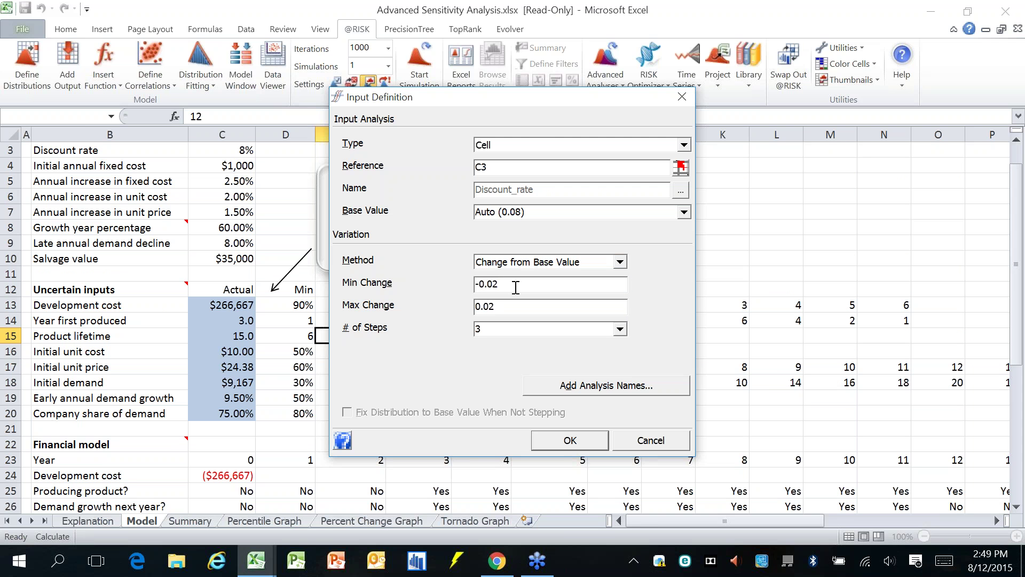
pyautogui.click(510, 306)
pyautogui.click(496, 329)
pyautogui.click(496, 329)
pyautogui.click(647, 440)
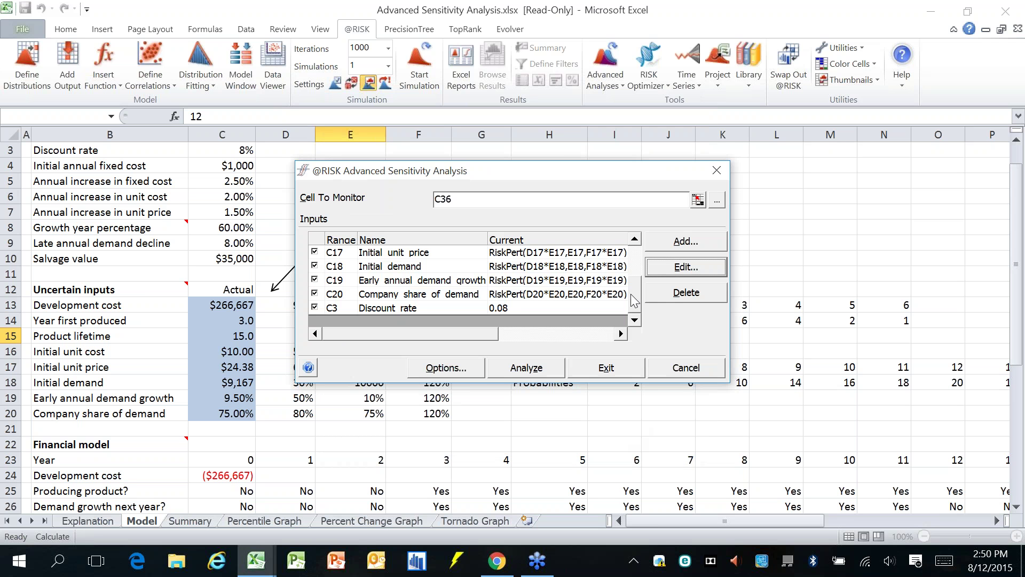
# Step: Set the sensitivity options' tracking statistic to Mean, accept the options and exit the analysis setup
pyautogui.moveTo(634, 301); pyautogui.dragTo(636, 249)
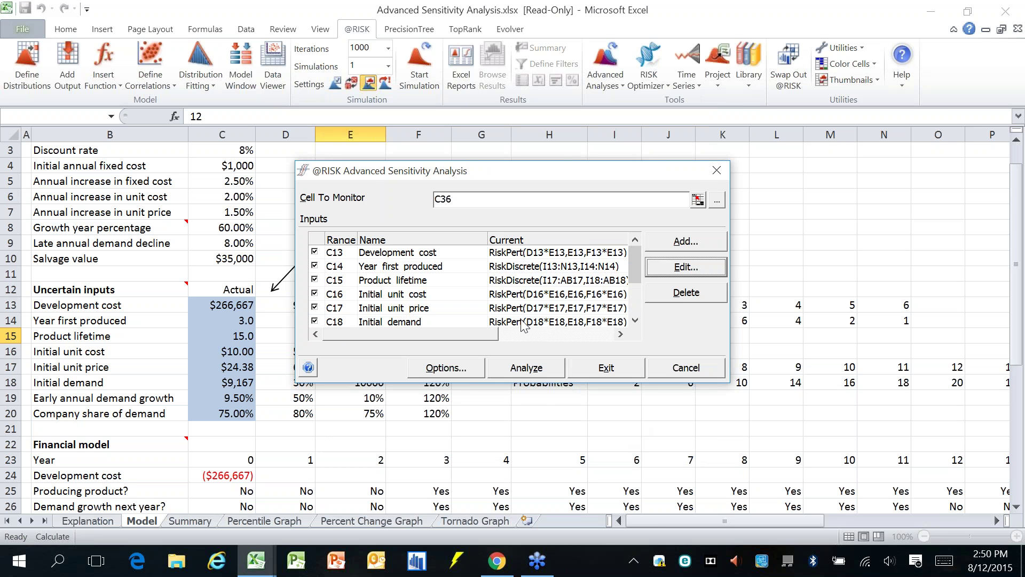
pyautogui.click(464, 368)
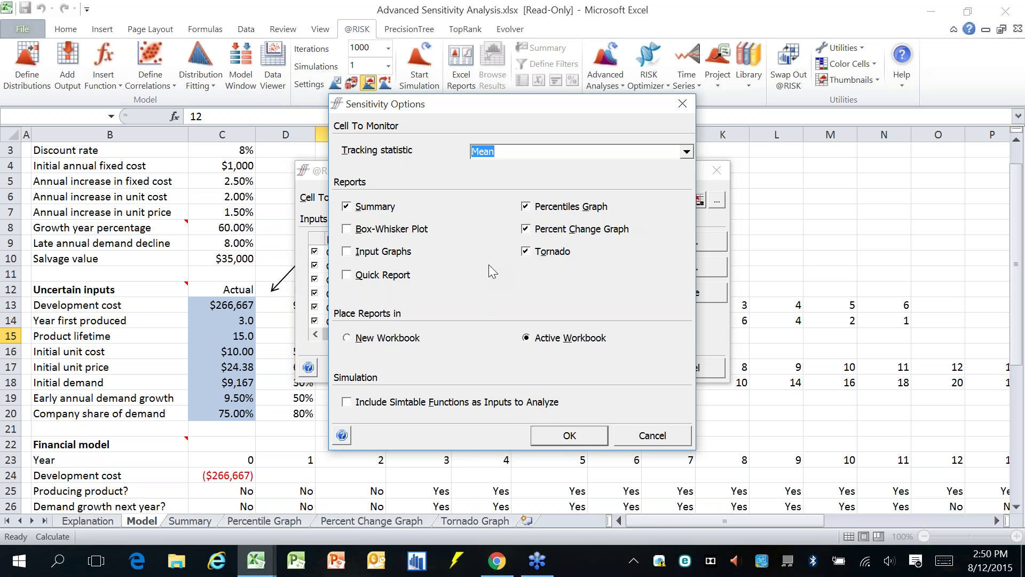
pyautogui.click(686, 151)
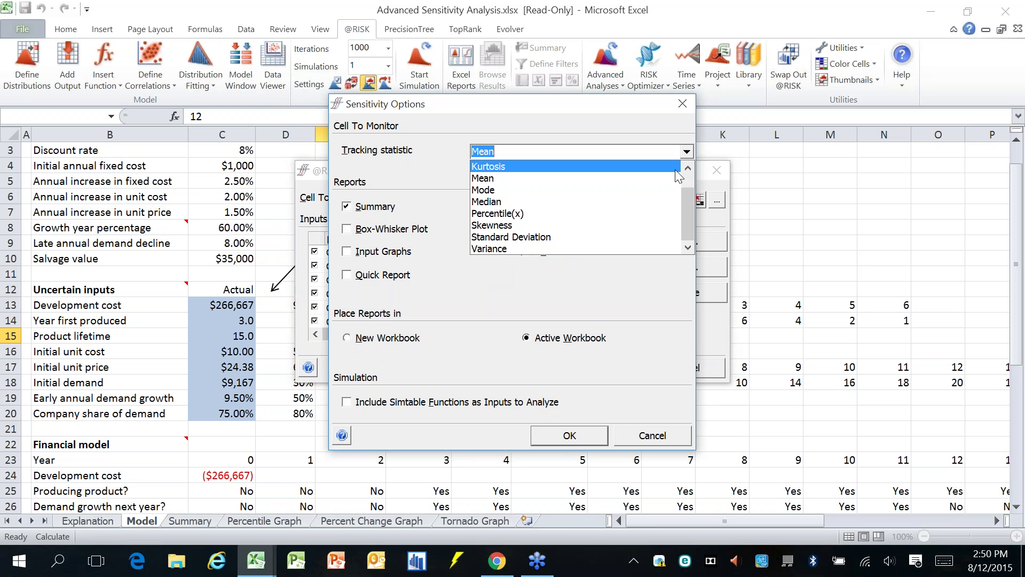
pyautogui.click(498, 179)
pyautogui.click(514, 152)
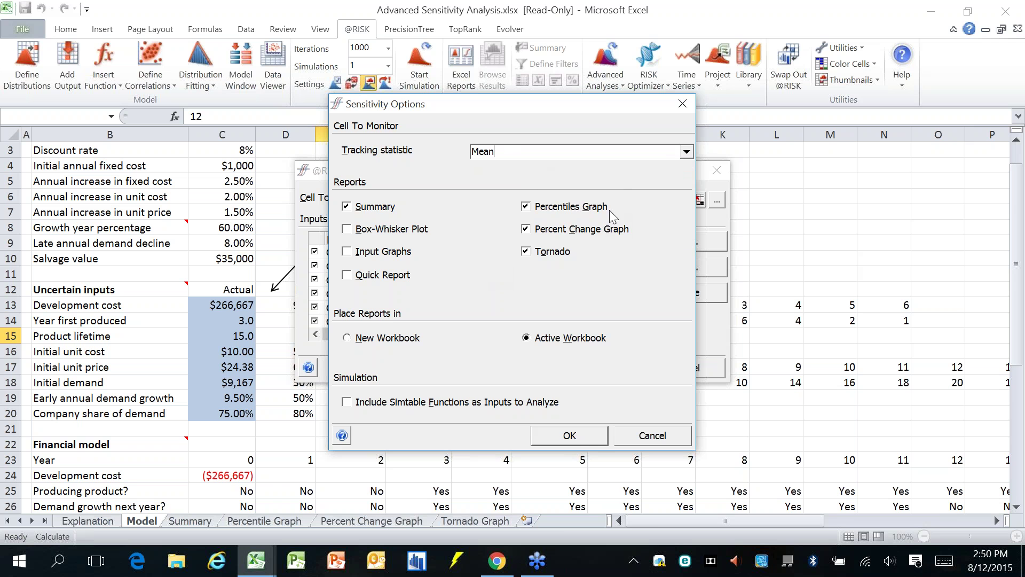
pyautogui.click(569, 435)
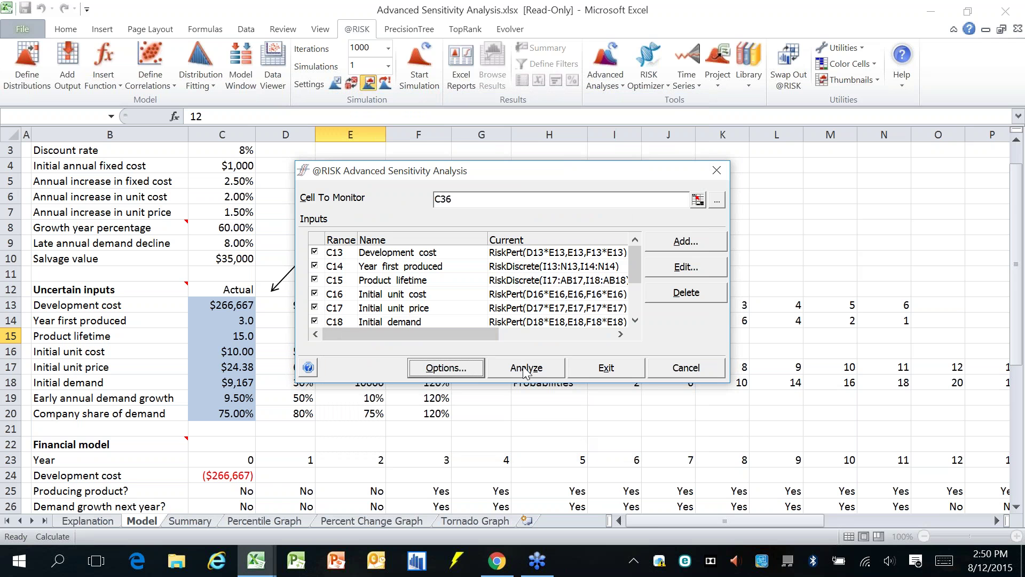
pyautogui.click(622, 374)
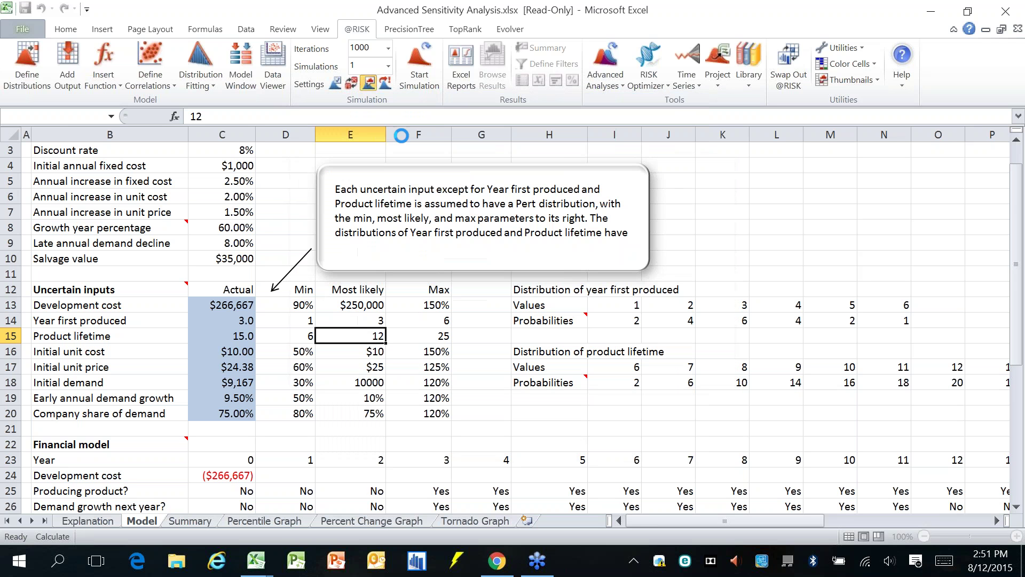
# Step: Reopen the Advanced Sensitivity Analysis for C36 and run it with the current inputs and settings
pyautogui.click(605, 75)
pyautogui.click(550, 132)
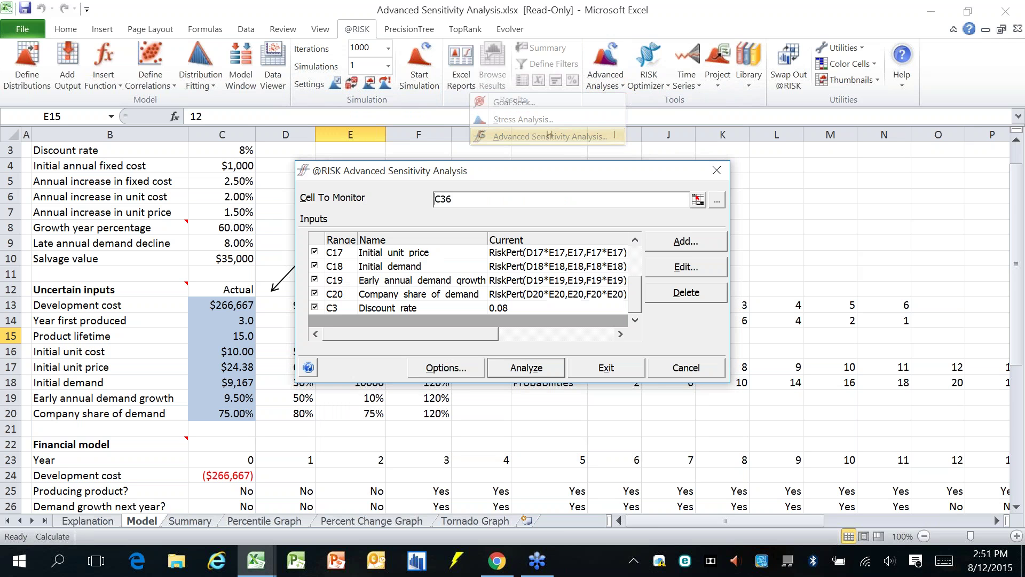
pyautogui.click(535, 370)
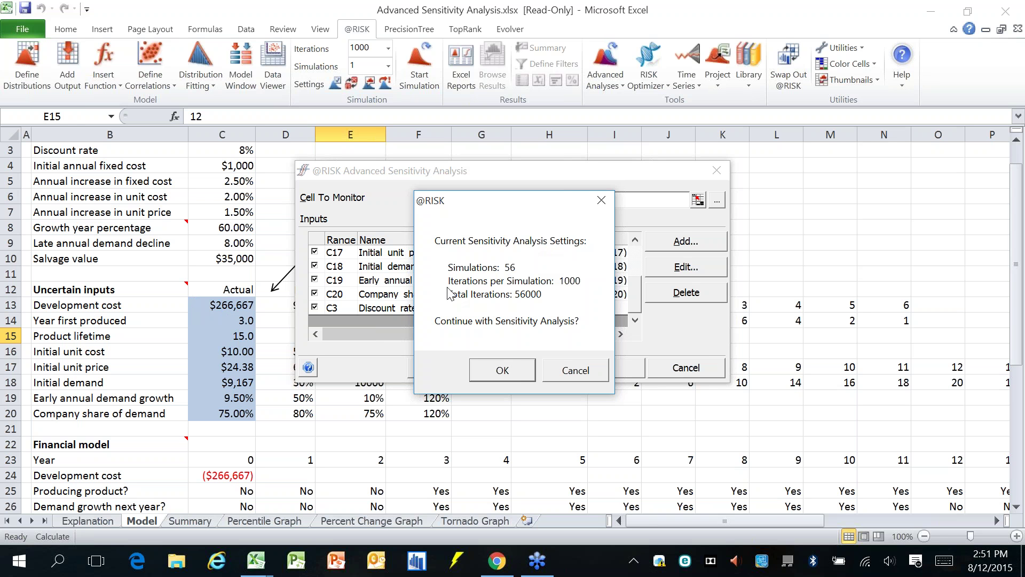
pyautogui.click(519, 369)
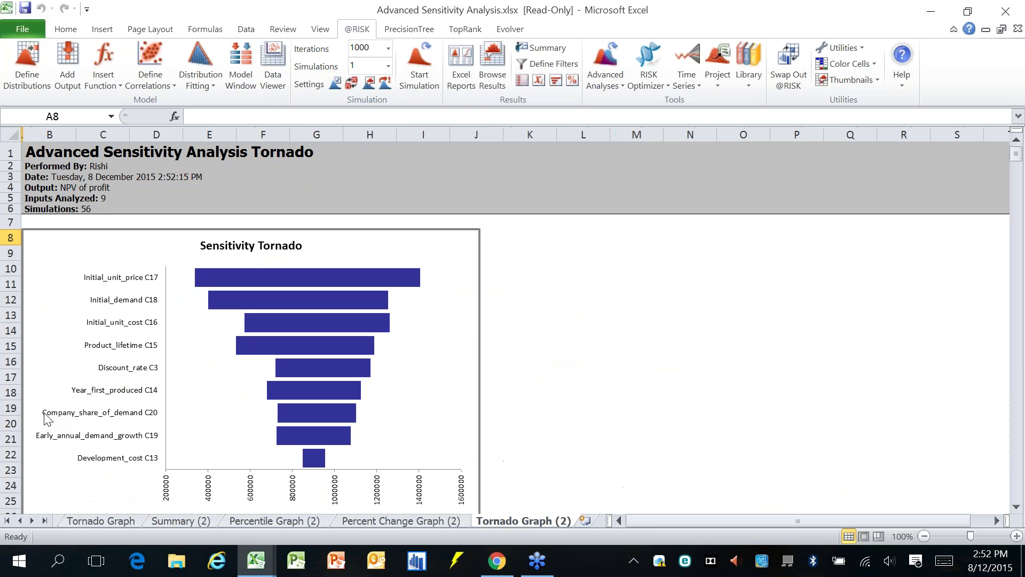
# Step: Go back through the workbook's sheets and examine the Percentile Graph of mean NPV of profit against input percentiles
pyautogui.click(20, 520)
pyautogui.click(20, 520)
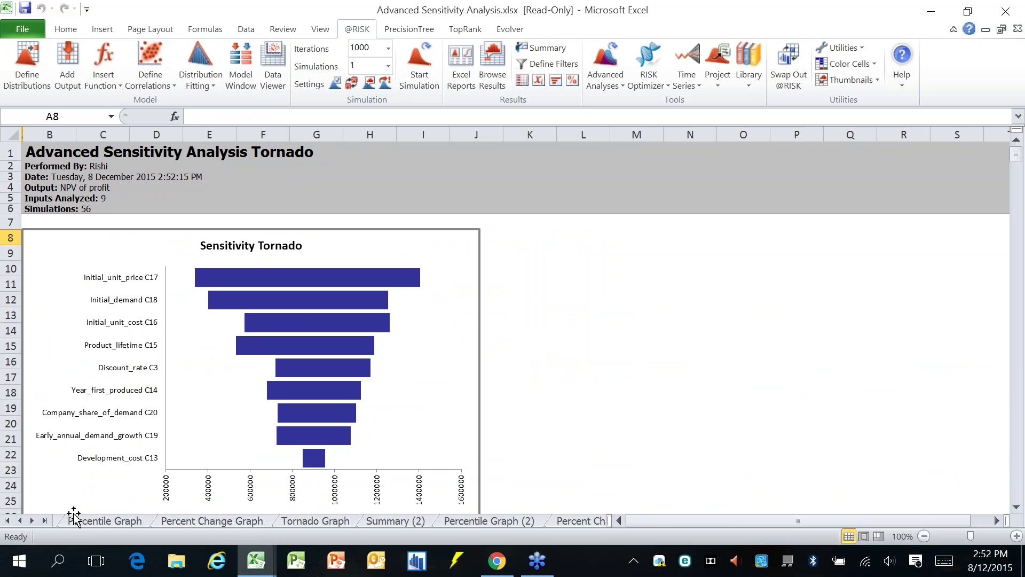
pyautogui.click(20, 520)
pyautogui.click(21, 520)
pyautogui.click(20, 520)
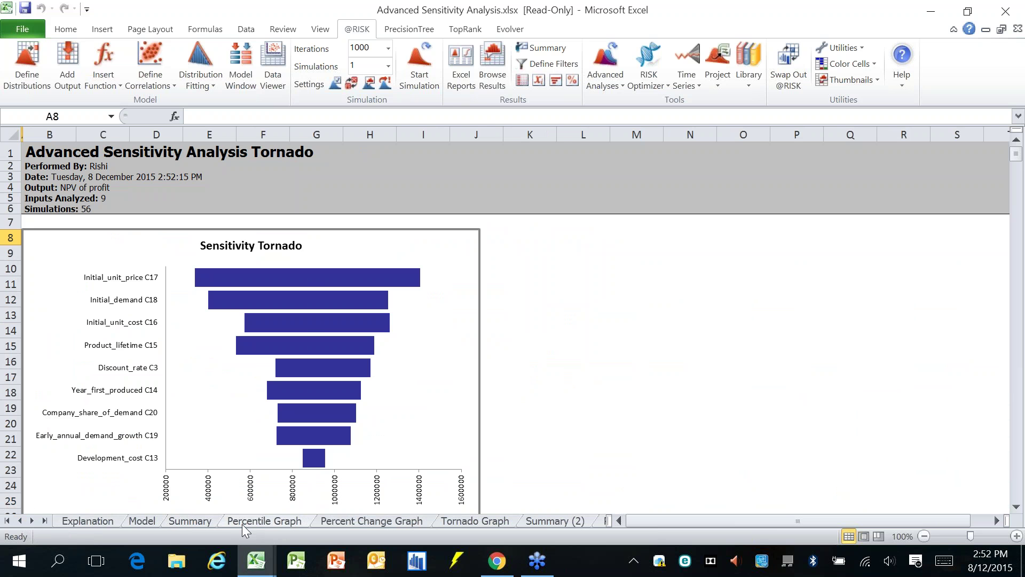
pyautogui.click(267, 519)
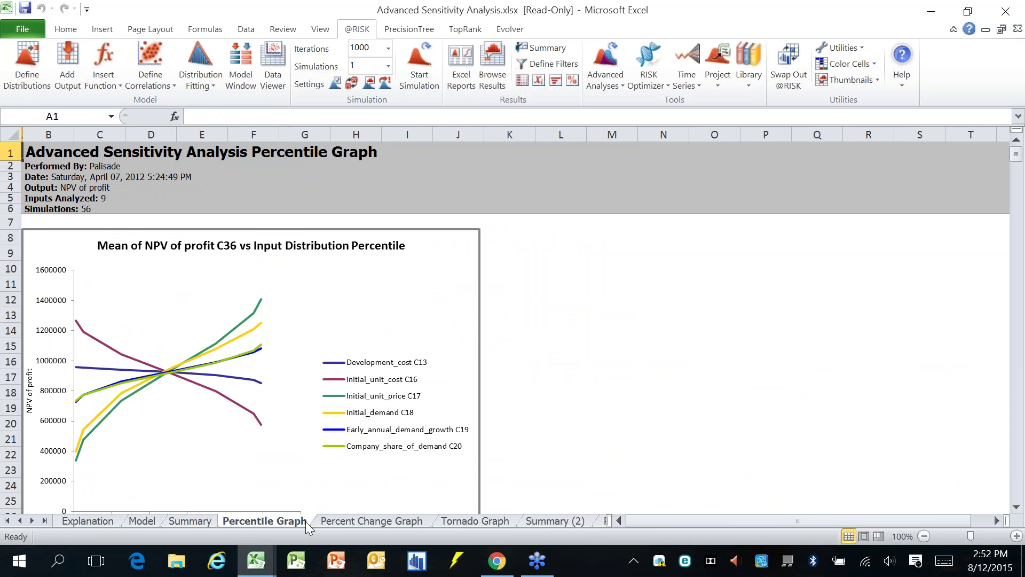
pyautogui.click(554, 377)
pyautogui.scroll(-2, 605, 367)
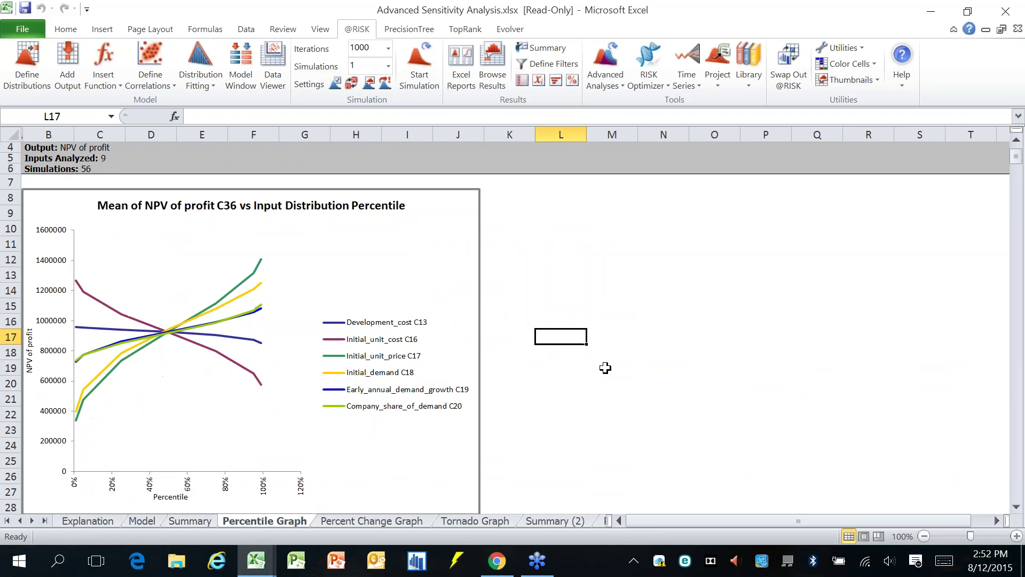
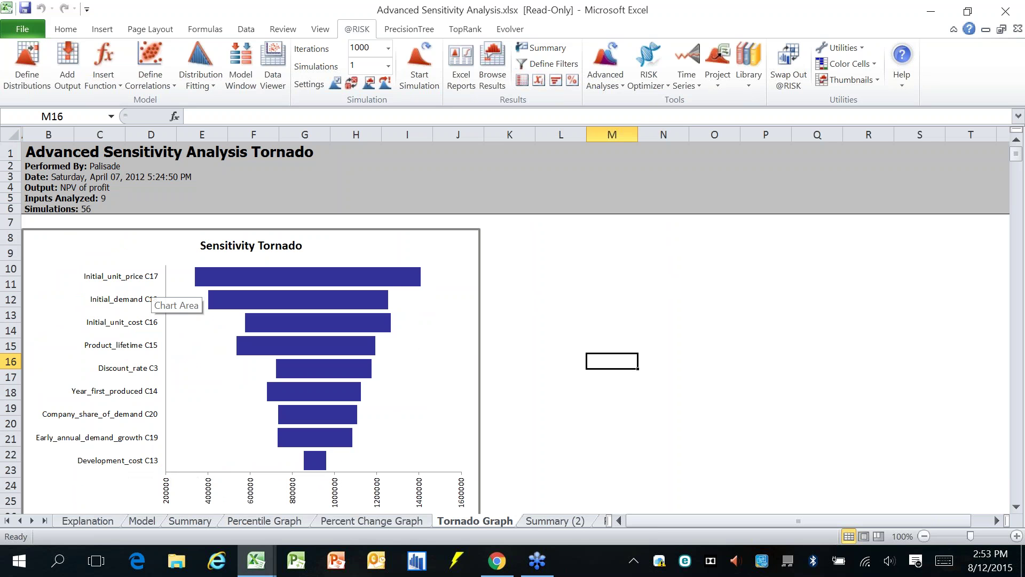
# Step: Examine the ranking of the inputs in the Sensitivity Tornado chart on the Tornado Graph sheet
pyautogui.click(561, 330)
pyautogui.scroll(-1, 561, 325)
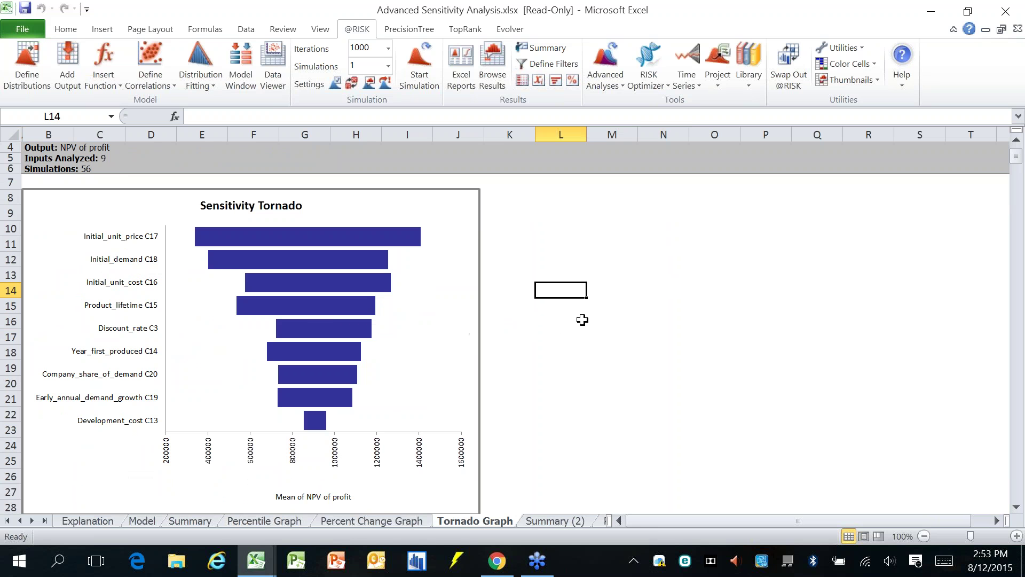
pyautogui.click(569, 308)
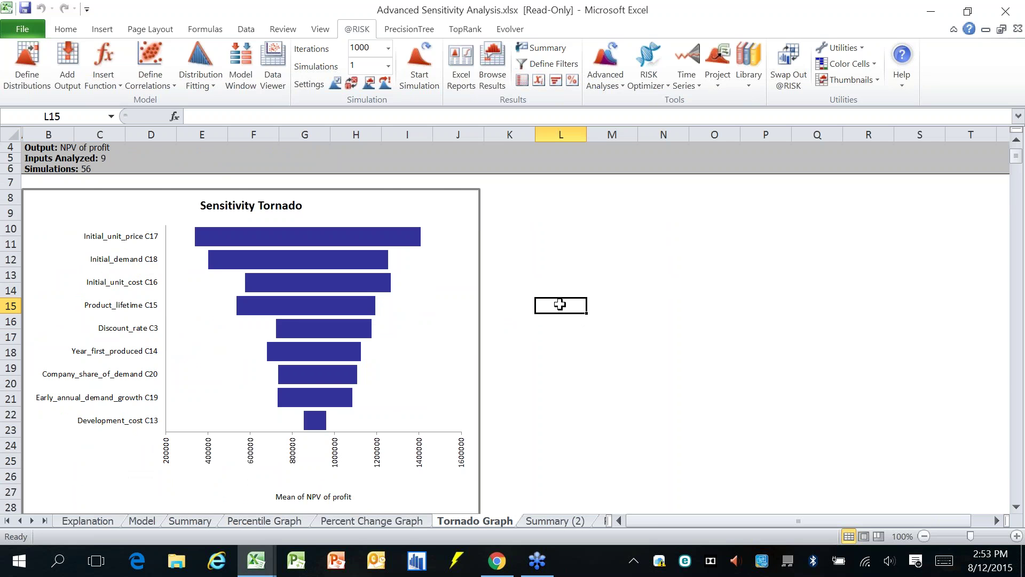
pyautogui.click(133, 520)
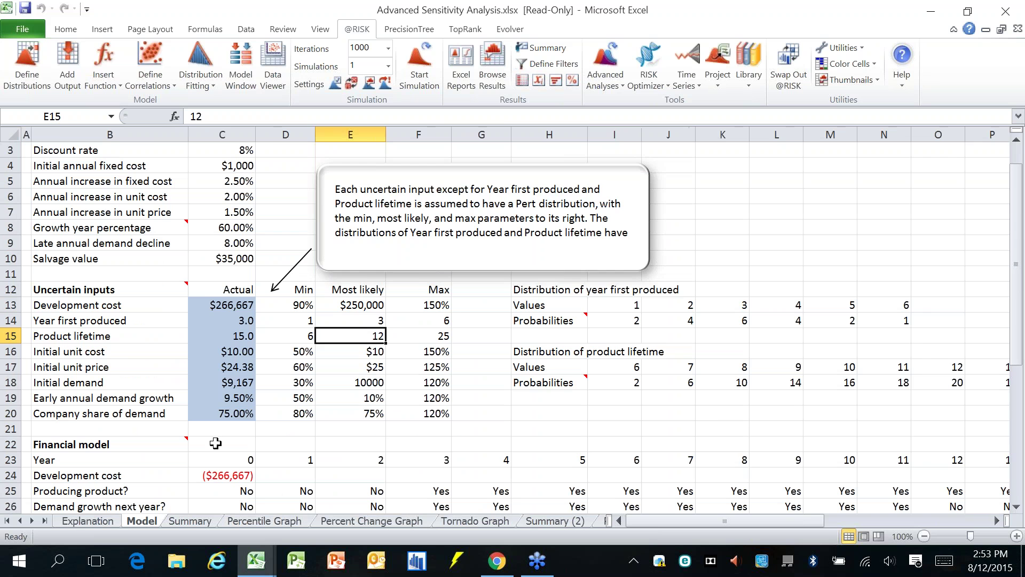
pyautogui.scroll(-6, 215, 444)
pyautogui.click(218, 382)
pyautogui.rightClick(219, 382)
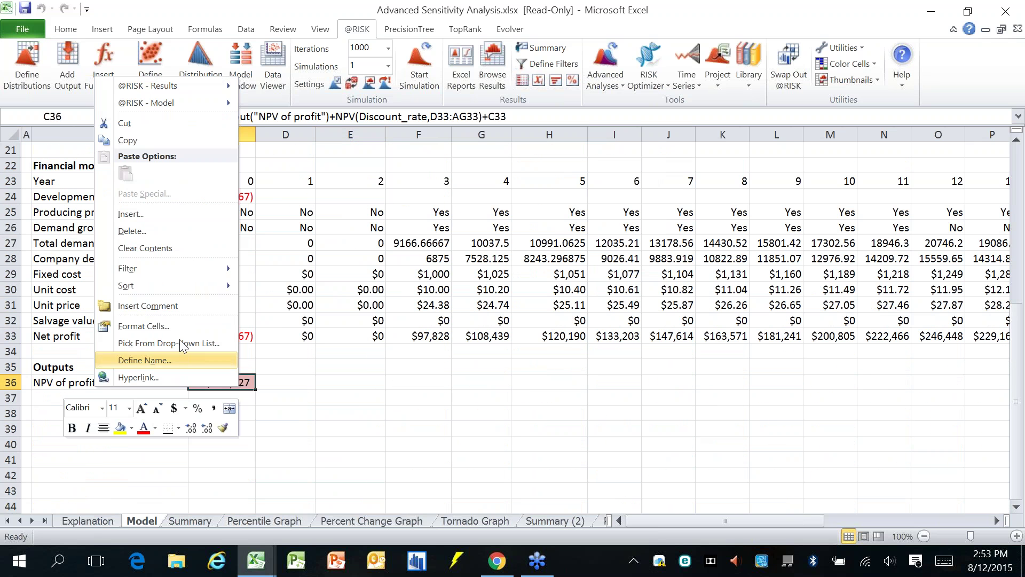
pyautogui.moveTo(193, 85)
pyautogui.moveTo(302, 105)
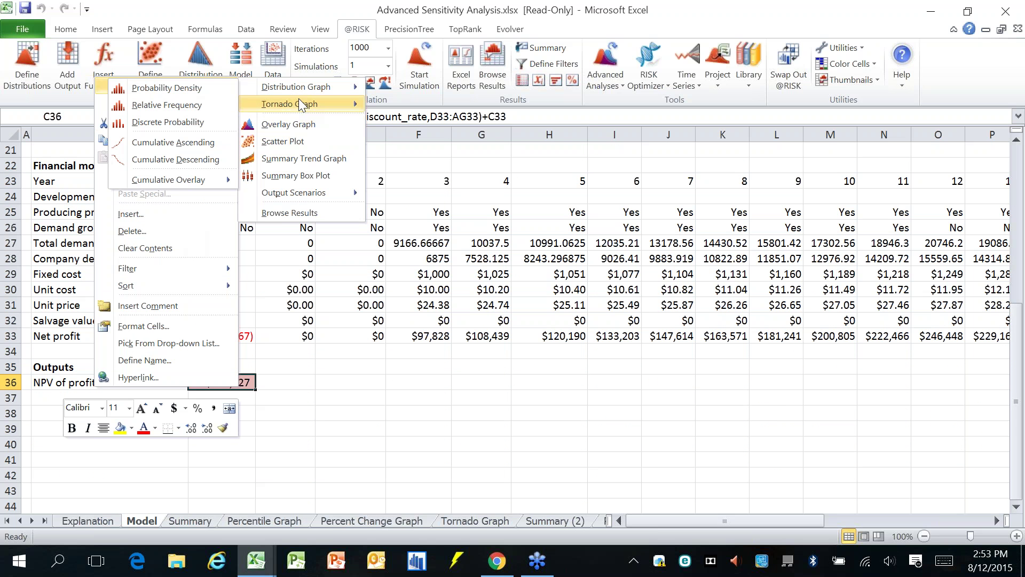
pyautogui.click(171, 104)
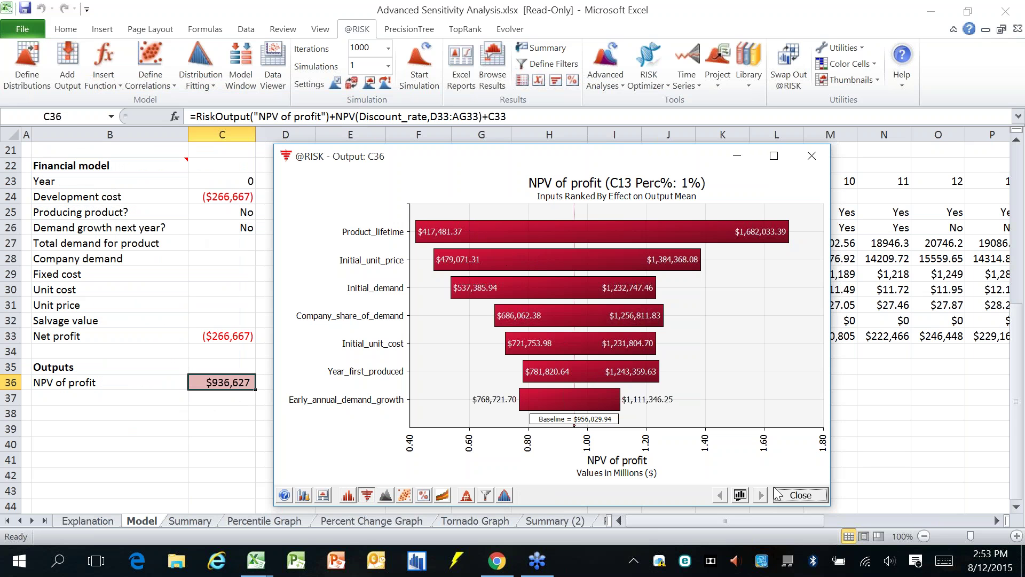
pyautogui.click(800, 495)
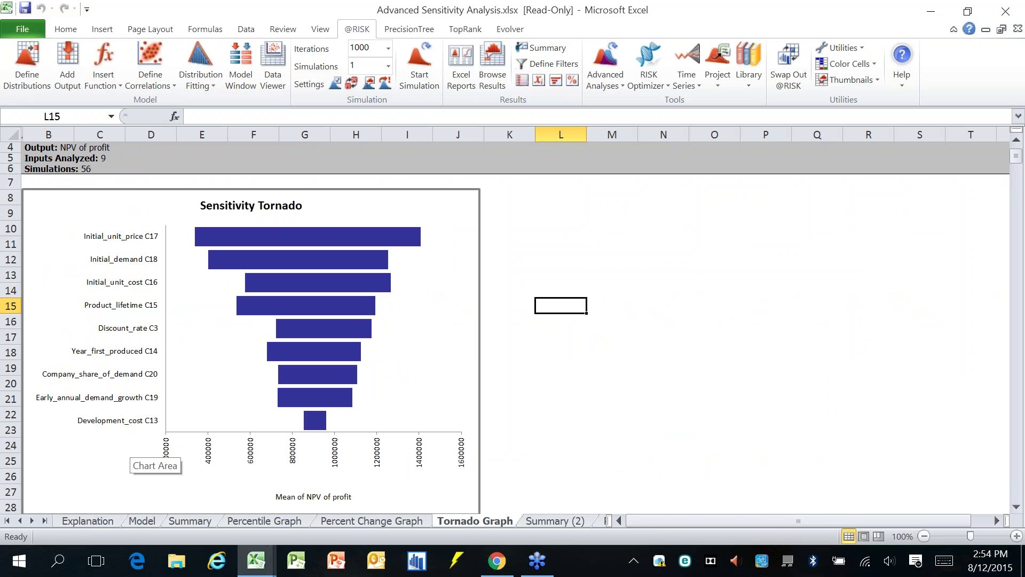
# Step: Review the new Summary (2) report's statistics of NPV of profit for each input and step value
pyautogui.click(555, 521)
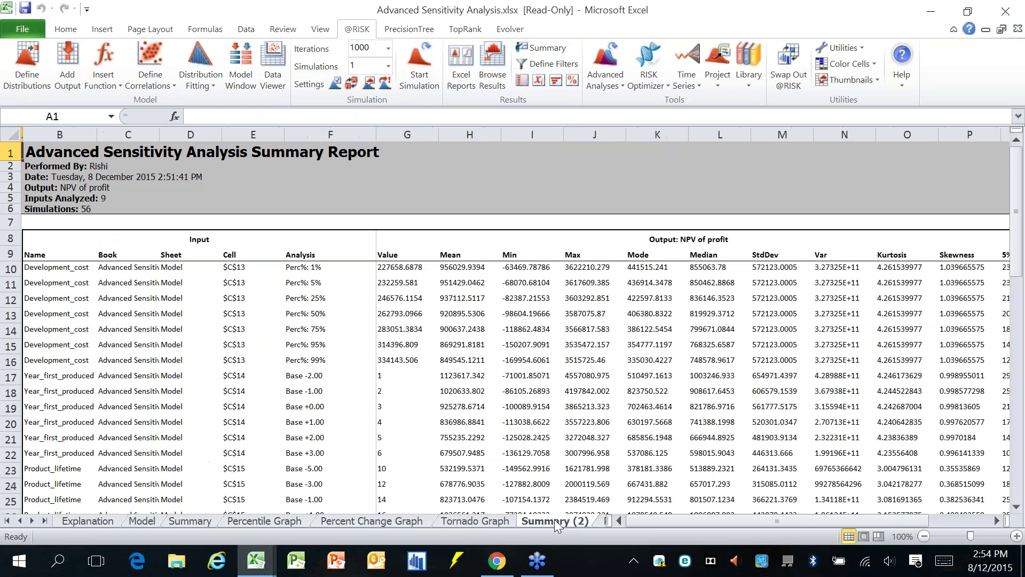
pyautogui.click(229, 332)
pyautogui.click(470, 345)
pyautogui.click(661, 344)
pyautogui.scroll(-2, 784, 343)
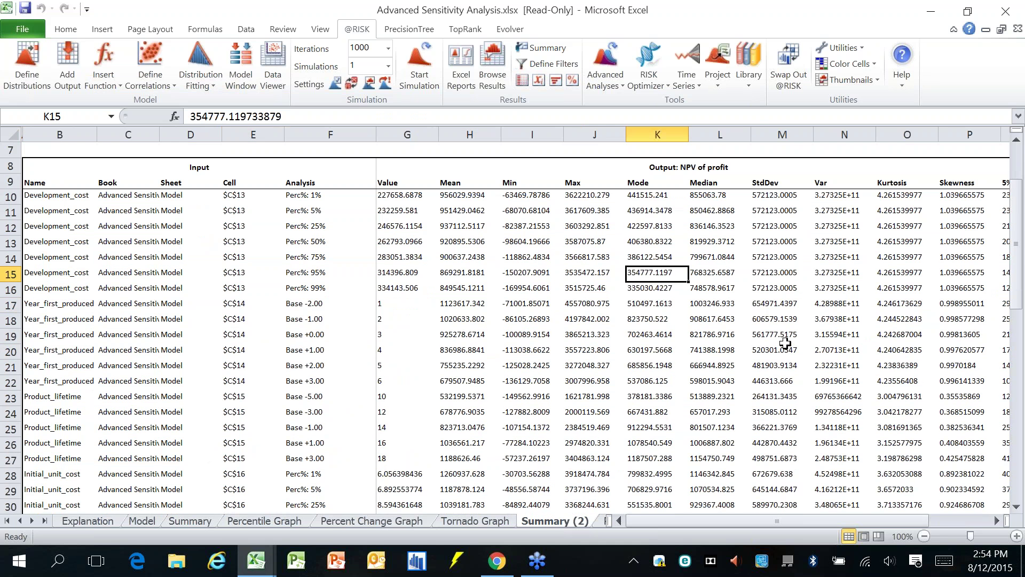
pyautogui.scroll(2, 785, 343)
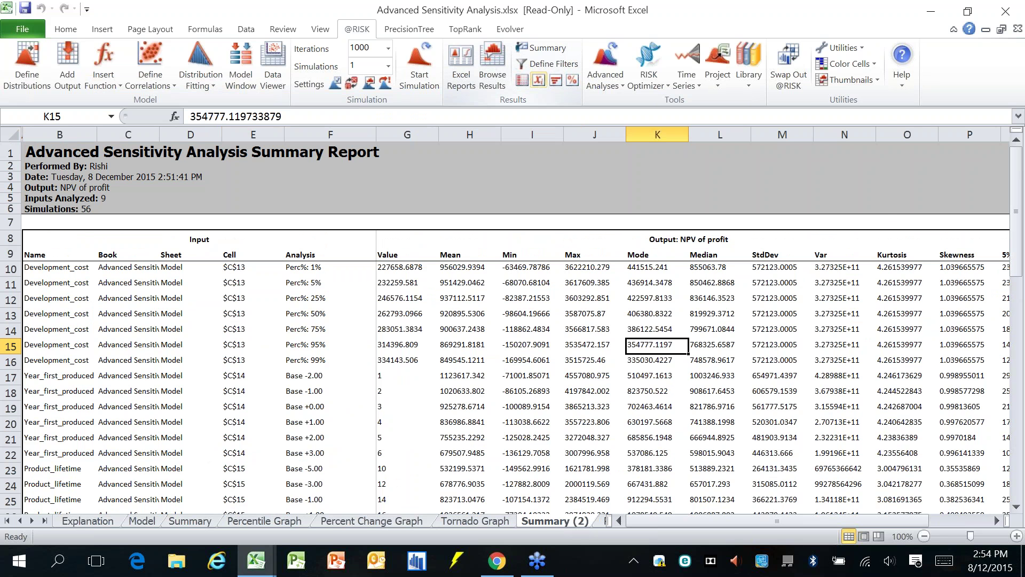
# Step: Inspect the first five NPV of profit columns in the simulation data window, and return to the summary report
pyautogui.click(538, 80)
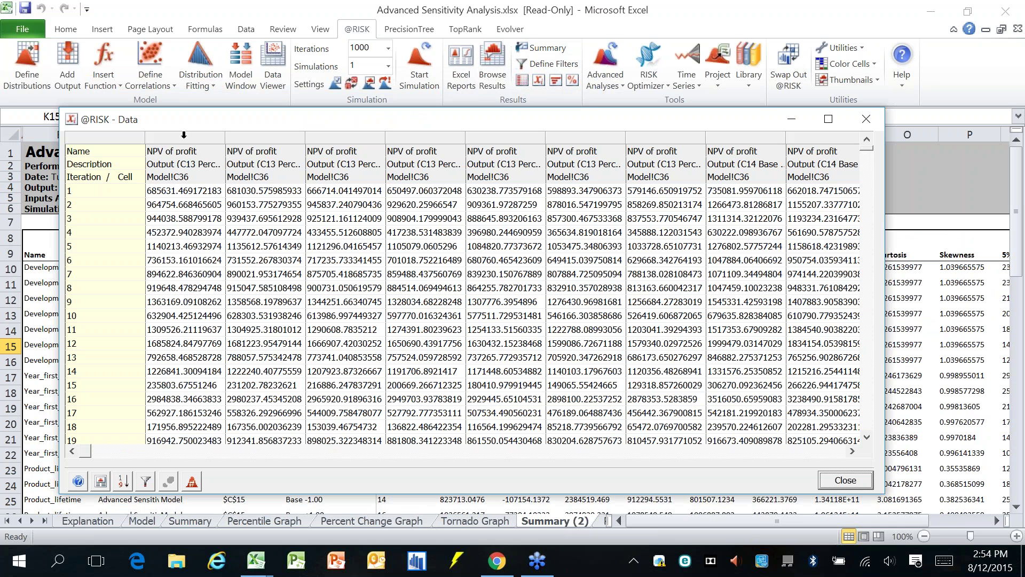
pyautogui.click(184, 137)
pyautogui.click(260, 137)
pyautogui.click(343, 134)
pyautogui.click(423, 136)
pyautogui.click(503, 136)
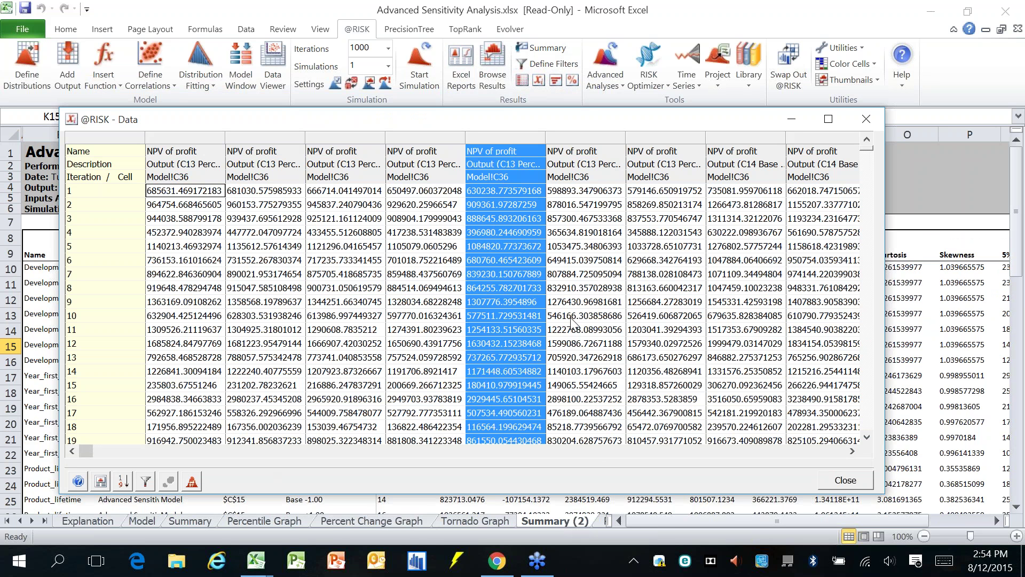
pyautogui.click(846, 483)
pyautogui.click(382, 315)
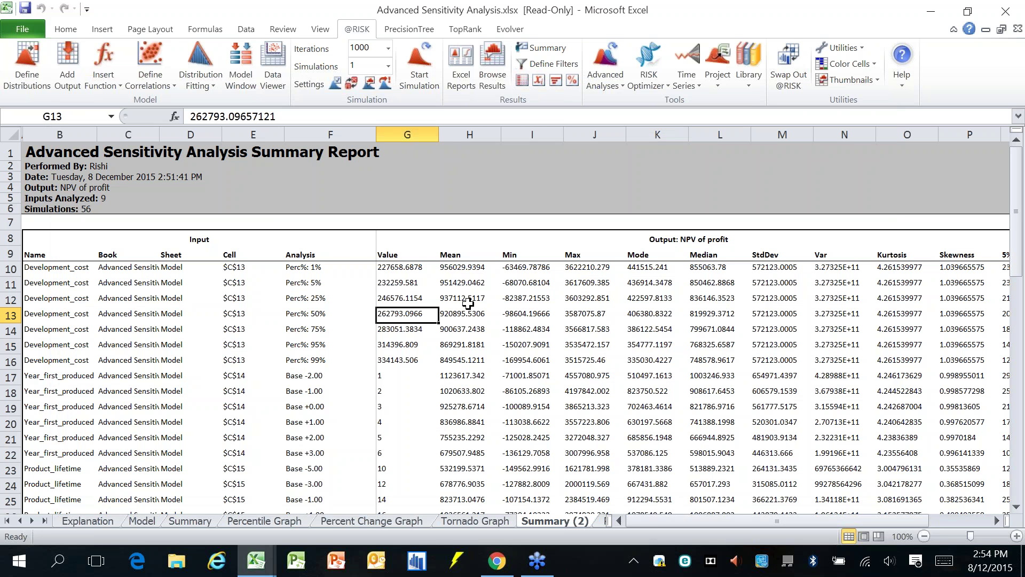
pyautogui.hotkey('ctrl', 'w')
pyautogui.click(513, 300)
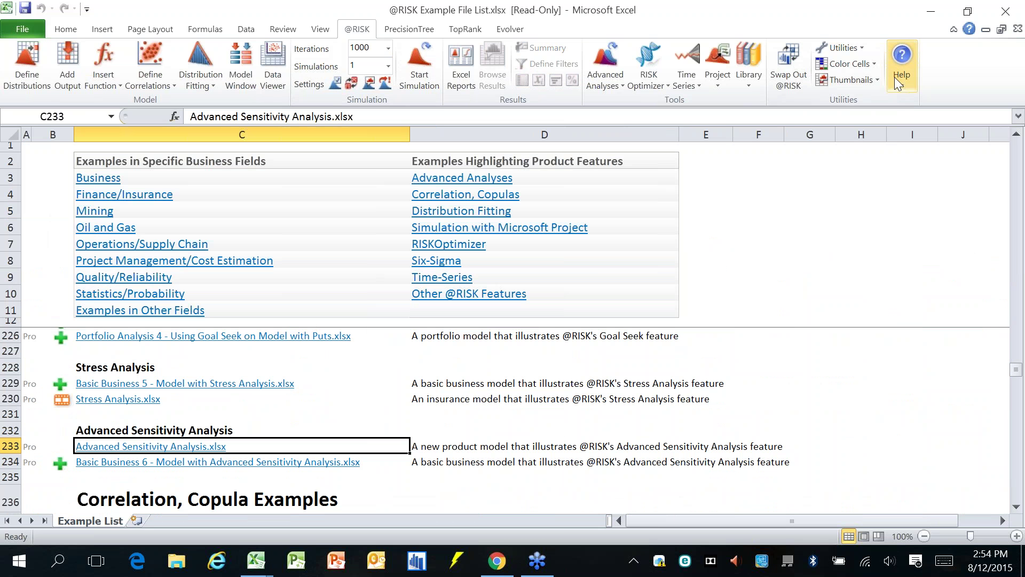
pyautogui.click(861, 49)
pyautogui.click(854, 249)
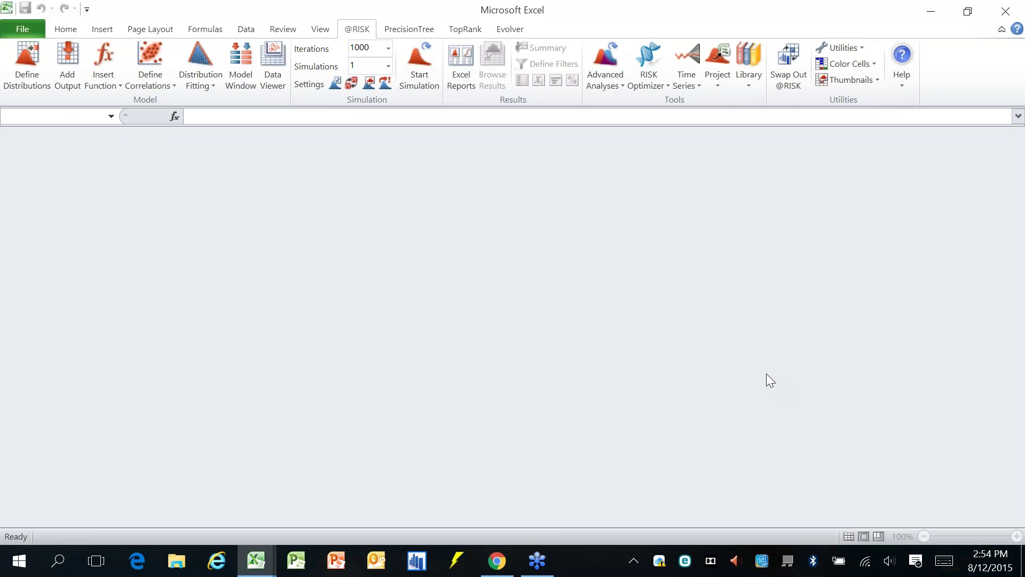
# Step: Create a blank workbook and start a new PrecisionTree decision tree in cell B4 of Sheet1
pyautogui.click(425, 33)
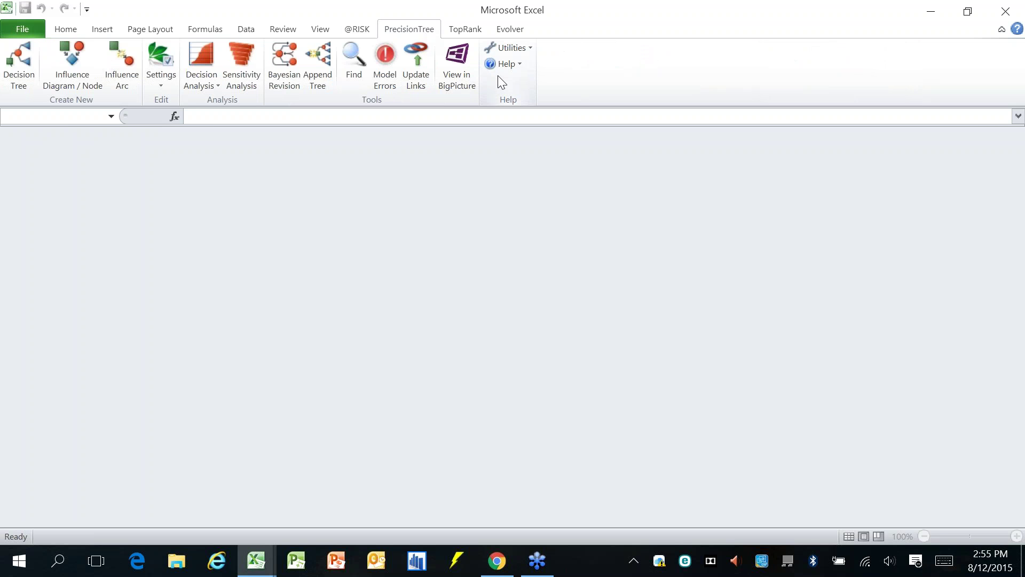
pyautogui.hotkey('ctrl', 'n')
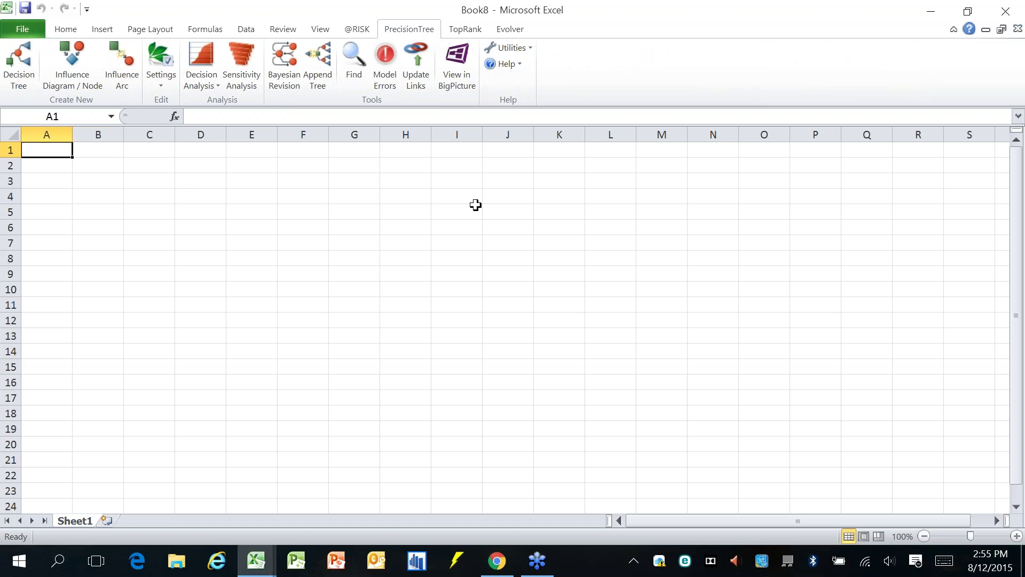
pyautogui.click(89, 199)
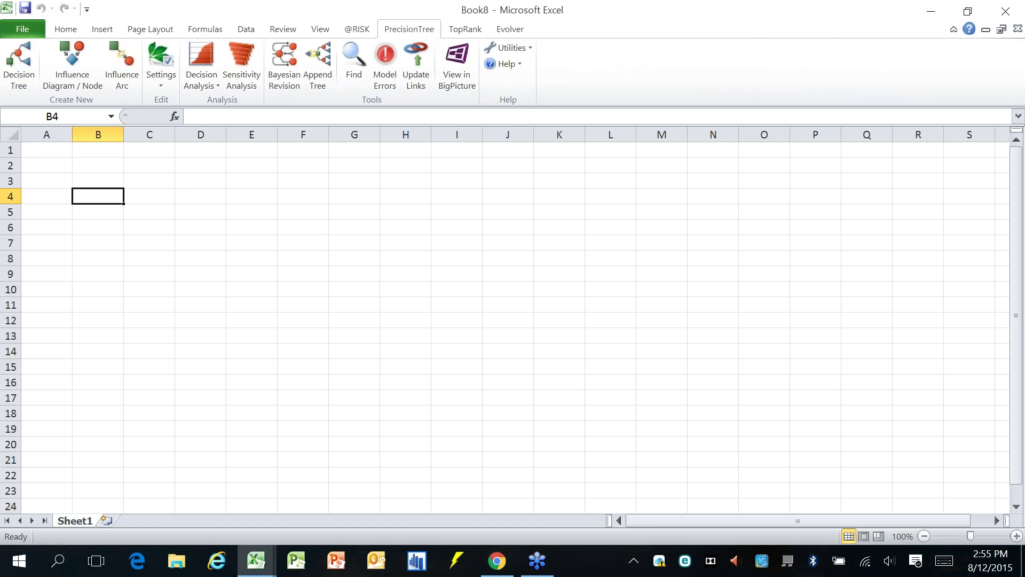
pyautogui.click(322, 85)
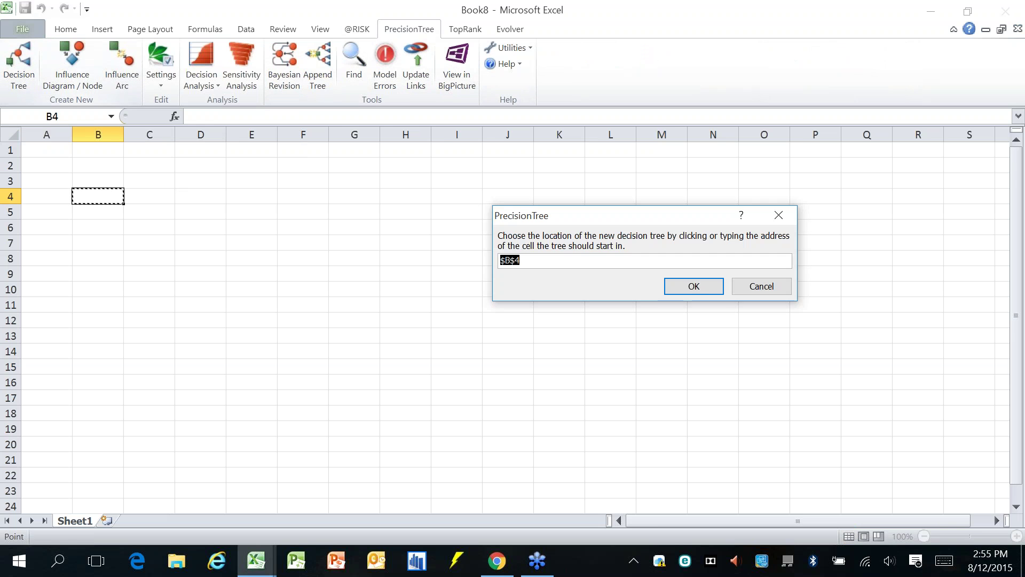
pyautogui.click(700, 288)
pyautogui.click(590, 415)
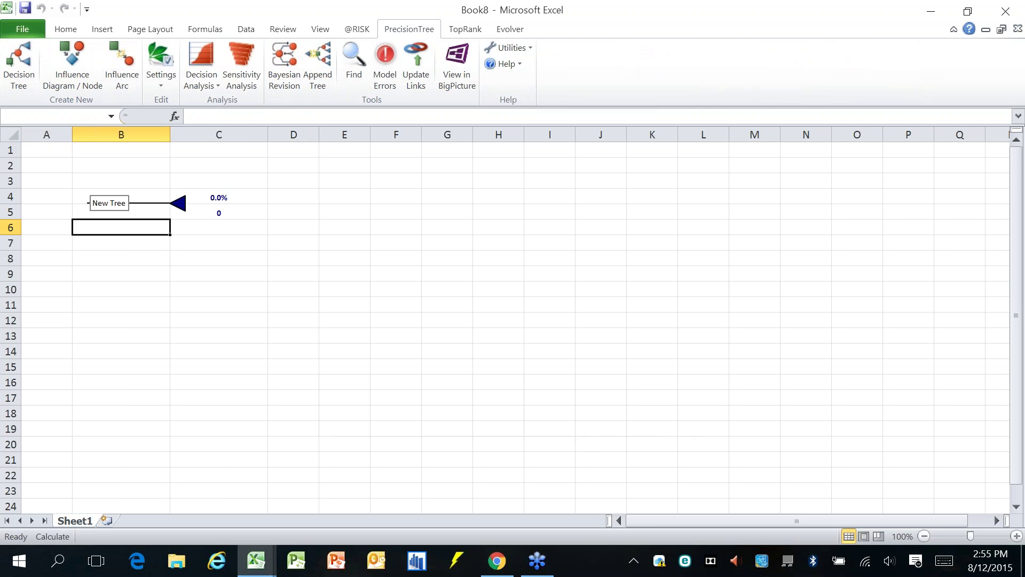
# Step: Turn the new tree's end node into a decision node with two branches
pyautogui.click(179, 204)
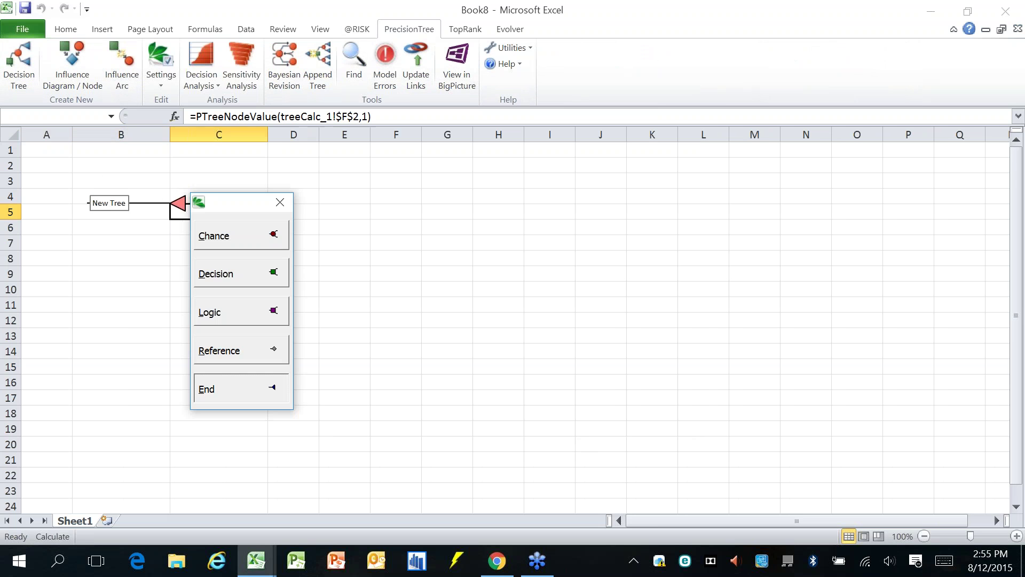
pyautogui.click(241, 273)
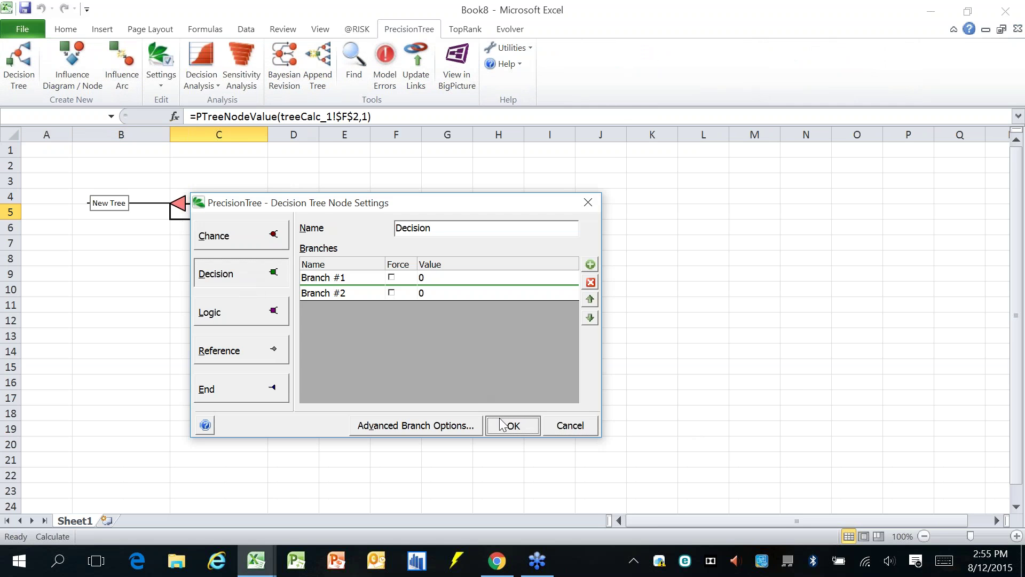
pyautogui.click(510, 360)
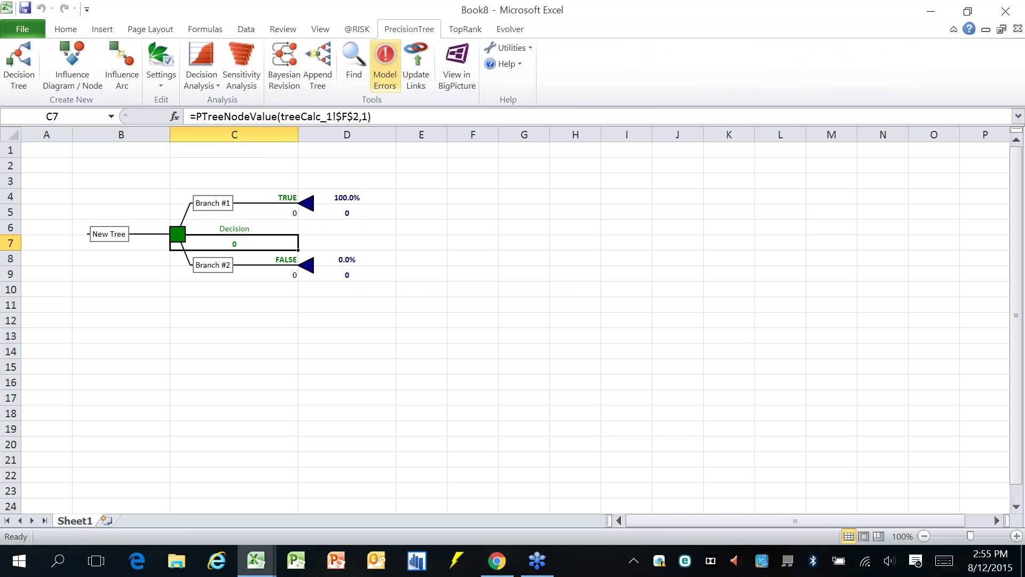
# Step: Set the workbook's formula calculation mode through Excel's calculation options
pyautogui.click(206, 30)
pyautogui.click(725, 92)
pyautogui.click(734, 100)
pyautogui.click(473, 241)
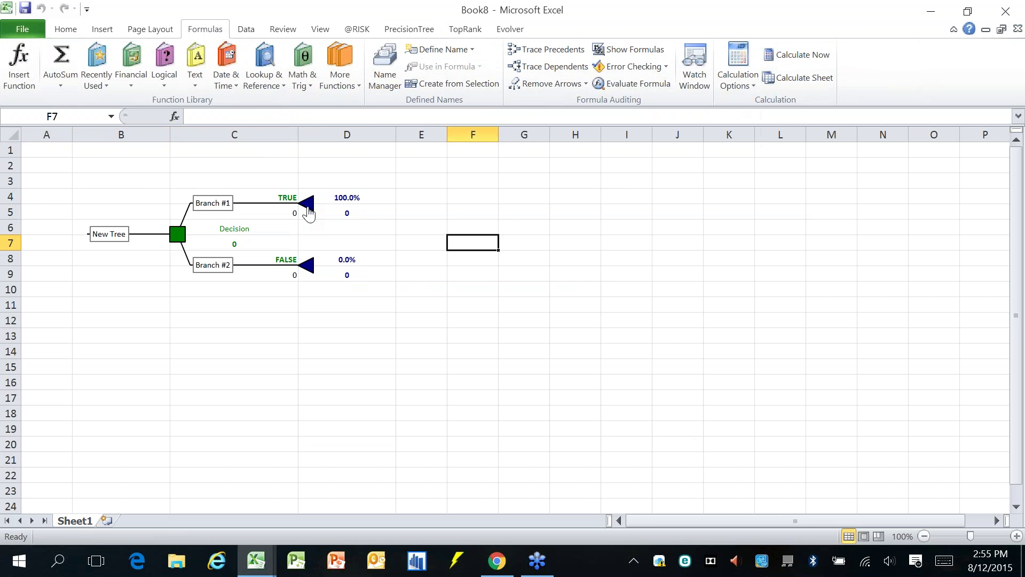
# Step: Turn the end nodes of both decision branches into chance nodes with two 50% branches each
pyautogui.click(315, 205)
pyautogui.click(337, 235)
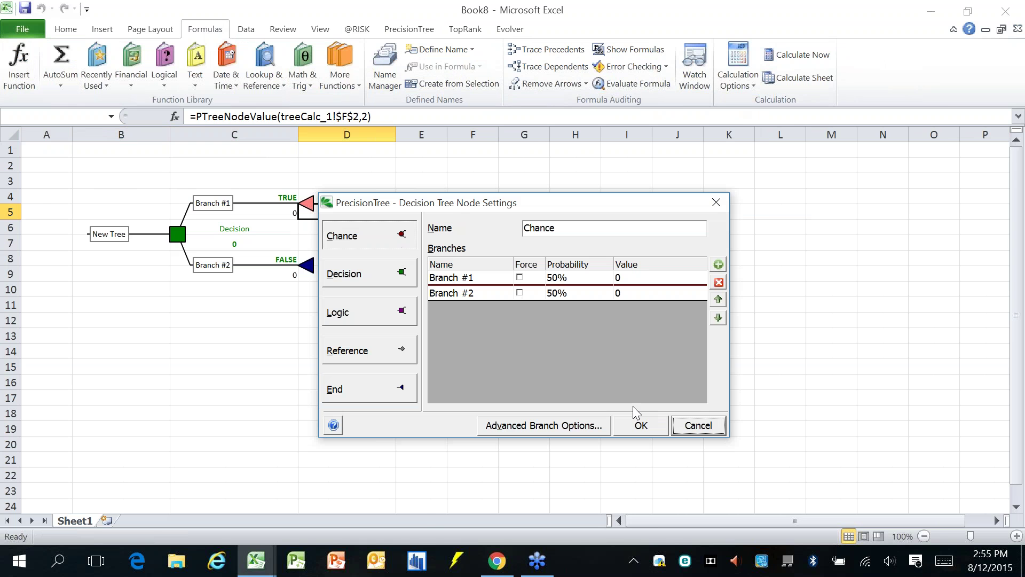
pyautogui.click(641, 425)
pyautogui.click(308, 326)
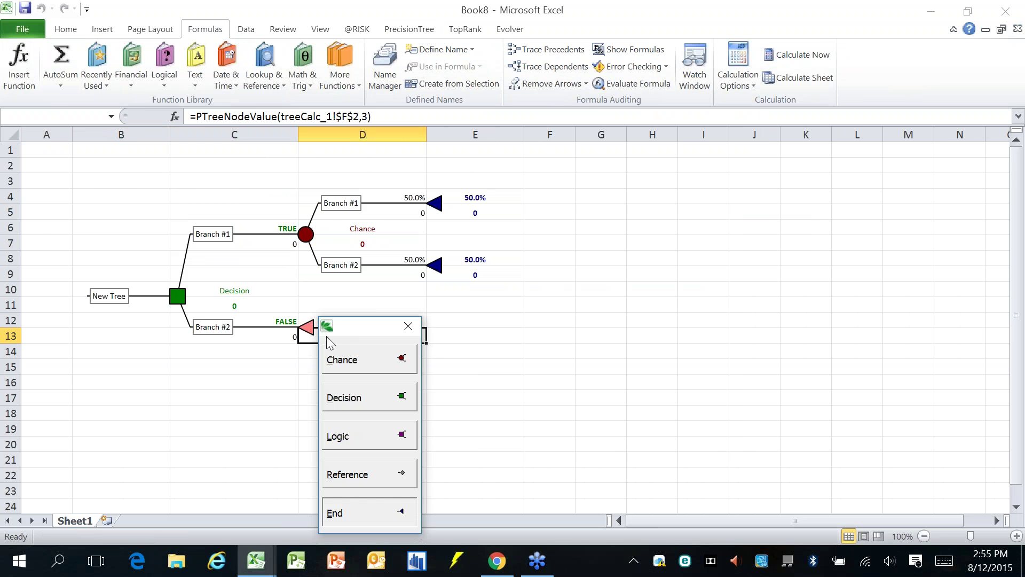
pyautogui.click(384, 359)
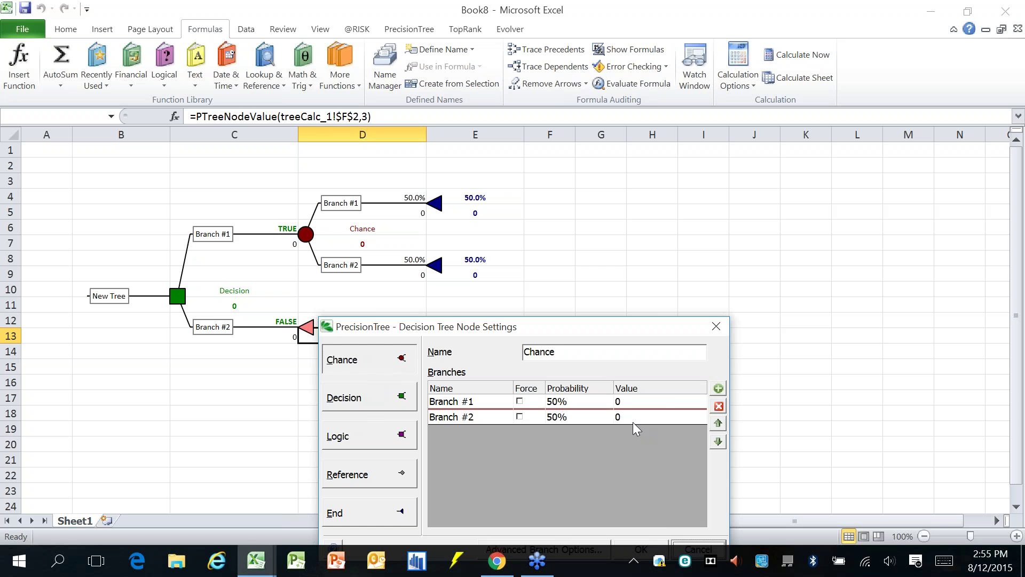
pyautogui.click(659, 547)
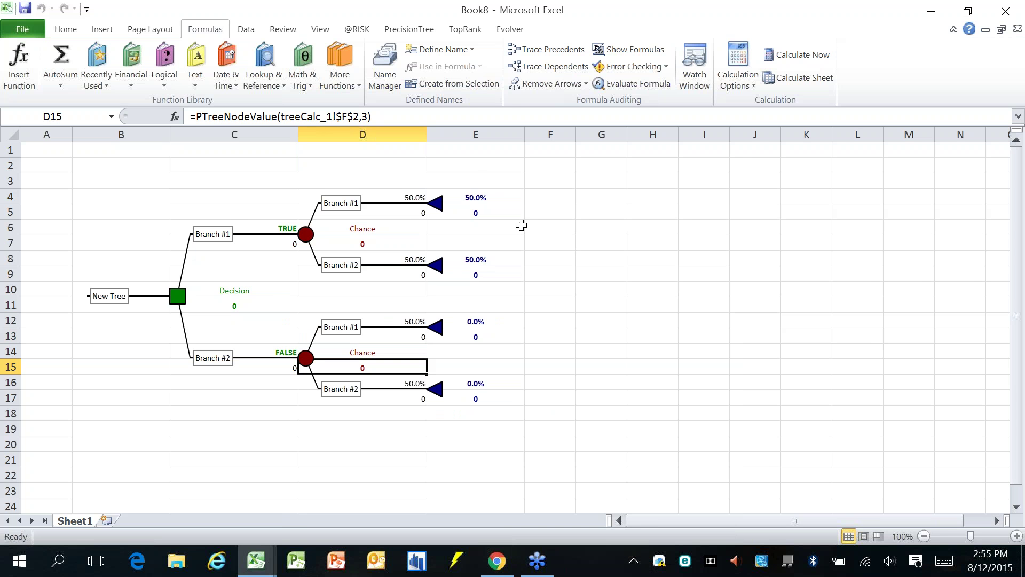
# Step: Turn both end nodes of the upper chance node into decision nodes with three branches each
pyautogui.click(436, 203)
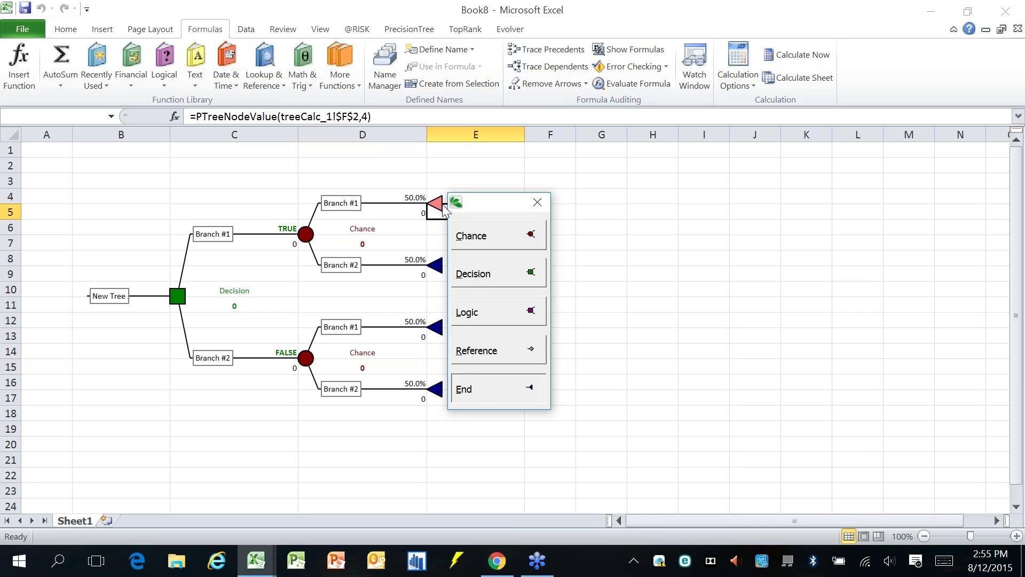
pyautogui.click(489, 275)
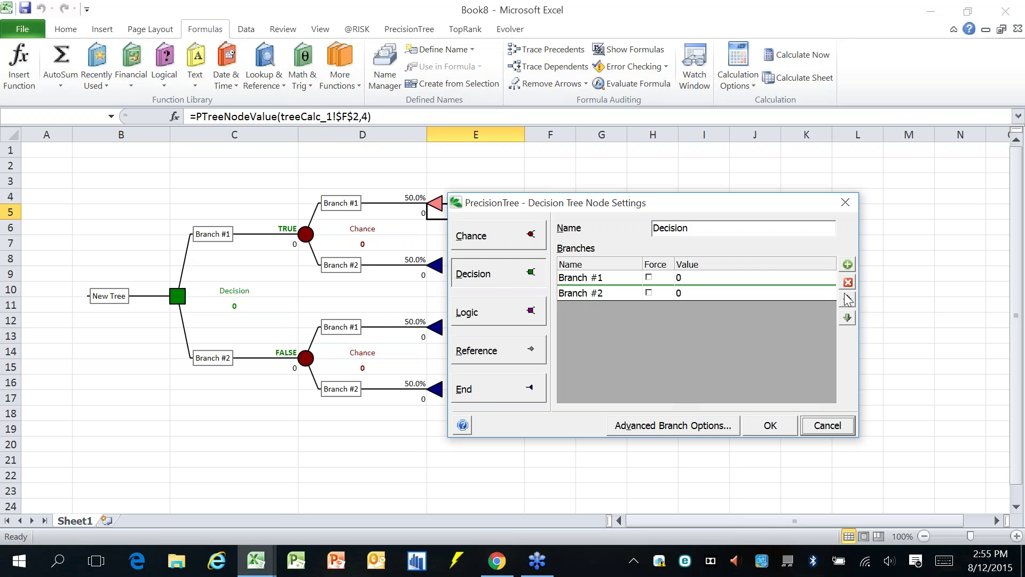
pyautogui.click(847, 264)
pyautogui.click(771, 425)
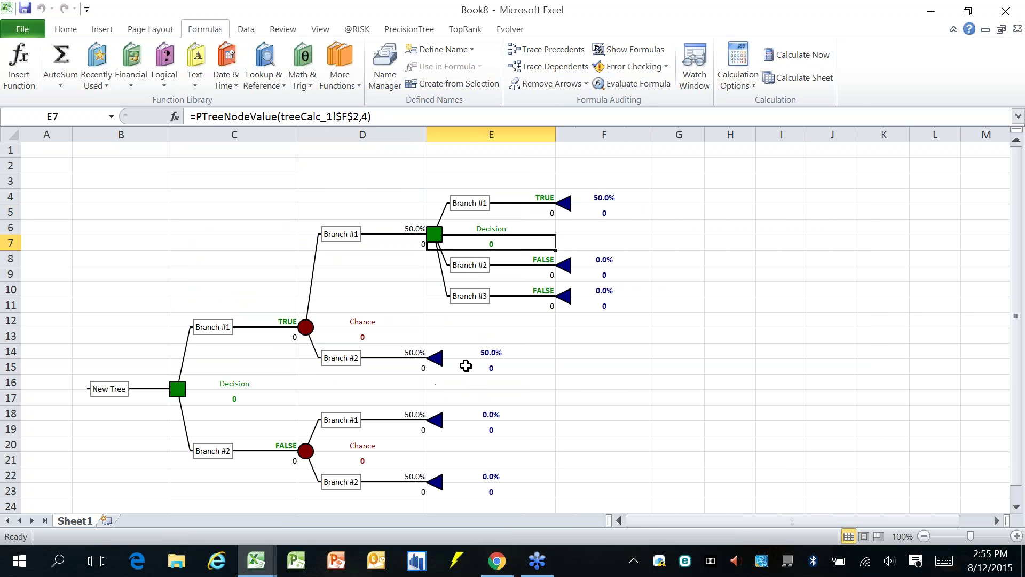
pyautogui.click(435, 358)
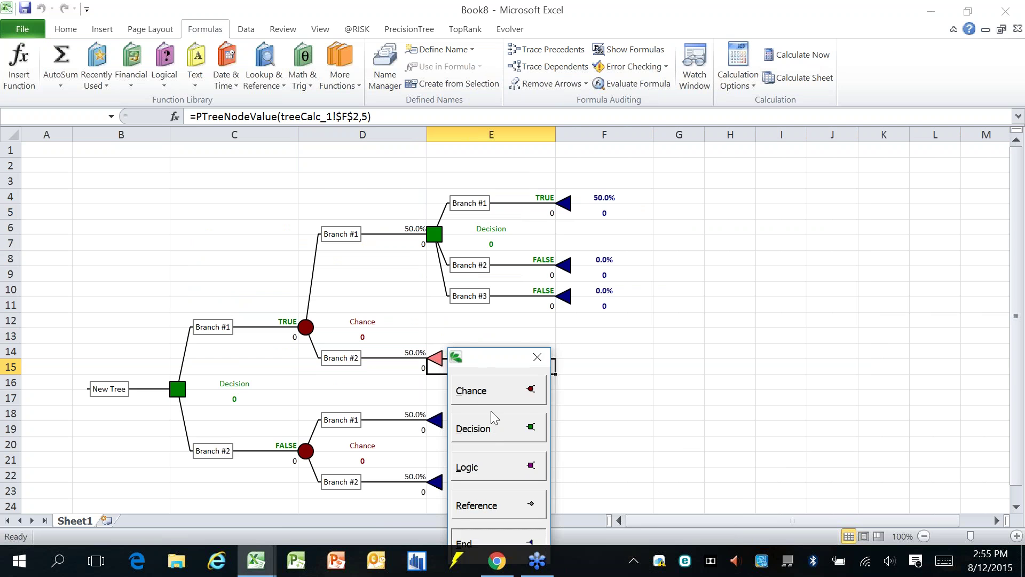
pyautogui.click(500, 427)
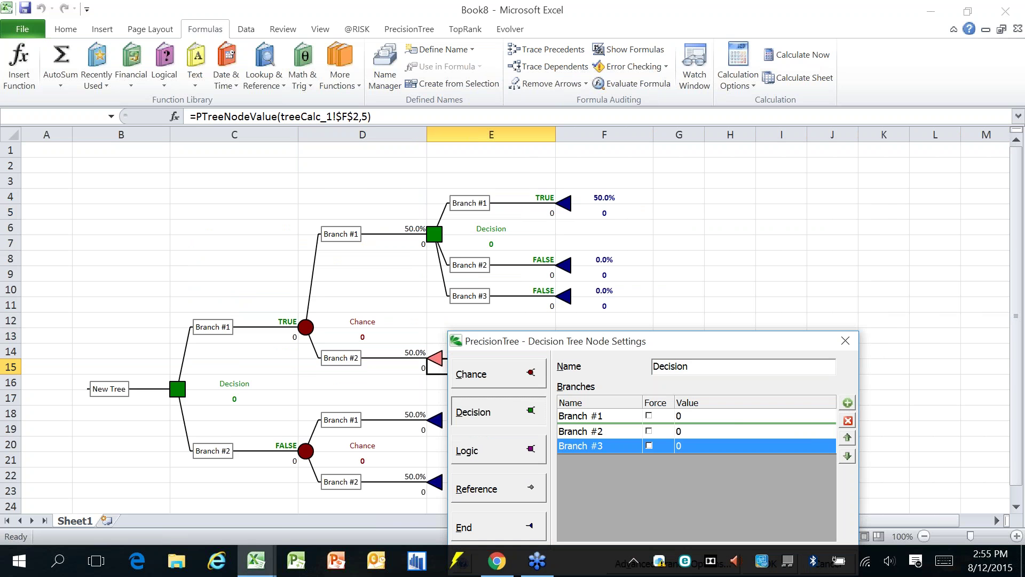
pyautogui.click(847, 402)
pyautogui.click(783, 460)
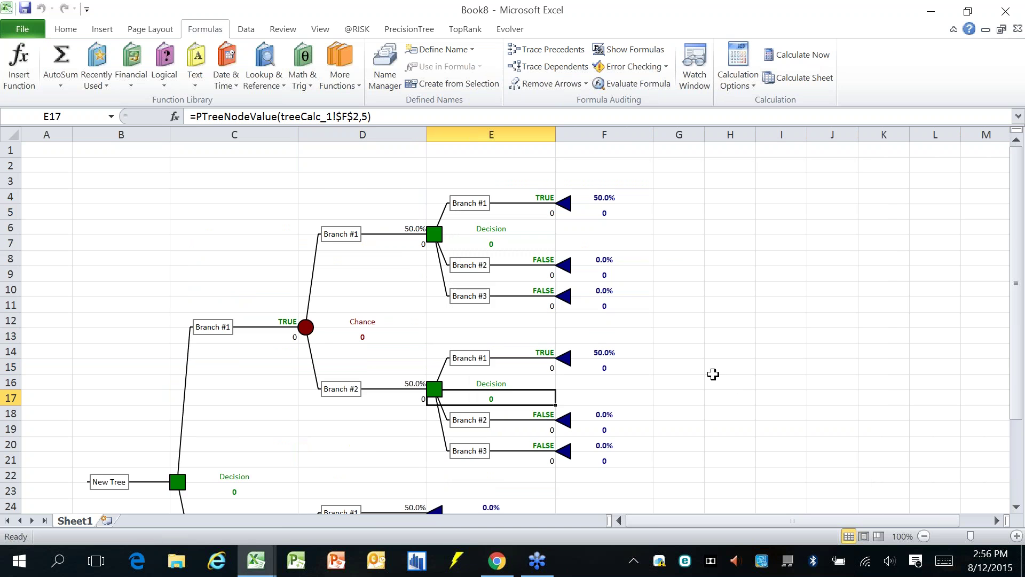
# Step: Copy the three-branch decision subtree from the upper chance node's Branch #2 and paste it onto the lower chance node's Branch #1 end node
pyautogui.click(731, 368)
pyautogui.scroll(-3, 732, 368)
pyautogui.click(434, 249)
pyautogui.rightClick(434, 249)
pyautogui.click(397, 337)
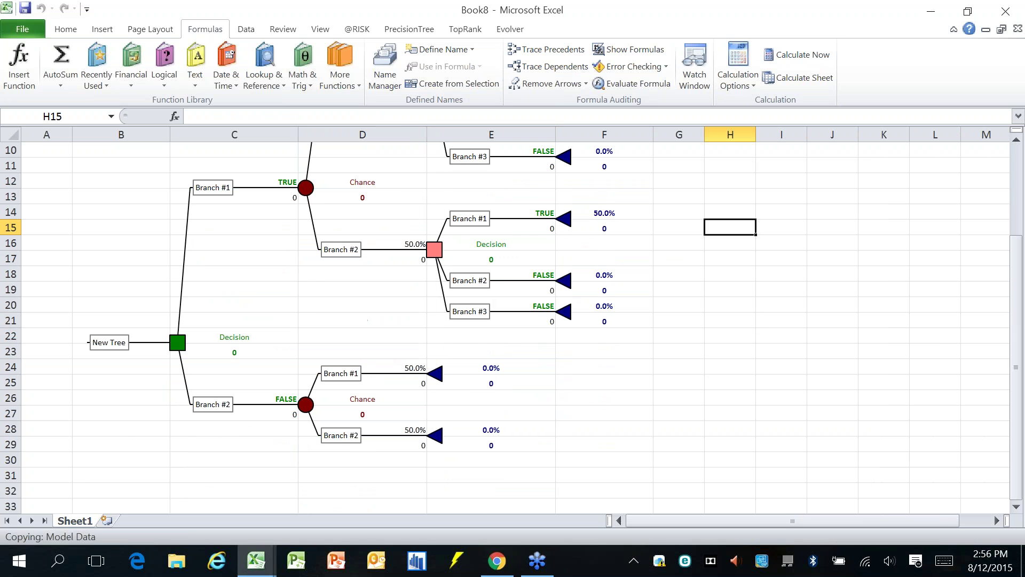
pyautogui.rightClick(435, 374)
pyautogui.click(386, 288)
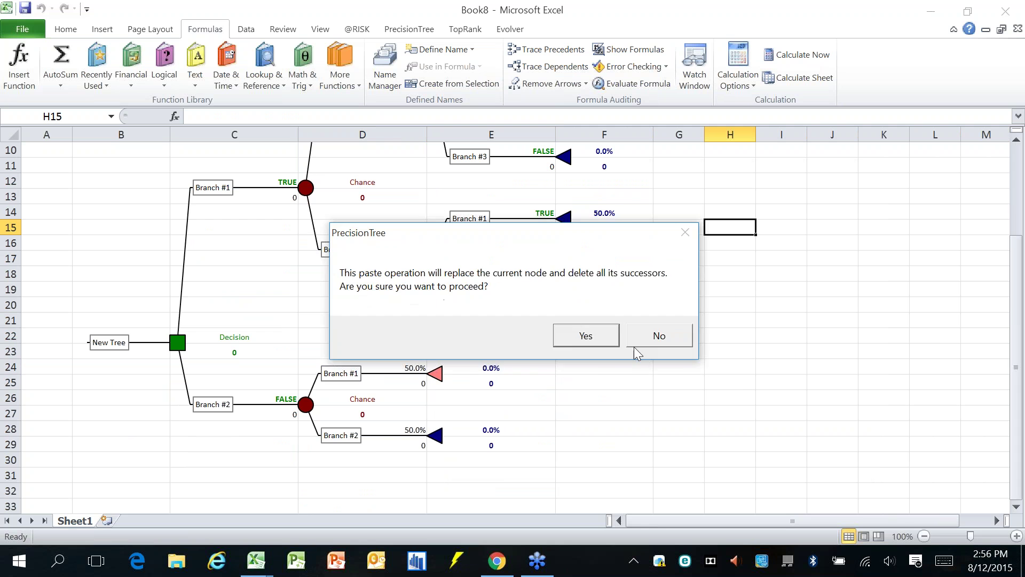
pyautogui.click(585, 335)
# Step: Paste the copied decision subtree onto the end node of the lower chance node's Branch #2, replacing that node
pyautogui.scroll(-4, 441, 378)
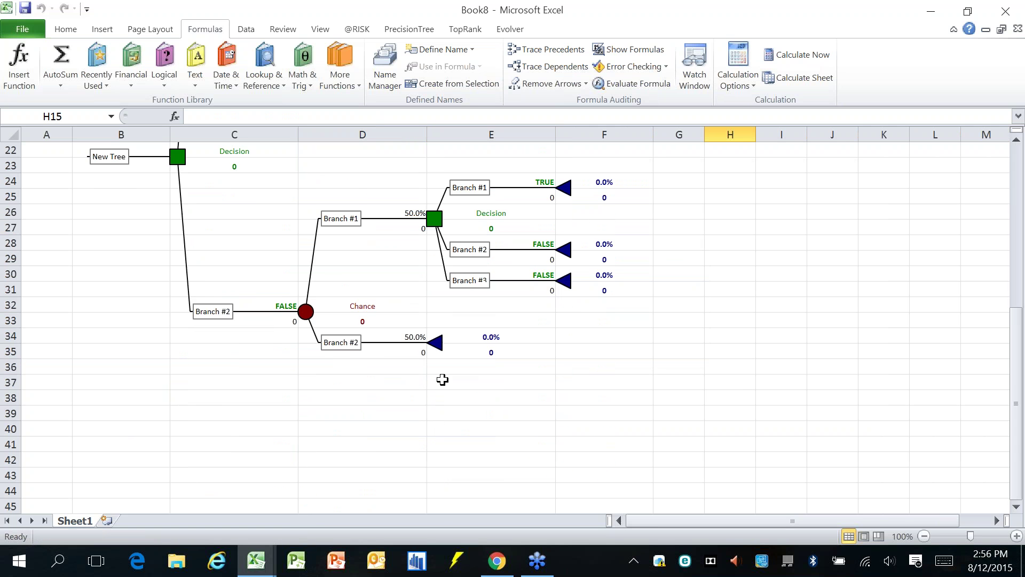
pyautogui.rightClick(433, 348)
pyautogui.click(423, 448)
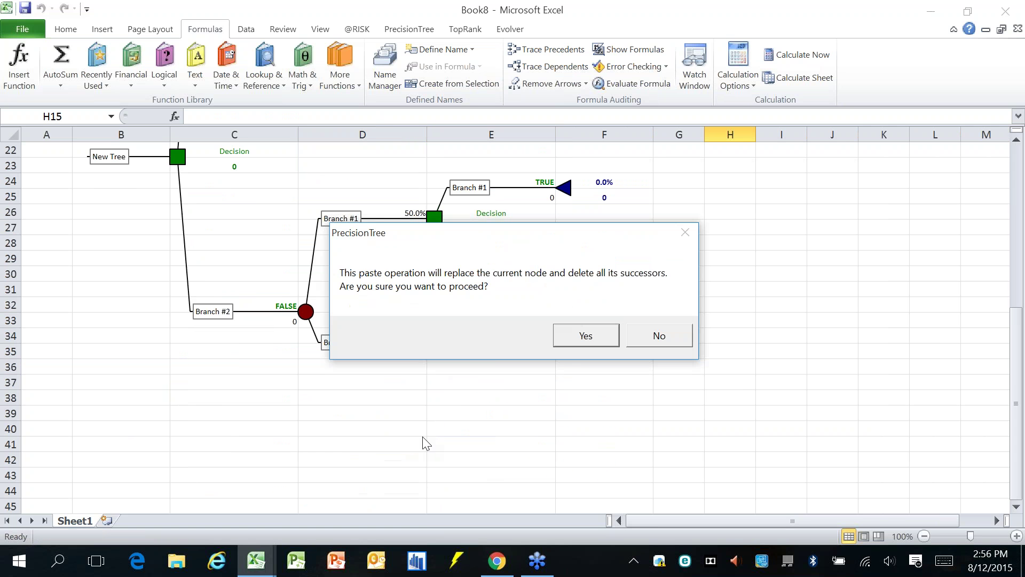
pyautogui.click(585, 335)
pyautogui.click(716, 319)
# Step: Turn the Branch #1 end node of the topmost three-branch decision into a chance node with three branches
pyautogui.scroll(6, 715, 320)
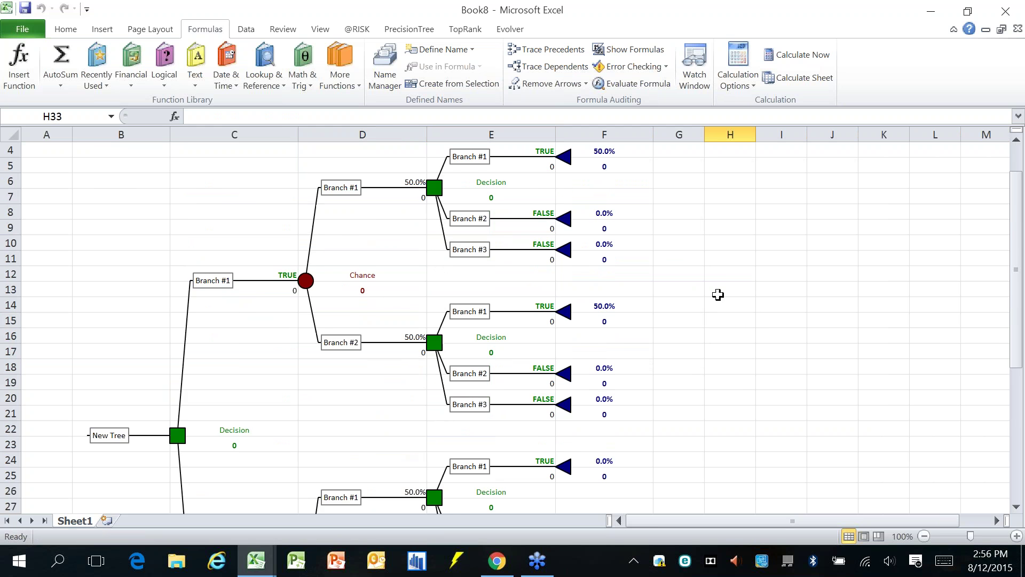
pyautogui.scroll(1, 745, 286)
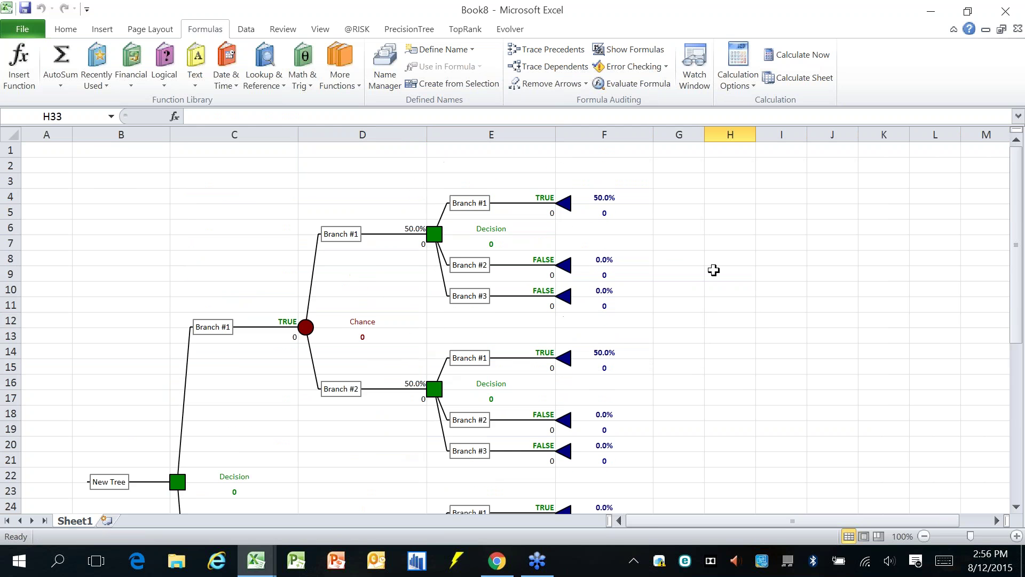
pyautogui.click(565, 208)
pyautogui.click(606, 243)
pyautogui.moveTo(915, 203); pyautogui.dragTo(602, 192)
pyautogui.click(672, 254)
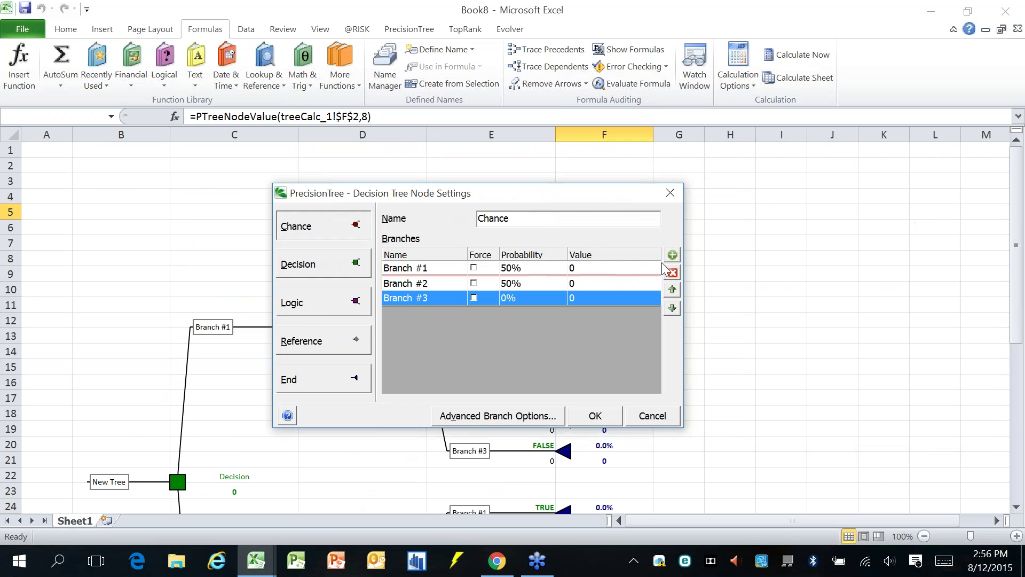
pyautogui.click(595, 416)
# Step: Copy the three-branch chance subtree and paste it onto the Branch #2 end node of the same decision
pyautogui.click(564, 234)
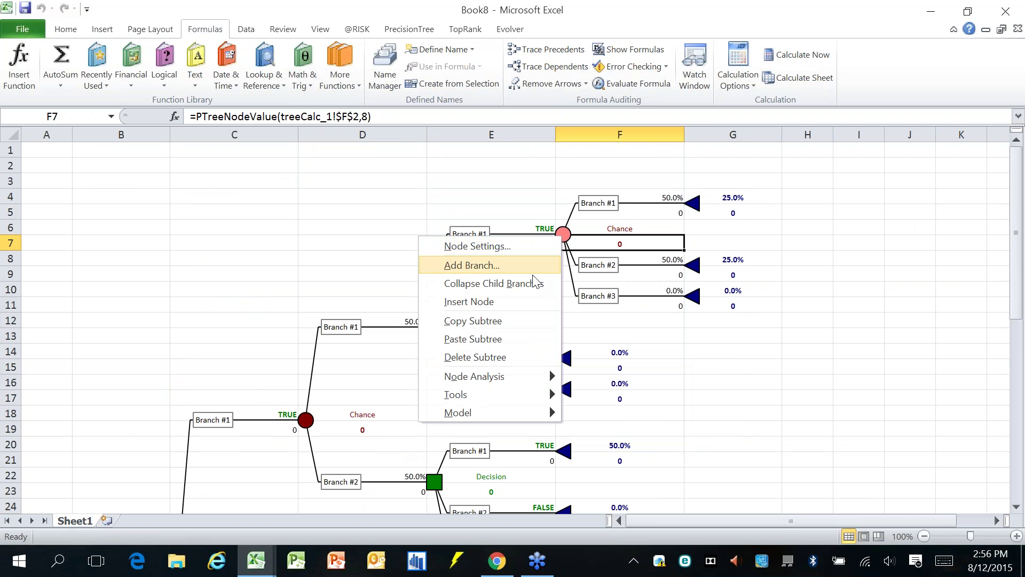
pyautogui.click(520, 321)
pyautogui.click(565, 358)
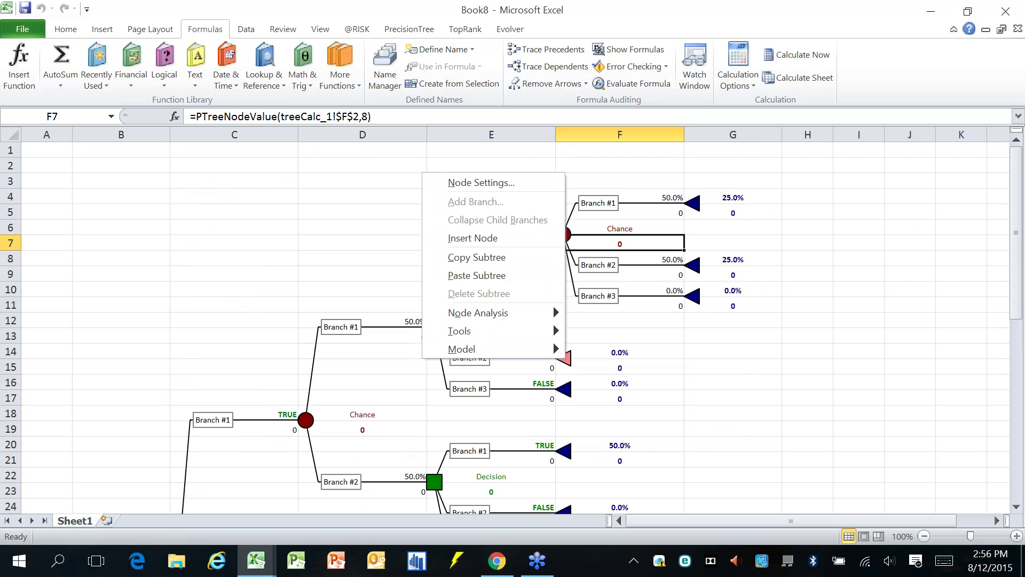
pyautogui.click(508, 271)
pyautogui.click(587, 334)
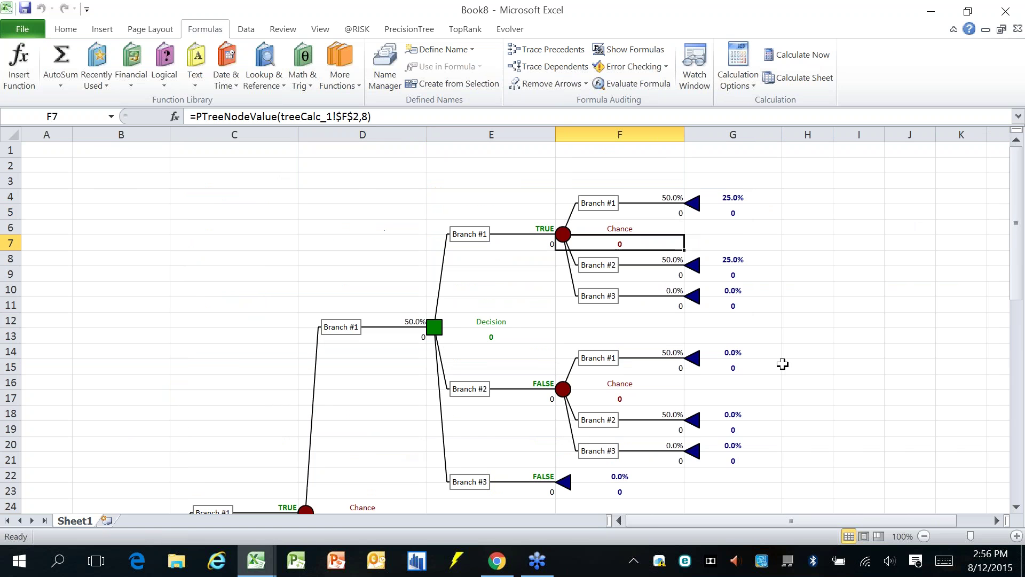
# Step: Create a second decision tree starting in cell B60, below the existing tree, keeping the default model settings
pyautogui.scroll(-5, 782, 363)
pyautogui.scroll(-2, 782, 364)
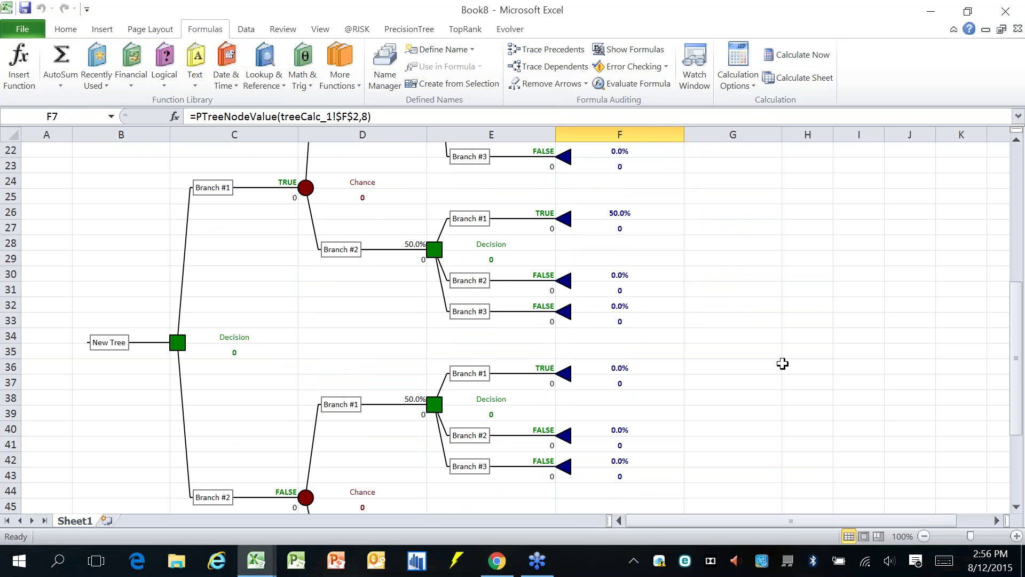
pyautogui.scroll(-3, 782, 363)
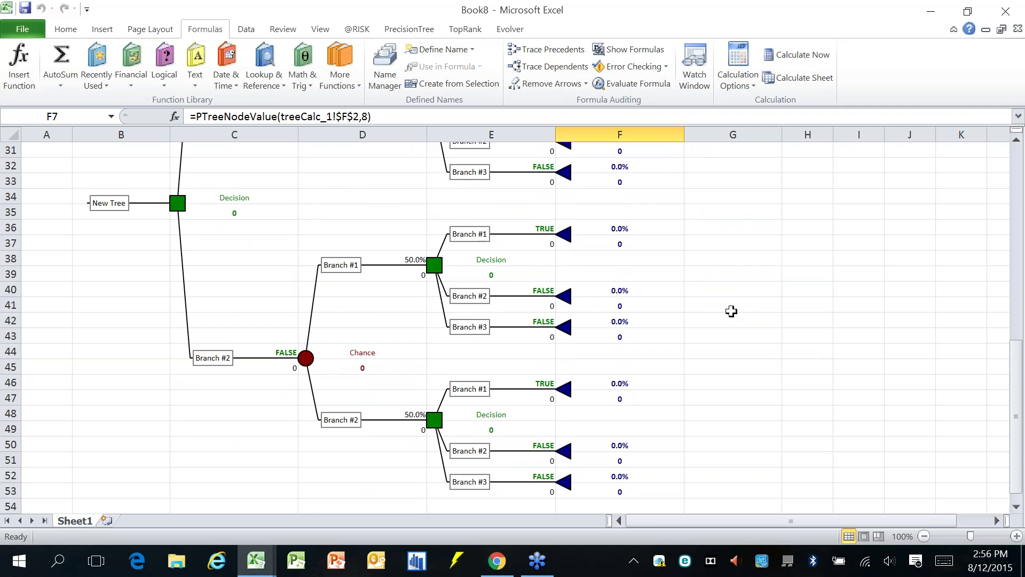
pyautogui.scroll(-5, 731, 311)
pyautogui.click(128, 365)
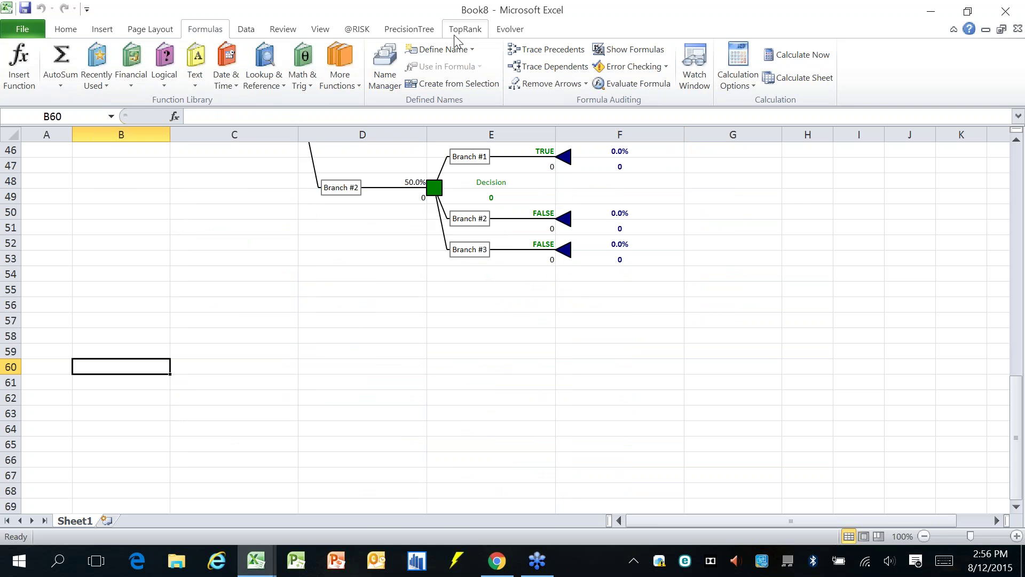
pyautogui.click(409, 28)
pyautogui.click(19, 64)
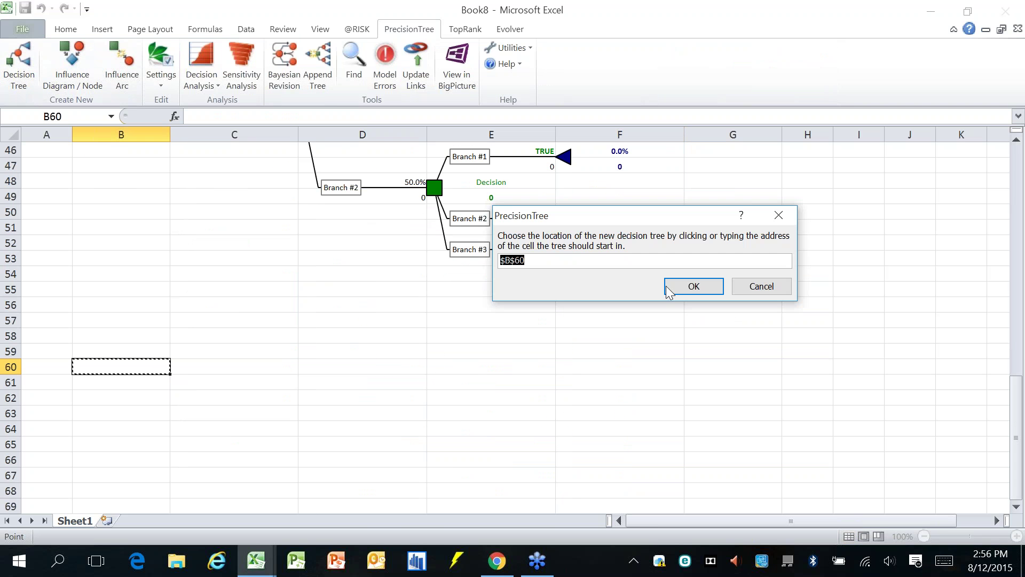
pyautogui.click(693, 286)
pyautogui.press('Return')
# Step: Start appending a symmetric subtree at the new tree's end node, with a two-branch Decision node named Dec 1 as its first level
pyautogui.click(267, 382)
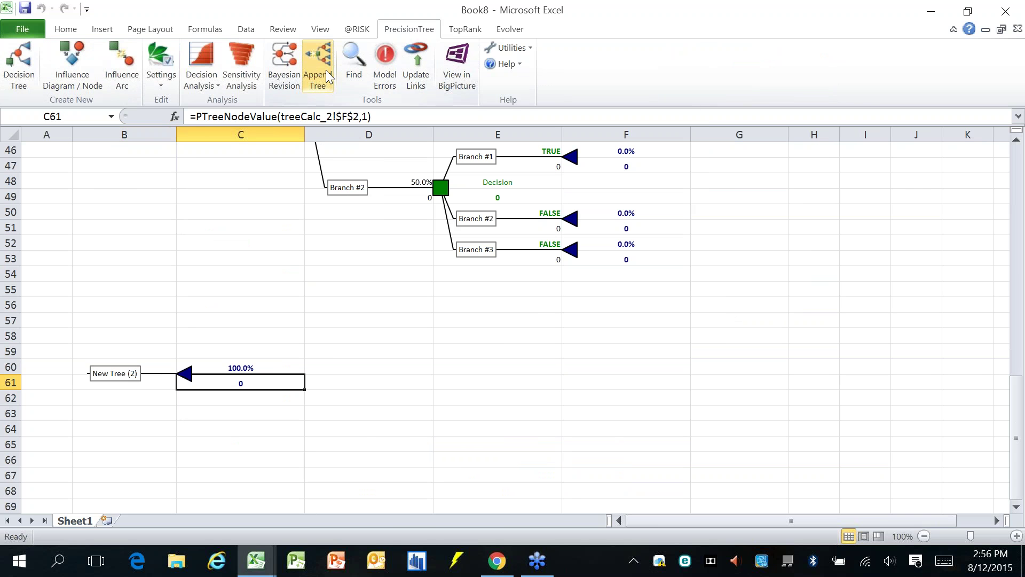
pyautogui.scroll(4, 423, 321)
pyautogui.scroll(8, 424, 320)
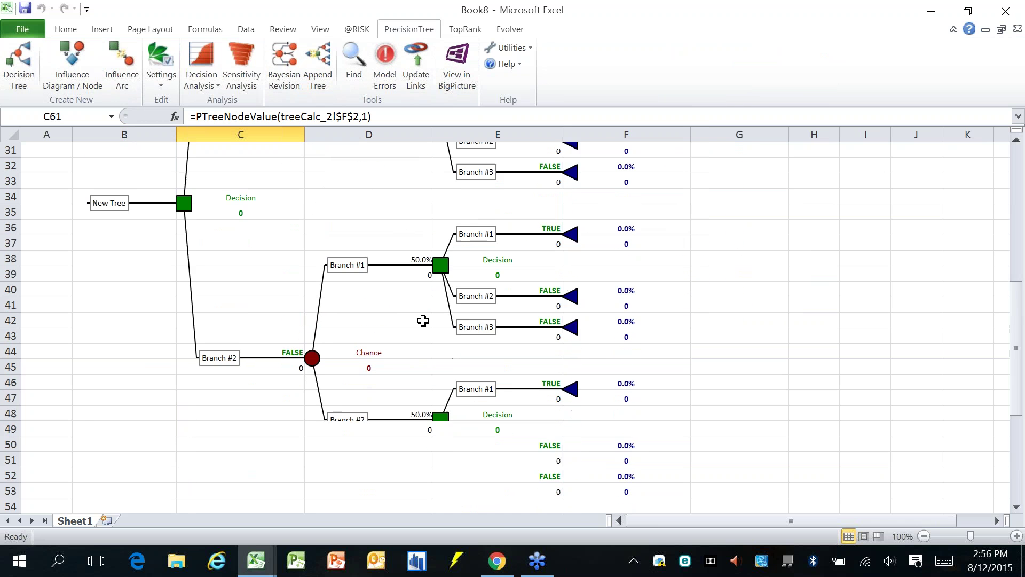
pyautogui.scroll(-8, 423, 320)
pyautogui.scroll(-2, 315, 81)
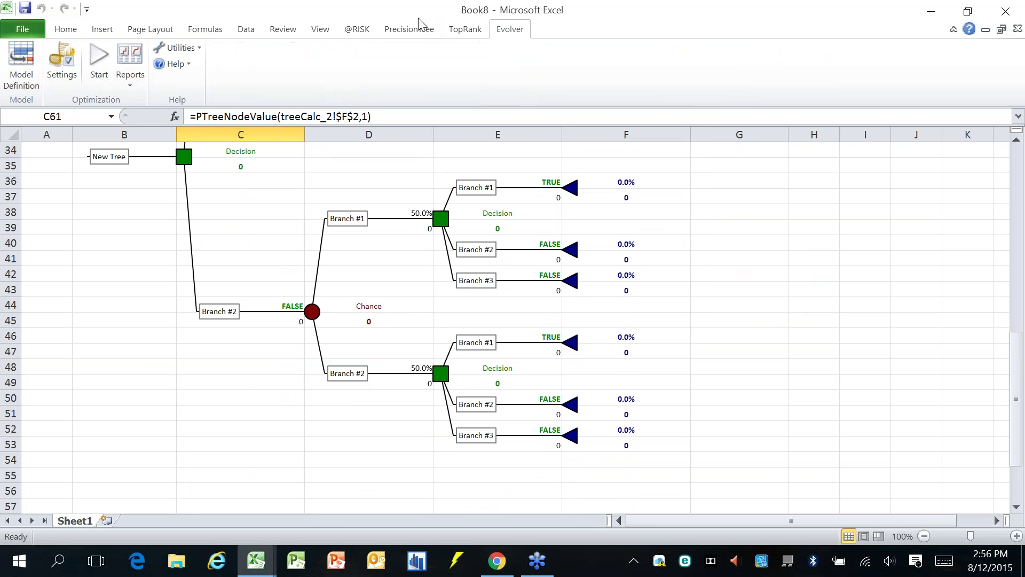
pyautogui.click(421, 31)
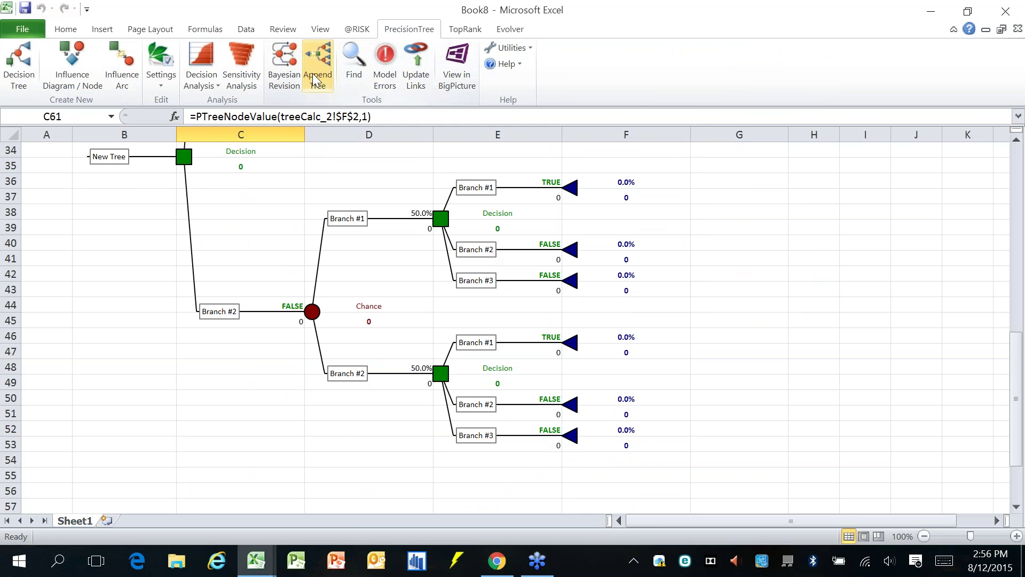
pyautogui.click(318, 64)
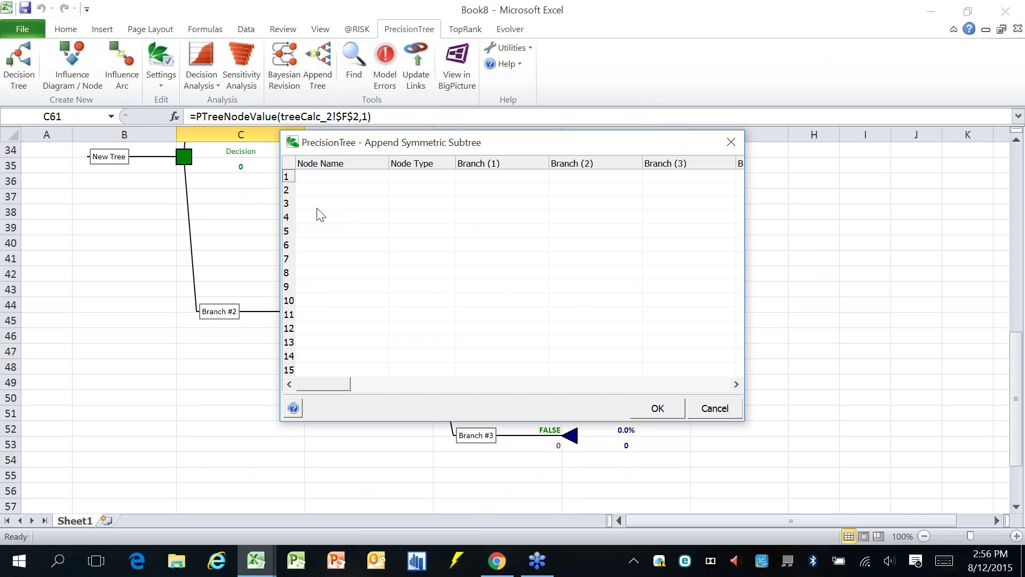
pyautogui.click(348, 179)
pyautogui.click(350, 179)
pyautogui.click(452, 176)
pyautogui.click(451, 176)
pyautogui.click(421, 205)
pyautogui.write('Dec 1')
pyautogui.click(514, 178)
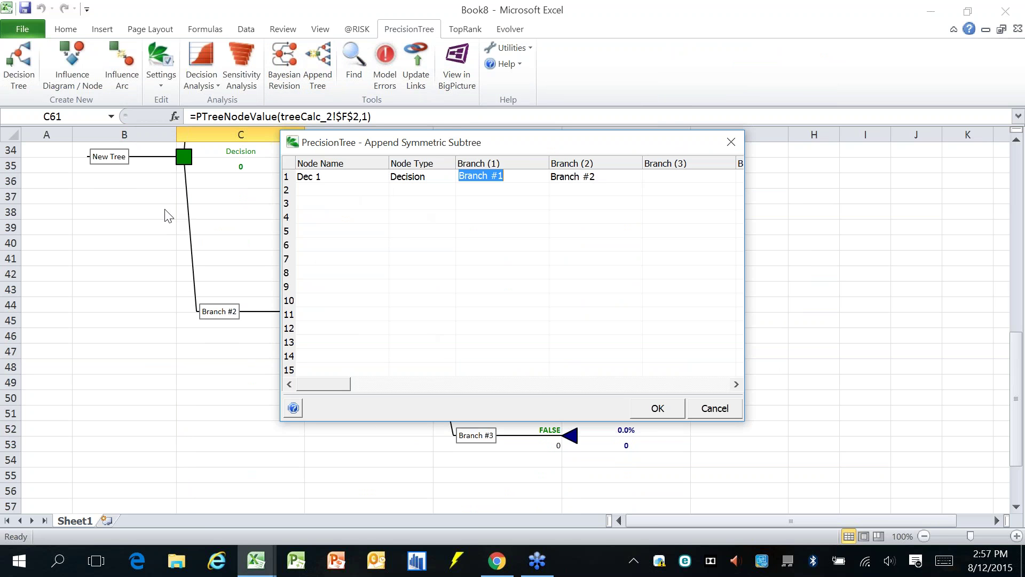
# Step: Add a second subtree level named Cha 1, a Chance node with two branches
pyautogui.click(373, 190)
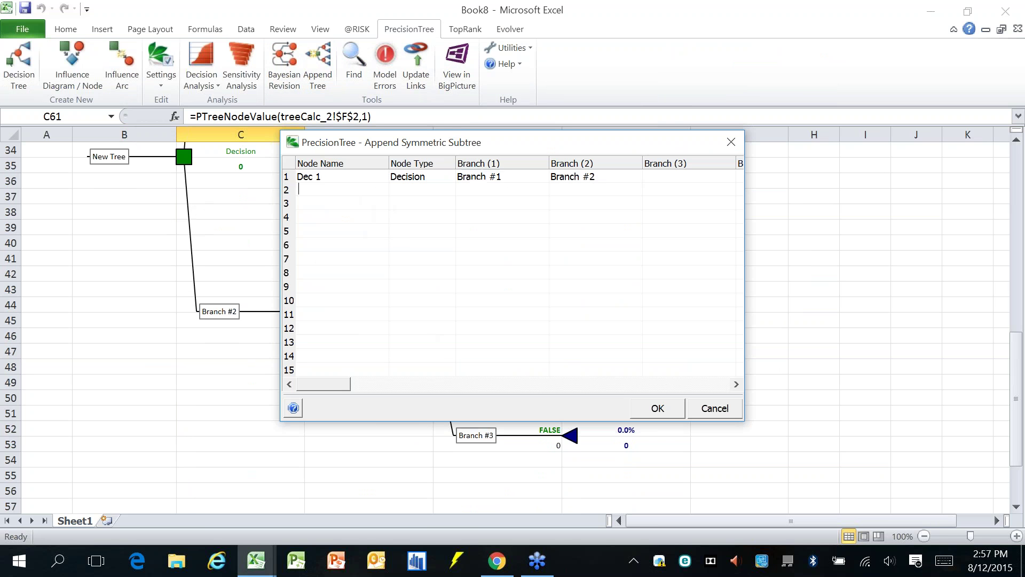
pyautogui.write('Cha 1')
pyautogui.click(453, 192)
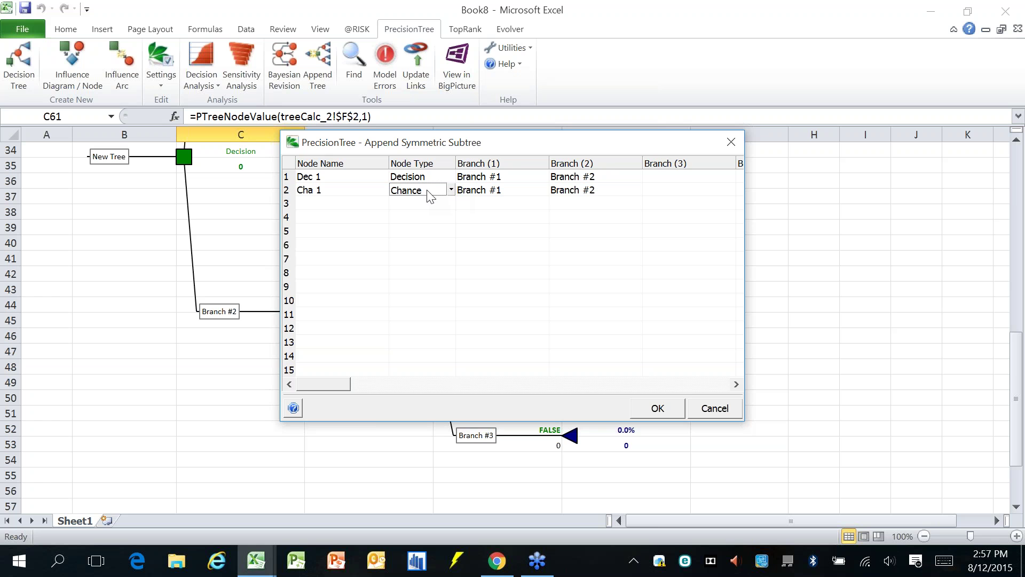
# Step: Add a third subtree level named Dec 2, a Decision node with an additional third branch called branch #3
pyautogui.moveTo(506, 150); pyautogui.dragTo(520, 98)
pyautogui.click(353, 152)
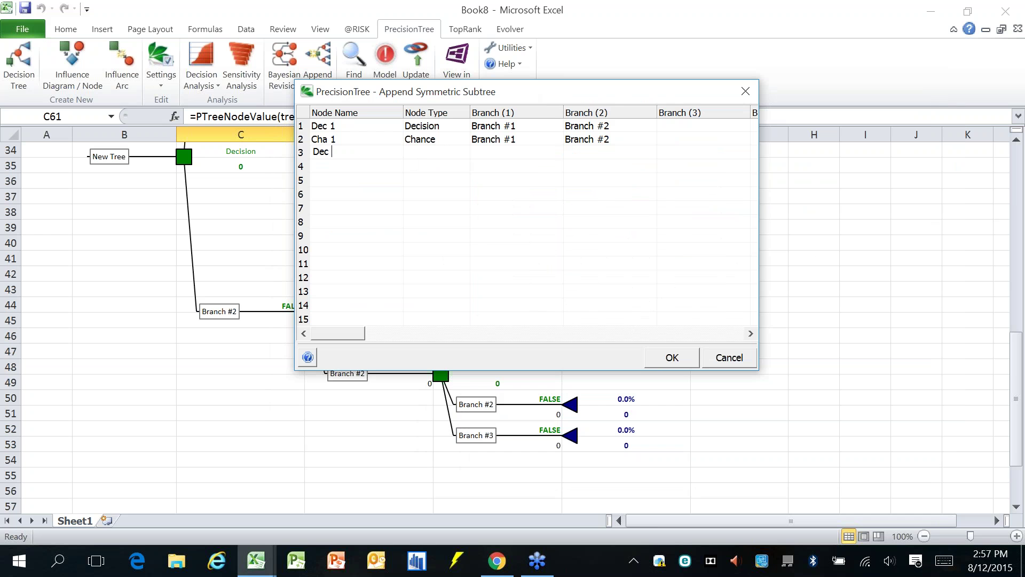
pyautogui.write('Dec 2')
pyautogui.click(464, 154)
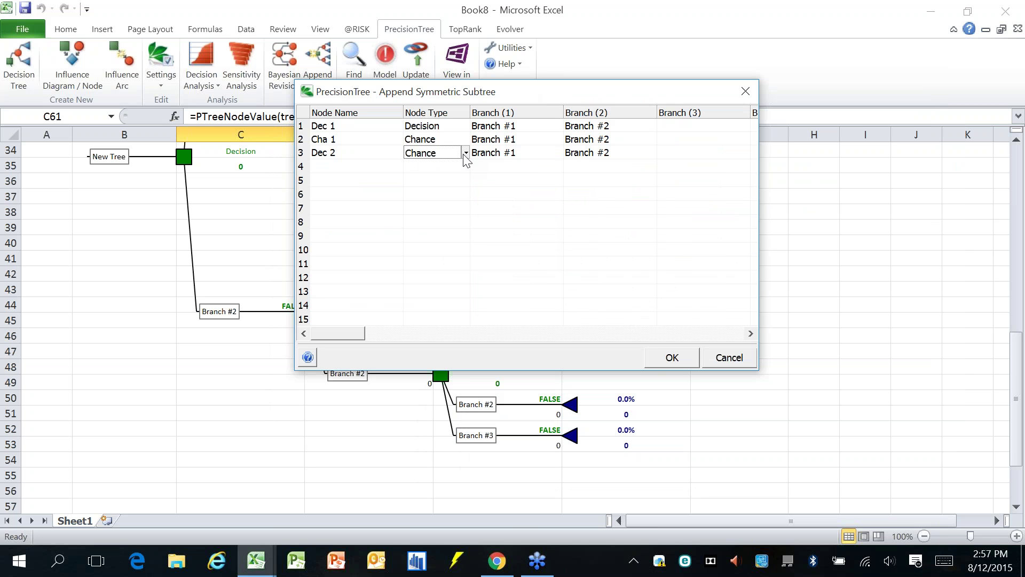
pyautogui.click(465, 152)
pyautogui.click(449, 182)
pyautogui.click(698, 154)
pyautogui.write('branc')
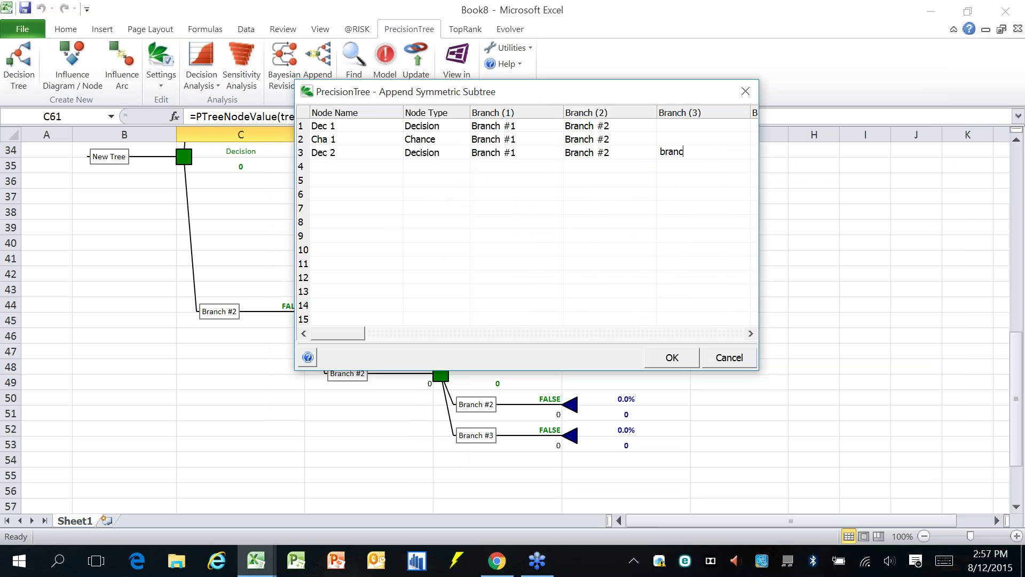
pyautogui.write('h #3')
# Step: Add a fourth subtree level named cha 2, a Chance node with an additional third branch called branch #3
pyautogui.click(399, 167)
pyautogui.write('cha 2')
pyautogui.press('Tab')
pyautogui.press('Tab')
pyautogui.press('Tab')
pyautogui.press('Tab')
pyautogui.write('branch #')
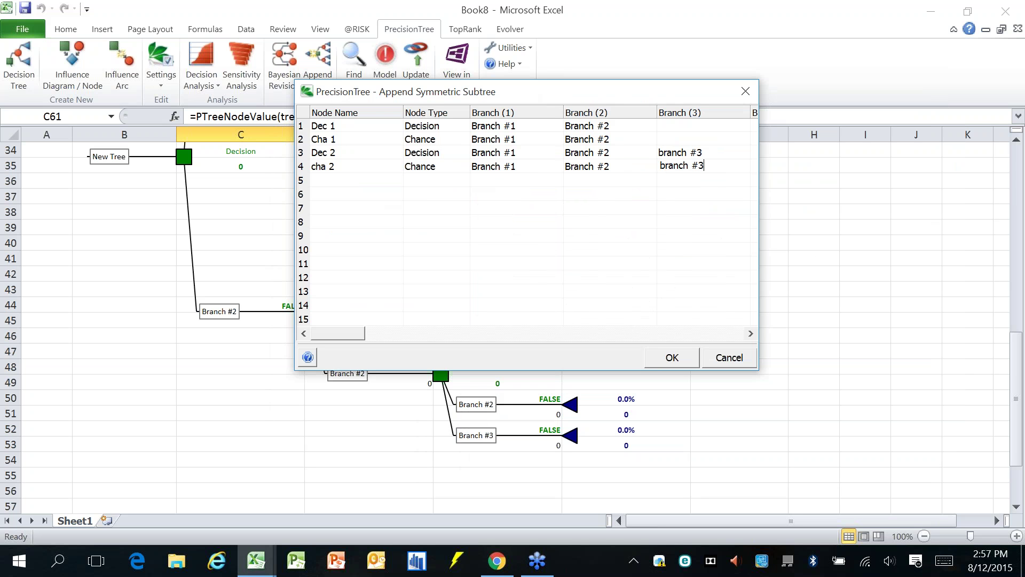
pyautogui.write('3')
# Step: Move the dialog clear of the sheet and append the four-level symmetric subtree to the second tree
pyautogui.click(662, 206)
pyautogui.moveTo(401, 96); pyautogui.dragTo(403, 54)
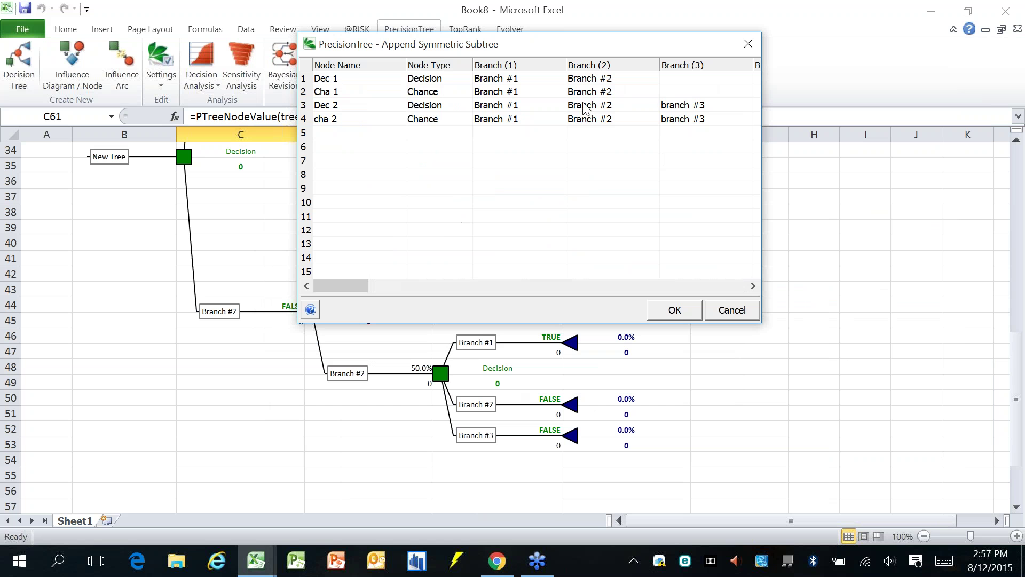
pyautogui.click(674, 309)
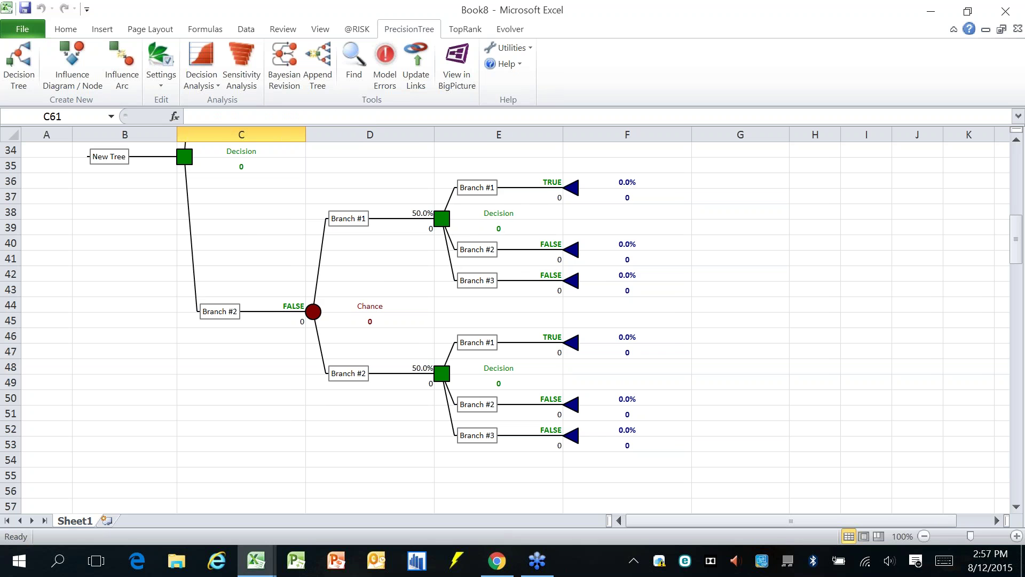
# Step: Examine the appended symmetric tree and compare its structure with the manually built tree above it at 25% zoom
pyautogui.scroll(10, 676, 311)
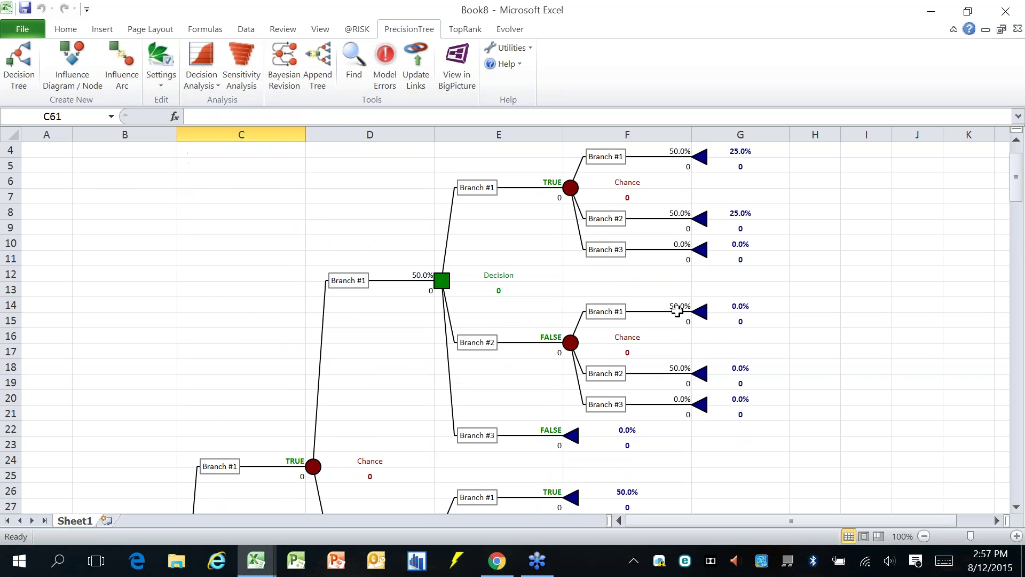
pyautogui.scroll(-6, 677, 311)
pyautogui.scroll(-20, 677, 312)
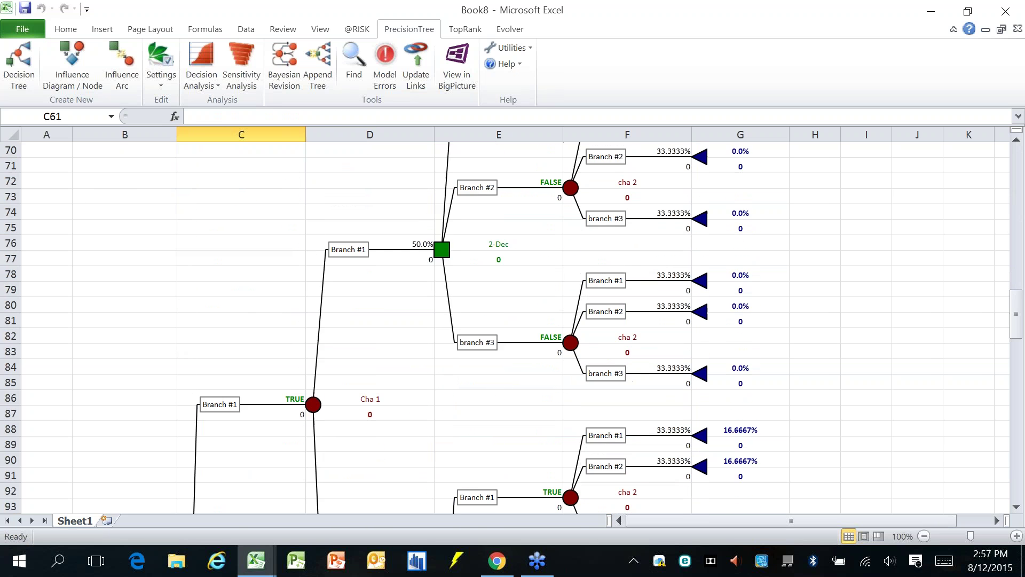
pyautogui.scroll(-17, 658, 268)
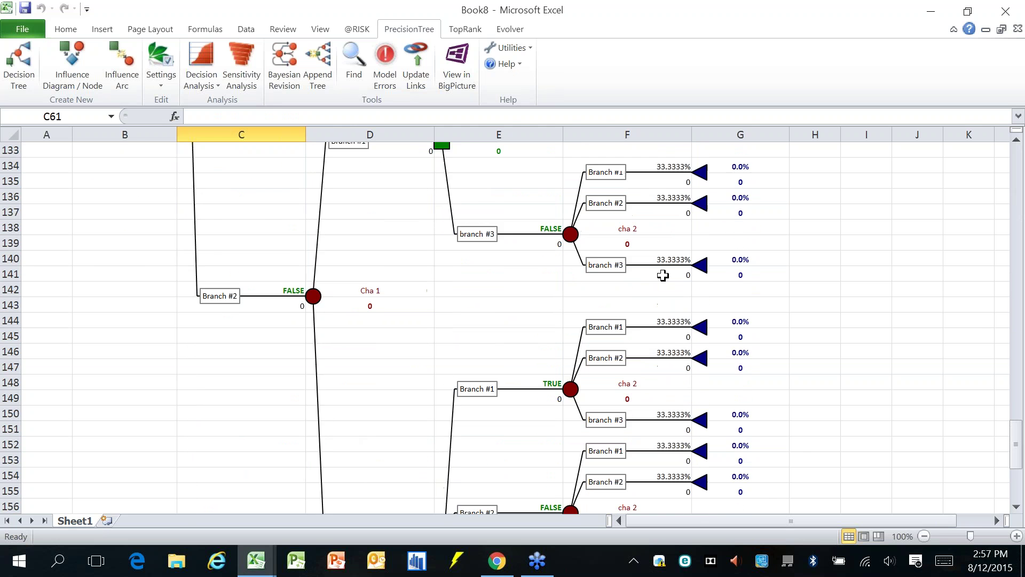
pyautogui.scroll(-5, 577, 266)
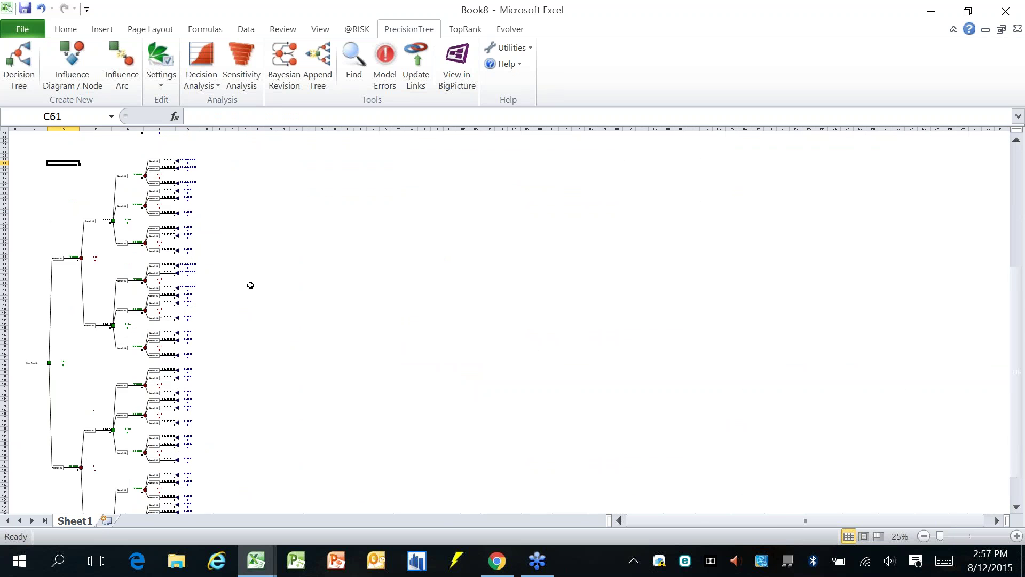
pyautogui.scroll(4, 251, 285)
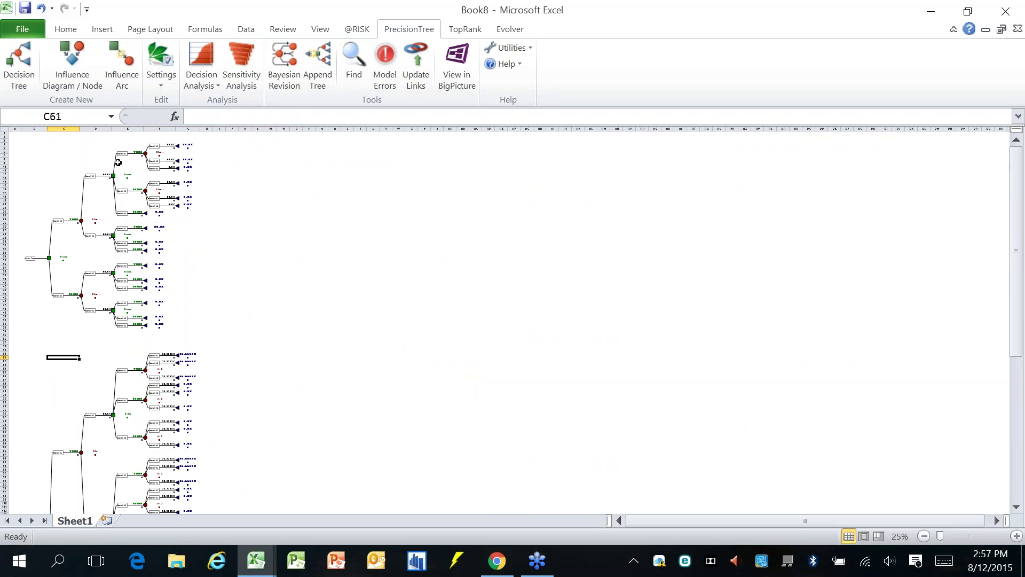
pyautogui.click(256, 286)
pyautogui.scroll(-1, 255, 286)
pyautogui.scroll(-14, 255, 286)
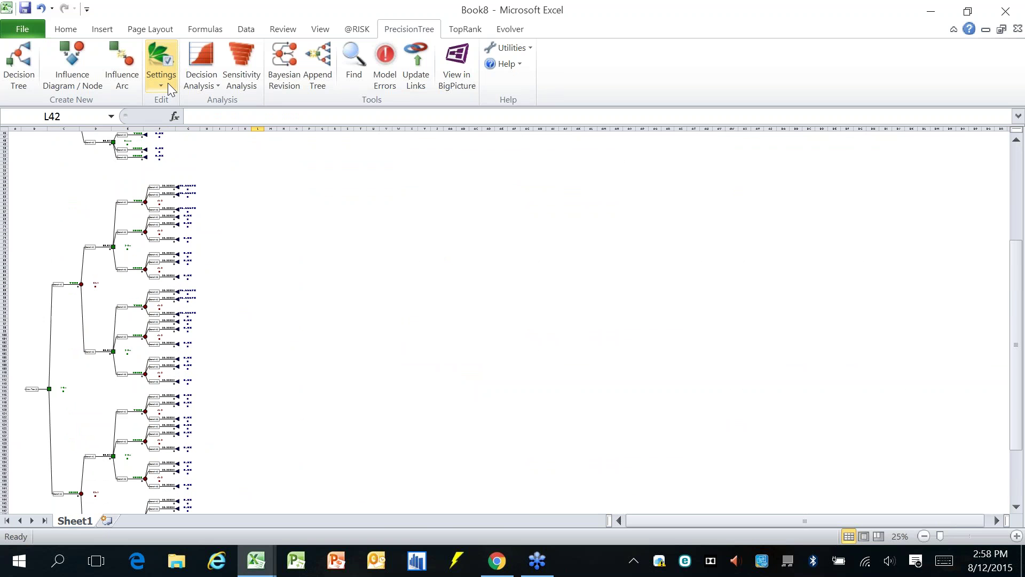
pyautogui.scroll(-3, 251, 267)
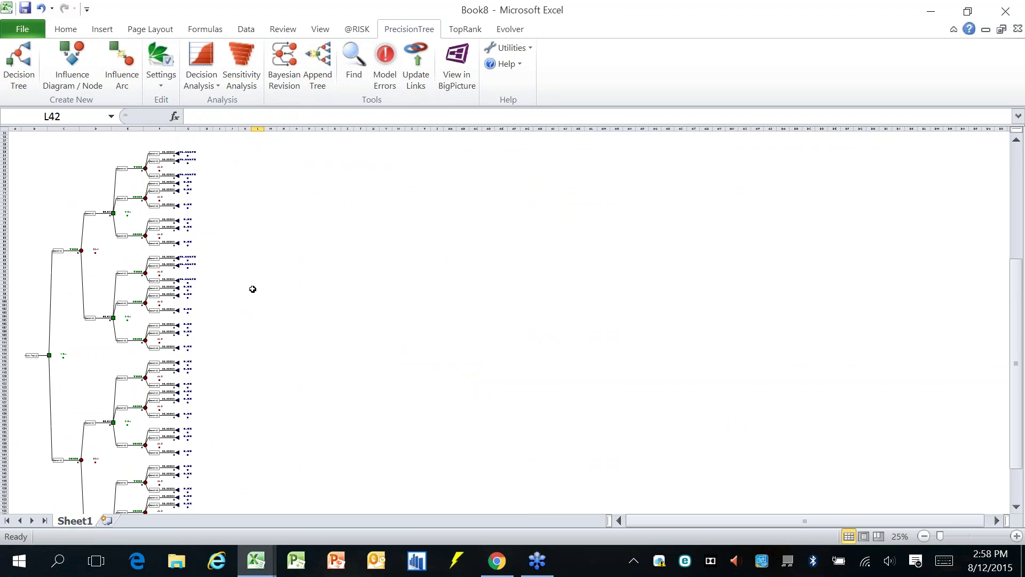
pyautogui.scroll(-6, 253, 289)
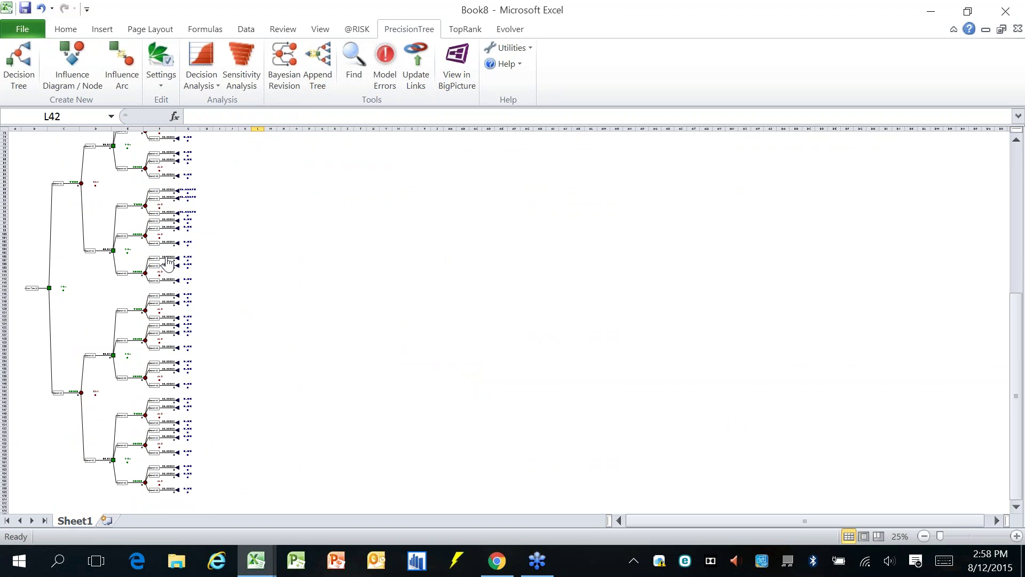
pyautogui.scroll(20, 128, 330)
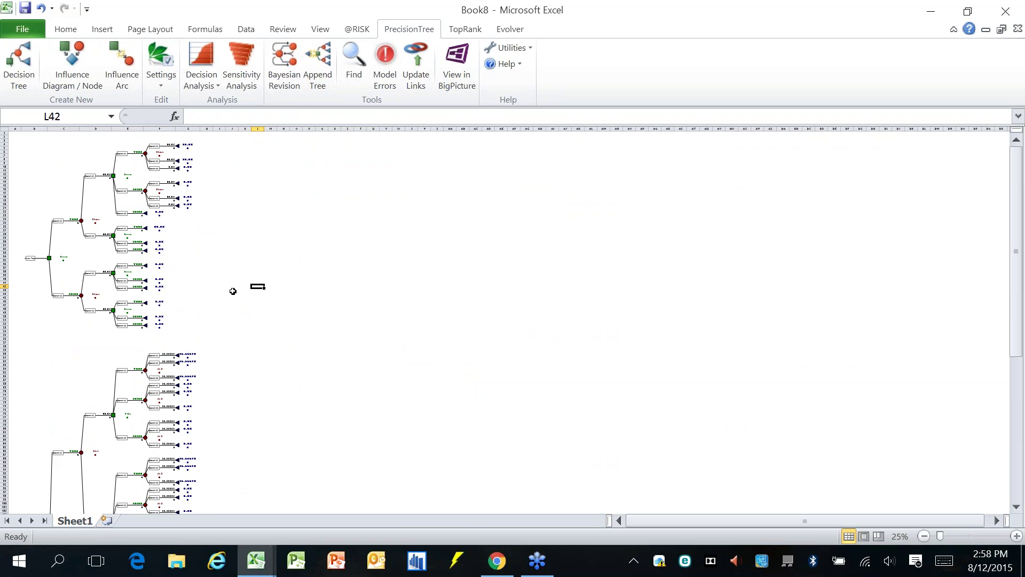
pyautogui.scroll(-11, 304, 307)
pyautogui.scroll(-8, 305, 309)
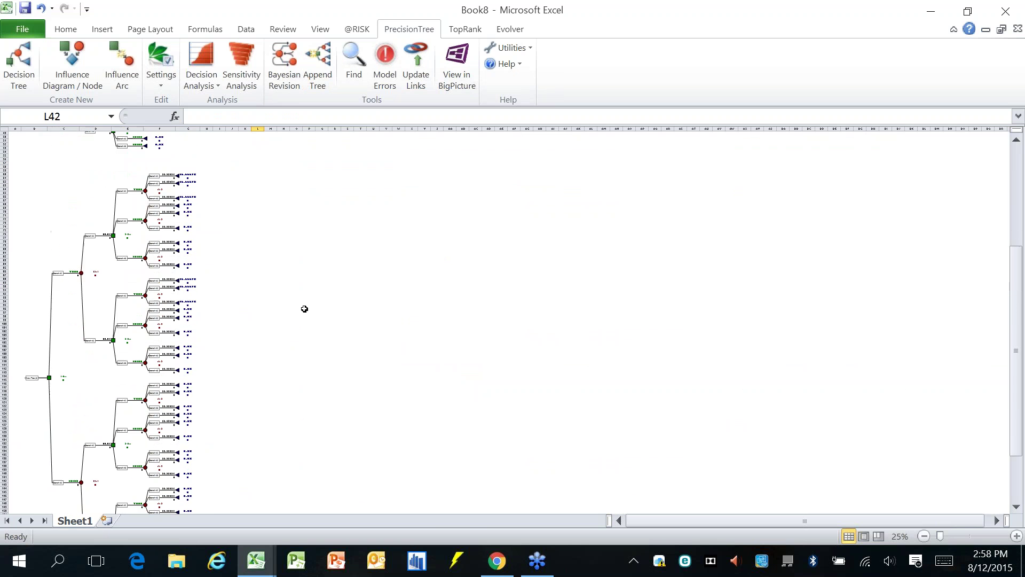
pyautogui.scroll(-1, 58, 336)
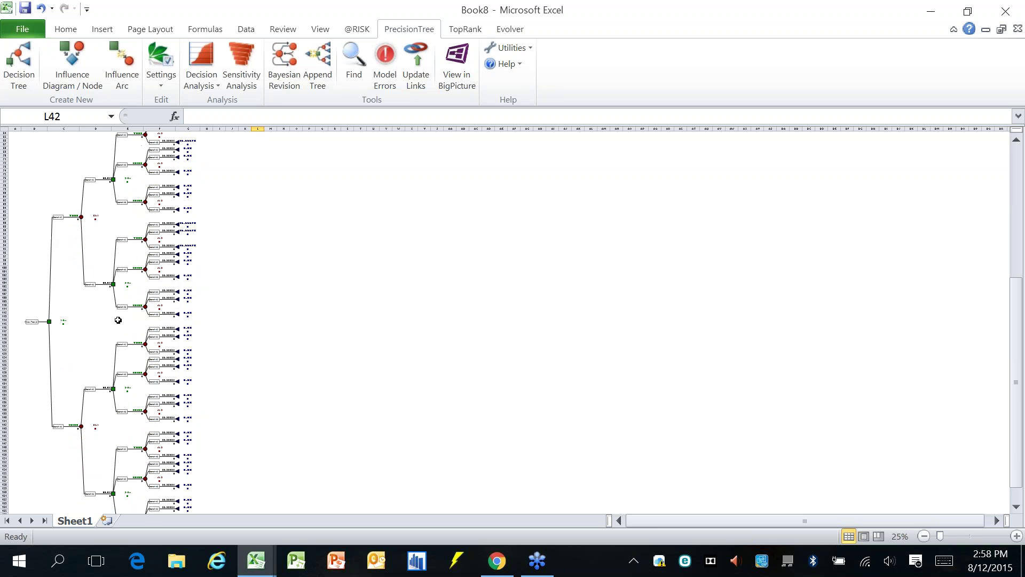
pyautogui.click(92, 324)
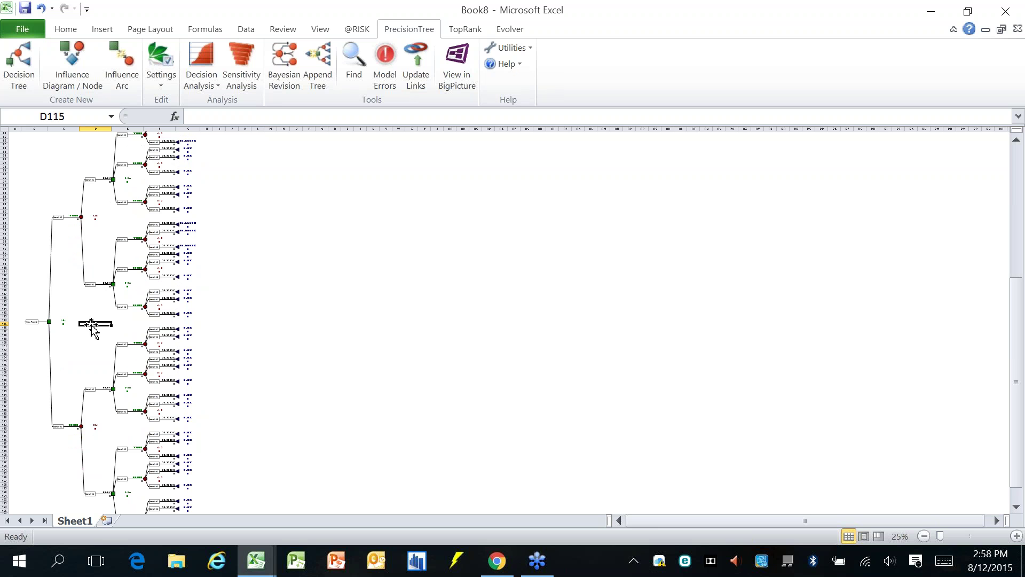
pyautogui.scroll(-1, 83, 297)
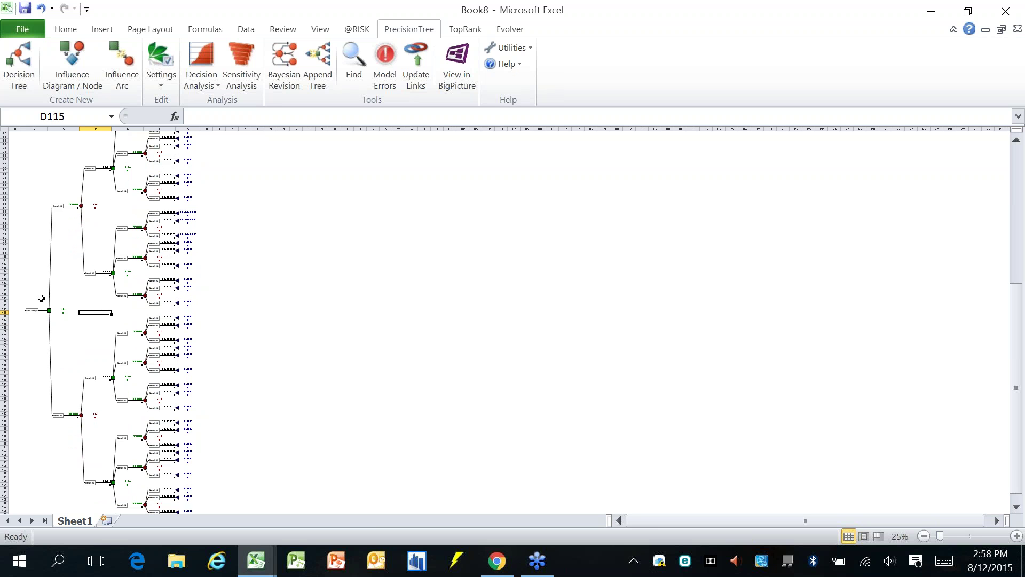
pyautogui.scroll(-6, 134, 288)
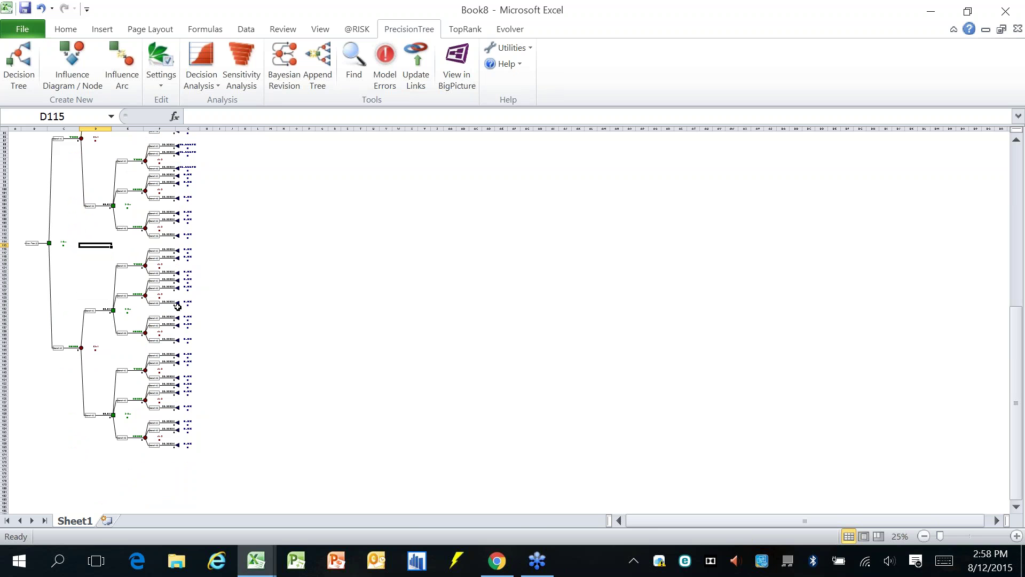
pyautogui.scroll(20, 178, 306)
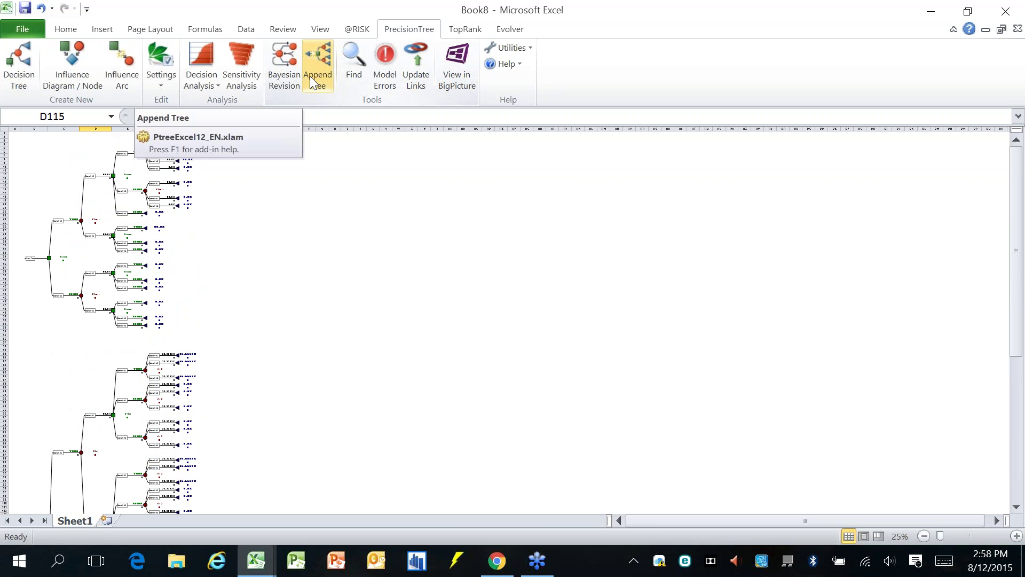
# Step: Close the Book8 workbook without saving and open the PrecisionTree example file list
pyautogui.click(385, 270)
pyautogui.hotkey('ctrl', 'w')
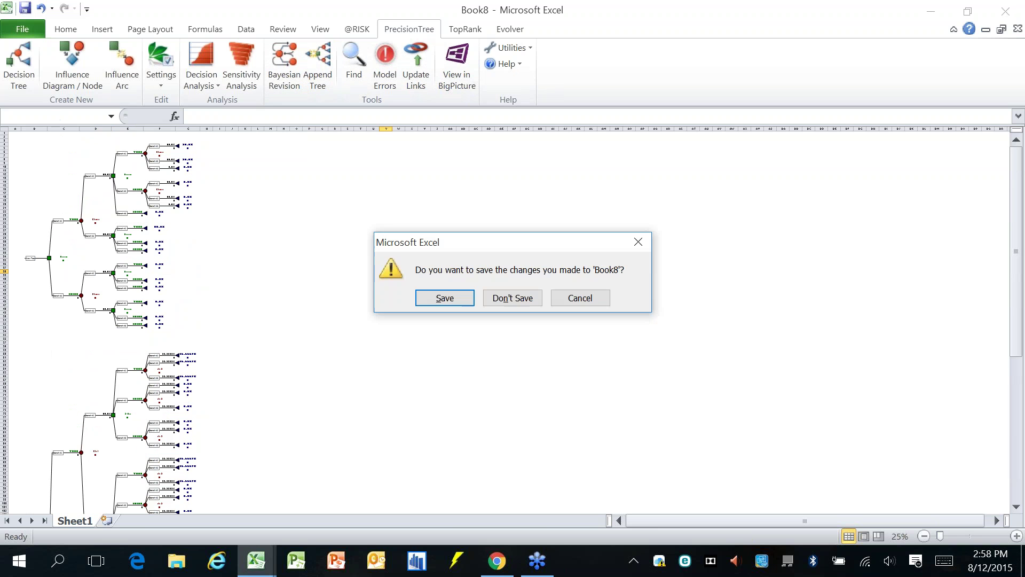
pyautogui.click(521, 298)
pyautogui.click(508, 64)
pyautogui.click(489, 135)
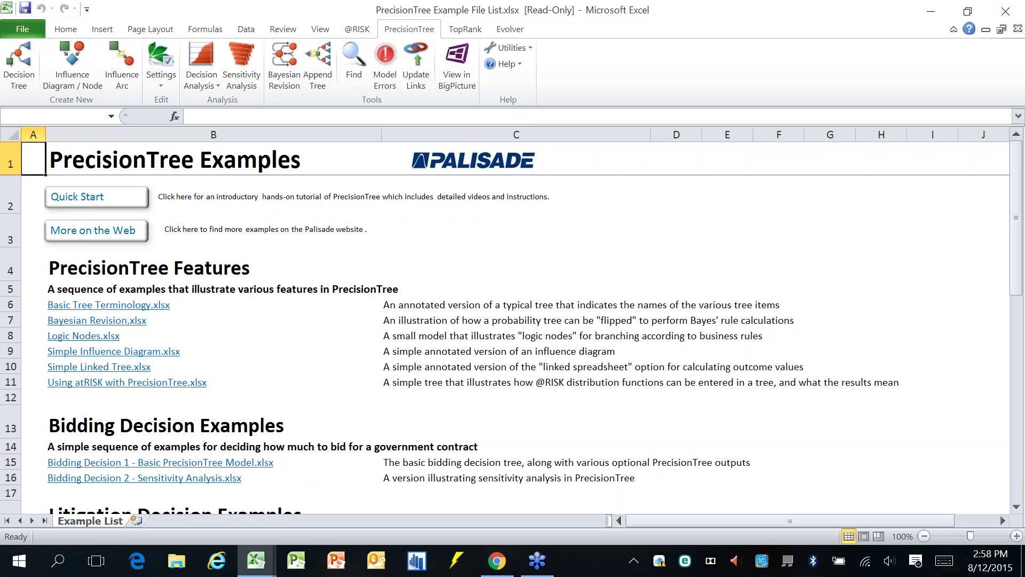
# Step: Open the Bidding Decision 2 - Sensitivity Analysis example workbook from the Bidding Decision Examples
pyautogui.click(463, 434)
pyautogui.scroll(-1, 463, 365)
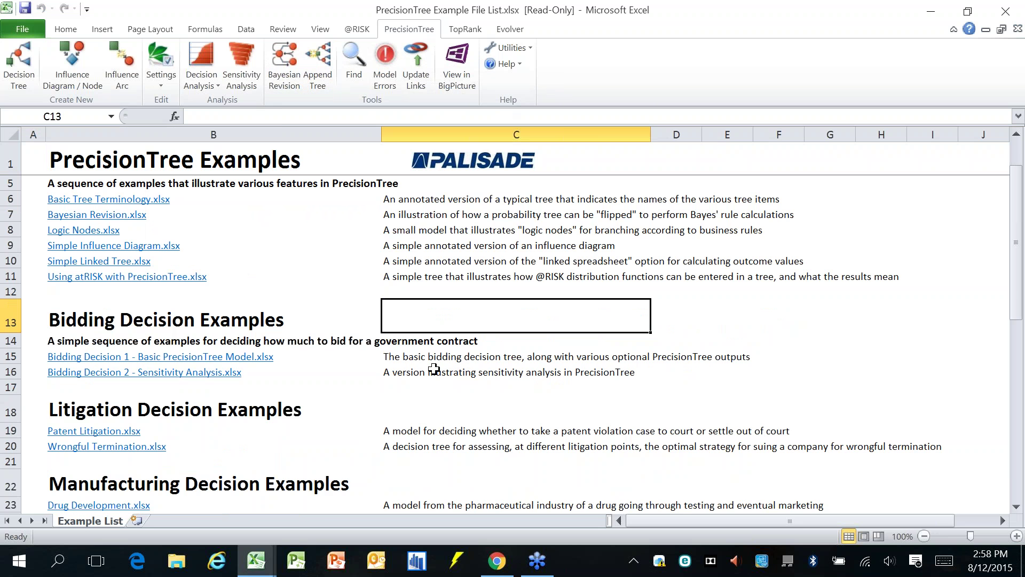
pyautogui.click(217, 374)
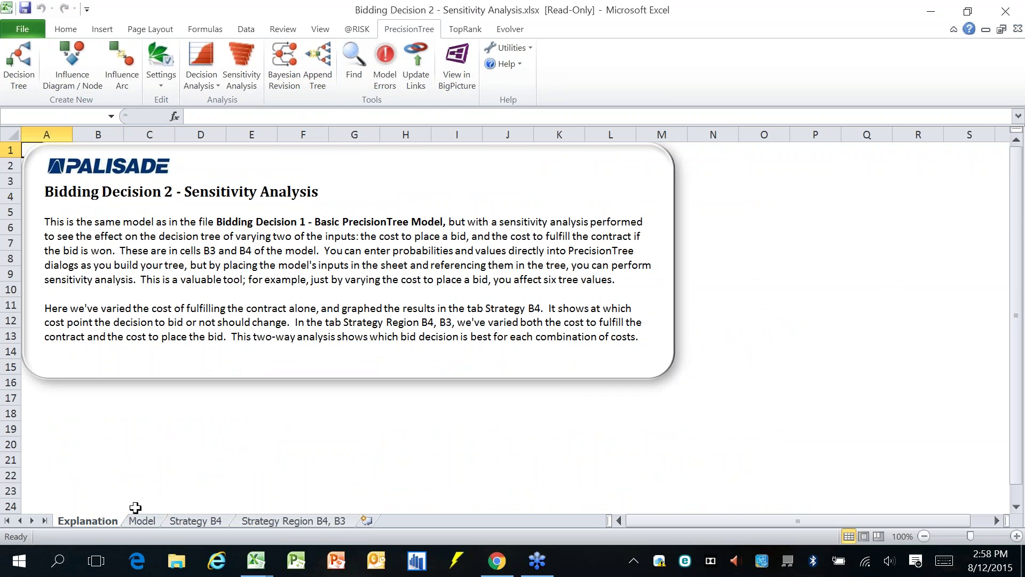
# Step: Examine the bidding decision tree on the Model sheet, from the Place a Bid node through its end branches
pyautogui.click(144, 523)
pyautogui.scroll(-3, 413, 370)
pyautogui.scroll(-3, 387, 386)
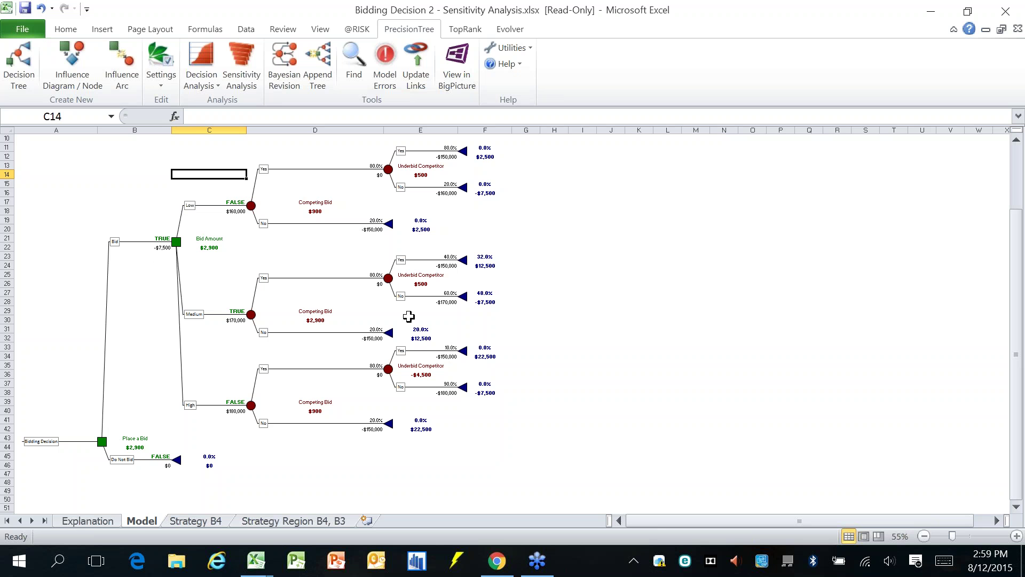
pyautogui.scroll(3, 338, 352)
pyautogui.scroll(-3, 202, 327)
pyautogui.scroll(3, 262, 313)
pyautogui.scroll(2, 64, 222)
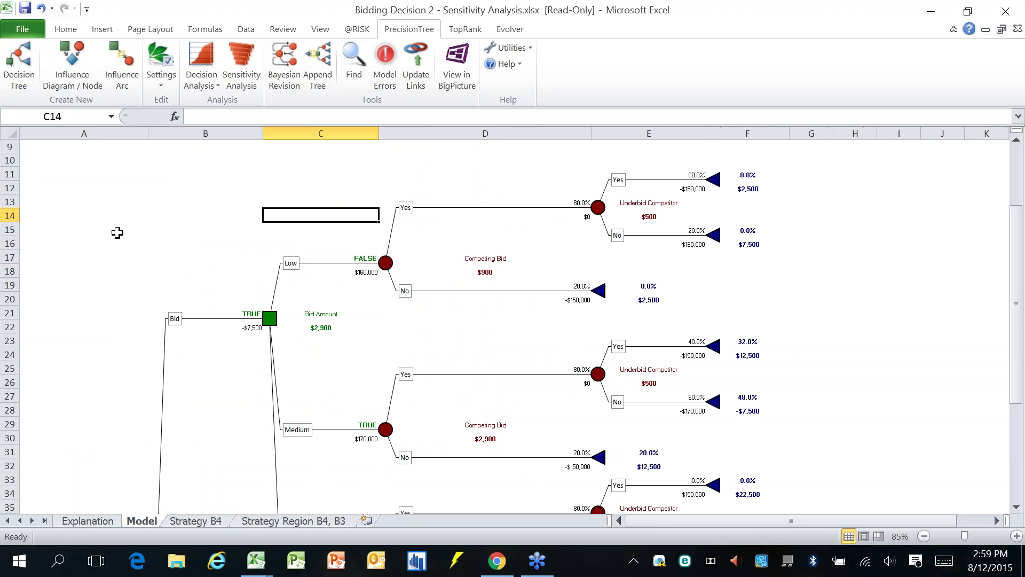
# Step: Review the bidding model's input table above the tree, checking the cost, bid amount and competitor probability cells
pyautogui.hotkey('ctrl', 'Home')
pyautogui.moveTo(106, 175); pyautogui.dragTo(701, 230)
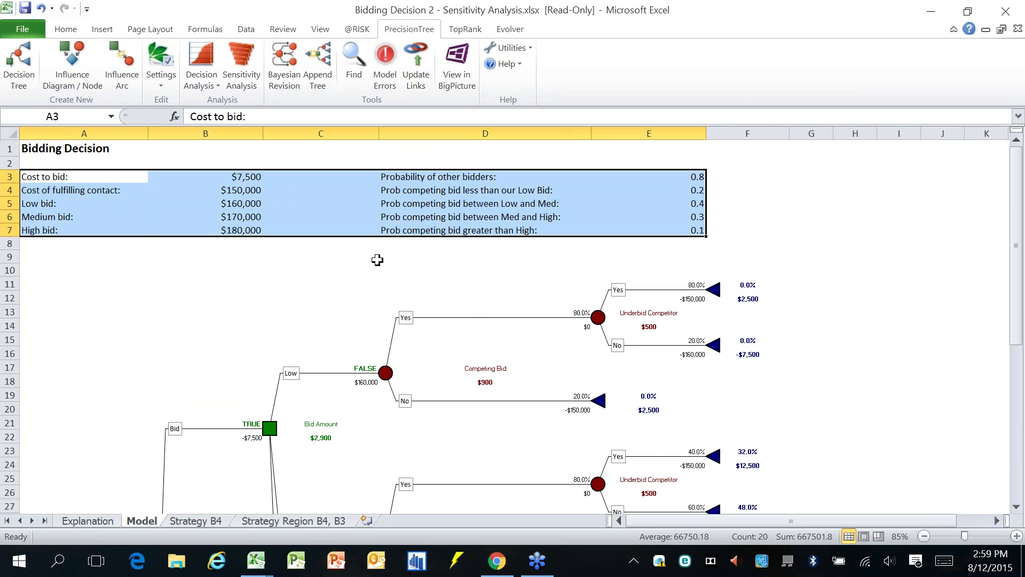
pyautogui.click(321, 267)
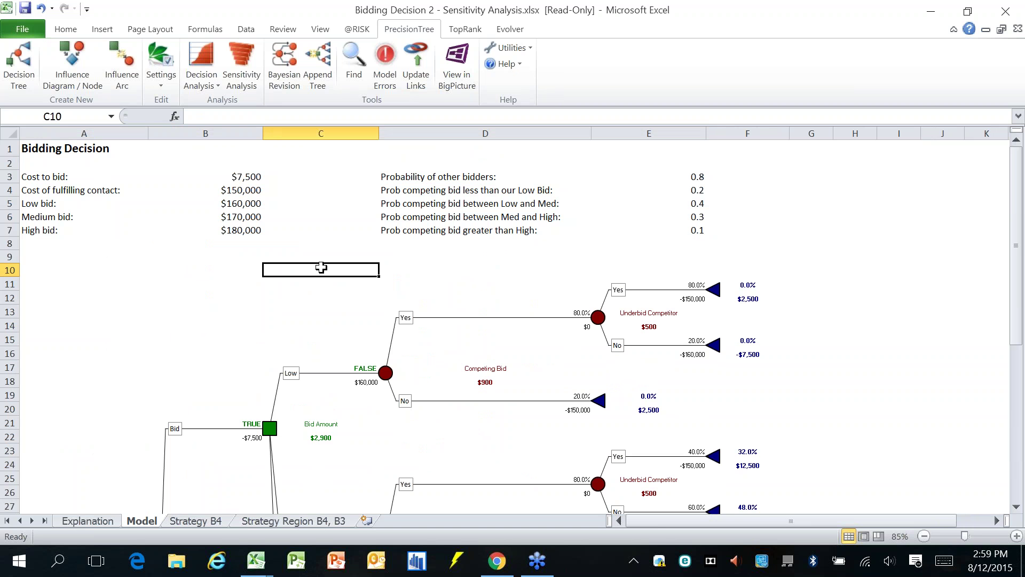
pyautogui.click(246, 190)
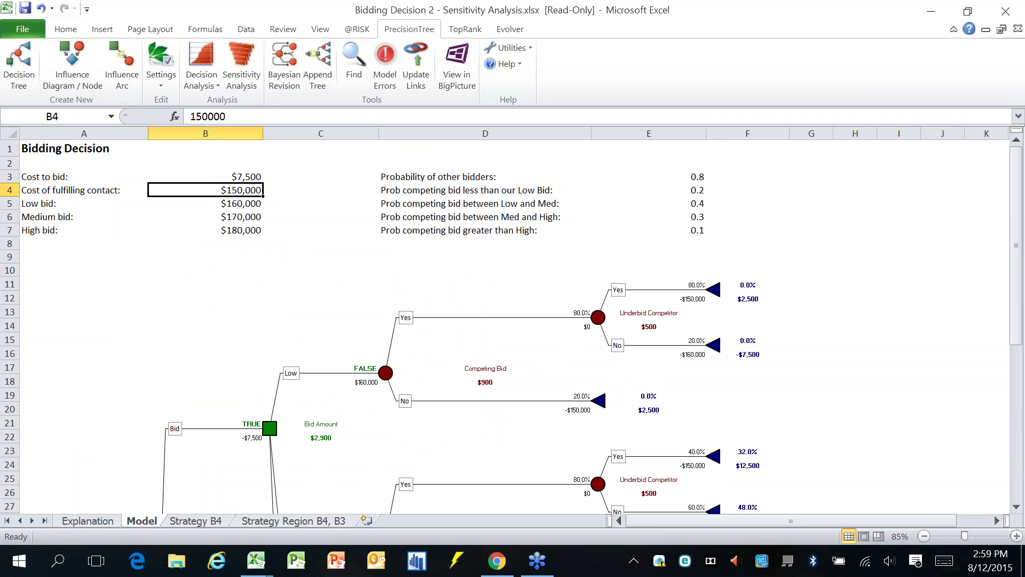
pyautogui.click(247, 203)
pyautogui.press('Down')
pyautogui.press('Down')
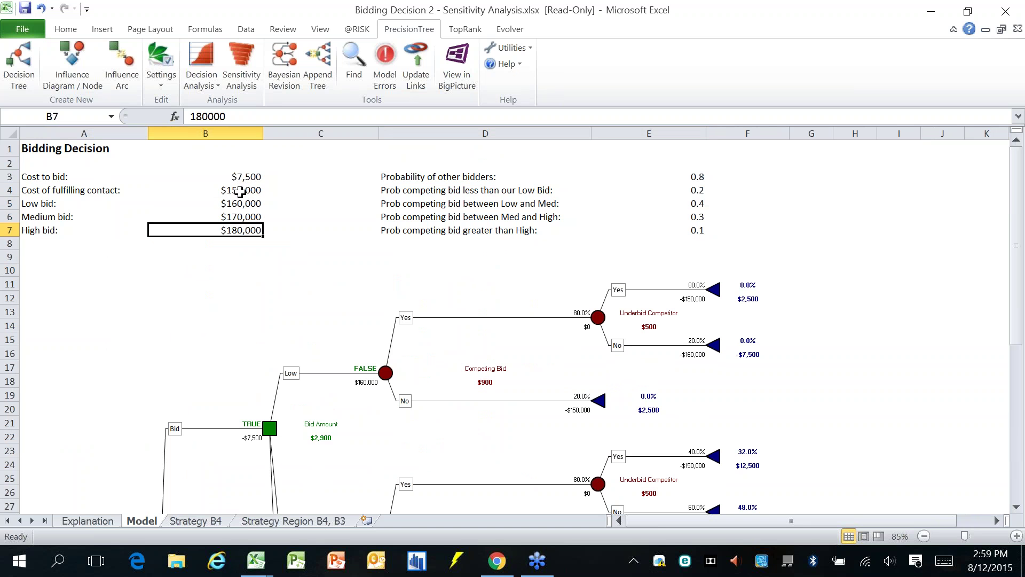
pyautogui.click(240, 191)
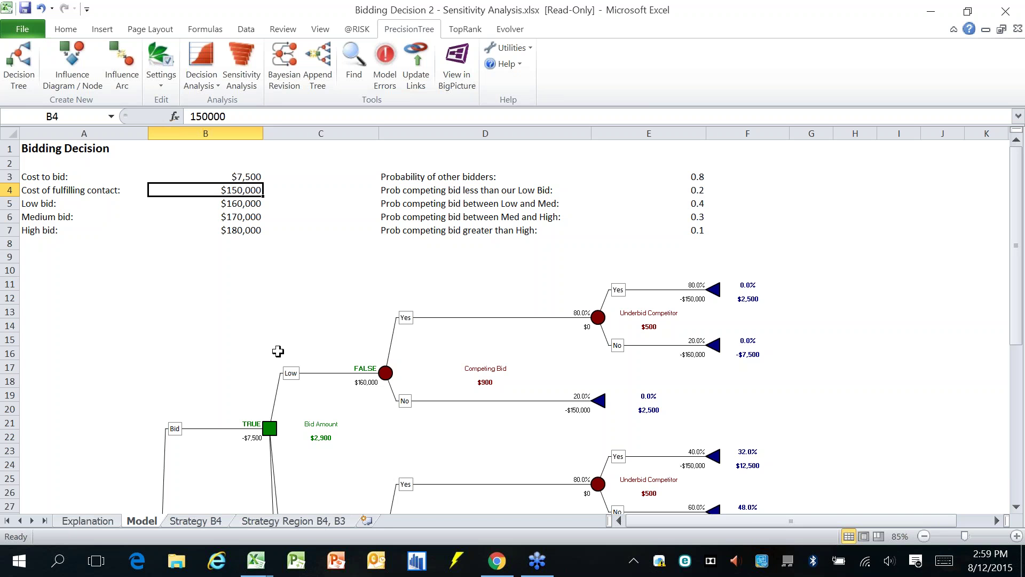
pyautogui.click(253, 175)
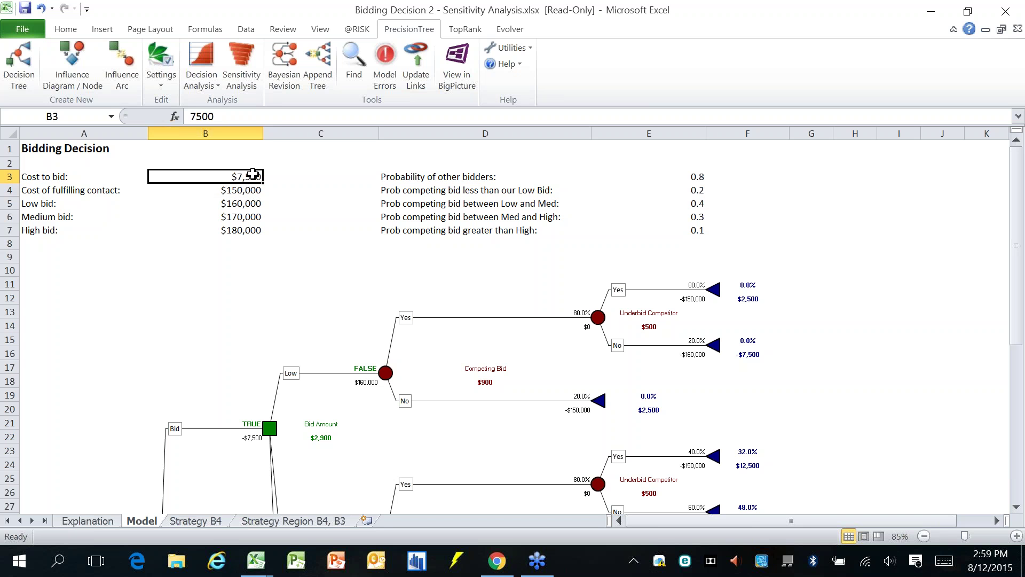
pyautogui.click(686, 176)
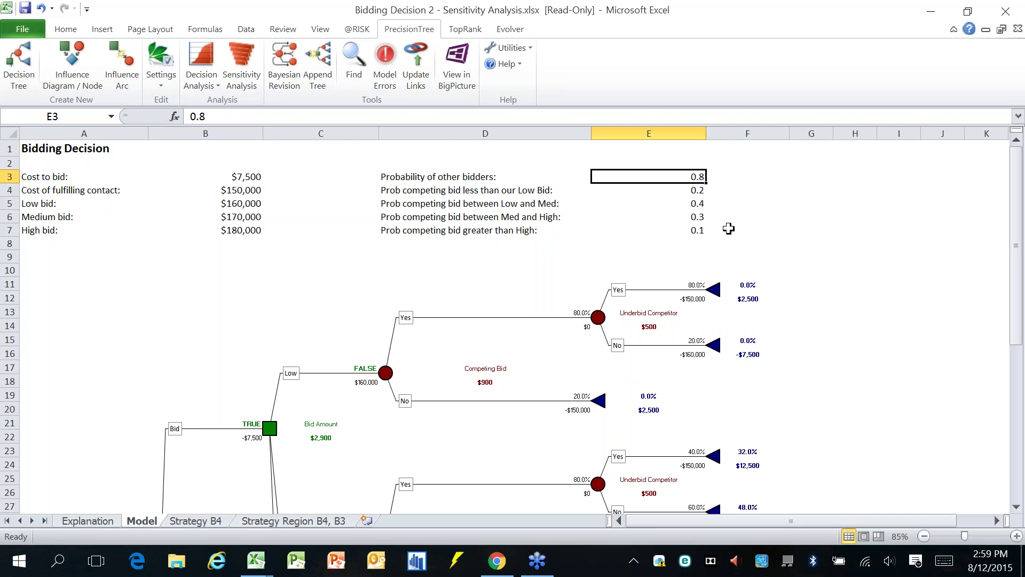
pyautogui.click(235, 279)
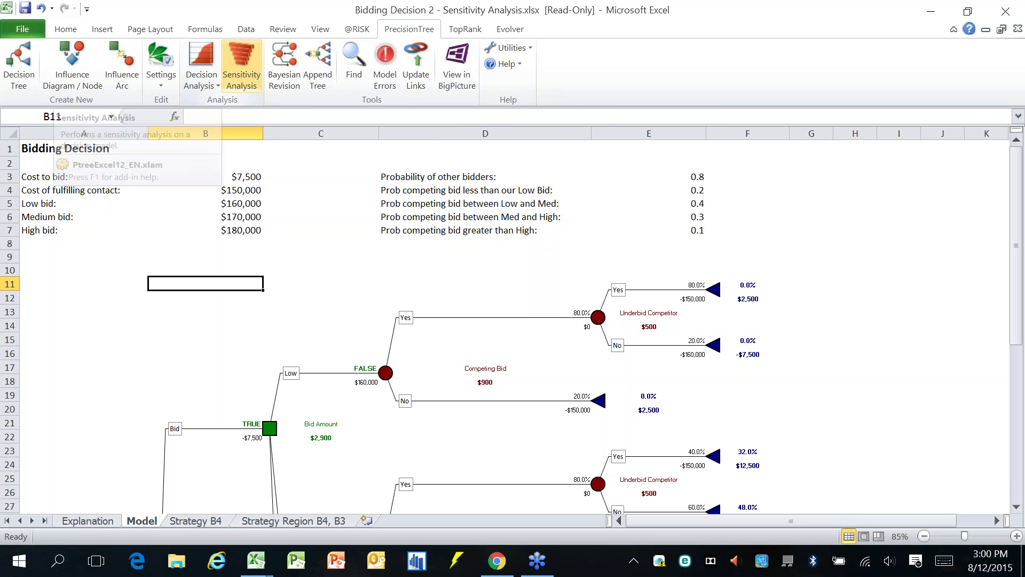
# Step: Open the PrecisionTree sensitivity analysis setup for the Bidding Decision model and set its analysis type to One-Way Sensitivity
pyautogui.click(241, 88)
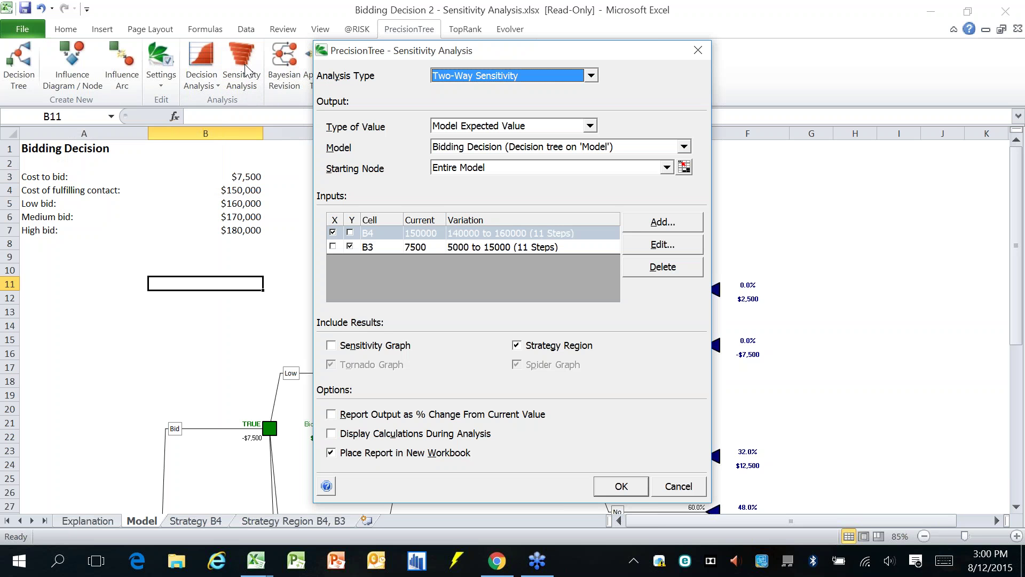
pyautogui.moveTo(467, 50); pyautogui.dragTo(593, 46)
pyautogui.click(716, 71)
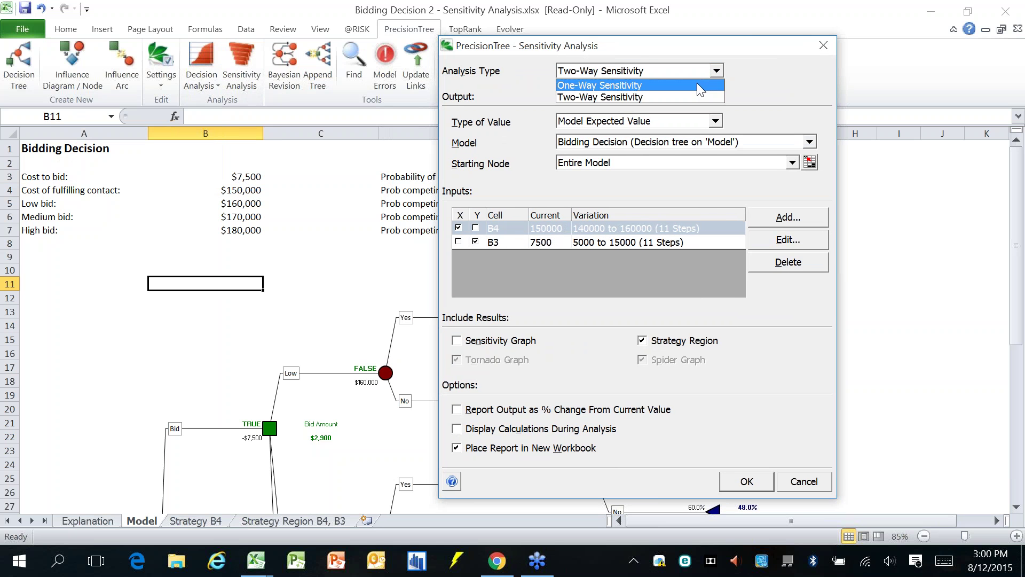
pyautogui.click(697, 84)
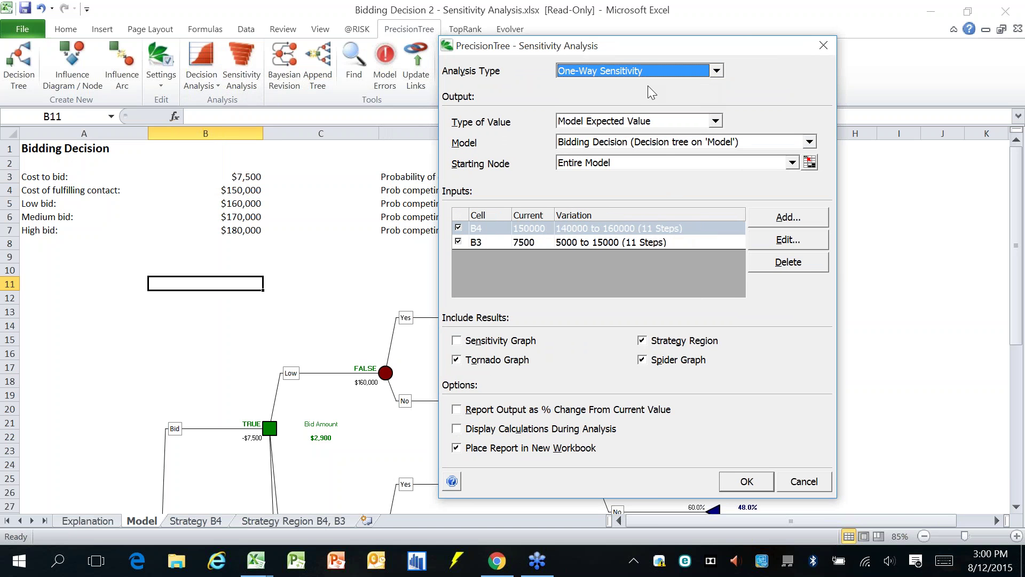
# Step: Inspect the sensitivity input definition for cell B4, including its referenced cell and variation range, without changing it
pyautogui.click(645, 230)
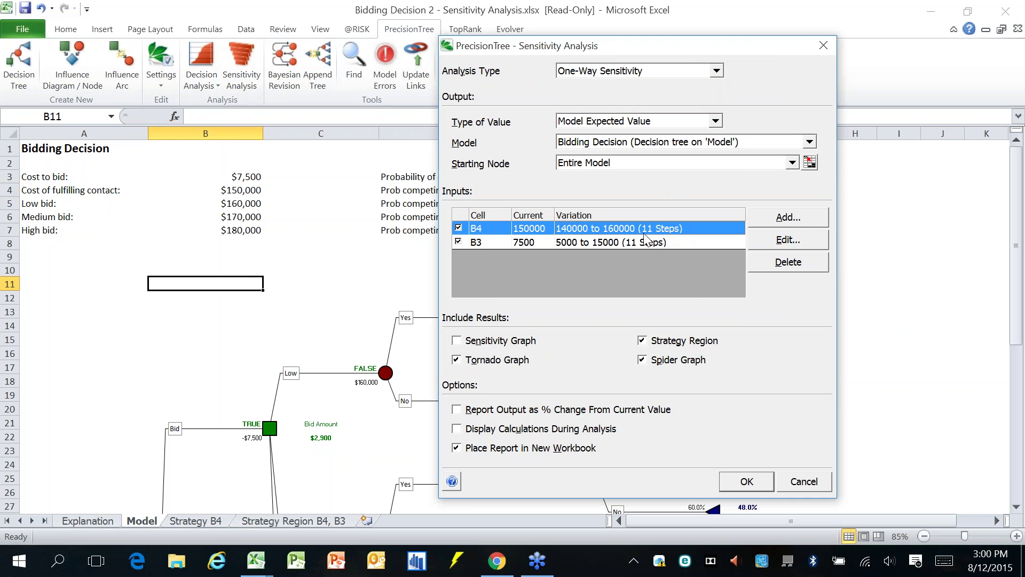
pyautogui.click(778, 245)
pyautogui.click(674, 194)
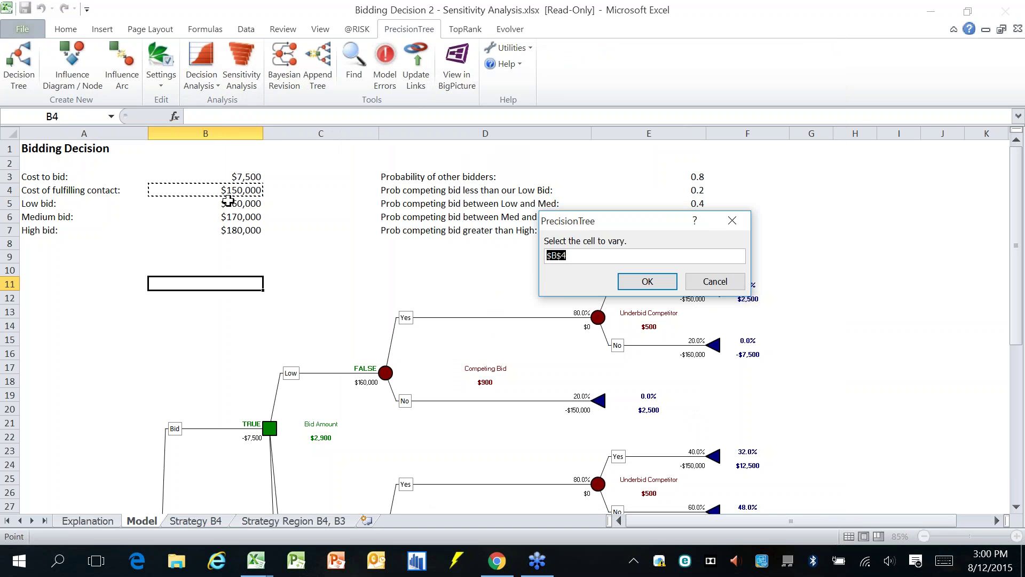
pyautogui.click(647, 281)
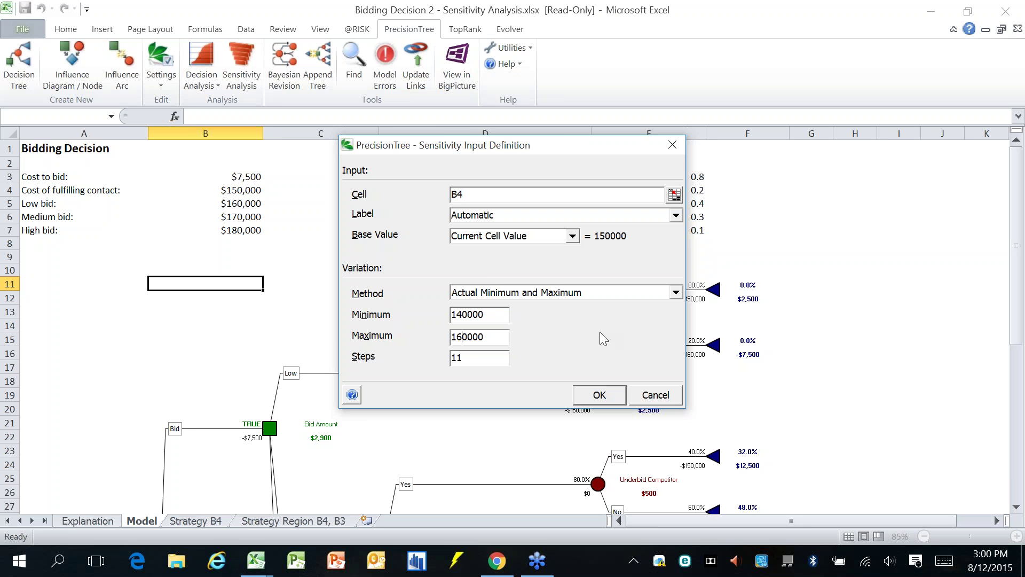
pyautogui.click(655, 395)
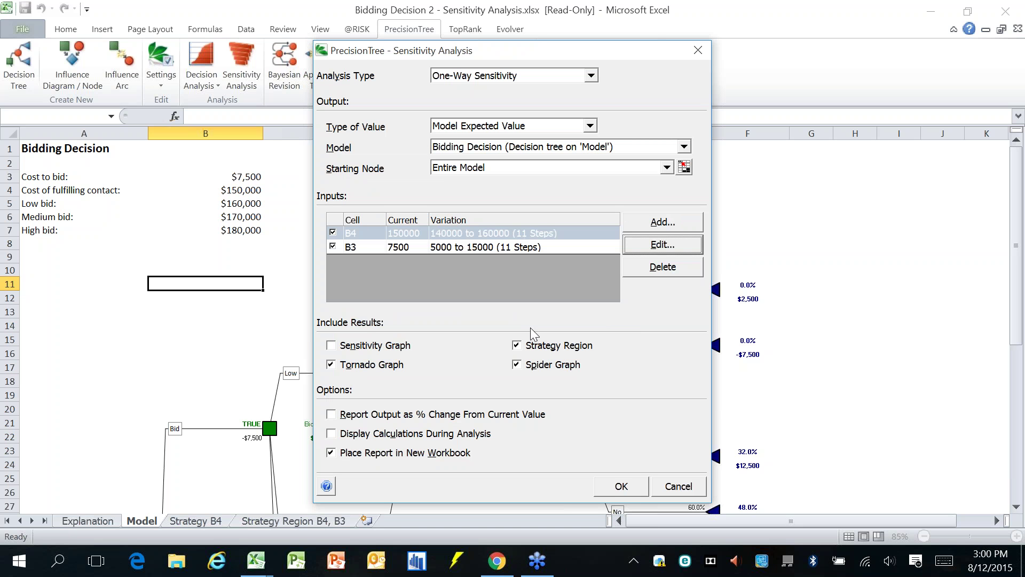
# Step: Inspect the sensitivity input definition for cell B3, including its referenced cell and variation range, without changing it
pyautogui.click(470, 248)
pyautogui.click(643, 246)
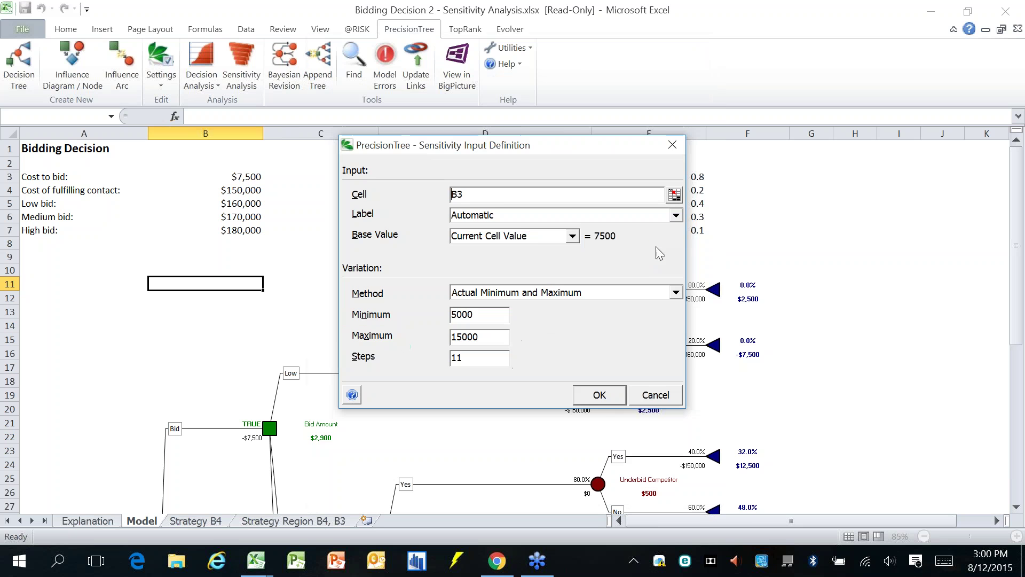
pyautogui.click(673, 194)
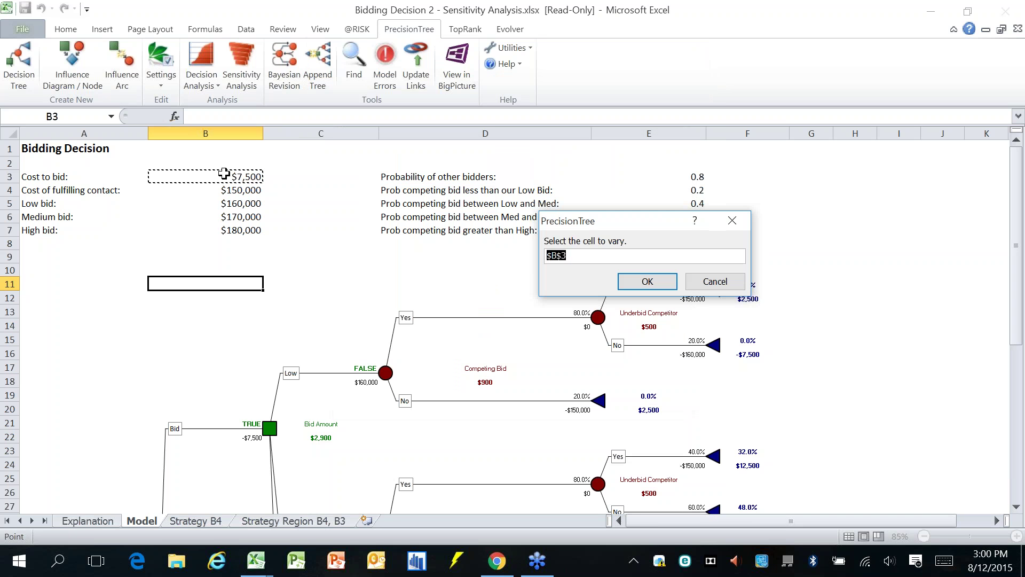
pyautogui.click(647, 283)
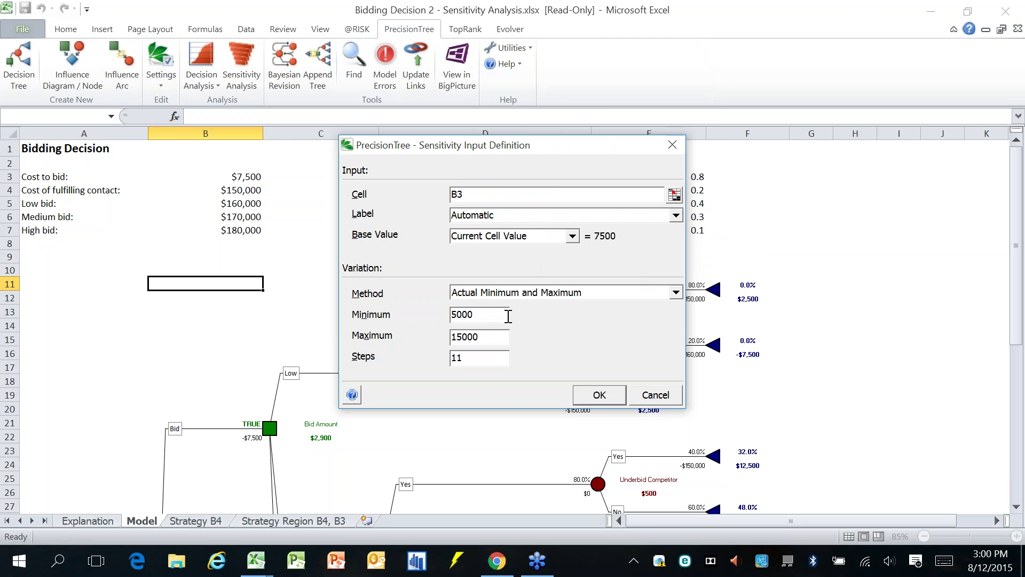
pyautogui.click(655, 396)
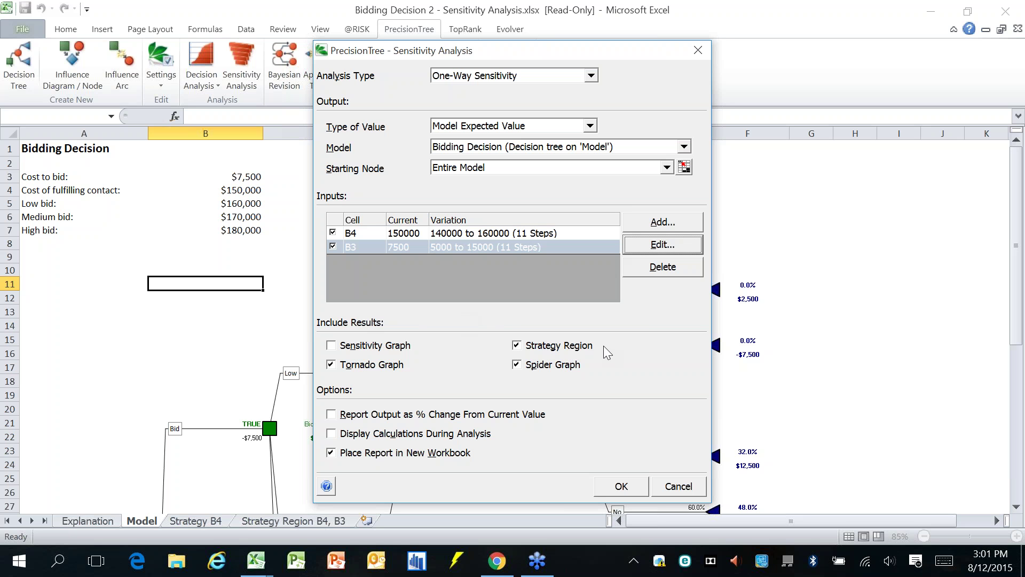
# Step: Include the Sensitivity Graph in the results and run the one-way sensitivity analysis into a new workbook
pyautogui.click(399, 349)
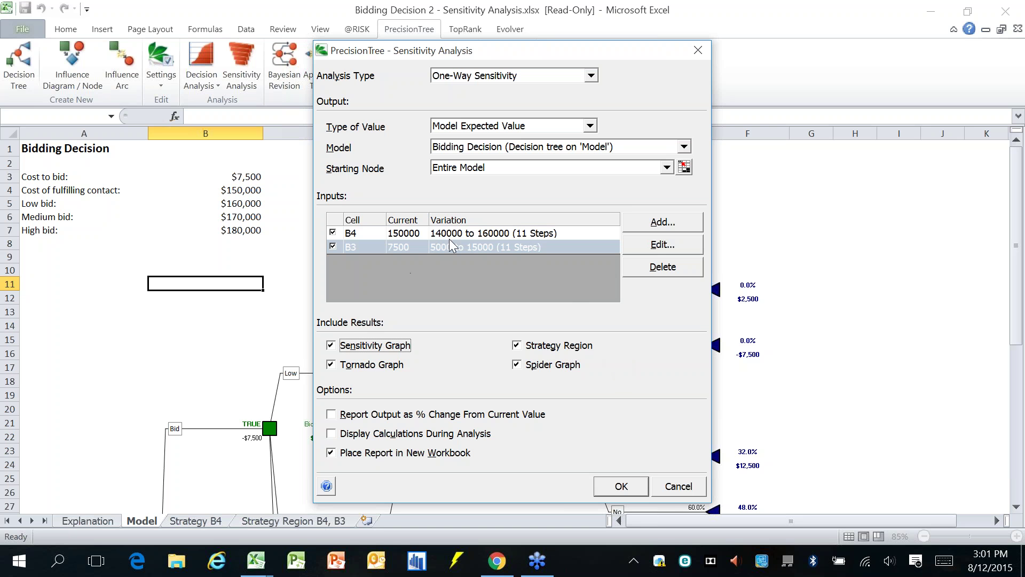
pyautogui.moveTo(473, 53); pyautogui.dragTo(466, 28)
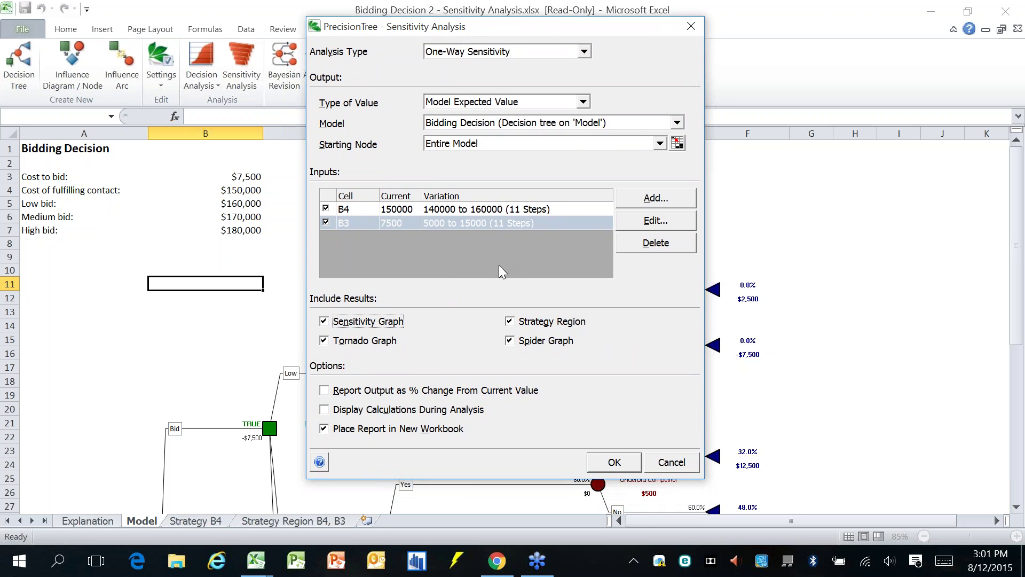
pyautogui.click(615, 463)
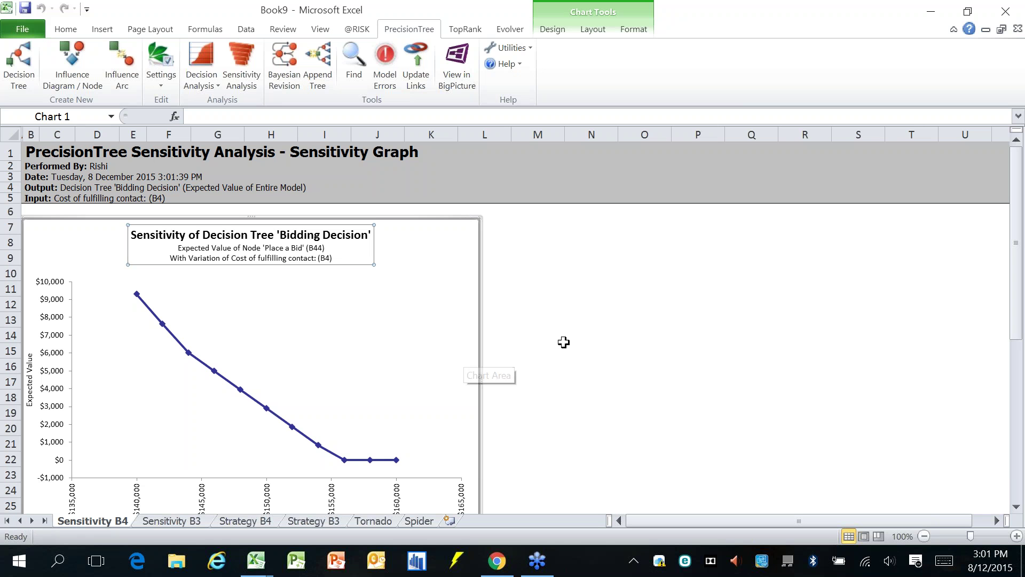
# Step: Examine the sensitivity graphs of expected value for the cost of fulfilling the contract (B4) and the cost to bid (B3)
pyautogui.click(537, 335)
pyautogui.click(561, 364)
pyautogui.scroll(-1, 563, 365)
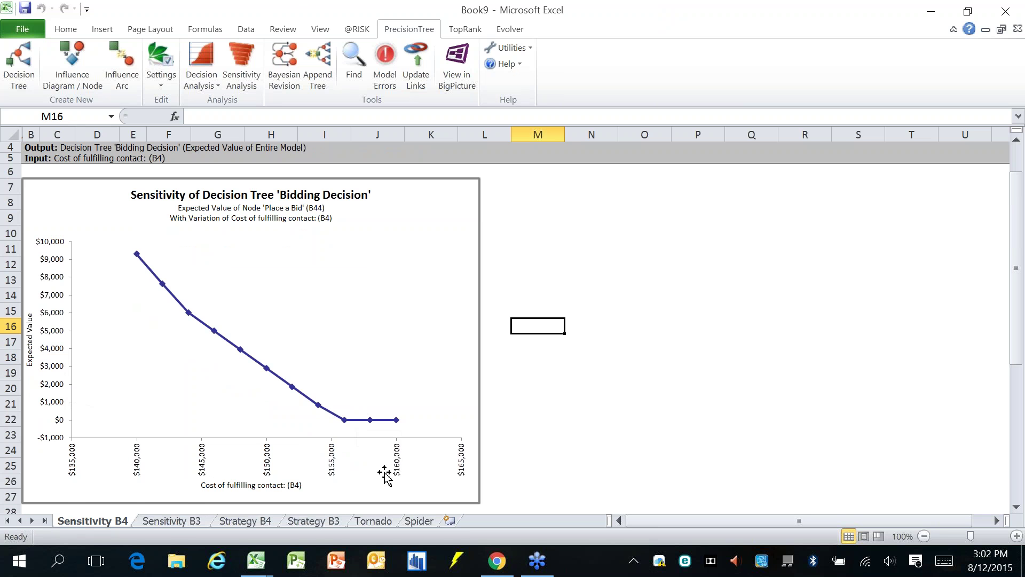
pyautogui.click(165, 522)
pyautogui.click(609, 388)
pyautogui.scroll(-1, 609, 390)
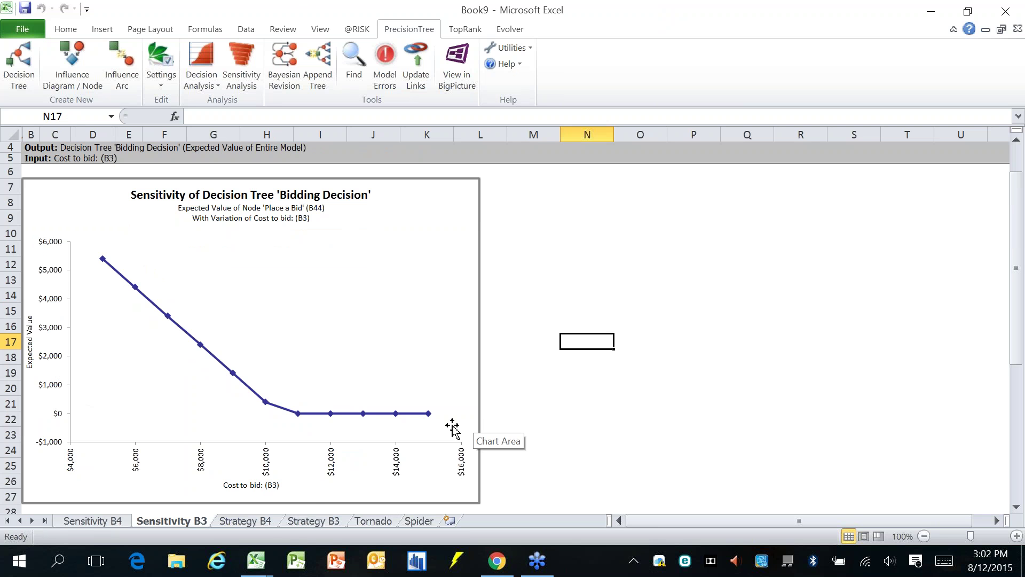
# Step: Examine the Strategy B4 graph, temporarily marking the Bid and Do Not Bid crossover and the best strategy along the lines
pyautogui.click(265, 522)
pyautogui.click(567, 357)
pyautogui.scroll(-1, 567, 358)
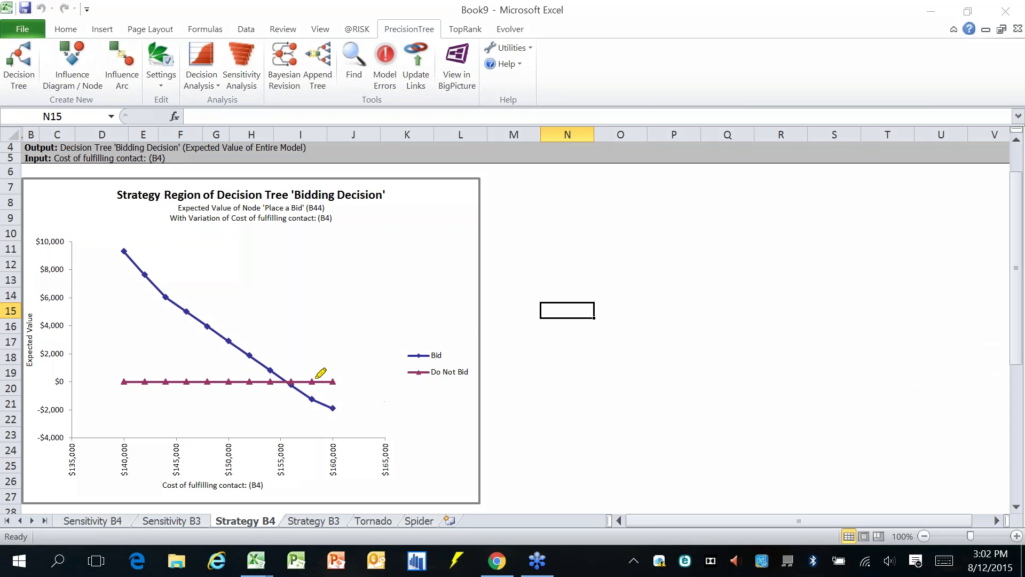
pyautogui.moveTo(297, 365)
pyautogui.mouseDown()
pyautogui.moveTo(282, 391)
pyautogui.moveTo(303, 369)
pyautogui.moveTo(293, 369)
pyautogui.mouseUp()
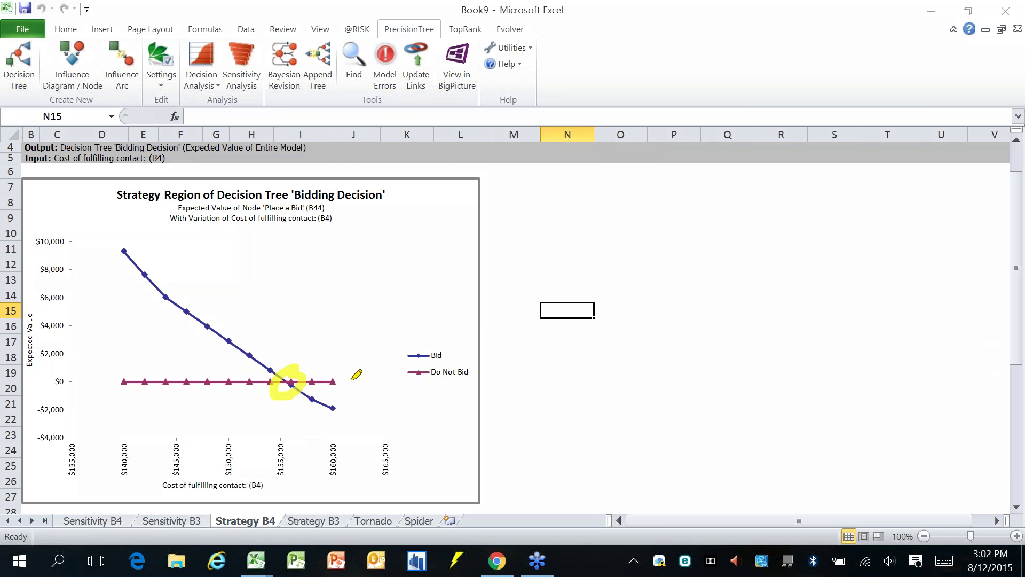
pyautogui.moveTo(122, 245)
pyautogui.mouseDown()
pyautogui.moveTo(187, 325)
pyautogui.moveTo(270, 373)
pyautogui.moveTo(358, 382)
pyautogui.mouseUp()
pyautogui.click(312, 382)
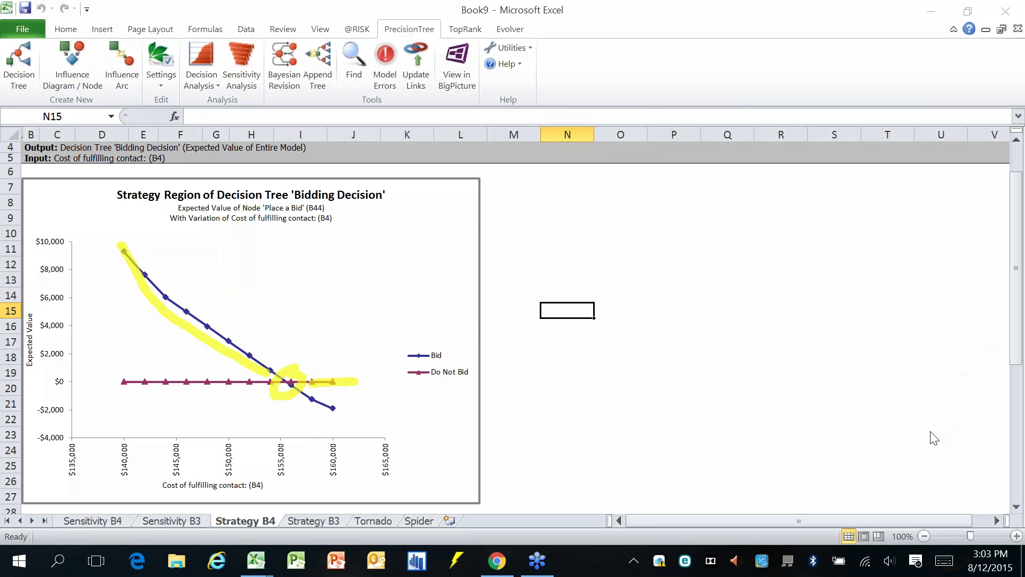
pyautogui.press('Escape')
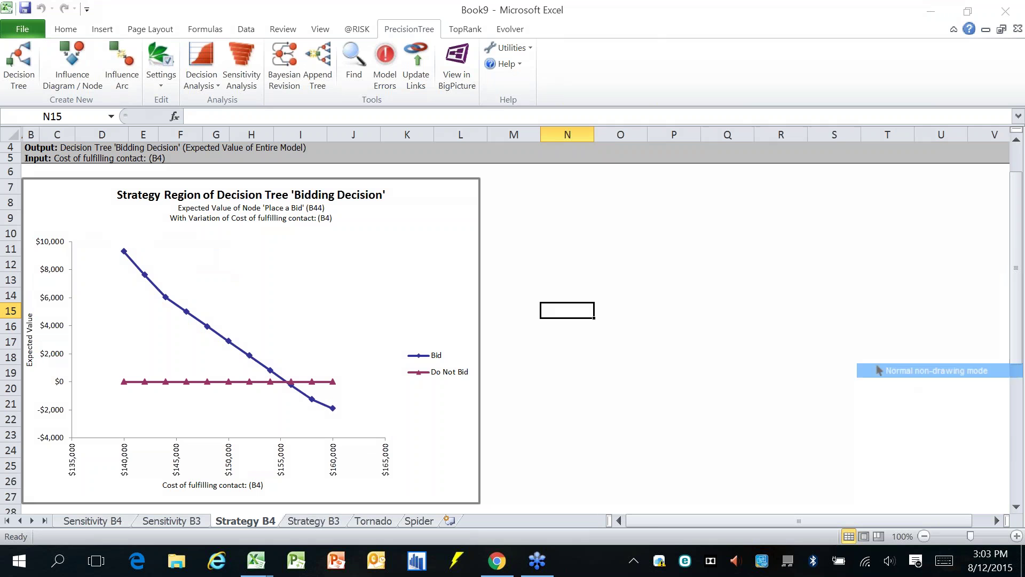
# Step: Examine the Strategy B3 region graph for the cost to bid and the tornado graph of both inputs
pyautogui.click(320, 521)
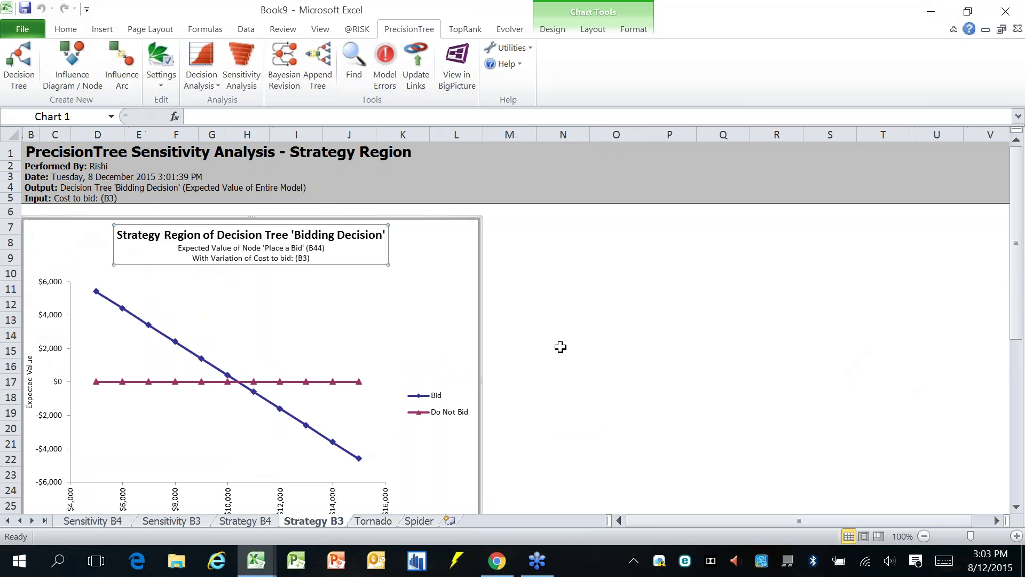
pyautogui.scroll(-1, 560, 347)
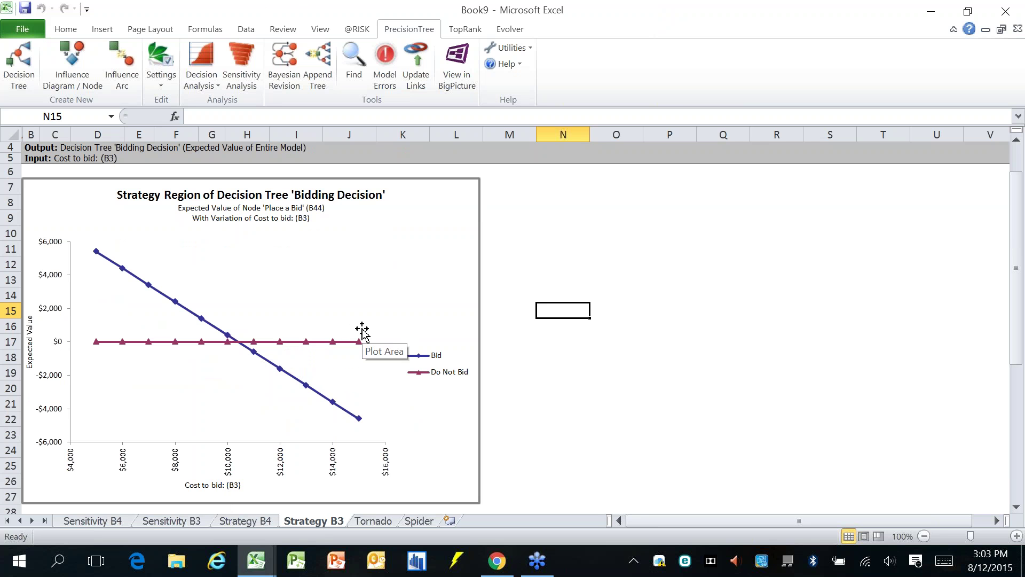
pyautogui.click(382, 525)
pyautogui.click(578, 387)
pyautogui.scroll(-1, 577, 385)
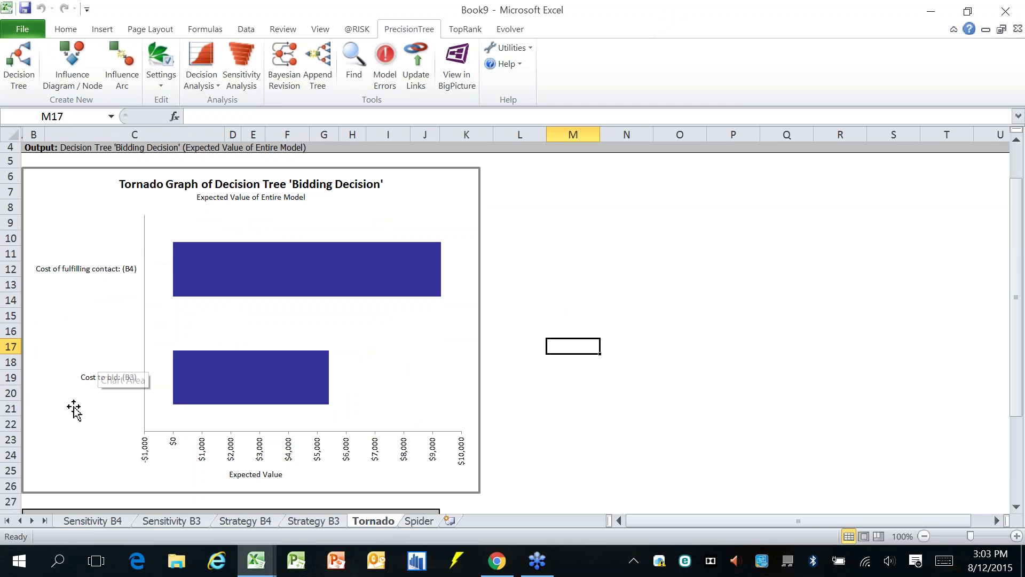
# Step: View the spider graph of both inputs and close the one-way sensitivity report workbook without saving it
pyautogui.click(419, 521)
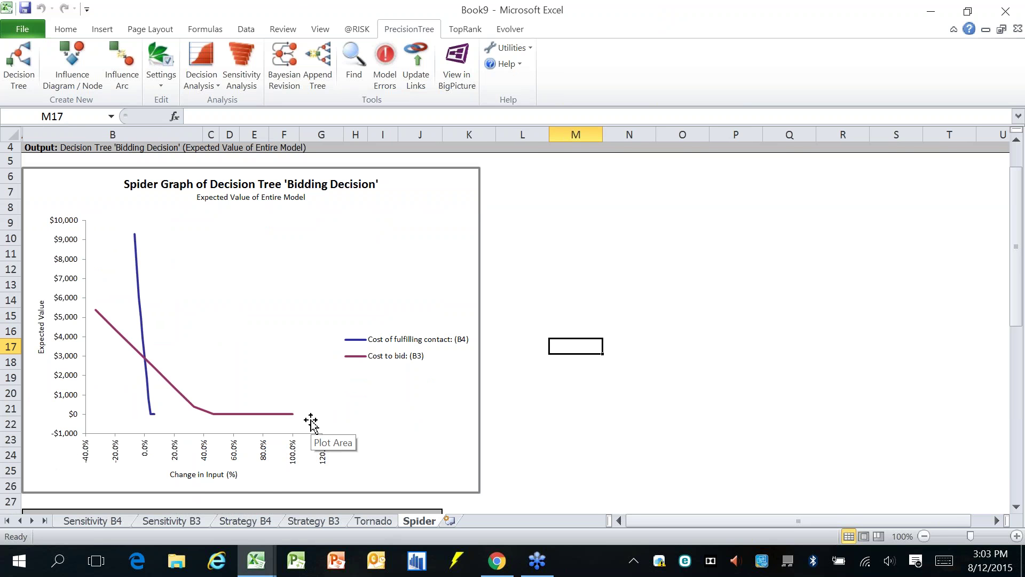
pyautogui.click(93, 522)
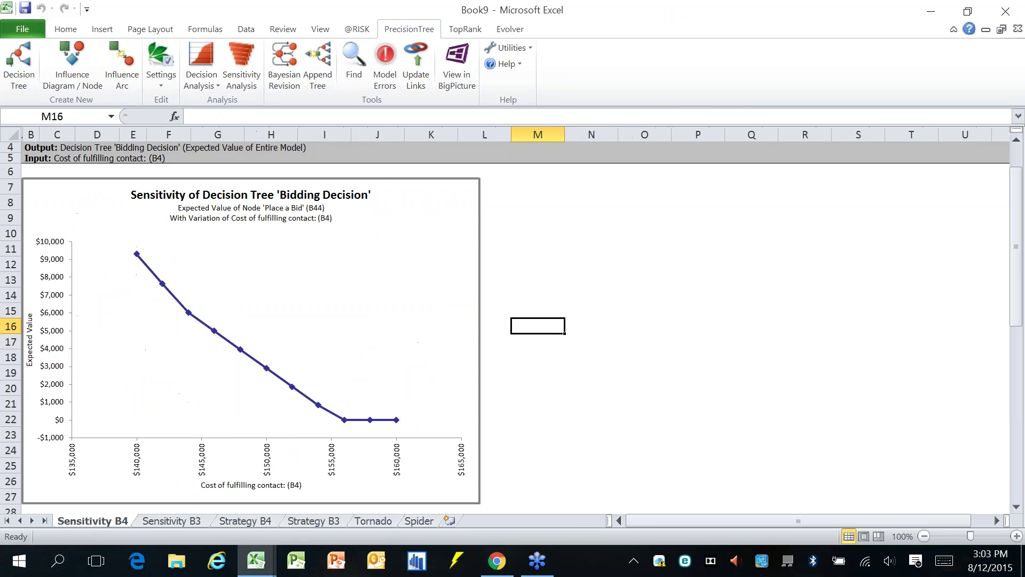
pyautogui.hotkey('alt', 'F4')
pyautogui.click(536, 307)
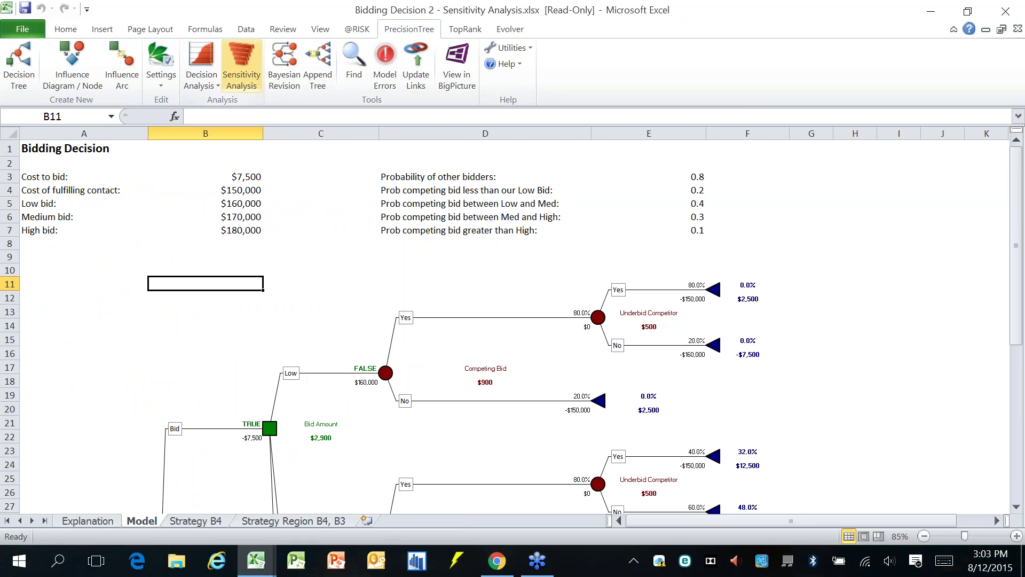
# Step: Run a two-way sensitivity analysis on the bidding decision, with B4 as the X input and B3 as the Y input, into a new workbook
pyautogui.click(241, 68)
pyautogui.click(573, 79)
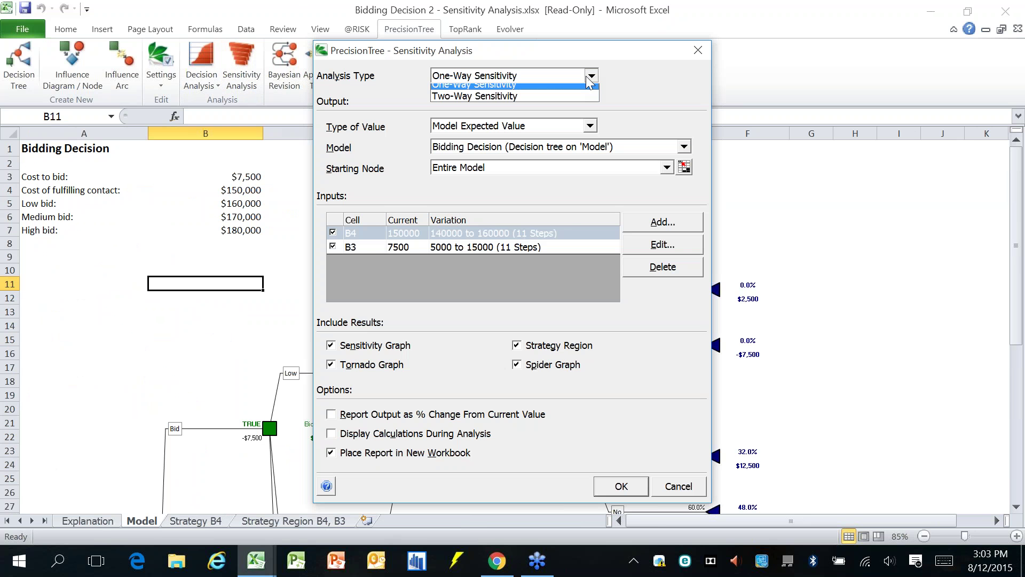
pyautogui.click(543, 100)
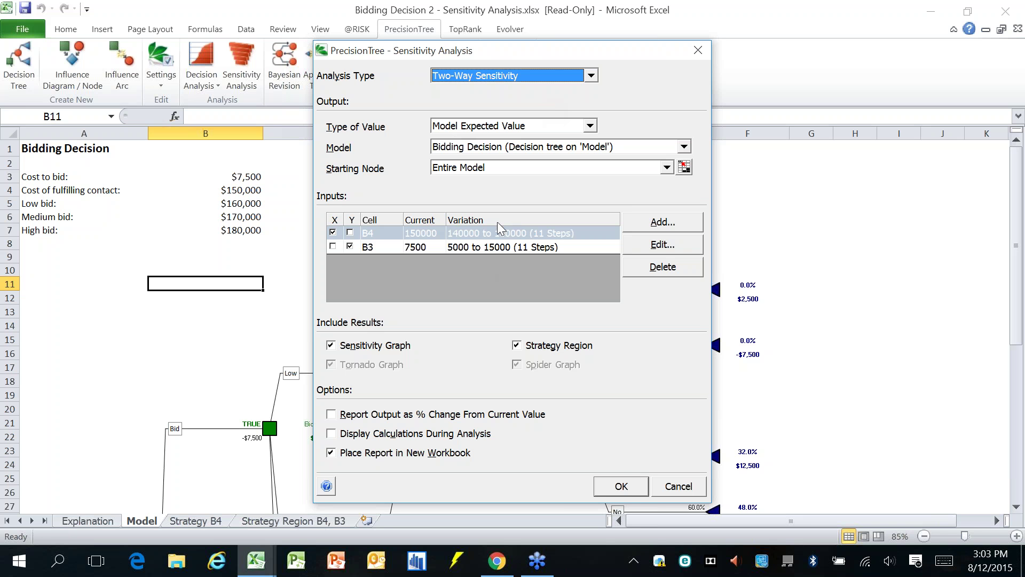
pyautogui.click(621, 486)
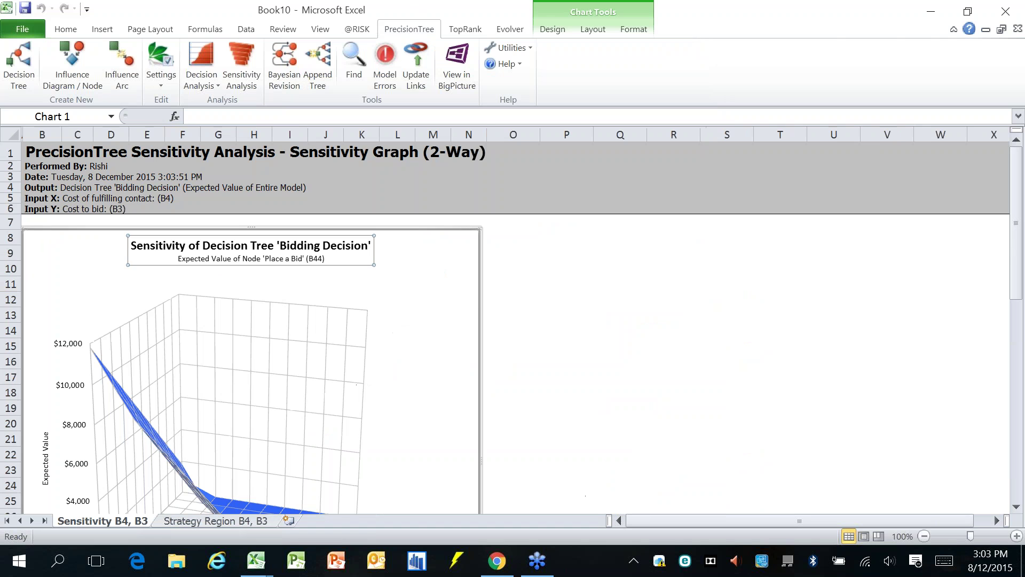
# Step: Examine the 3D two-way sensitivity graph and the whole strategy region graph for B4 and B3
pyautogui.click(648, 364)
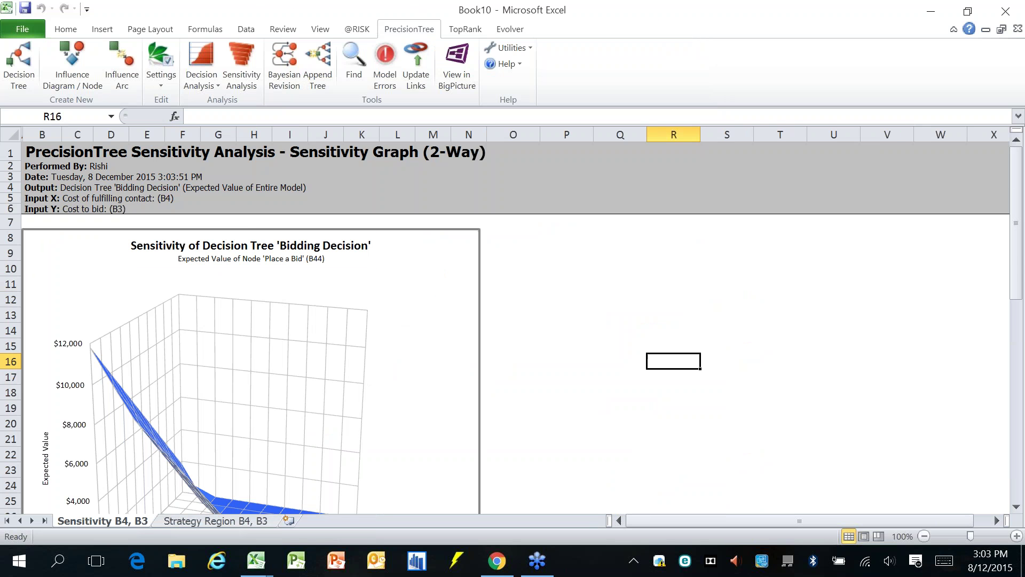
pyautogui.scroll(-4, 567, 345)
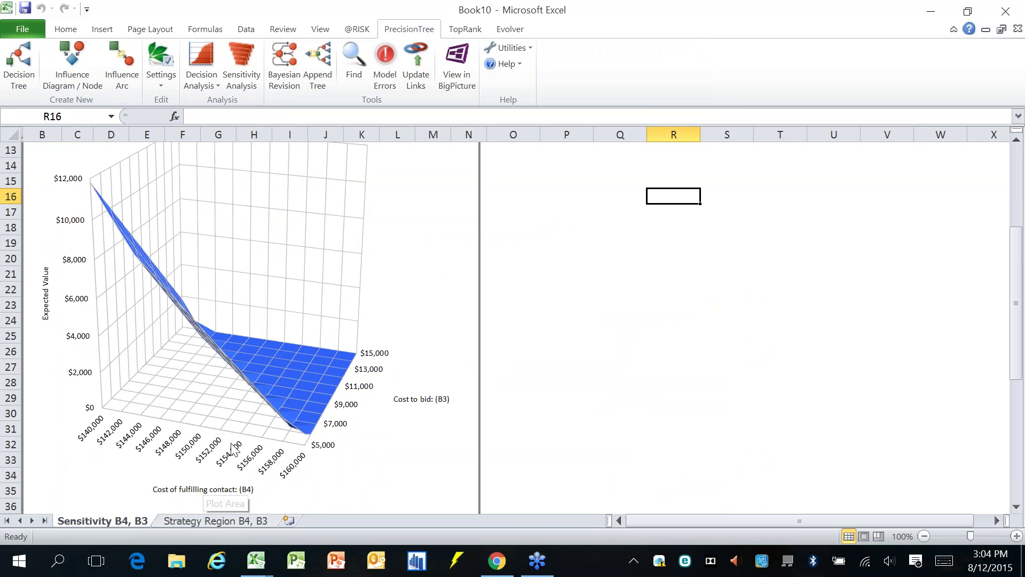
pyautogui.click(205, 521)
pyautogui.click(576, 423)
pyautogui.scroll(-2, 577, 351)
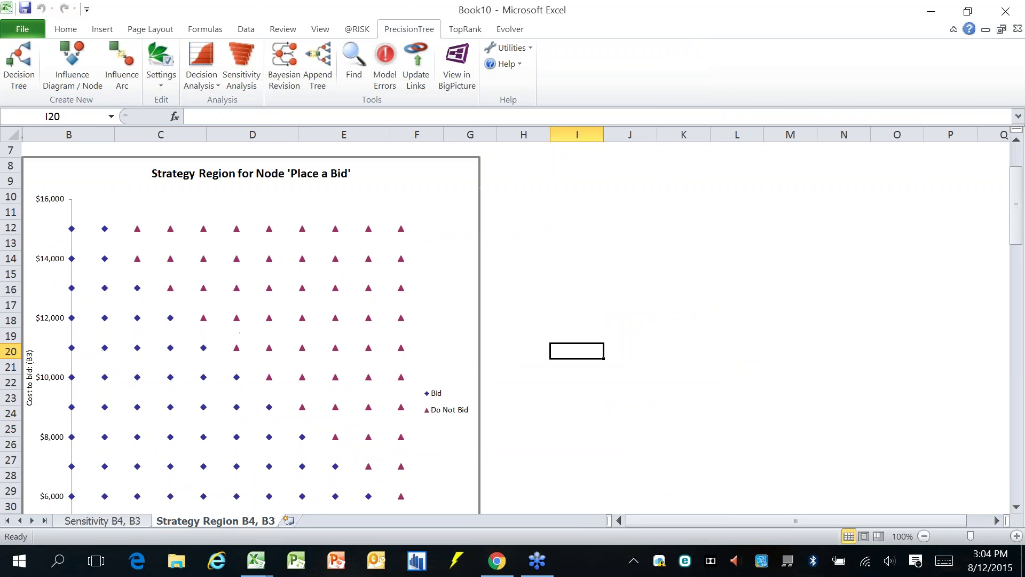
pyautogui.scroll(2, 421, 345)
pyautogui.keyDown('ctrl'); pyautogui.scroll(-2, 421, 345); pyautogui.keyUp('ctrl')
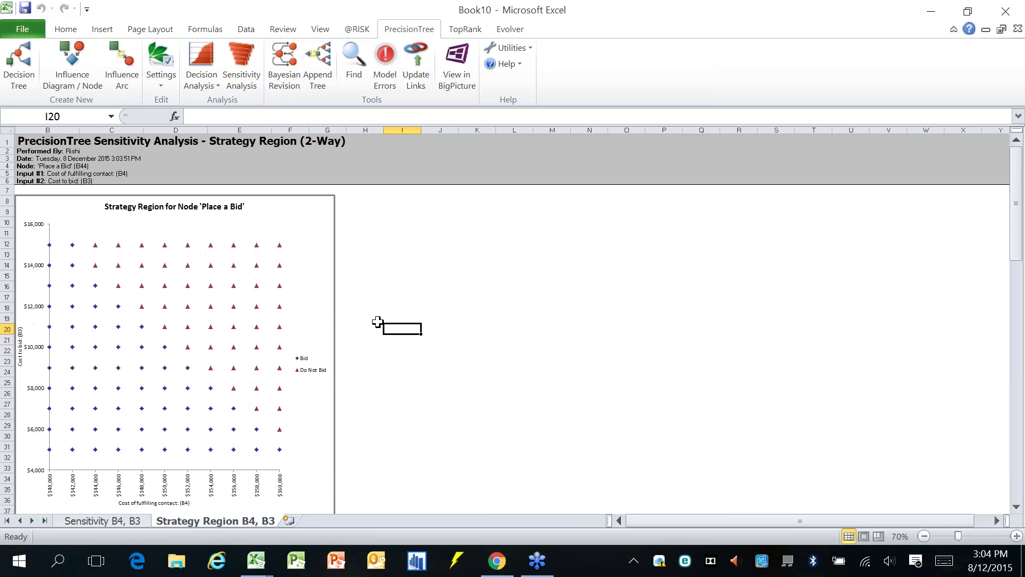
# Step: Identify the Do Not Bid and Bid points in the strategy region graph by selecting each series in turn
pyautogui.click(213, 291)
pyautogui.click(212, 288)
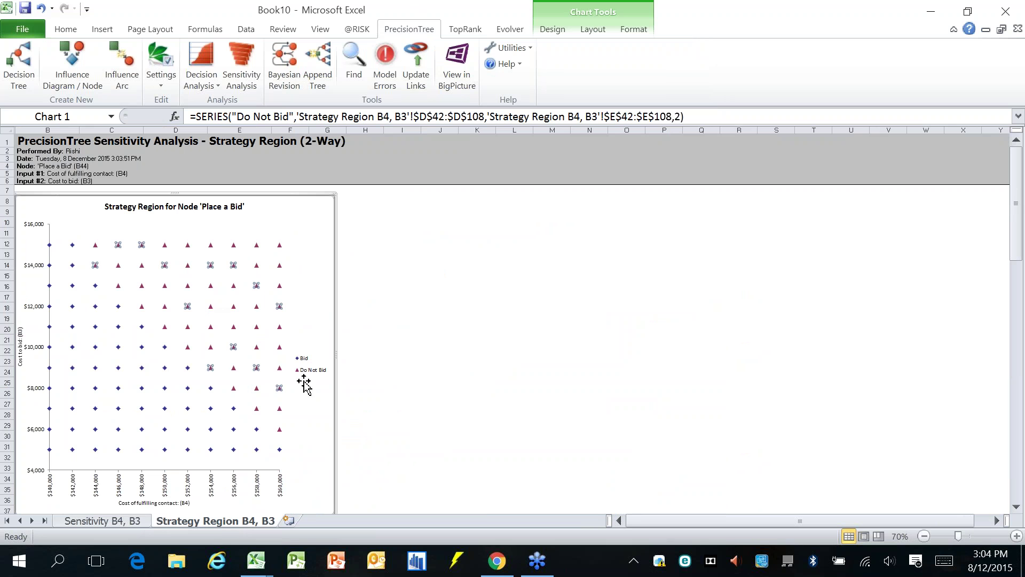
pyautogui.click(188, 408)
pyautogui.click(411, 348)
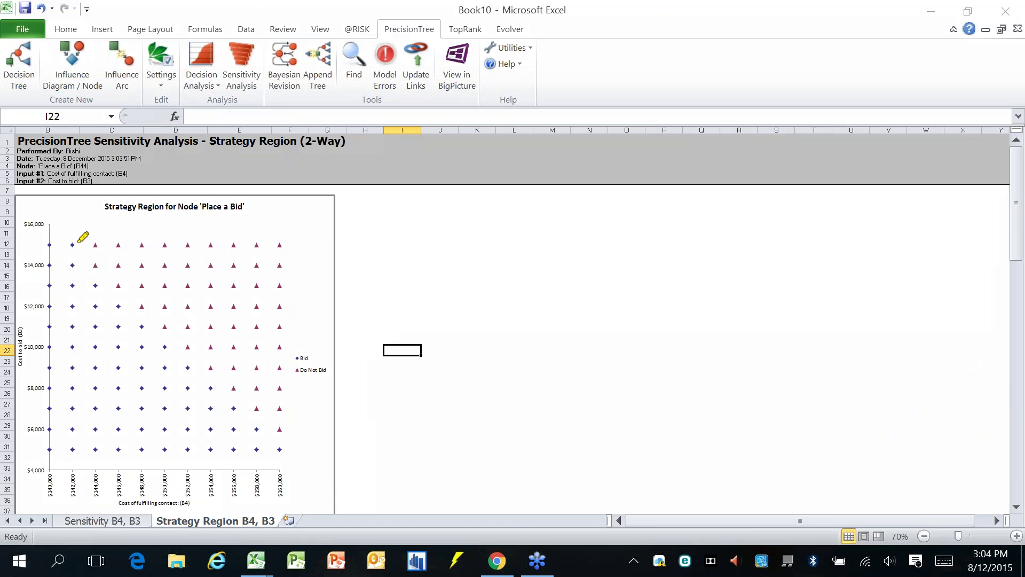
# Step: Mark the boundary between Bid and Do Not Bid in the strategy region graph, and highlight the Do Not Bid area and its legend entry
pyautogui.moveTo(78, 237)
pyautogui.mouseDown()
pyautogui.moveTo(262, 425)
pyautogui.moveTo(310, 444)
pyautogui.mouseUp()
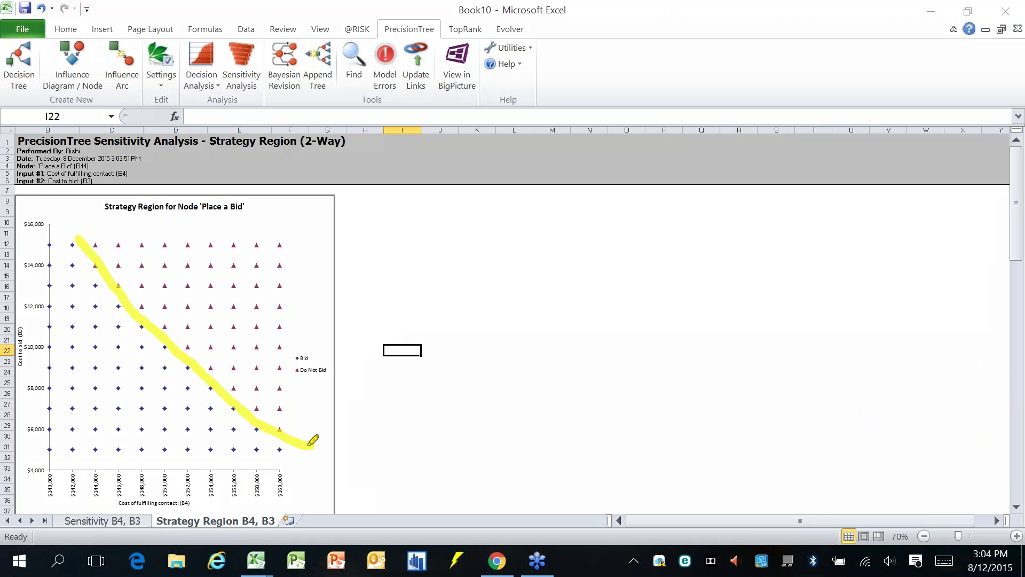
pyautogui.moveTo(272, 261)
pyautogui.mouseDown()
pyautogui.moveTo(253, 281)
pyautogui.moveTo(113, 241)
pyautogui.mouseUp()
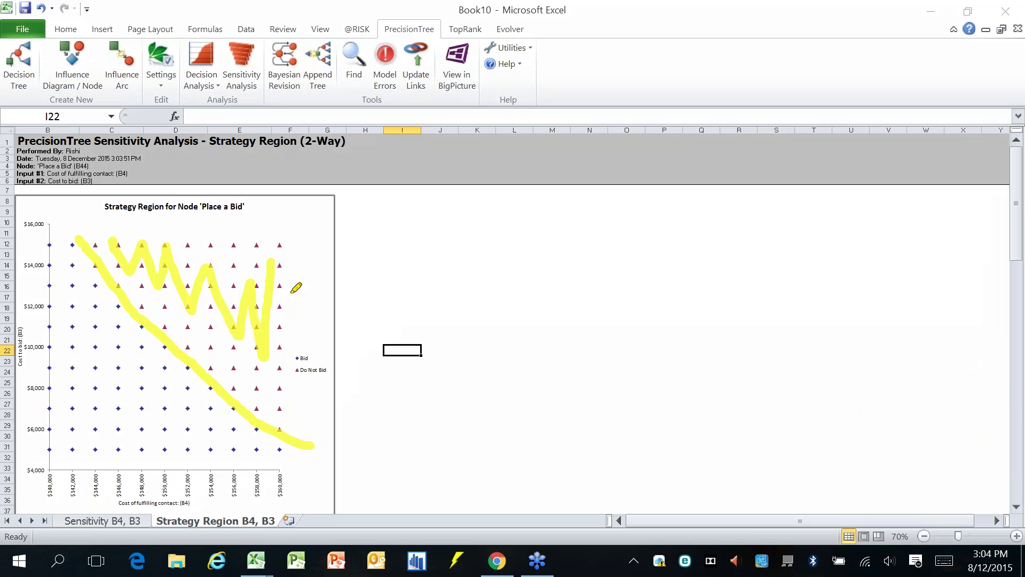
pyautogui.moveTo(294, 376); pyautogui.dragTo(323, 381)
pyautogui.moveTo(264, 395)
pyautogui.mouseDown()
pyautogui.moveTo(215, 300)
pyautogui.moveTo(170, 269)
pyautogui.mouseUp()
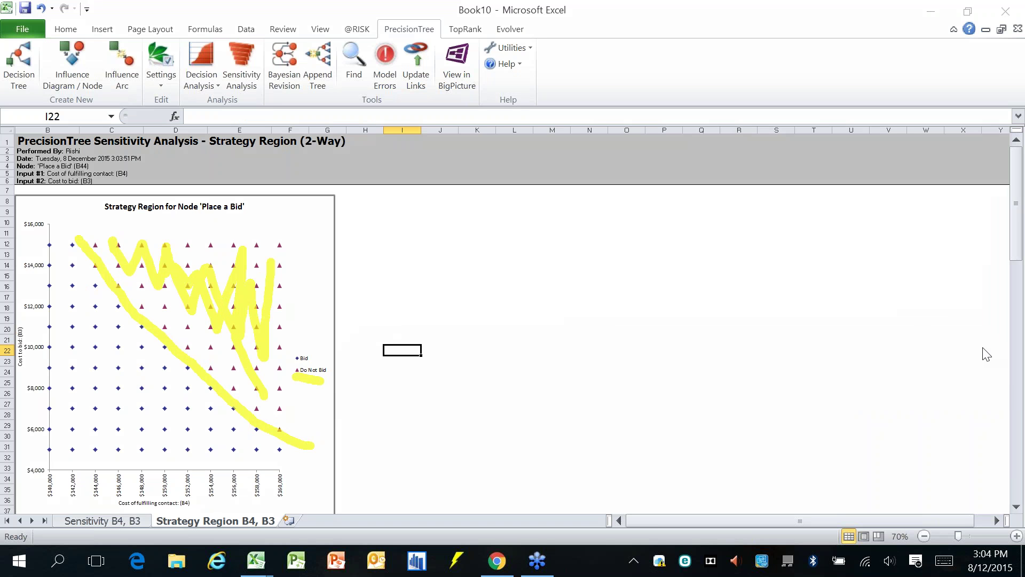
pyautogui.press('Escape')
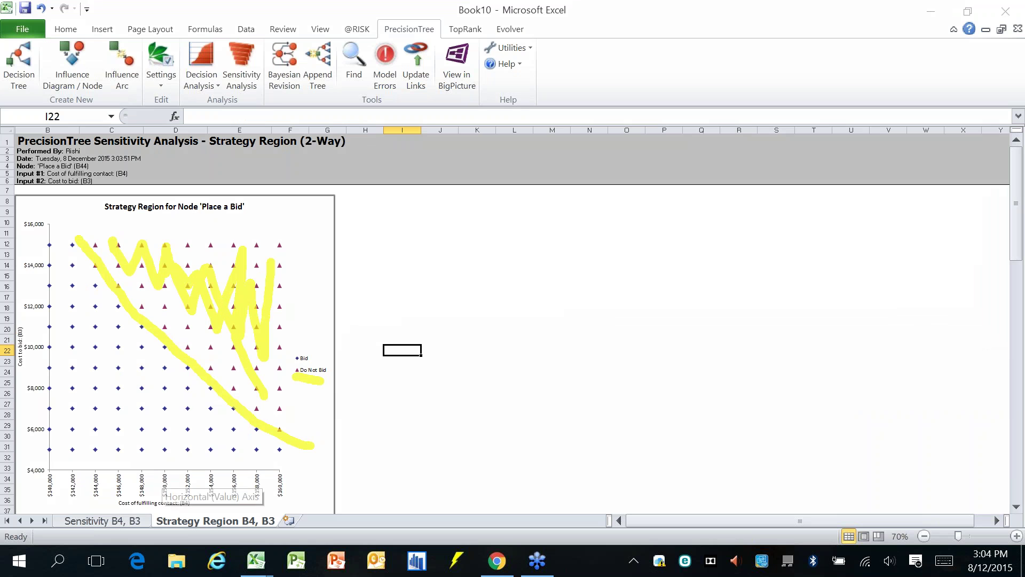
pyautogui.moveTo(166, 369)
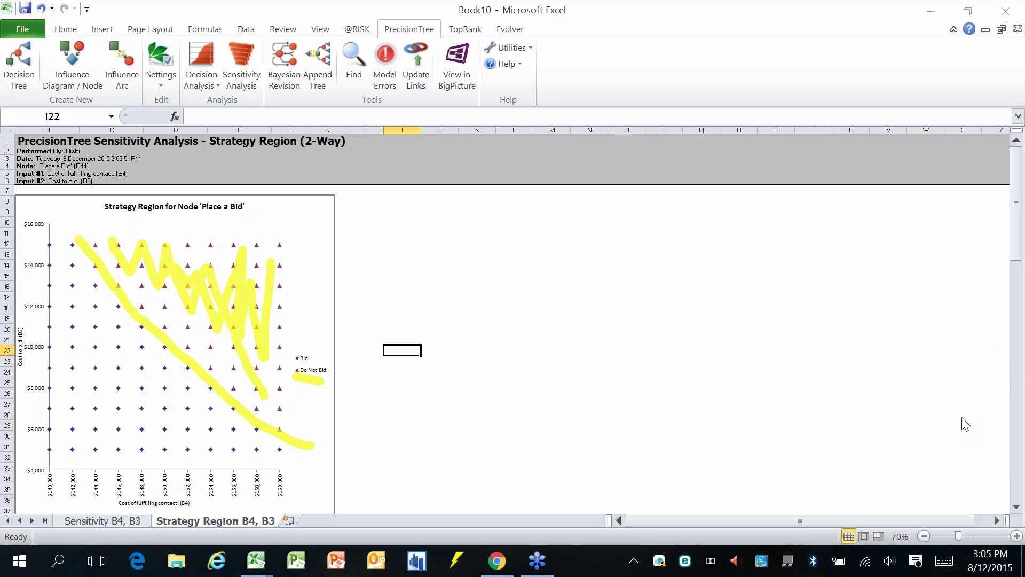
# Step: Clear the highlighter marks and close the two-way sensitivity report workbook without saving it
pyautogui.press('e')
pyautogui.click(453, 224)
pyautogui.hotkey('ctrl', 'w')
pyautogui.click(509, 295)
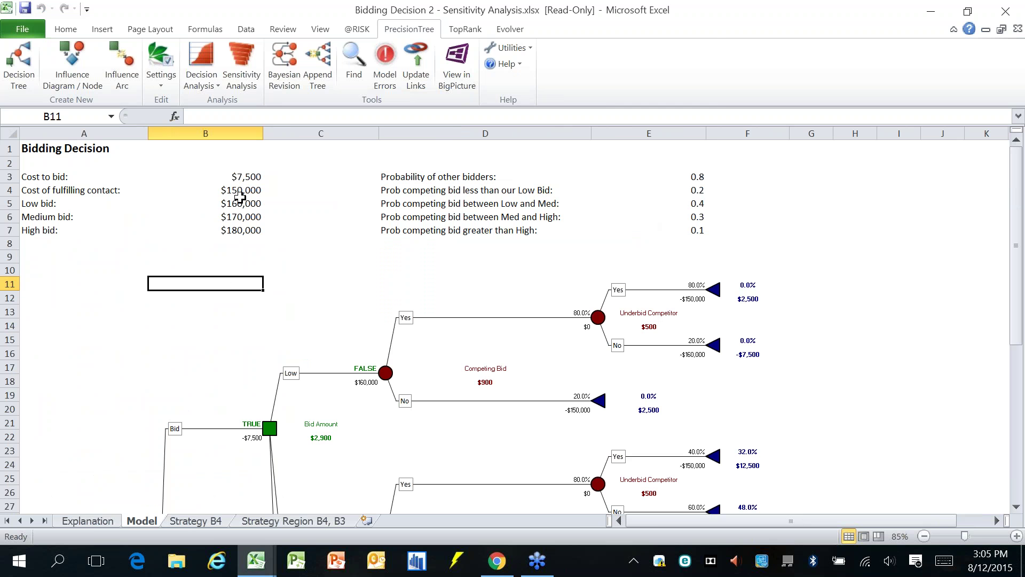
# Step: Review the one-way sensitivity analysis settings for the bidding decision model without running the analysis
pyautogui.click(242, 67)
pyautogui.click(591, 75)
pyautogui.click(582, 89)
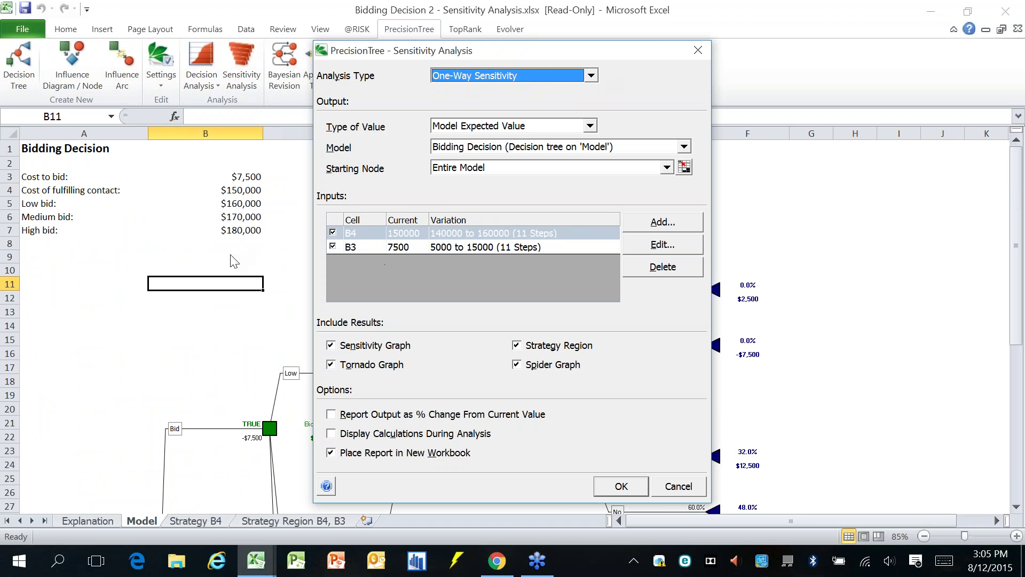
pyautogui.moveTo(607, 53)
pyautogui.mouseDown()
pyautogui.moveTo(874, 136)
pyautogui.moveTo(652, 199)
pyautogui.moveTo(620, 46)
pyautogui.mouseUp()
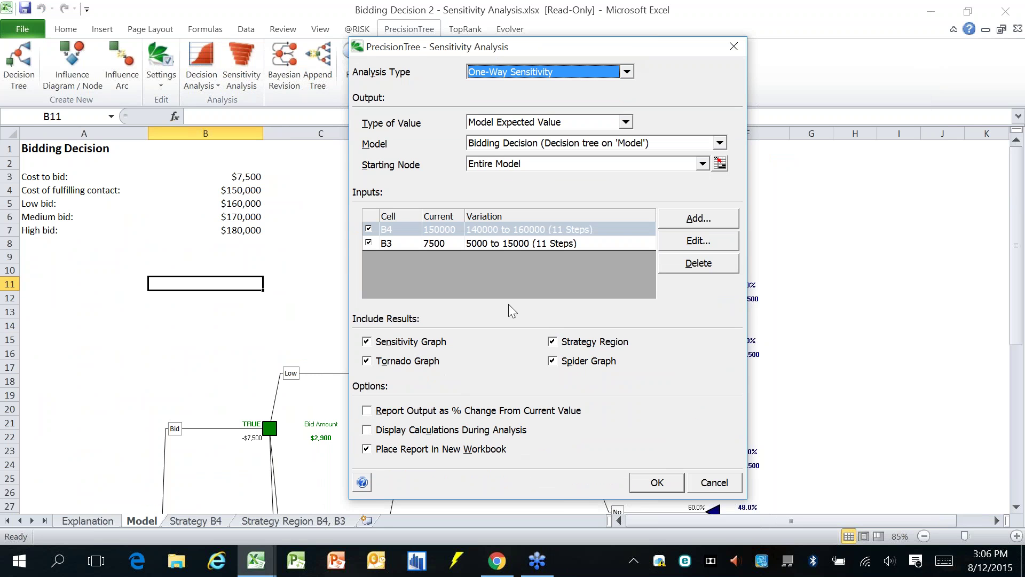
pyautogui.click(703, 488)
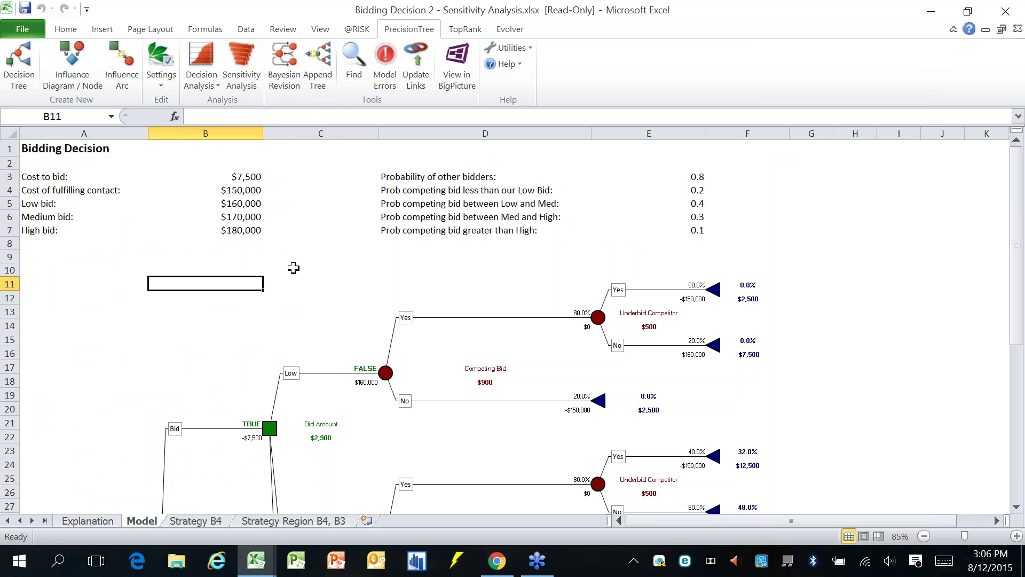
# Step: Close the bidding decision sensitivity workbook without saving the changes
pyautogui.hotkey('ctrl', 'w')
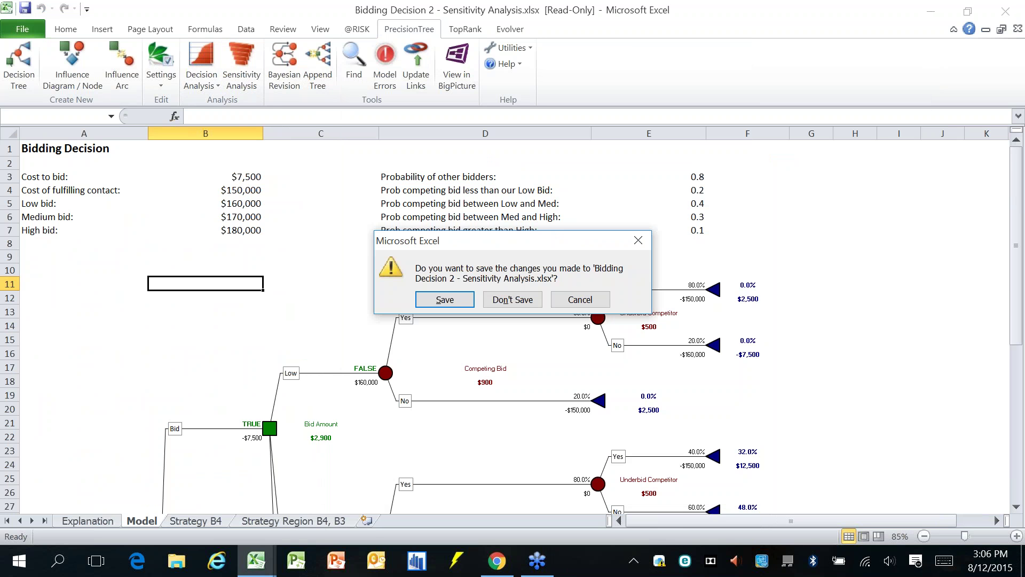
pyautogui.click(522, 299)
pyautogui.click(532, 311)
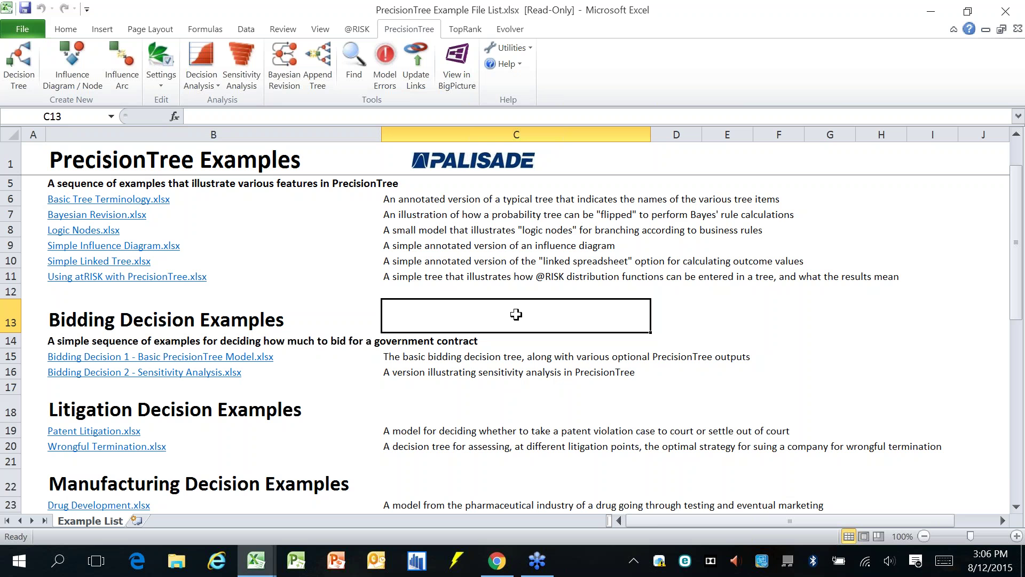
# Step: Open the Drug Development.xlsx example from the manufacturing decision examples and show its Model sheet
pyautogui.scroll(-2, 119, 393)
pyautogui.click(92, 414)
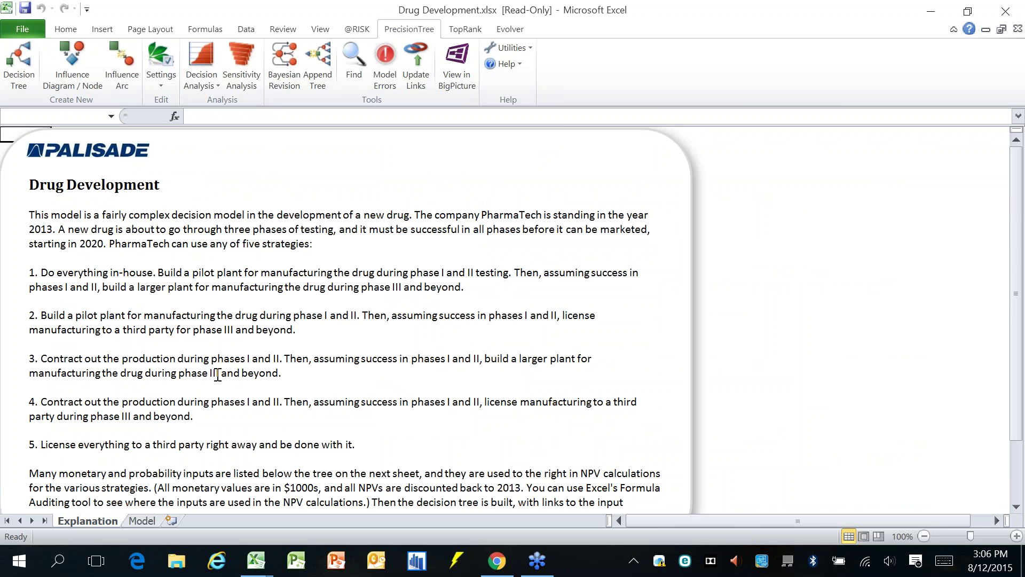
pyautogui.click(145, 521)
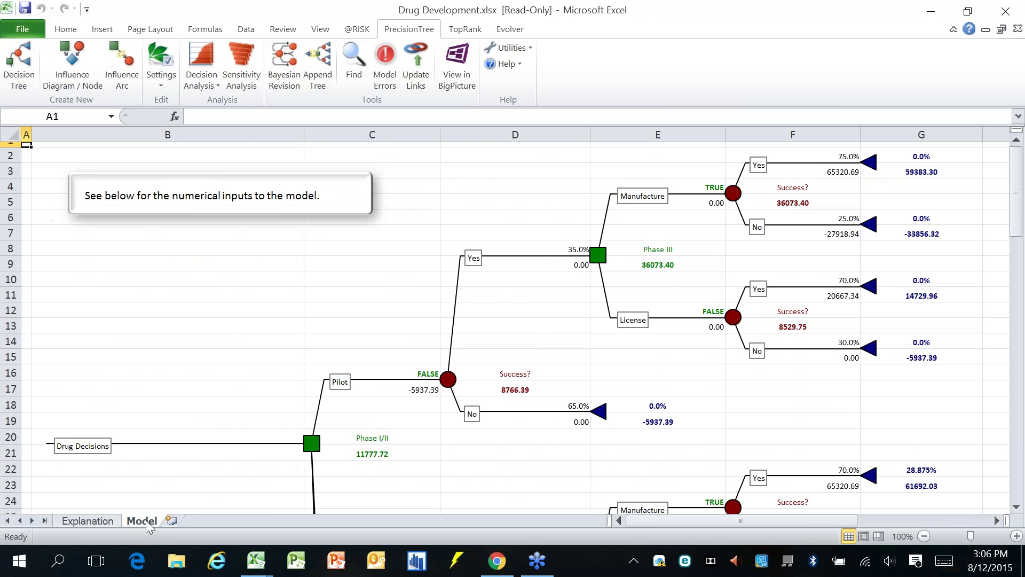
# Step: Examine the Pilot, Contract and License branches of the Drug Decisions tree, including their success nodes and payoffs
pyautogui.click(560, 328)
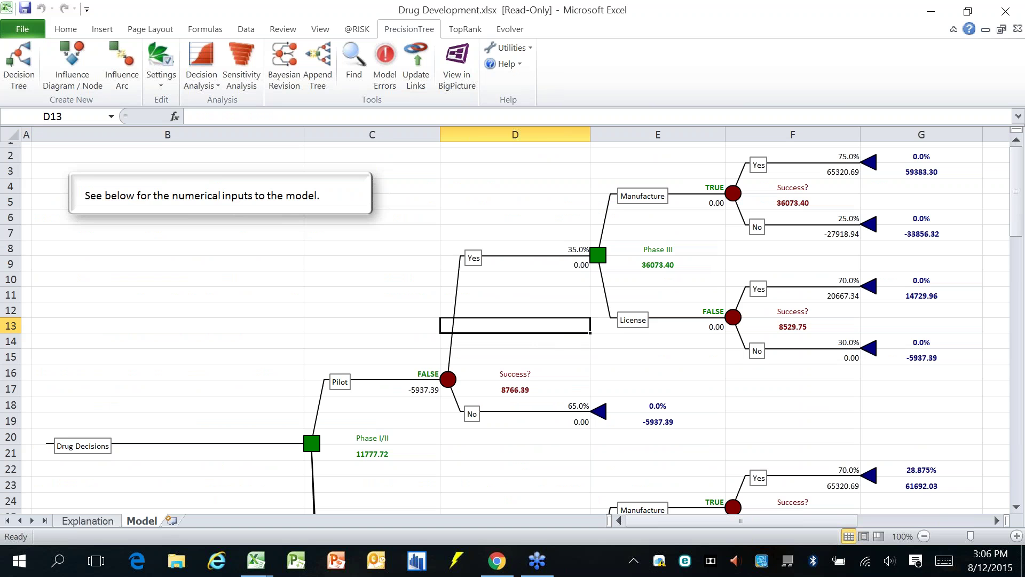
pyautogui.scroll(-4, 302, 306)
pyautogui.scroll(-2, 335, 219)
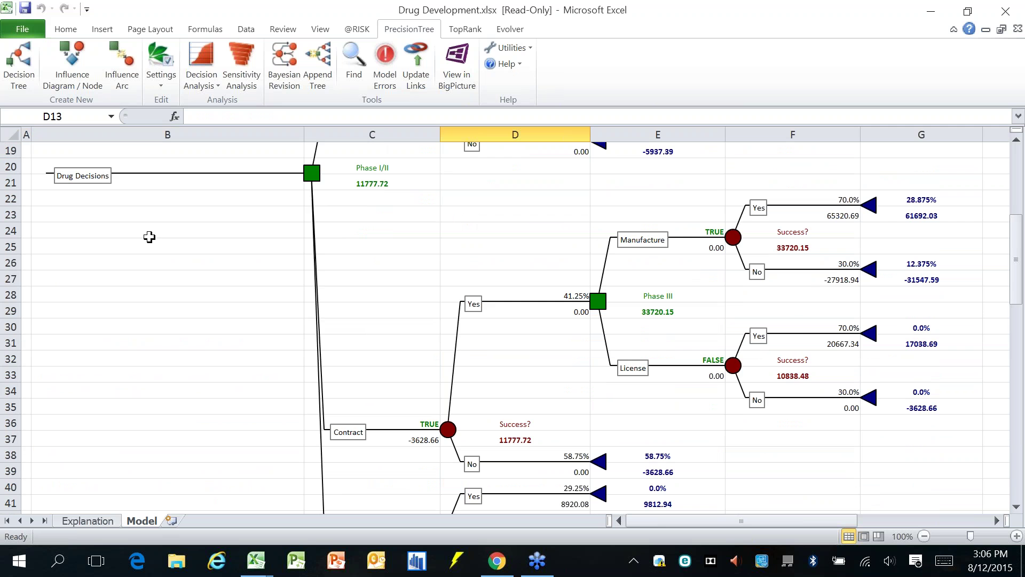
pyautogui.scroll(3, 208, 273)
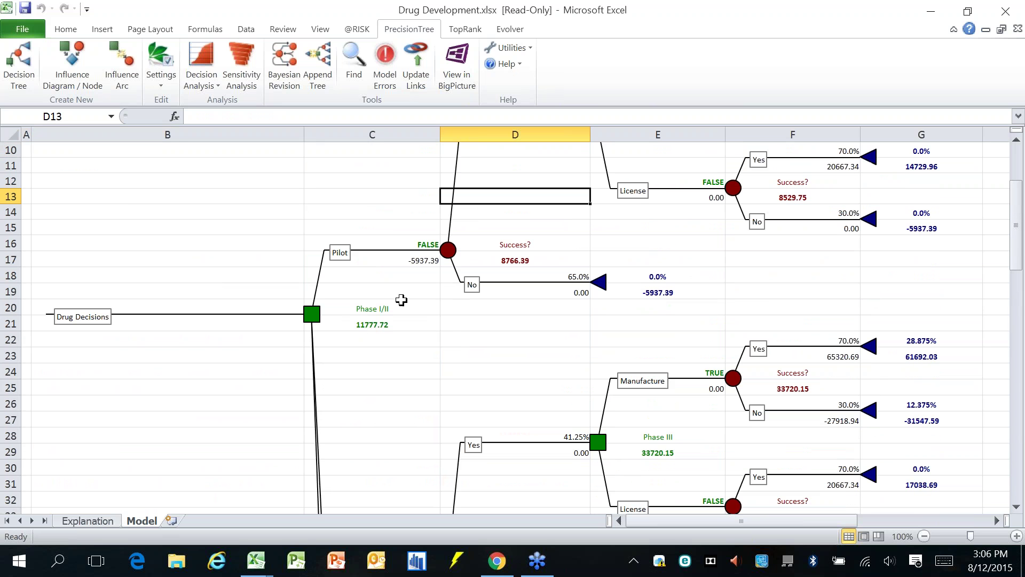
pyautogui.scroll(1, 416, 331)
pyautogui.scroll(-2, 459, 359)
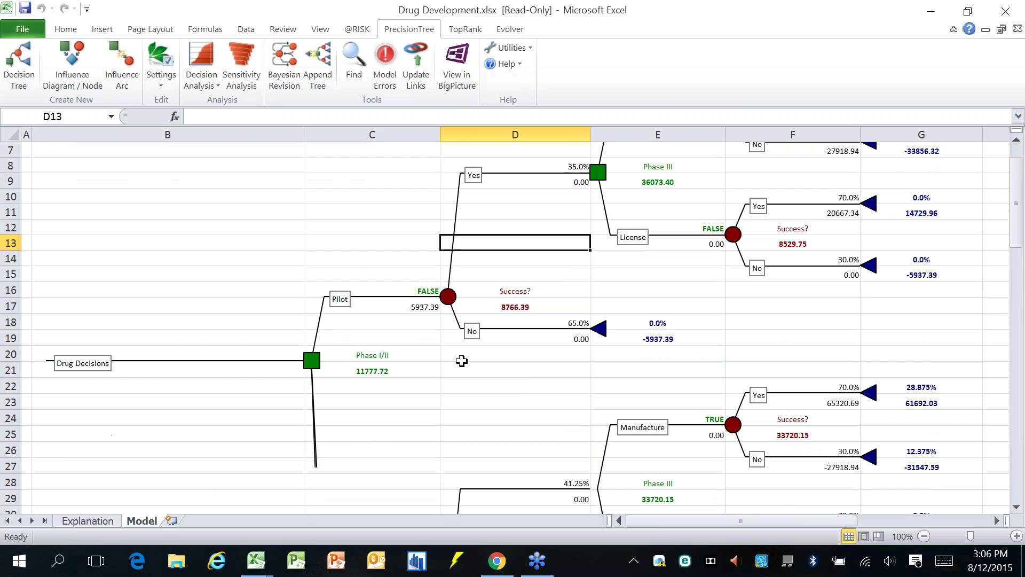
pyautogui.scroll(-5, 421, 351)
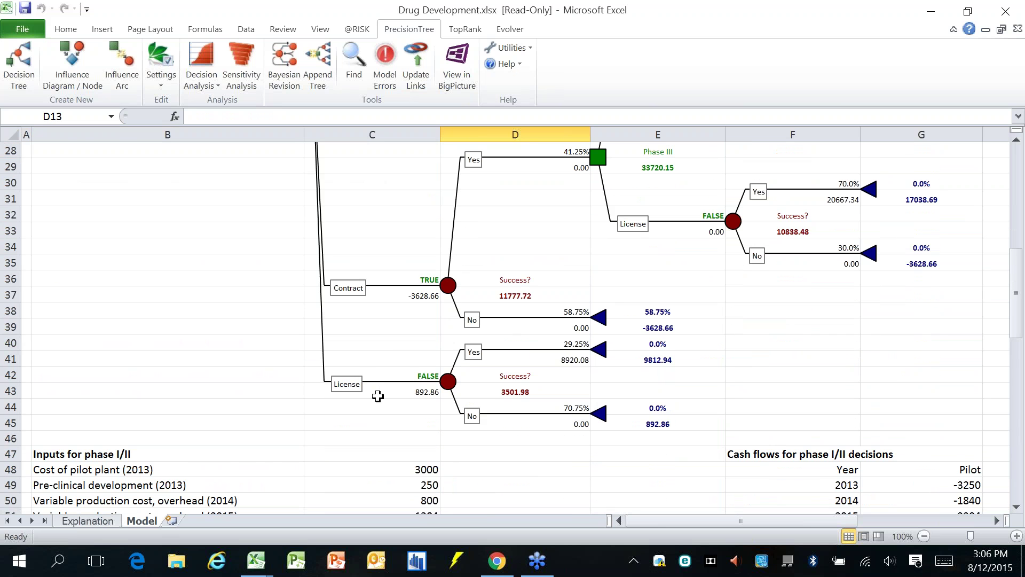
pyautogui.scroll(5, 552, 382)
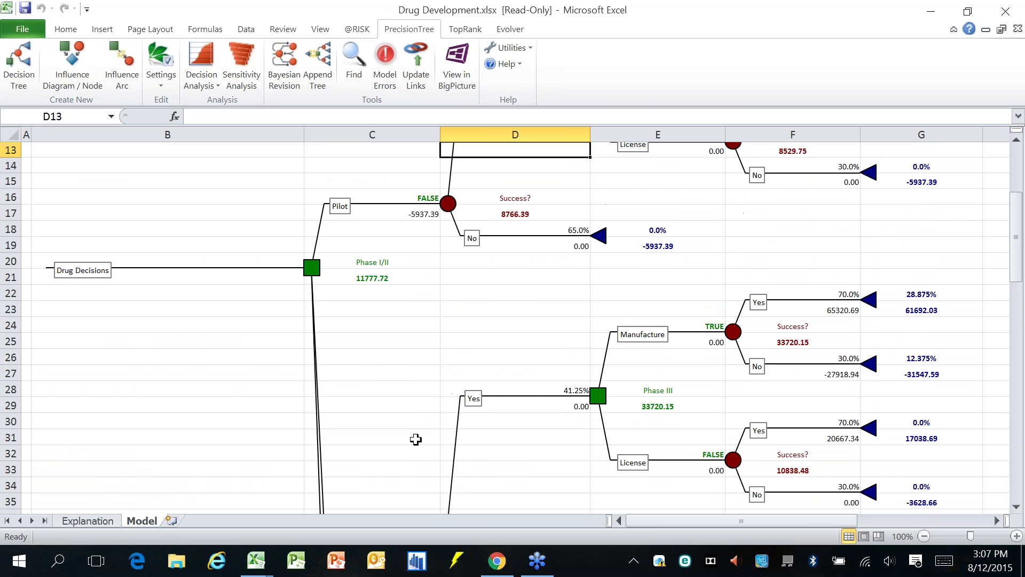
pyautogui.scroll(4, 569, 316)
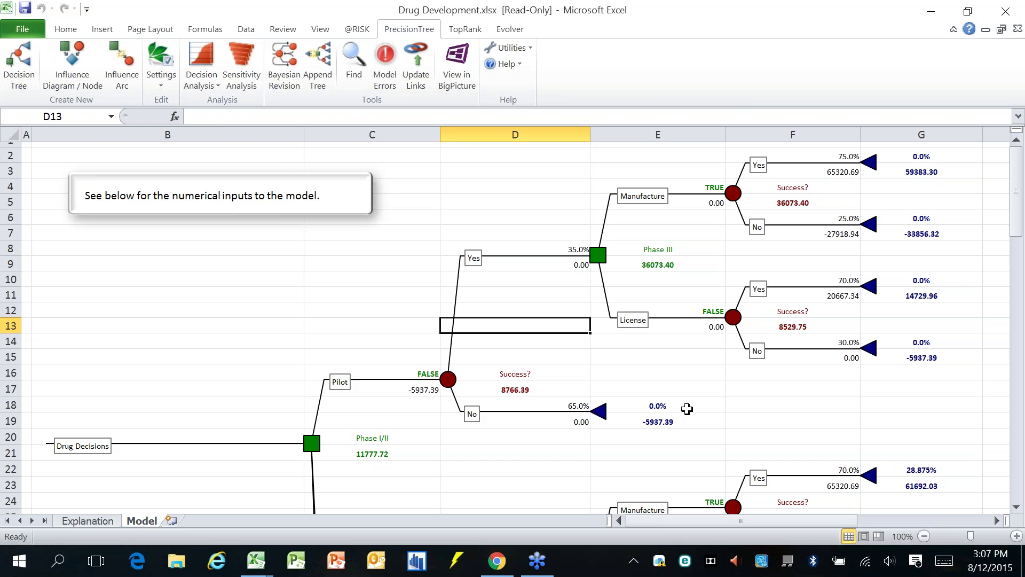
# Step: Generate a Policy Suggestion for the entire Drug Decisions tree in the current workbook, including only the Optimal Decision Tree
pyautogui.click(199, 81)
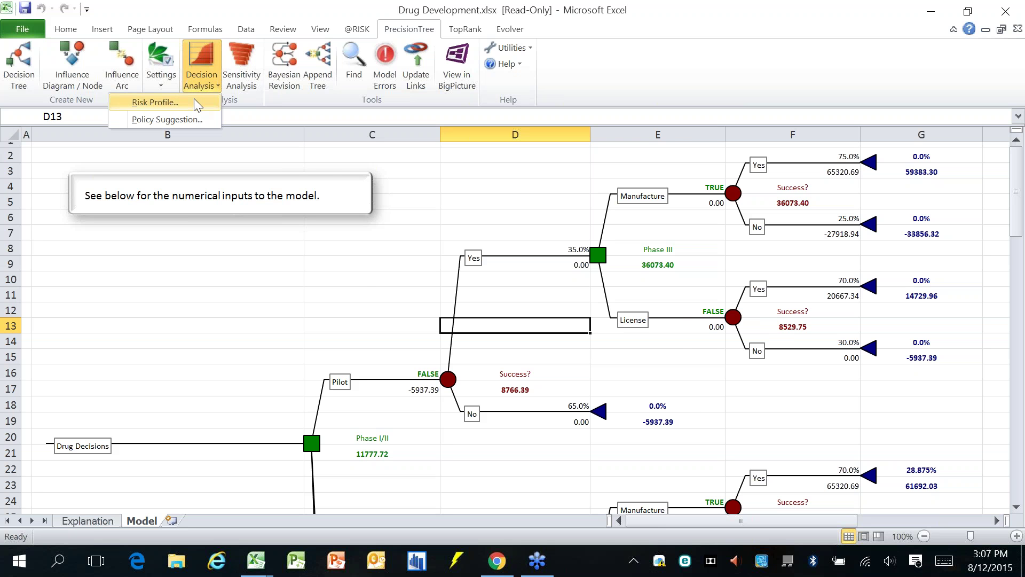
pyautogui.click(200, 120)
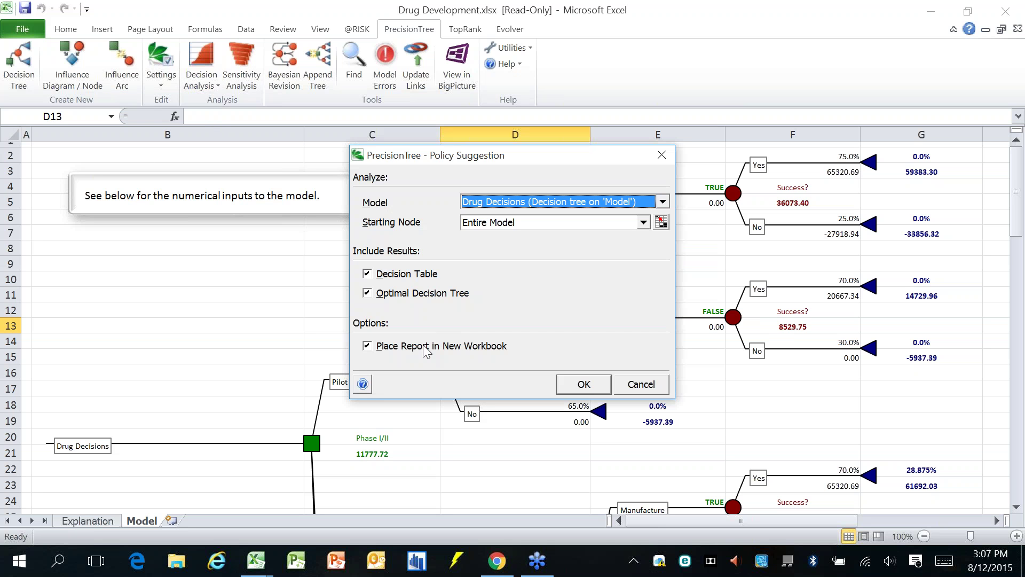
pyautogui.click(369, 345)
pyautogui.click(409, 274)
pyautogui.click(600, 385)
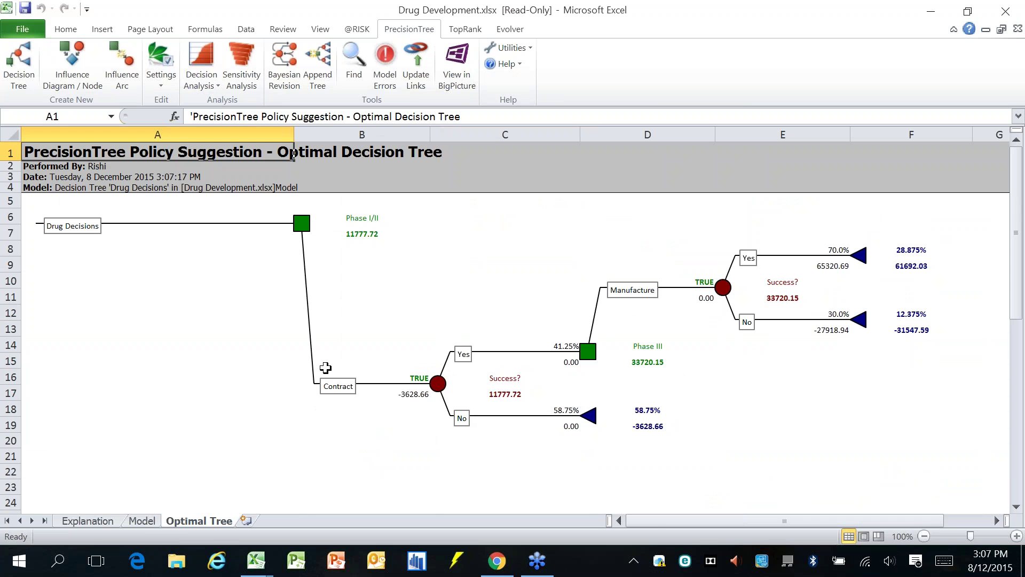
# Step: Inspect the Phase I/II decision and the terminal payoffs in the optimal decision tree report
pyautogui.click(376, 217)
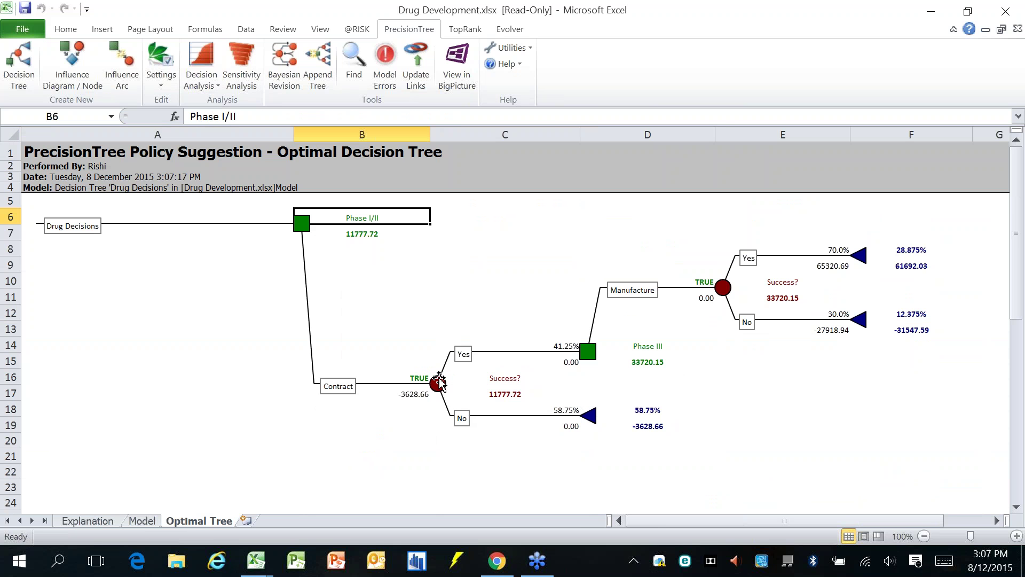
pyautogui.click(626, 423)
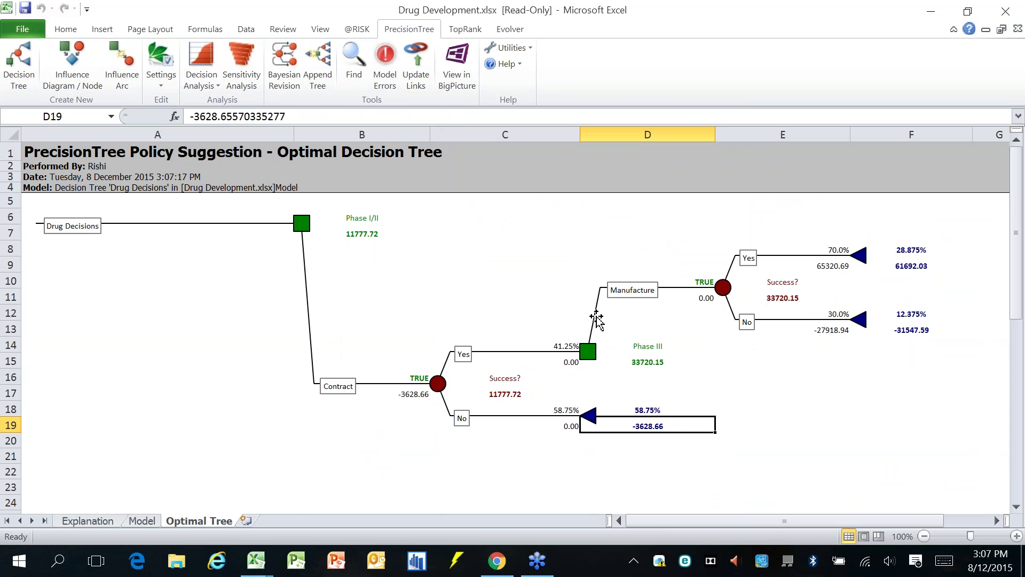
pyautogui.click(925, 261)
pyautogui.click(903, 329)
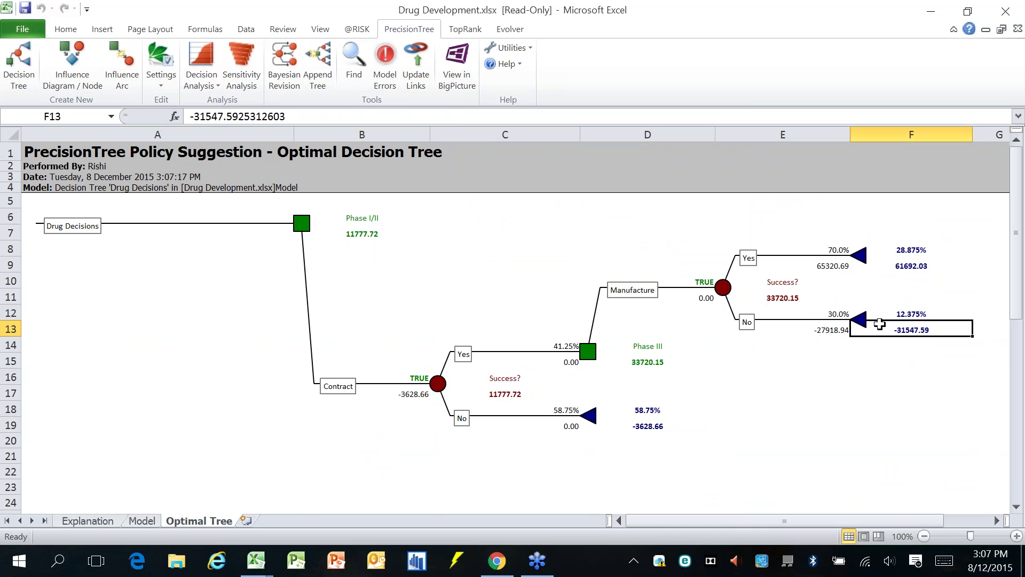
# Step: Close the Drug Development workbook without saving to return to the example file list
pyautogui.hotkey('ctrl', 'w')
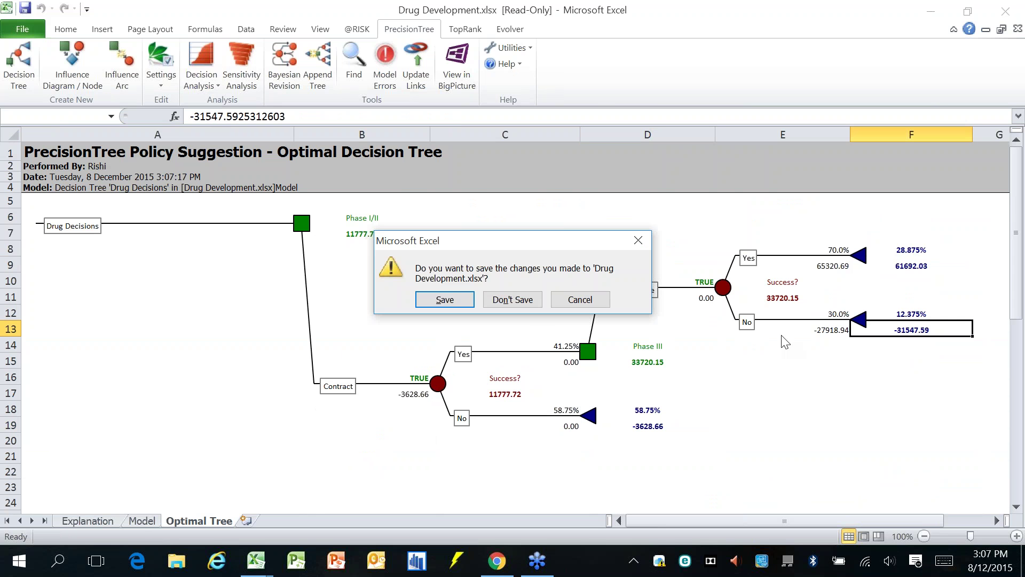
pyautogui.click(512, 301)
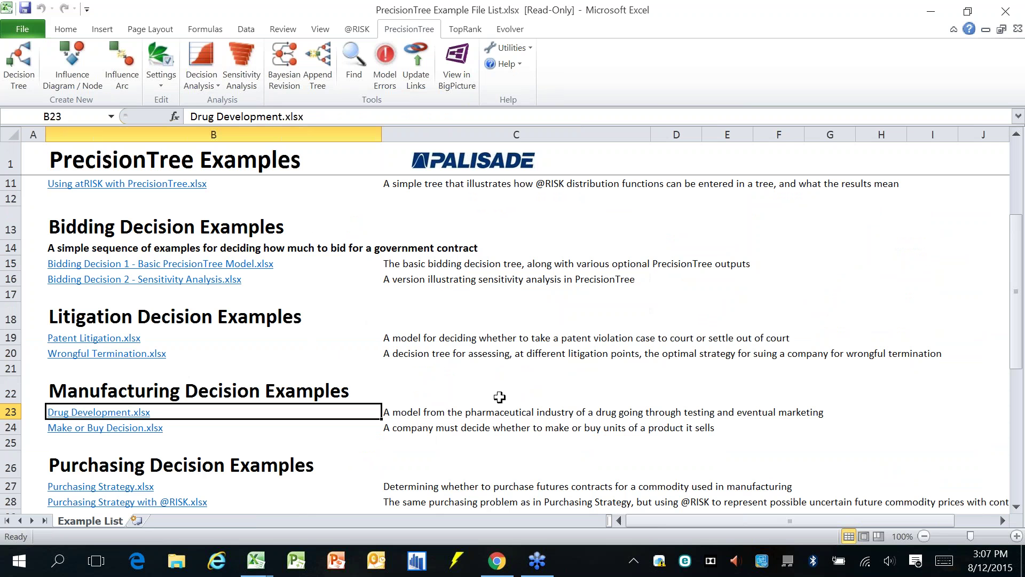
pyautogui.click(441, 396)
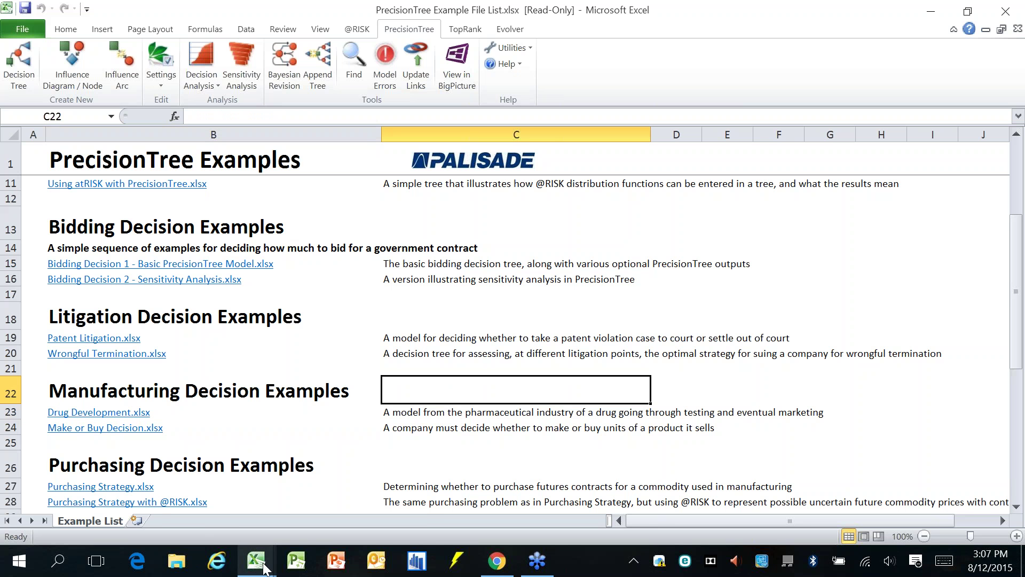
pyautogui.moveTo(257, 560)
pyautogui.click(171, 421)
pyautogui.click(737, 17)
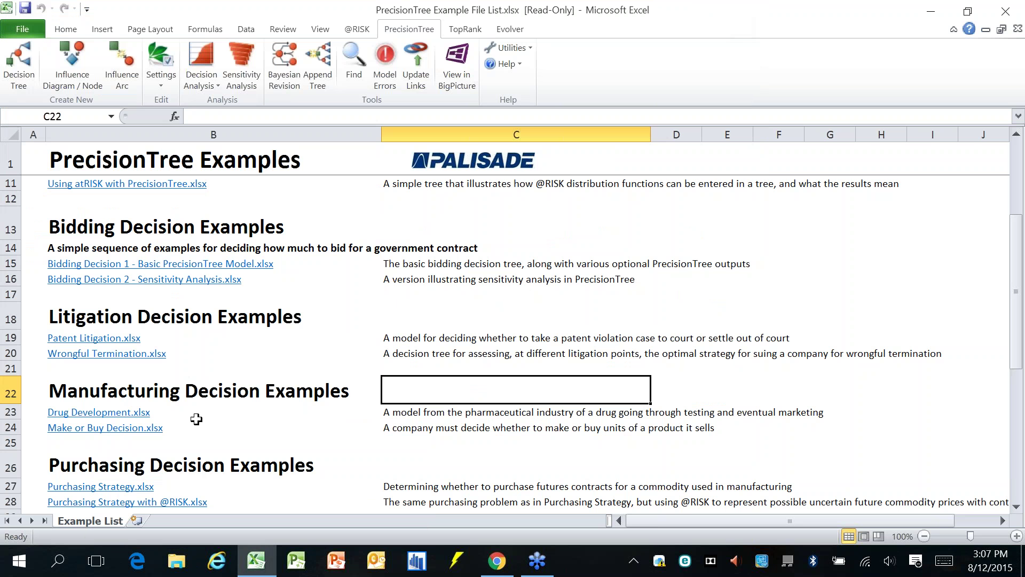
# Step: Reopen the Drug Development.xlsx example and display the decision tree on its Model sheet
pyautogui.click(112, 407)
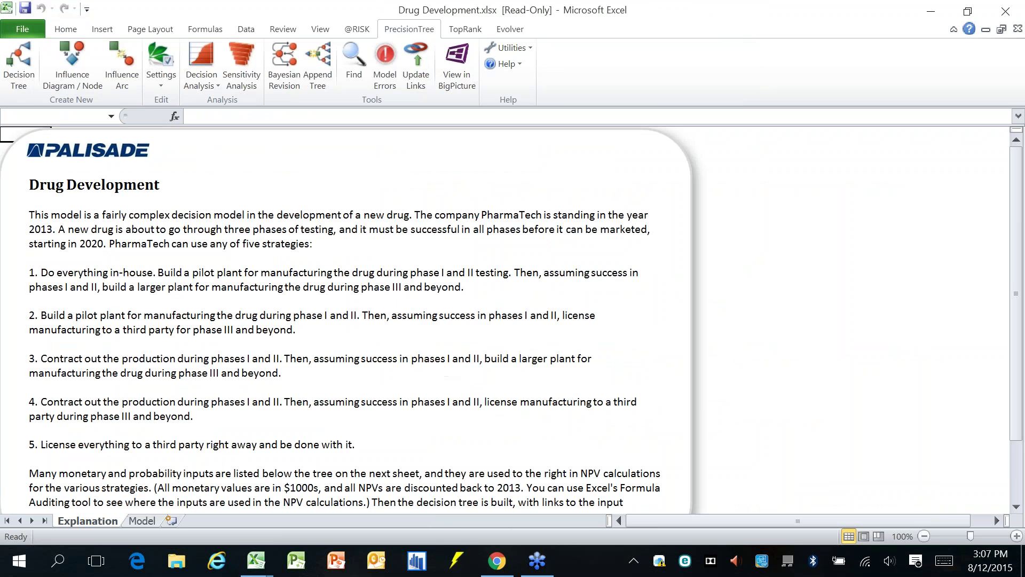
pyautogui.click(140, 521)
pyautogui.click(516, 344)
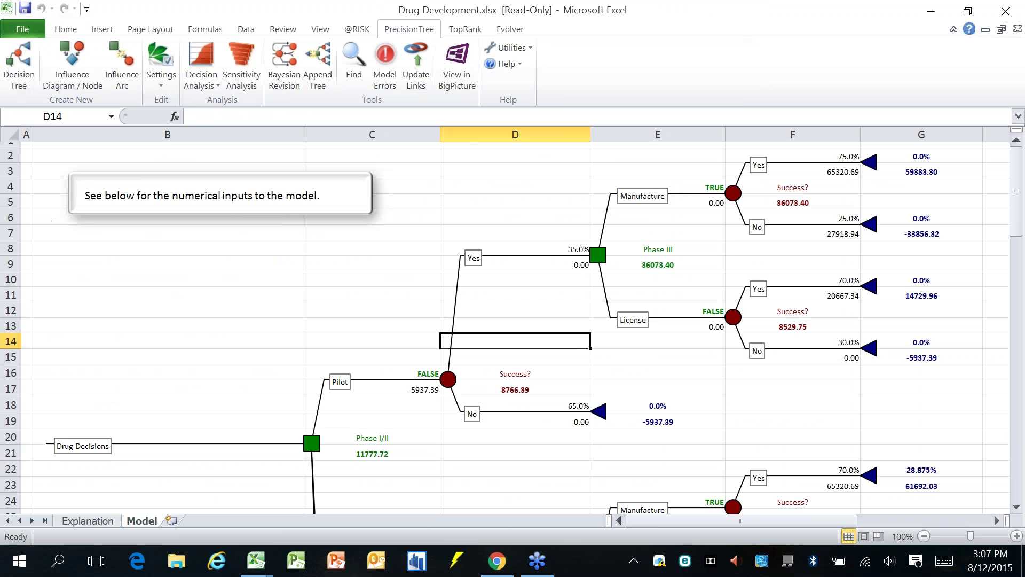
pyautogui.click(515, 325)
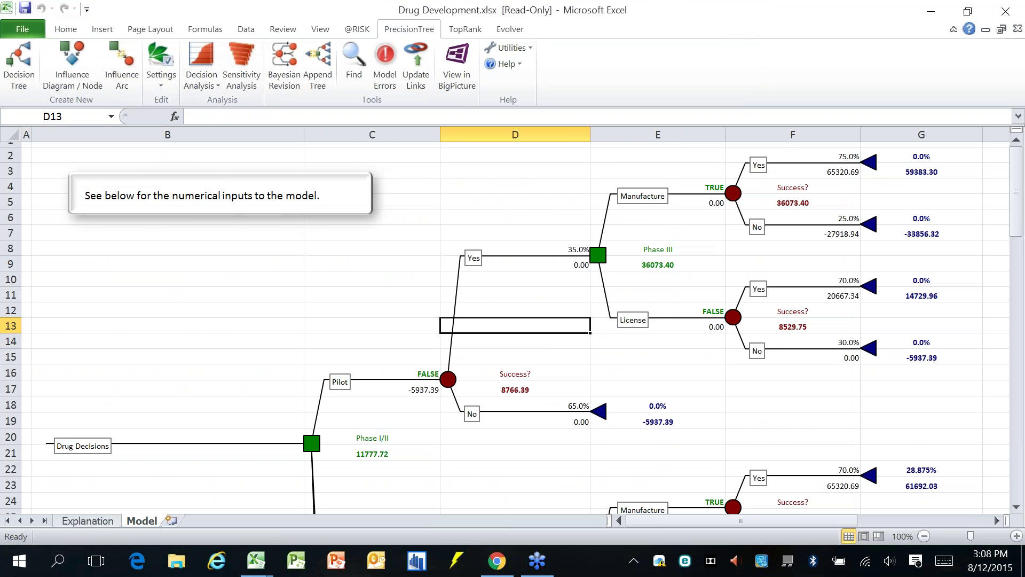
# Step: Generate a Risk Profile for all starting-node branches of the Drug Decisions tree, with only the Probability Chart in a new workbook
pyautogui.click(198, 83)
pyautogui.click(155, 103)
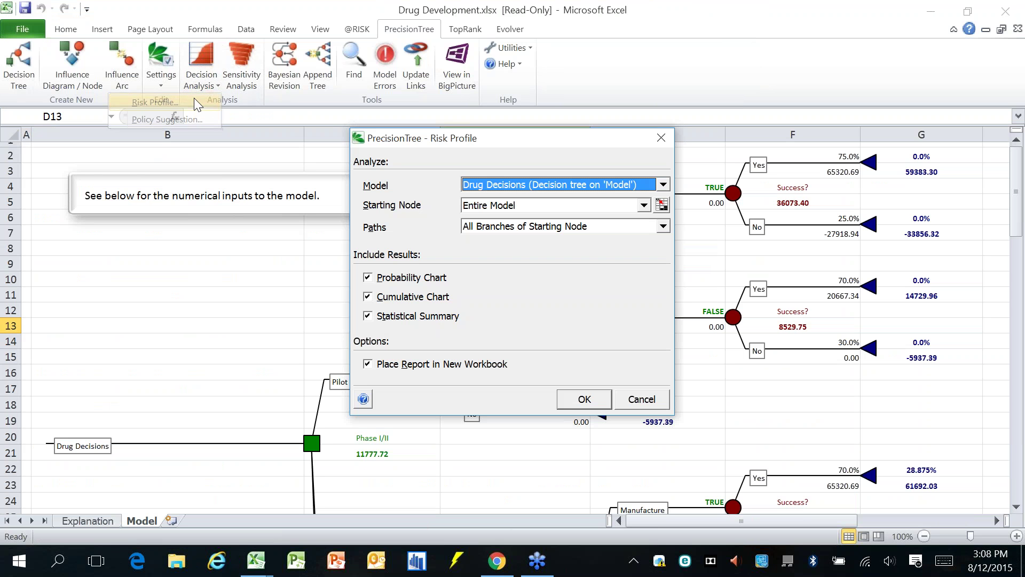
pyautogui.click(421, 297)
pyautogui.click(427, 318)
pyautogui.click(585, 399)
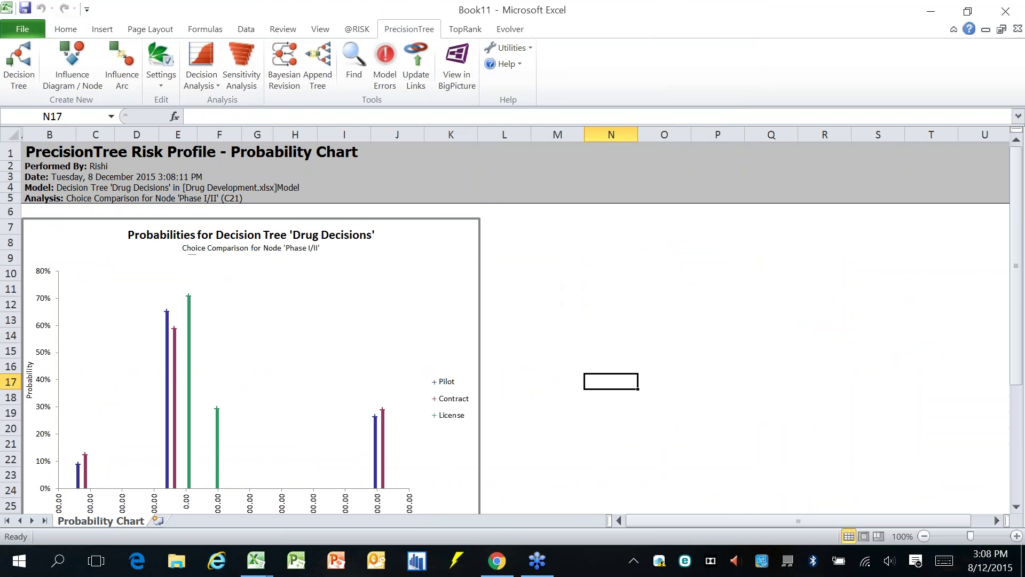
# Step: Compare the Pilot, Contract and License bars in the probability chart with the terminal payoffs of the Drug Decisions tree
pyautogui.scroll(-2, 512, 328)
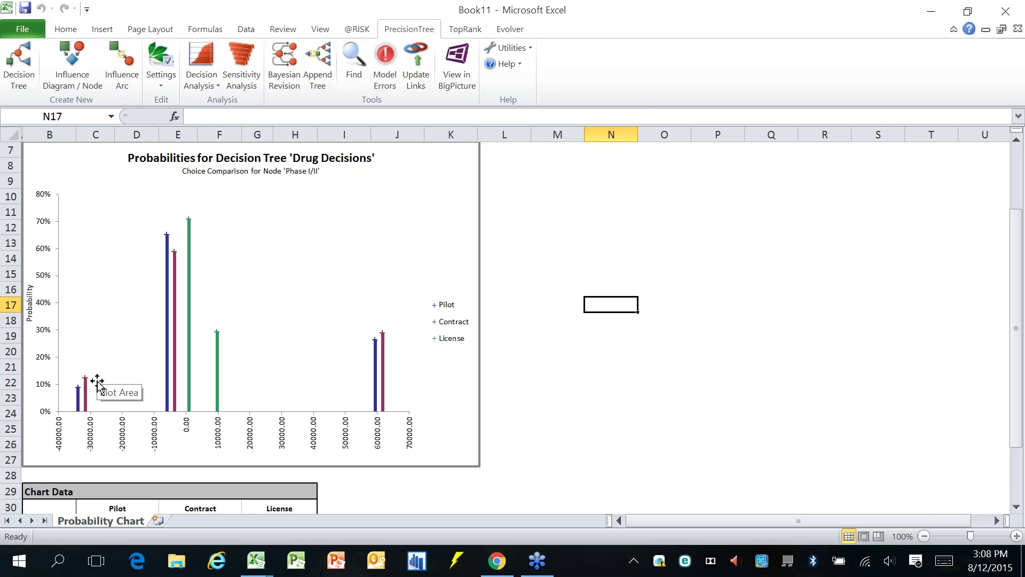
pyautogui.hotkey('ctrl', 'Tab')
pyautogui.click(490, 460)
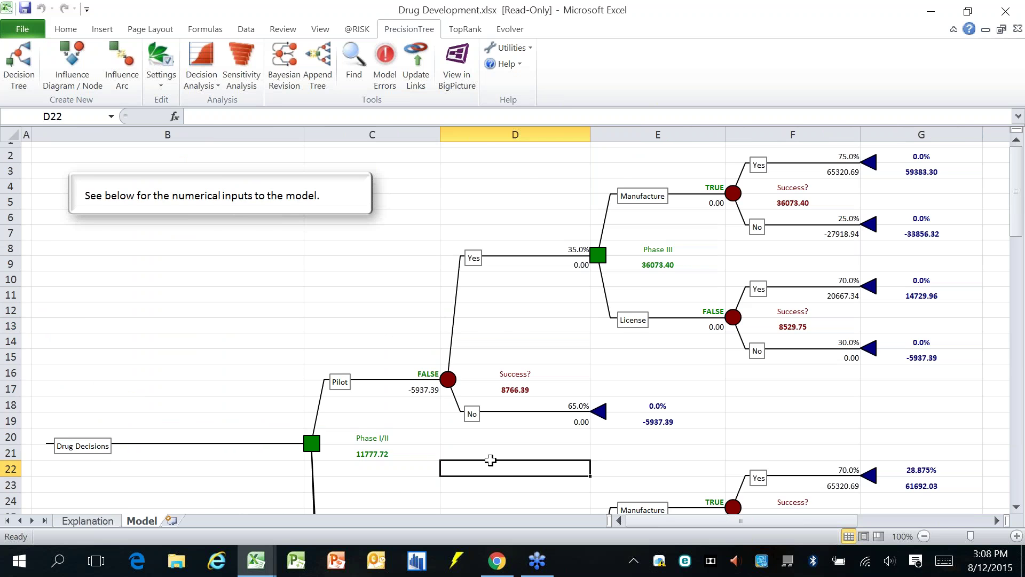
pyautogui.hotkey('ctrl', 'Tab')
pyautogui.hotkey('ctrl', 'Tab')
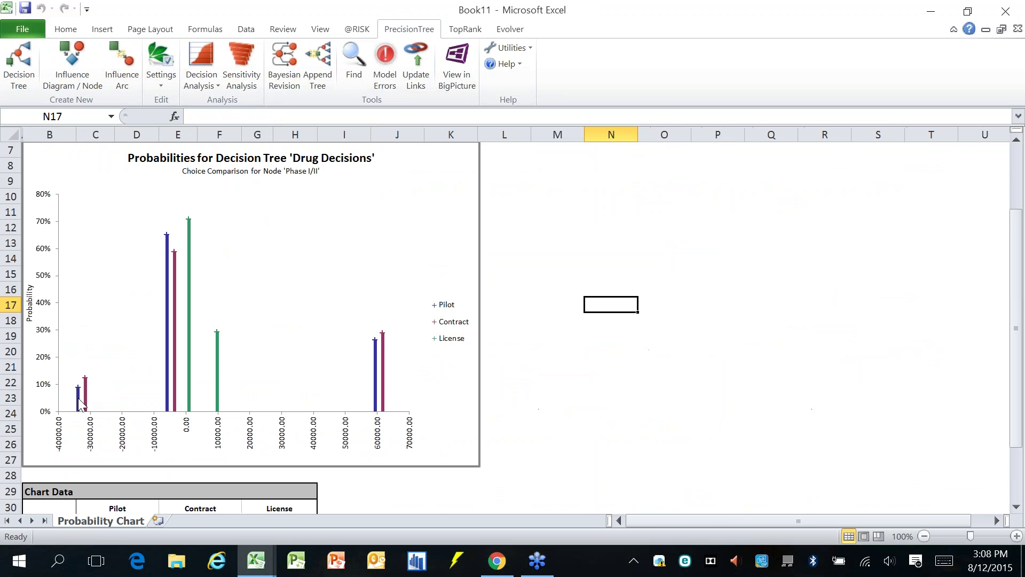
pyautogui.hotkey('ctrl', 'Tab')
pyautogui.scroll(-10, 421, 436)
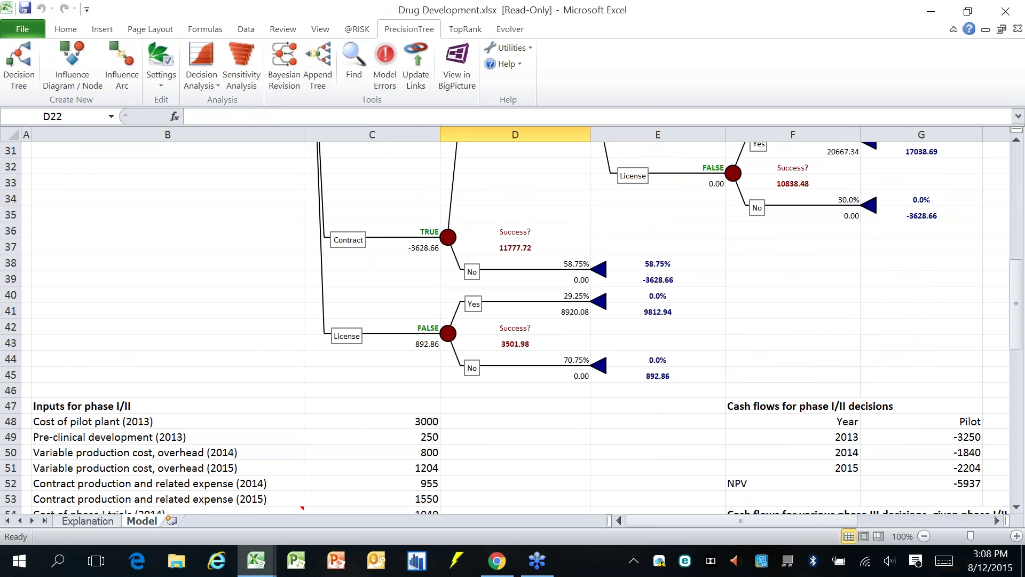
pyautogui.scroll(5, 437, 358)
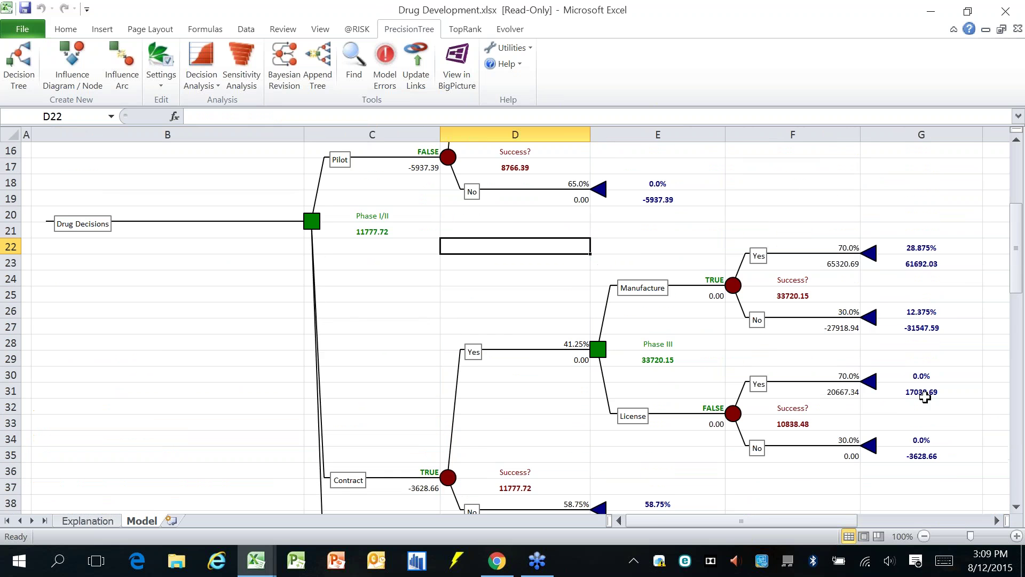
pyautogui.click(924, 327)
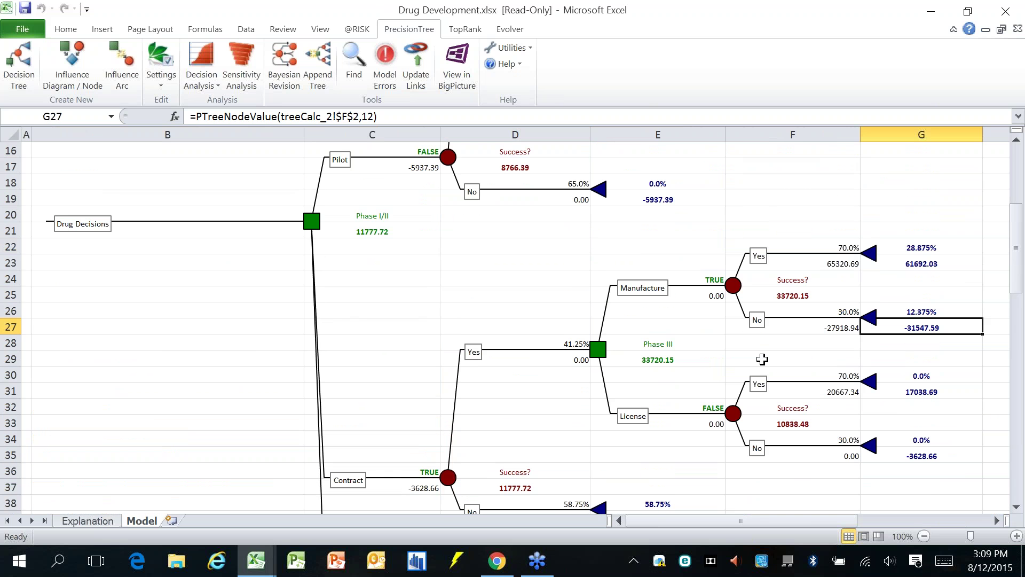
# Step: Force the License branch of the Phase I/II decision in the Drug Decisions tree
pyautogui.scroll(-5, 722, 340)
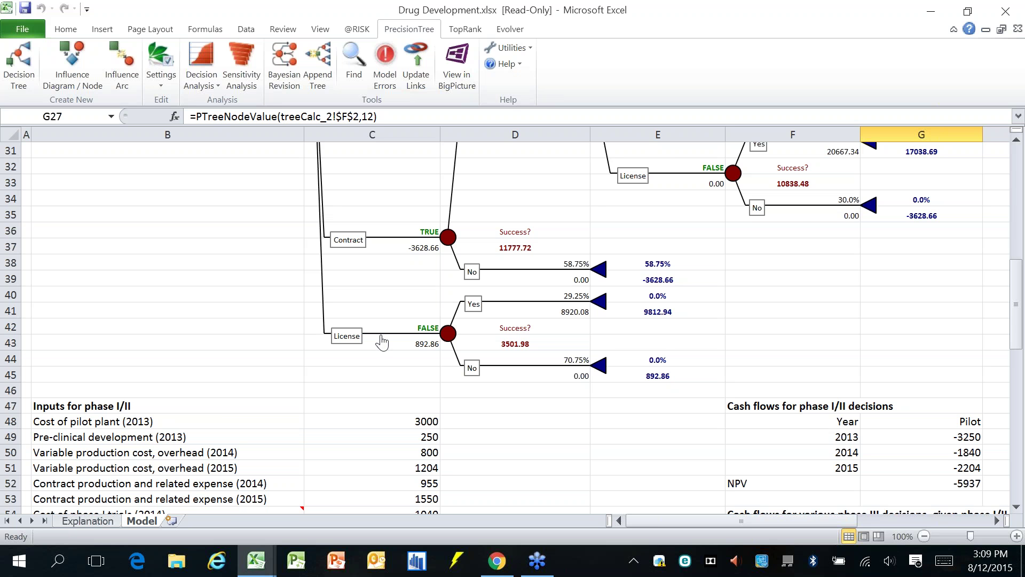
pyautogui.scroll(3, 382, 341)
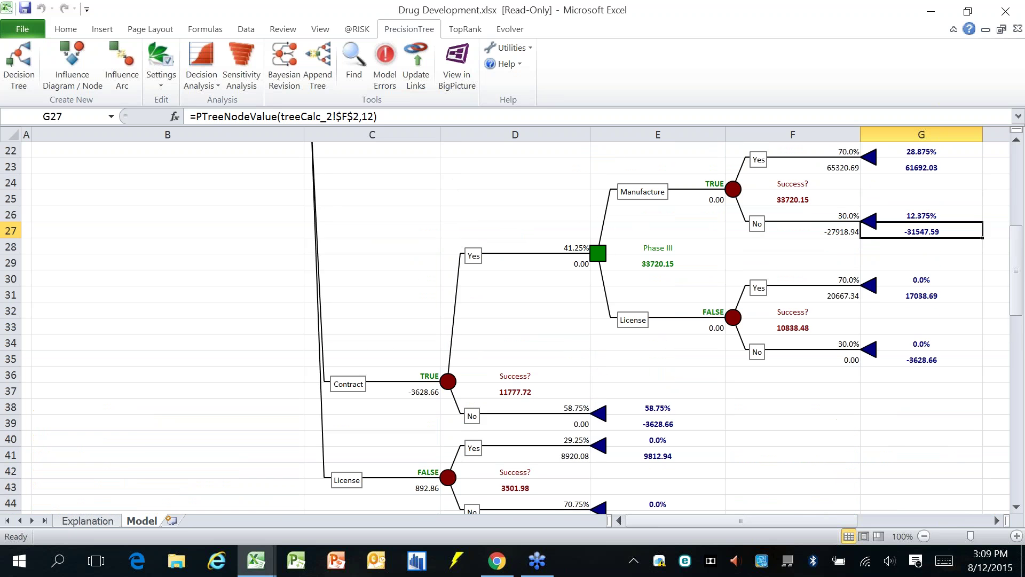
pyautogui.scroll(-3, 828, 428)
pyautogui.scroll(-3, 828, 428)
pyautogui.scroll(7, 799, 427)
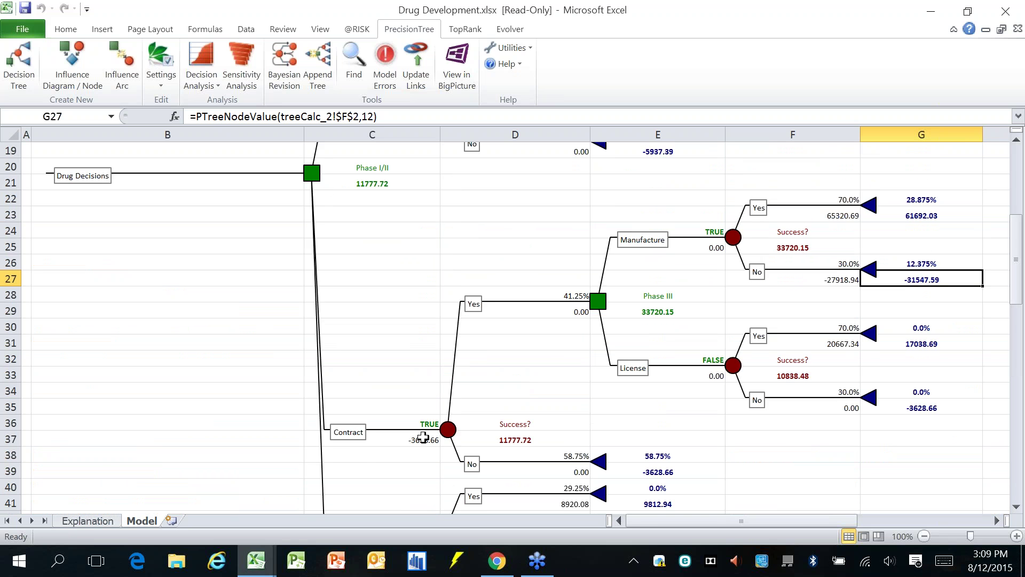
pyautogui.scroll(-3, 425, 432)
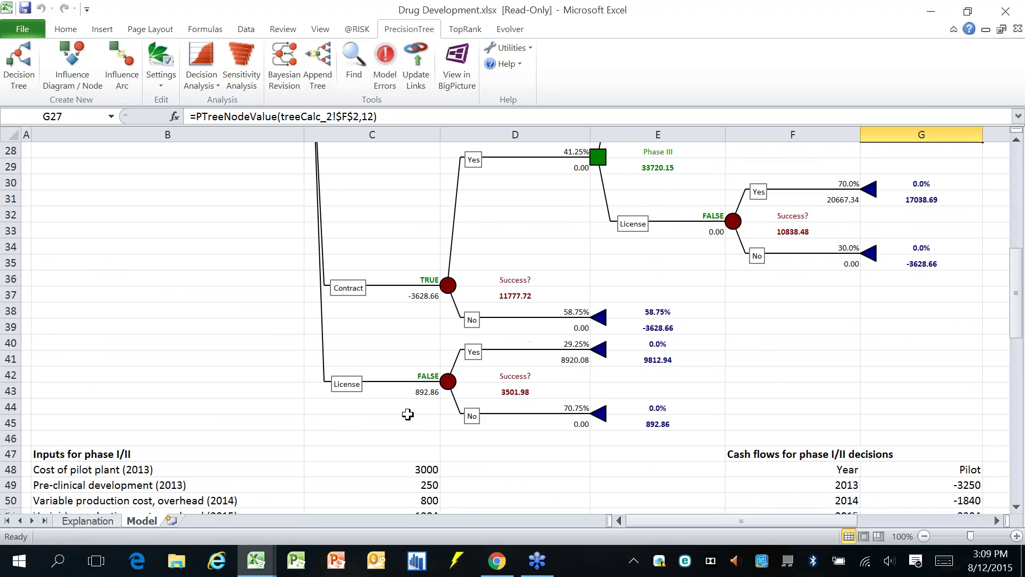
pyautogui.rightClick(382, 382)
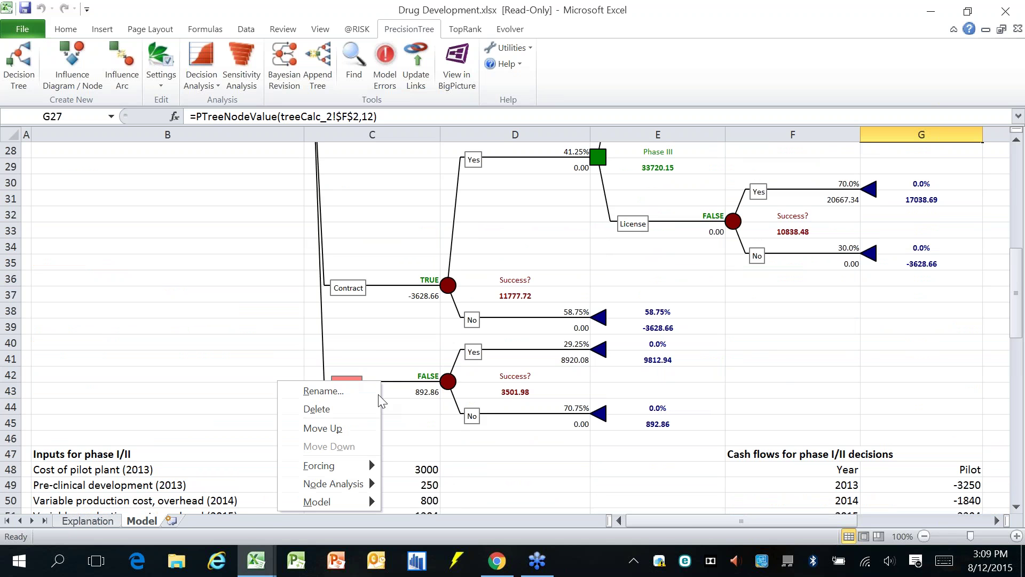
pyautogui.moveTo(320, 466)
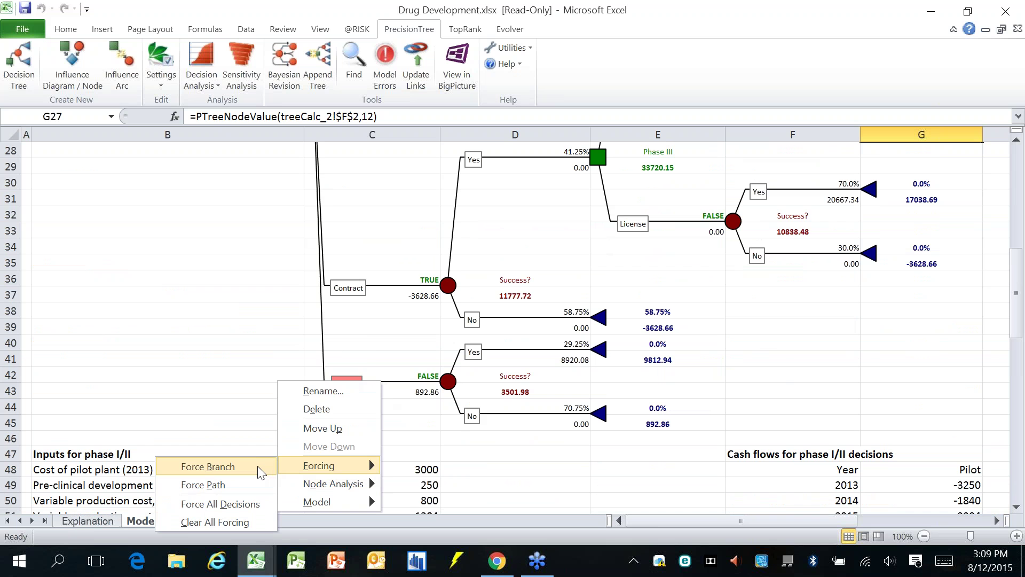
pyautogui.click(260, 472)
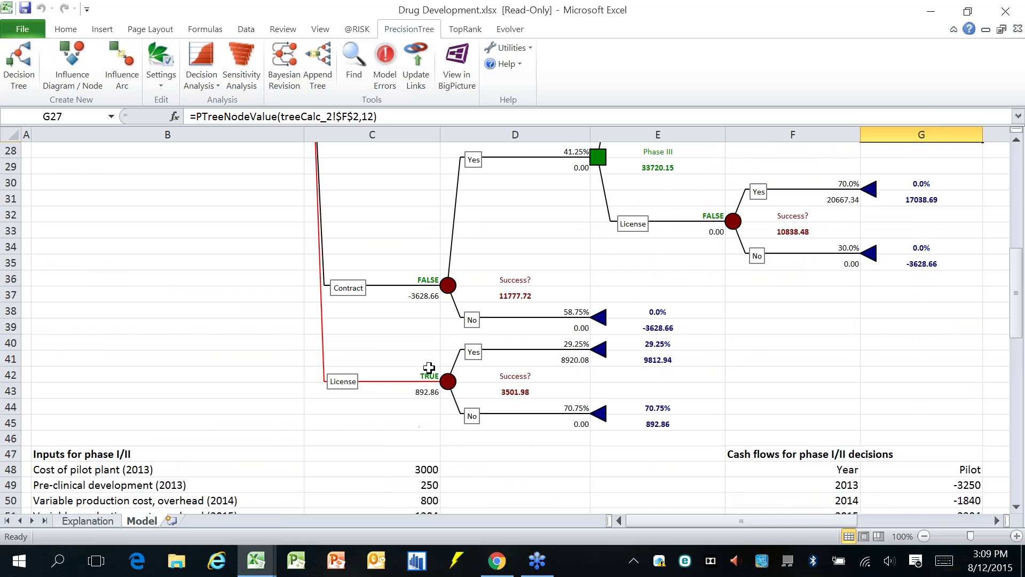
pyautogui.click(401, 370)
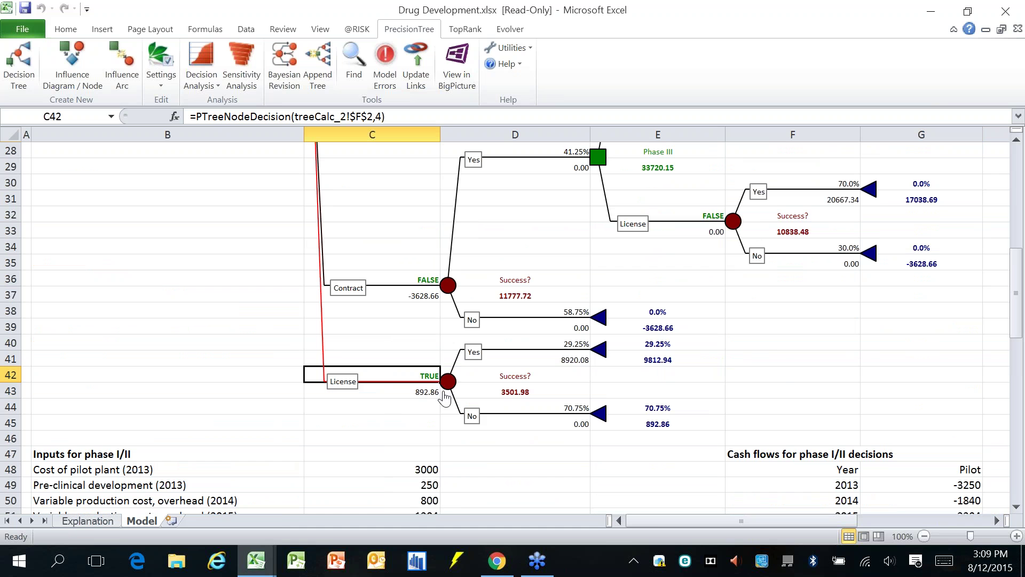
# Step: Generate a Policy Suggestion for the entire model with only the Optimal Decision Tree in a new workbook, and close the report without saving
pyautogui.click(201, 80)
pyautogui.click(191, 120)
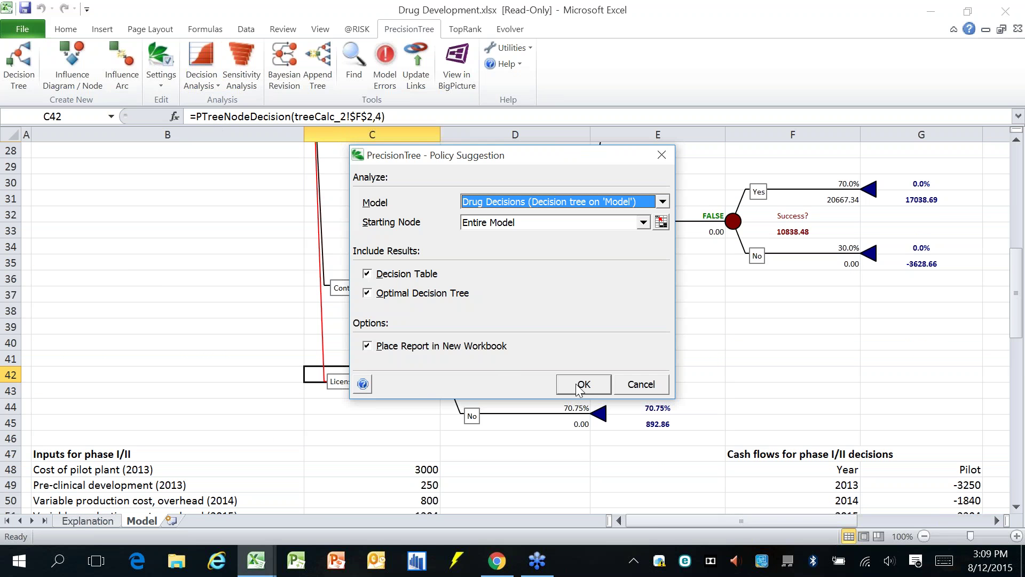
pyautogui.click(424, 274)
pyautogui.click(589, 384)
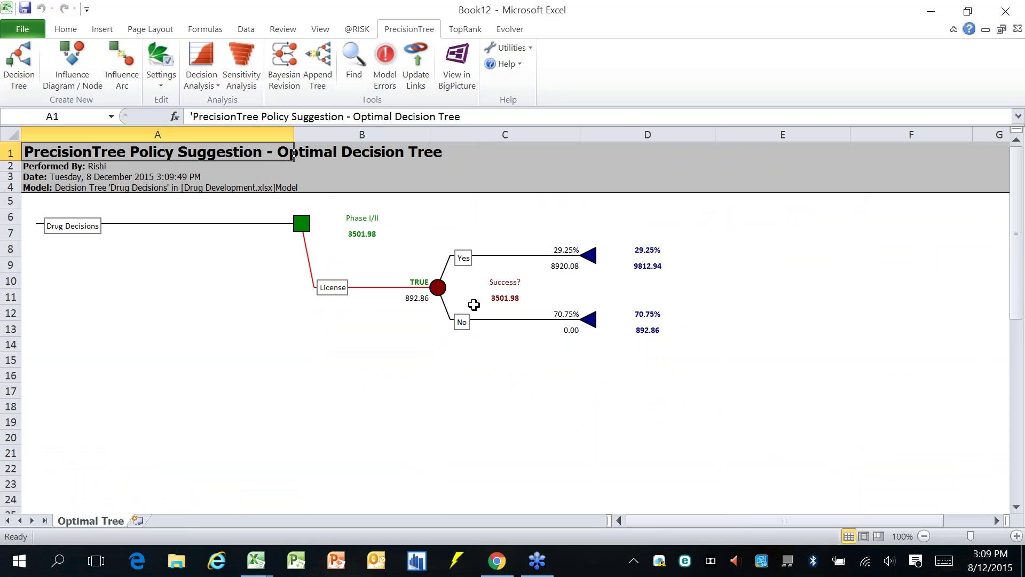
pyautogui.hotkey('ctrl', 'w')
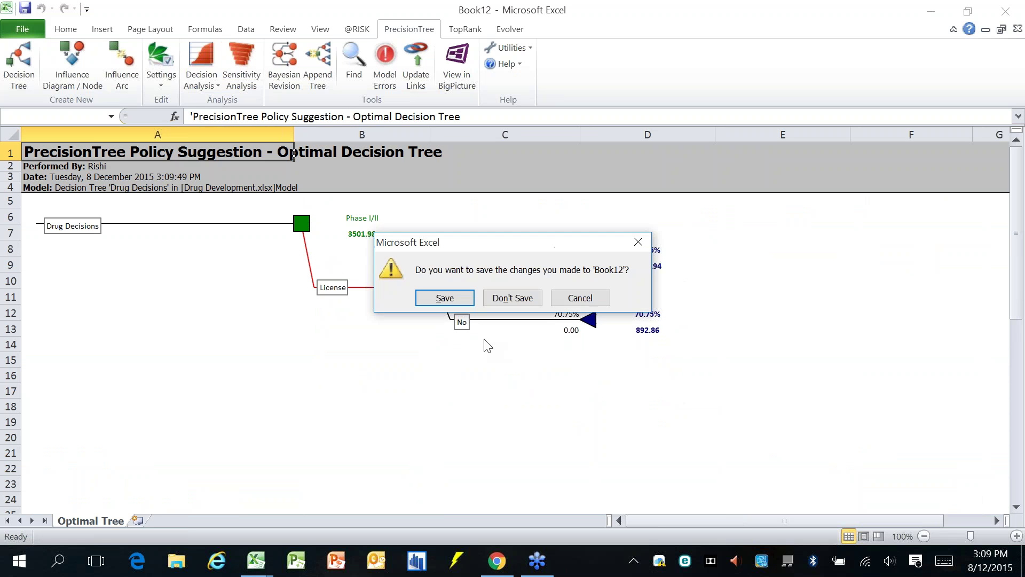
pyautogui.click(512, 295)
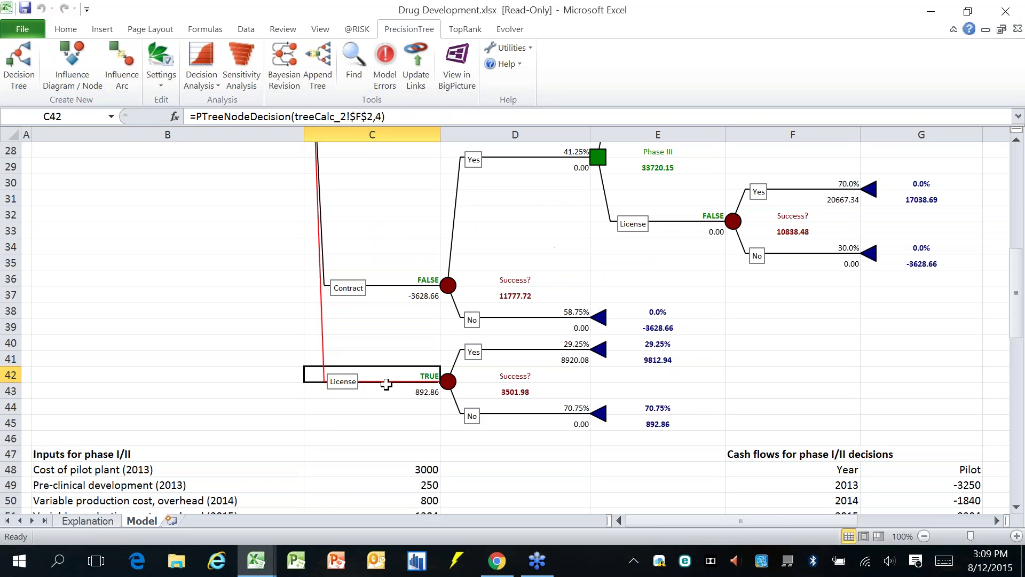
# Step: Unforce the License branch of the Phase I/II decision
pyautogui.rightClick(386, 383)
pyautogui.moveTo(374, 467)
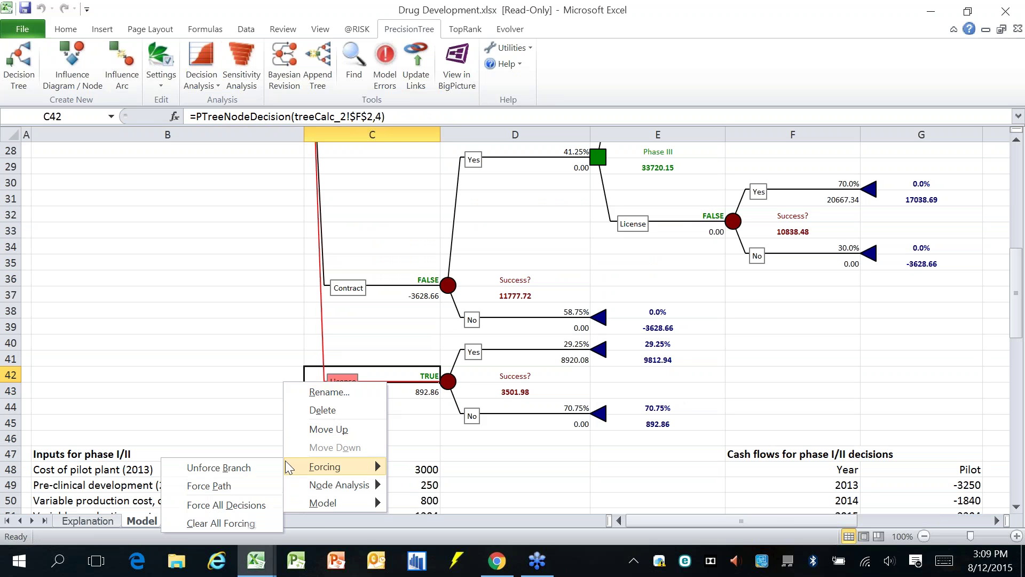
pyautogui.click(235, 467)
pyautogui.click(391, 433)
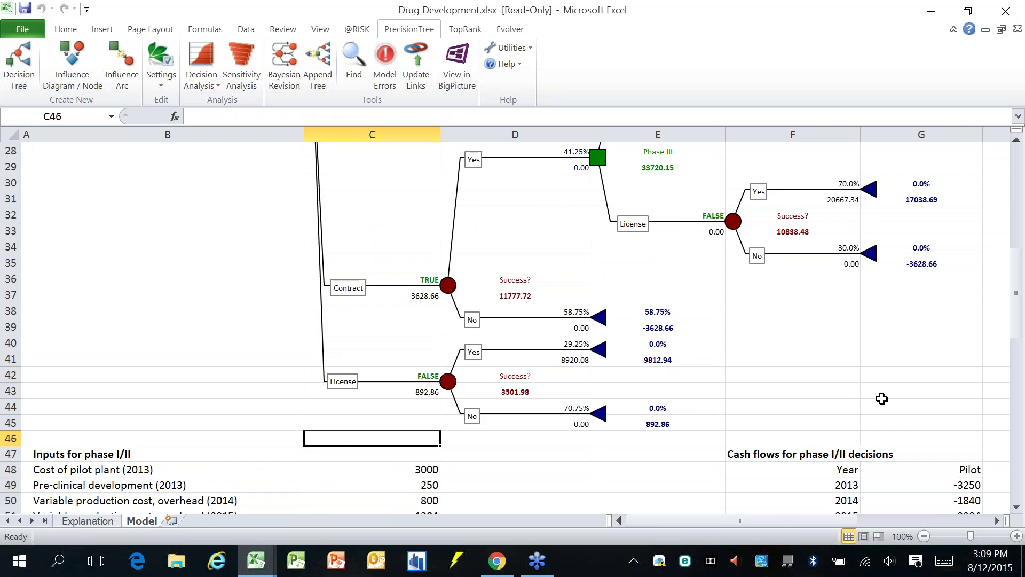
# Step: Force the License branch of the Phase III decision that follows a successful Pilot
pyautogui.scroll(3, 852, 400)
pyautogui.scroll(3, 852, 399)
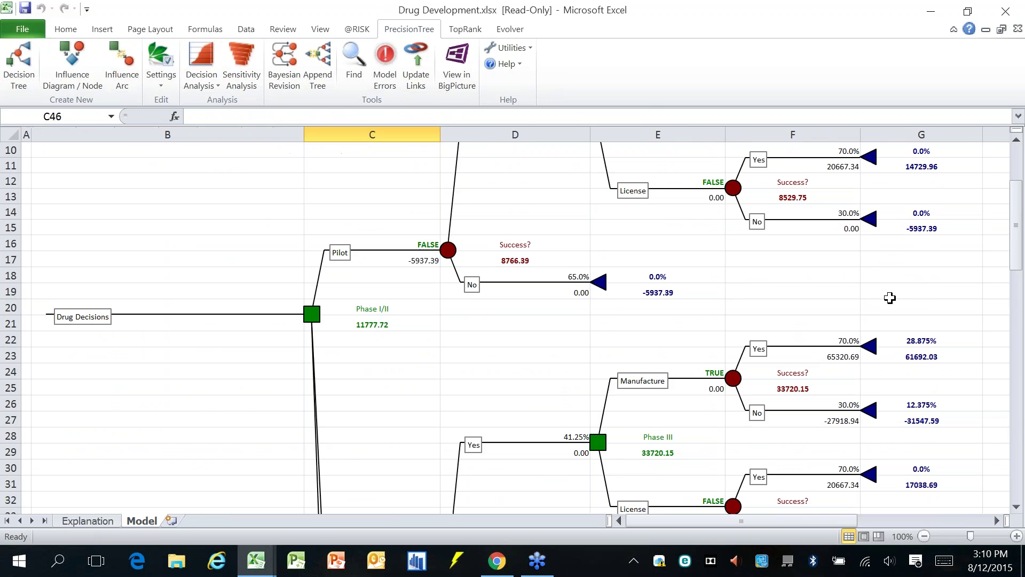
pyautogui.scroll(3, 893, 293)
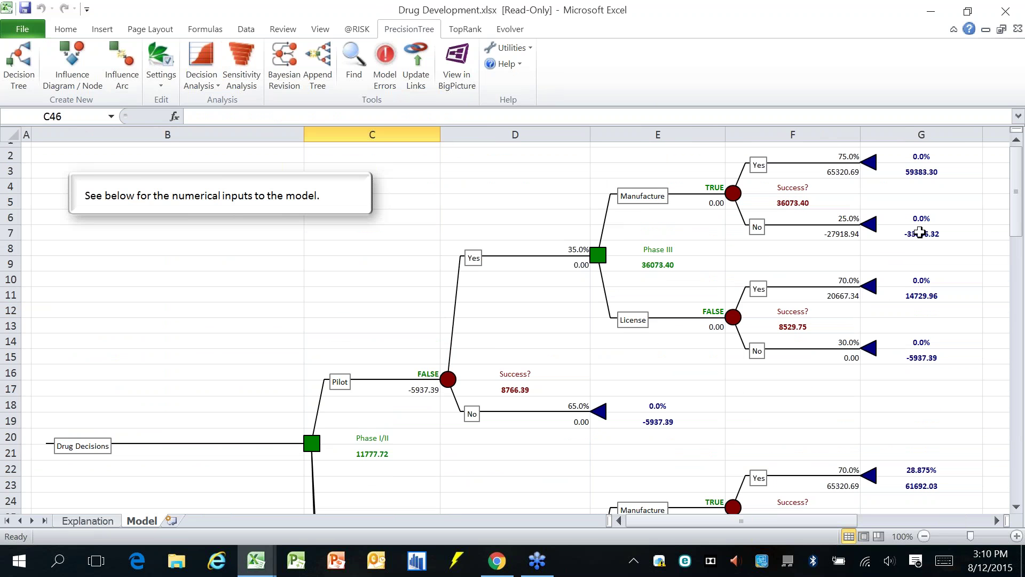
pyautogui.click(919, 233)
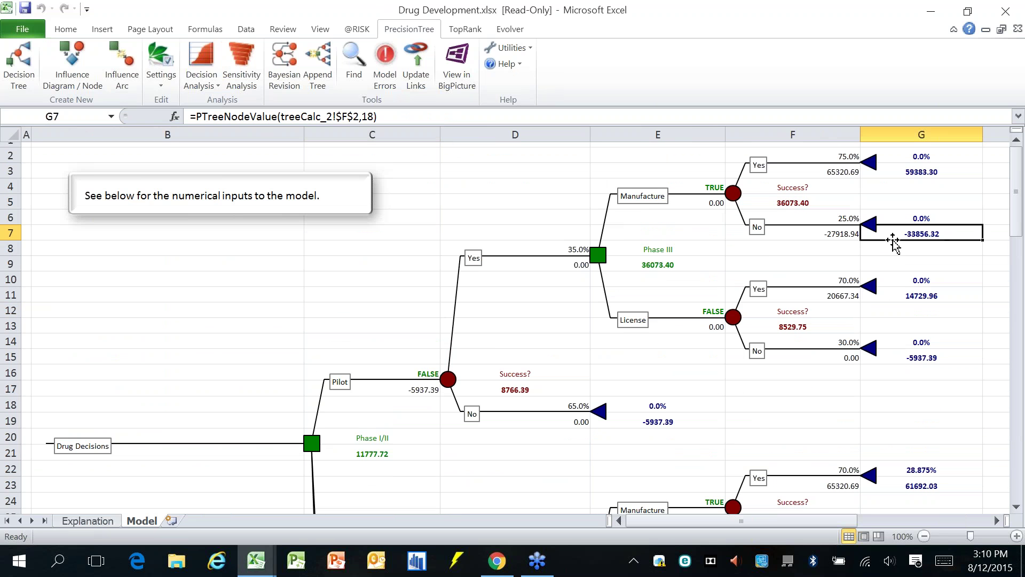
pyautogui.scroll(-1, 920, 242)
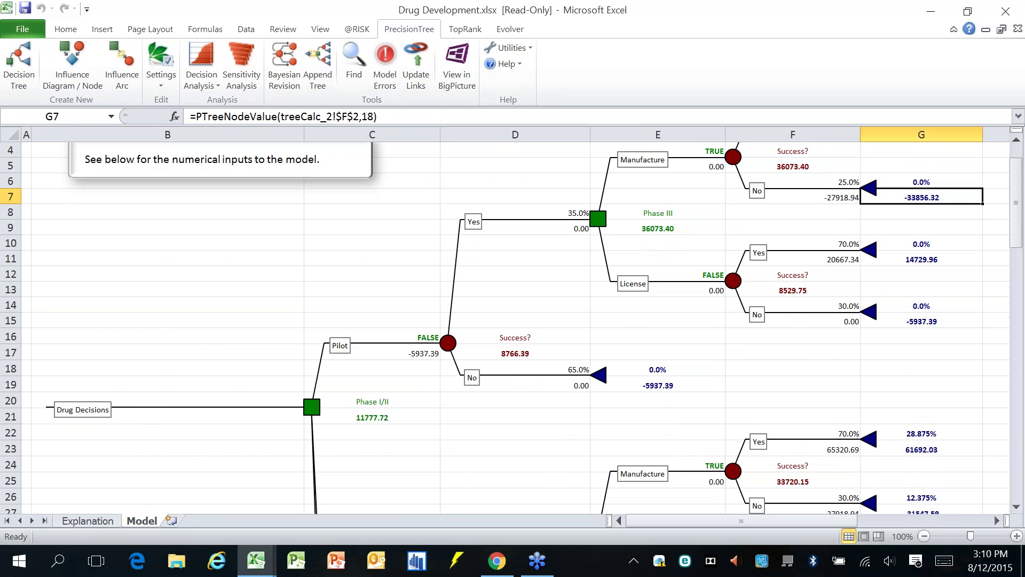
pyautogui.scroll(1, 717, 275)
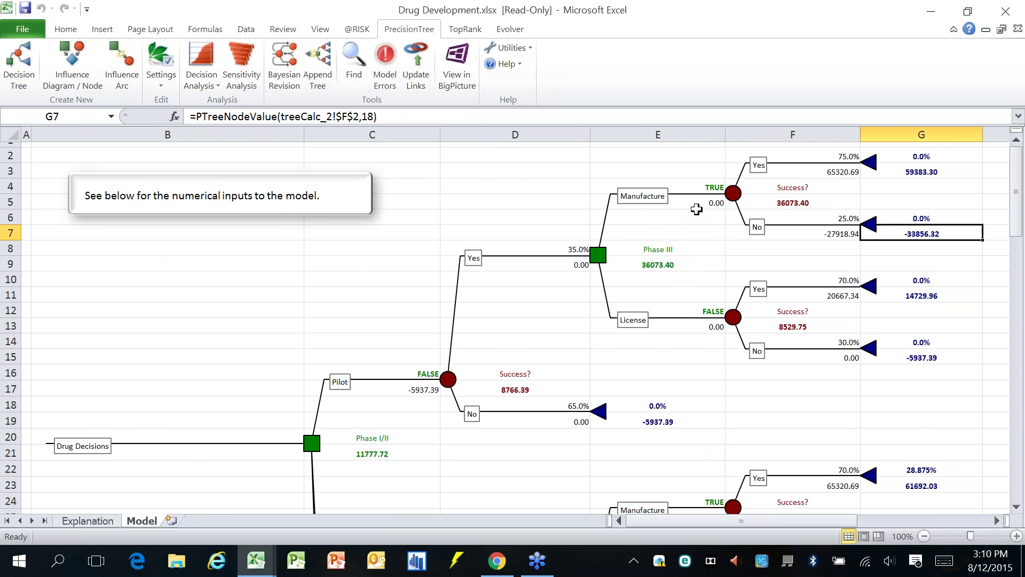
pyautogui.click(669, 323)
pyautogui.moveTo(656, 401)
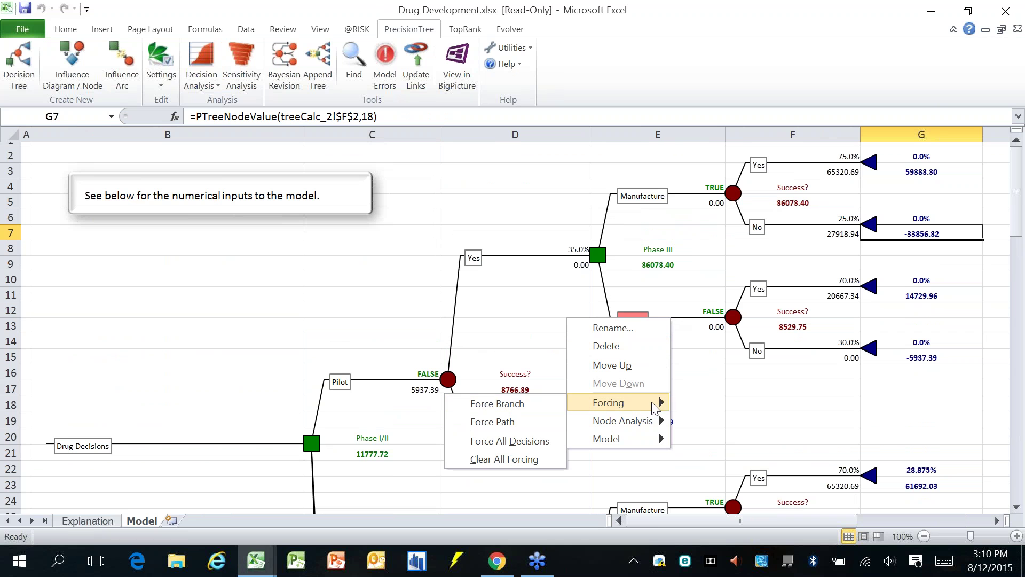
pyautogui.click(499, 404)
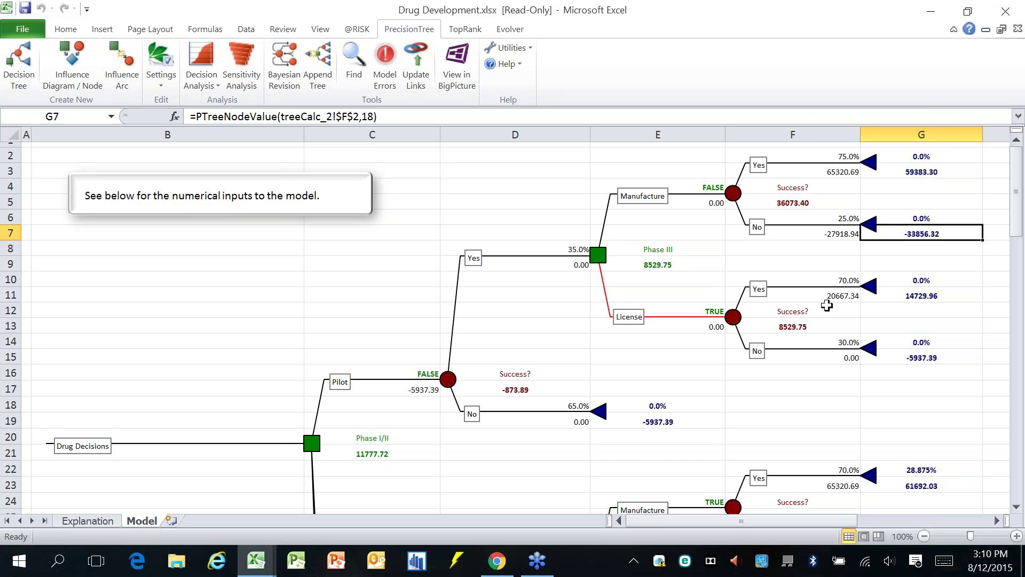
# Step: Force the License branch of the Phase III decision that follows a successful Contract
pyautogui.scroll(-6, 664, 334)
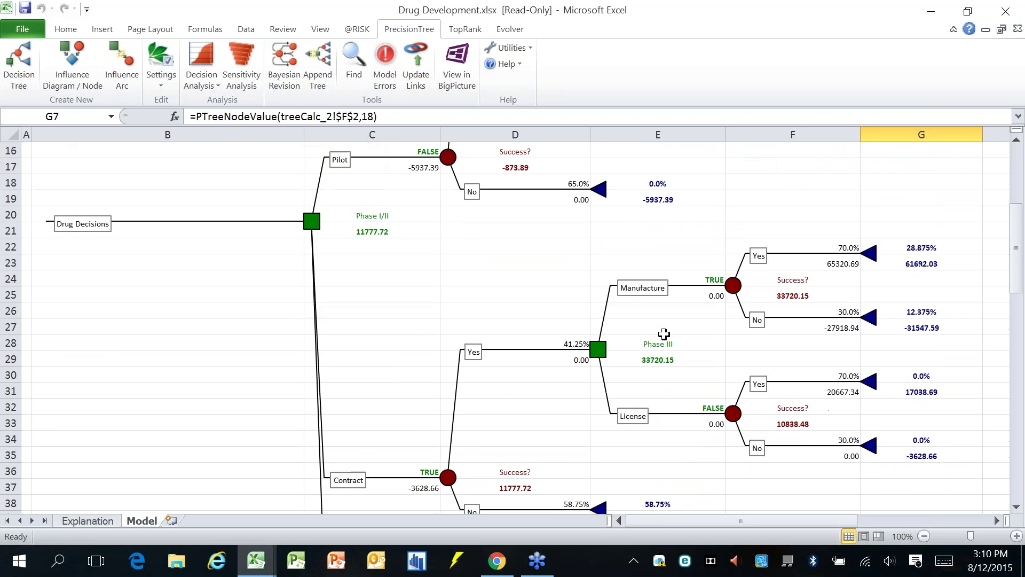
pyautogui.rightClick(675, 367)
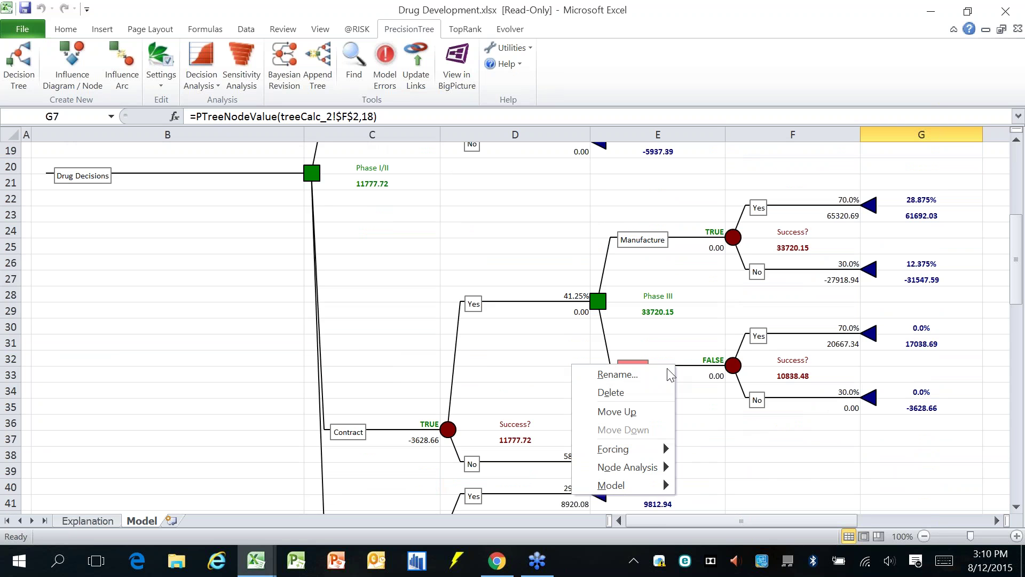
pyautogui.moveTo(649, 454)
pyautogui.click(555, 453)
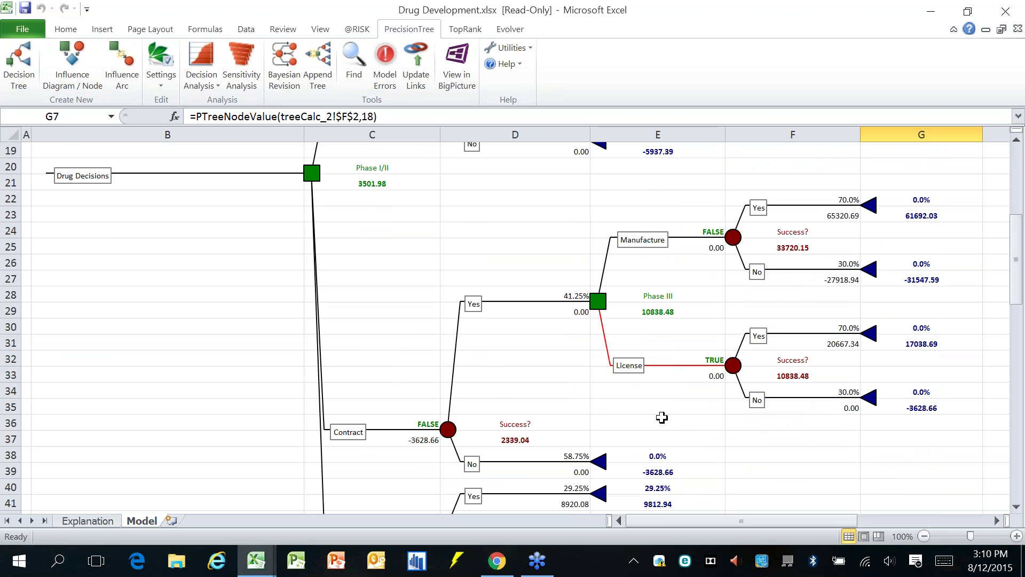
pyautogui.click(666, 412)
# Step: Generate a Risk Profile for all branches of the starting node, with only the Probability Chart in a new workbook
pyautogui.scroll(1, 649, 377)
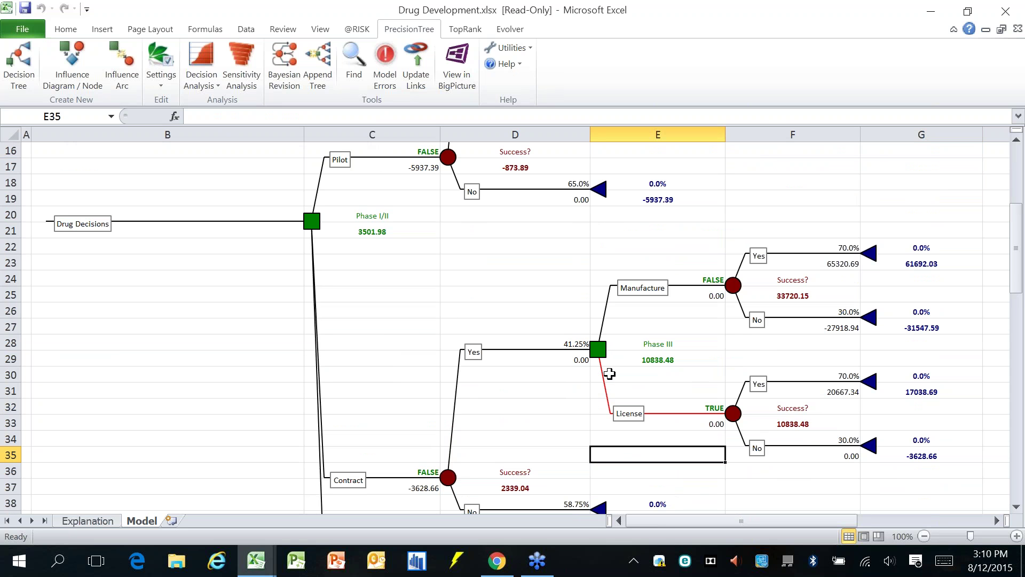
pyautogui.scroll(-2, 462, 397)
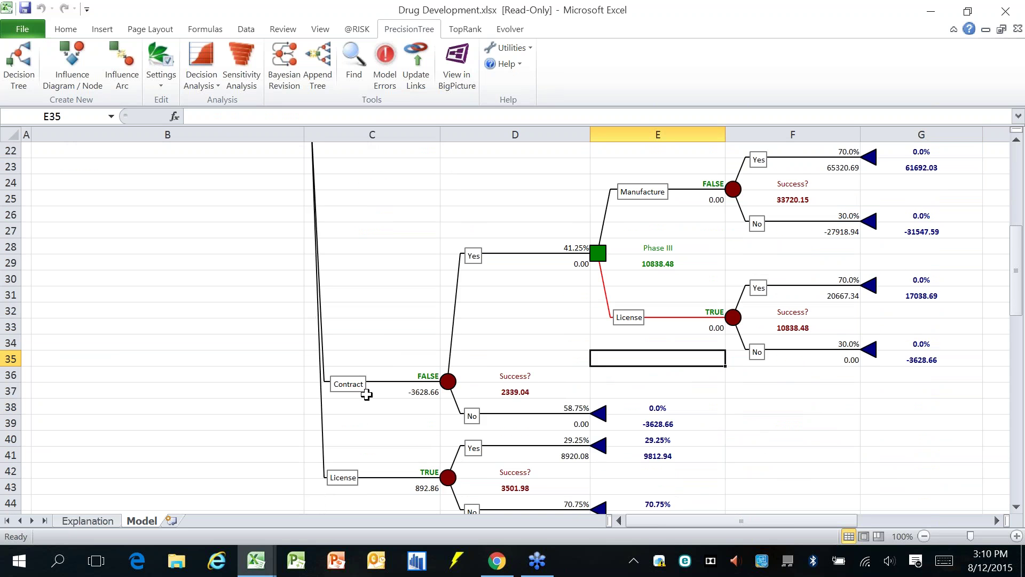
pyautogui.scroll(4, 387, 400)
pyautogui.scroll(-4, 406, 348)
pyautogui.scroll(3, 480, 321)
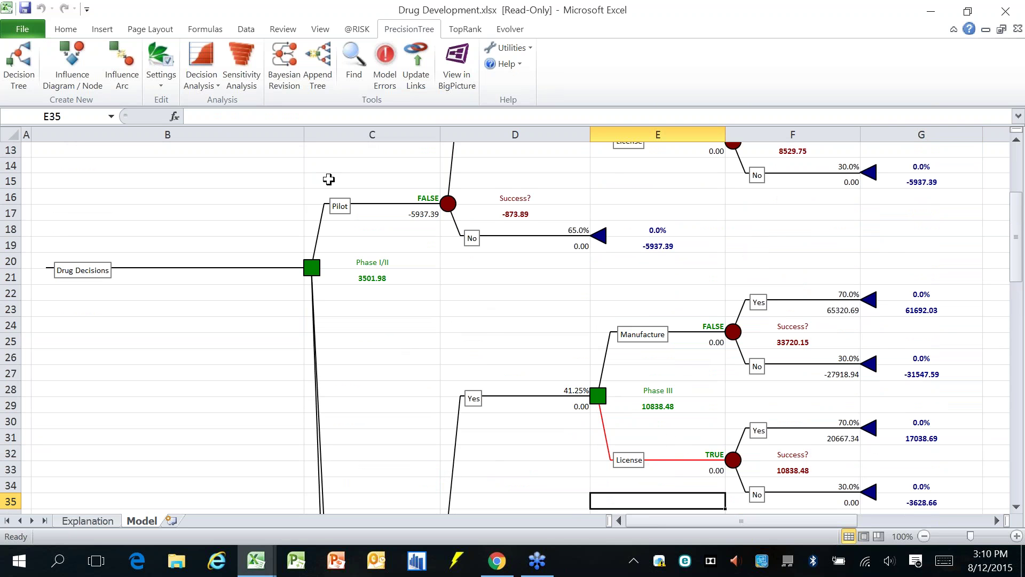
pyautogui.click(201, 80)
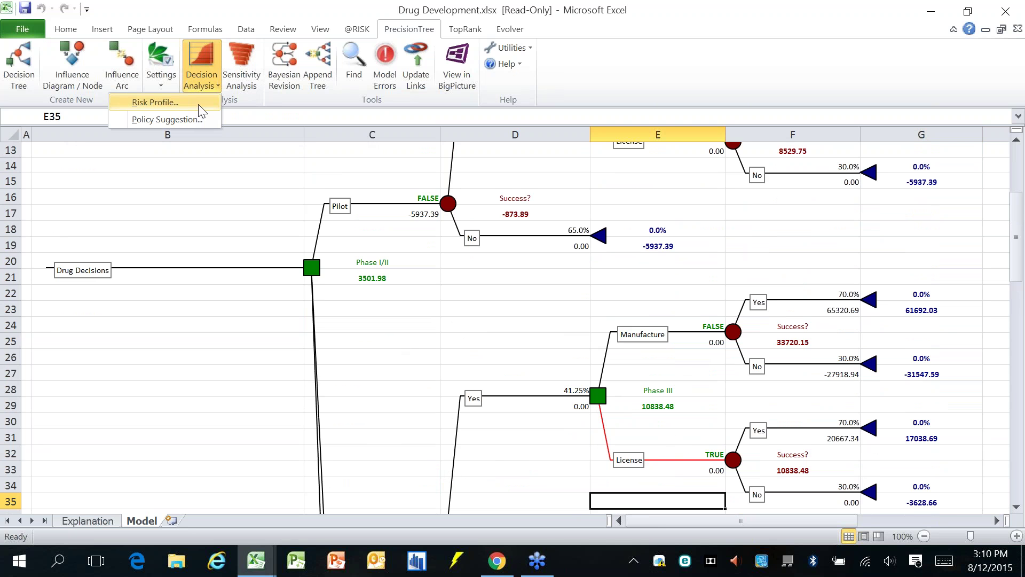
pyautogui.click(200, 101)
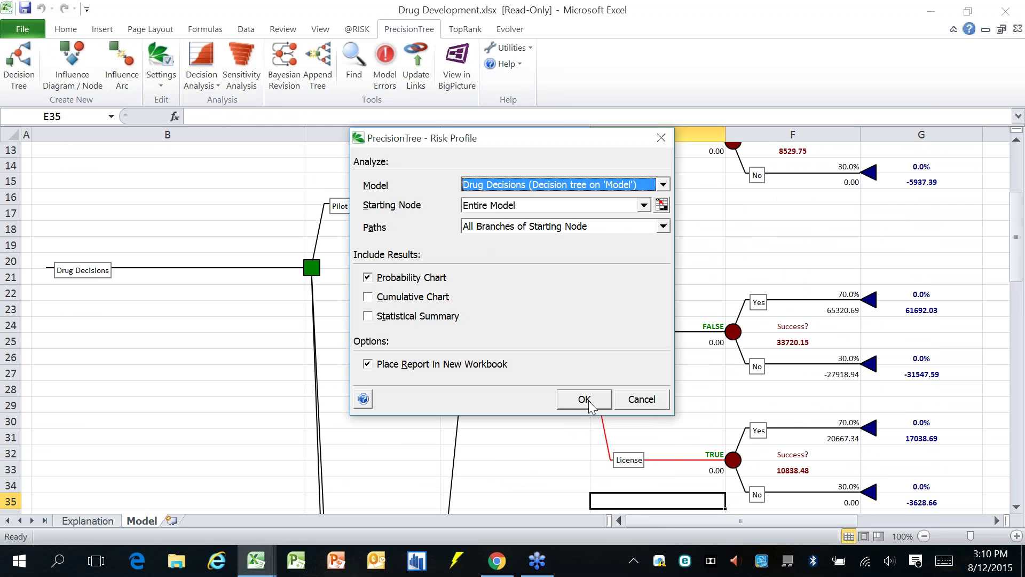
pyautogui.click(584, 399)
pyautogui.click(580, 346)
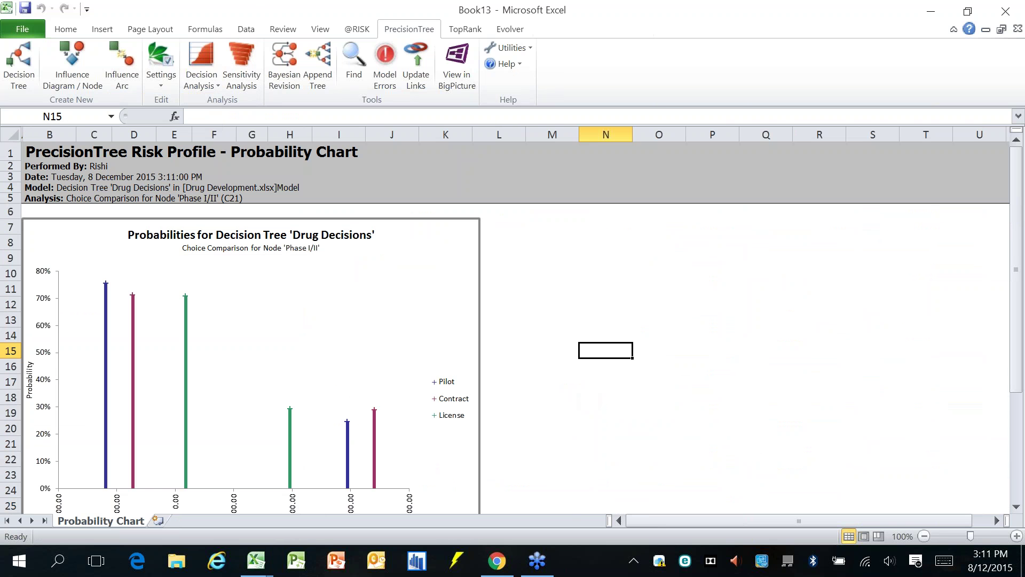
# Step: Examine the probability bars with Contract highlighted in the chart's legend, and close the risk profile report without saving
pyautogui.scroll(-1, 542, 332)
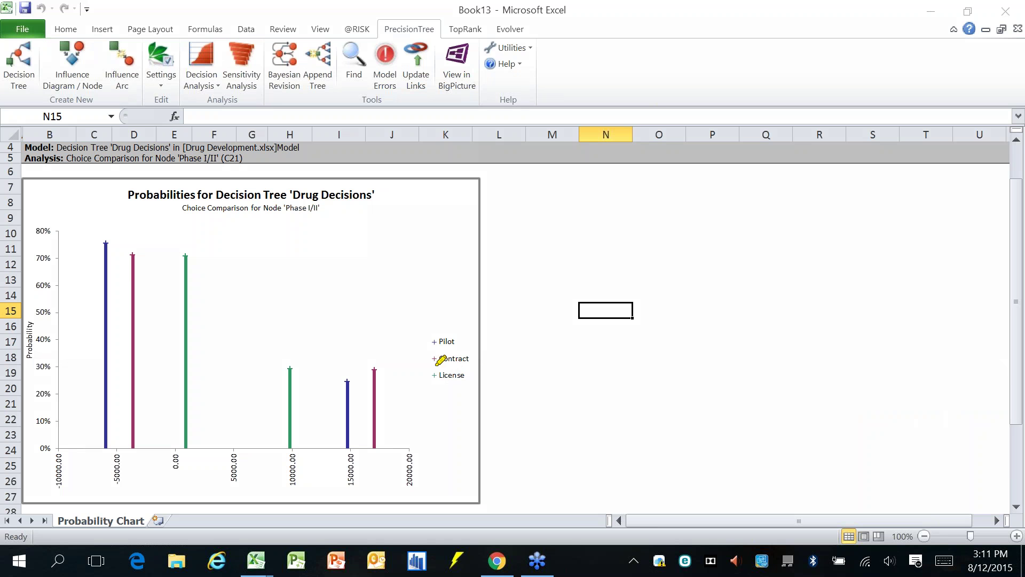
pyautogui.moveTo(425, 358); pyautogui.dragTo(477, 353)
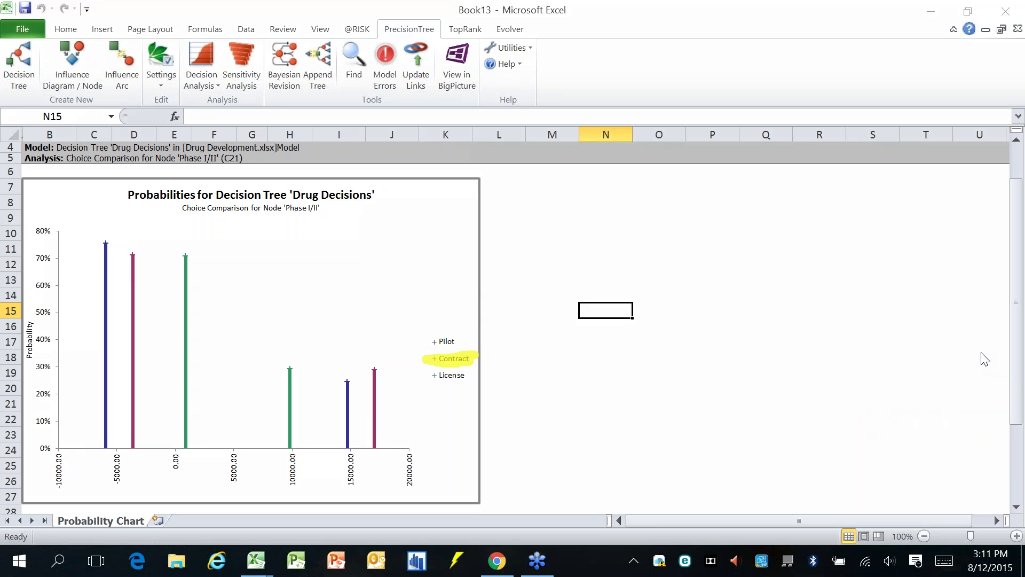
pyautogui.press('Escape')
pyautogui.click(761, 370)
pyautogui.hotkey('ctrl', 'w')
pyautogui.click(523, 298)
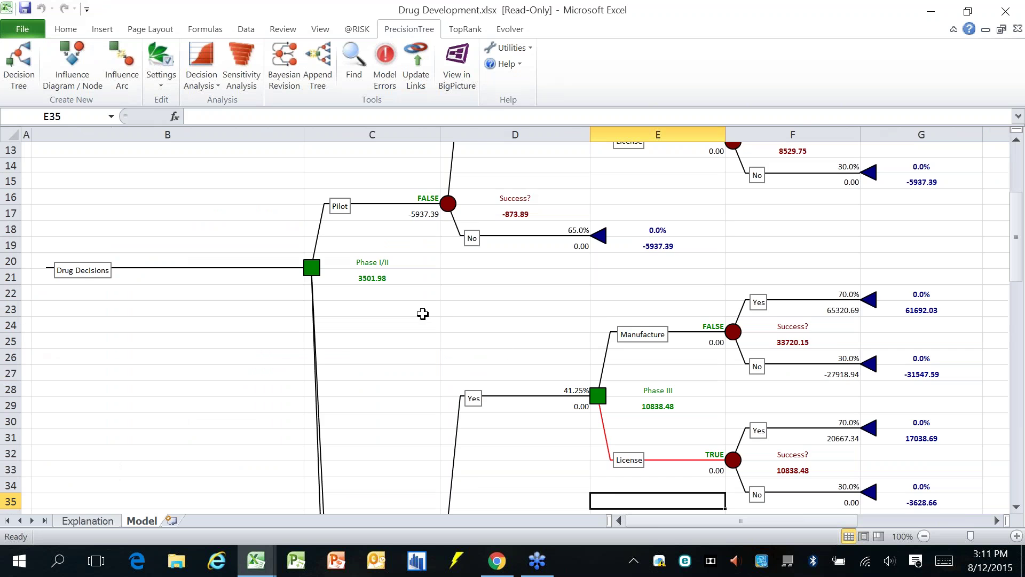
# Step: Force the Contract branch of the Phase I/II decision
pyautogui.scroll(-6, 468, 314)
pyautogui.scroll(1, 406, 296)
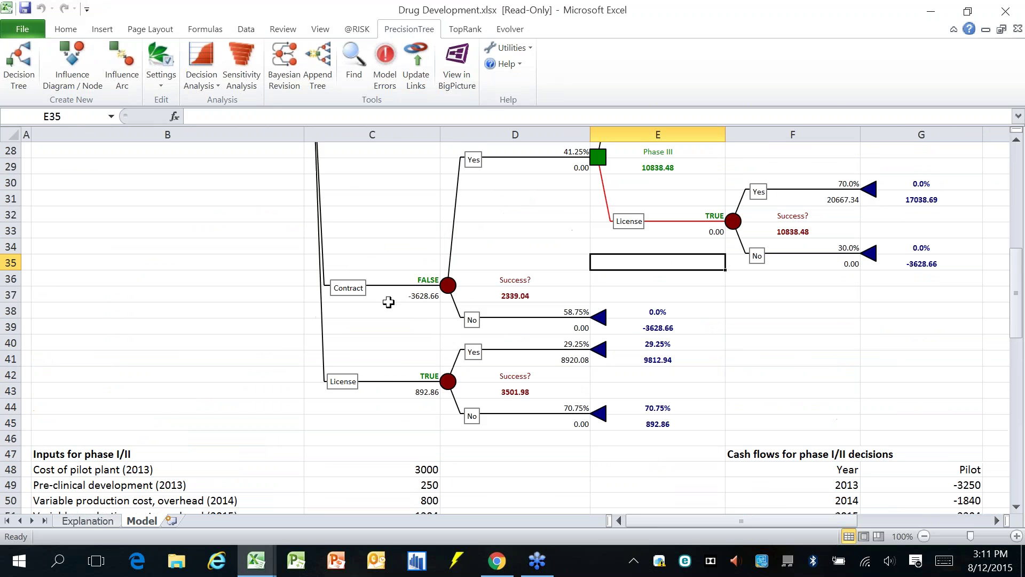
pyautogui.click(348, 287)
pyautogui.moveTo(374, 372)
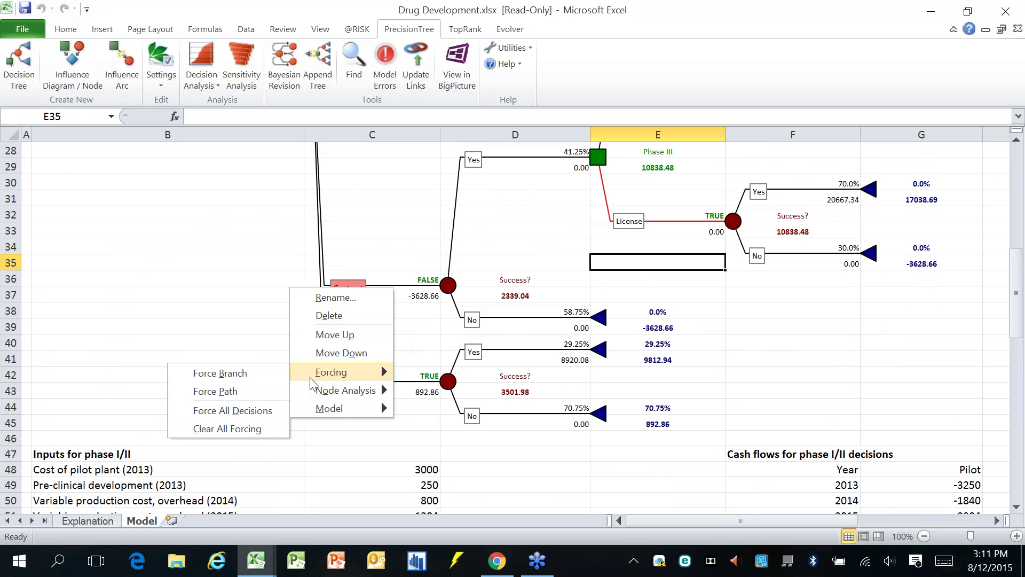
pyautogui.click(276, 382)
pyautogui.scroll(3, 342, 197)
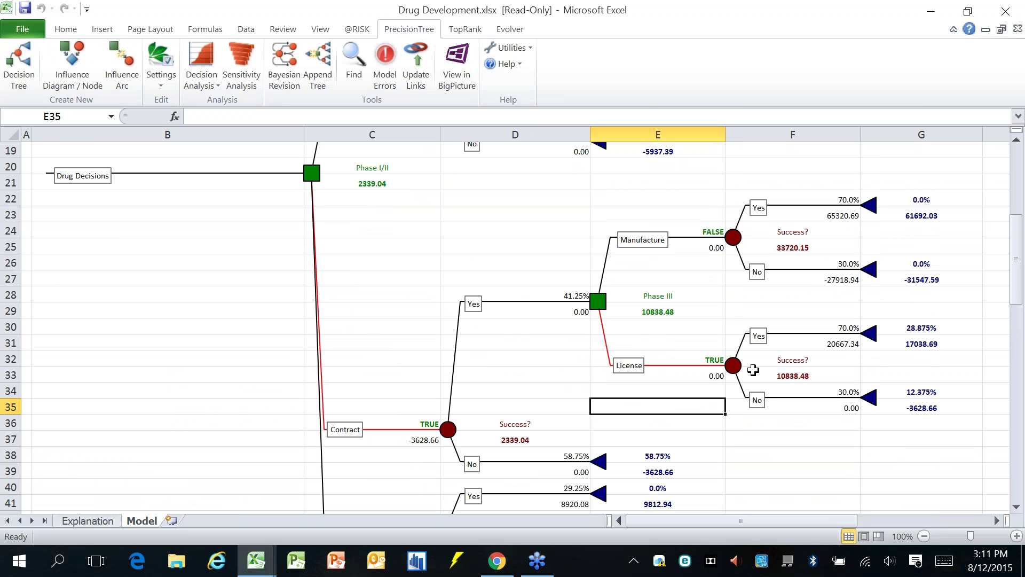
# Step: Generate a Policy Suggestion for the entire model with only the Optimal Decision Tree in a new workbook, and close the report without saving
pyautogui.click(201, 80)
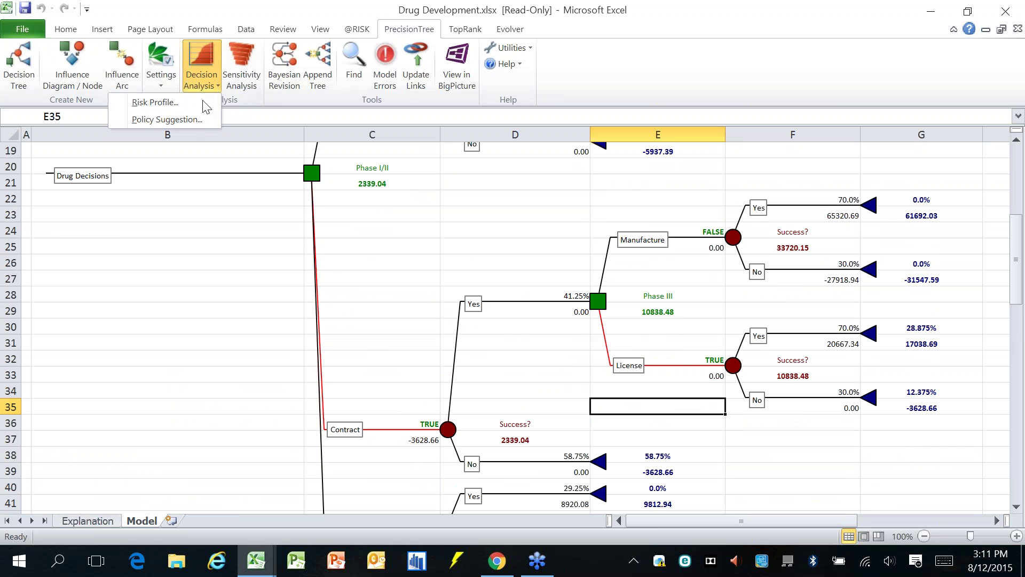
pyautogui.click(201, 118)
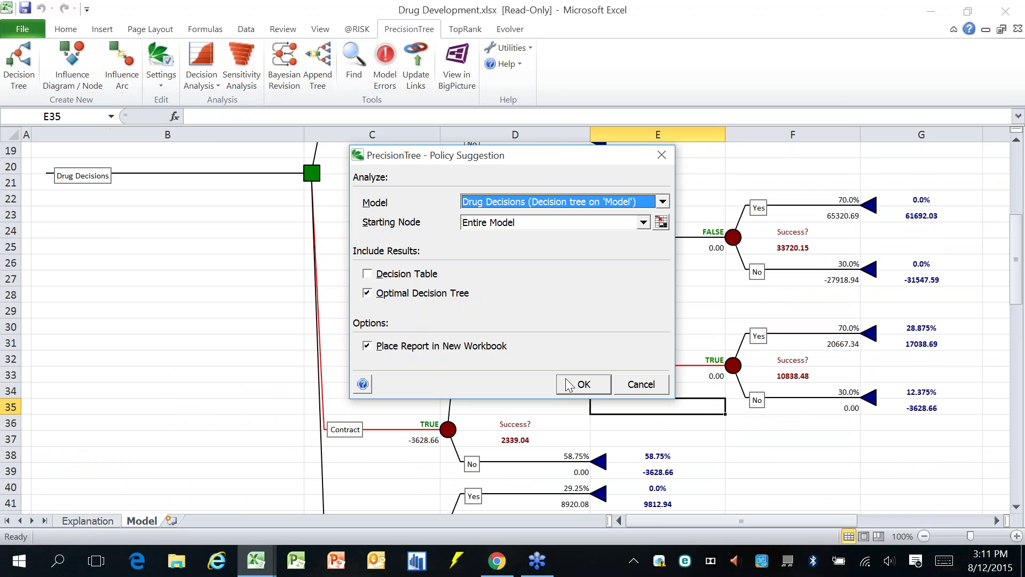
pyautogui.click(587, 385)
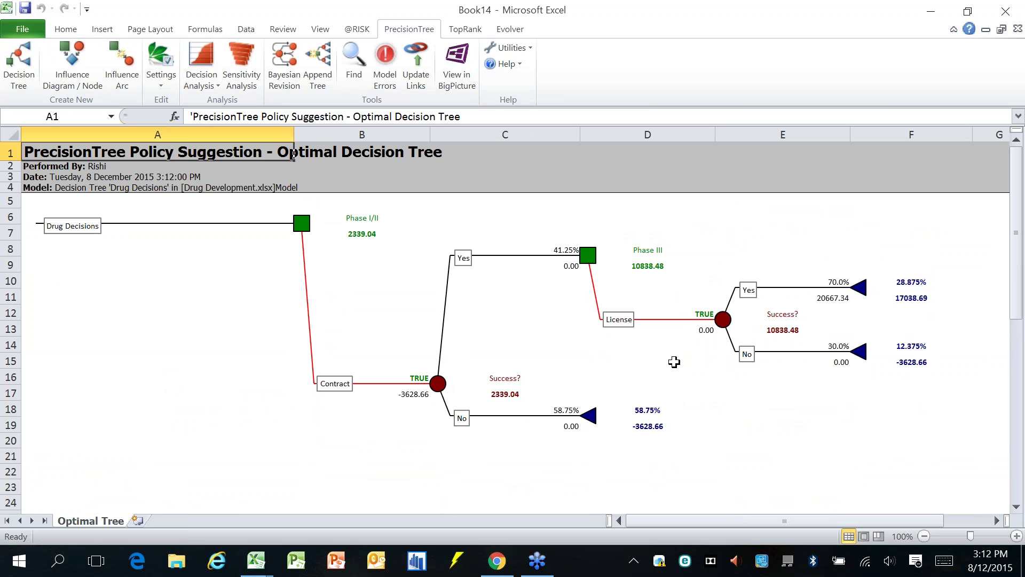
pyautogui.hotkey('ctrl', 'w')
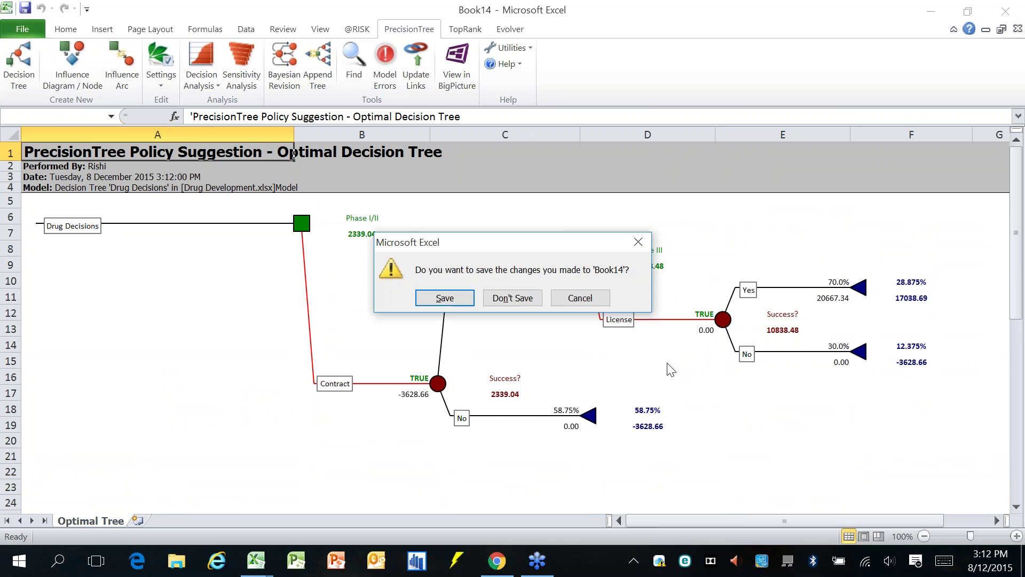
pyautogui.click(521, 303)
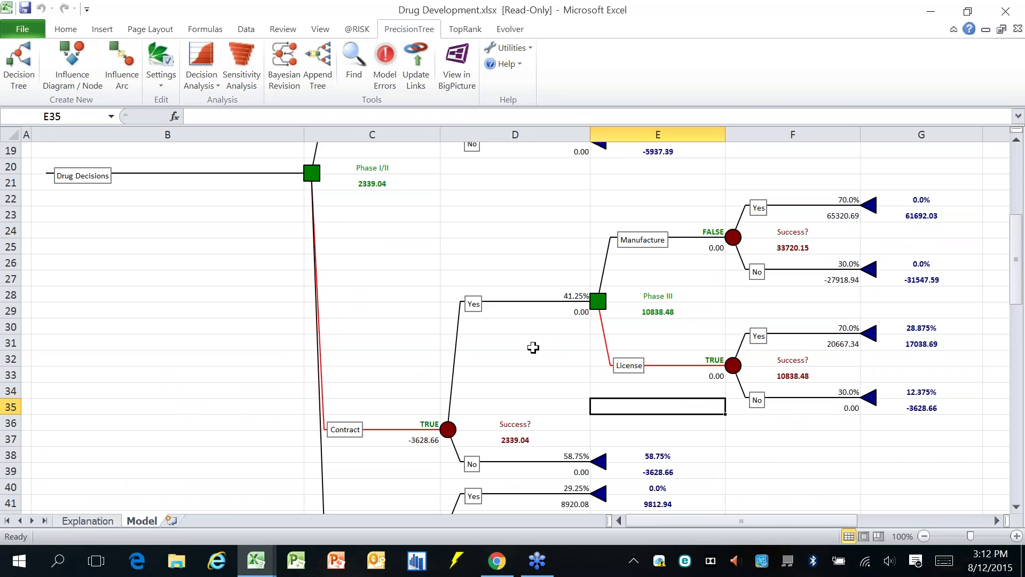
# Step: Clear all forcing from the Drug Decisions tree
pyautogui.click(287, 176)
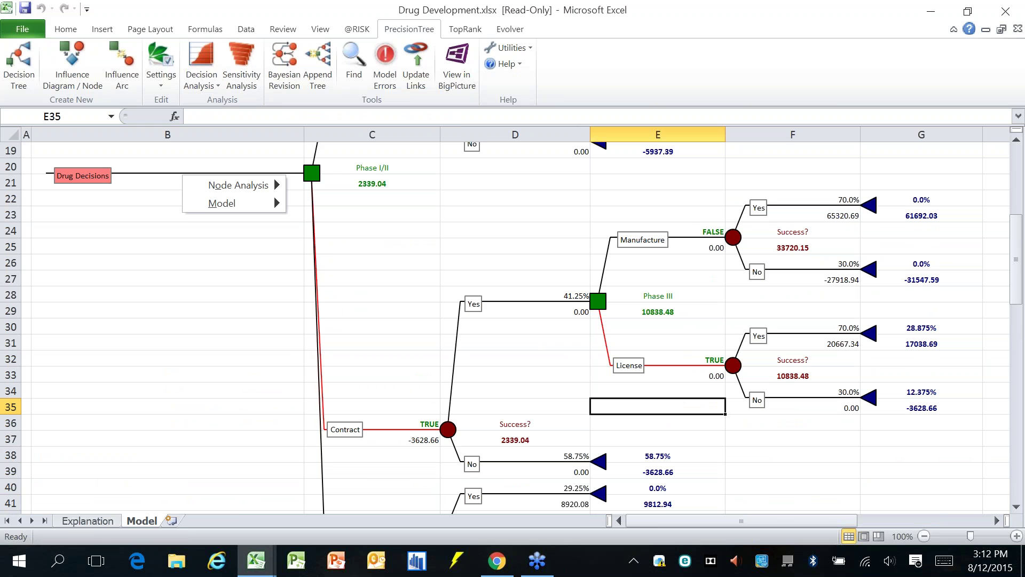
pyautogui.click(314, 244)
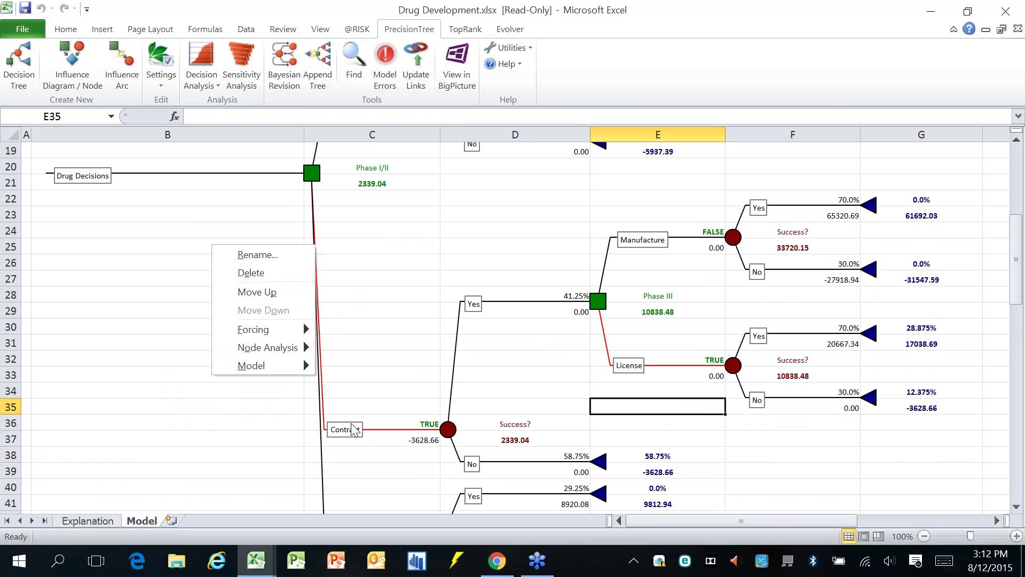
pyautogui.click(390, 433)
pyautogui.click(387, 429)
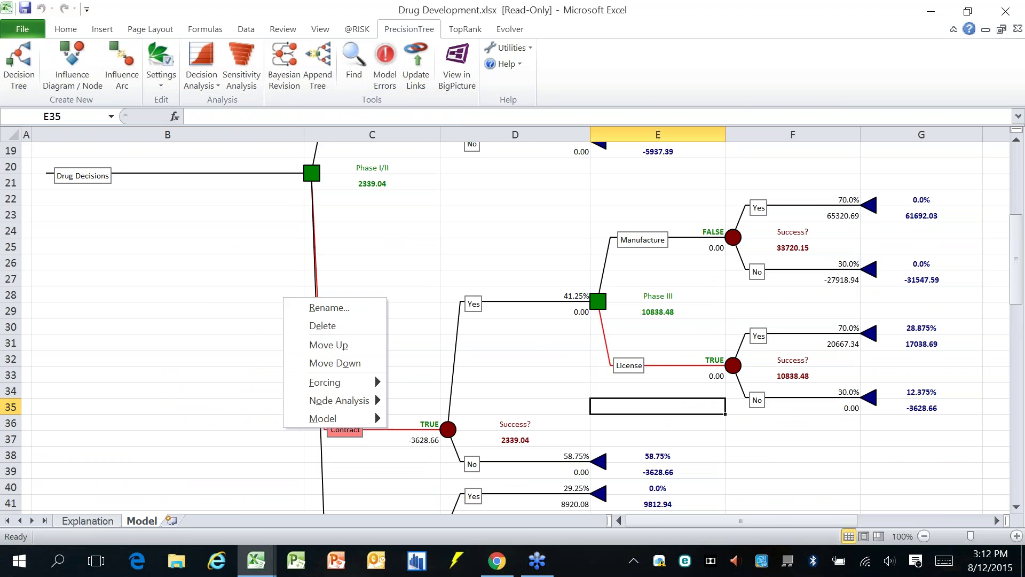
pyautogui.moveTo(342, 382)
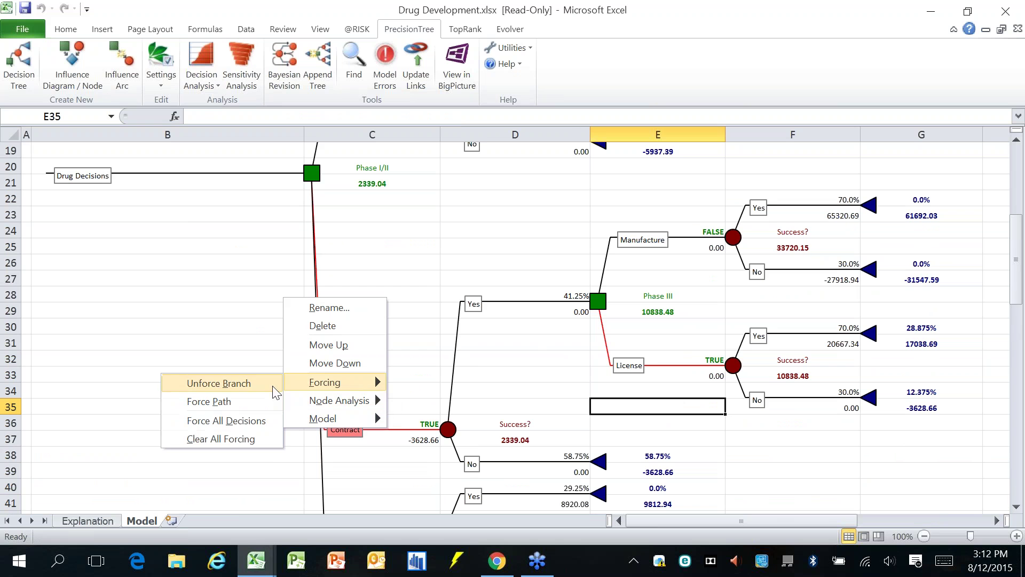
pyautogui.click(255, 439)
pyautogui.click(583, 336)
pyautogui.click(526, 367)
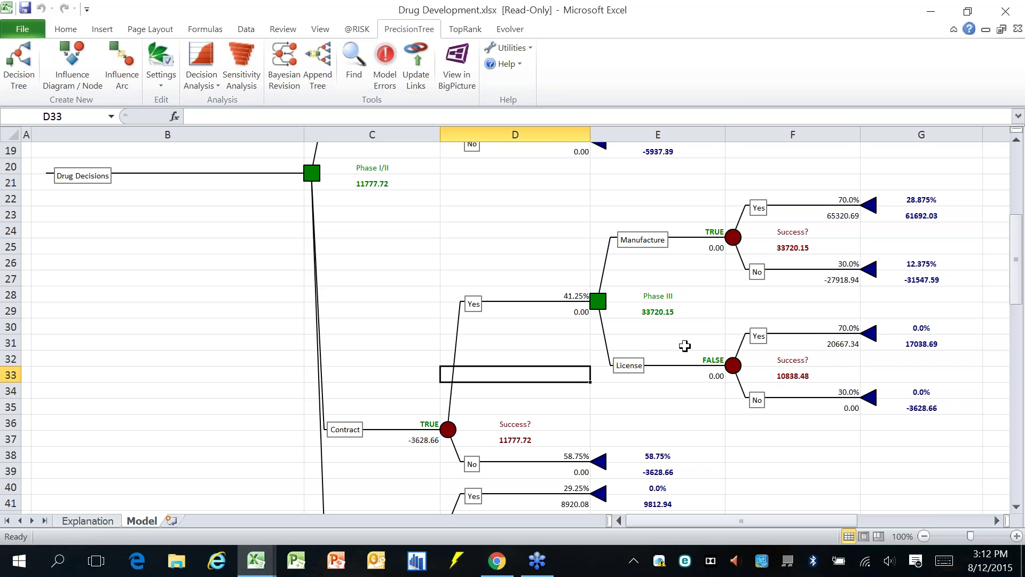
# Step: Compare the expected values of the Phase I/II License and Contract chance nodes
pyautogui.scroll(-3, 505, 418)
pyautogui.click(507, 386)
pyautogui.click(547, 292)
pyautogui.scroll(2, 758, 325)
pyautogui.scroll(1, 758, 325)
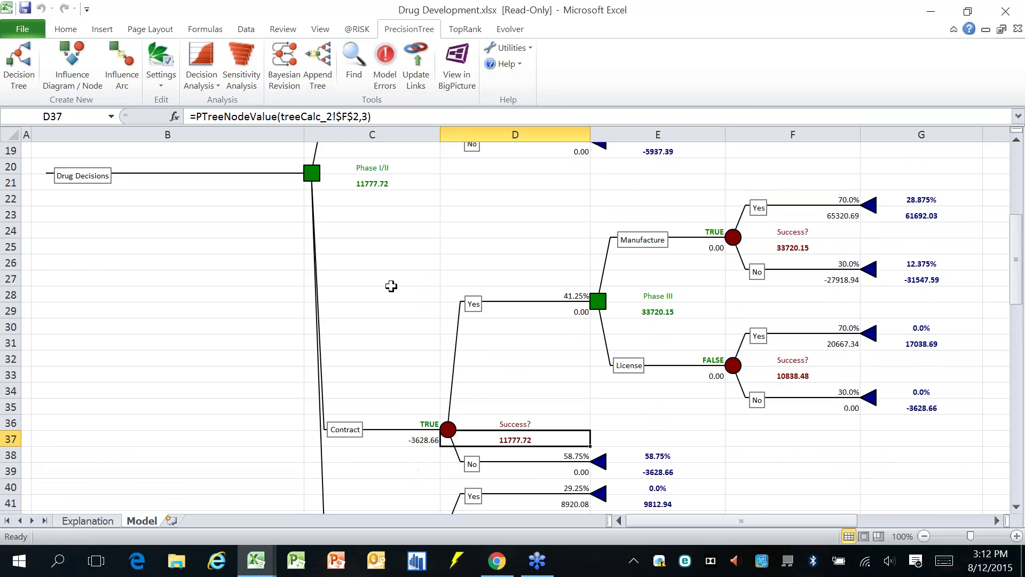
pyautogui.scroll(2, 418, 283)
pyautogui.scroll(-1, 431, 359)
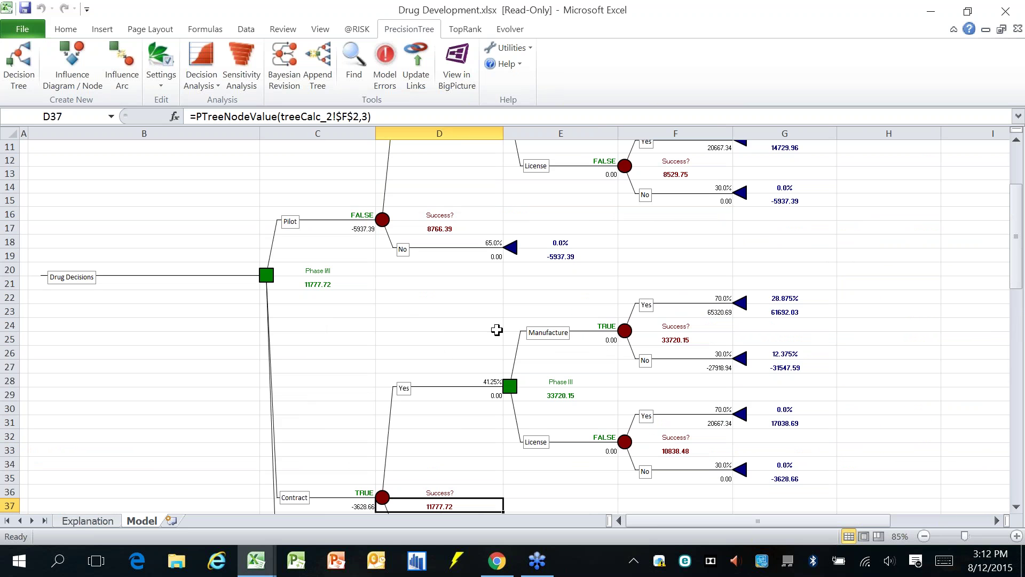
# Step: Turn on the use of a utility function in the Drug Decisions model settings
pyautogui.click(156, 85)
pyautogui.click(151, 101)
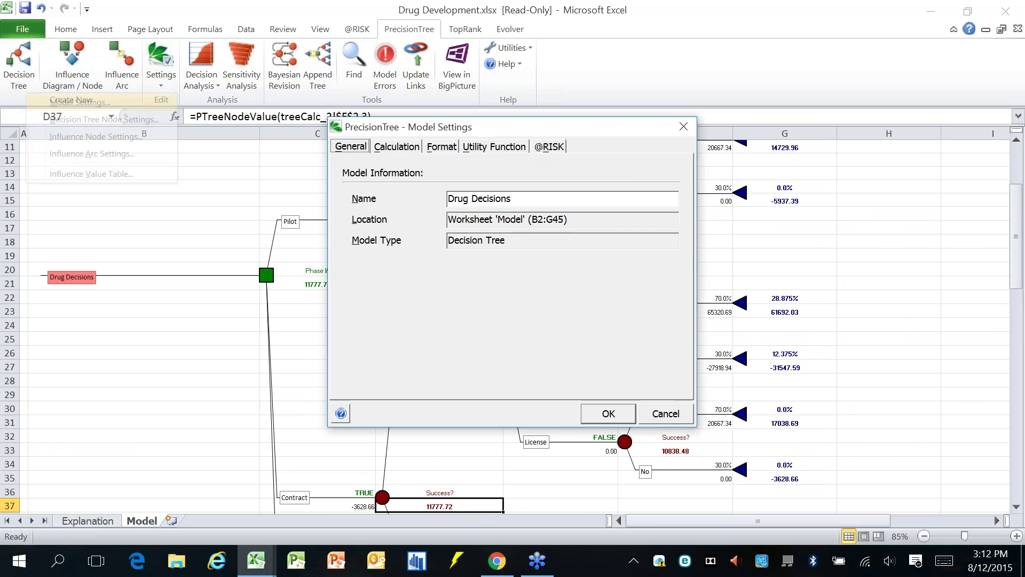
pyautogui.moveTo(486, 127); pyautogui.dragTo(489, 196)
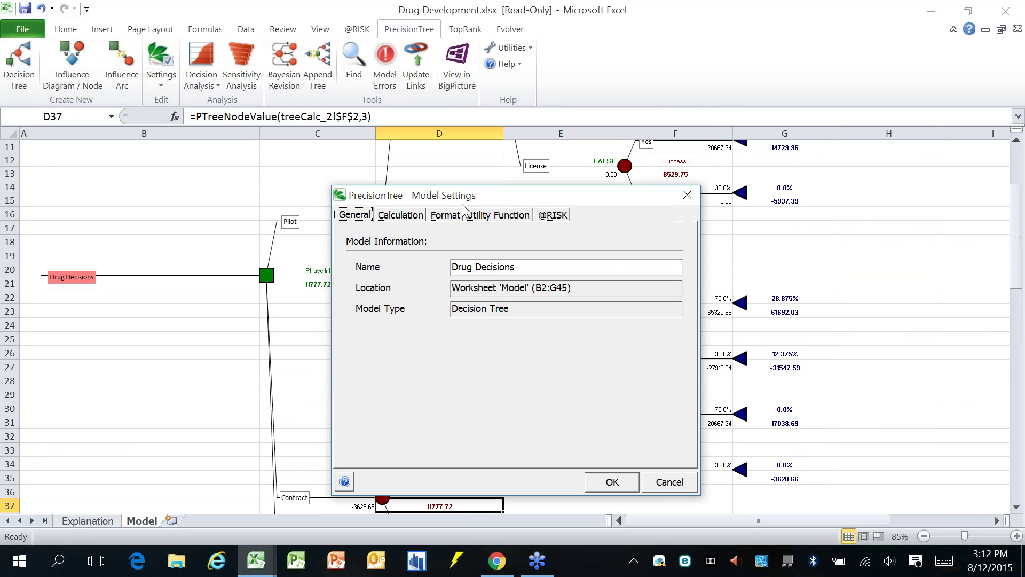
pyautogui.click(506, 215)
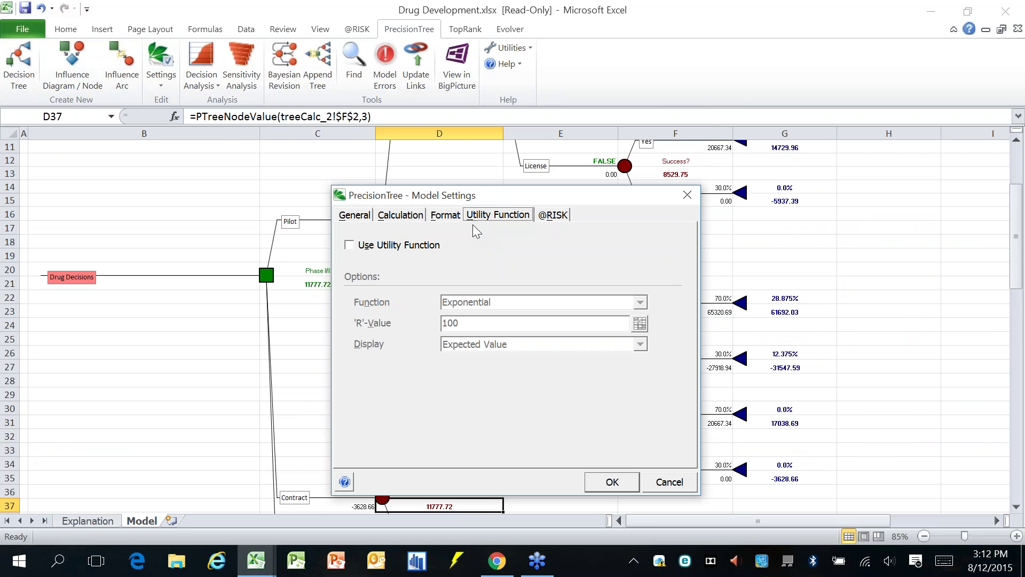
pyautogui.click(427, 246)
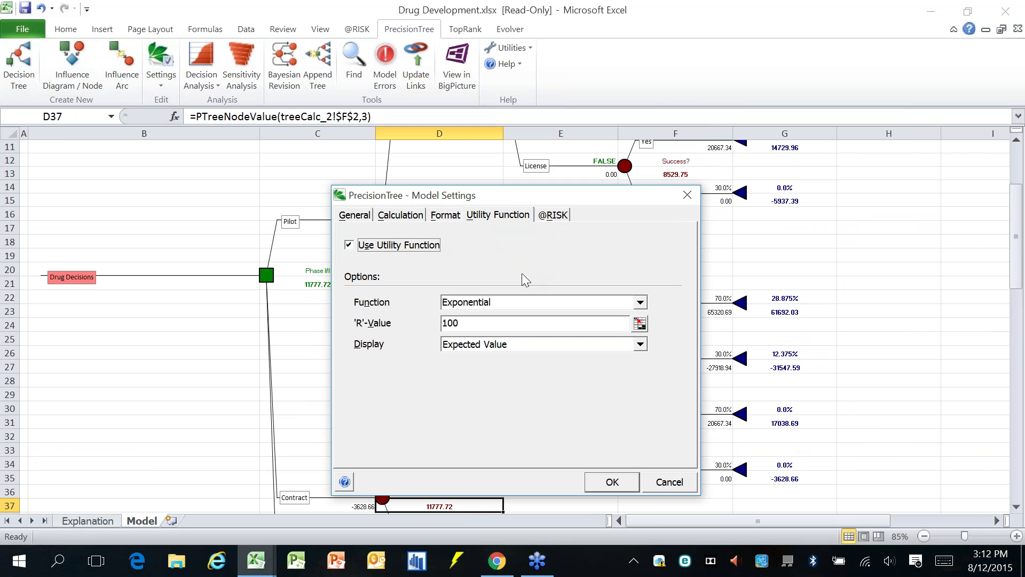
# Step: Consult the help topic on utility functions, and apply the Exponential function with an R value of 100 and Expected Value display
pyautogui.click(345, 481)
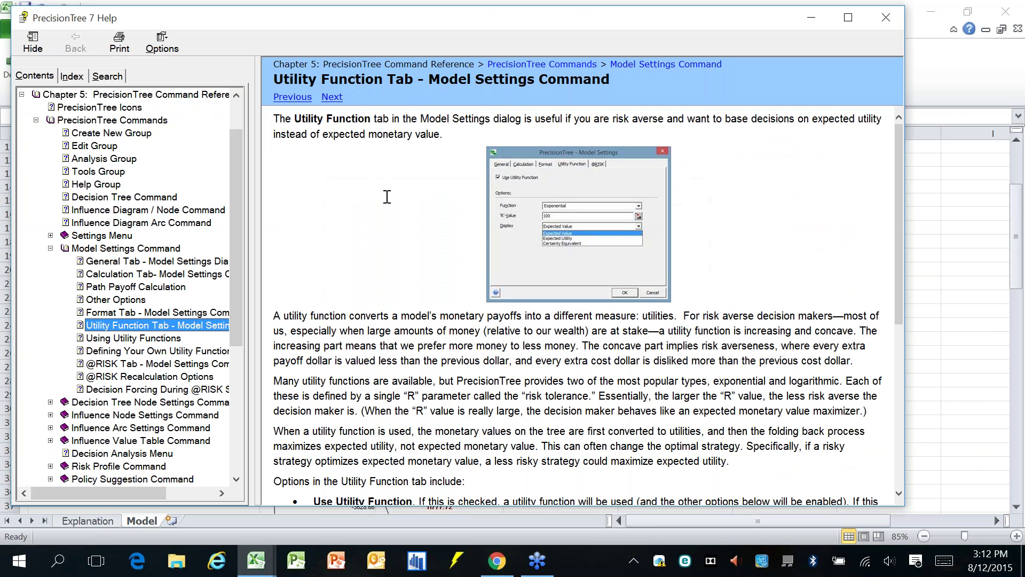
pyautogui.click(886, 18)
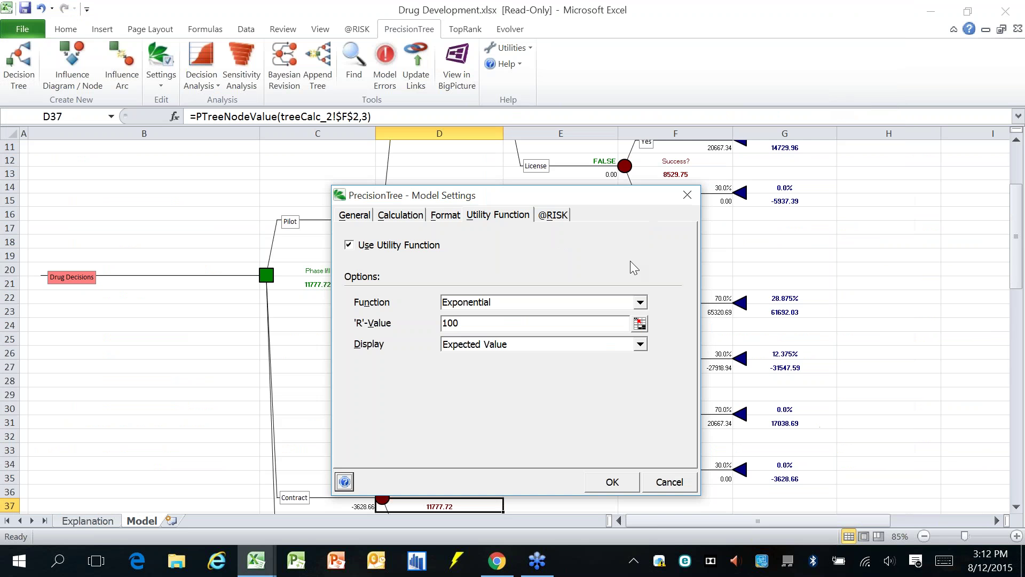
pyautogui.click(469, 324)
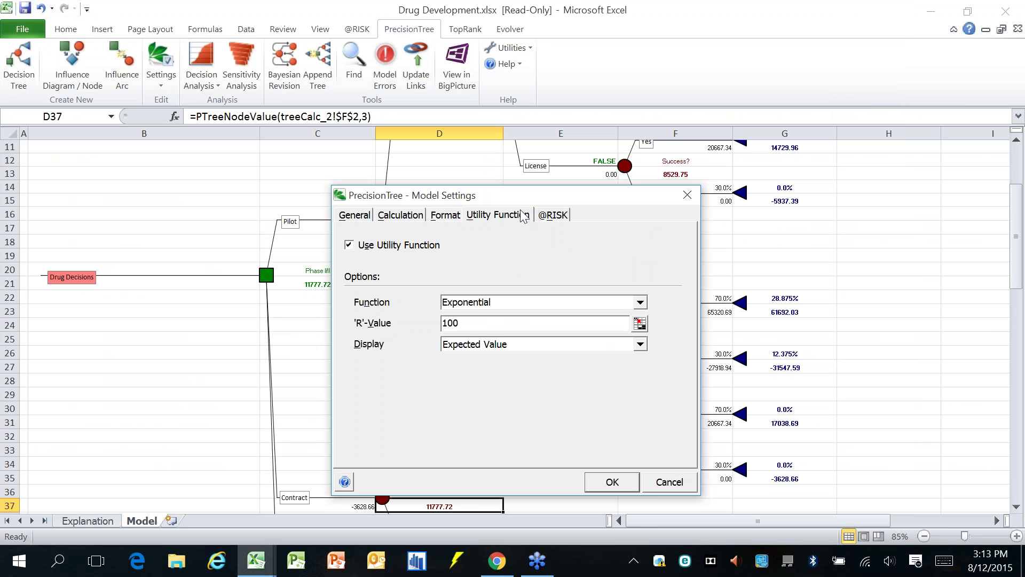
pyautogui.moveTo(524, 196); pyautogui.dragTo(621, 110)
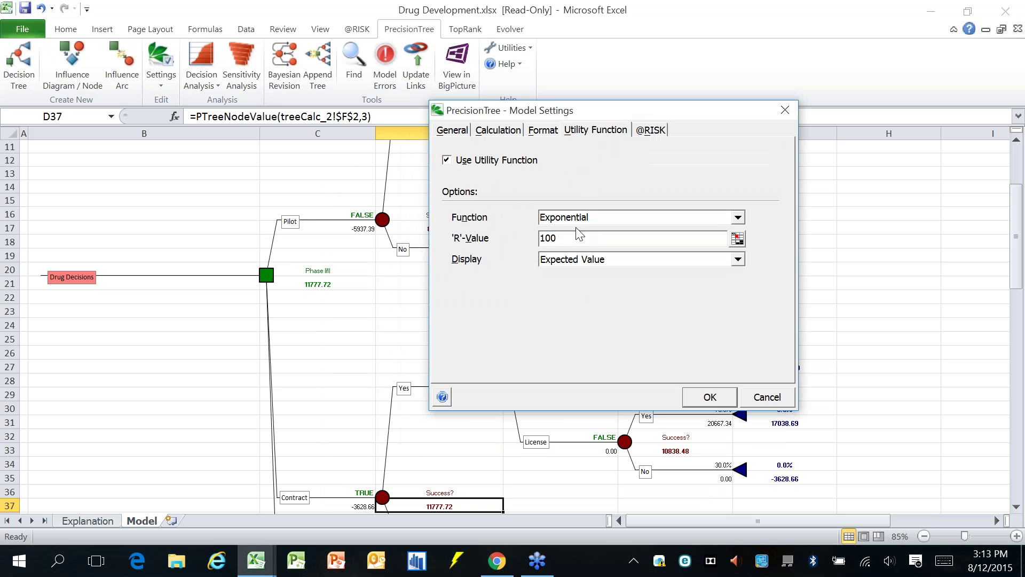
pyautogui.click(710, 397)
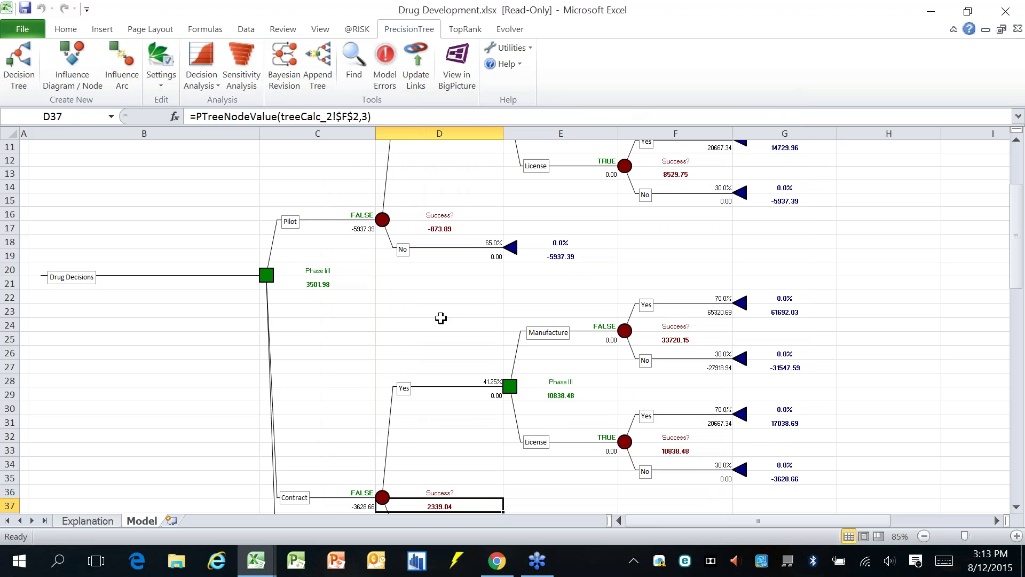
# Step: Inspect the Phase I/II License branch and the expected value of its chance node under the utility function
pyautogui.click(453, 325)
pyautogui.scroll(-5, 513, 325)
pyautogui.click(355, 340)
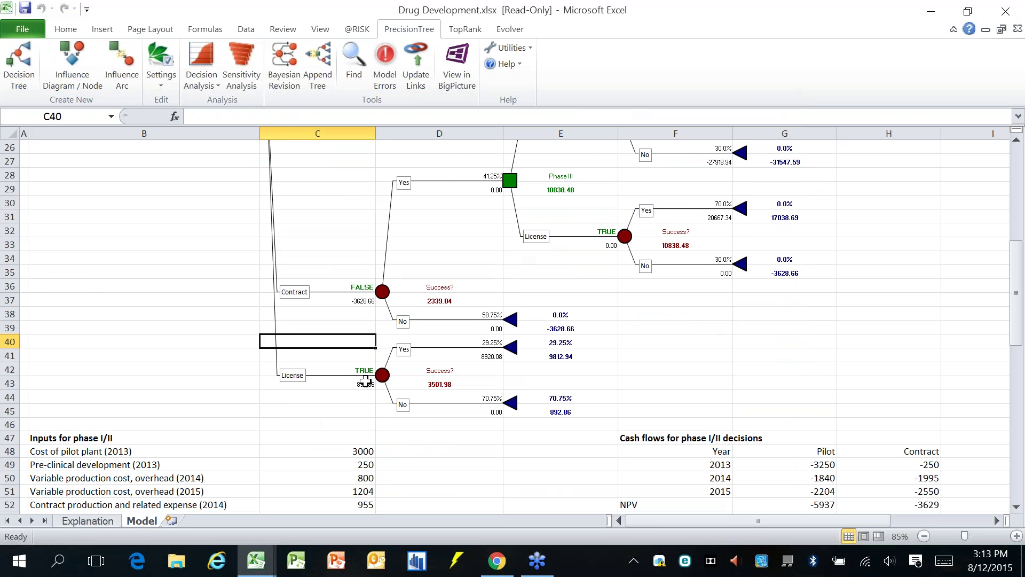
pyautogui.click(477, 383)
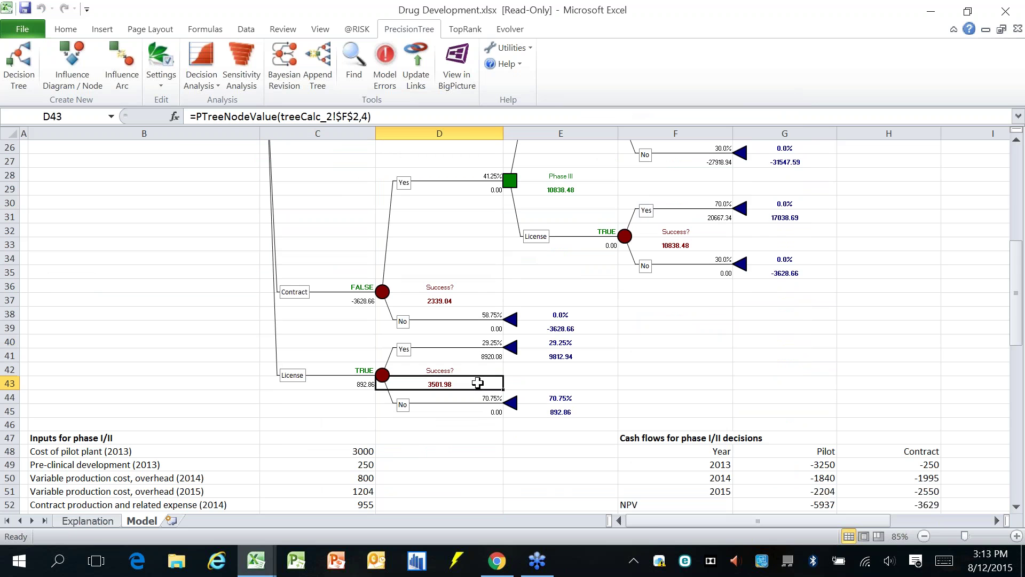
# Step: Set the model's utility function display to Certainty Equivalent
pyautogui.click(161, 69)
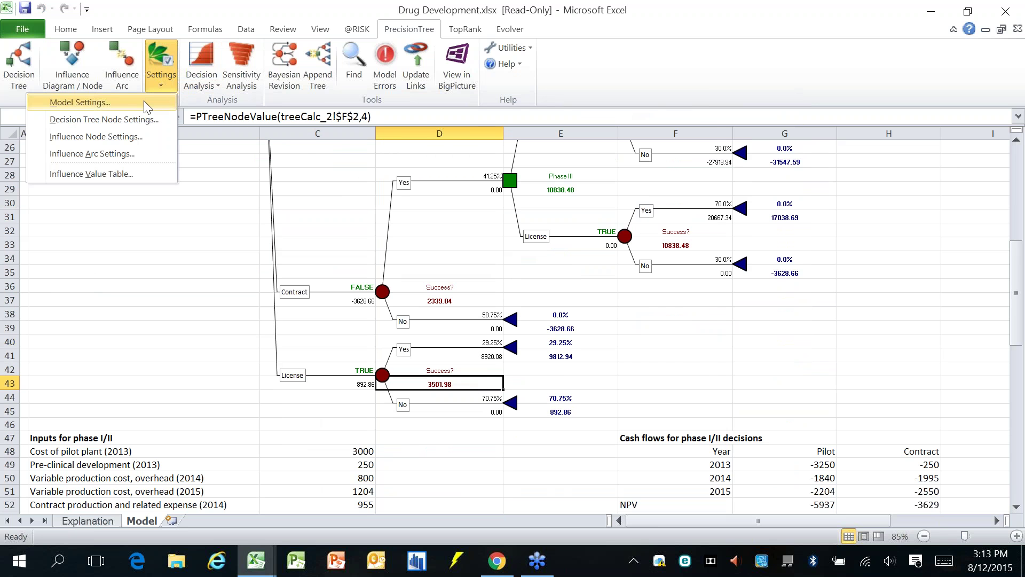
pyautogui.click(143, 100)
pyautogui.click(494, 147)
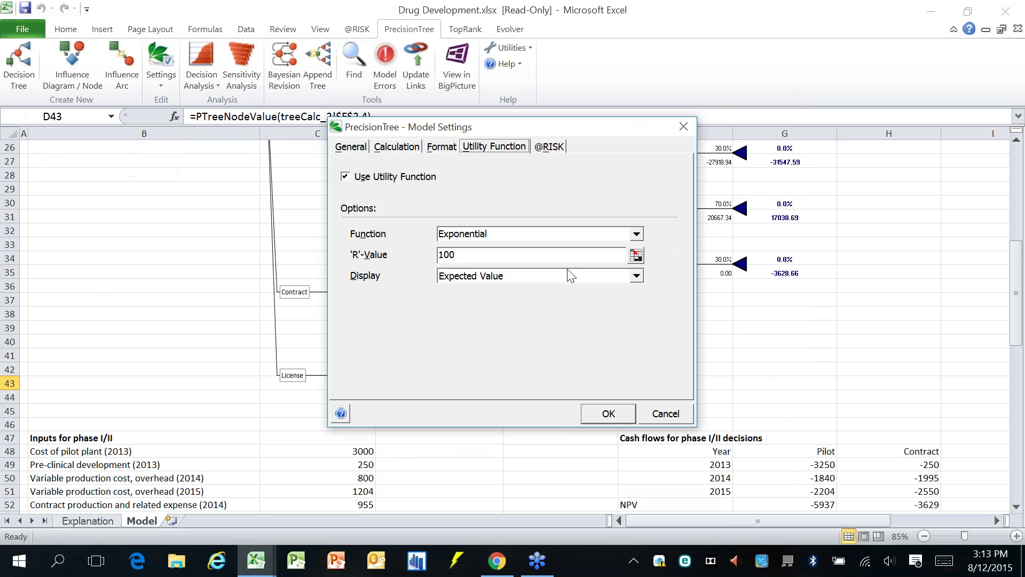
pyautogui.click(637, 275)
pyautogui.click(562, 312)
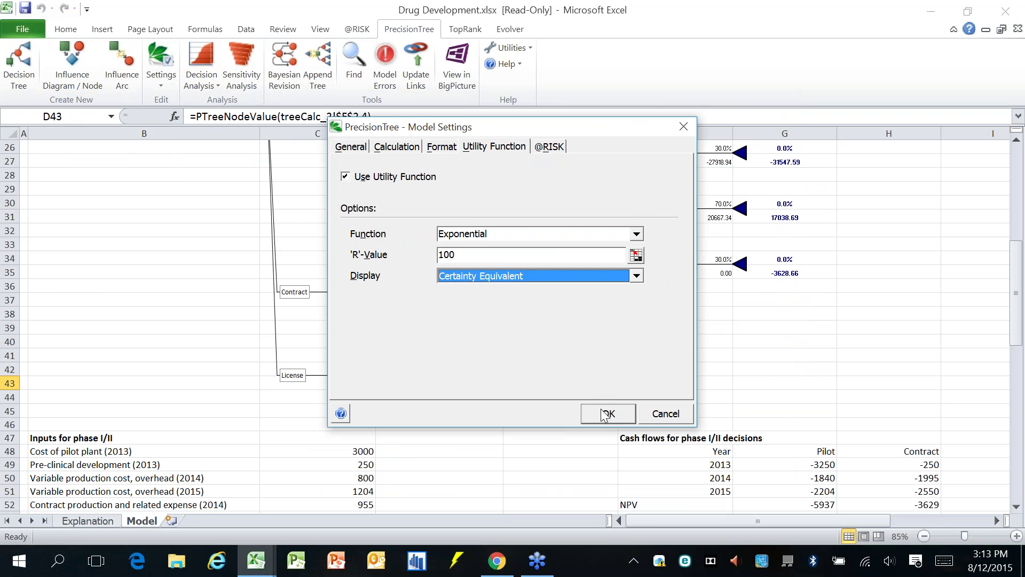
pyautogui.click(608, 414)
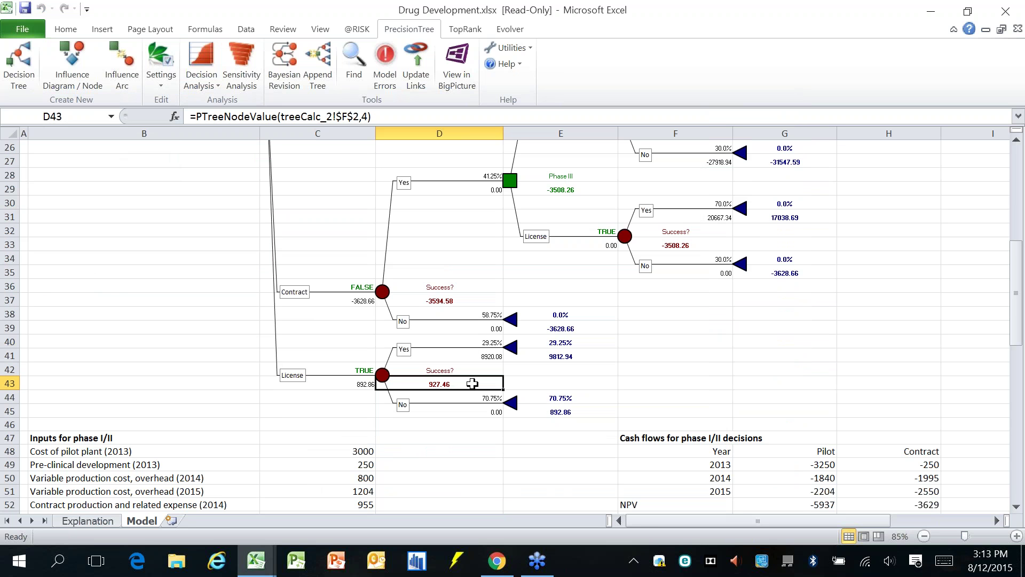
# Step: Compare the certainty equivalents of the License and Contract chance nodes, and look over the Phase III decision values
pyautogui.scroll(1, 472, 384)
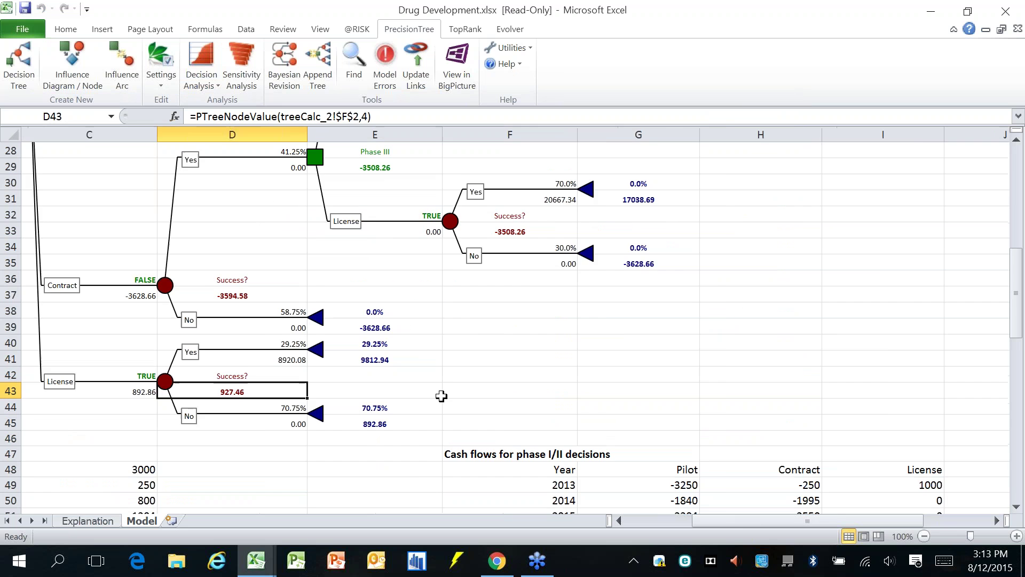
pyautogui.click(180, 391)
pyautogui.press('Home')
pyautogui.click(180, 391)
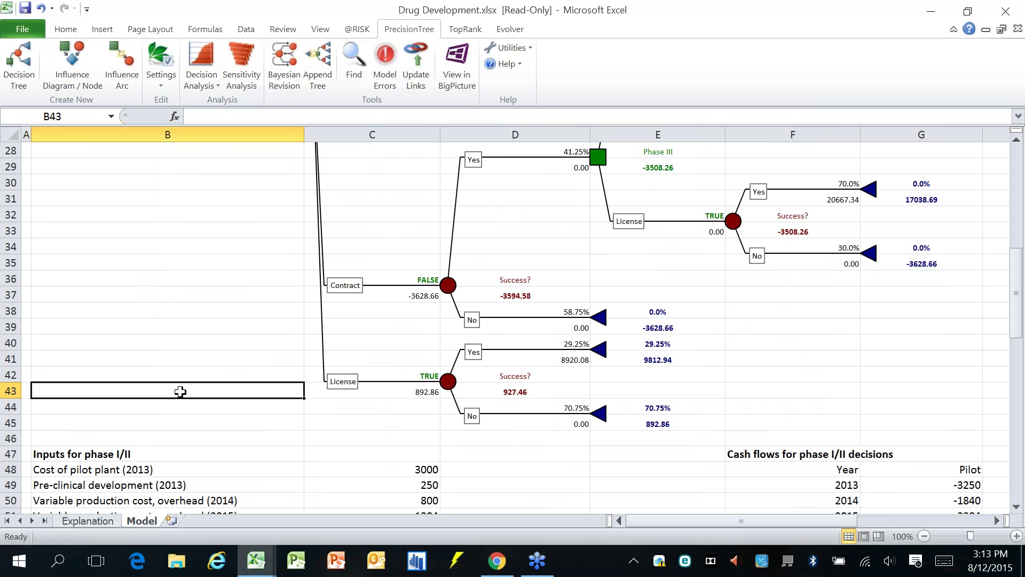
pyautogui.click(537, 388)
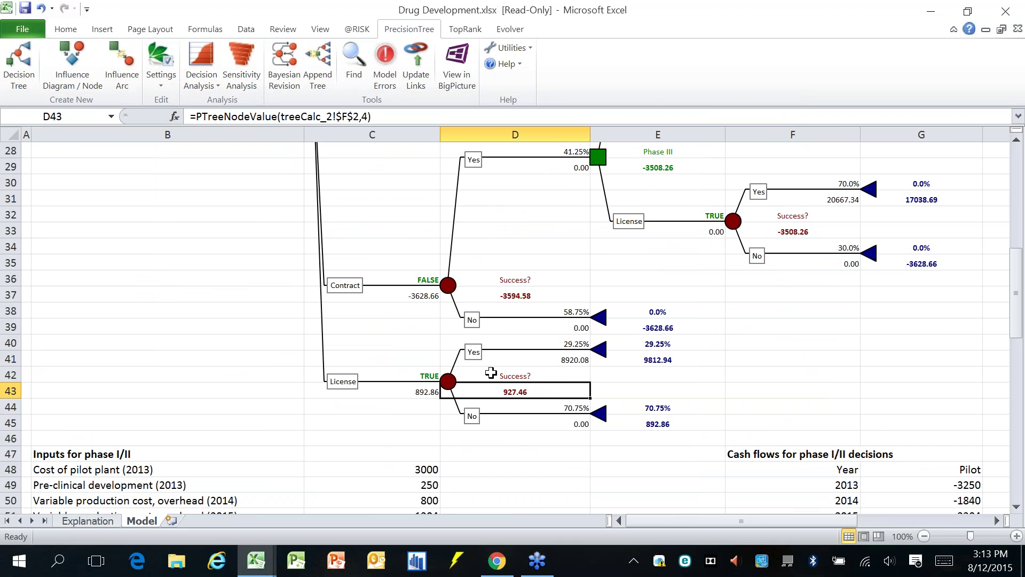
pyautogui.click(559, 292)
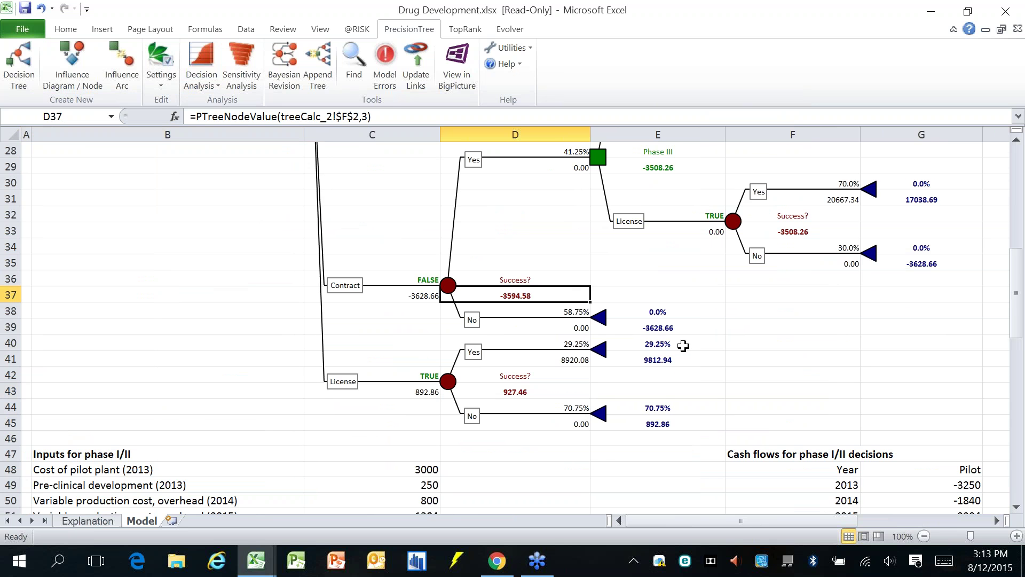
pyautogui.scroll(2, 646, 347)
pyautogui.scroll(2, 583, 389)
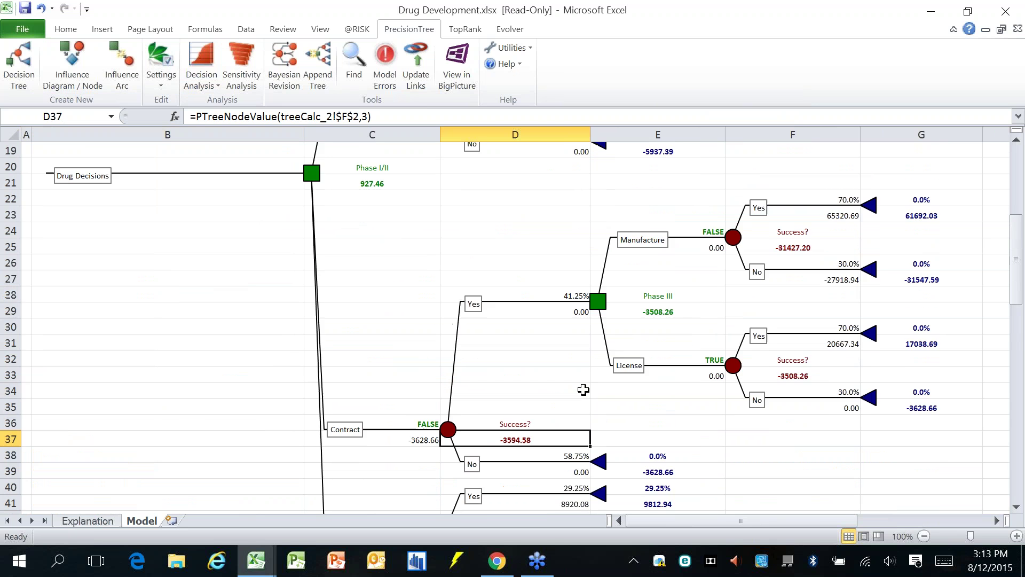
# Step: Check the certainty equivalent of the Pilot branch's chance node against the Contract and License branches
pyautogui.scroll(2, 527, 181)
pyautogui.click(554, 260)
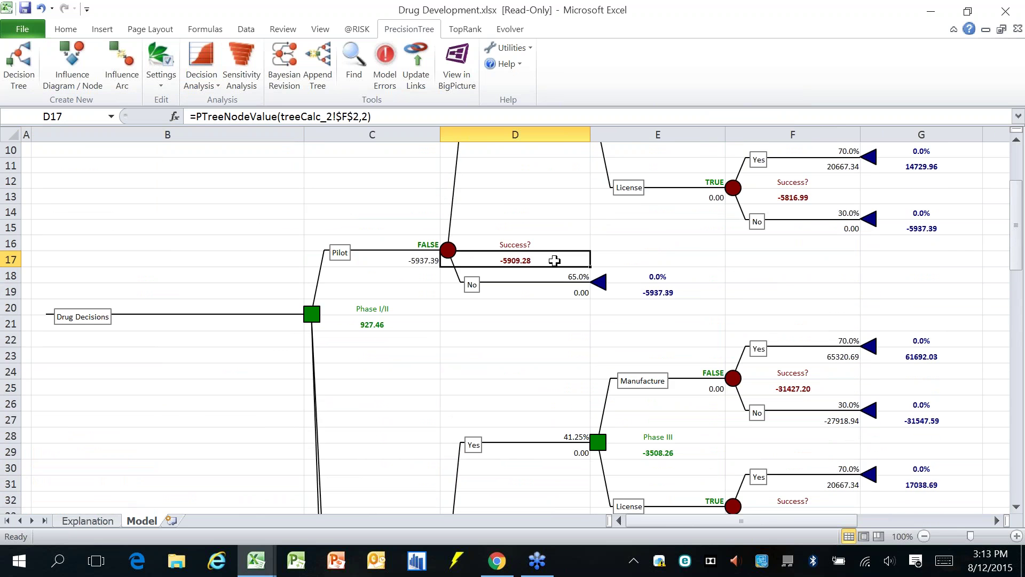
pyautogui.scroll(-6, 554, 260)
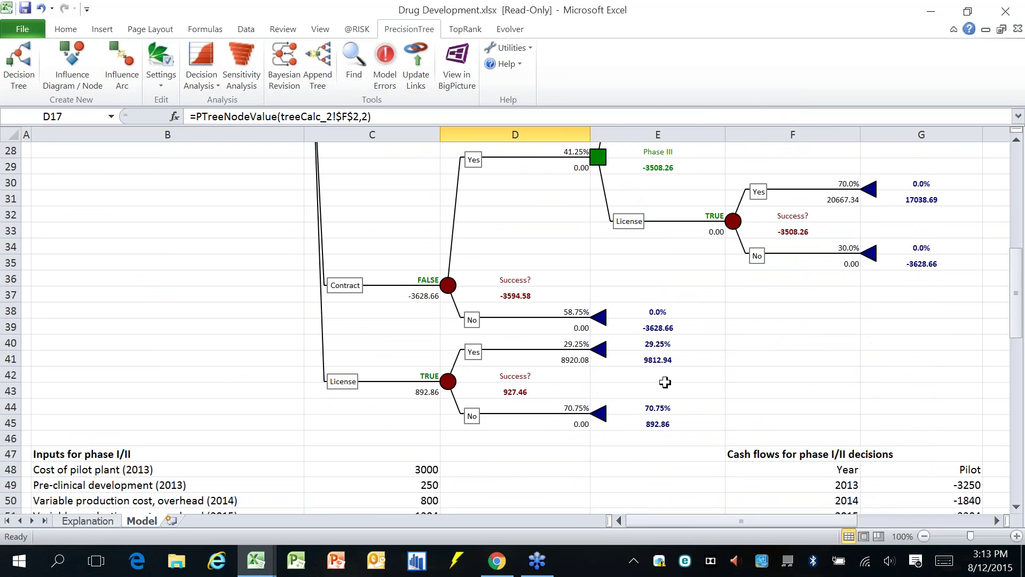
pyautogui.scroll(3, 694, 382)
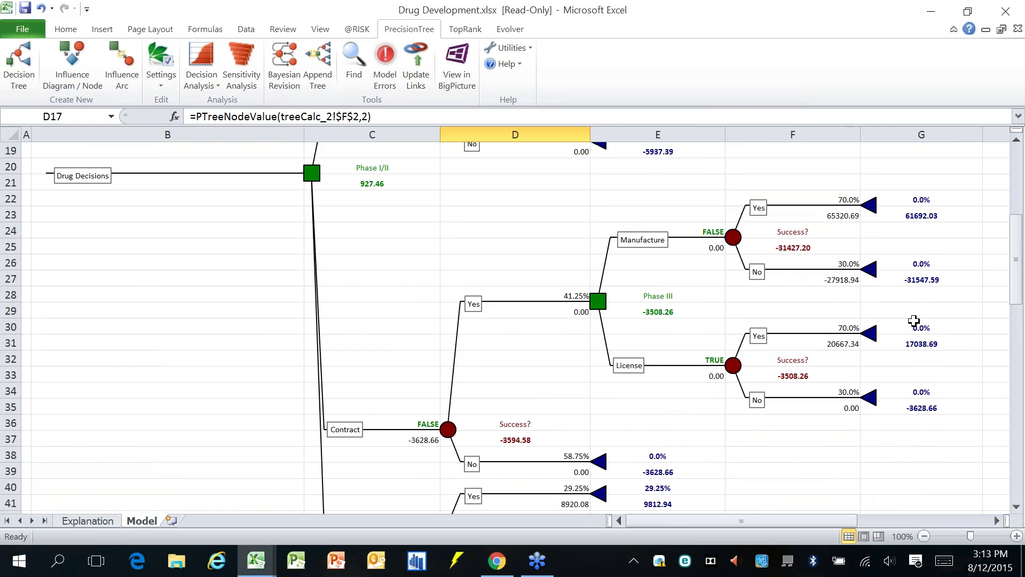
# Step: Inspect the payoffs of the failure end nodes under Phase III for the Contract and Pilot branches
pyautogui.click(922, 279)
pyautogui.scroll(4, 906, 317)
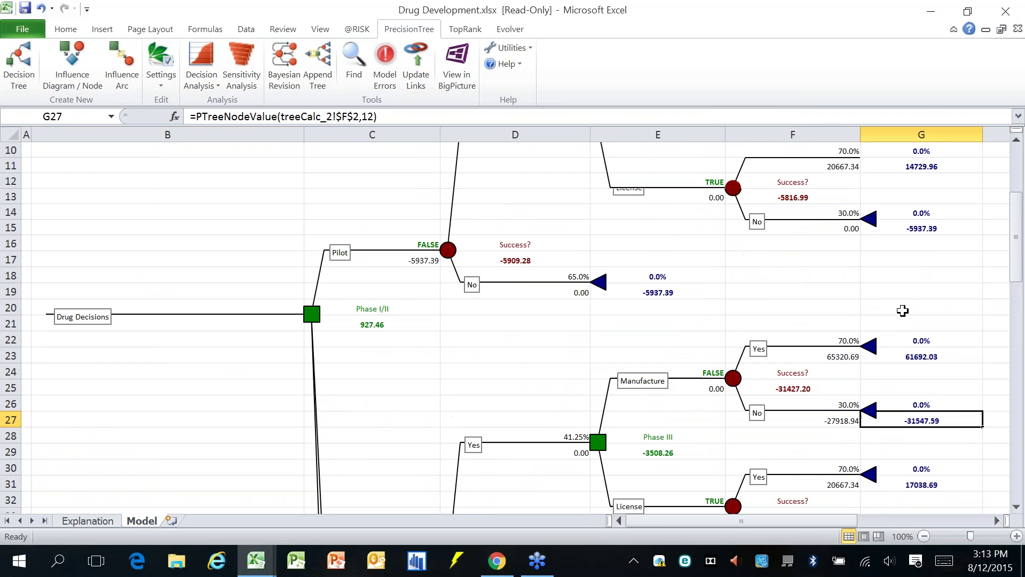
pyautogui.click(921, 273)
pyautogui.scroll(2, 919, 250)
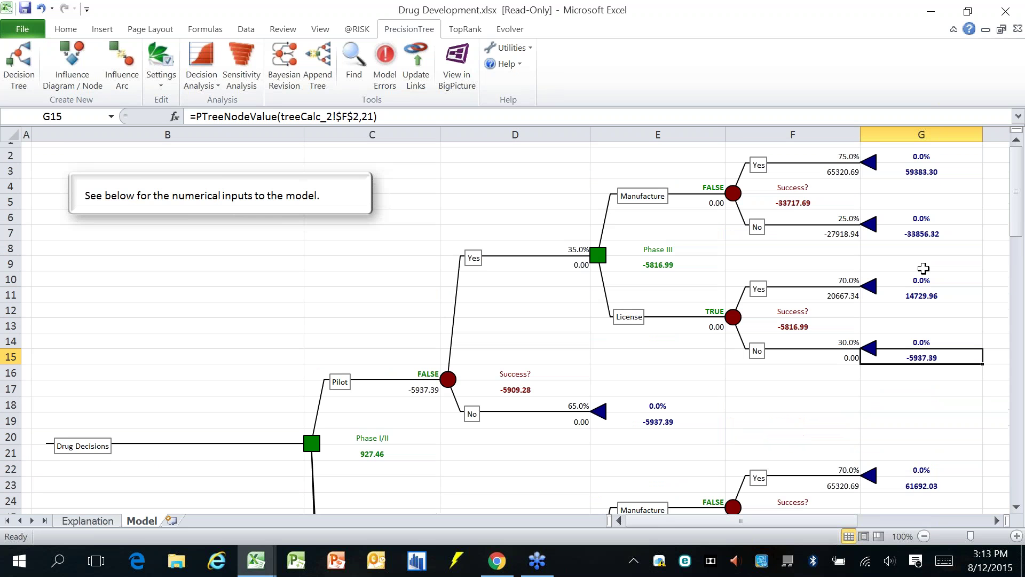
pyautogui.click(906, 233)
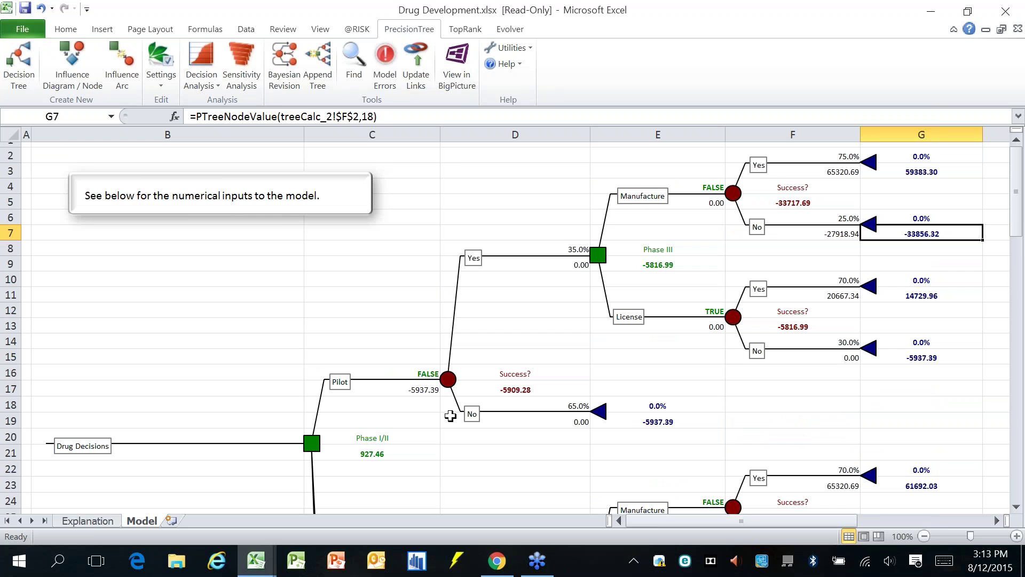
# Step: Set the R value of the model's exponential utility function to 10000
pyautogui.scroll(-8, 523, 374)
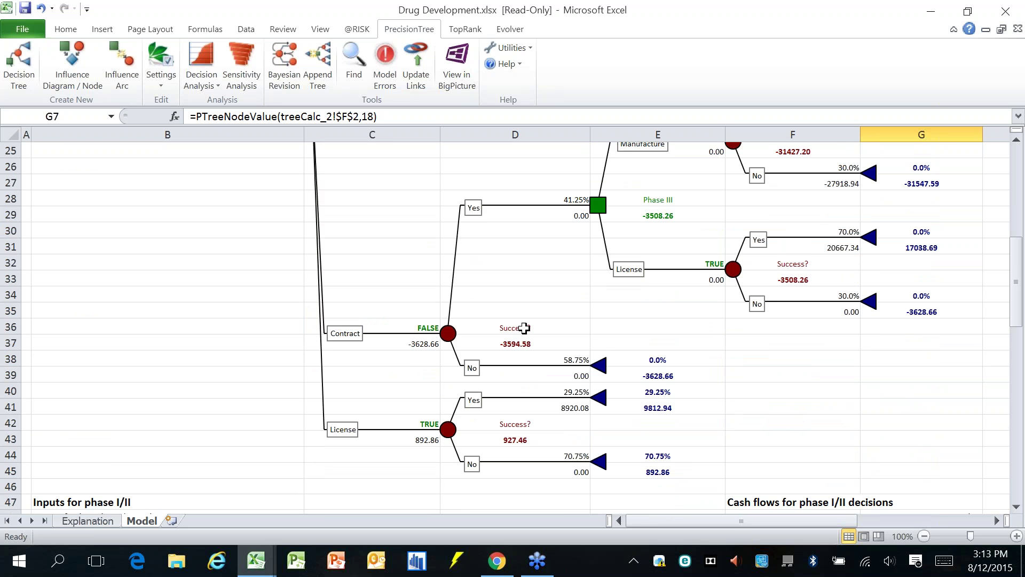
pyautogui.click(158, 80)
pyautogui.click(158, 103)
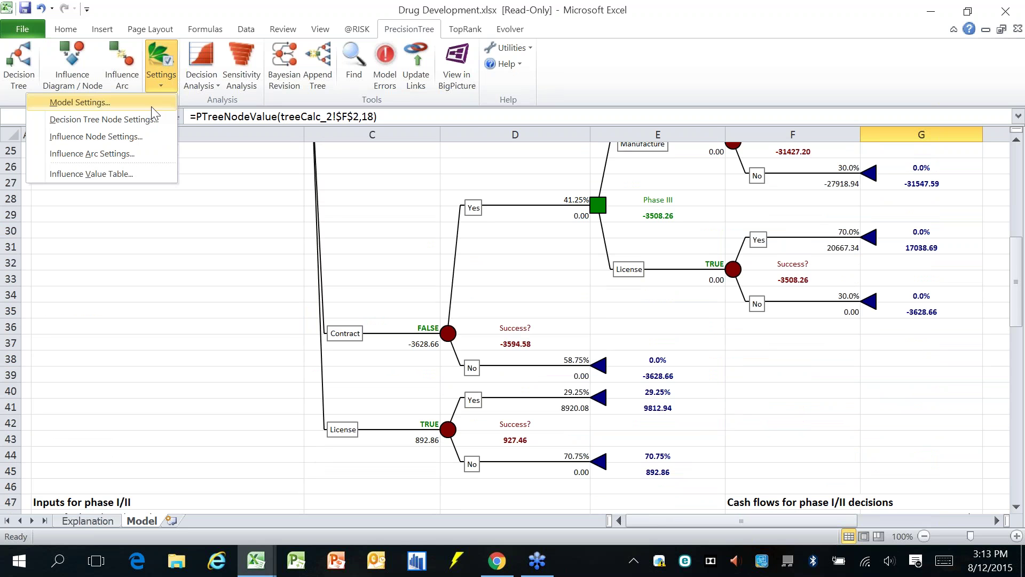
pyautogui.click(474, 146)
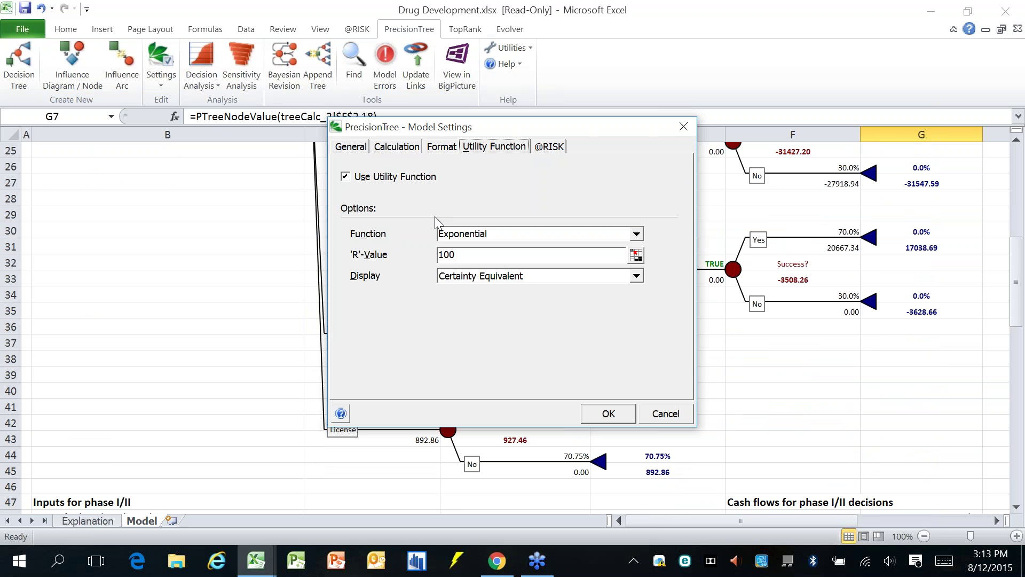
pyautogui.click(463, 255)
pyautogui.write('00')
pyautogui.click(618, 408)
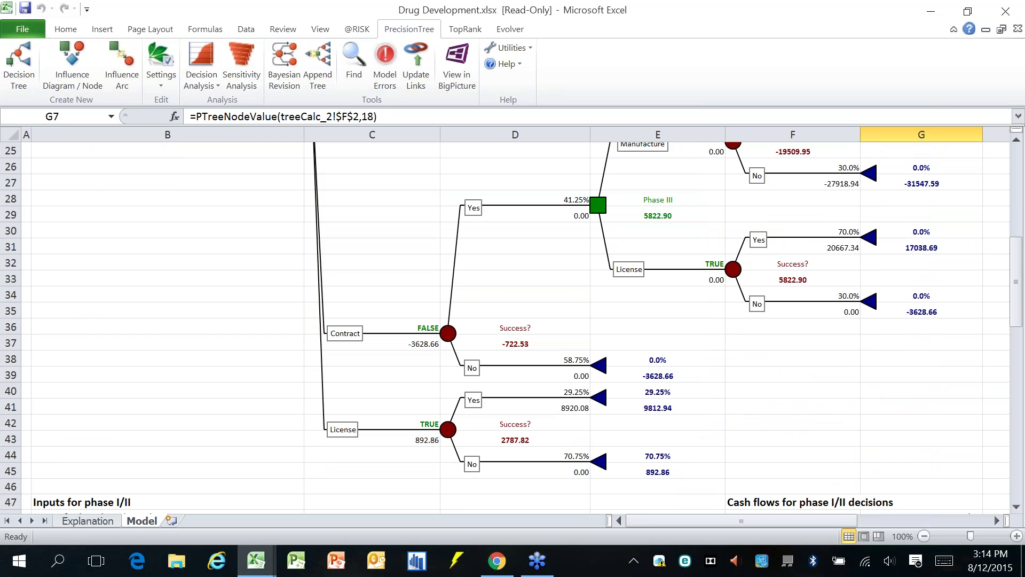
# Step: Compare the certainty equivalents of the License, Contract and Pilot chance nodes under the R value of 10000
pyautogui.click(558, 438)
pyautogui.click(572, 340)
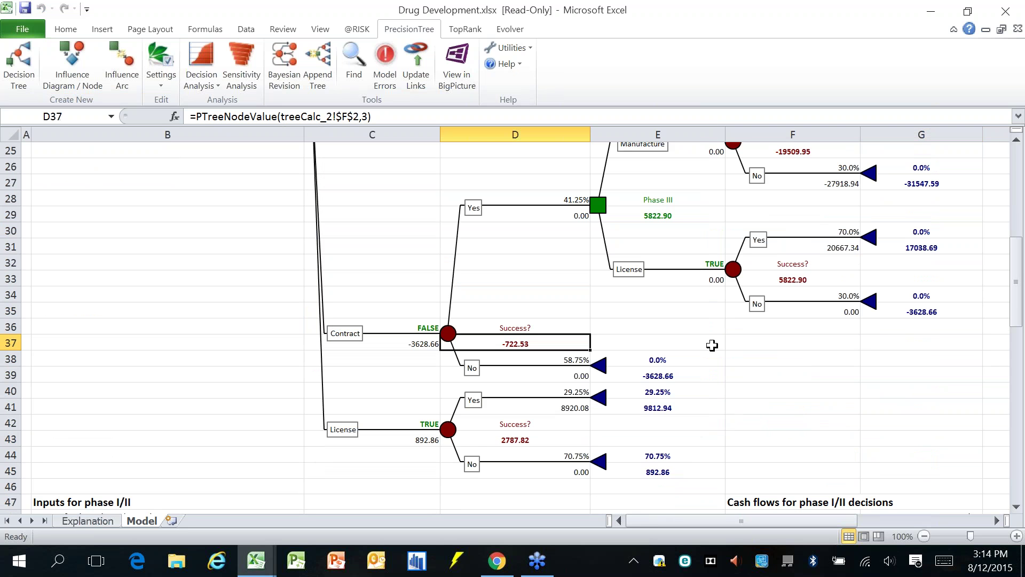
pyautogui.scroll(2, 499, 425)
pyautogui.scroll(3, 517, 353)
pyautogui.click(555, 259)
pyautogui.scroll(-5, 555, 259)
pyautogui.click(557, 440)
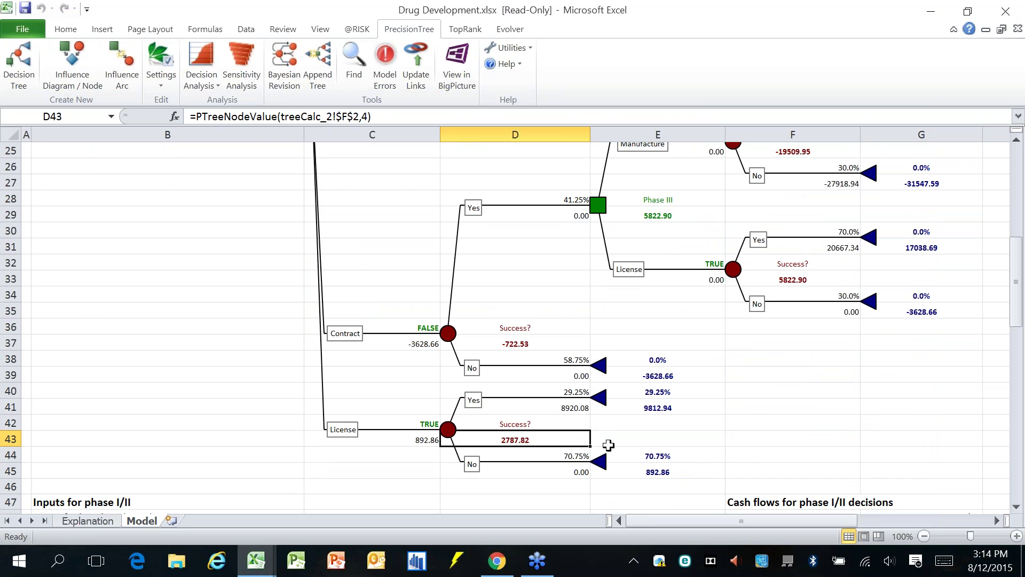
pyautogui.scroll(1, 611, 426)
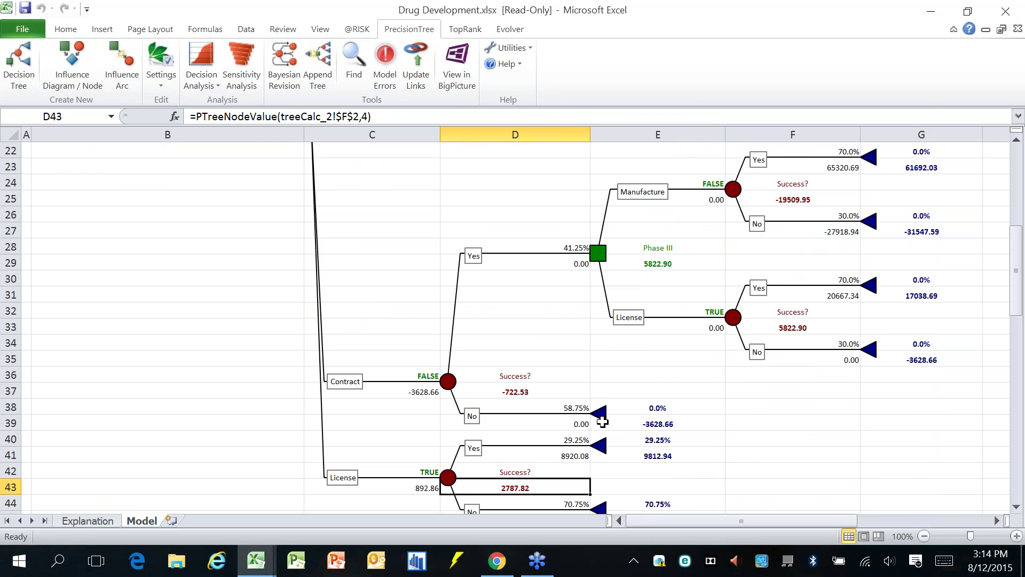
pyautogui.click(569, 388)
pyautogui.scroll(6, 569, 388)
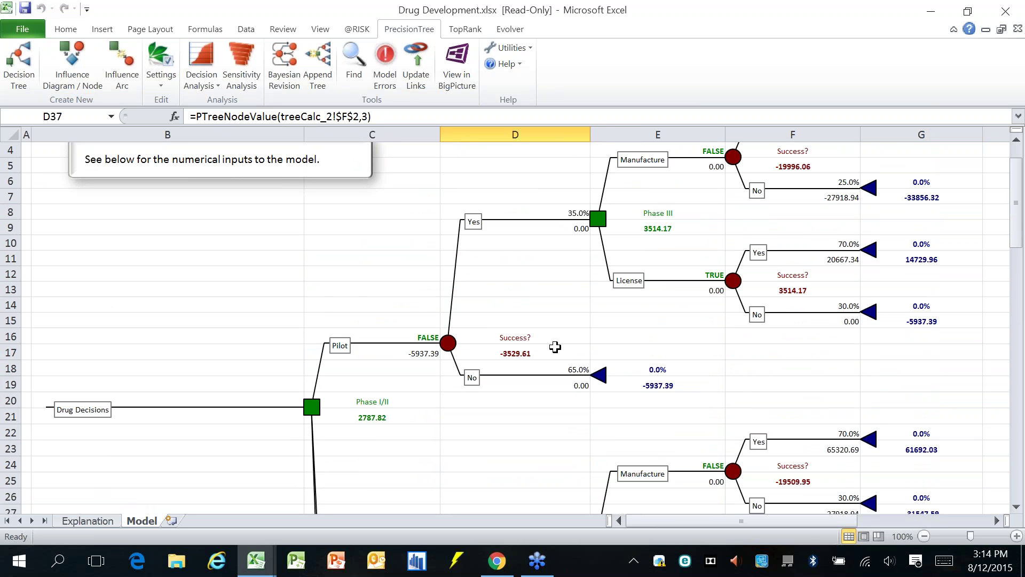
pyautogui.scroll(-6, 556, 347)
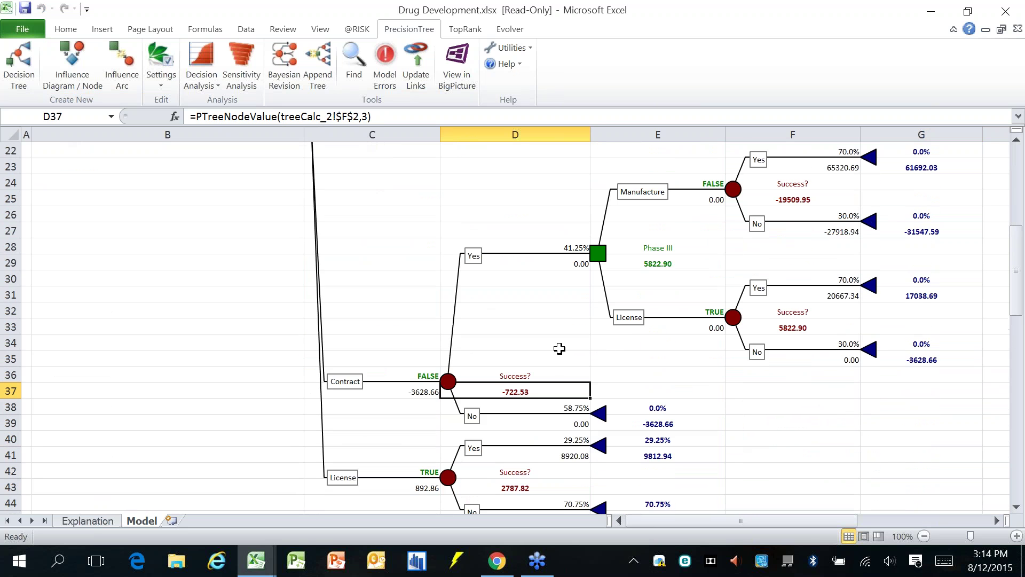
# Step: Set the R value of the model's exponential utility function to 40000
pyautogui.click(160, 77)
pyautogui.click(156, 102)
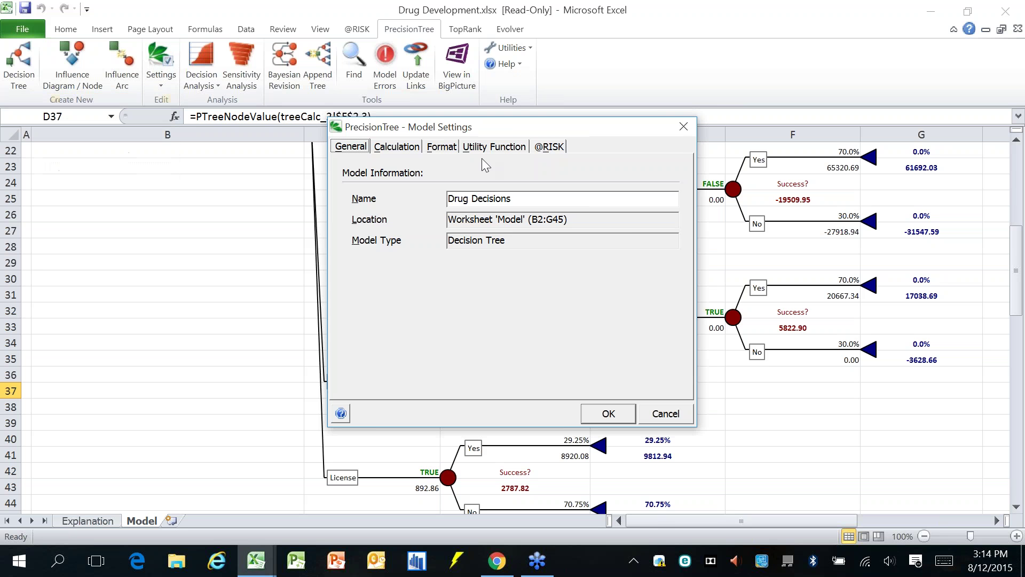
pyautogui.click(489, 146)
pyautogui.doubleClick(477, 252)
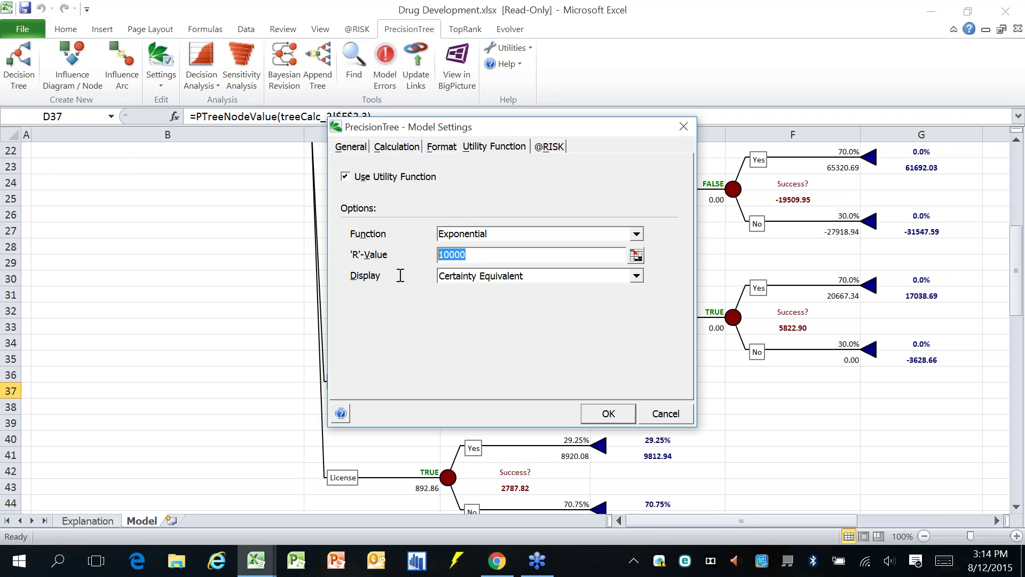
pyautogui.write('40000')
pyautogui.click(603, 412)
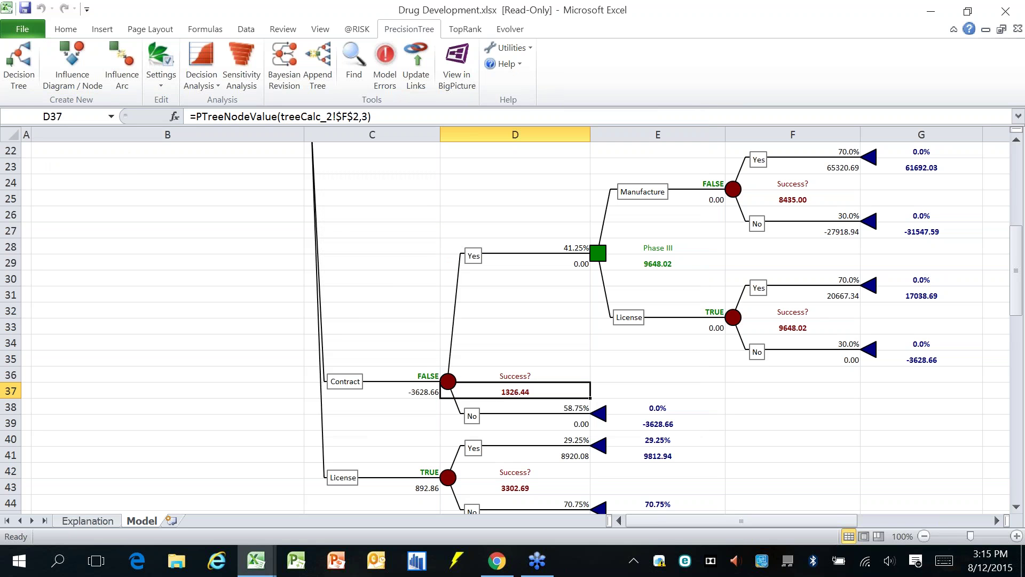
# Step: Check which Phase I/II branch is chosen, and review the License, Pilot and Contract branches' certainty equivalents
pyautogui.click(696, 372)
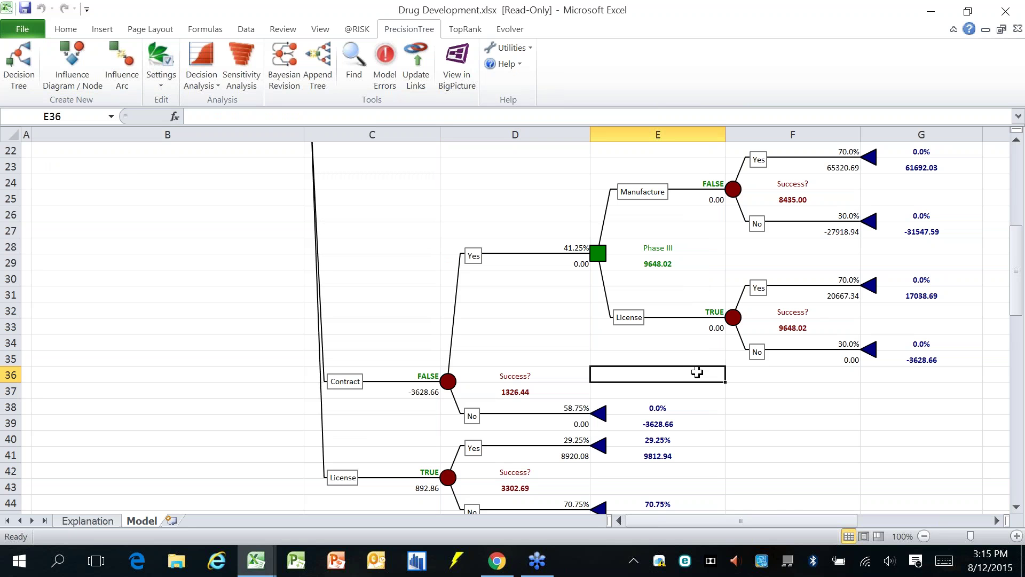
pyautogui.click(423, 467)
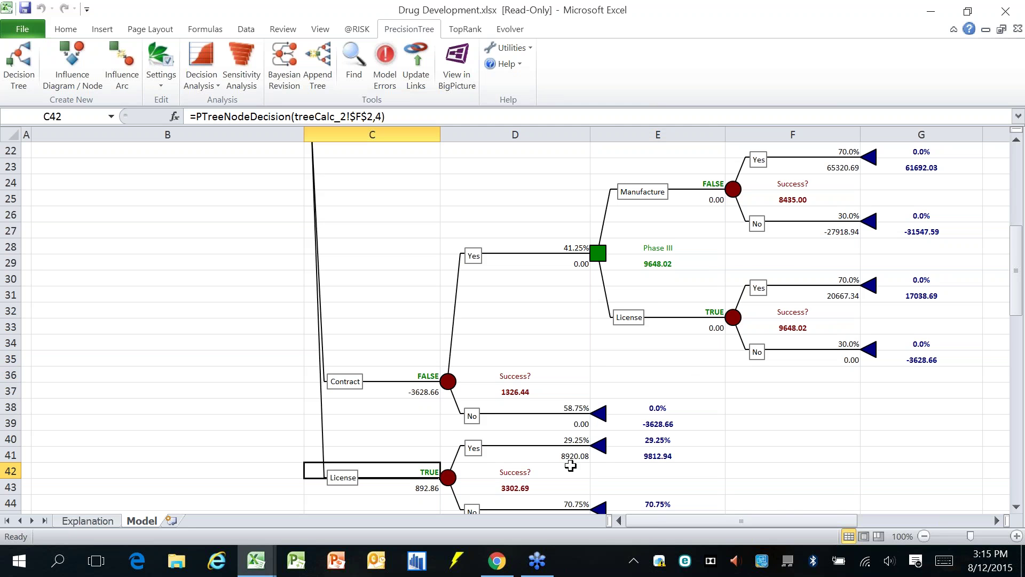
pyautogui.scroll(-1, 446, 444)
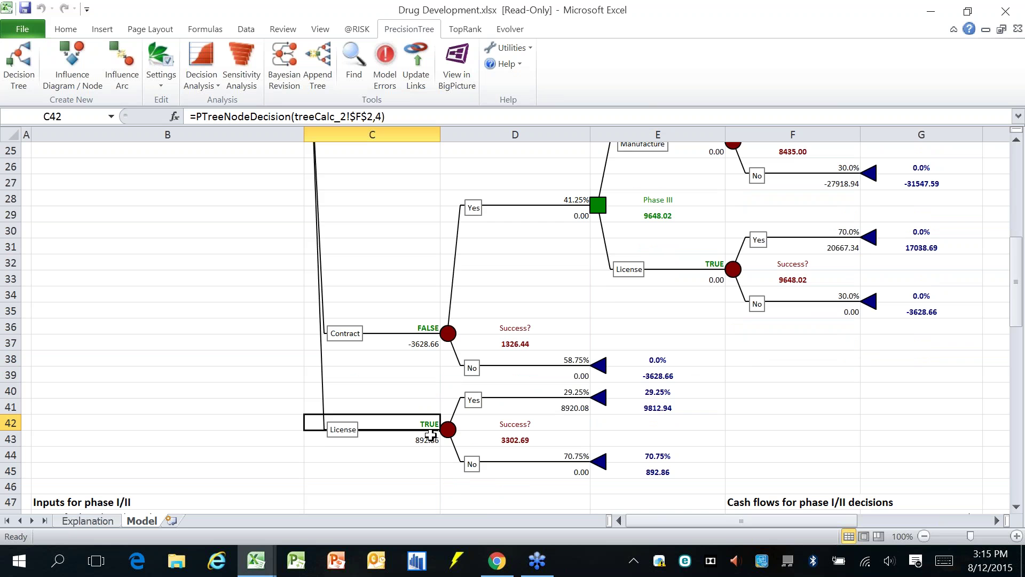
pyautogui.scroll(3, 820, 371)
pyautogui.scroll(2, 823, 370)
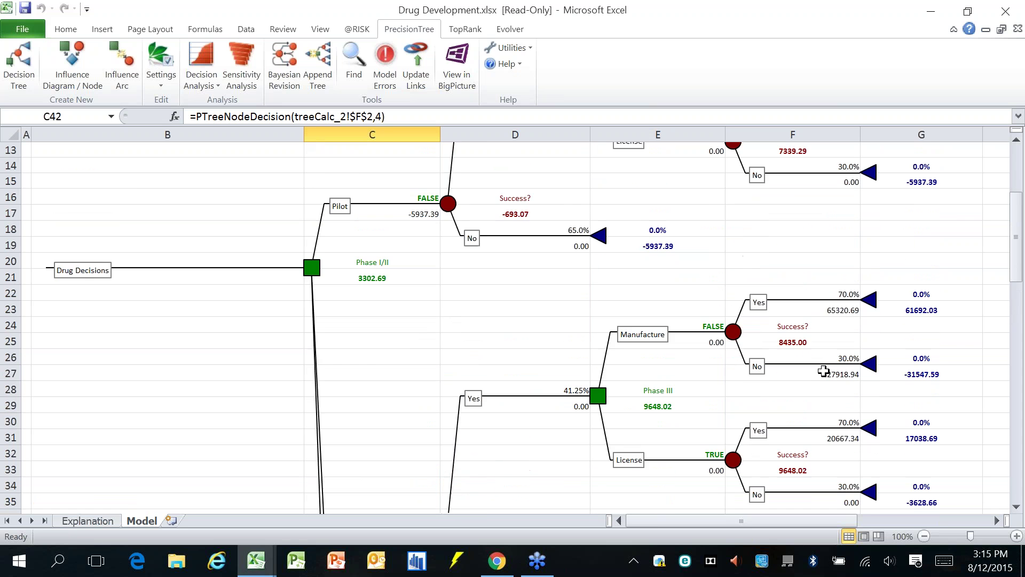
pyautogui.scroll(-2, 819, 368)
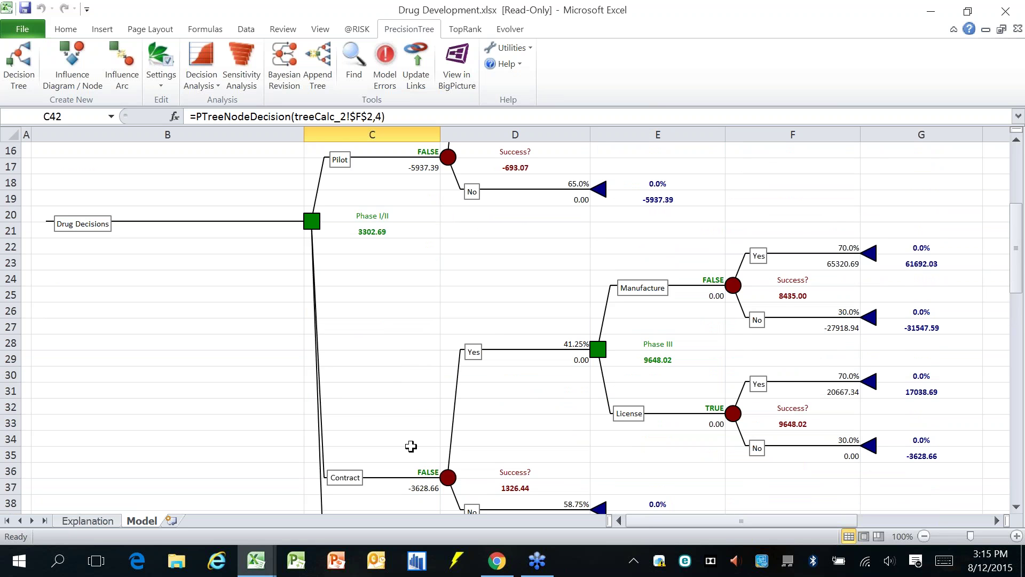
pyautogui.scroll(-3, 393, 384)
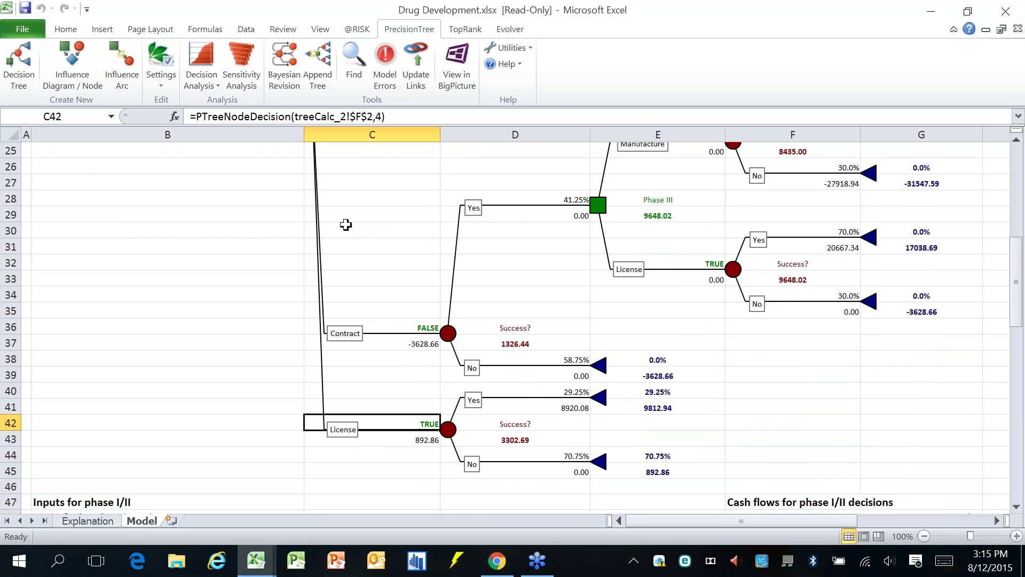
# Step: Examine the Phase III decision on the Pilot branch, comparing the Manufacture and License certainty equivalents
pyautogui.scroll(2, 335, 444)
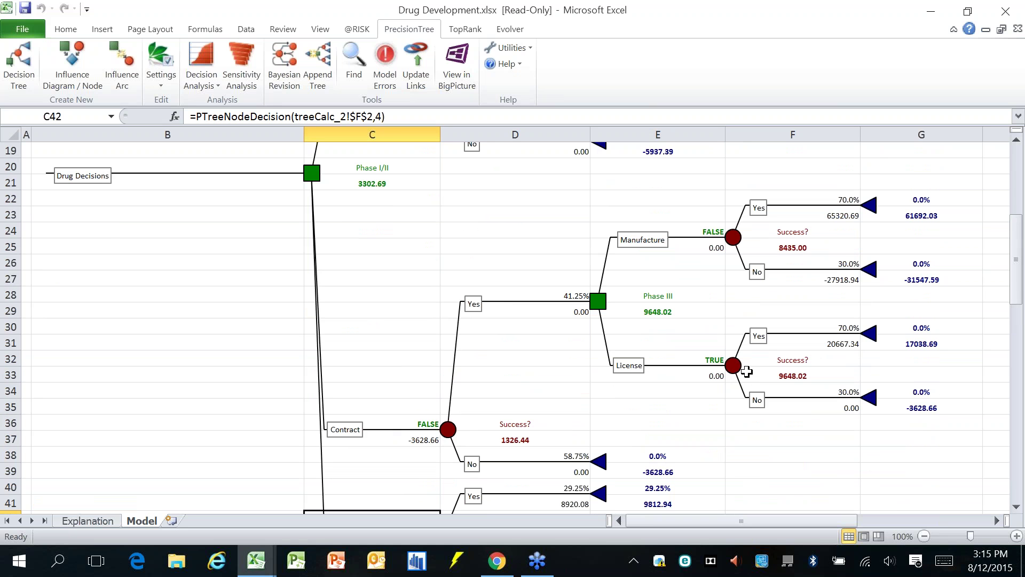
pyautogui.scroll(6, 746, 372)
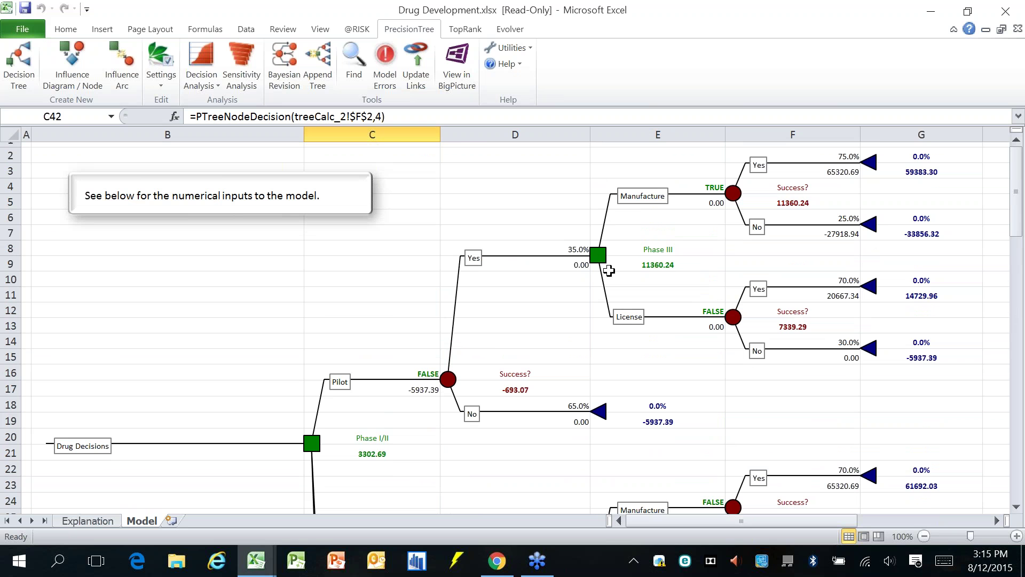
pyautogui.click(833, 194)
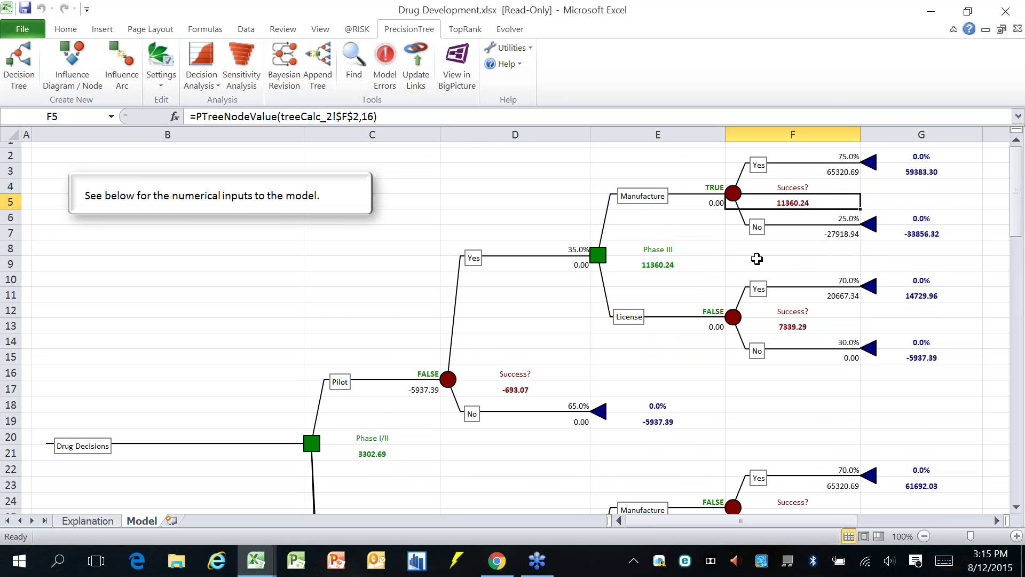
pyautogui.click(757, 259)
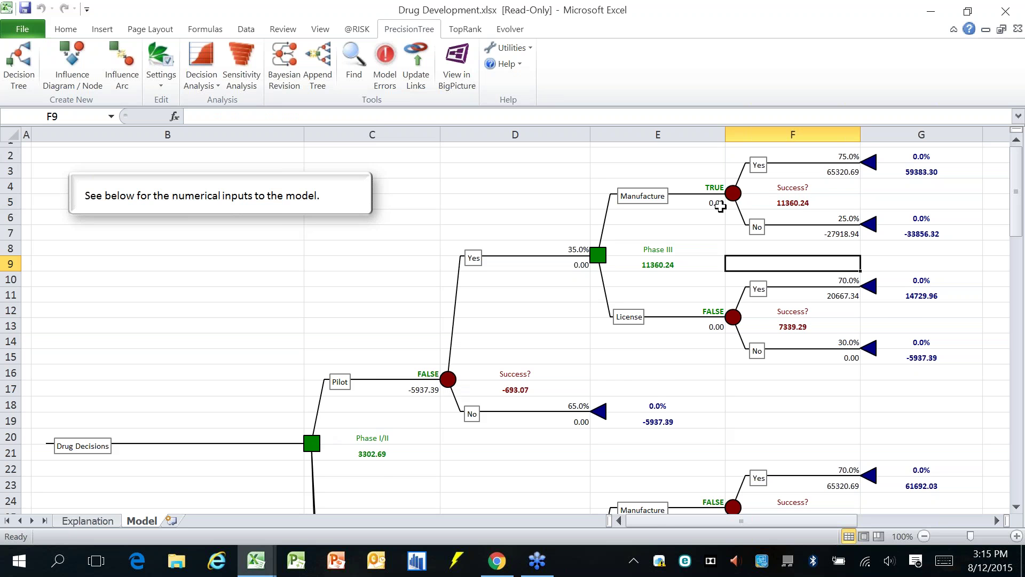
# Step: Examine the Phase III decision on the Contract branch, and compare it with the Pilot and License branches
pyautogui.scroll(-3, 617, 290)
pyautogui.scroll(-5, 617, 291)
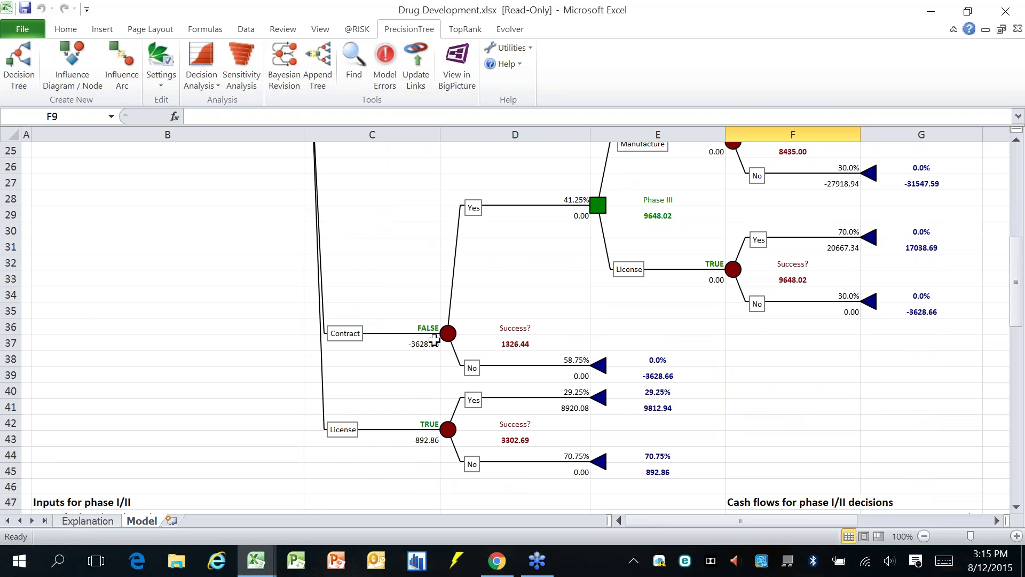
pyautogui.scroll(1, 434, 340)
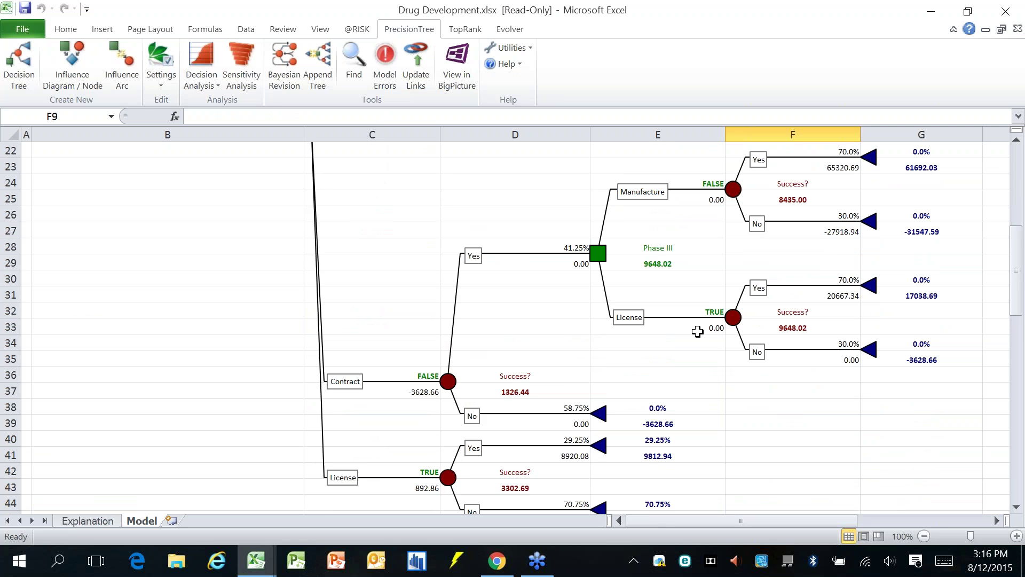
pyautogui.click(695, 347)
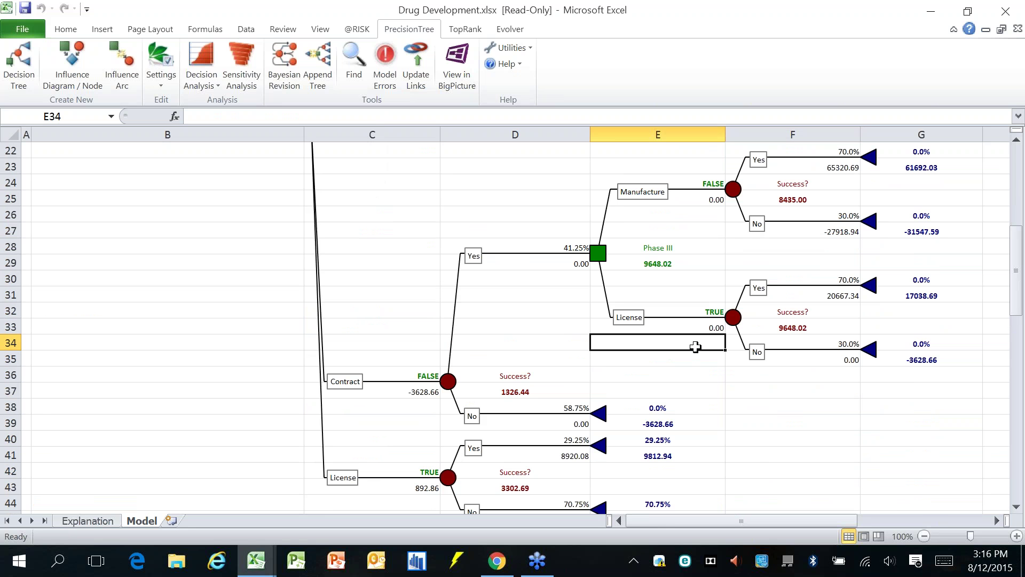
pyautogui.scroll(5, 695, 345)
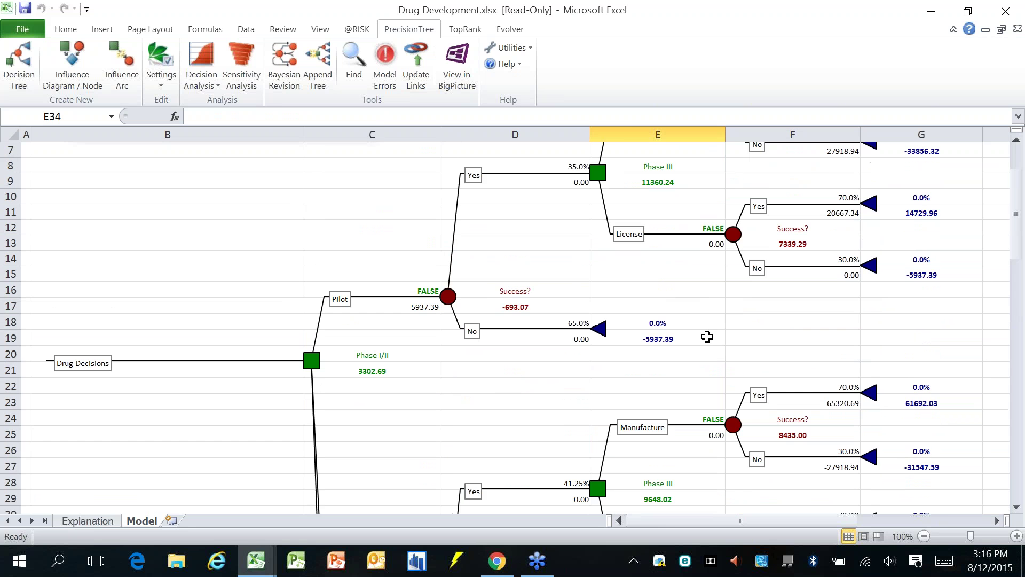
pyautogui.scroll(-7, 422, 369)
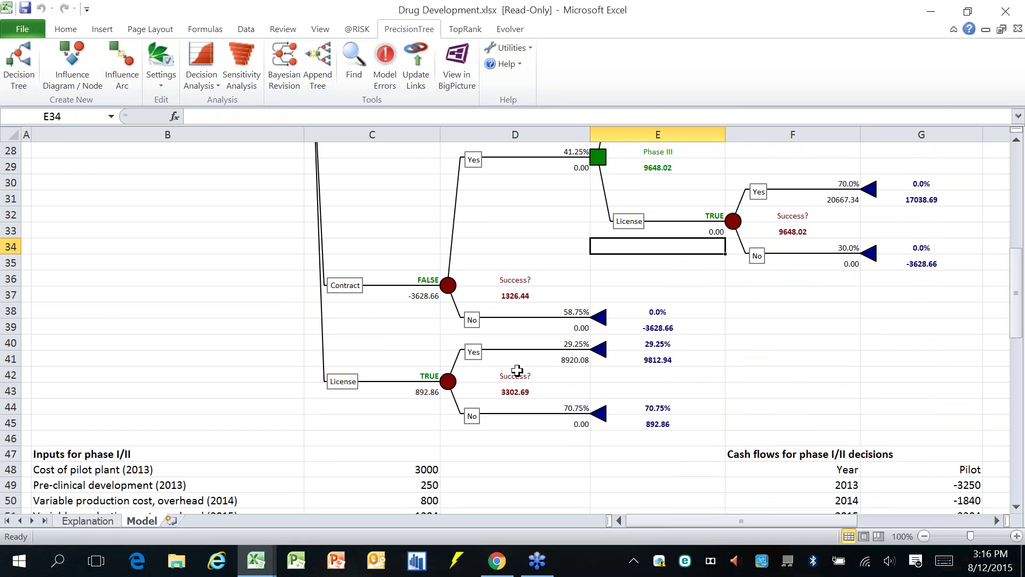
# Step: Set the R value of the model's exponential utility function to 70000
pyautogui.scroll(5, 517, 370)
pyautogui.click(161, 80)
pyautogui.click(152, 100)
pyautogui.click(492, 149)
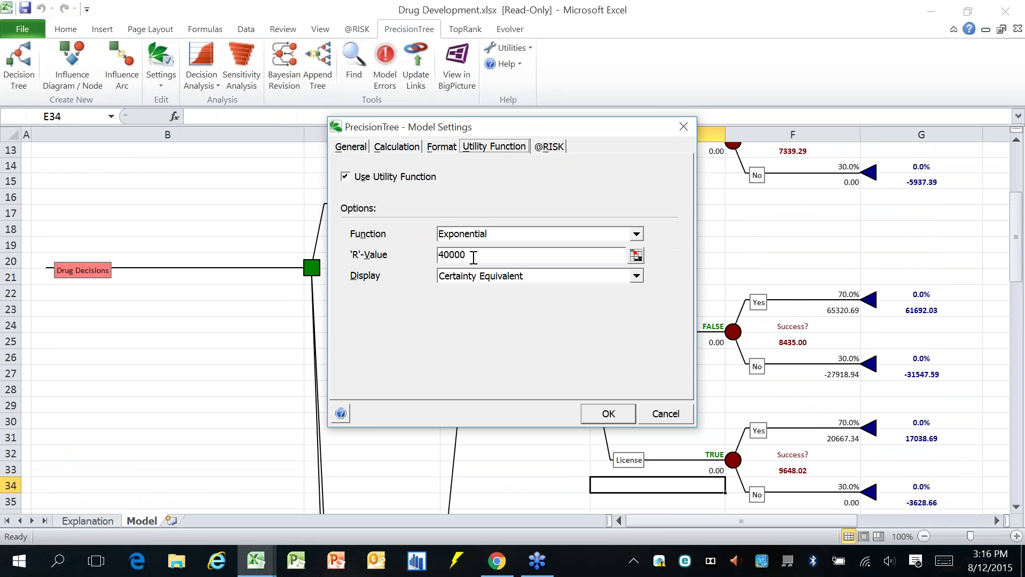
pyautogui.moveTo(476, 254); pyautogui.dragTo(398, 258)
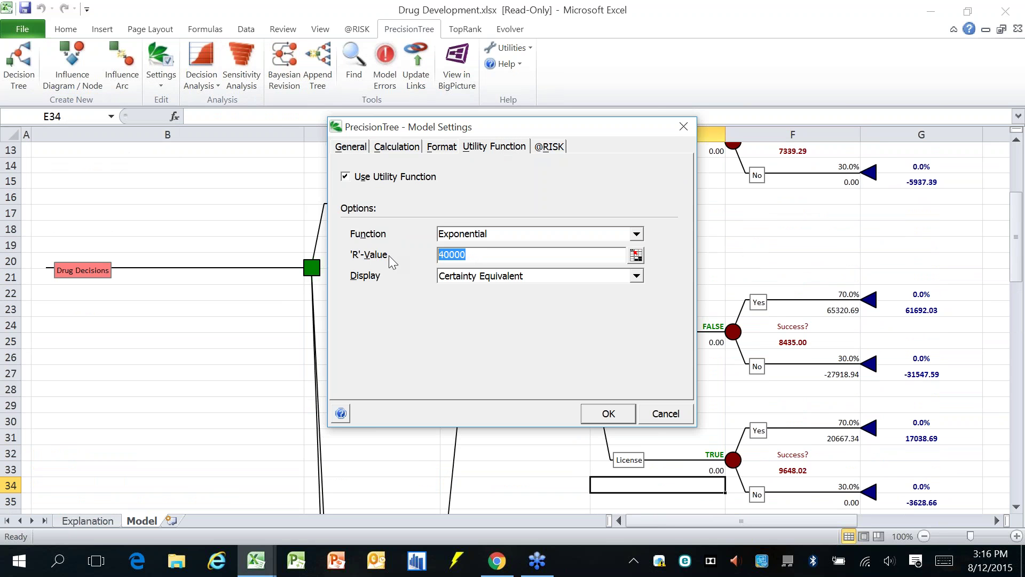
pyautogui.write('70000')
pyautogui.press('Return')
# Step: Check which Phase I/II branch is chosen, comparing the Pilot, Contract and License certainty equivalents and the Contract branch's Phase III decision
pyautogui.click(501, 304)
pyautogui.scroll(-4, 506, 310)
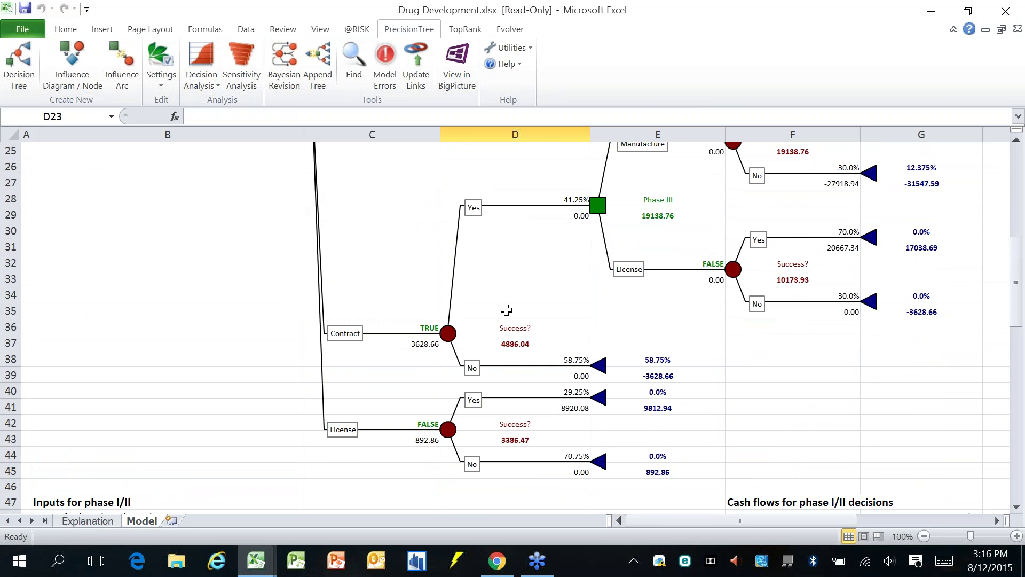
pyautogui.scroll(5, 498, 337)
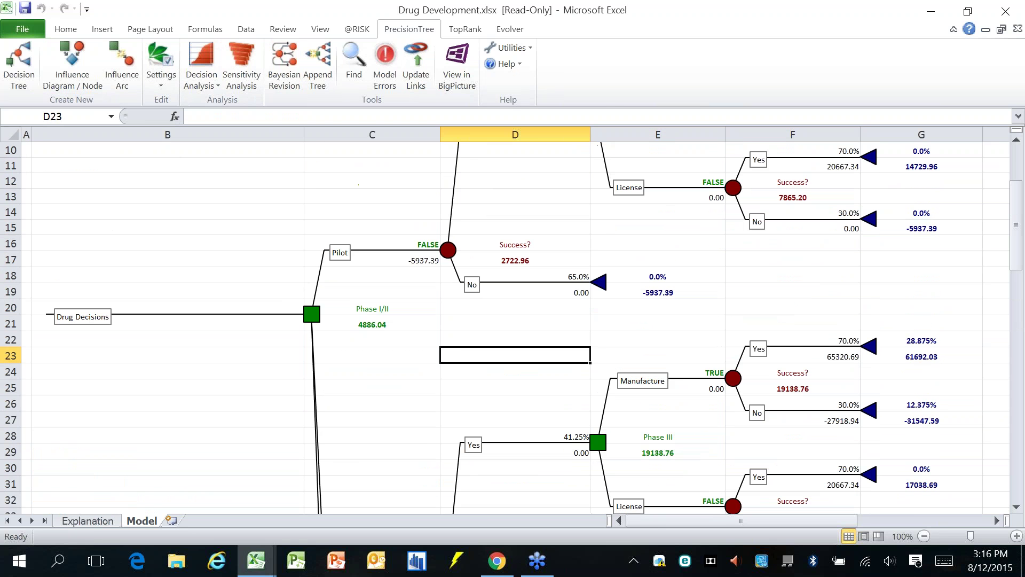
pyautogui.scroll(-5, 392, 350)
pyautogui.click(559, 336)
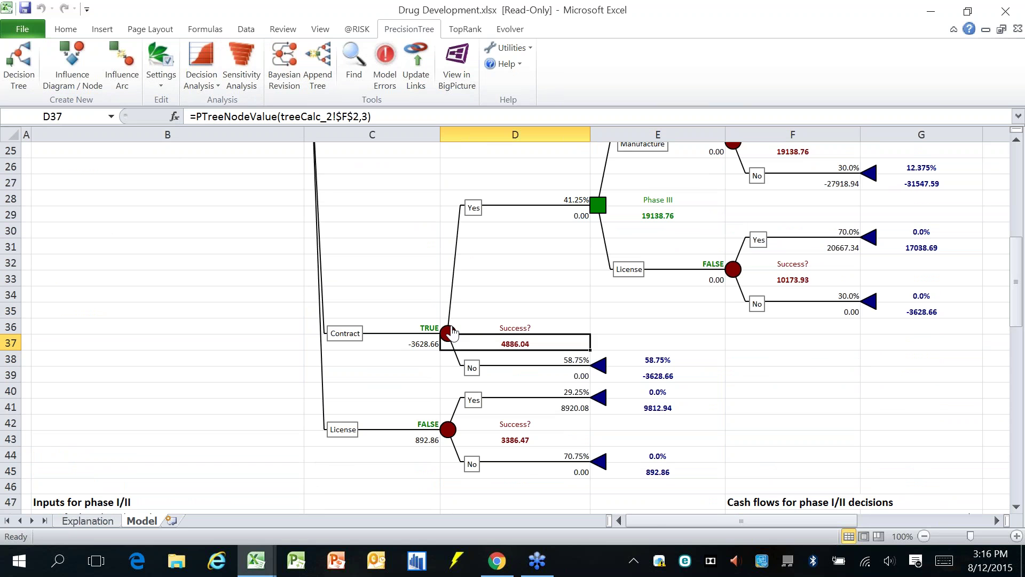
pyautogui.scroll(2, 423, 326)
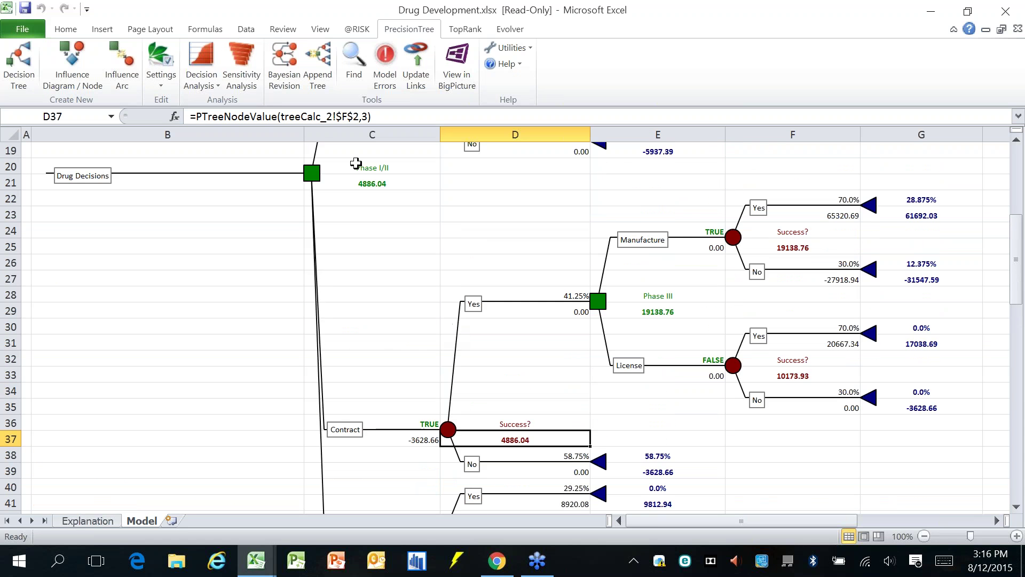
# Step: Check the R value in the model's utility function settings, and leave without making changes
pyautogui.click(167, 80)
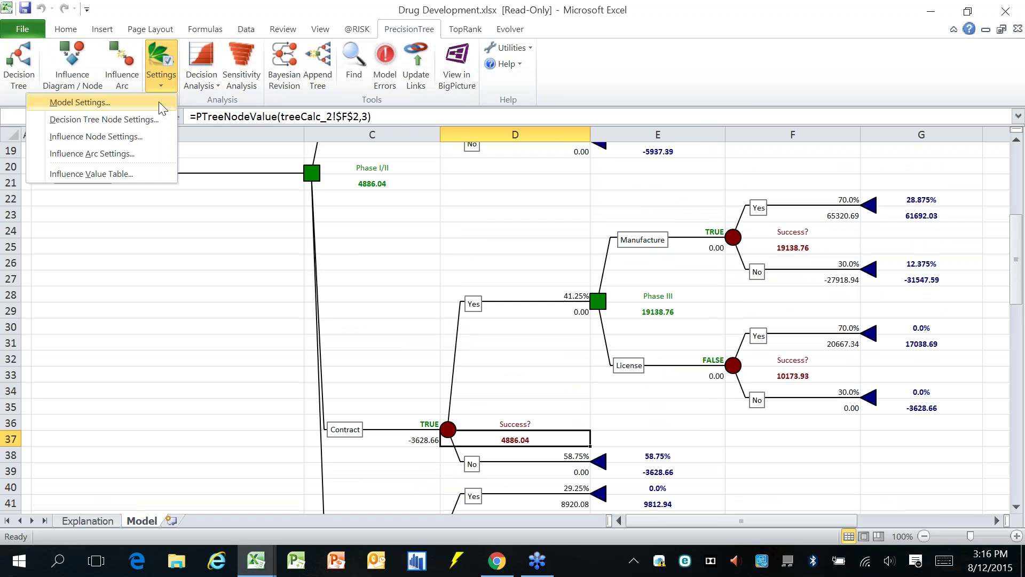
pyautogui.click(80, 102)
pyautogui.click(497, 152)
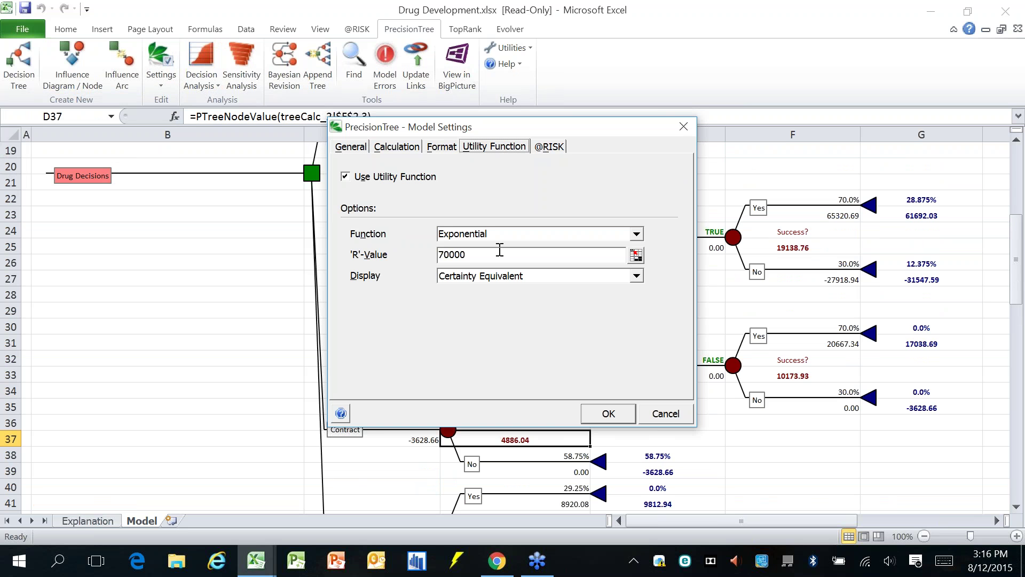
pyautogui.click(668, 411)
# Step: Close Drug Development.xlsx, the PrecisionTree example list and the probability chart workbook without saving changes
pyautogui.hotkey('ctrl', 'w')
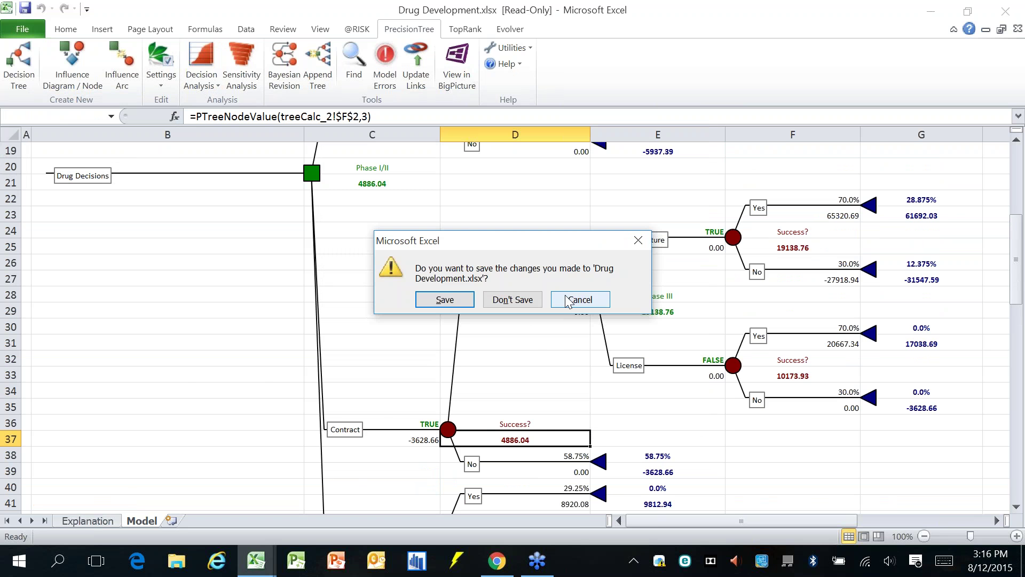
pyautogui.click(520, 298)
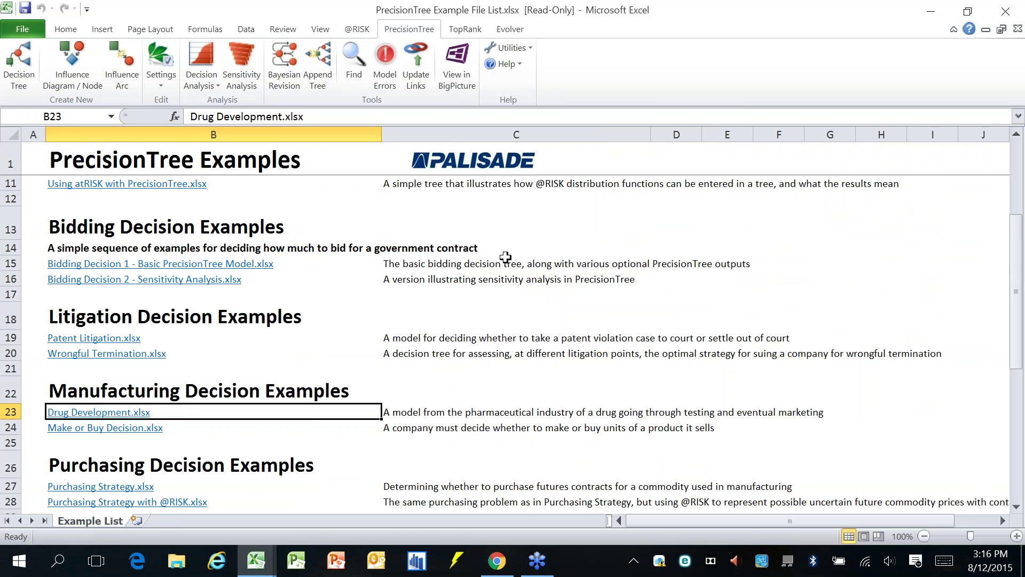
pyautogui.hotkey('ctrl', 'w')
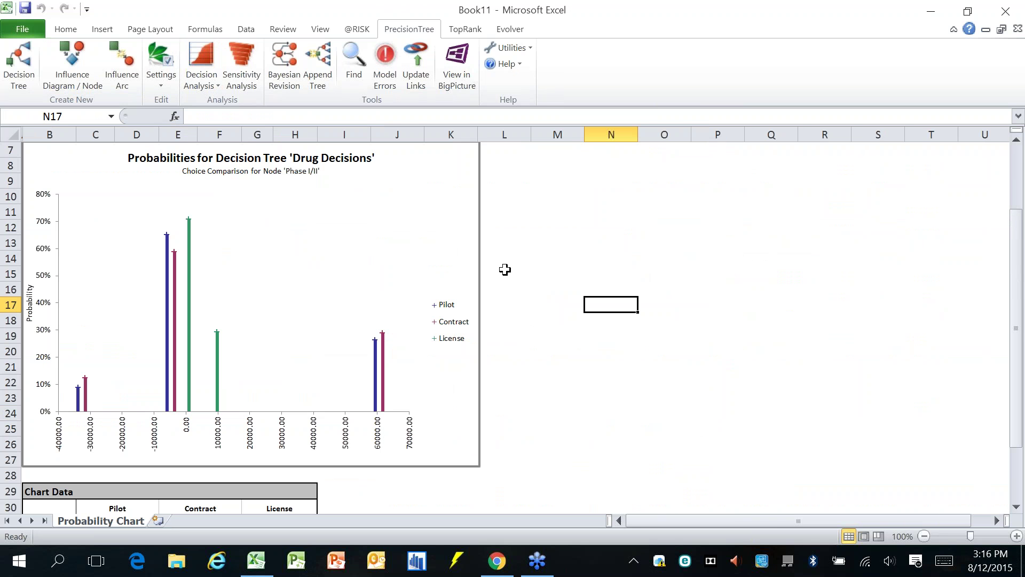
pyautogui.hotkey('ctrl', 'w')
pyautogui.click(507, 298)
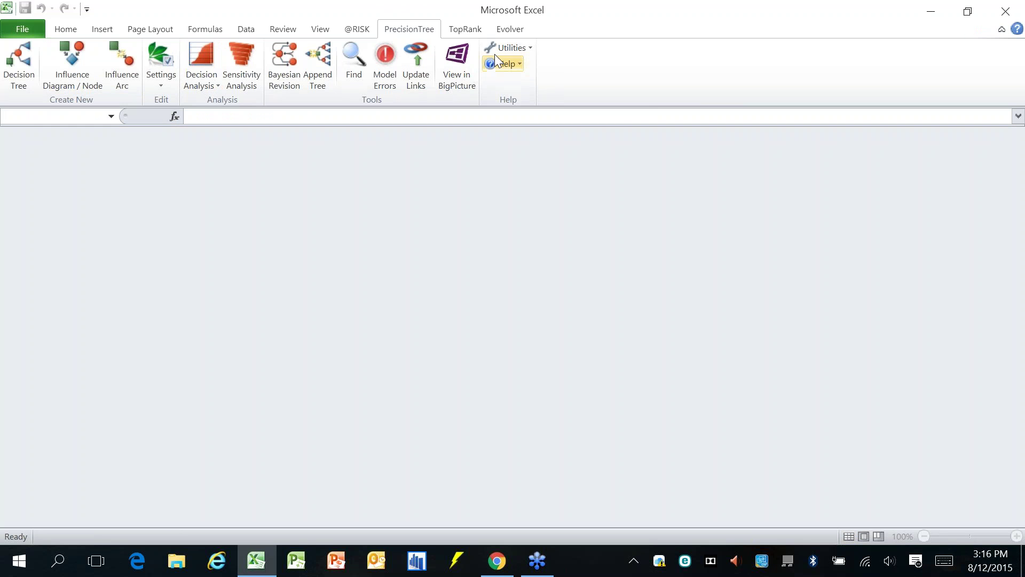
# Step: Open the TopRank example spreadsheet list, and open the Factory Productivity.xlsx example from it
pyautogui.click(472, 32)
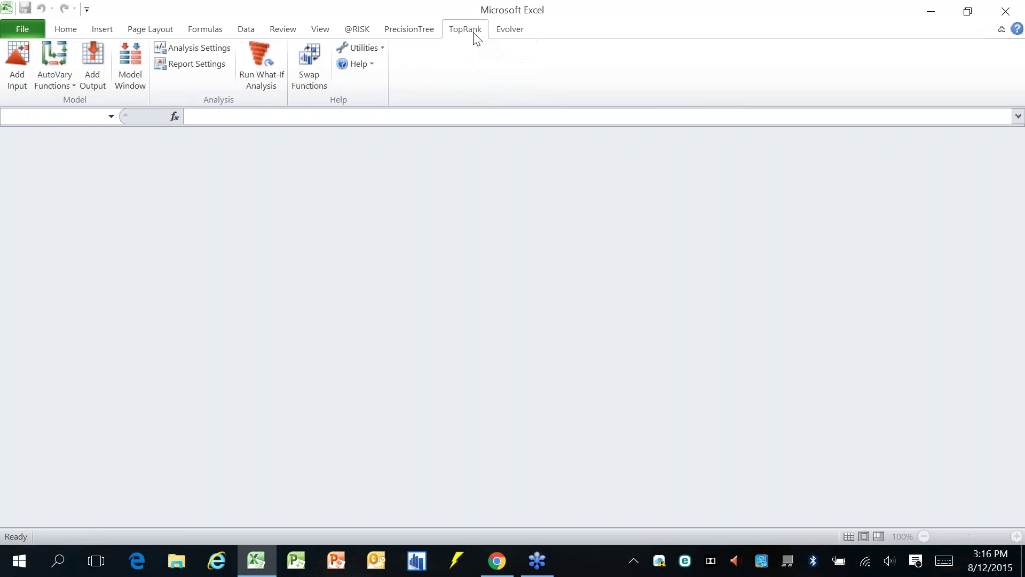
pyautogui.click(372, 66)
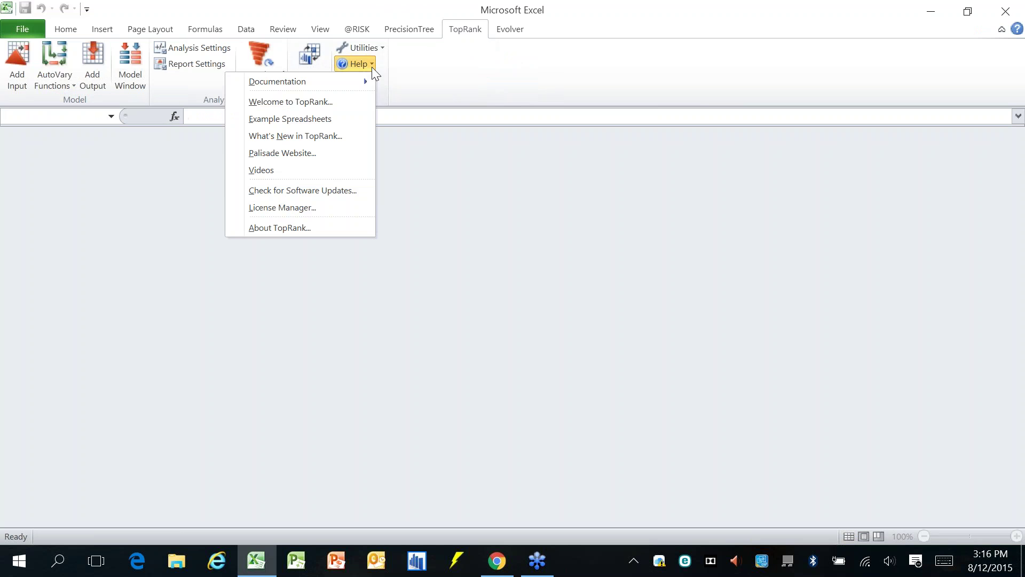
pyautogui.click(344, 120)
pyautogui.click(508, 255)
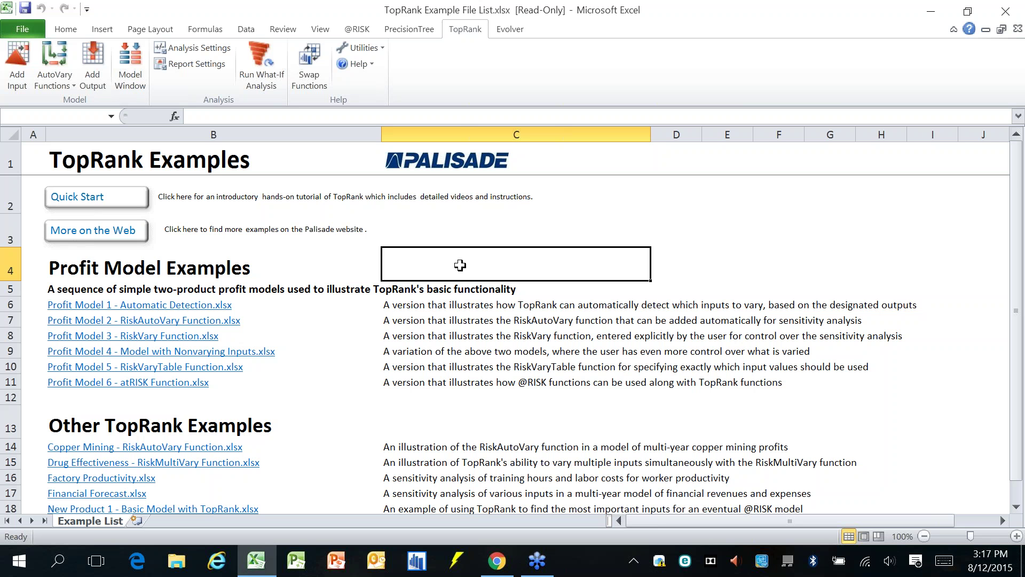
pyautogui.scroll(-1, 439, 348)
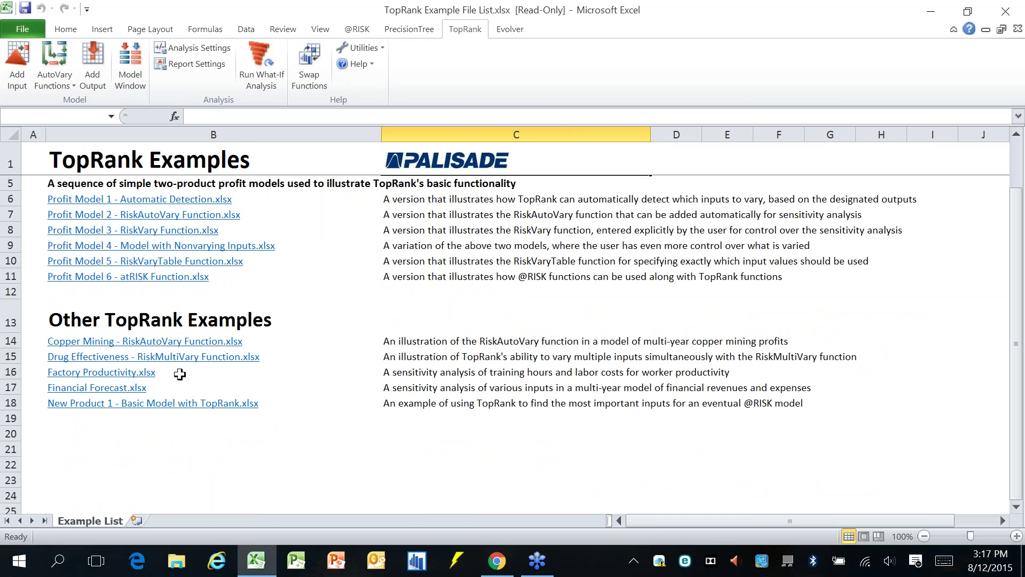
pyautogui.click(105, 374)
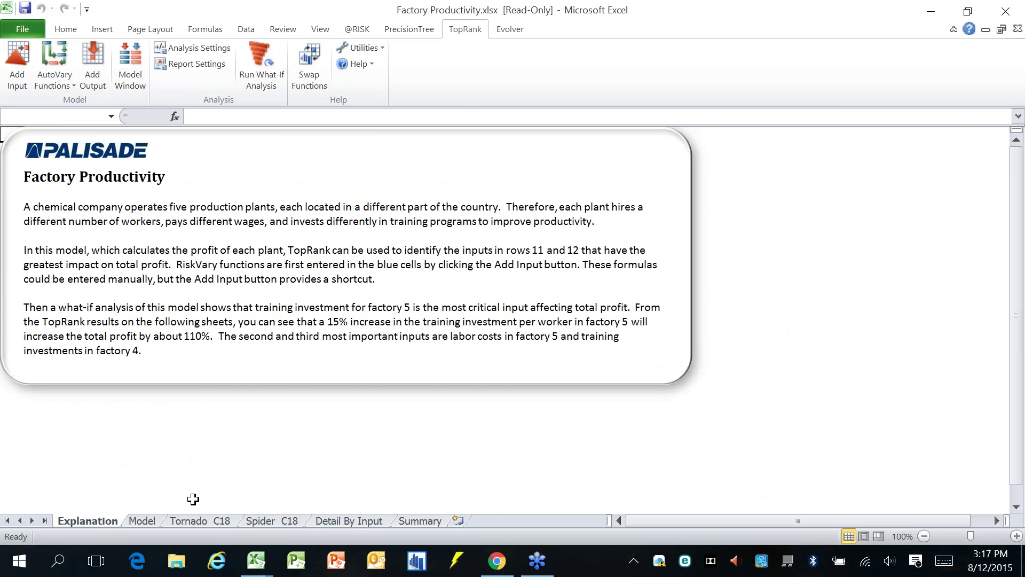
# Step: Show the factory profit model, and review TopRank's analysis settings for input defaults and multi-way what-if options
pyautogui.click(149, 521)
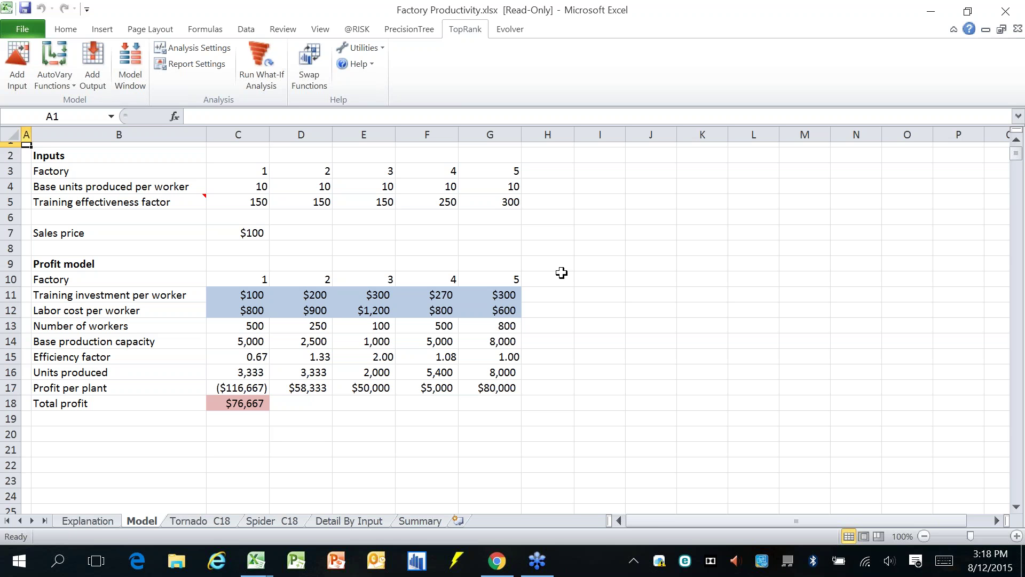
pyautogui.click(215, 52)
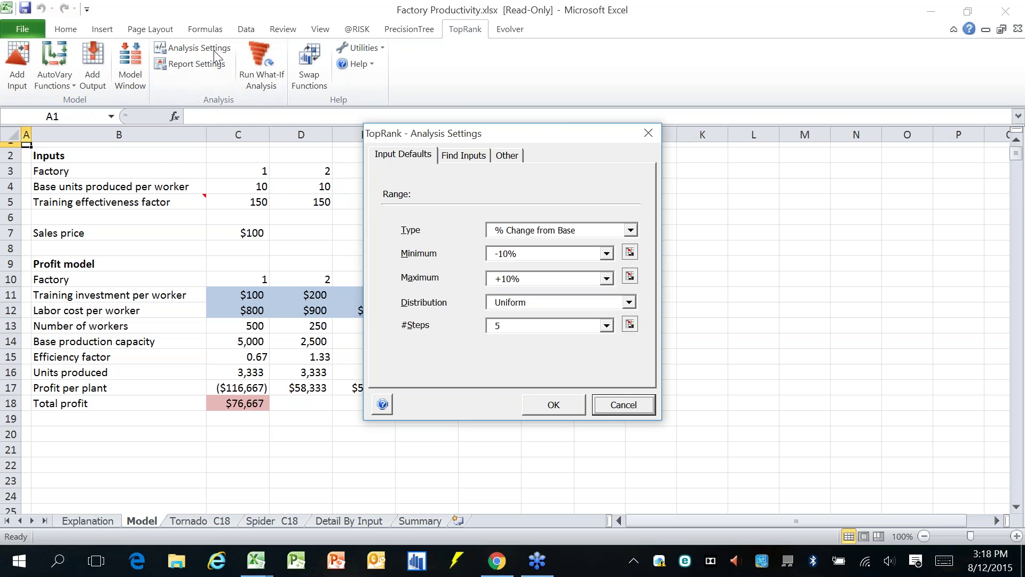
pyautogui.click(499, 161)
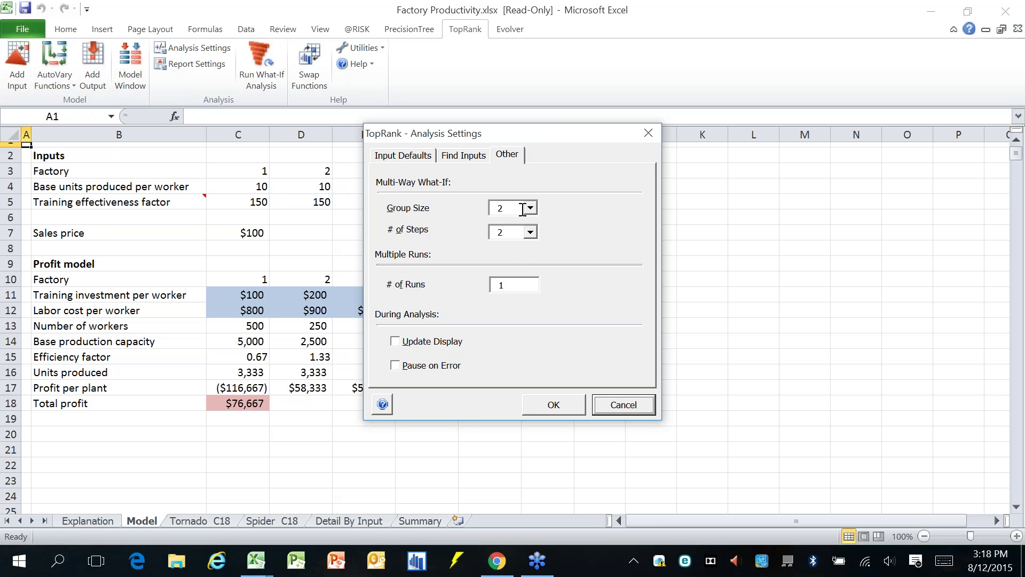
pyautogui.click(518, 234)
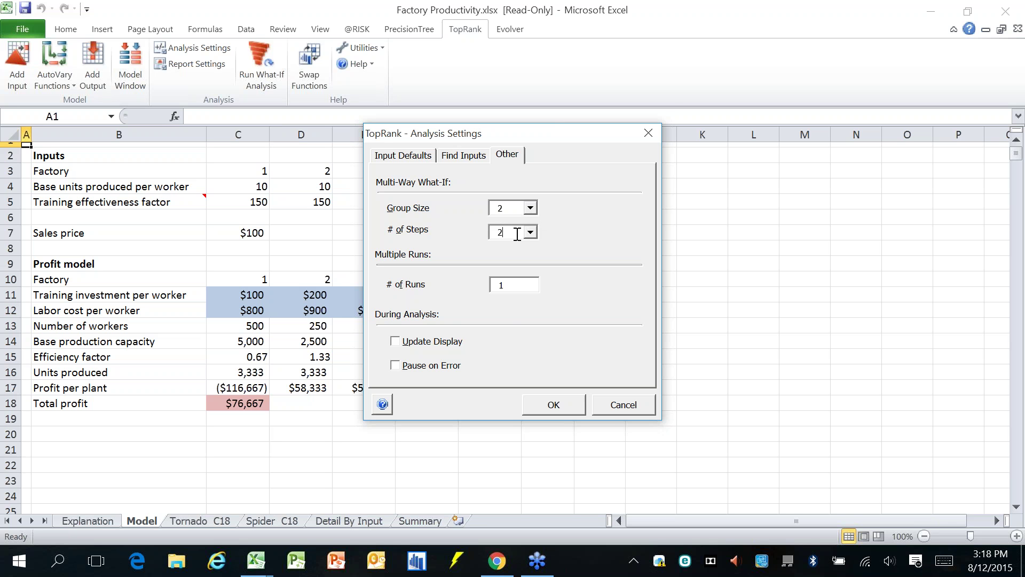
pyautogui.click(553, 404)
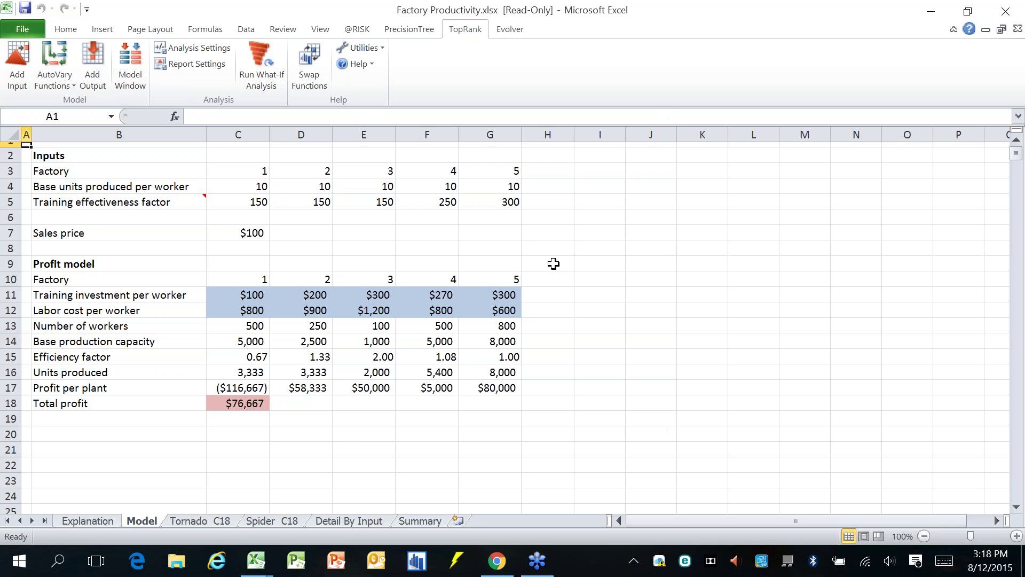
# Step: Make all five labor cost per worker inputs, C12 to G12, multi-way in the TopRank model's input list
pyautogui.click(131, 67)
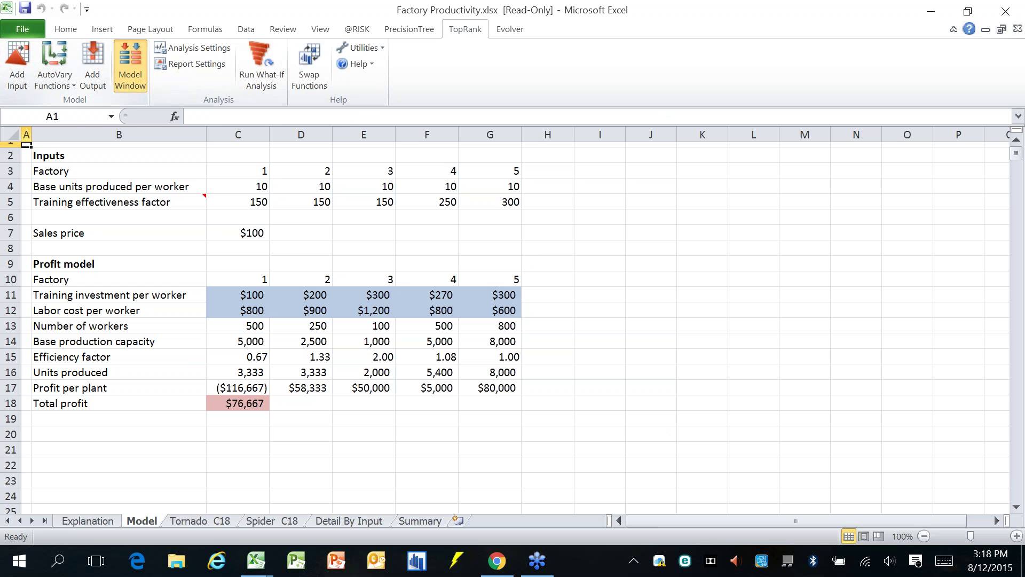
pyautogui.moveTo(483, 24); pyautogui.dragTo(500, 127)
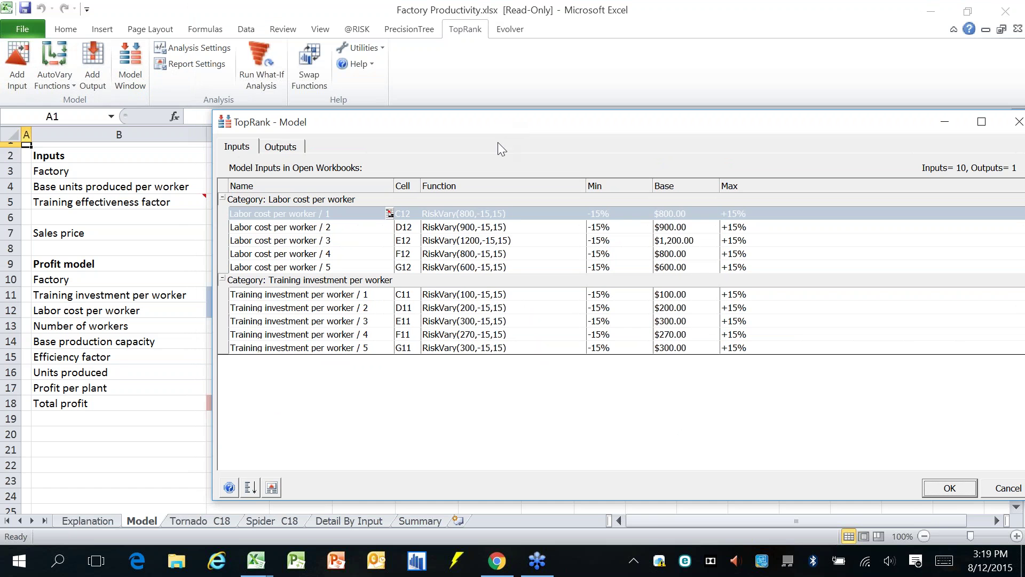
pyautogui.click(522, 212)
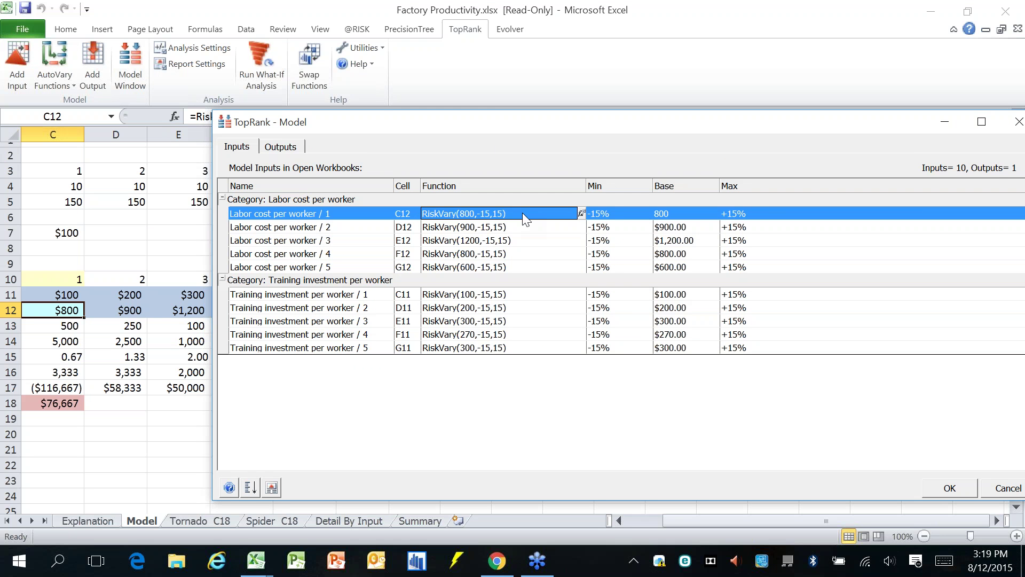
pyautogui.keyDown('shift'); pyautogui.click(520, 266); pyautogui.keyUp('shift')
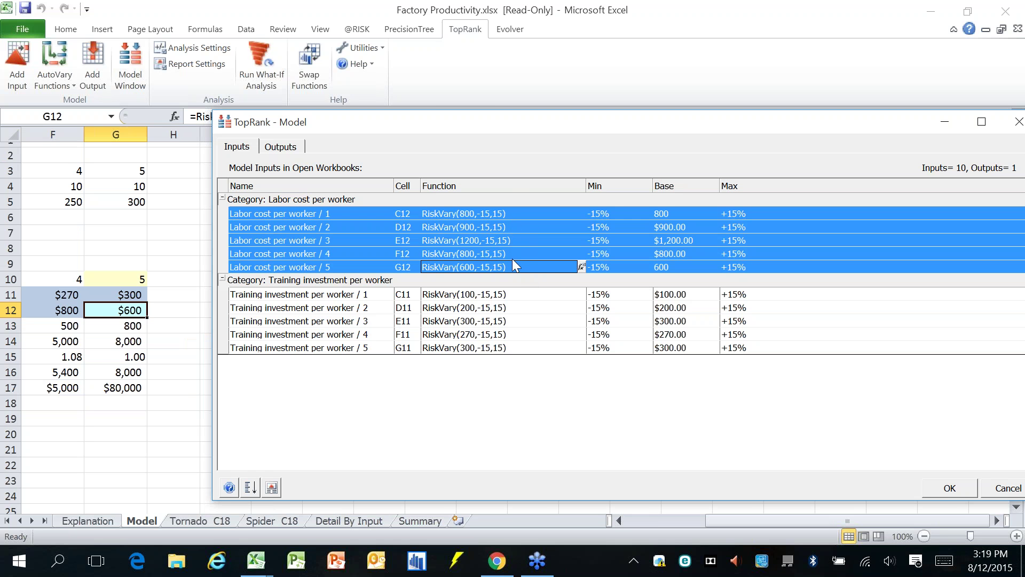
pyautogui.rightClick(521, 247)
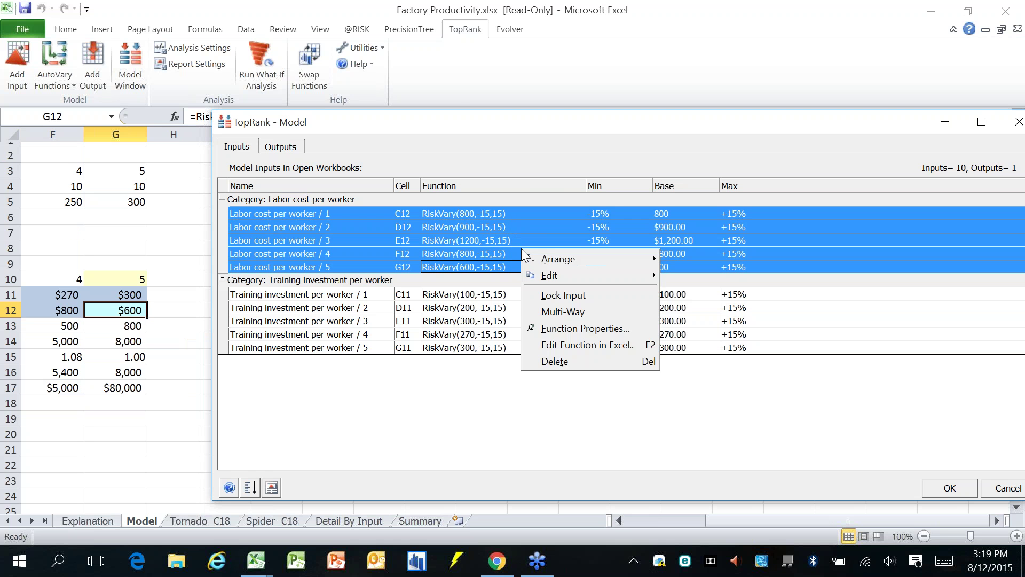
pyautogui.click(579, 312)
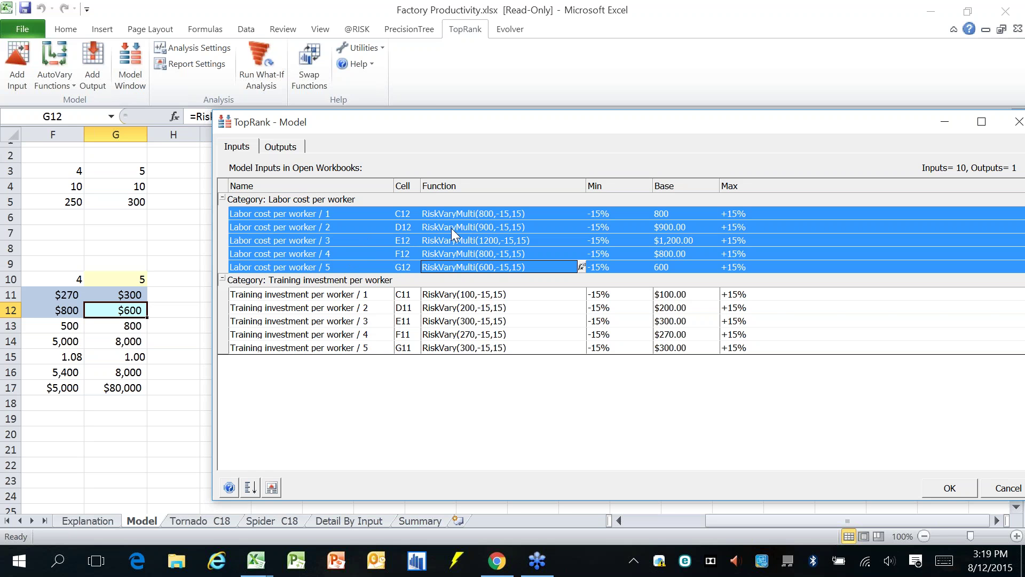
pyautogui.click(945, 486)
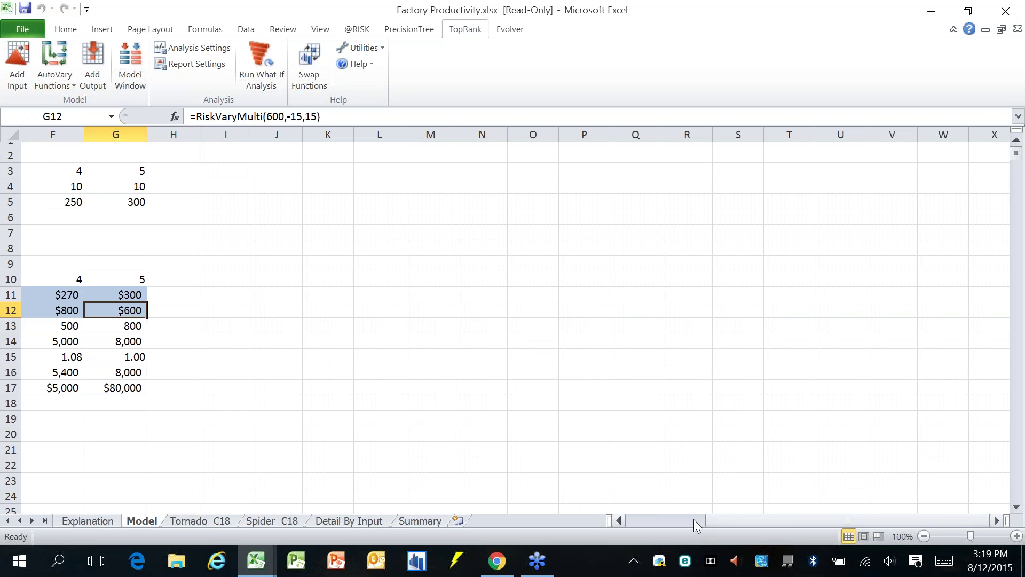
# Step: Run the what-if analysis with its reports placed in a new workbook
pyautogui.click(258, 70)
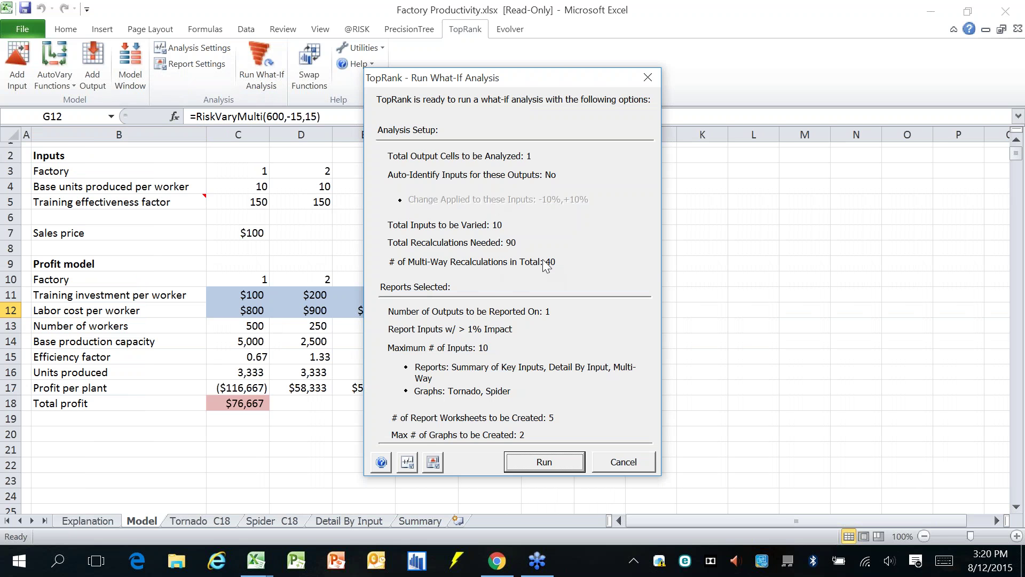
pyautogui.click(433, 463)
pyautogui.click(638, 411)
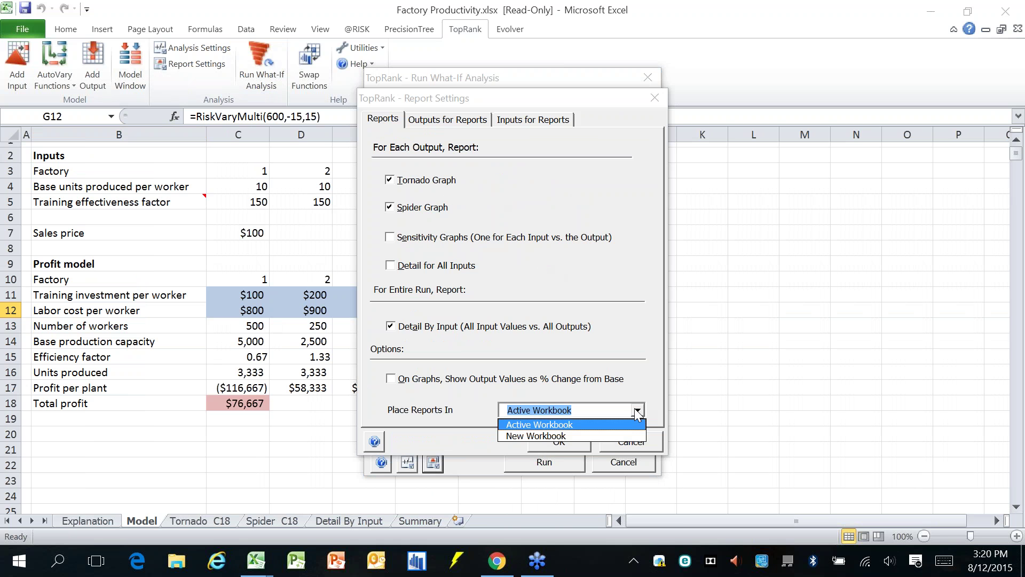
pyautogui.click(530, 437)
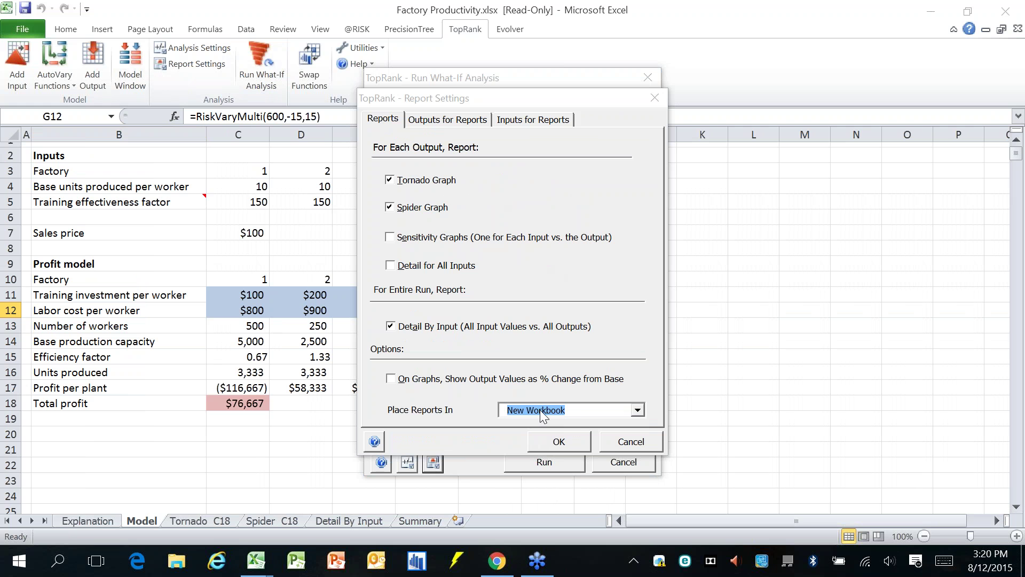
pyautogui.click(568, 441)
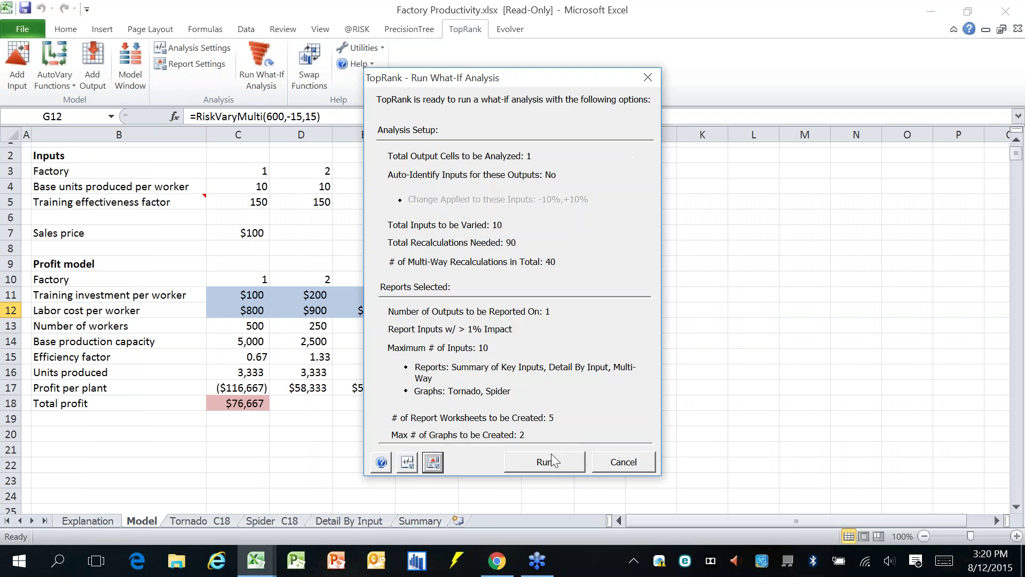
pyautogui.click(550, 460)
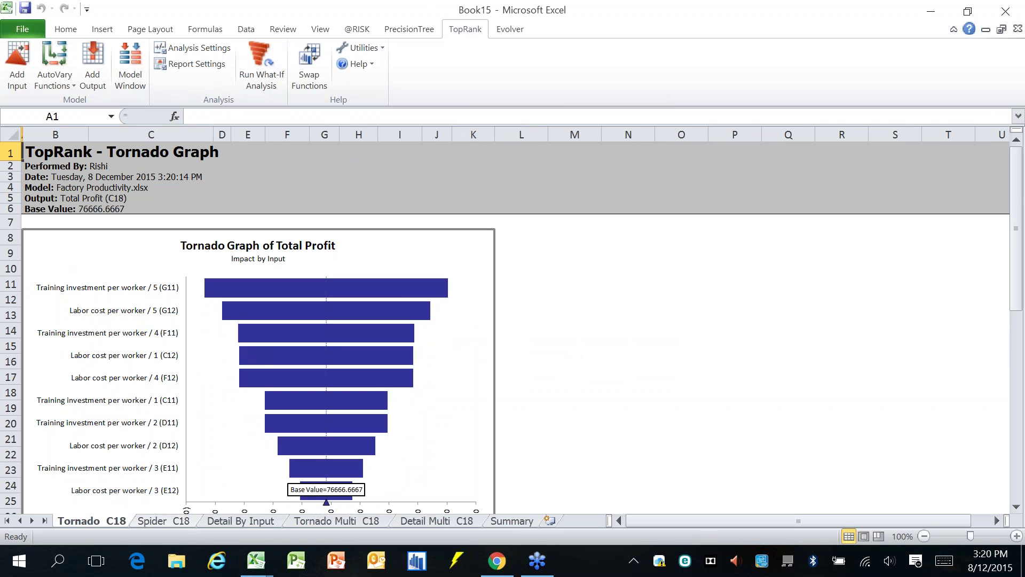
# Step: Look through the Detail By Input, multi-way tornado and multi-way detail reports for Total Profit
pyautogui.hotkey('ctrl', 'pagedown')
pyautogui.click(227, 519)
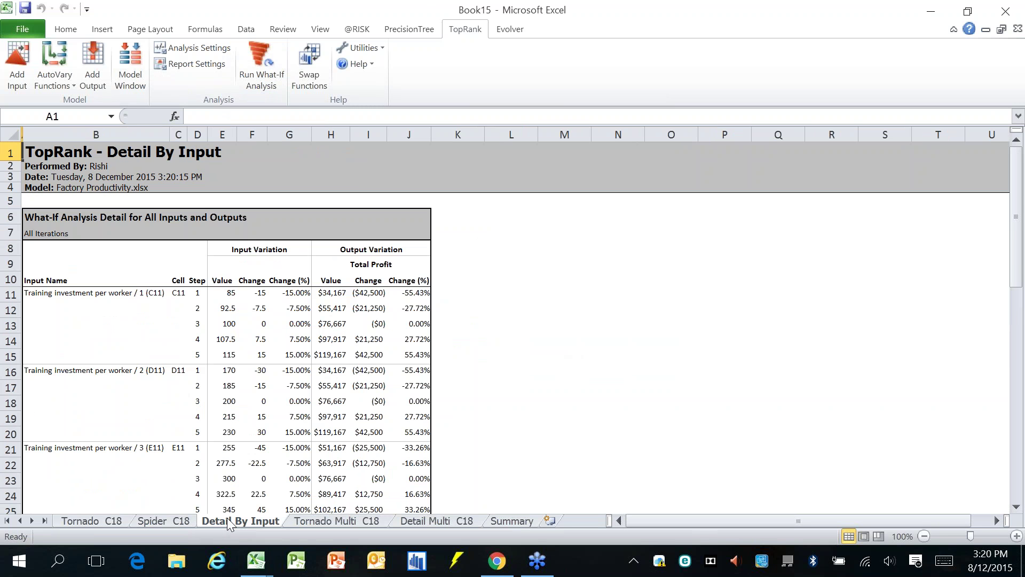
pyautogui.click(347, 522)
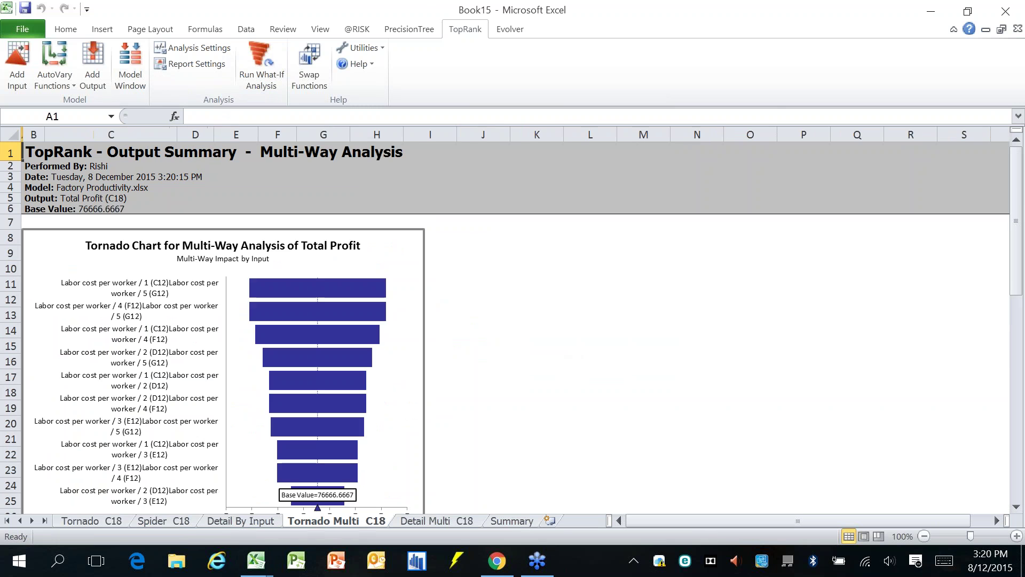
pyautogui.click(443, 520)
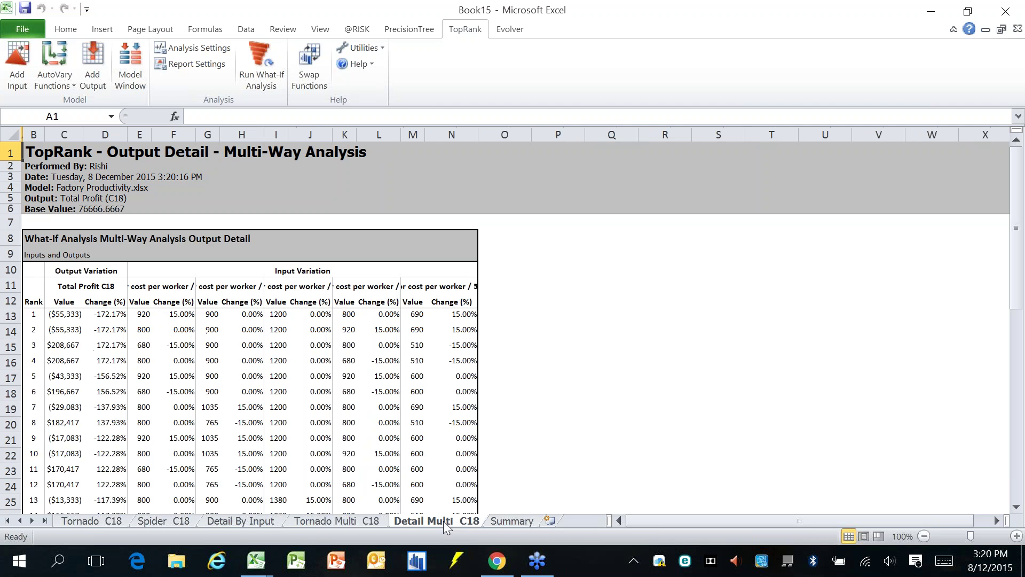
# Step: Examine the multi-way tornado chart of Total Profit, including its paired labor cost labels and value axis
pyautogui.click(332, 520)
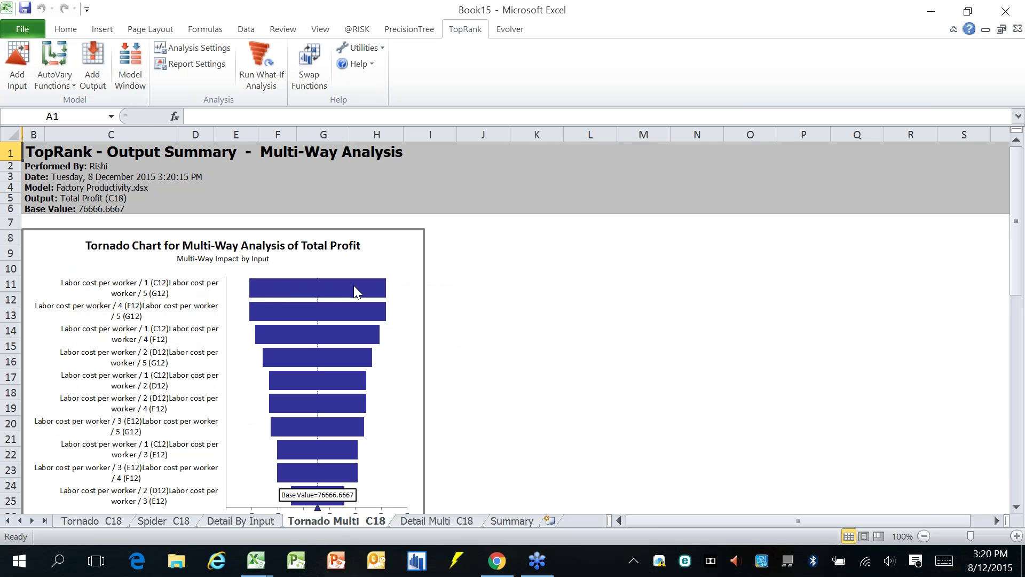
pyautogui.scroll(-1, 470, 325)
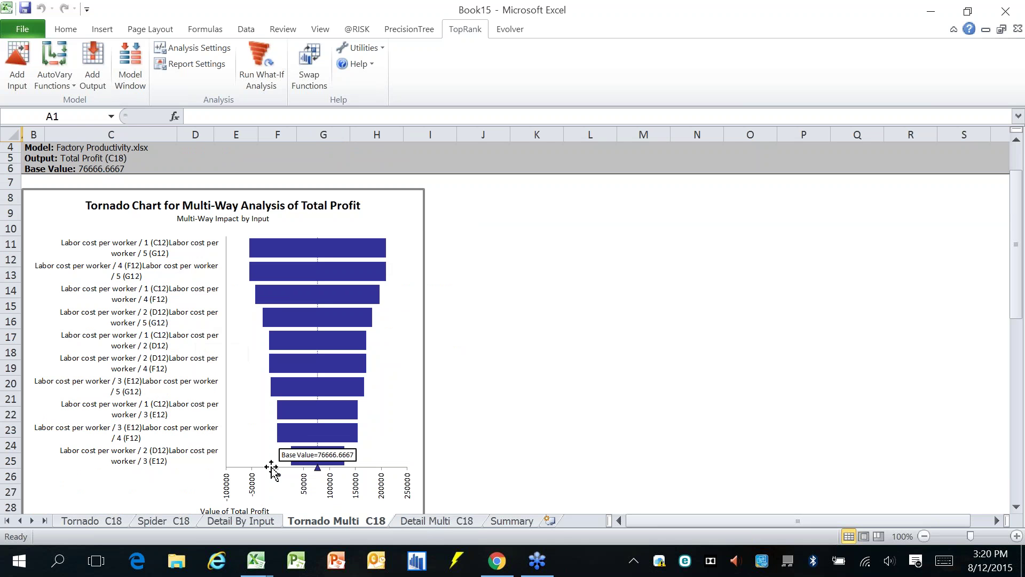
pyautogui.click(515, 350)
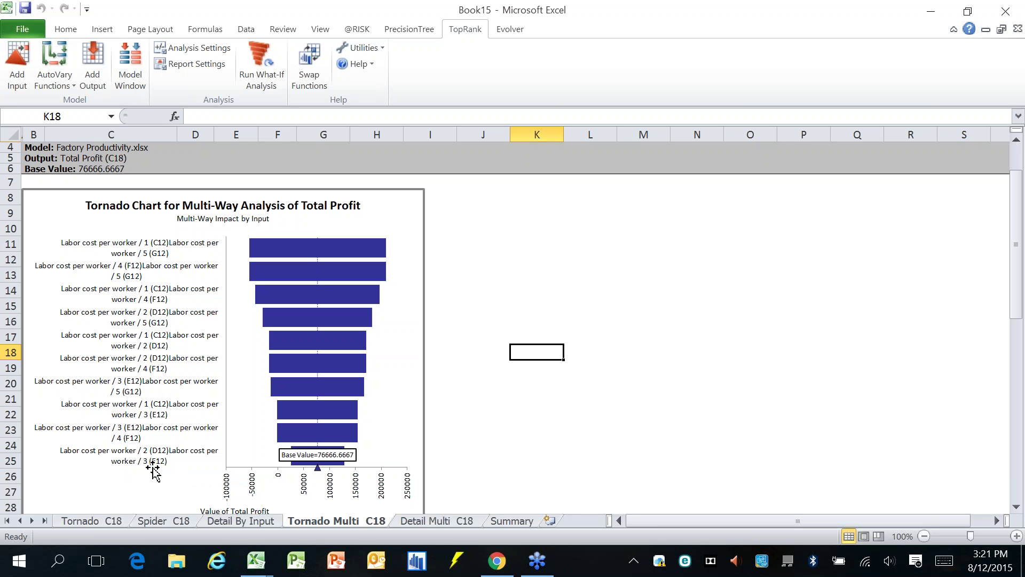
pyautogui.moveTo(378, 251)
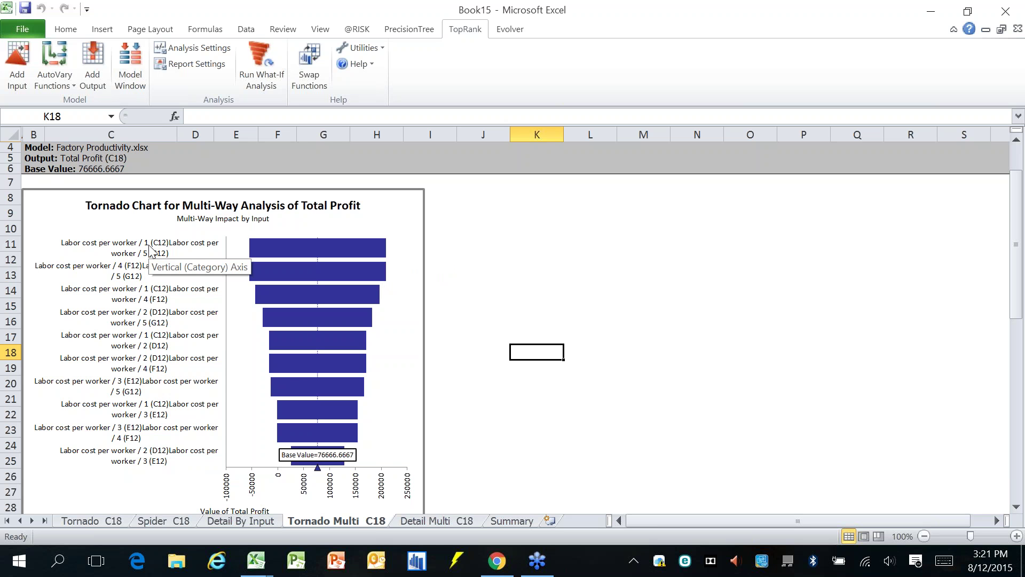
# Step: Examine the rank 1 combination in the multi-way detail report, comparing its varied labor costs with the profit value and percentage change
pyautogui.click(438, 520)
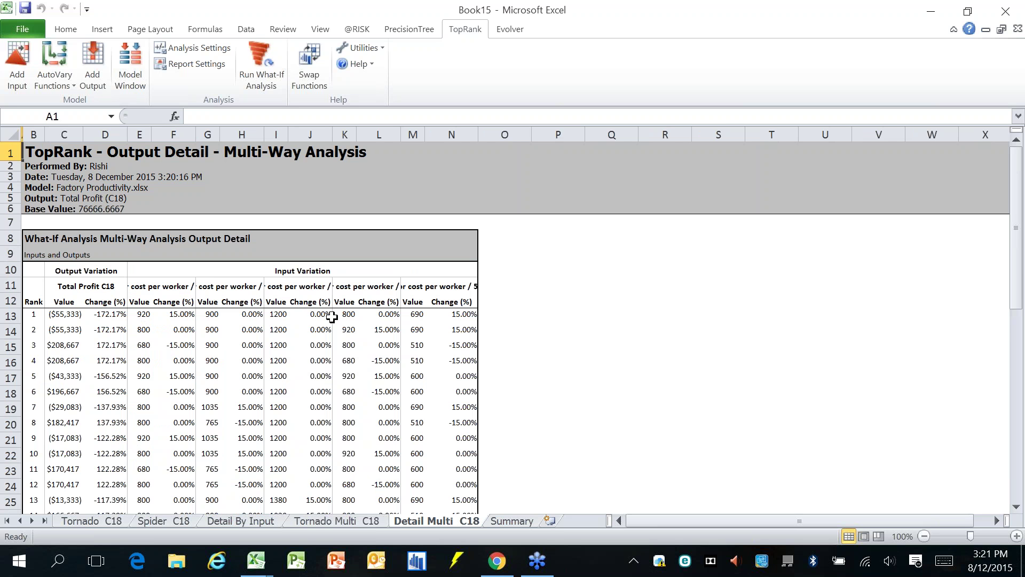
pyautogui.click(171, 315)
pyautogui.moveTo(144, 315); pyautogui.dragTo(176, 316)
pyautogui.moveTo(422, 314); pyautogui.dragTo(505, 314)
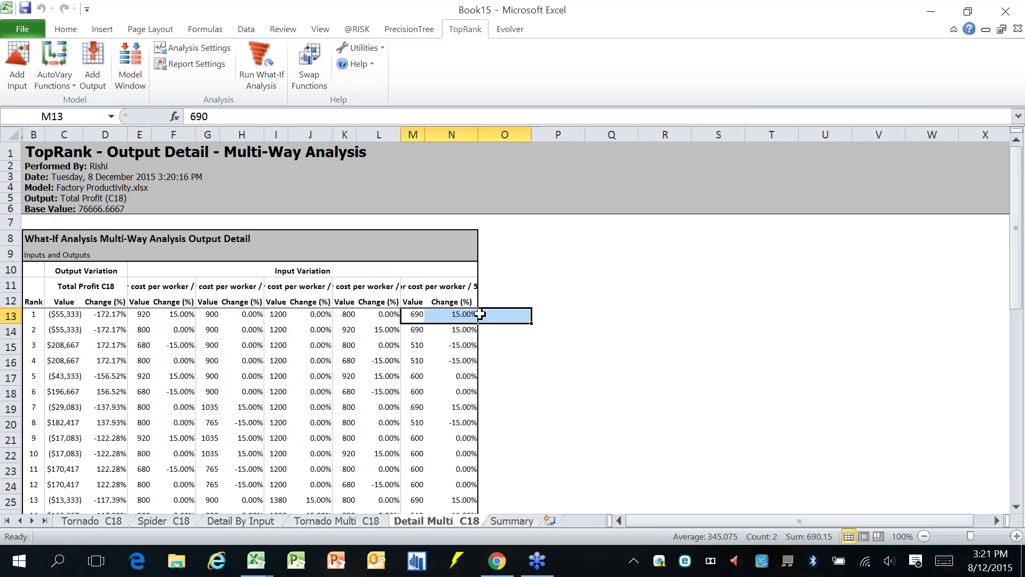
pyautogui.click(65, 315)
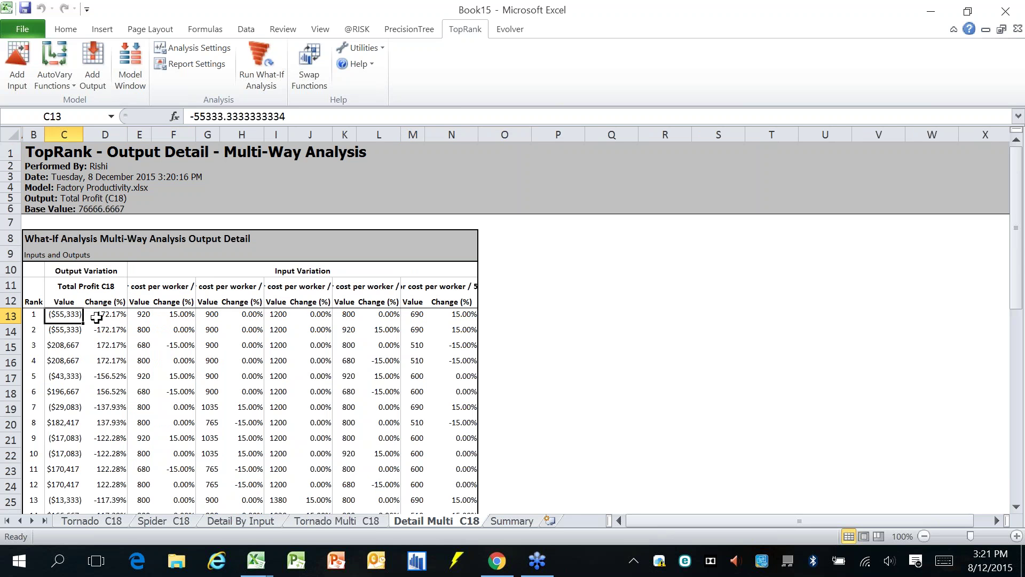
pyautogui.click(114, 314)
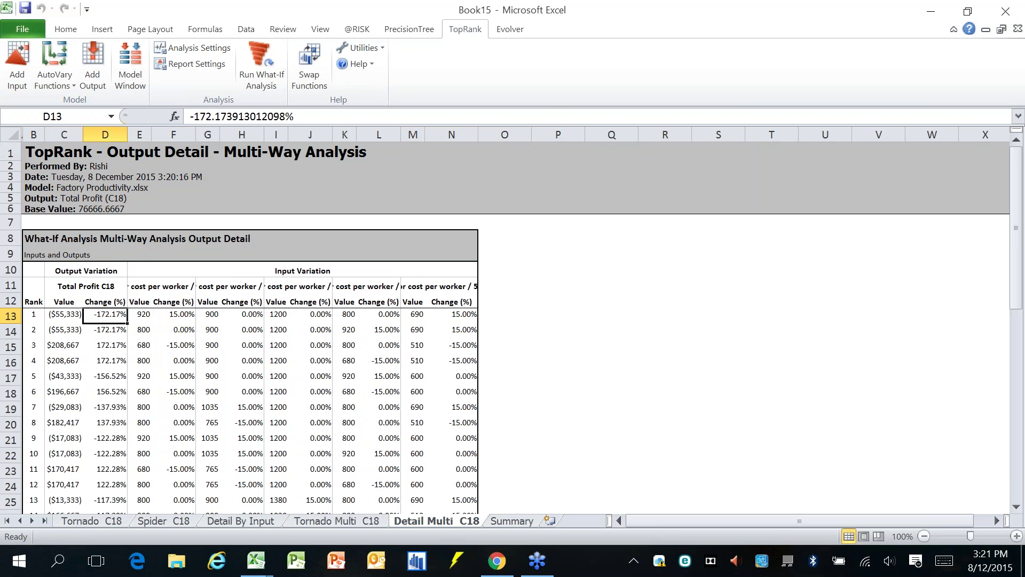
# Step: Examine the lowest-ranked input combinations at the end of the multi-way detail report, including ranks 38 and 40
pyautogui.click(348, 358)
pyautogui.hotkey('ctrl', 'Down')
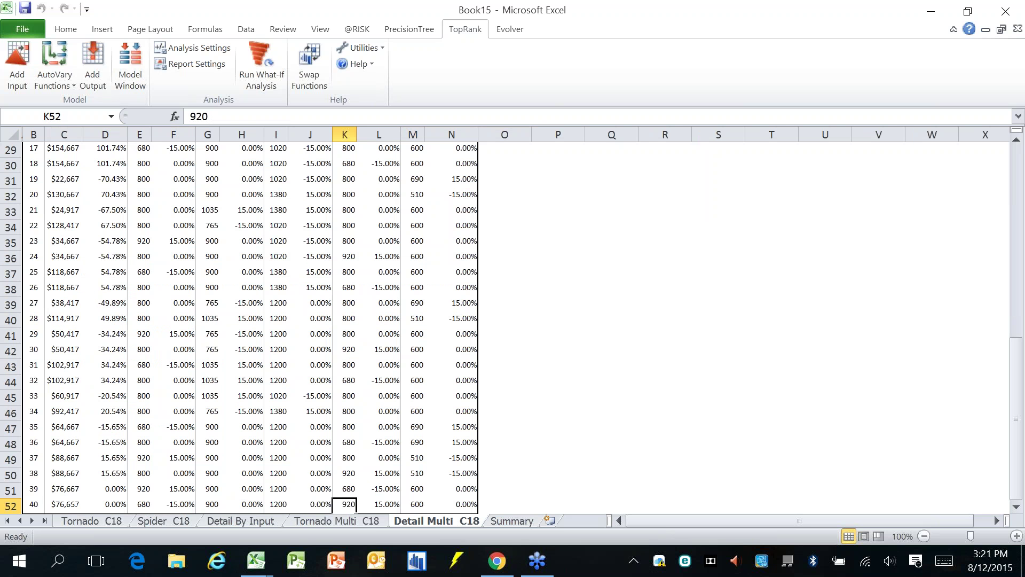
pyautogui.click(382, 504)
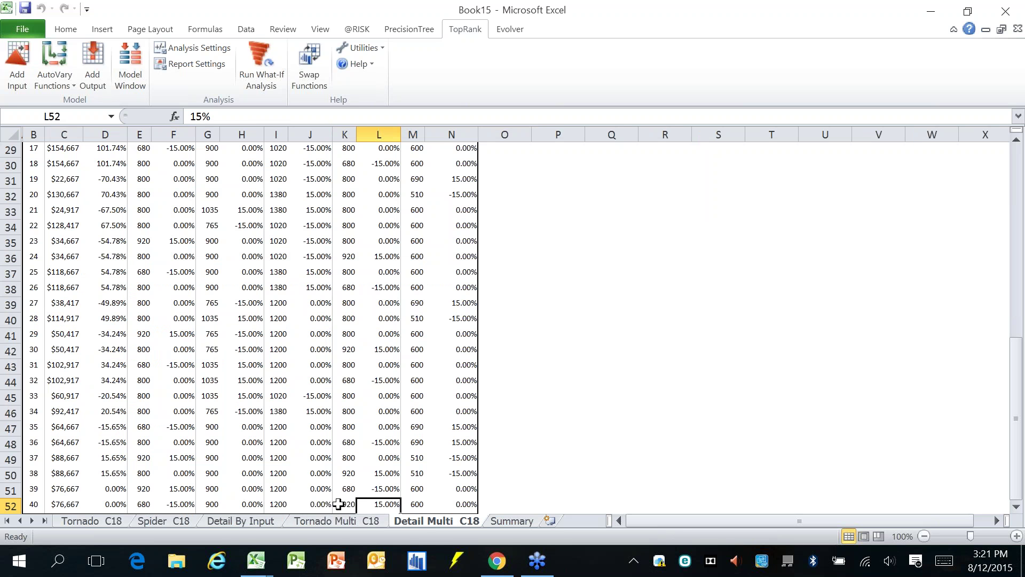
pyautogui.moveTo(392, 504); pyautogui.dragTo(161, 503)
pyautogui.click(101, 504)
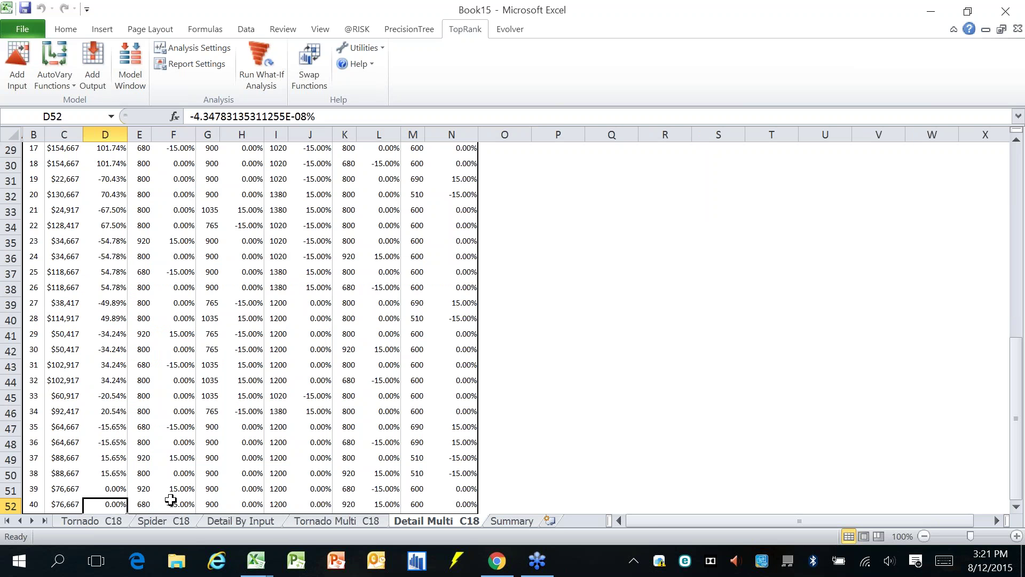
pyautogui.moveTo(384, 473); pyautogui.dragTo(456, 471)
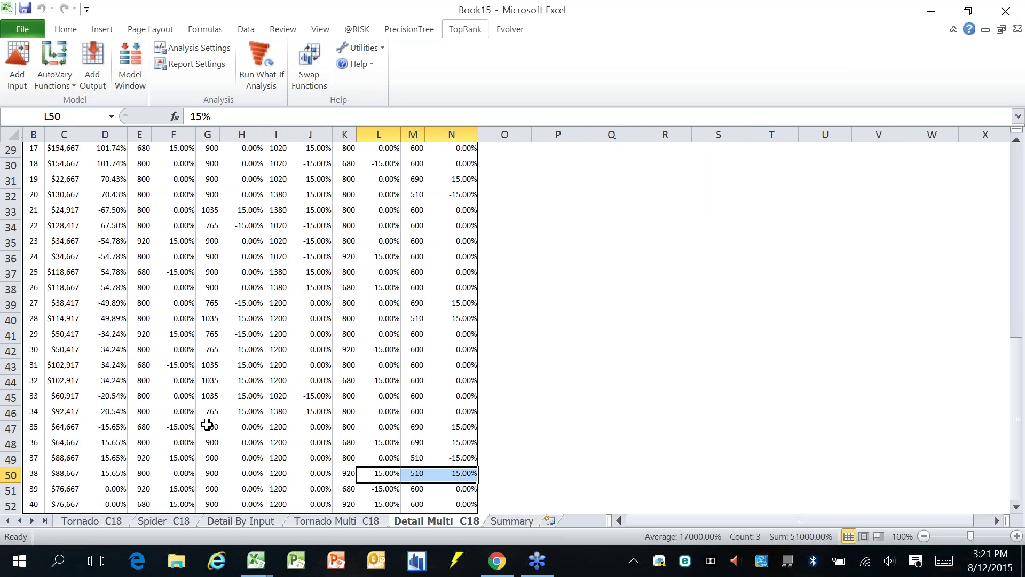
pyautogui.hotkey('ctrl', 'Up')
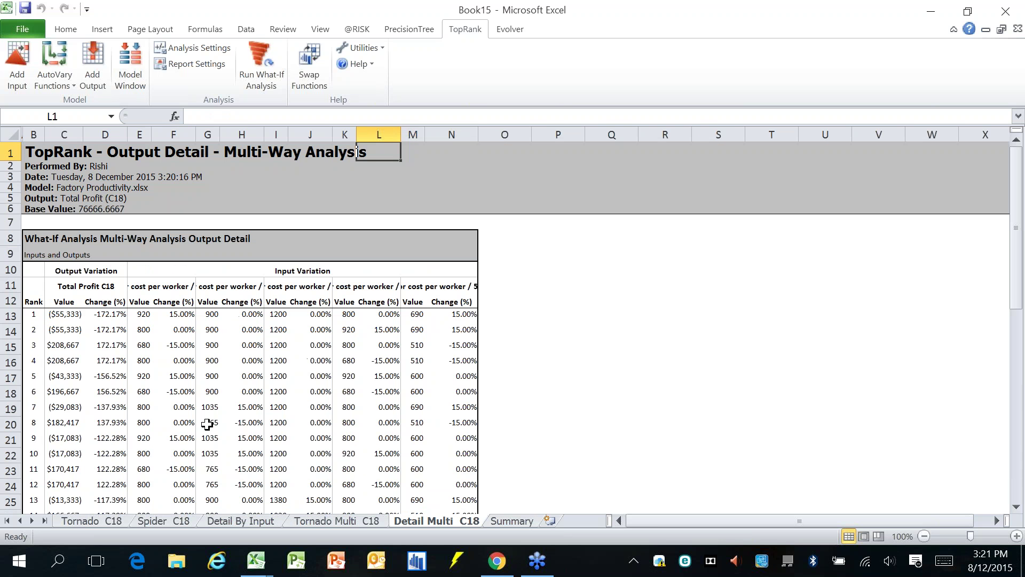
# Step: Revisit the one-way tornado graph, and close the TopRank report workbook without saving it
pyautogui.click(94, 521)
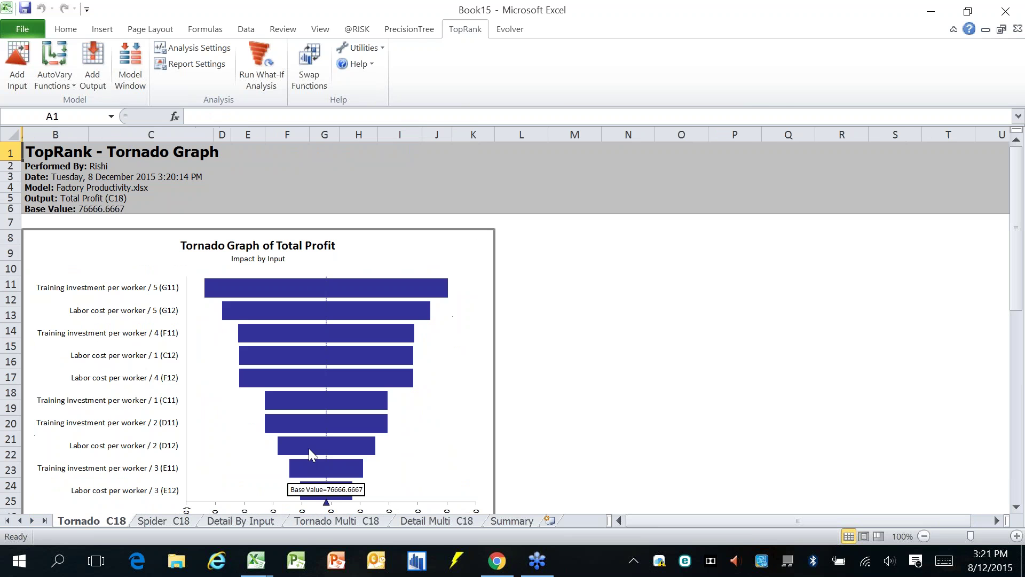
pyautogui.hotkey('alt', 'w')
pyautogui.click(556, 344)
pyautogui.hotkey('ctrl', 'w')
pyautogui.click(539, 300)
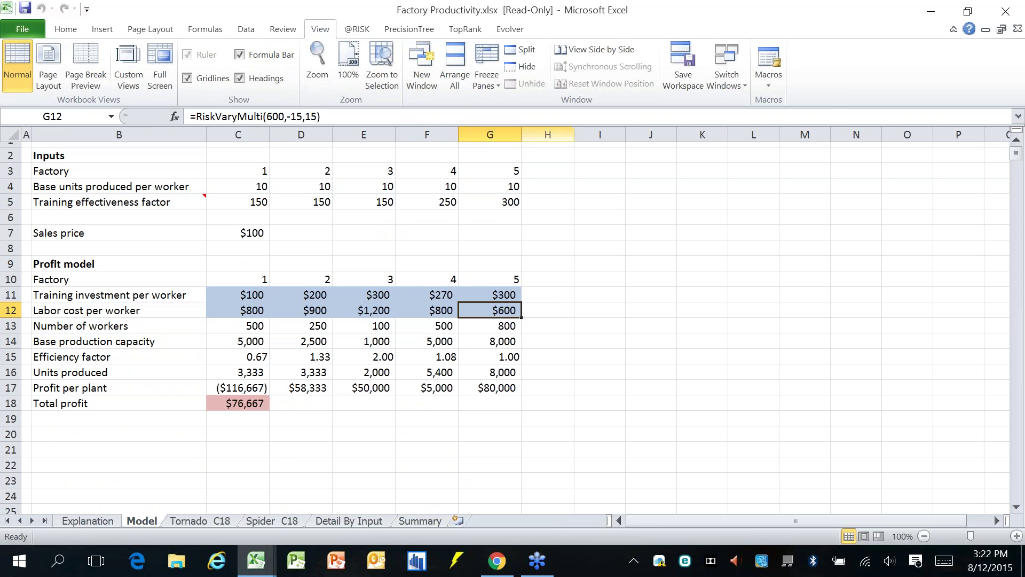
# Step: Close Factory Productivity.xlsx without saving the changes
pyautogui.hotkey('alt', 'y')
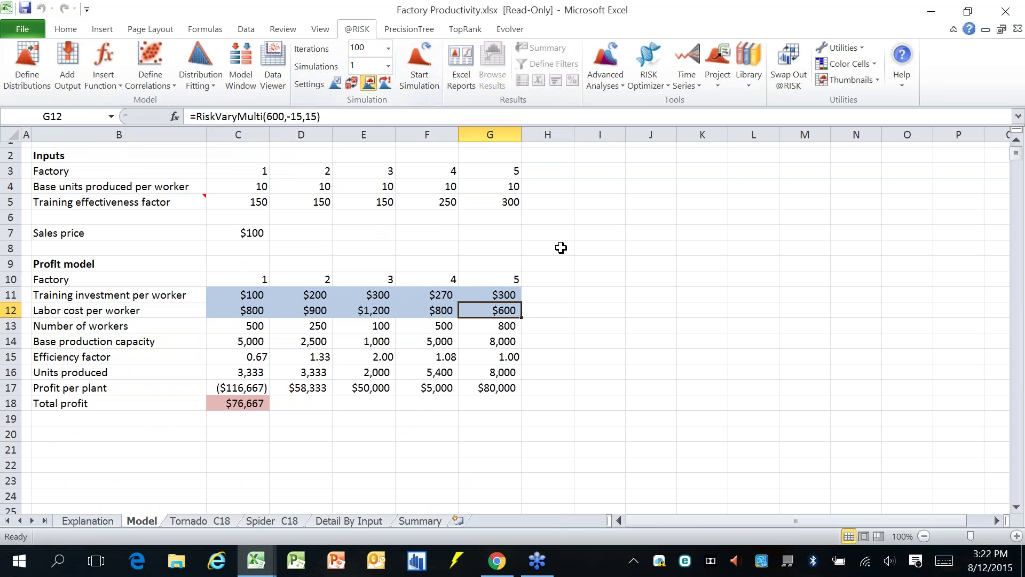
pyautogui.hotkey('ctrl', 'w')
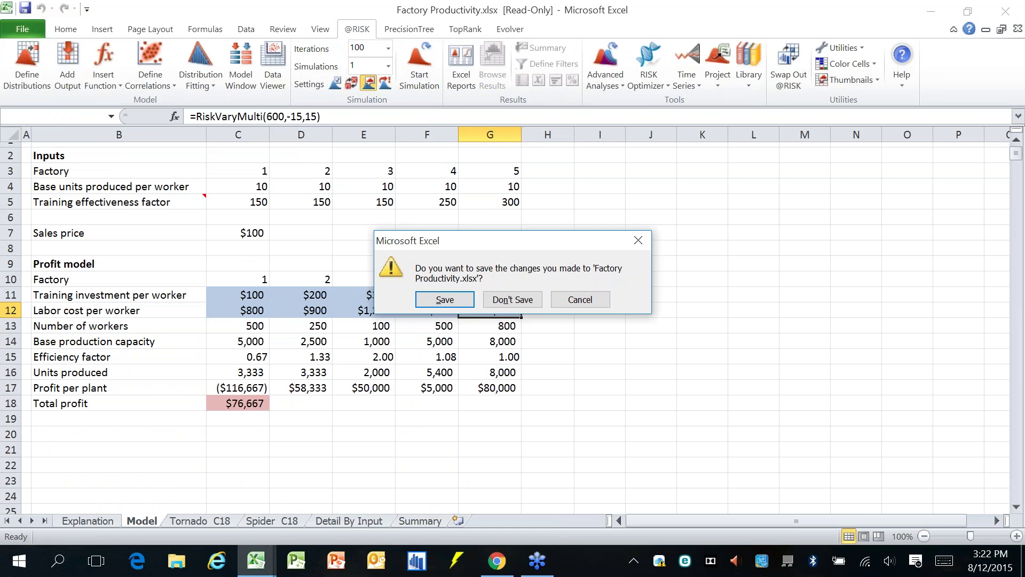
pyautogui.click(531, 300)
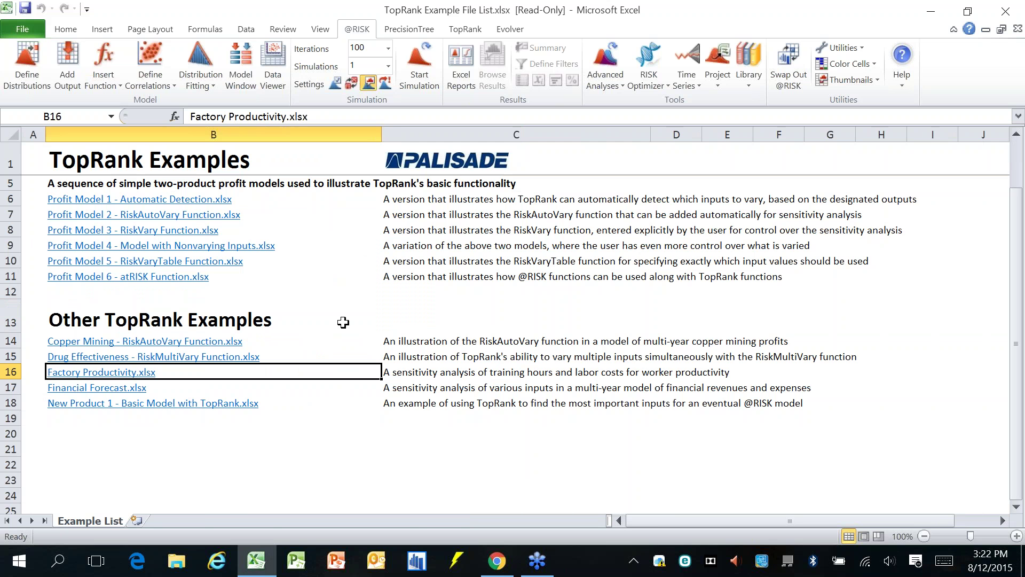
# Step: Open the Financial Forecast.xlsx example, and select the Competitor Entry cell C15 on its Model sheet
pyautogui.click(115, 389)
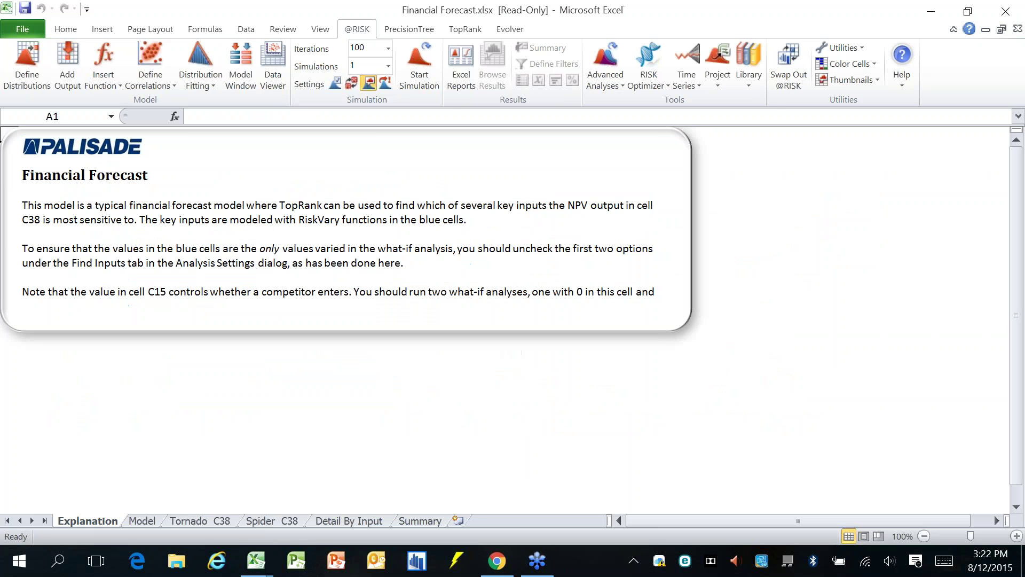
pyautogui.click(142, 520)
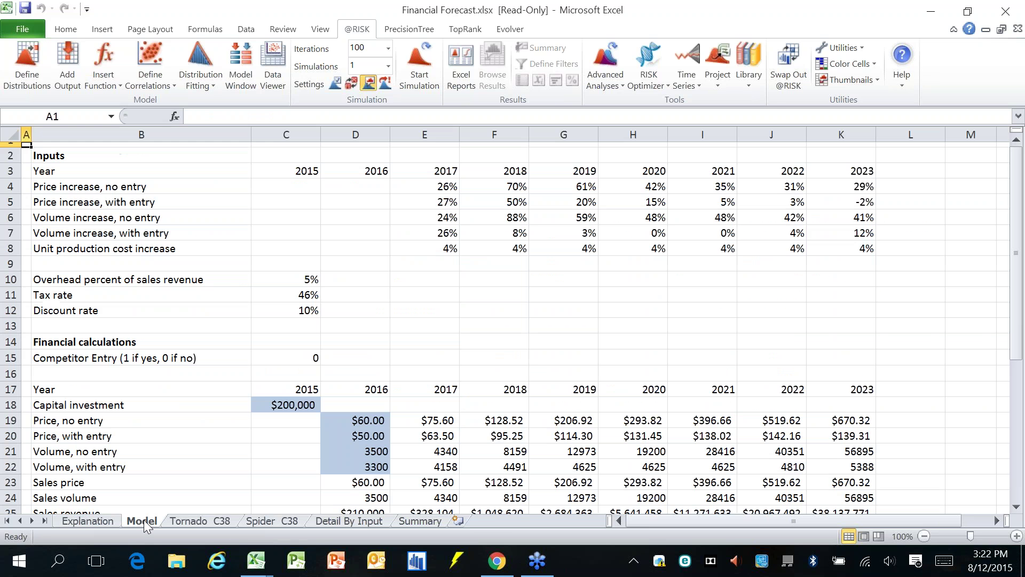
pyautogui.click(265, 357)
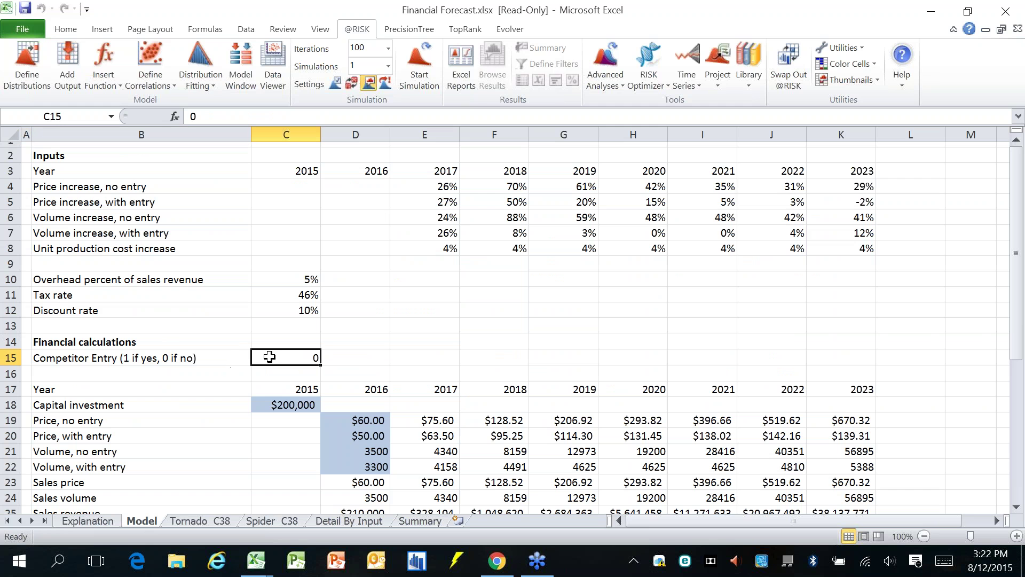
pyautogui.click(465, 31)
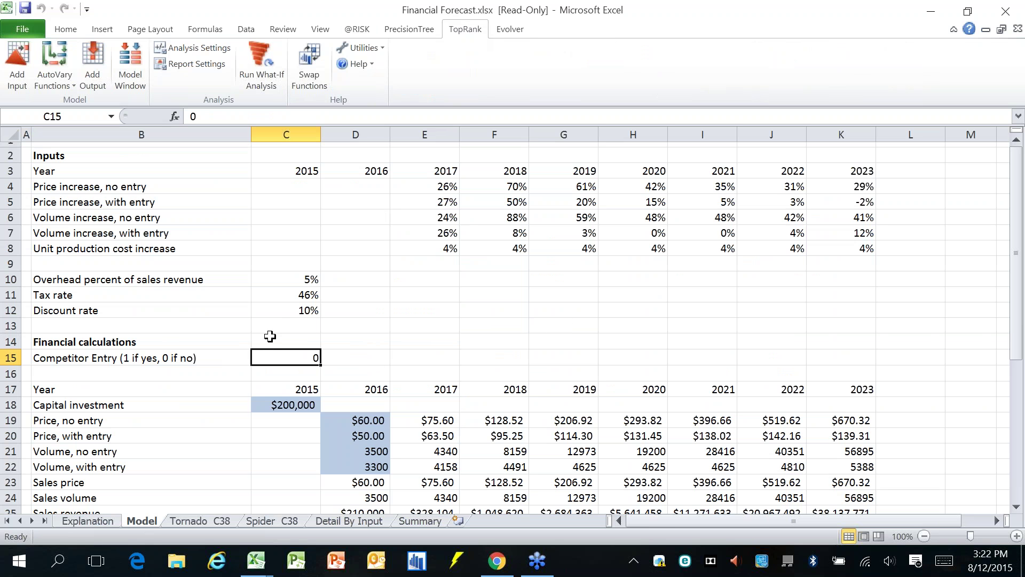
pyautogui.click(352, 34)
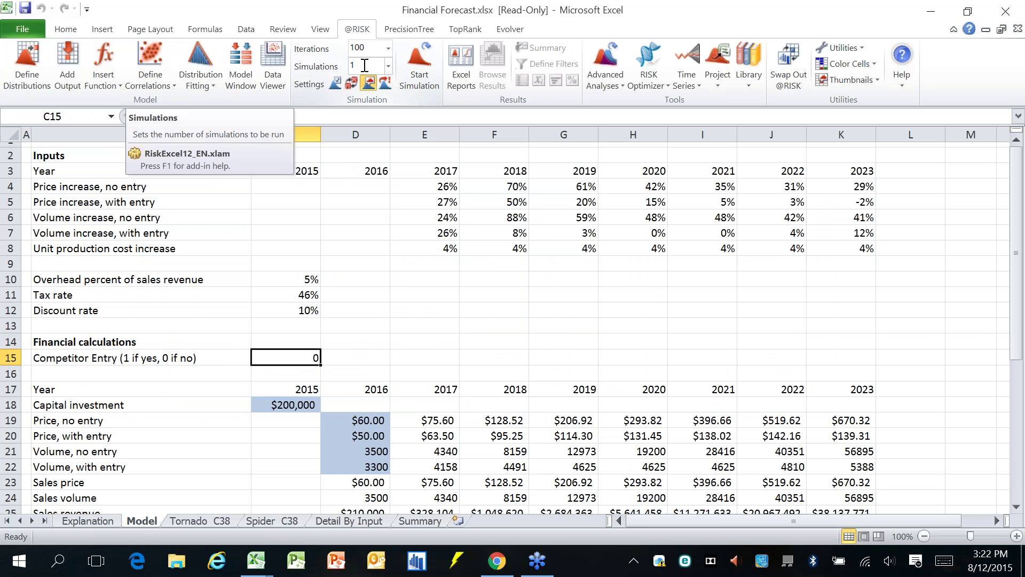
pyautogui.click(459, 32)
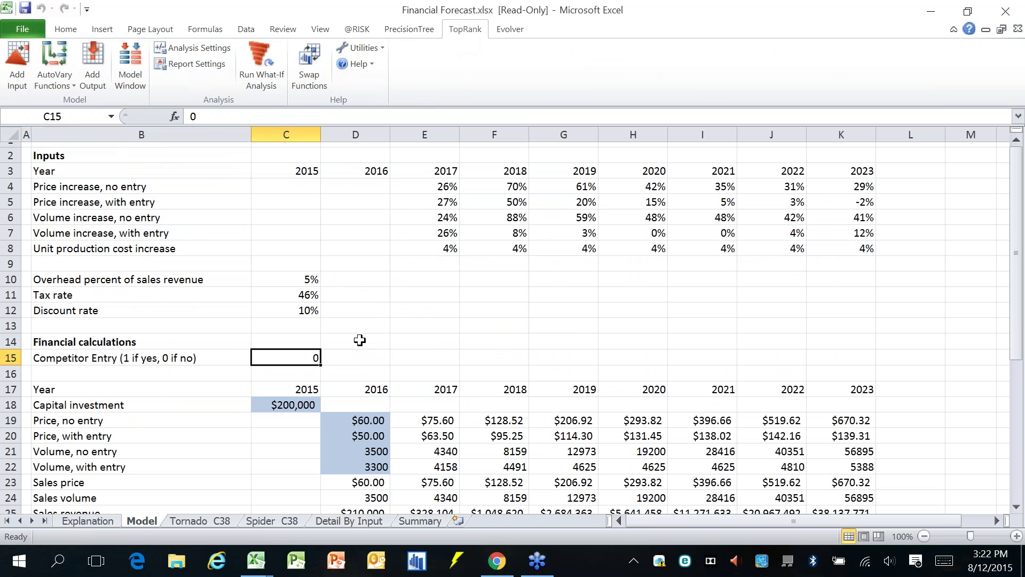
pyautogui.scroll(-7, 402, 331)
pyautogui.click(288, 397)
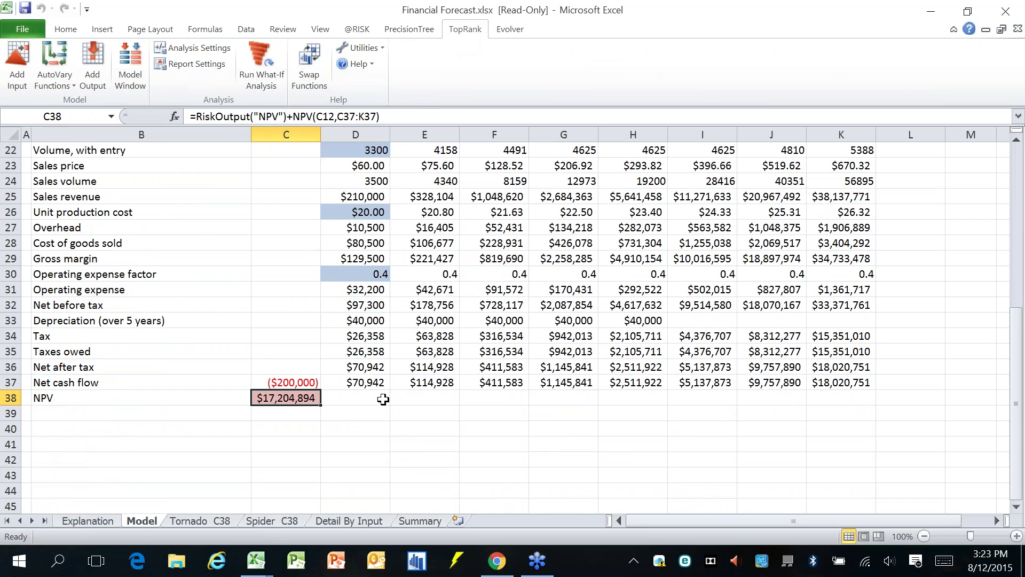
pyautogui.scroll(7, 383, 399)
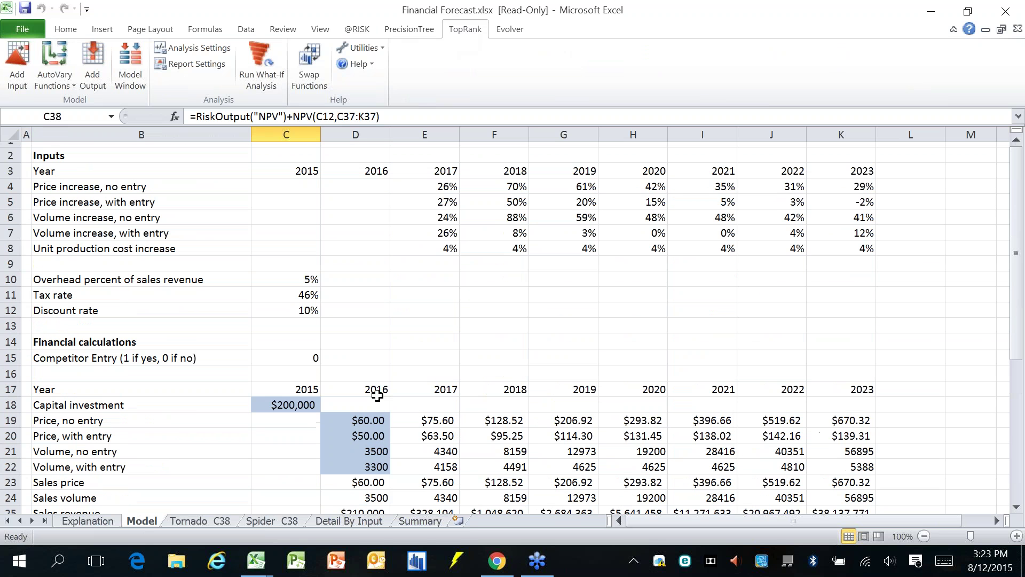
# Step: Set Competitor Entry in C15 to 1, and check the effect on the NPV output in C38
pyautogui.click(275, 356)
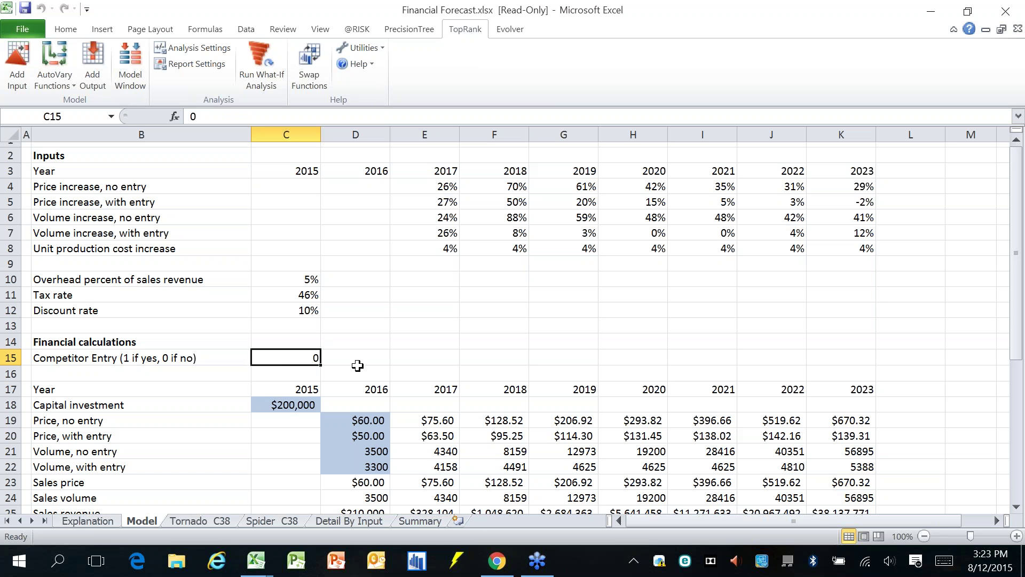
pyautogui.write('1')
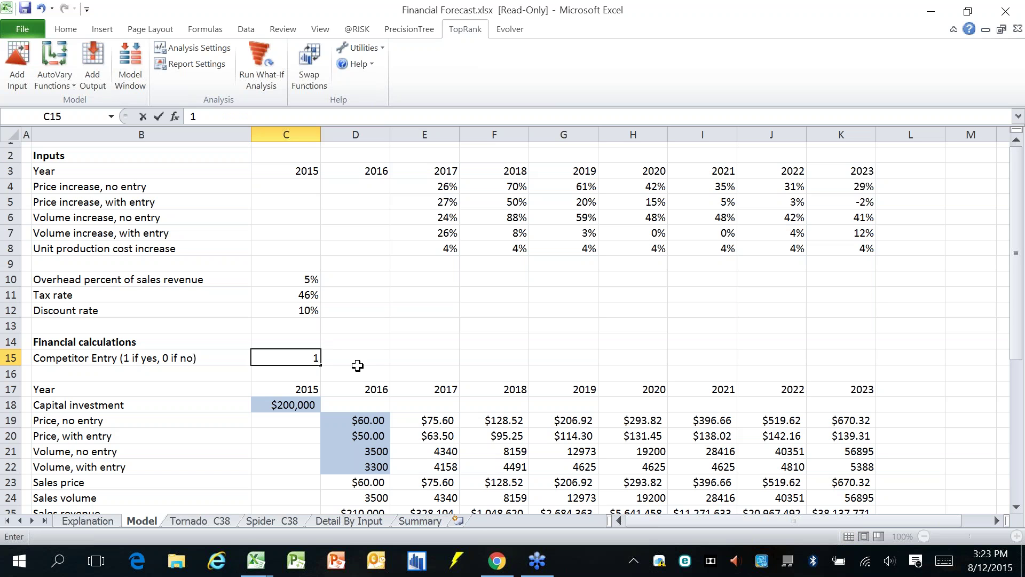
pyautogui.press('Return')
pyautogui.scroll(-3, 357, 365)
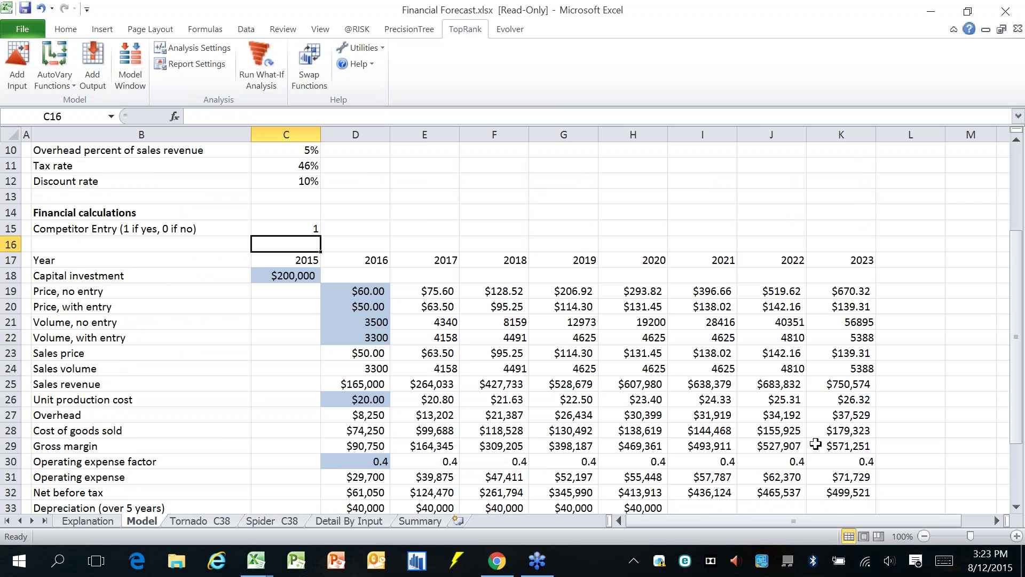
pyautogui.scroll(-3, 626, 368)
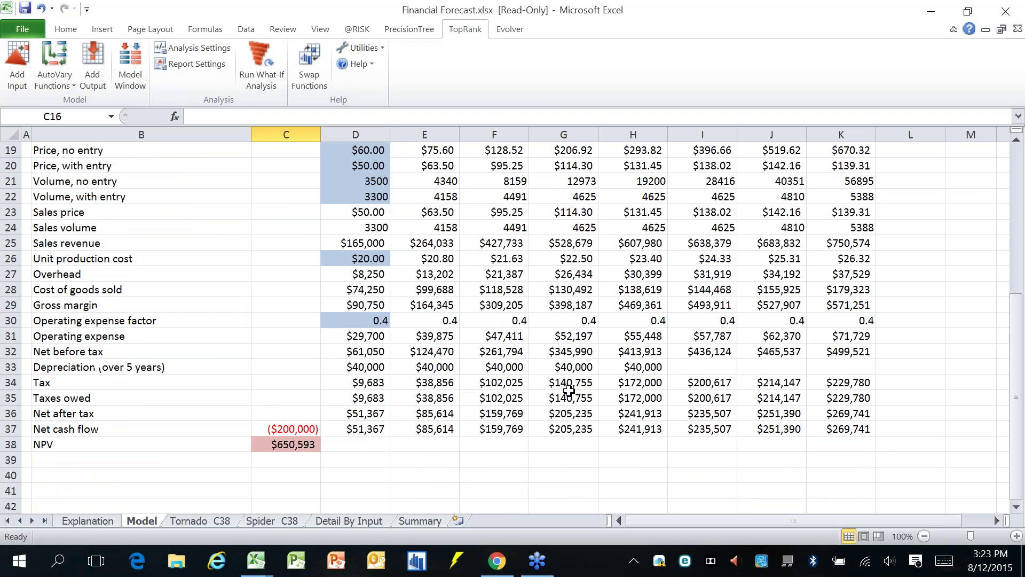
pyautogui.click(296, 443)
pyautogui.scroll(6, 295, 443)
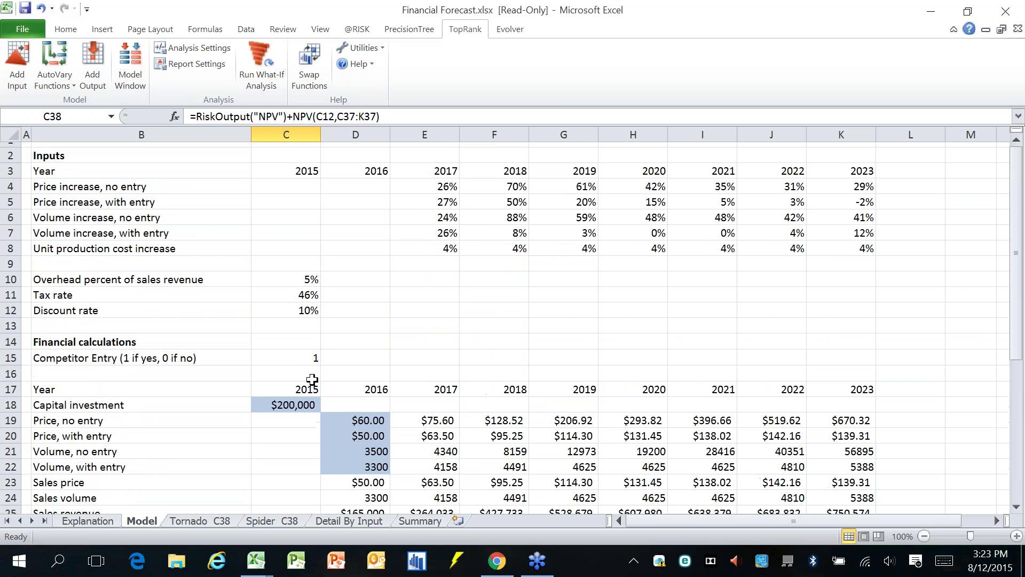
pyautogui.click(298, 358)
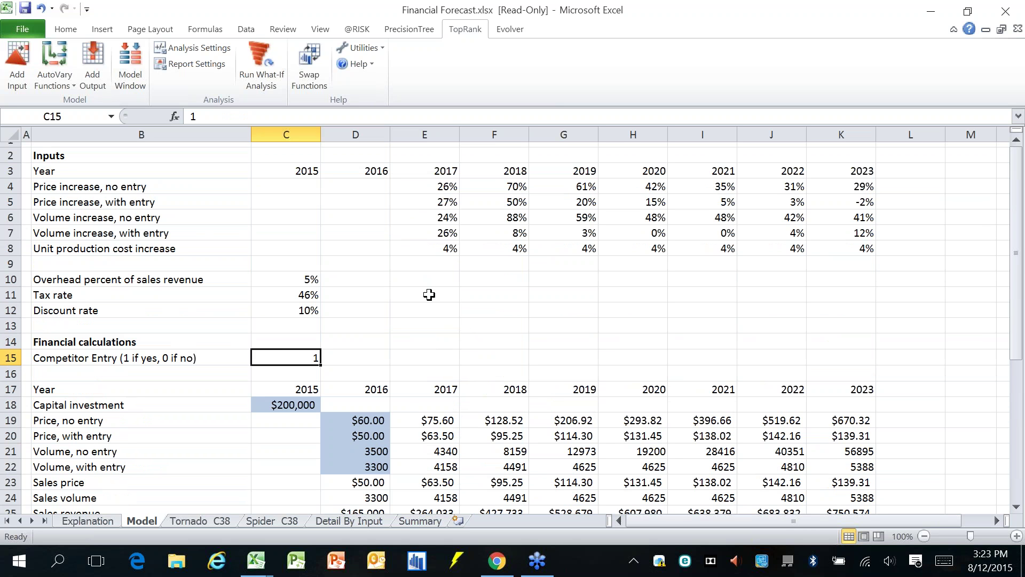
# Step: Enter =RiskSimtable({0,1}) in the Competitor Entry cell C15 to cover both scenarios
pyautogui.write('=risksim')
pyautogui.press('Tab')
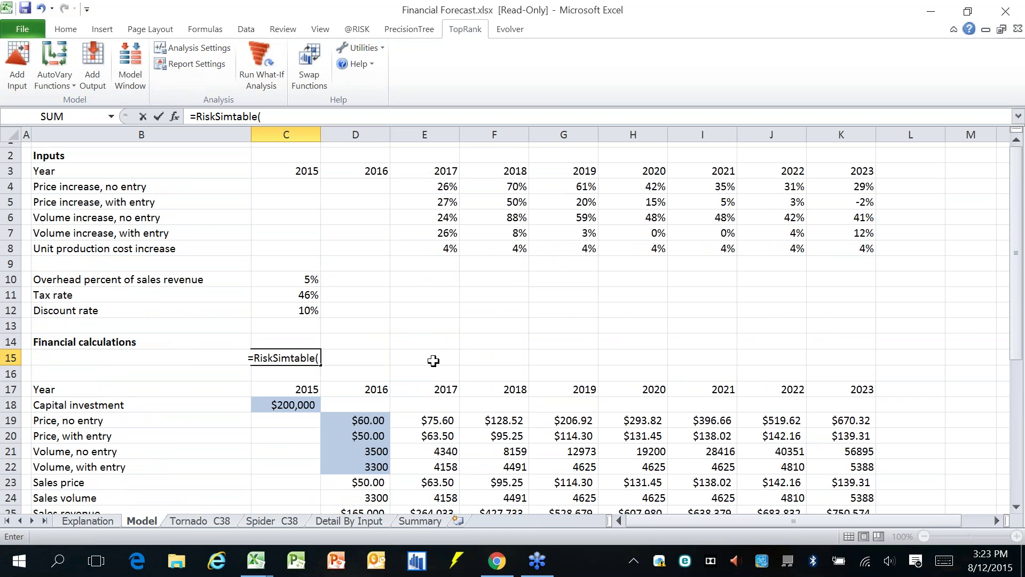
pyautogui.write('{0,1')
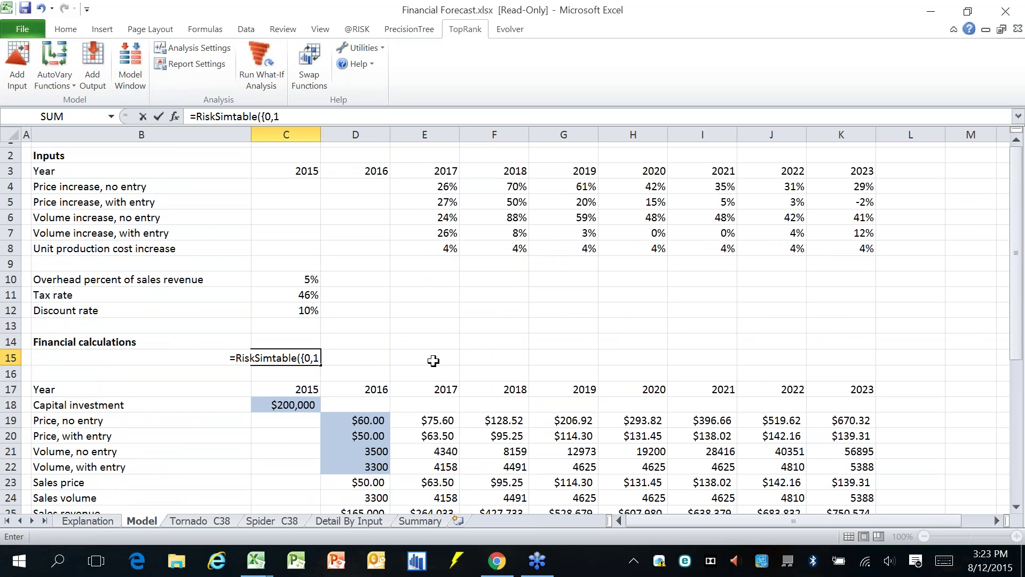
pyautogui.write('})')
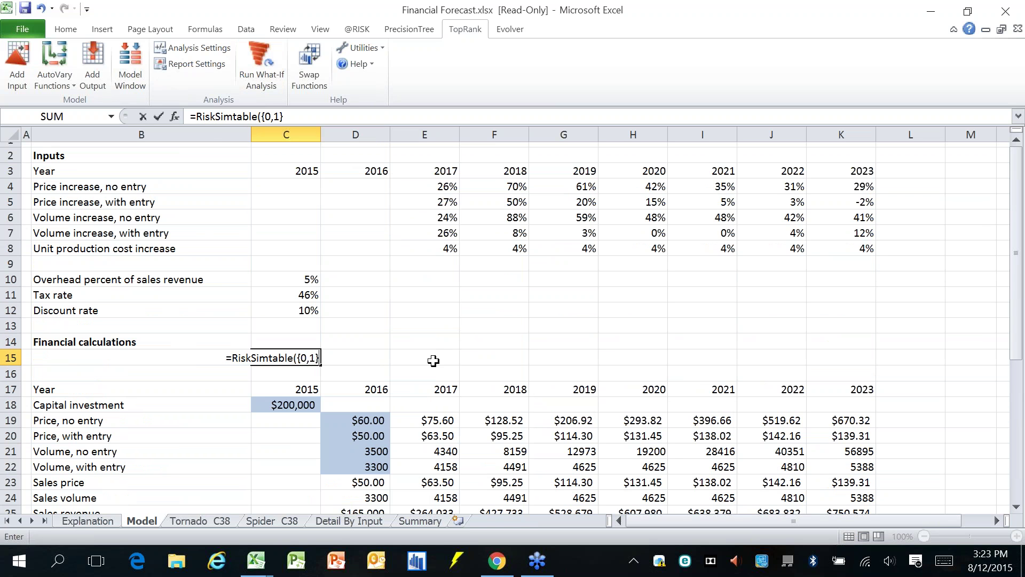
pyautogui.click(159, 117)
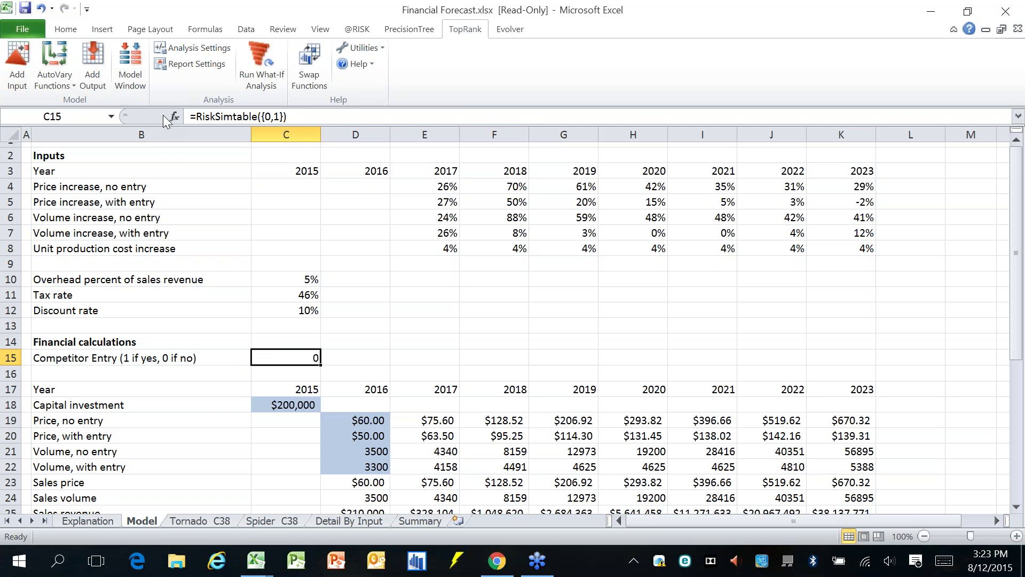
pyautogui.click(298, 116)
pyautogui.press('Escape')
# Step: Set the number of multiple runs to 2 in the TopRank analysis settings
pyautogui.click(219, 48)
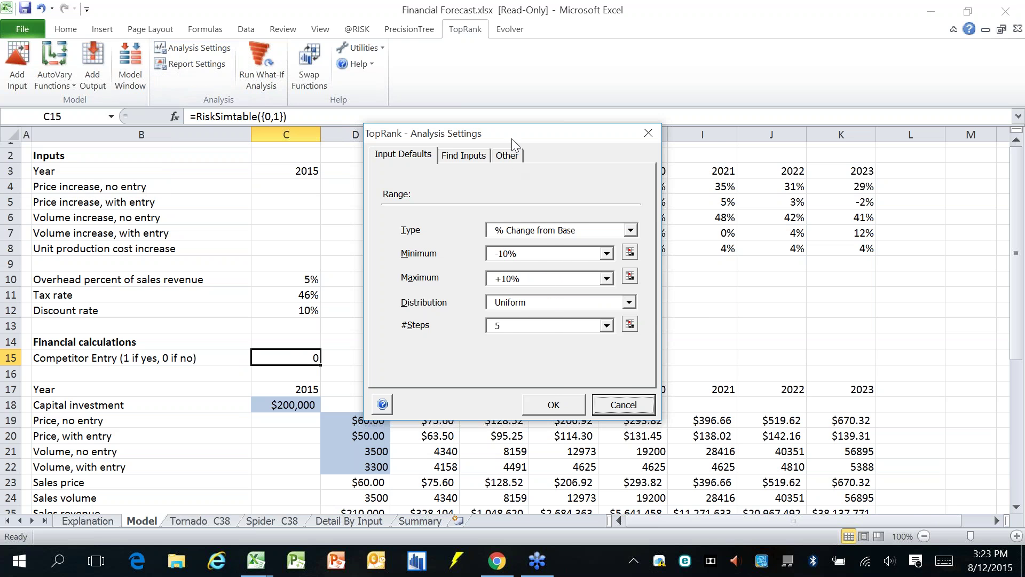
pyautogui.moveTo(511, 139); pyautogui.dragTo(561, 143)
pyautogui.click(555, 159)
pyautogui.click(559, 288)
pyautogui.moveTo(559, 289); pyautogui.dragTo(535, 291)
pyautogui.write('2')
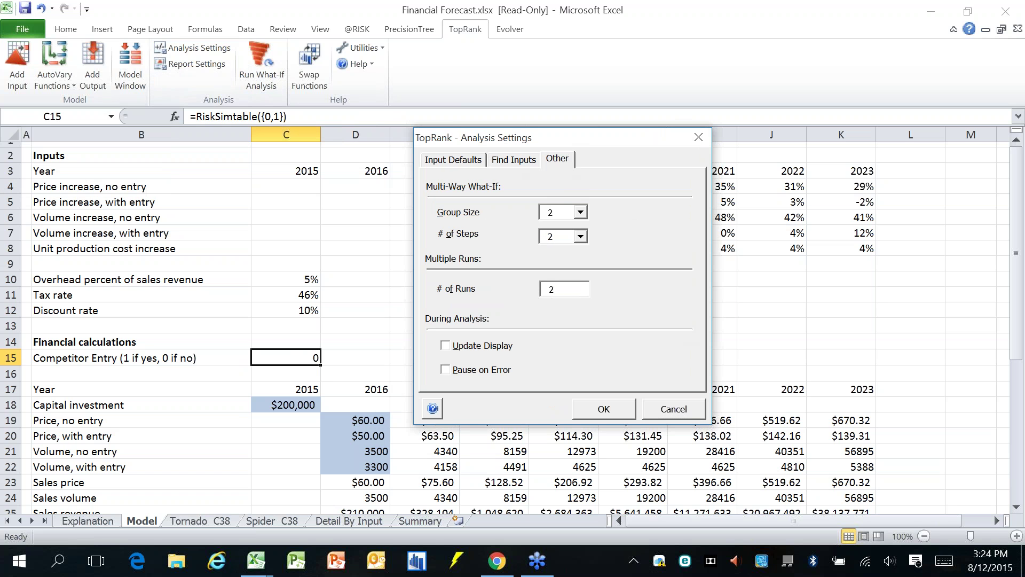
pyautogui.click(602, 410)
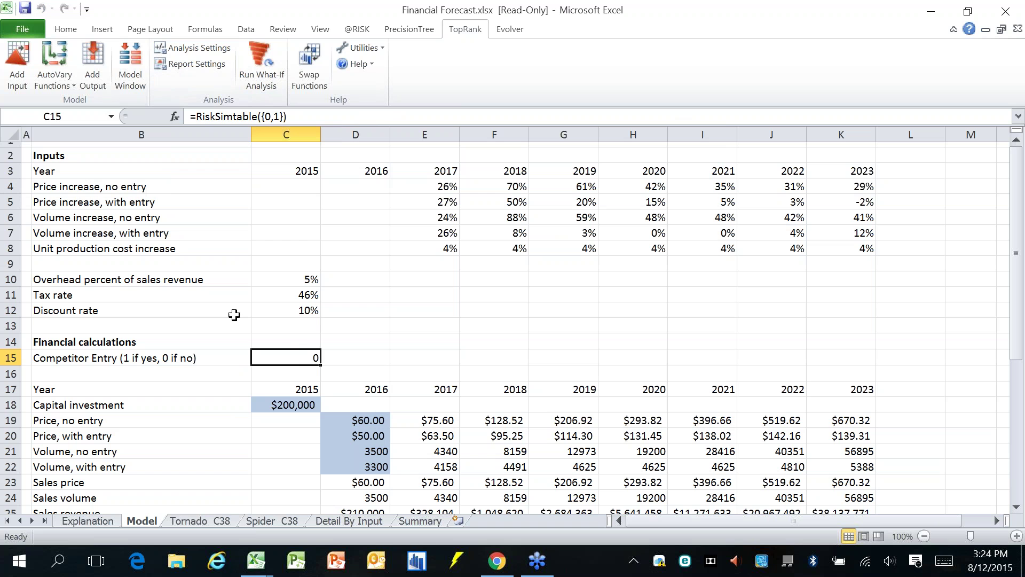
# Step: Place the TopRank reports in a new workbook, and run the what-if analysis on the financial forecast
pyautogui.click(271, 116)
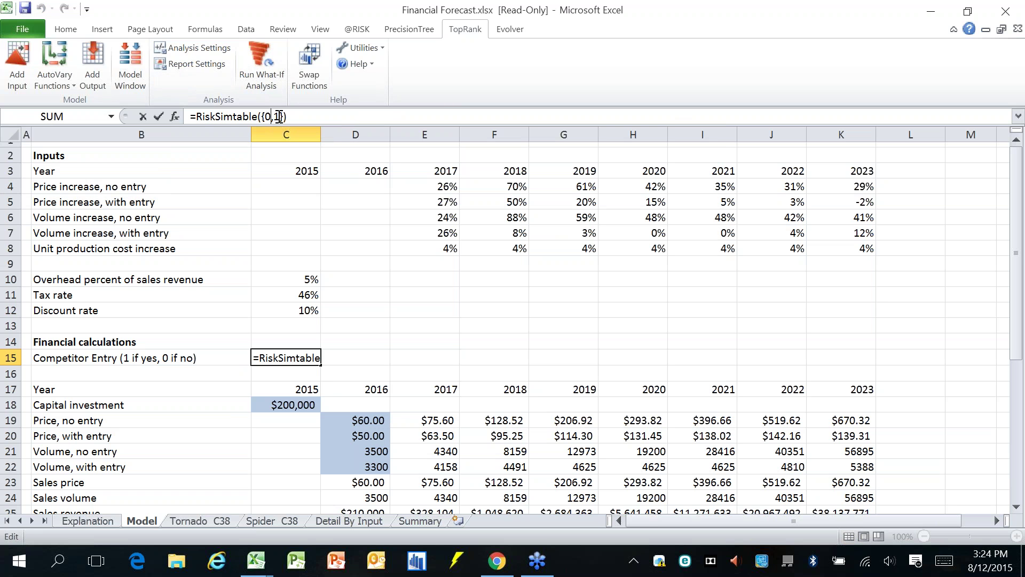
pyautogui.press('Escape')
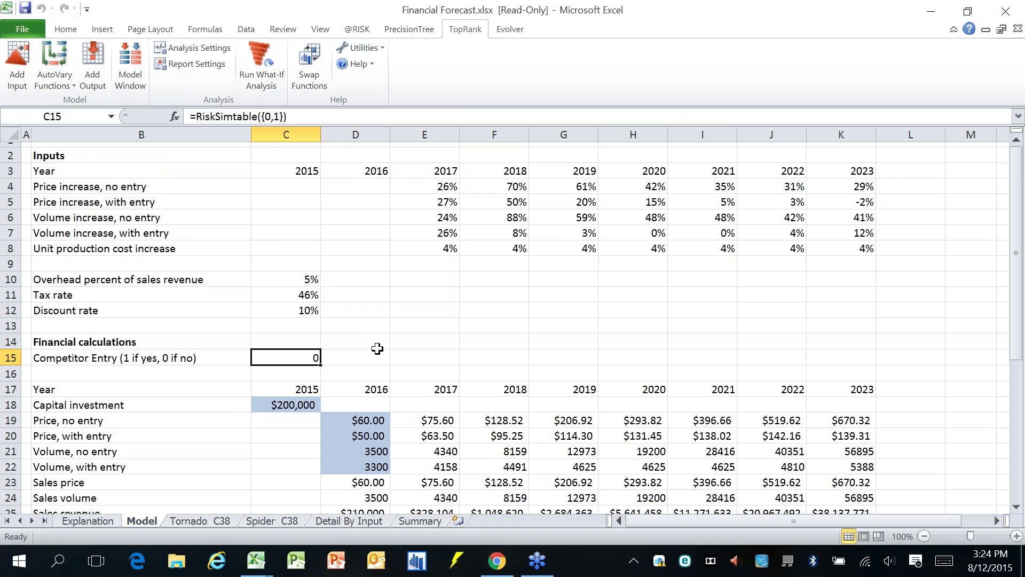
pyautogui.click(259, 80)
pyautogui.click(433, 462)
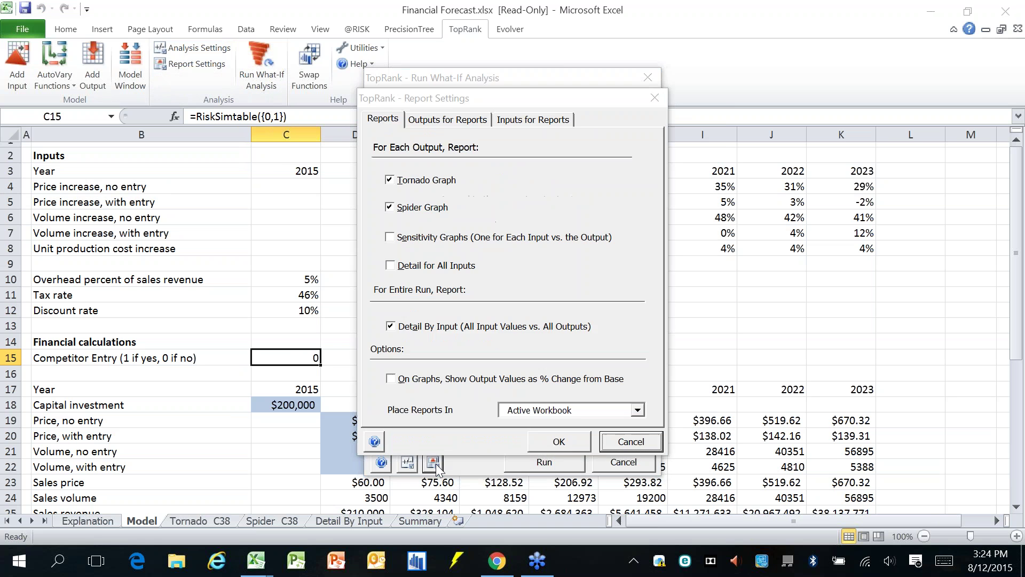
pyautogui.click(637, 410)
pyautogui.click(544, 436)
pyautogui.click(571, 441)
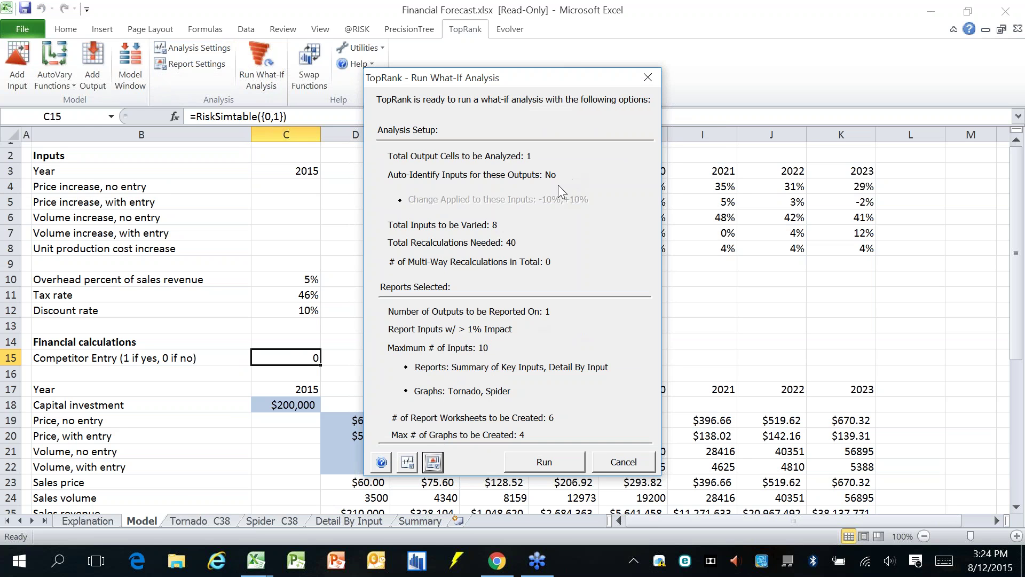
pyautogui.click(537, 463)
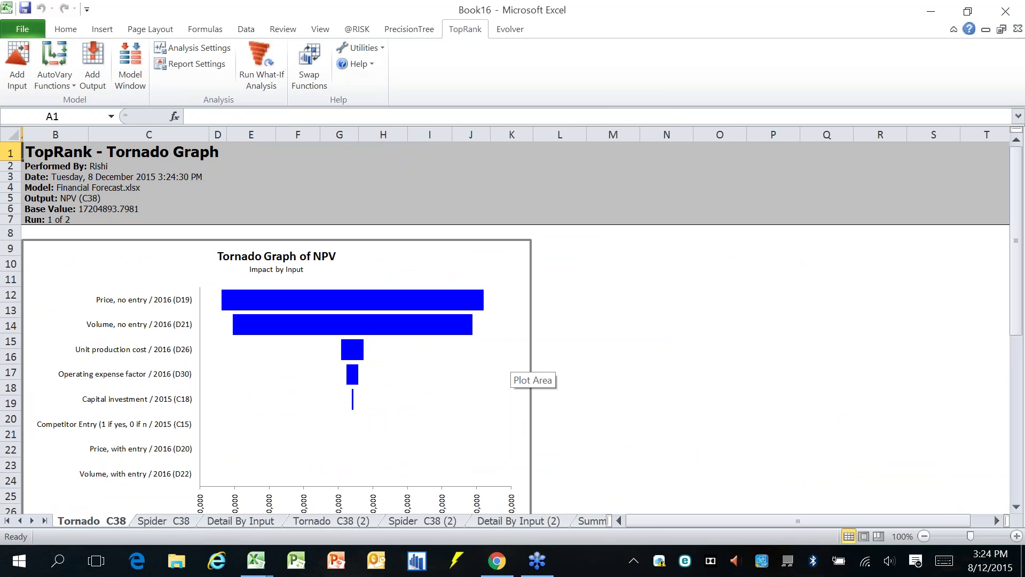
# Step: Identify which run each tornado report covers, and examine the input bars in the run 1 NPV tornado graph
pyautogui.click(628, 375)
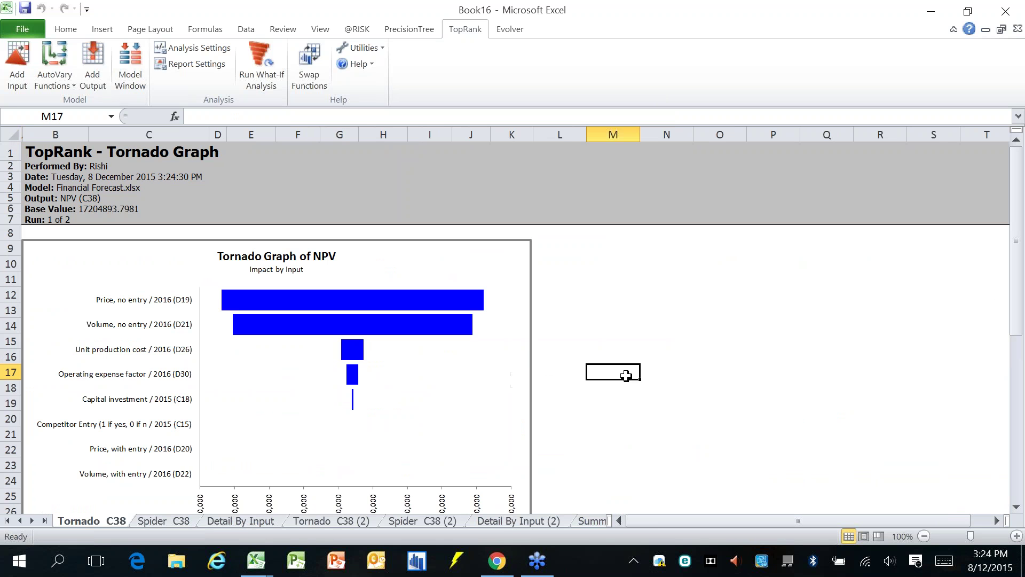
pyautogui.click(58, 220)
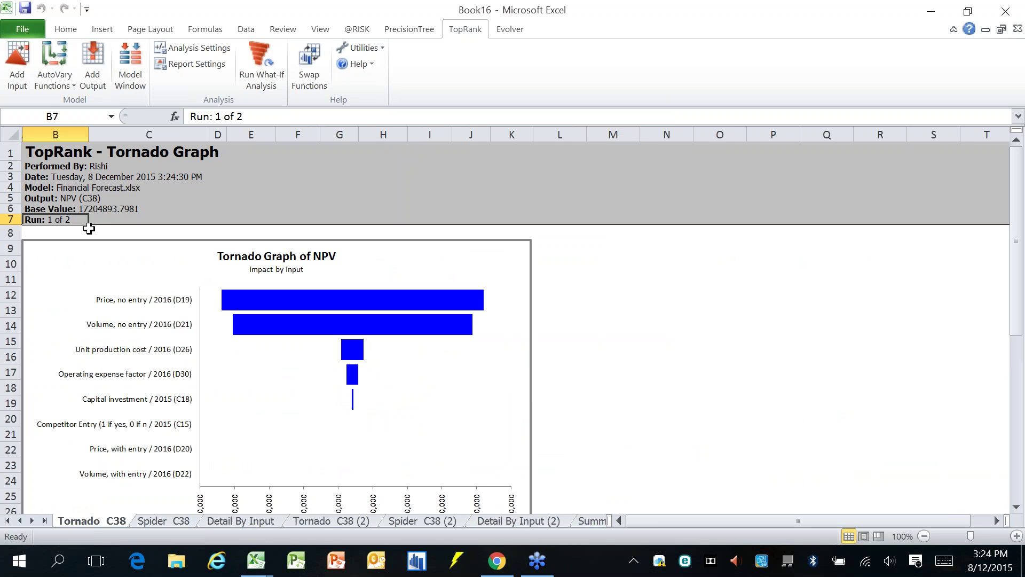
pyautogui.click(331, 520)
pyautogui.click(57, 220)
pyautogui.click(96, 518)
pyautogui.click(619, 312)
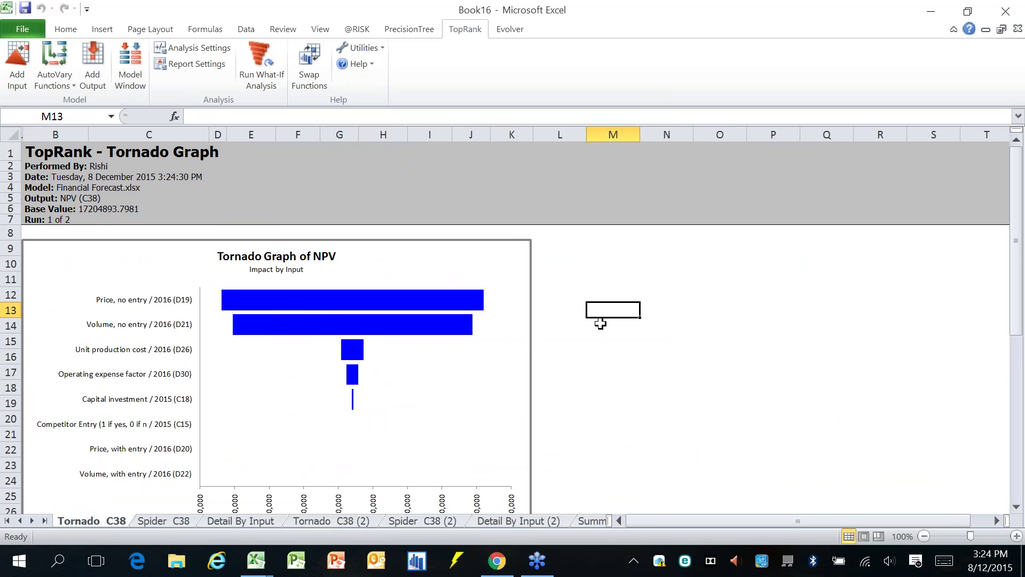
pyautogui.scroll(-2, 597, 323)
pyautogui.scroll(1, 600, 323)
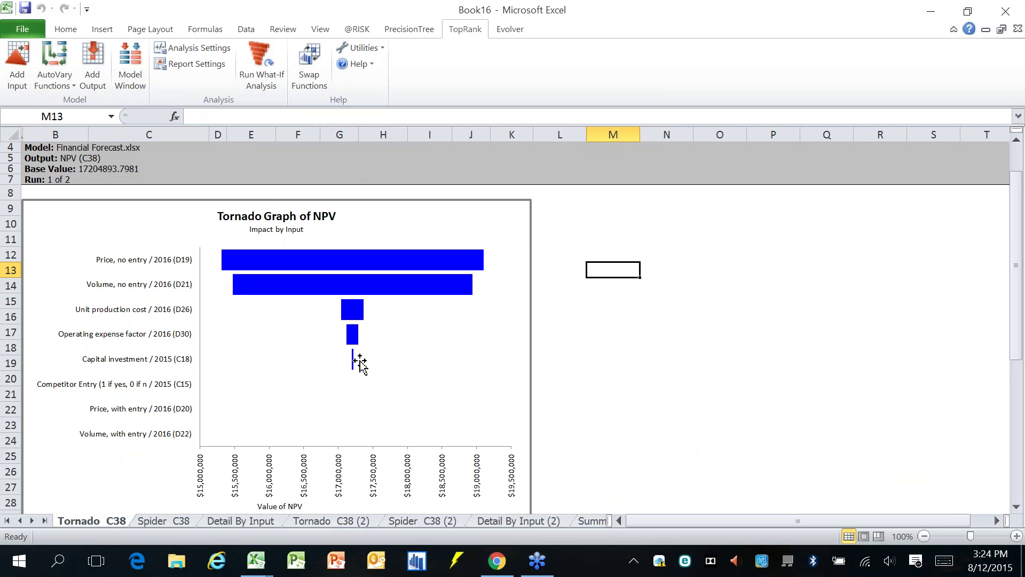
pyautogui.moveTo(356, 318)
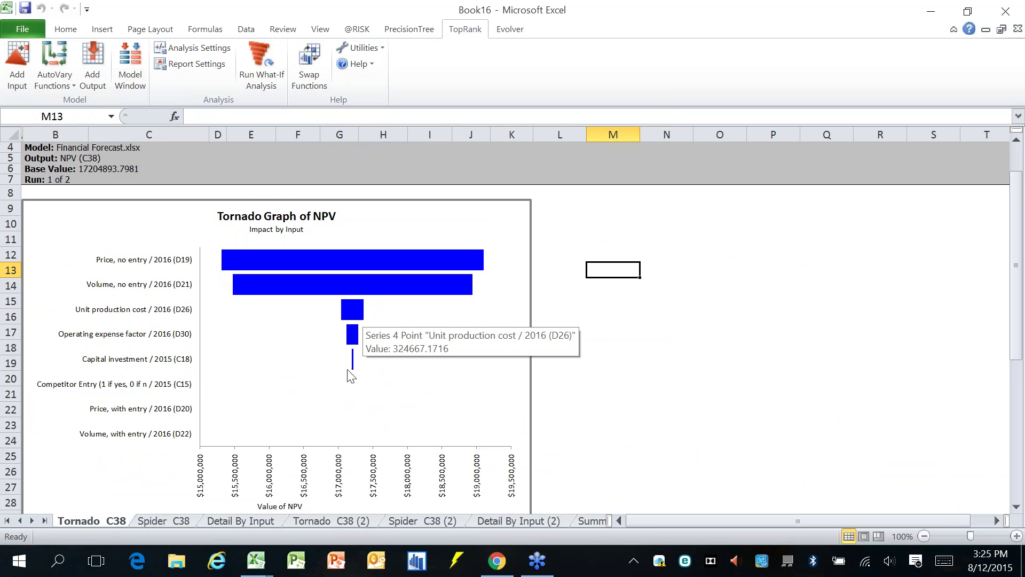
# Step: Examine the run 2 NPV tornado graph to see which inputs matter with competitor entry
pyautogui.click(331, 521)
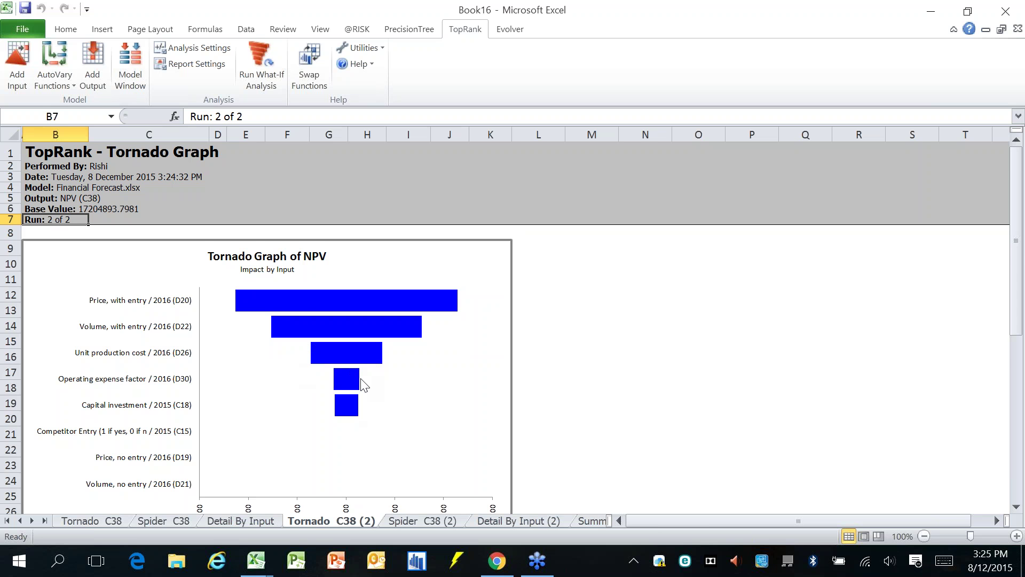
pyautogui.click(570, 359)
pyautogui.scroll(-1, 571, 353)
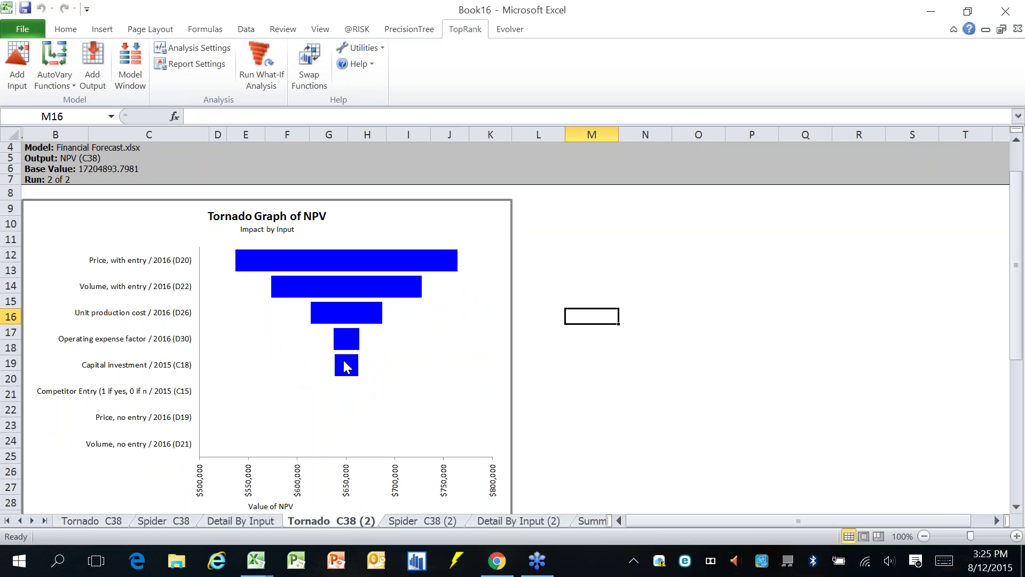
pyautogui.moveTo(344, 366)
# Step: Compare the Detail By Input reports of run 1 and run 2 for their input steps and NPV changes
pyautogui.moveTo(611, 520); pyautogui.dragTo(792, 516)
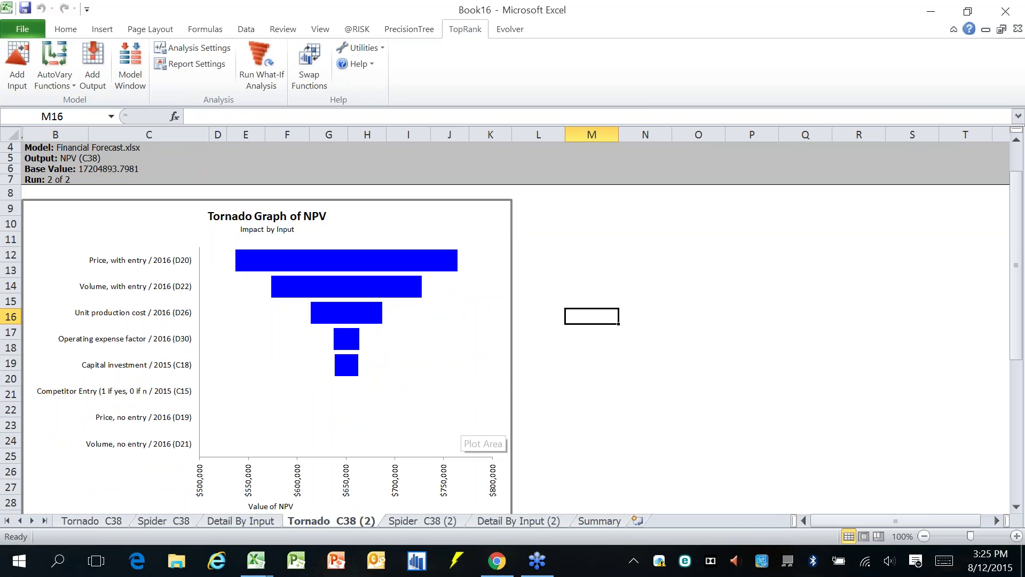
pyautogui.click(258, 520)
pyautogui.click(539, 350)
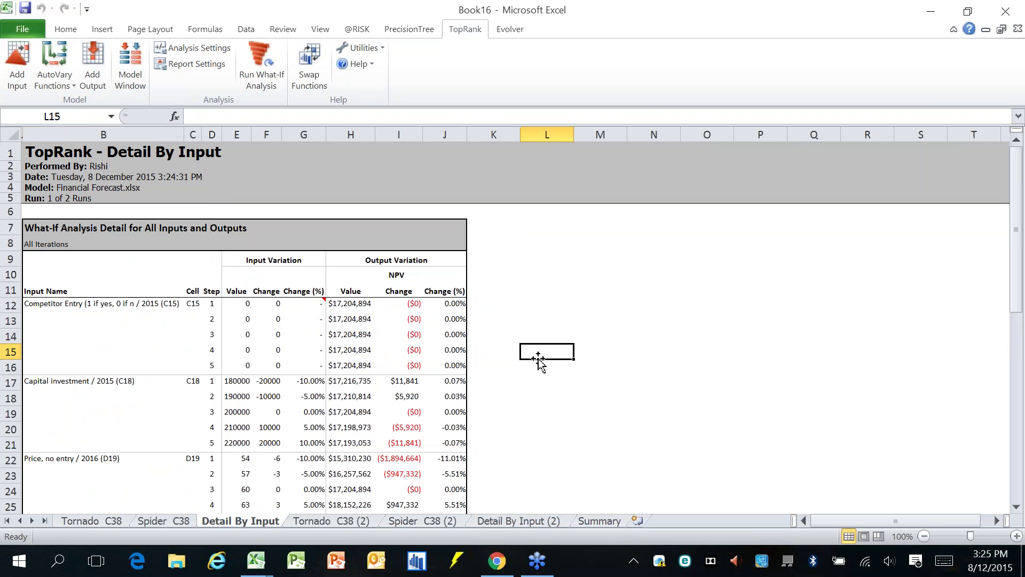
pyautogui.scroll(-2, 539, 359)
pyautogui.scroll(1, 538, 361)
pyautogui.scroll(1, 538, 361)
pyautogui.scroll(-3, 539, 363)
pyautogui.click(503, 523)
pyautogui.scroll(-2, 523, 402)
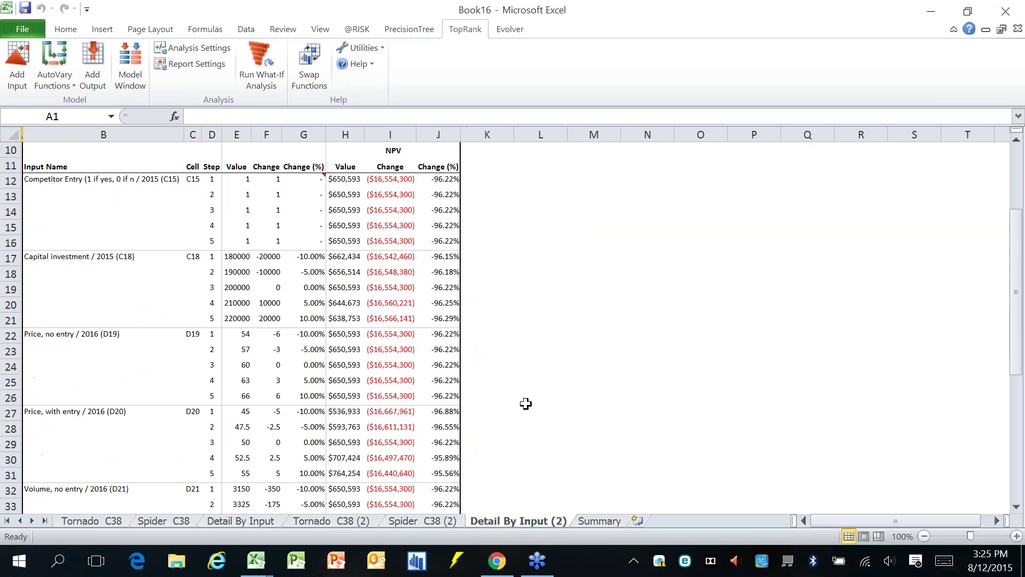
pyautogui.scroll(2, 523, 402)
pyautogui.click(242, 521)
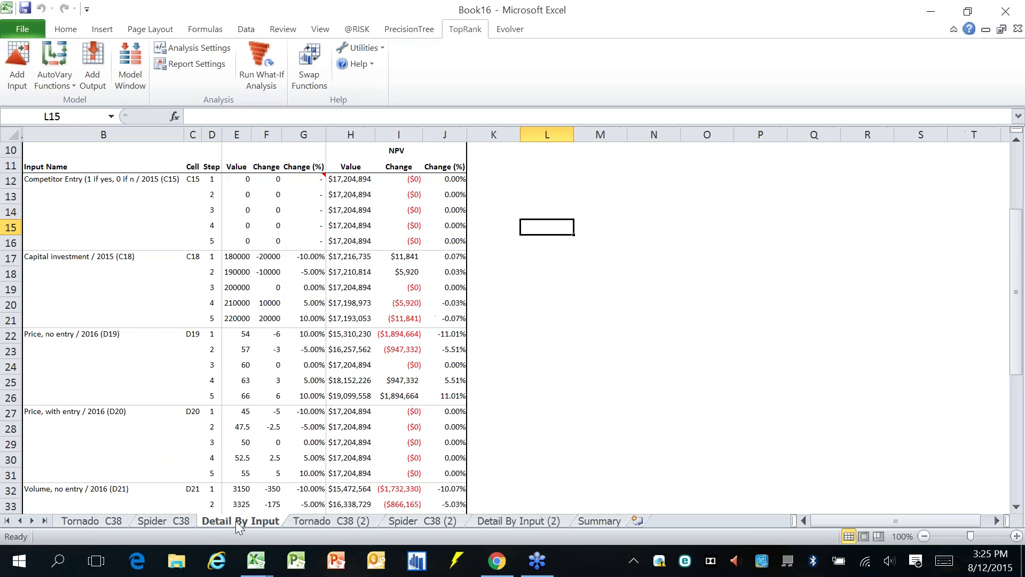
# Step: Check the Summary report, and compare the NPV spider graphs of the two runs
pyautogui.click(598, 521)
pyautogui.click(91, 521)
pyautogui.click(156, 519)
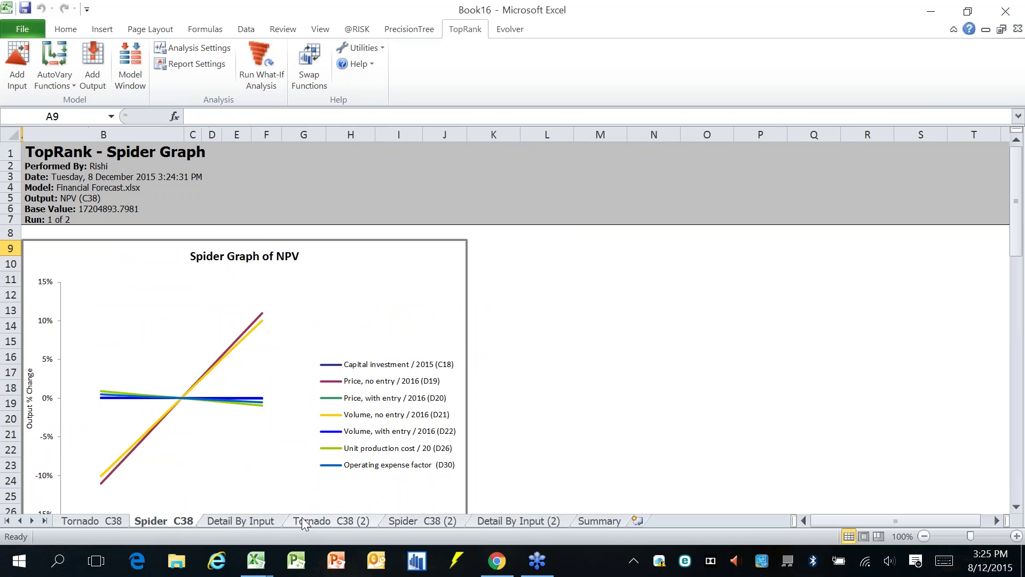
pyautogui.click(331, 520)
pyautogui.click(402, 521)
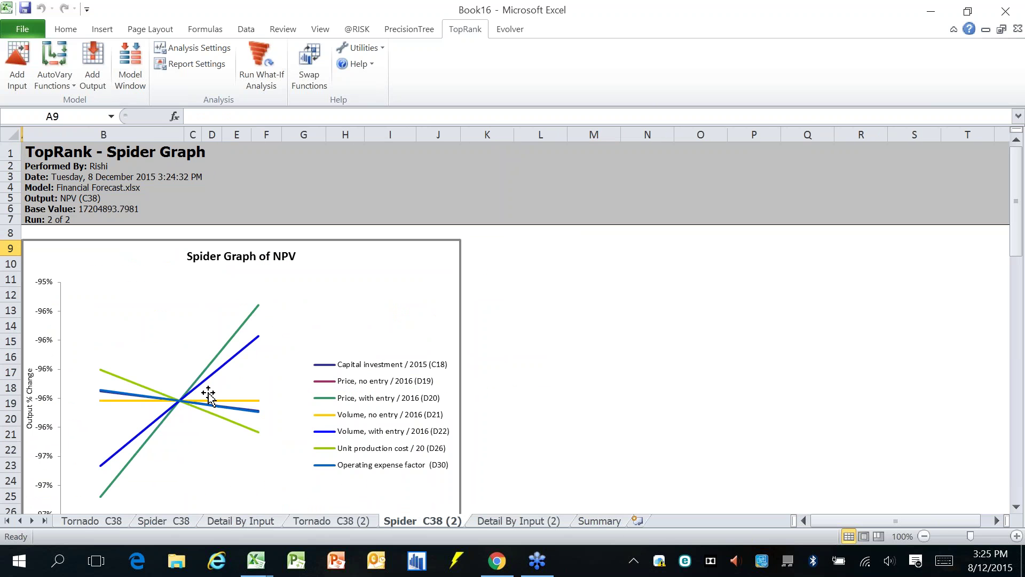
pyautogui.click(96, 521)
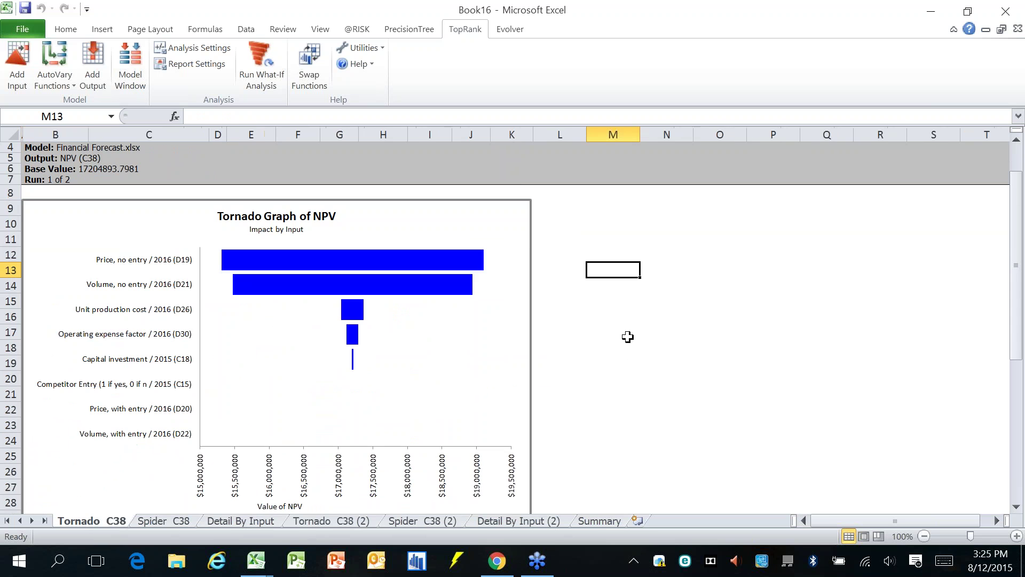
# Step: Recheck the RiskSimtable formula in C15, and close Financial Forecast.xlsx and the report workbook without saving
pyautogui.hotkey('ctrl', 'Tab')
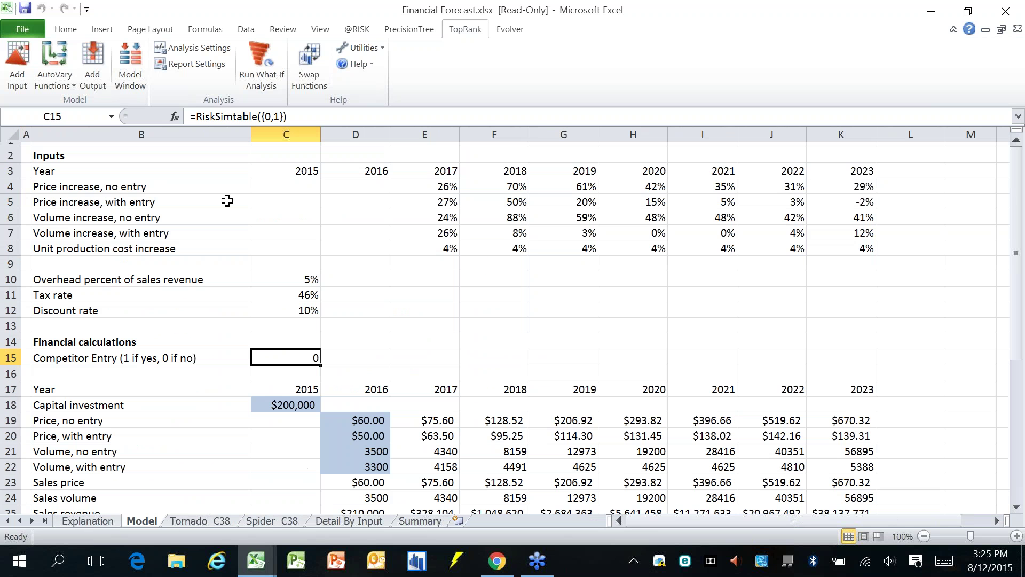
pyautogui.click(266, 116)
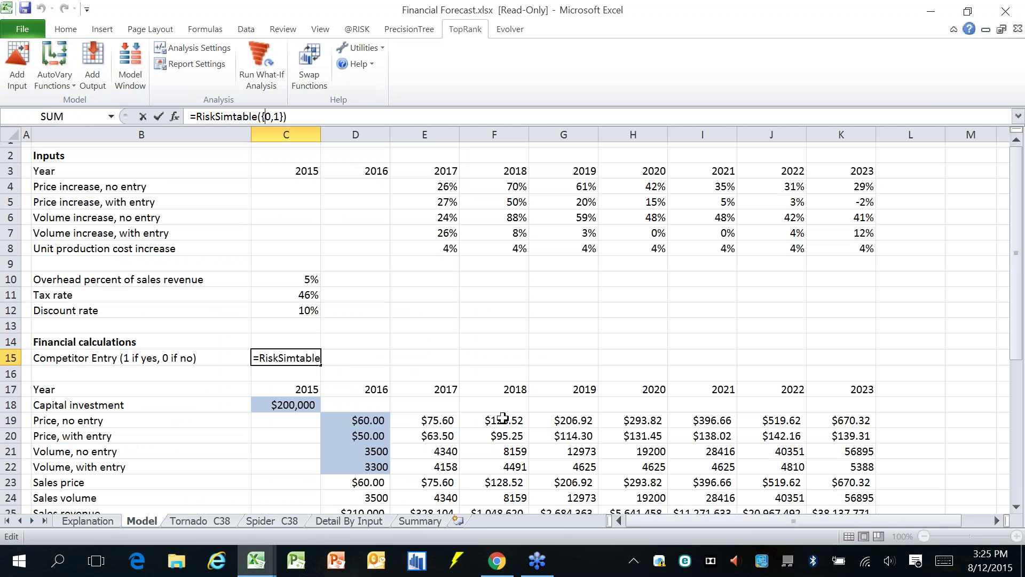
pyautogui.press('Escape')
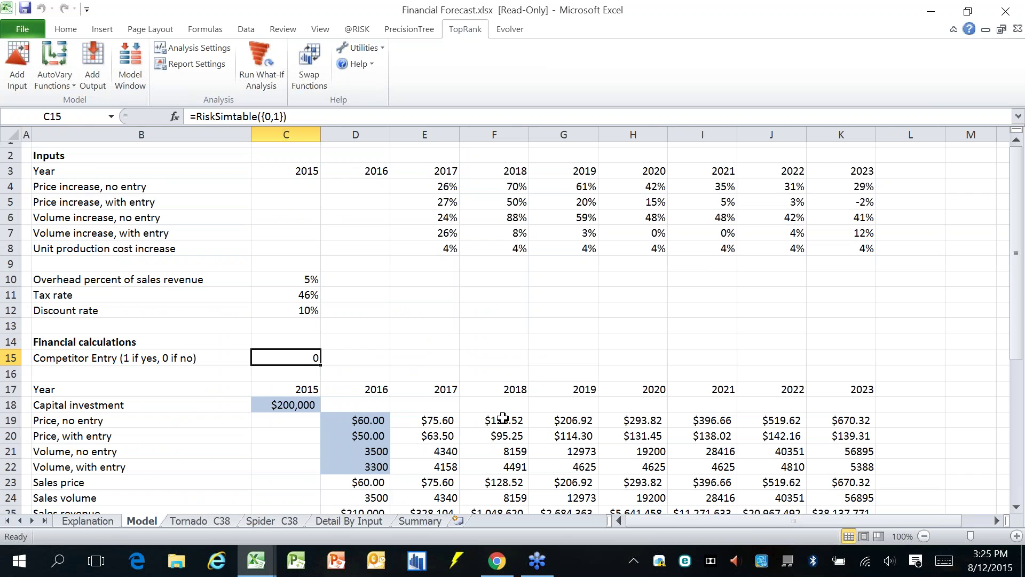
pyautogui.hotkey('ctrl', 'w')
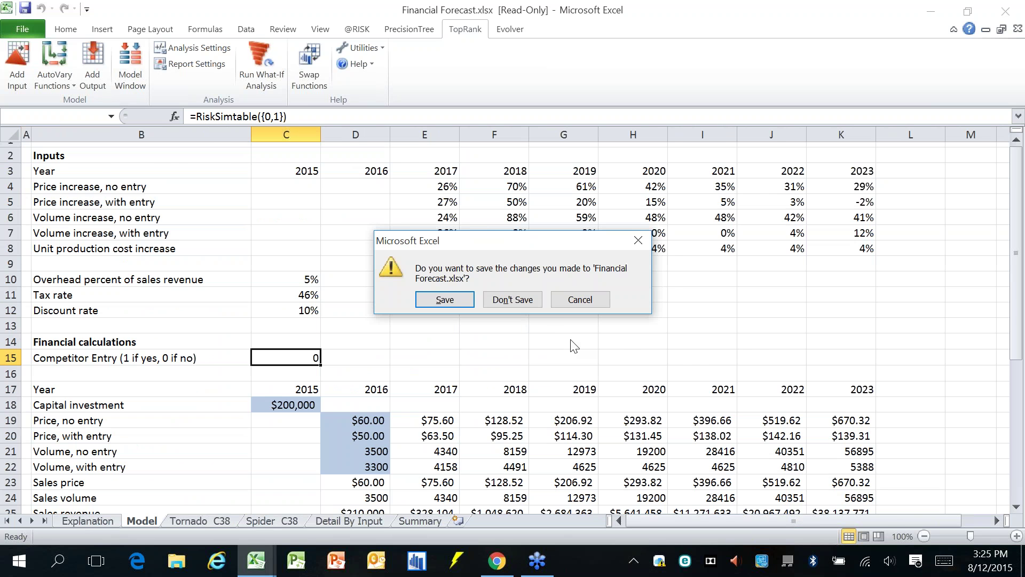
pyautogui.click(512, 299)
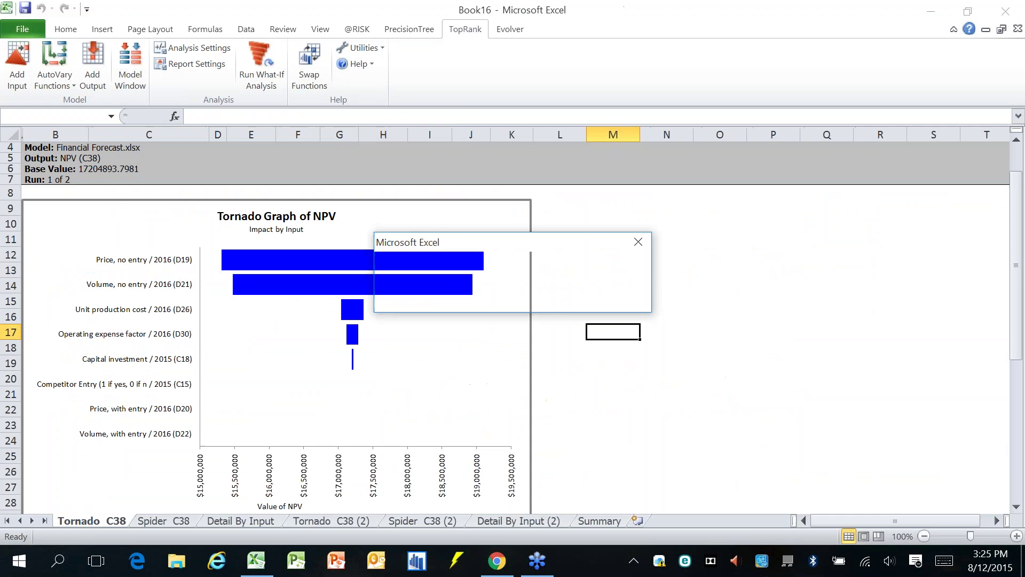
pyautogui.click(520, 299)
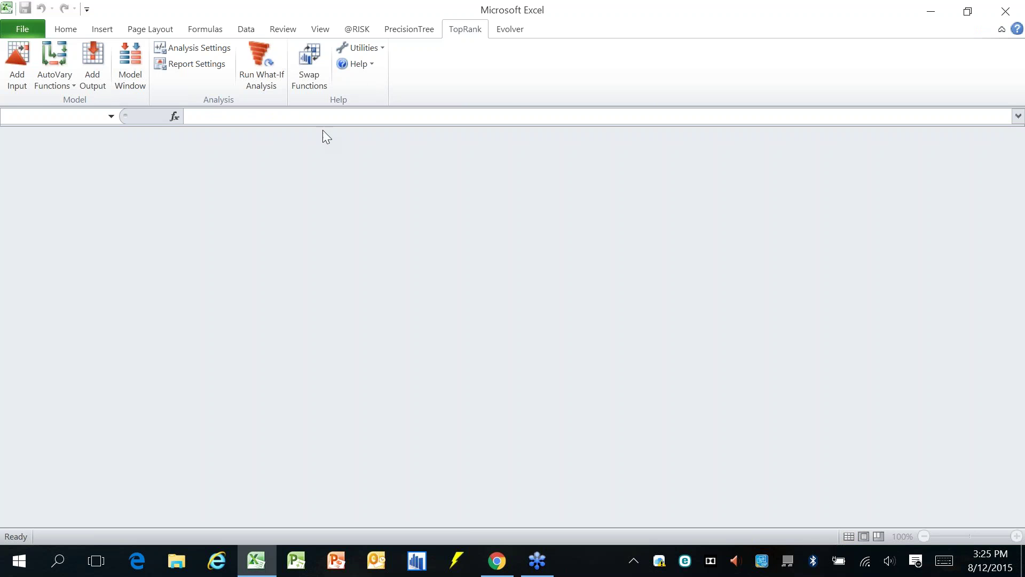
# Step: Open the list of Evolver example spreadsheets
pyautogui.click(503, 30)
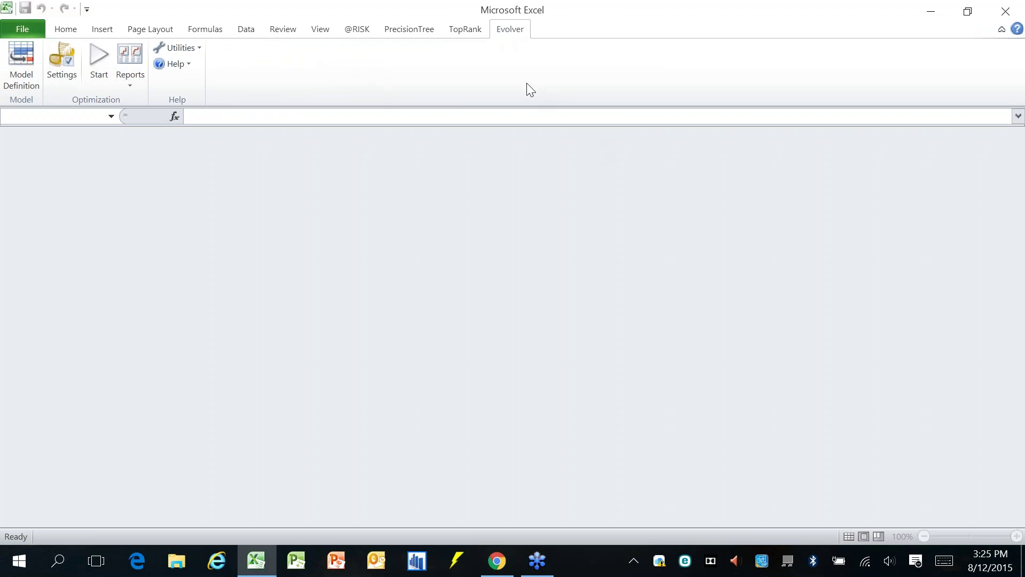
pyautogui.click(184, 63)
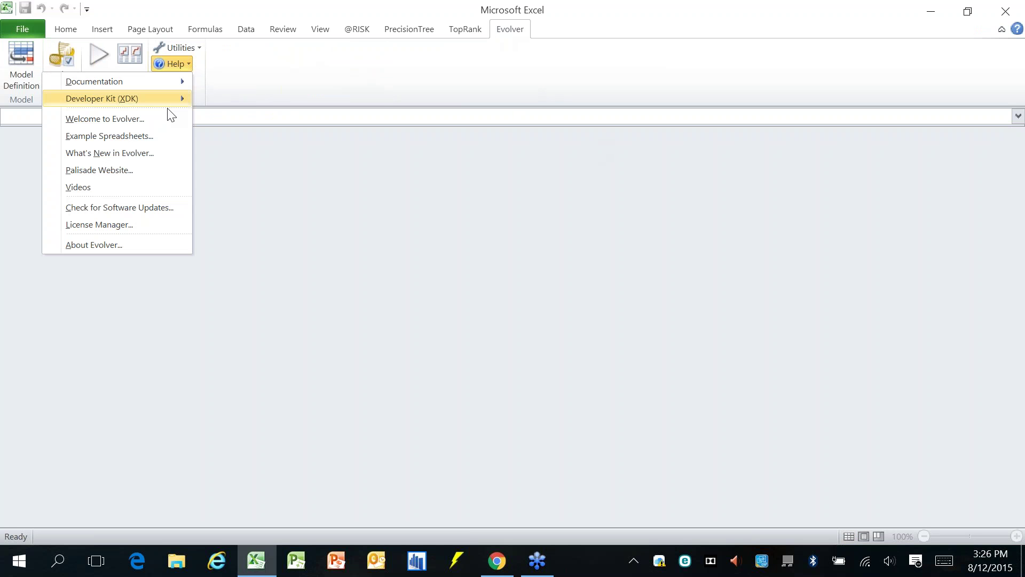
pyautogui.click(162, 137)
pyautogui.click(490, 312)
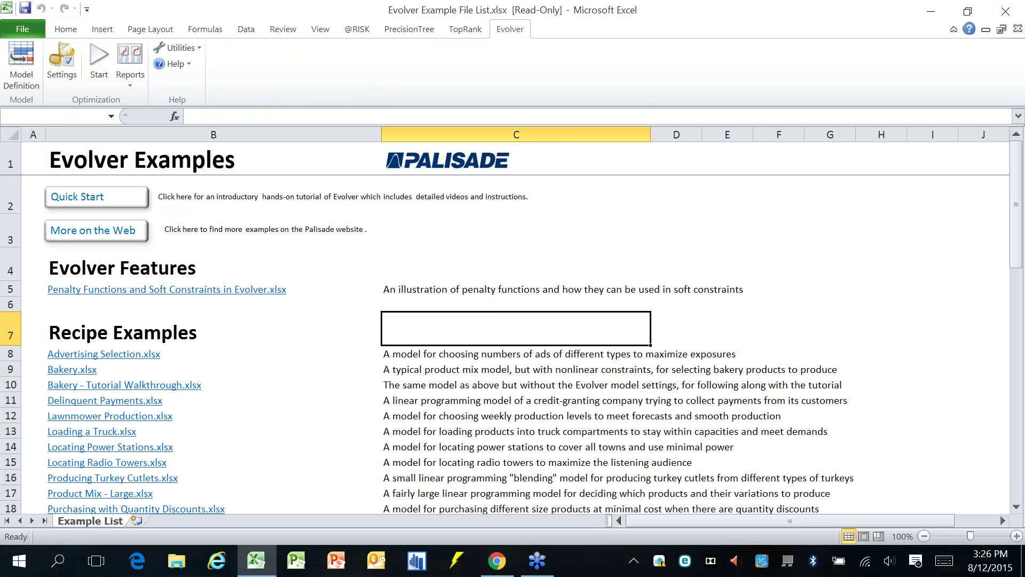
# Step: Open Advertising Selection.xlsx from the Recipe Examples, read its explanation, and return to the example list
pyautogui.scroll(-2, 478, 315)
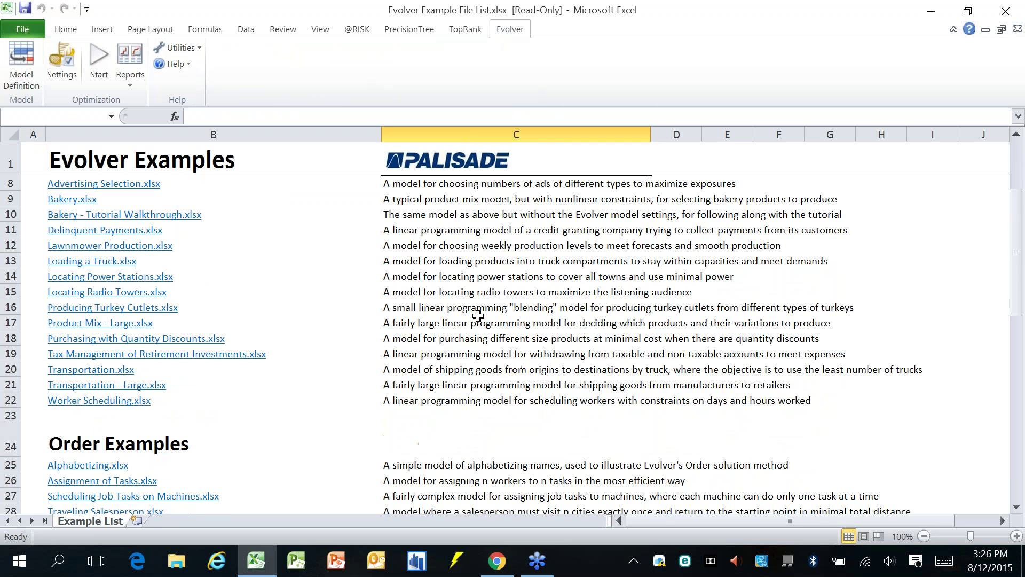
pyautogui.scroll(1, 477, 316)
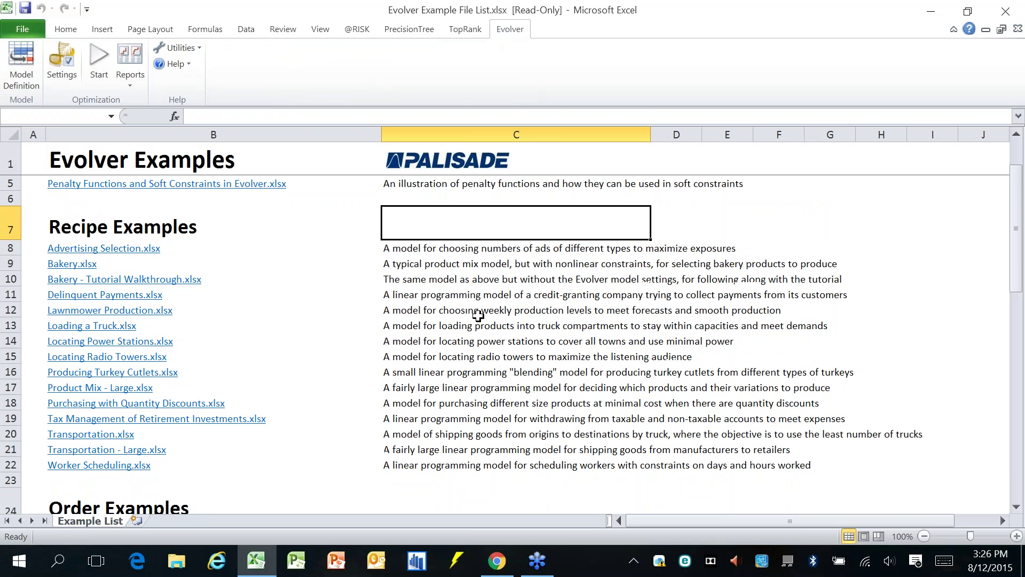
pyautogui.click(127, 250)
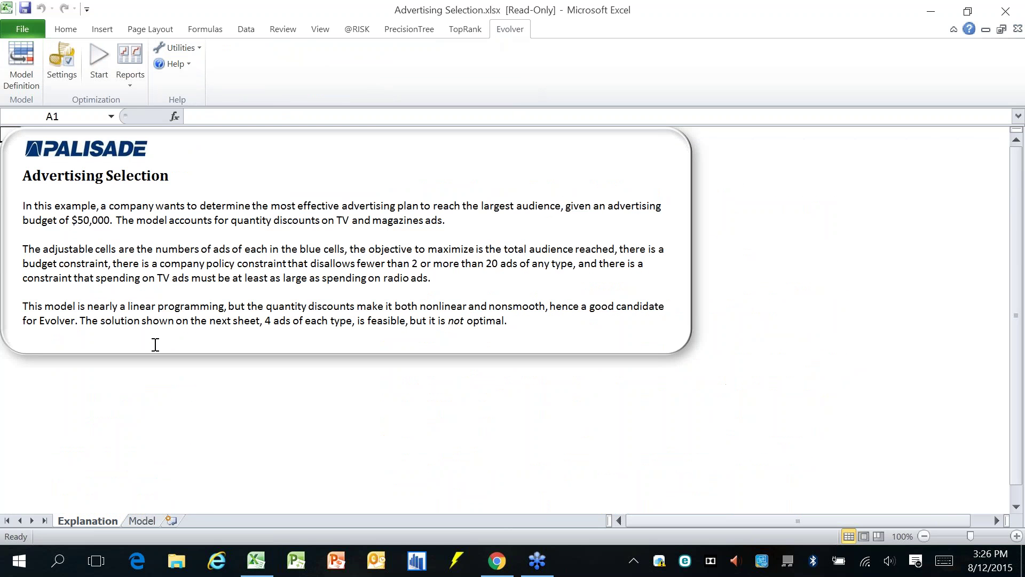
pyautogui.hotkey('ctrl', 'w')
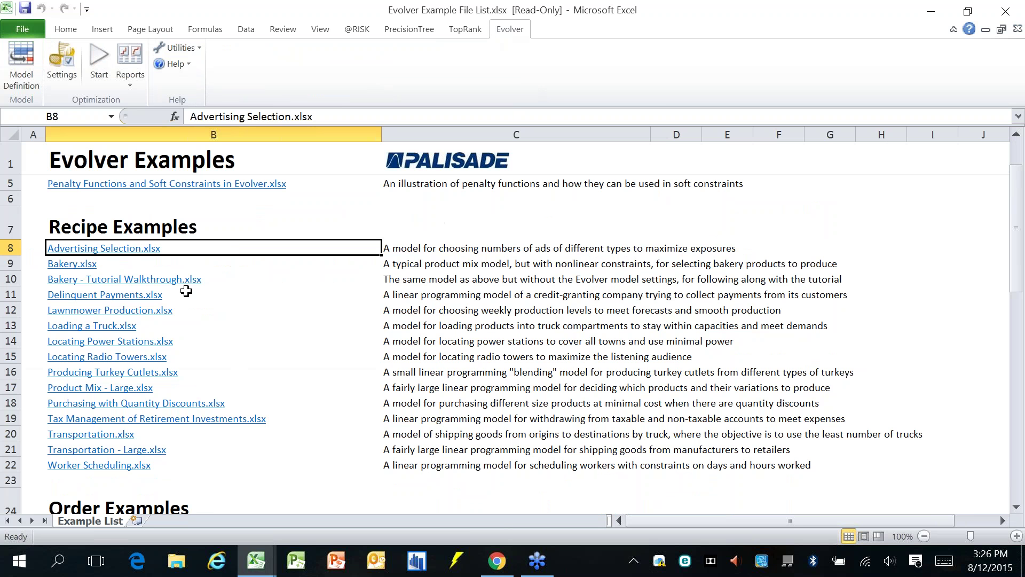
# Step: Open Portfolio Mix.xlsx from the Budget Examples and show its Model sheet
pyautogui.scroll(-5, 512, 320)
pyautogui.scroll(-1, 214, 318)
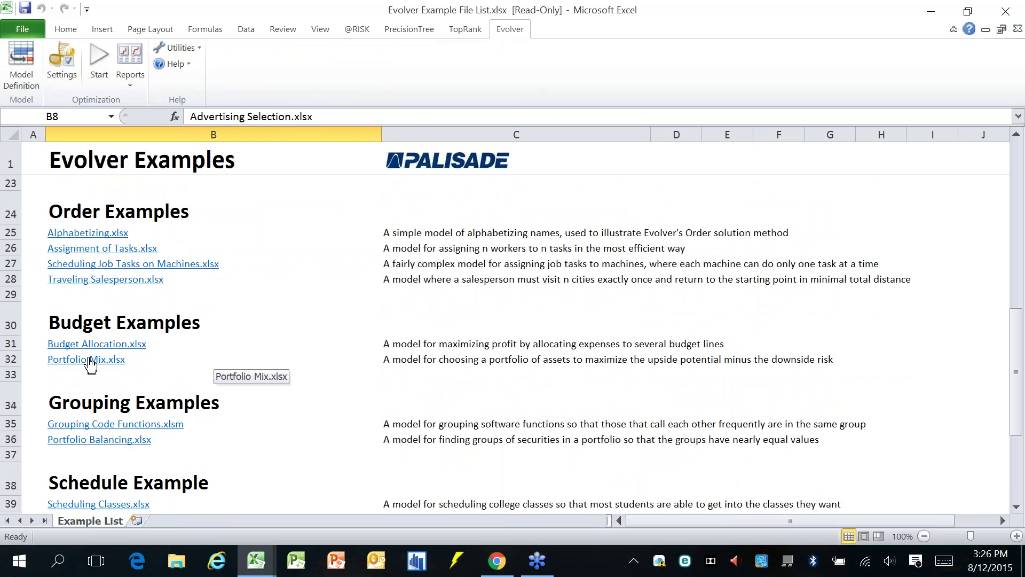
pyautogui.click(90, 361)
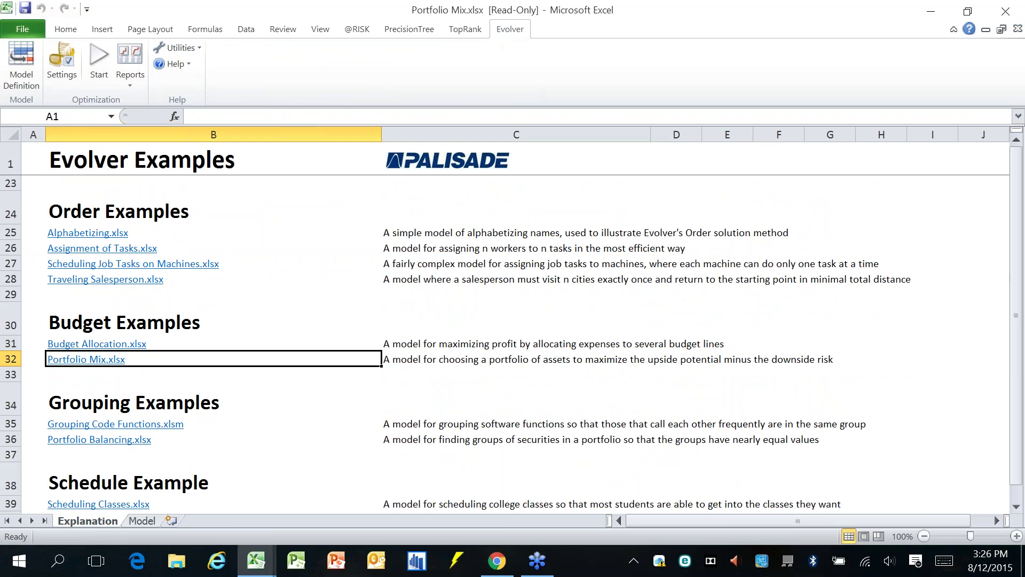
pyautogui.click(141, 521)
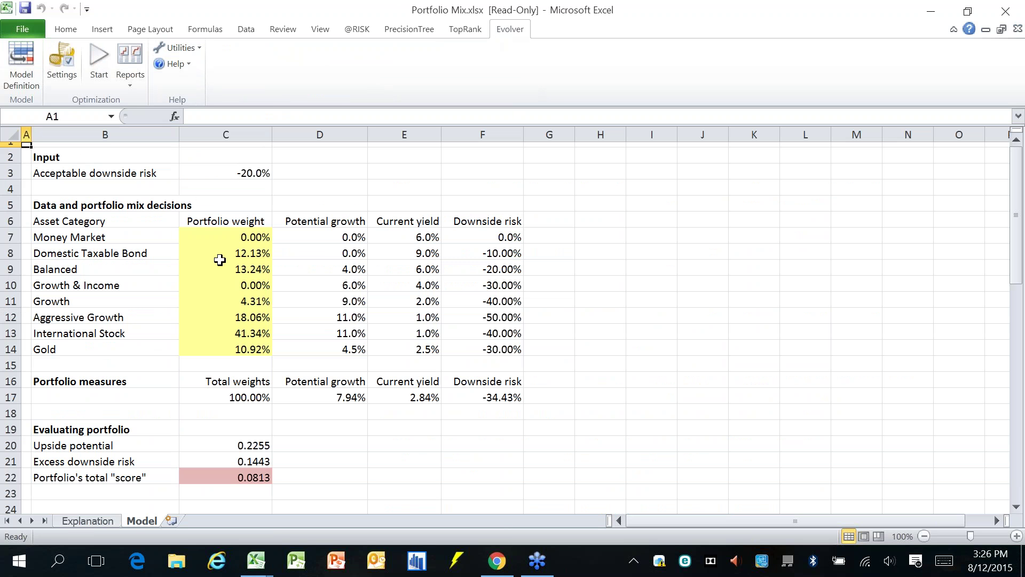
# Step: Inspect the portfolio weights in C7:C14 and the total weights formula in C17, and close Portfolio Mix.xlsx without saving
pyautogui.moveTo(224, 238); pyautogui.dragTo(230, 347)
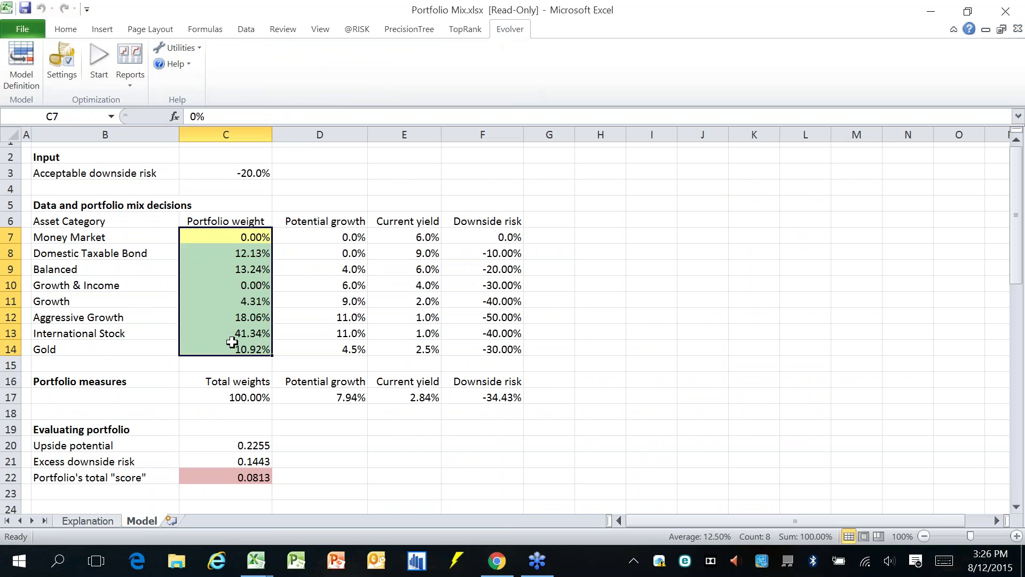
pyautogui.click(200, 400)
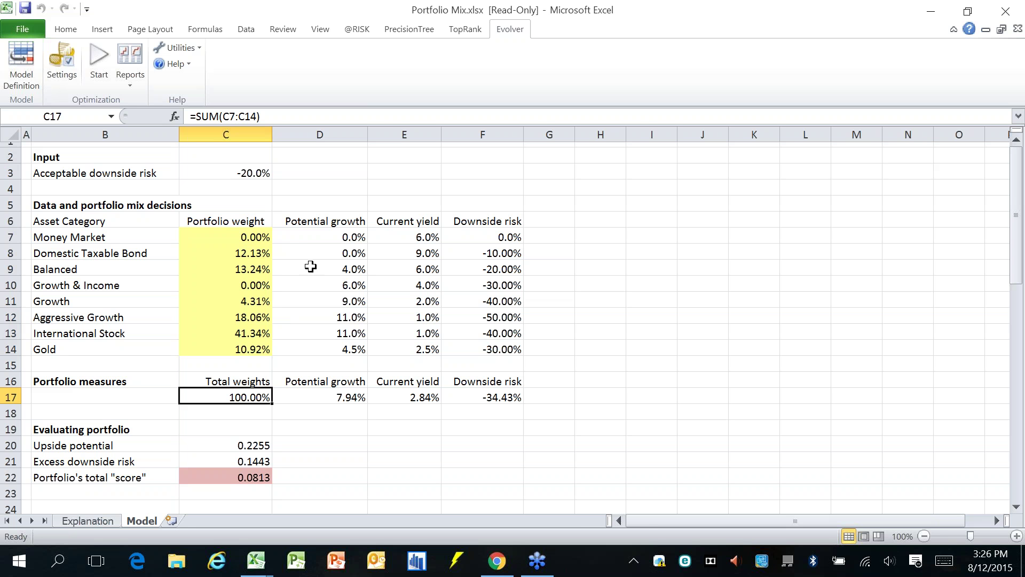
pyautogui.moveTo(221, 237); pyautogui.dragTo(231, 344)
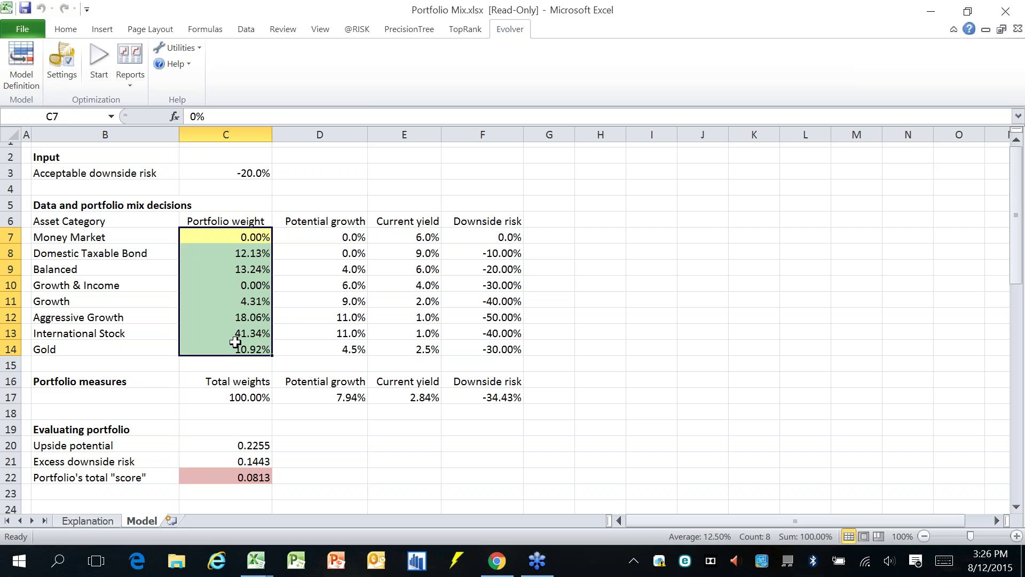
pyautogui.click(223, 393)
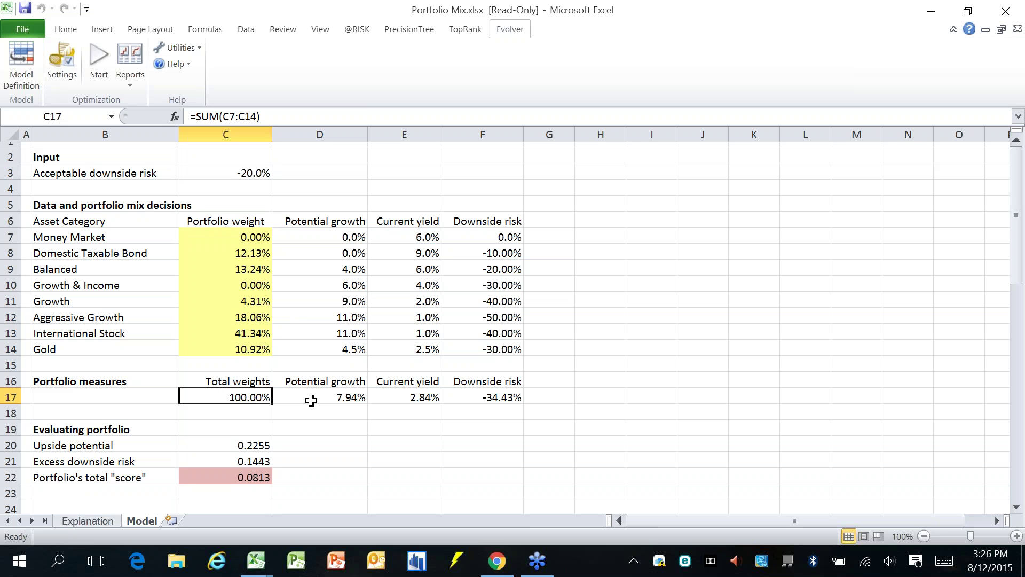
pyautogui.hotkey('ctrl', 'w')
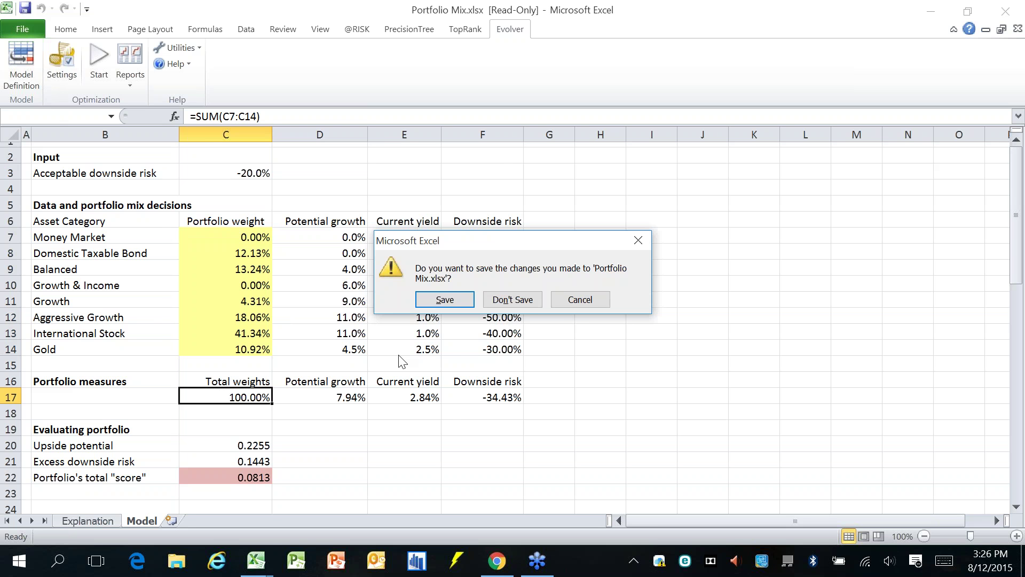
pyautogui.click(512, 301)
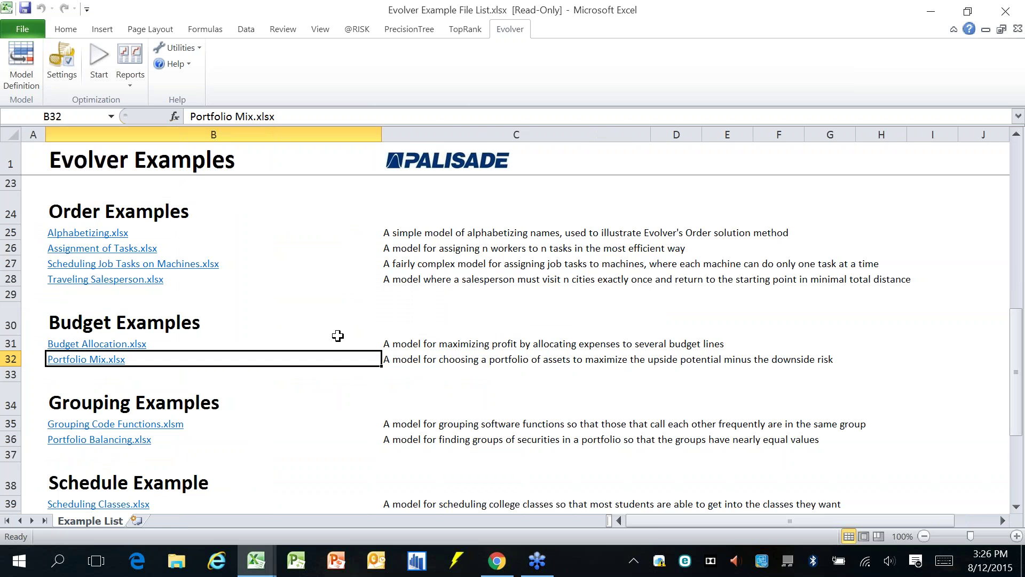
# Step: Return to Advertising Selection.xlsx and examine the Model sheet's budget limit in E25 and the number of ads in C13:G13
pyautogui.hotkey('ctrl', 'w')
pyautogui.click(144, 520)
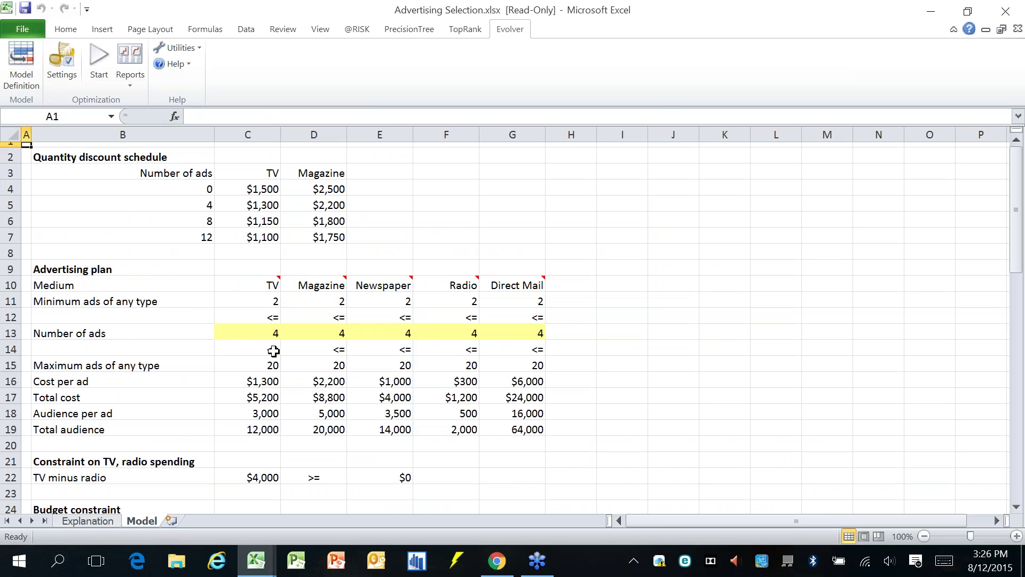
pyautogui.scroll(-1, 360, 362)
pyautogui.scroll(-1, 360, 363)
pyautogui.click(386, 436)
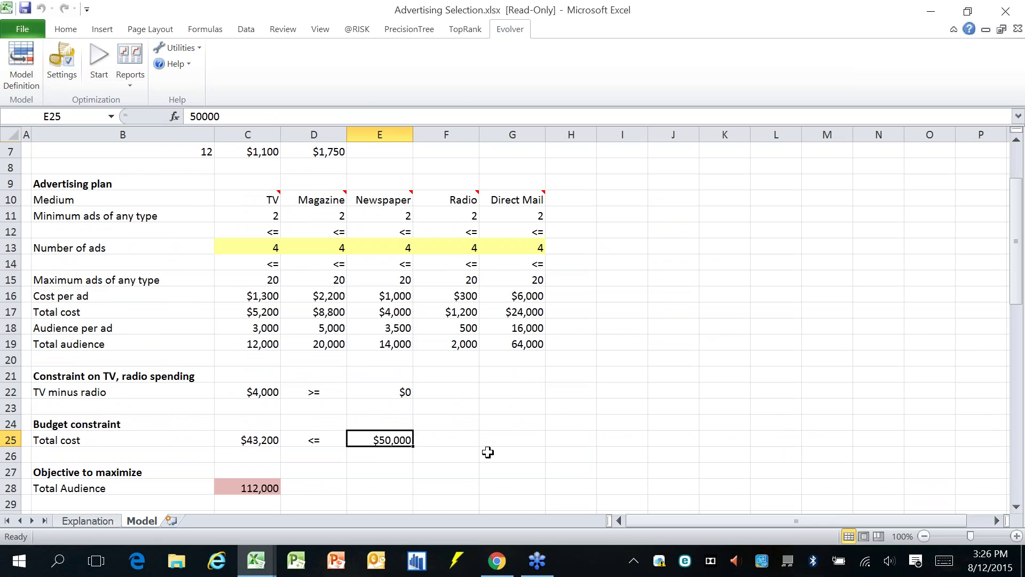
pyautogui.moveTo(250, 247); pyautogui.dragTo(516, 252)
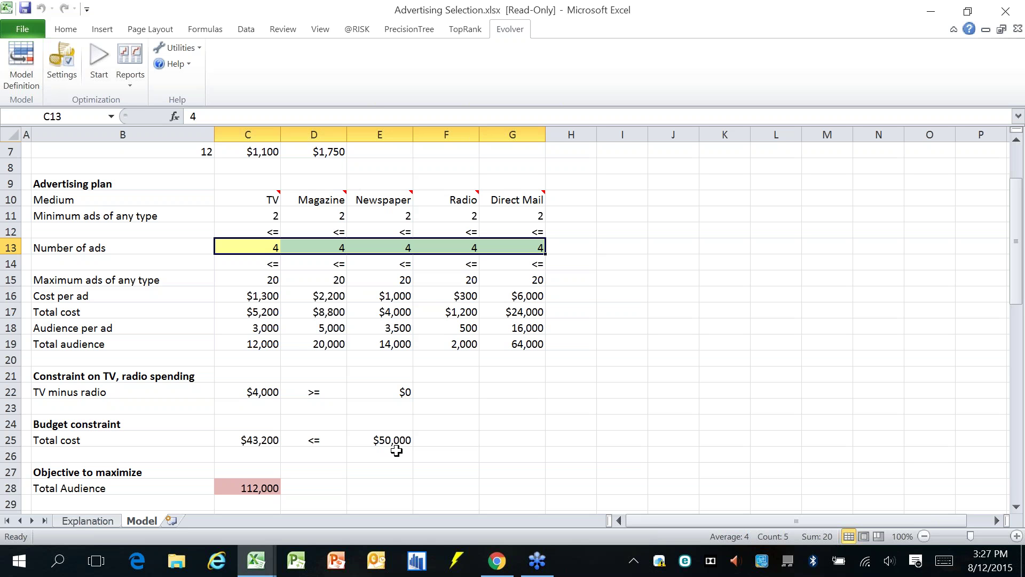
# Step: Open the Evolver model definition and review the Budget constraint's range and constraining value, leaving it unchanged
pyautogui.click(31, 70)
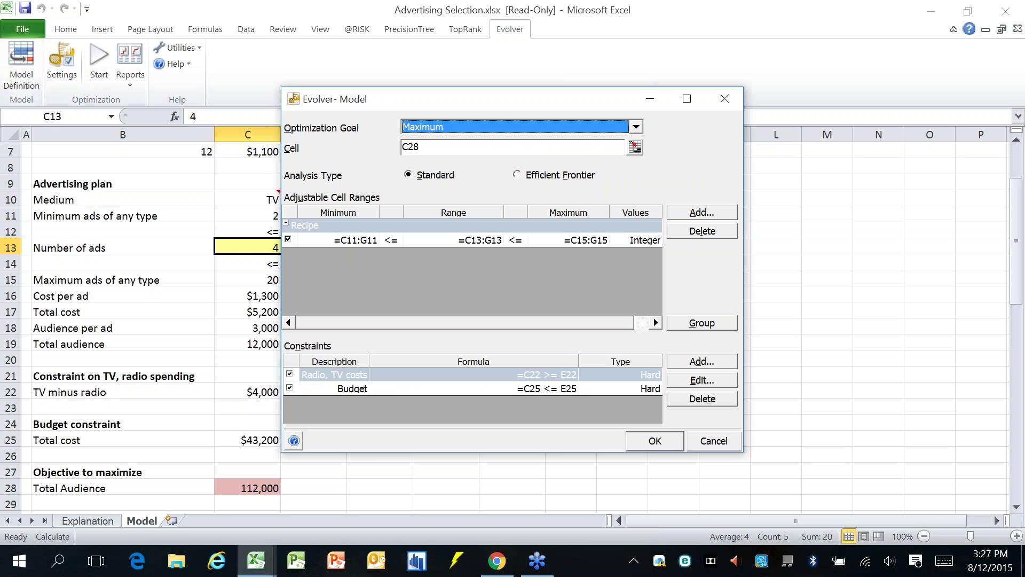
pyautogui.click(519, 391)
pyautogui.click(702, 379)
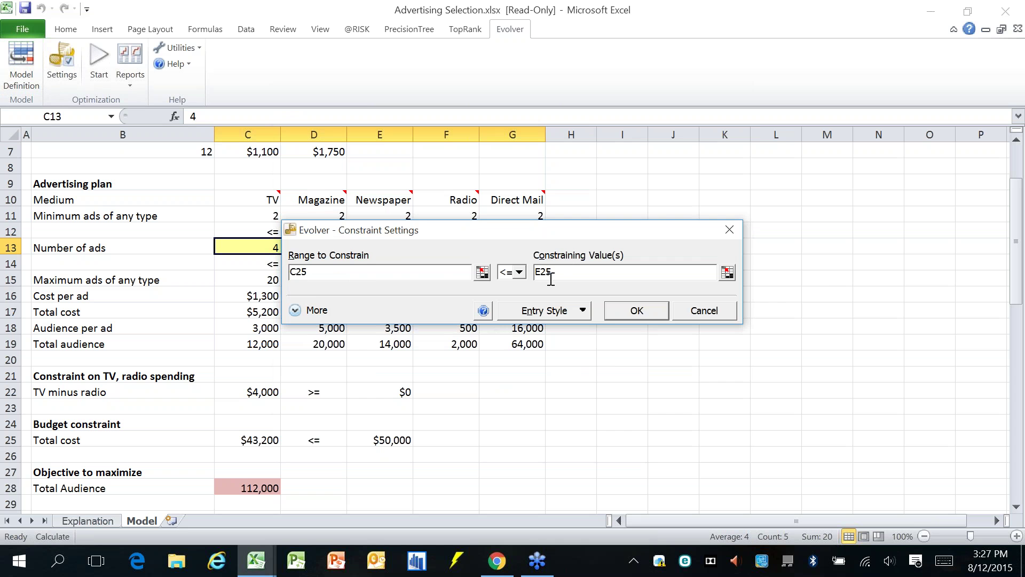
pyautogui.moveTo(518, 235); pyautogui.dragTo(667, 370)
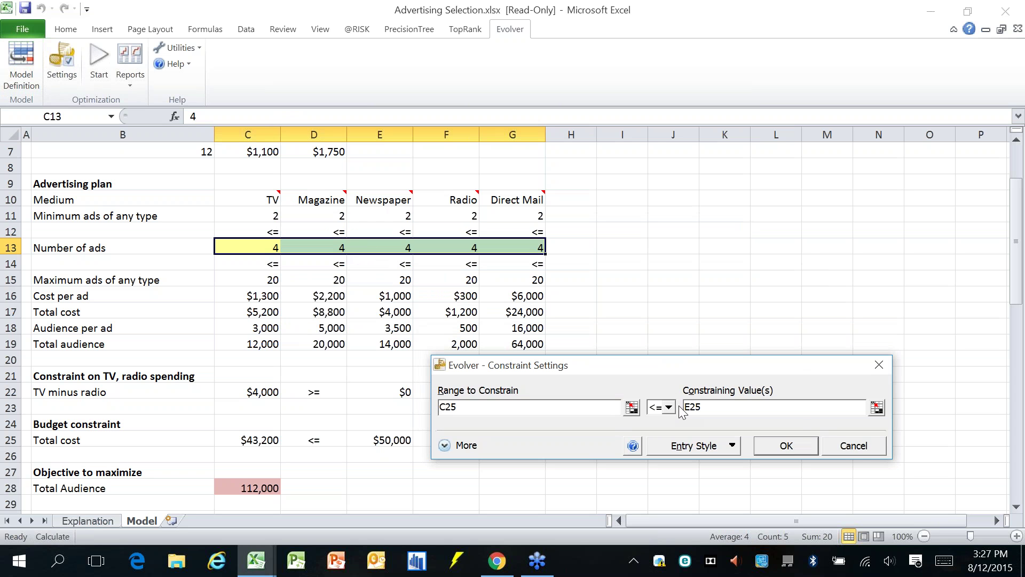
pyautogui.click(844, 446)
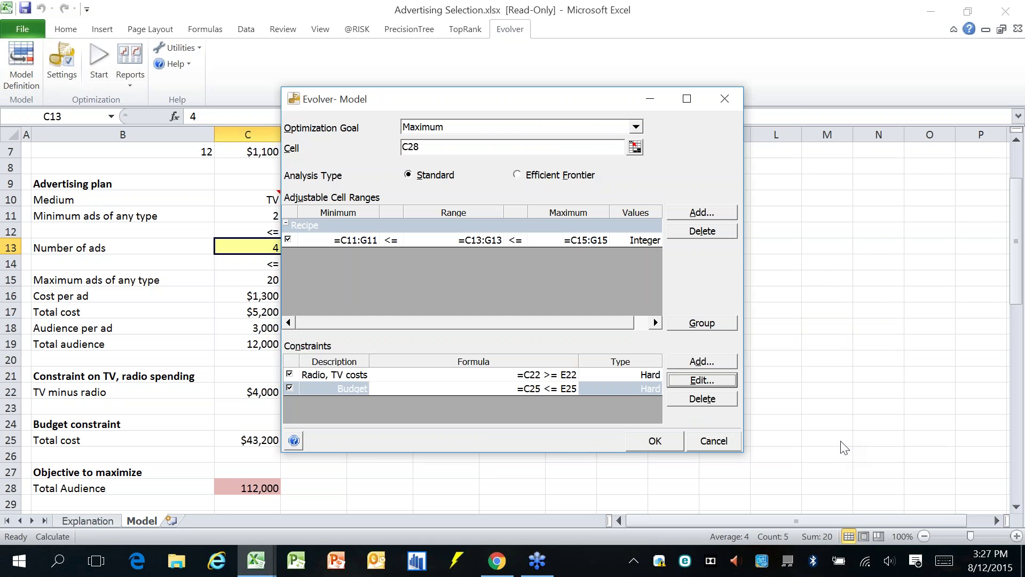
# Step: Review the Radio, TV costs constraint settings without changes, and move the model definition dialog aside
pyautogui.click(630, 376)
pyautogui.click(699, 382)
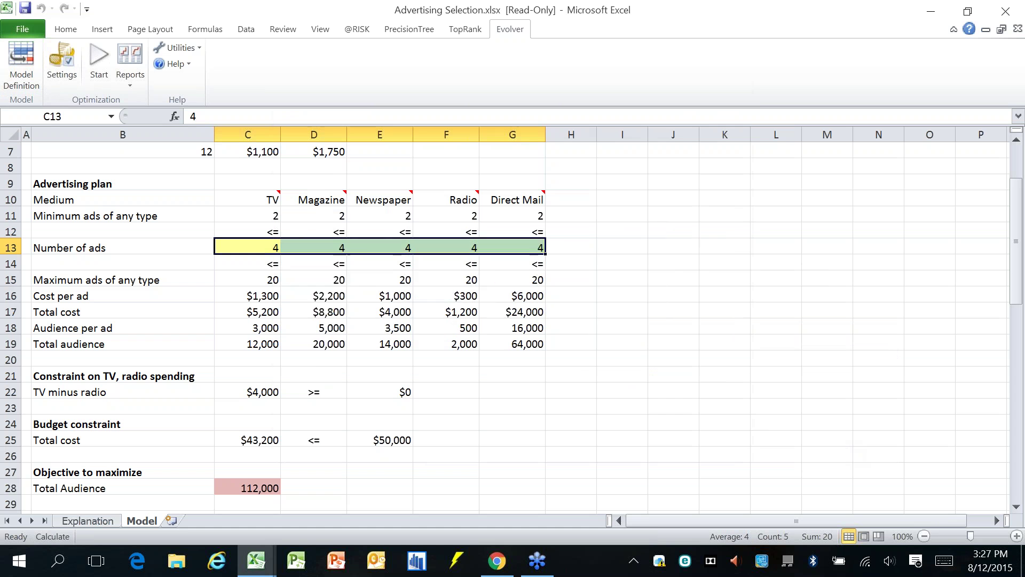
pyautogui.click(700, 310)
pyautogui.moveTo(539, 98); pyautogui.dragTo(643, 117)
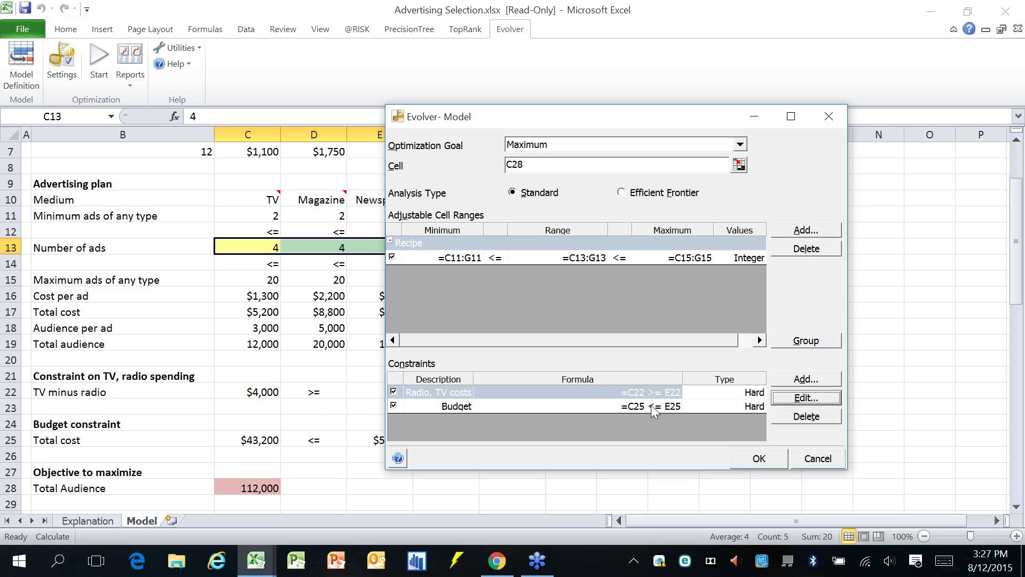
# Step: Try the Soft constraint type with its penalty function field for the Budget constraint, and cancel out of the model definition
pyautogui.click(587, 405)
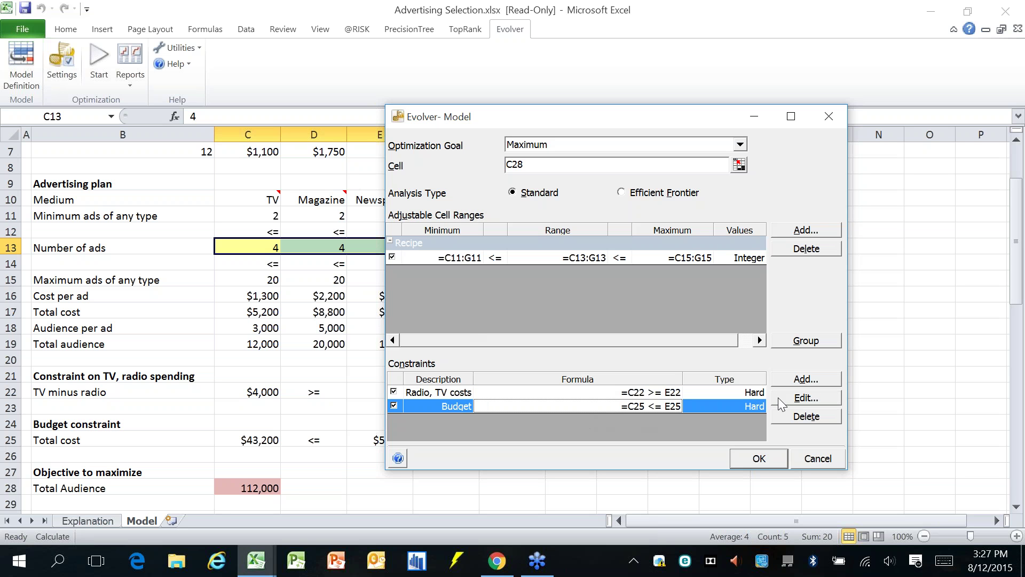
pyautogui.click(803, 404)
pyautogui.moveTo(363, 229); pyautogui.dragTo(469, 153)
pyautogui.click(401, 235)
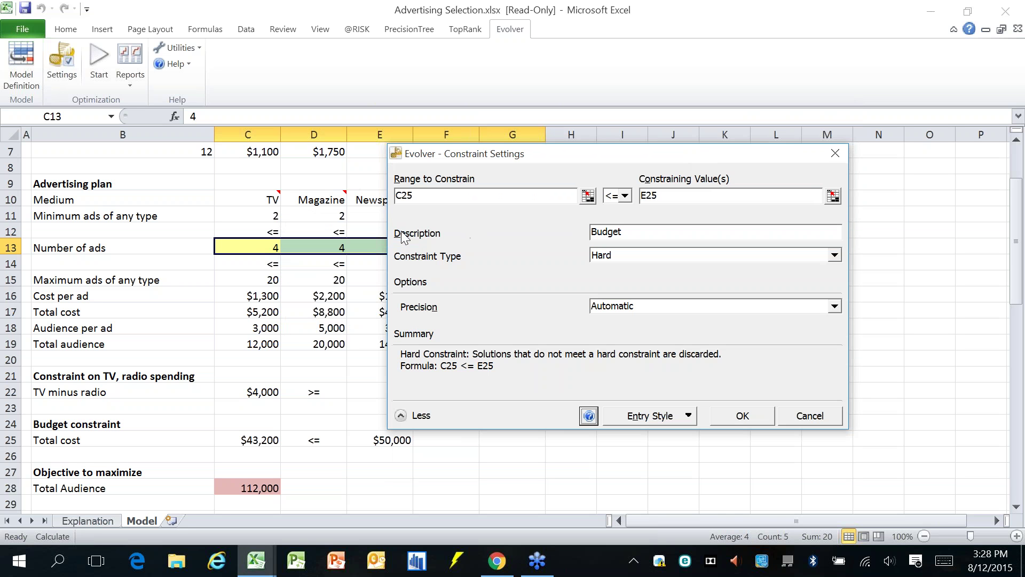
pyautogui.click(834, 255)
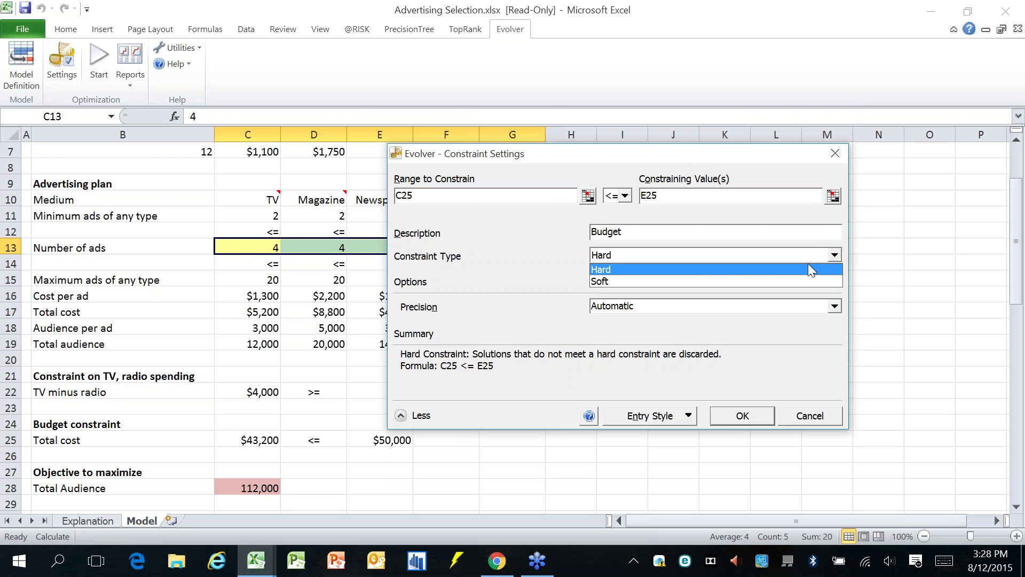
pyautogui.click(767, 281)
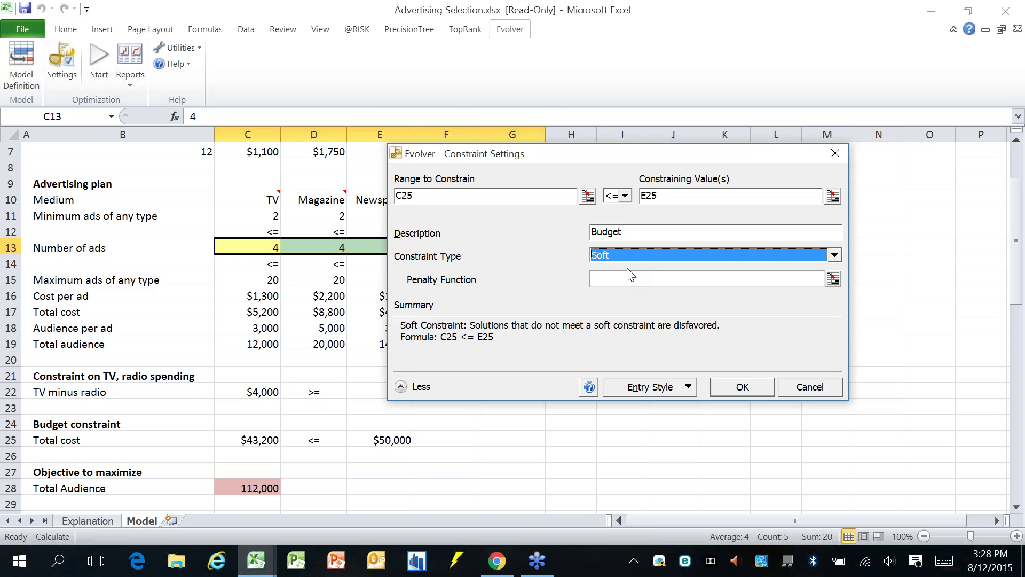
pyautogui.click(647, 278)
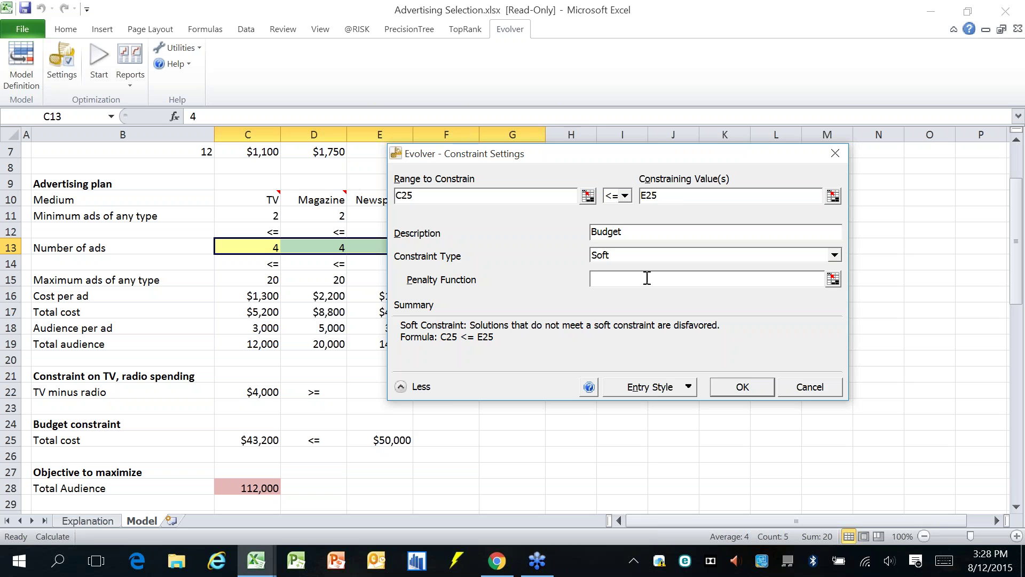
pyautogui.click(809, 386)
pyautogui.press('Escape')
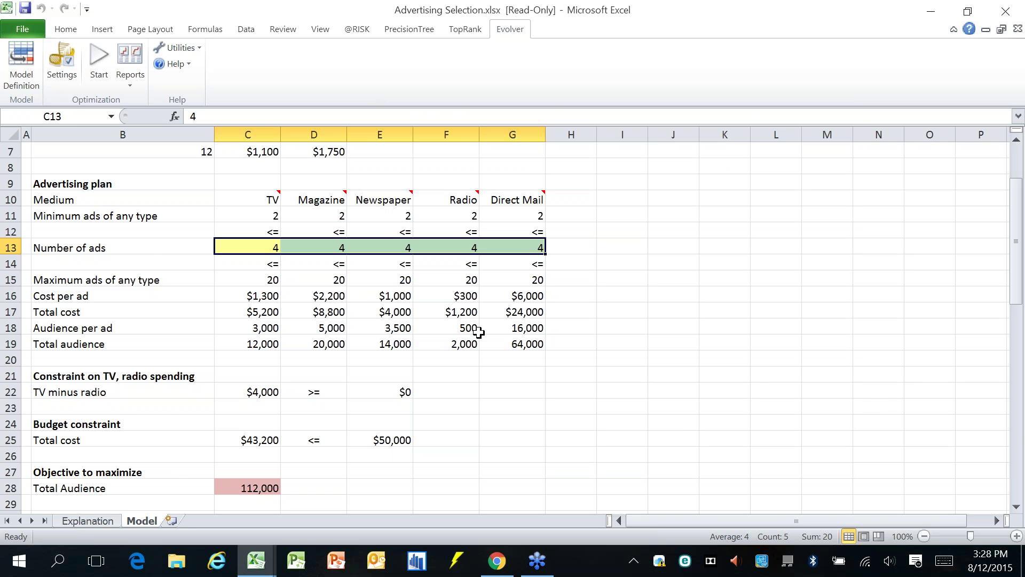
# Step: Open Penalty Functions and Soft Constraints in Evolver.xlsx from the example list and show its Model sheet
pyautogui.hotkey('ctrl', 'w')
pyautogui.scroll(9, 321, 267)
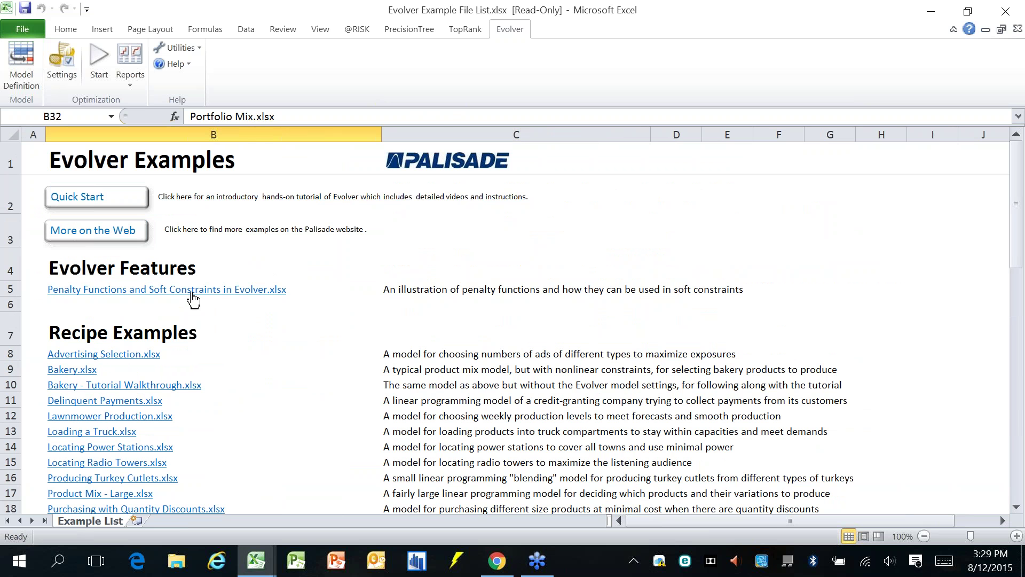
pyautogui.click(246, 289)
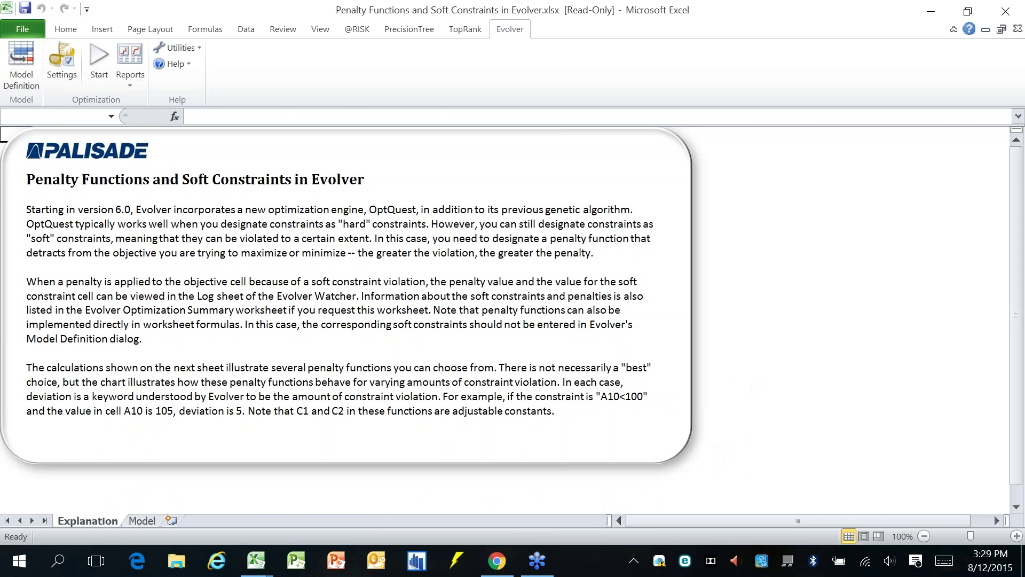
pyautogui.click(142, 520)
# Step: Examine the chart comparing the four penalty functions by deviation, and close the penalty functions workbook without saving
pyautogui.click(591, 302)
pyautogui.keyDown('ctrl'); pyautogui.scroll(-1, 591, 303); pyautogui.keyUp('ctrl')
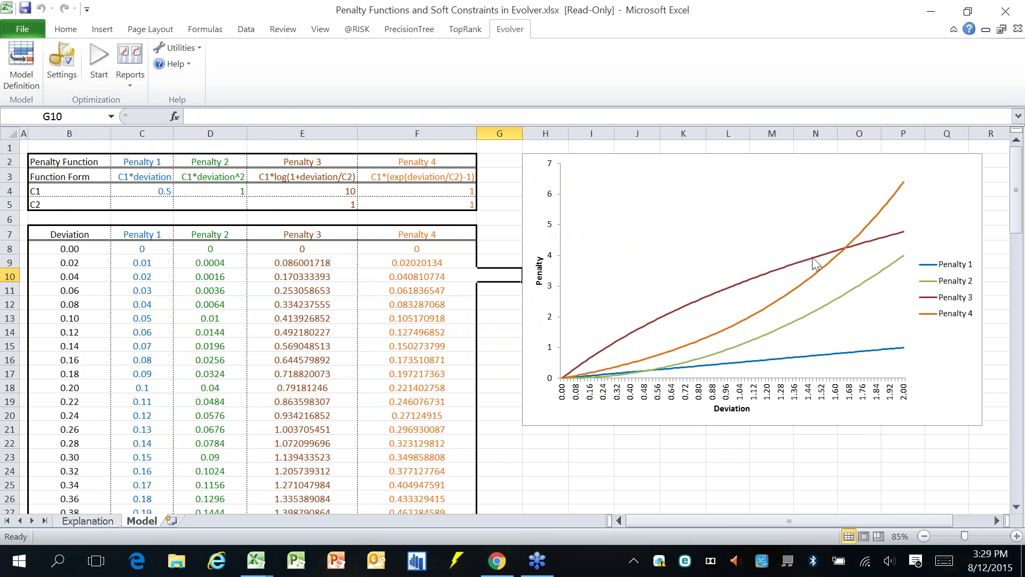
pyautogui.moveTo(812, 263)
pyautogui.hotkey('ctrl', 'w')
pyautogui.click(511, 300)
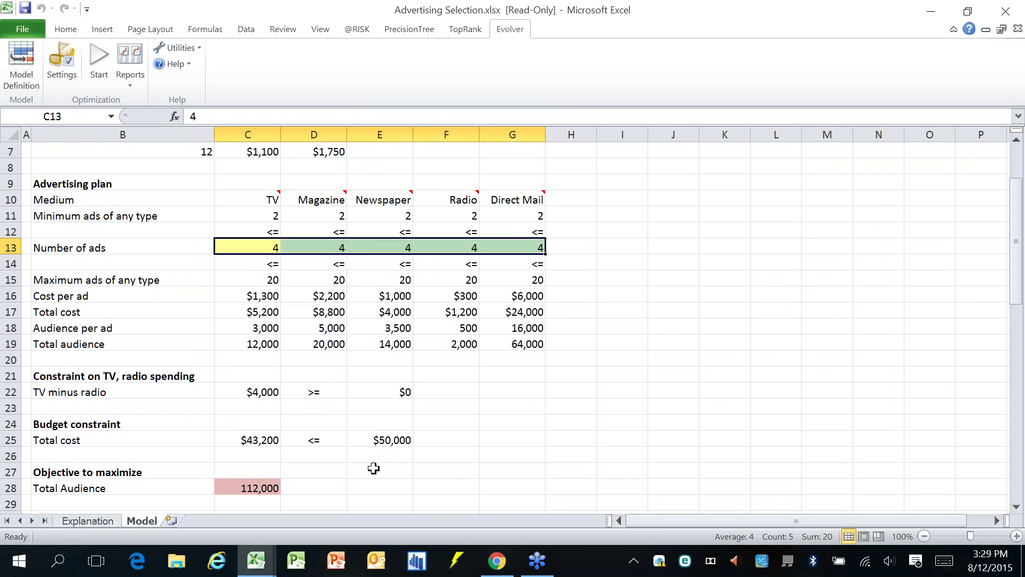
# Step: Change the Budget constraint's type to Soft with a penalty function based on deviation, and accept the model definition
pyautogui.click(27, 69)
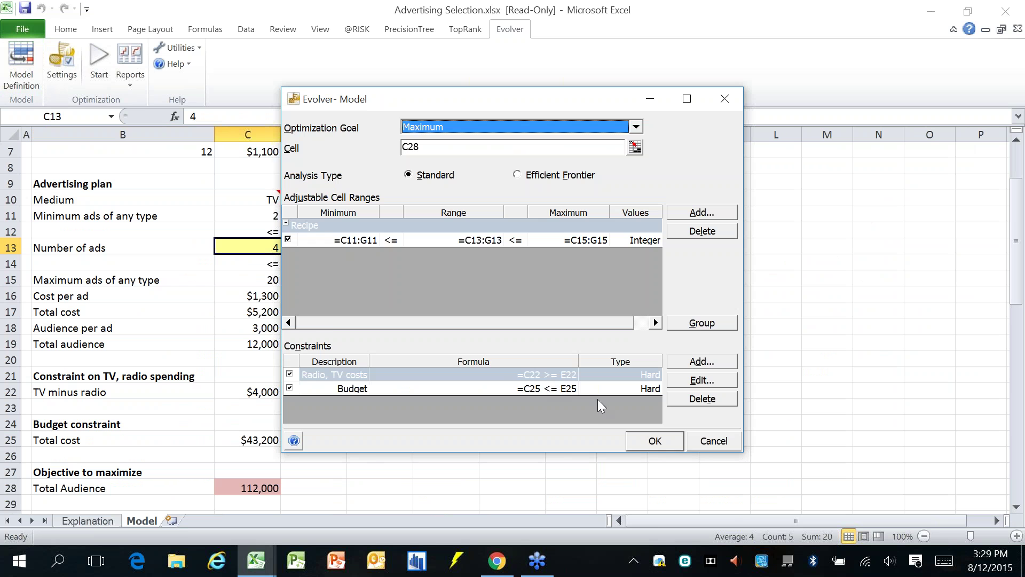
pyautogui.click(602, 392)
pyautogui.click(681, 383)
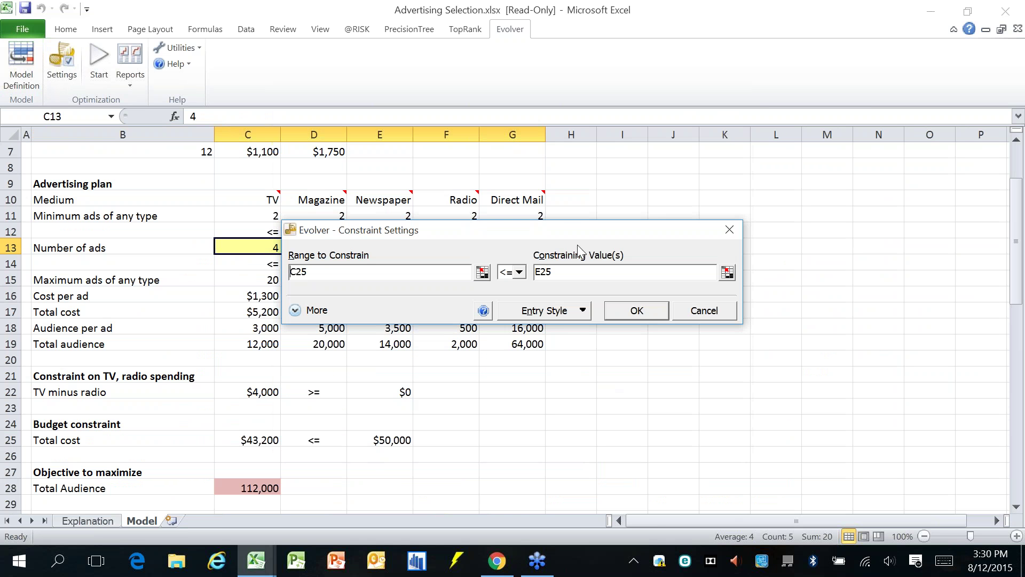
pyautogui.moveTo(513, 226); pyautogui.dragTo(674, 121)
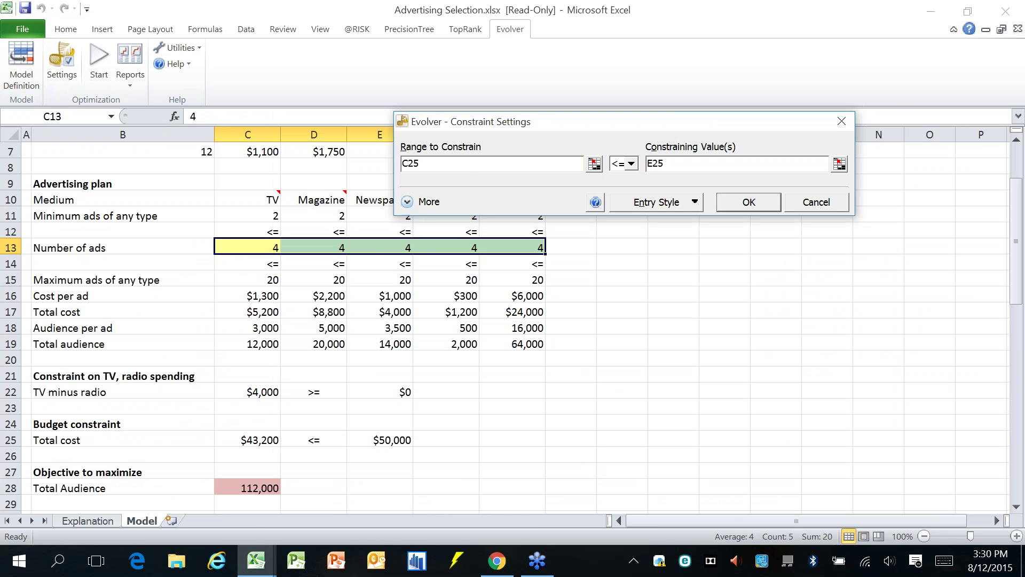
pyautogui.click(407, 201)
pyautogui.click(841, 223)
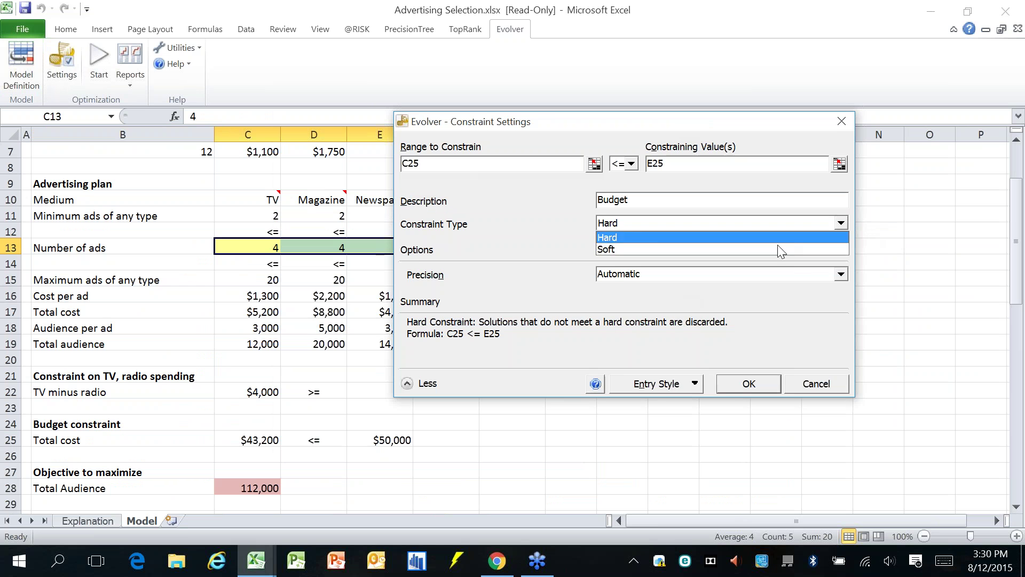
pyautogui.click(737, 250)
pyautogui.moveTo(642, 126); pyautogui.dragTo(681, 184)
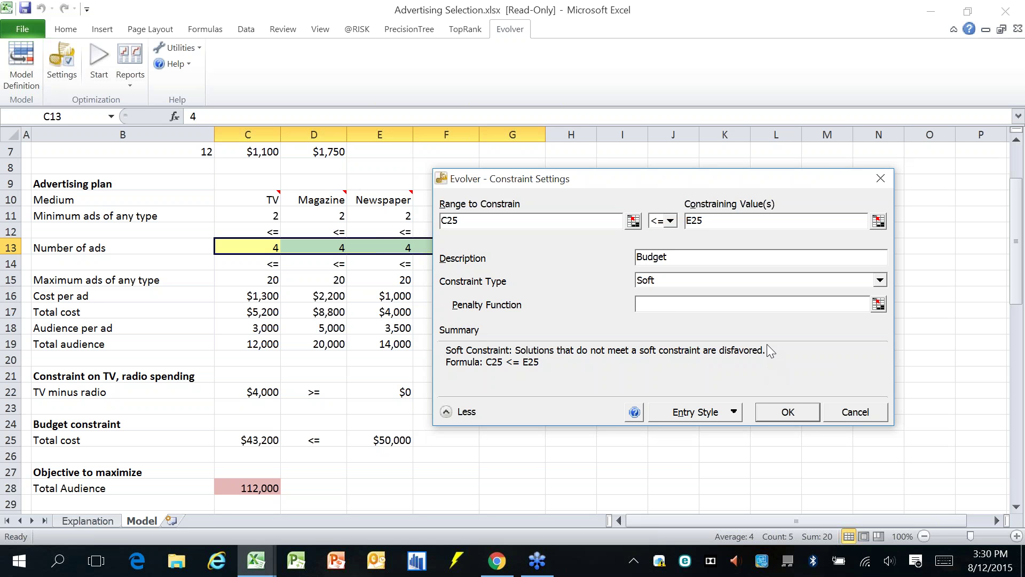
pyautogui.write('de')
pyautogui.click(789, 410)
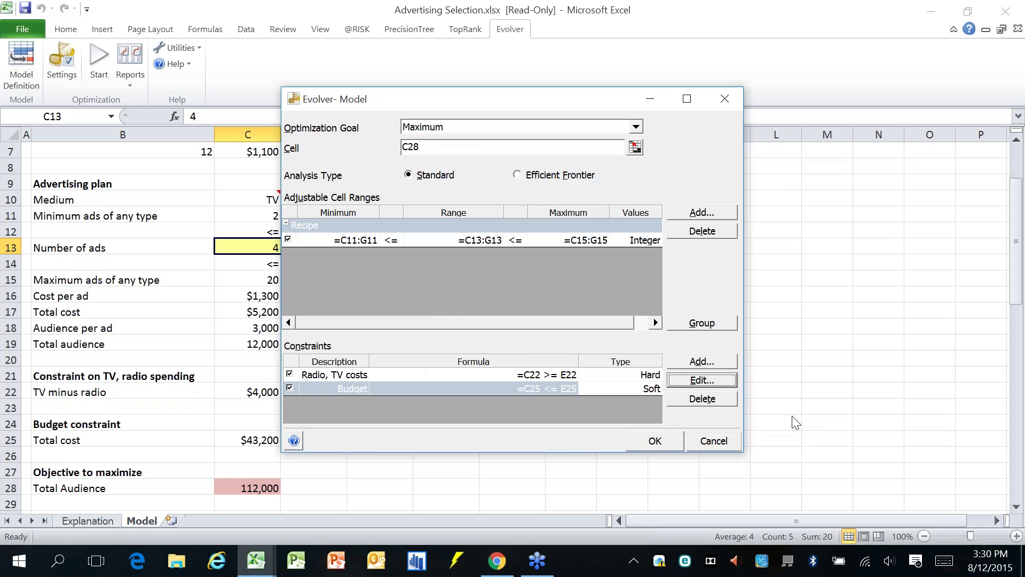
pyautogui.click(655, 440)
# Step: Select the Total Audience objective cell C28 and turn off the Progress stopping condition in the optimization runtime settings
pyautogui.click(266, 483)
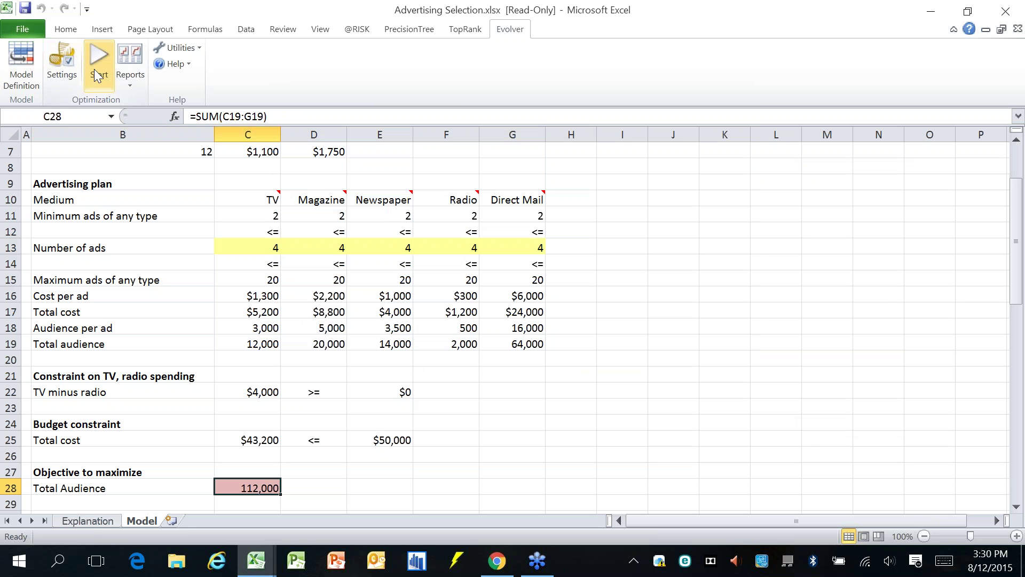
pyautogui.click(58, 63)
pyautogui.click(331, 213)
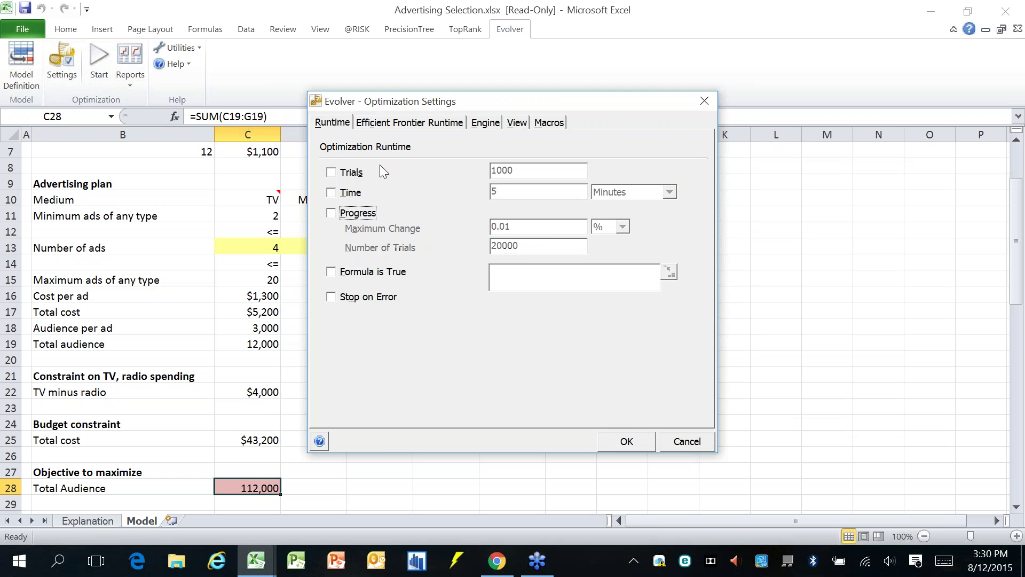
pyautogui.click(628, 439)
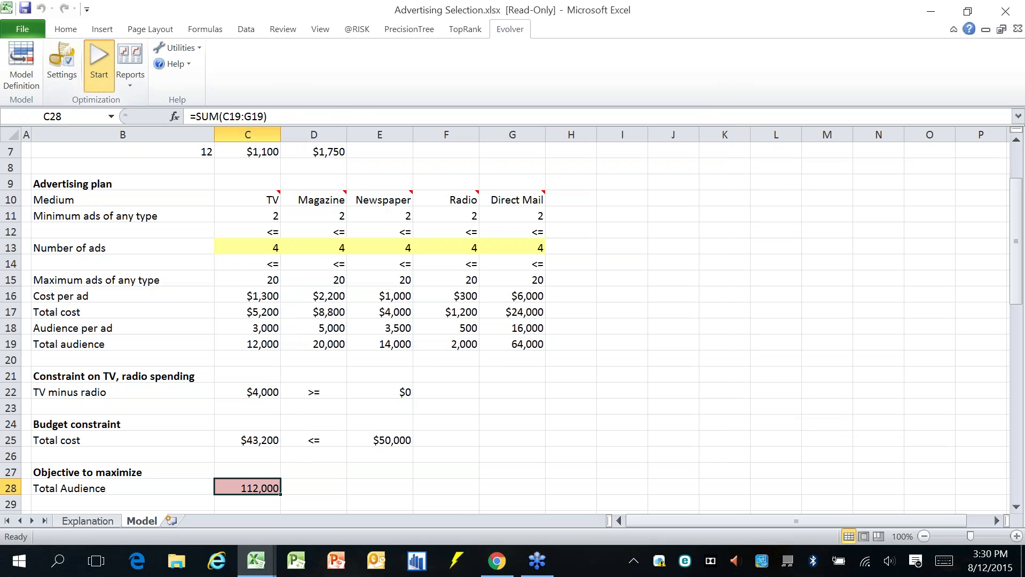
# Step: Start the optimization and place the Evolver Watcher beside the model's cost figures
pyautogui.click(98, 58)
pyautogui.click(45, 523)
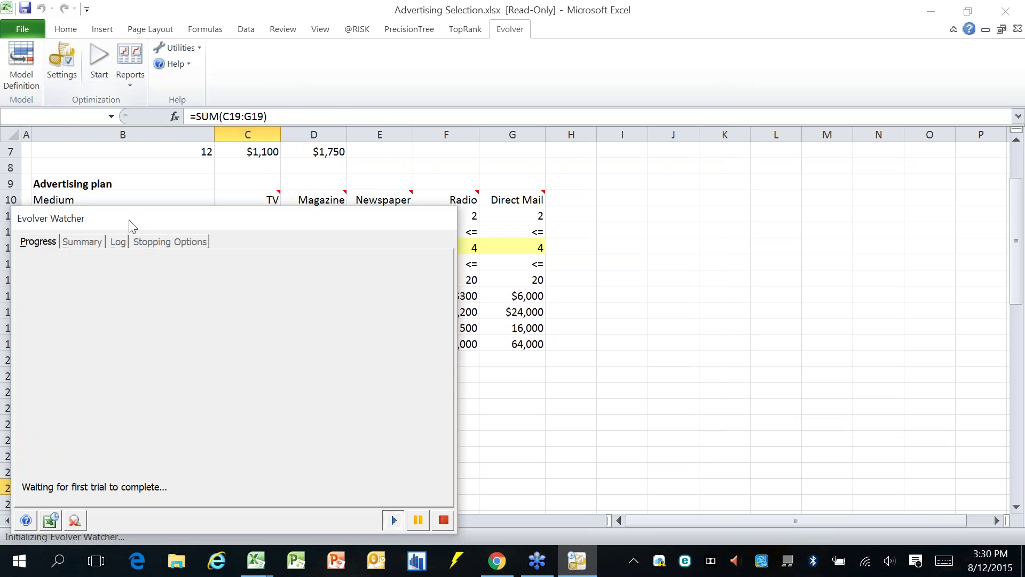
pyautogui.moveTo(192, 213); pyautogui.dragTo(606, 184)
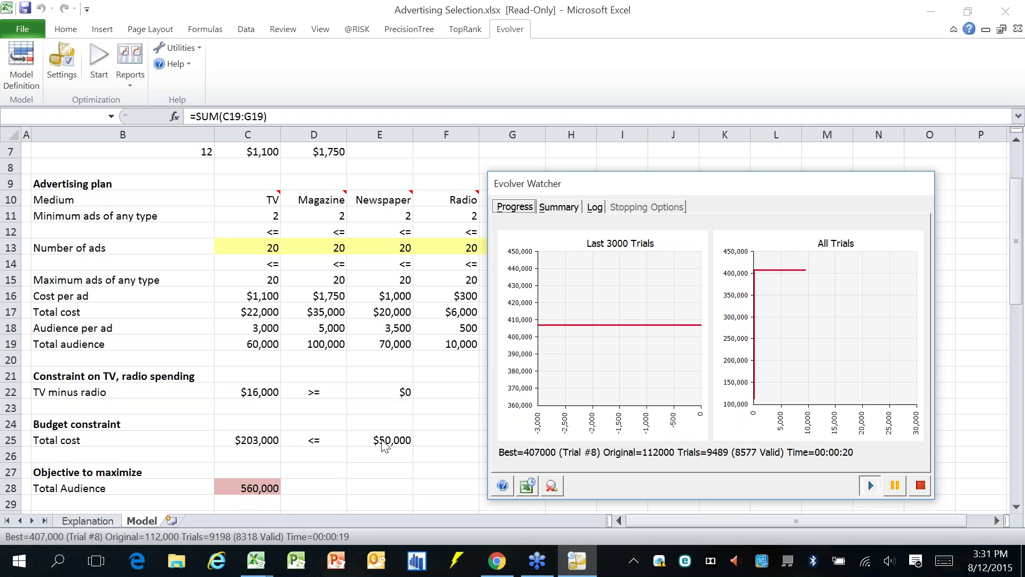
# Step: Stop the running optimization and return the number-of-ads cells to their original values
pyautogui.click(919, 485)
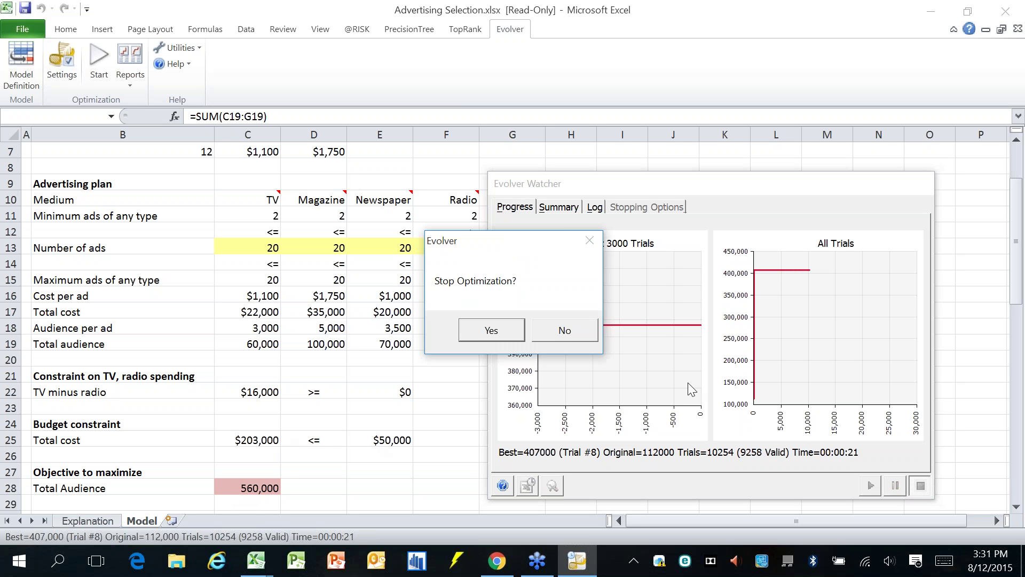
pyautogui.click(514, 336)
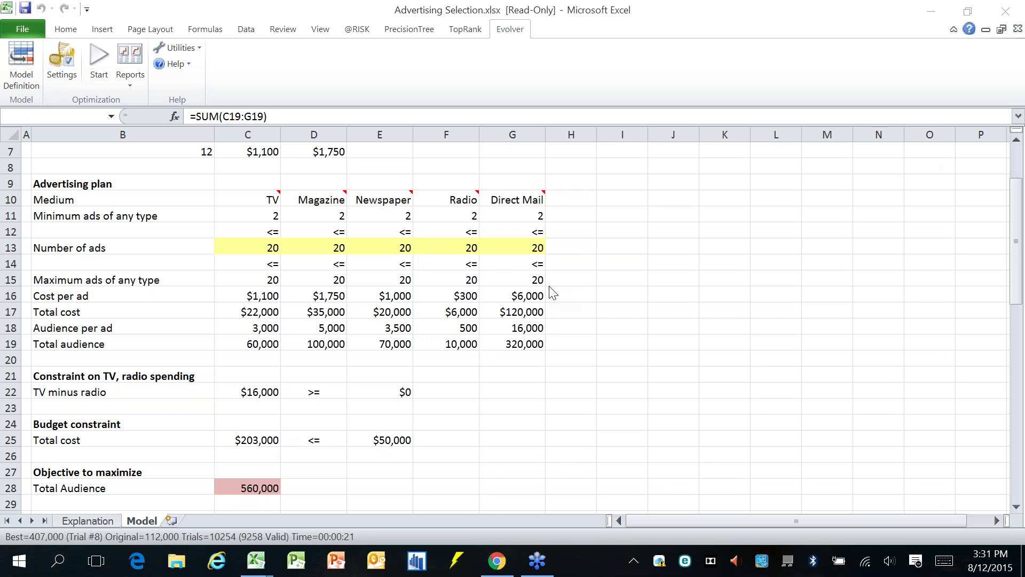
pyautogui.click(877, 478)
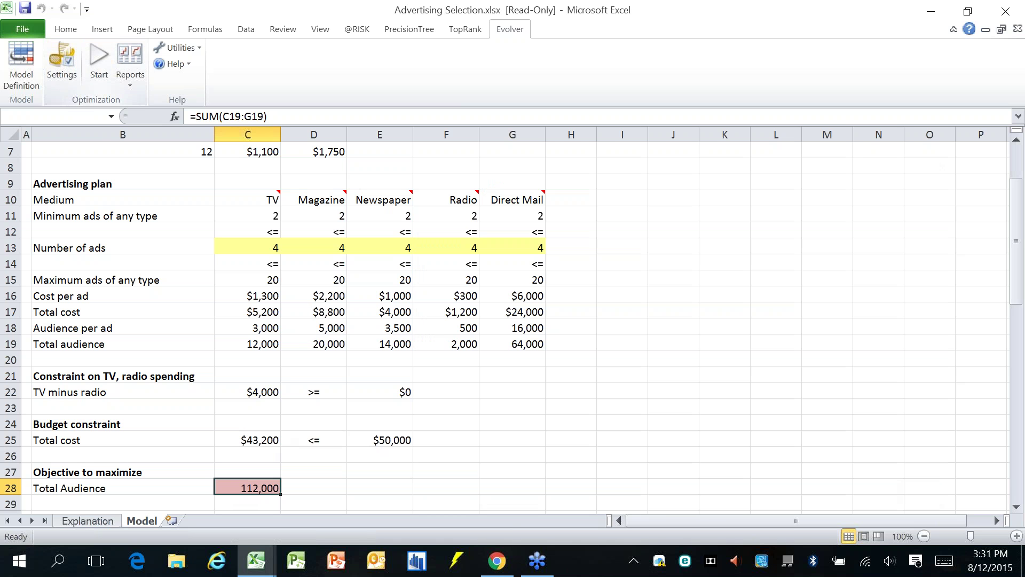
# Step: Set the Budget constraint's penalty function to =DEVIATION^2 and accept the model definition
pyautogui.click(22, 63)
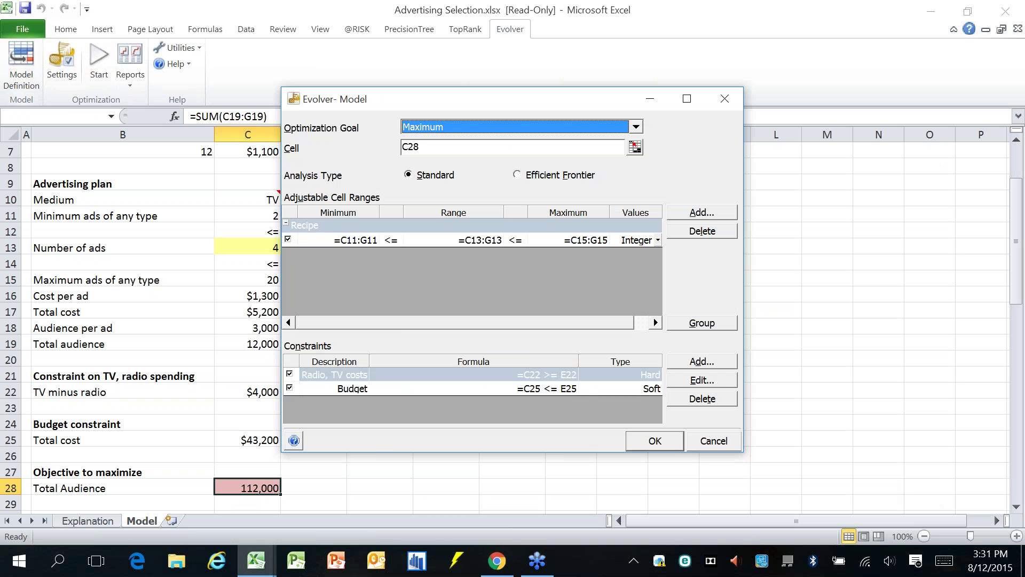
pyautogui.click(644, 388)
pyautogui.click(701, 380)
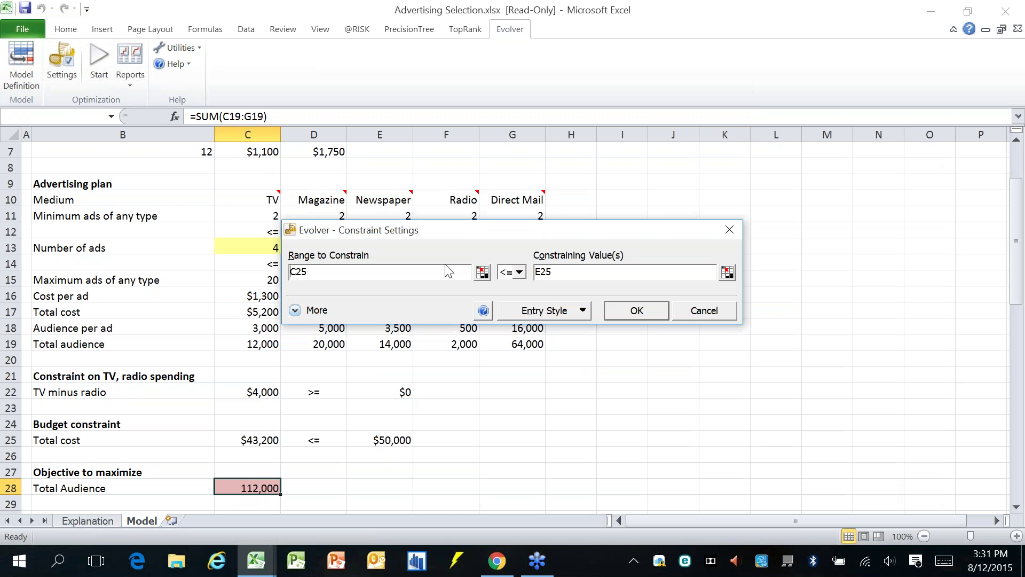
pyautogui.click(295, 310)
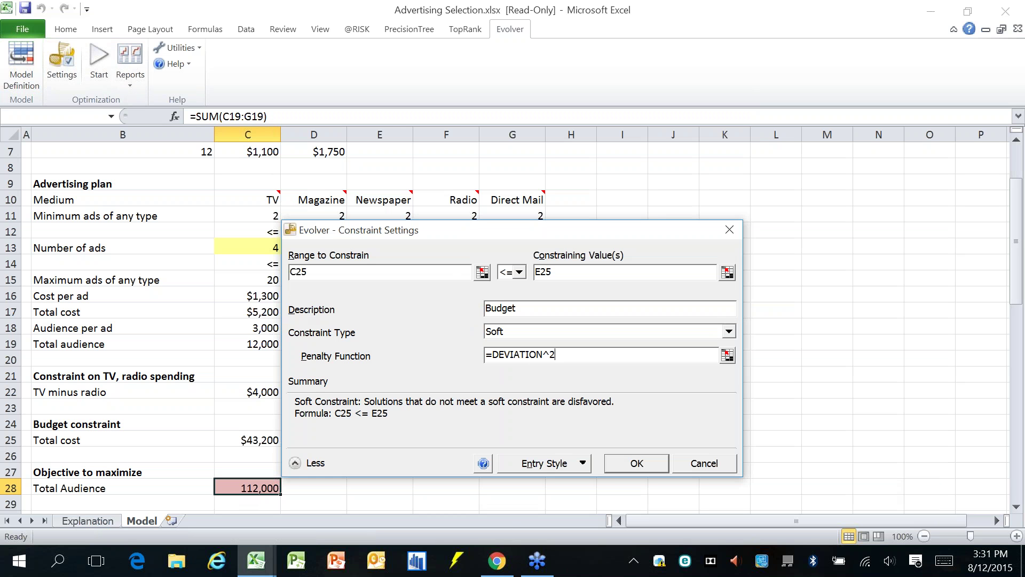
pyautogui.click(638, 462)
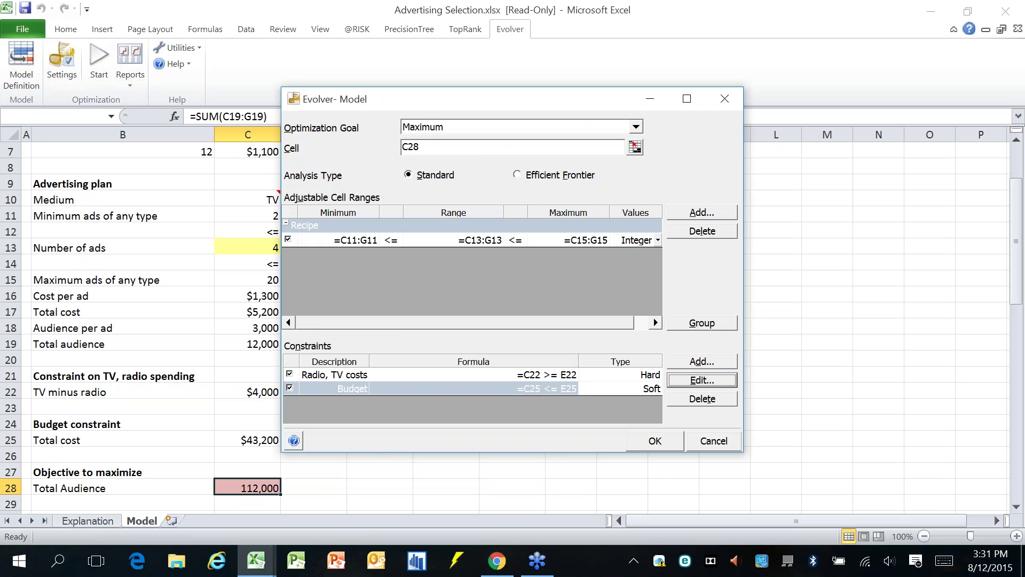
pyautogui.click(652, 441)
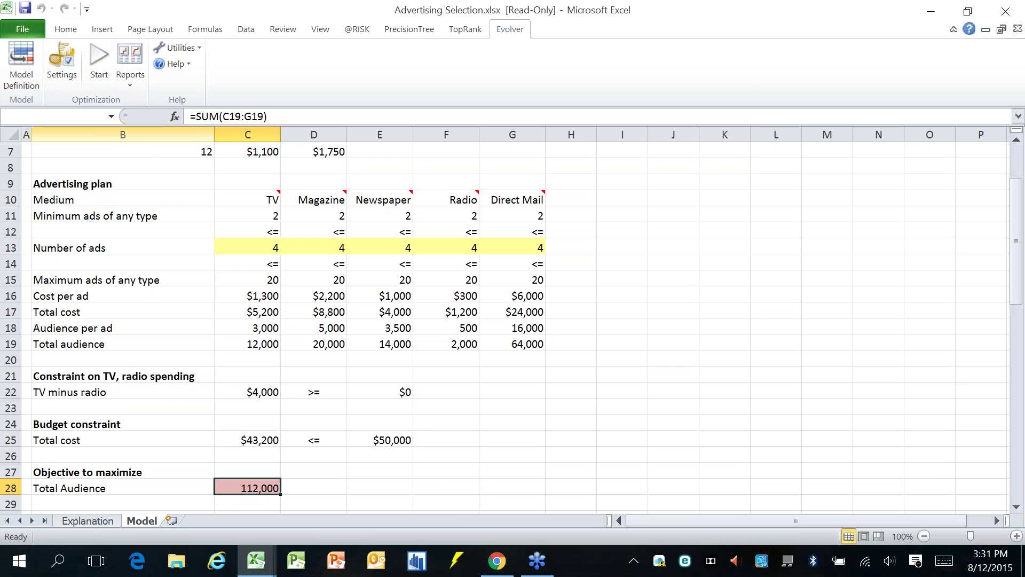
# Step: Run the optimization with the squared-deviation penalty and position the Evolver Watcher clear of the advertising plan columns
pyautogui.click(98, 61)
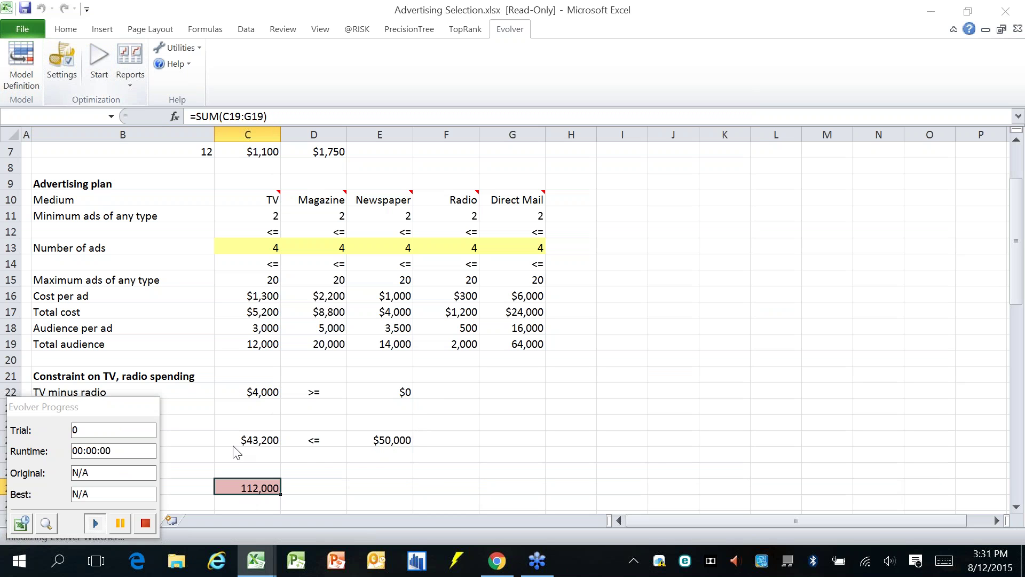
pyautogui.click(46, 526)
pyautogui.moveTo(149, 218); pyautogui.dragTo(668, 154)
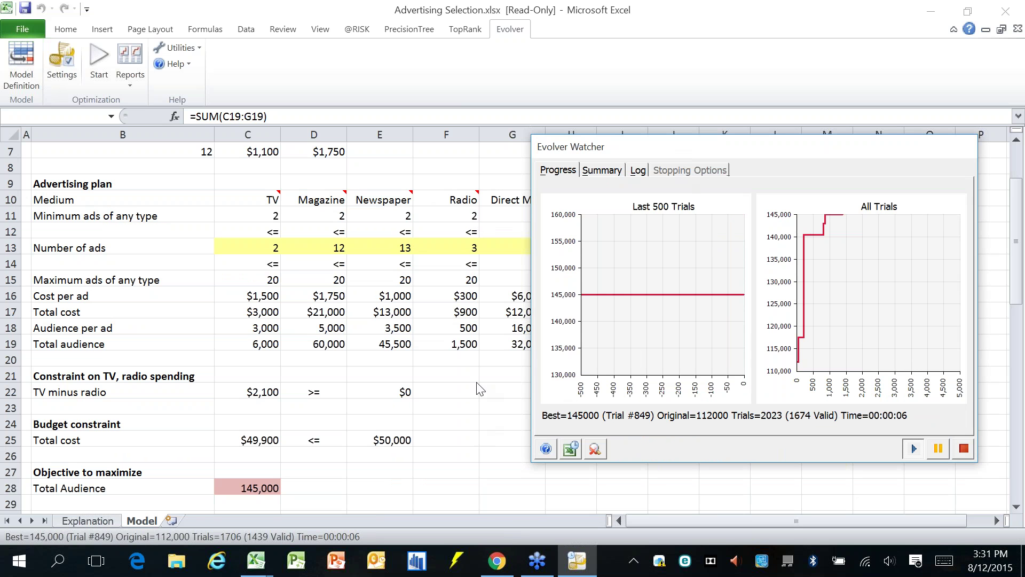
pyautogui.moveTo(592, 145); pyautogui.dragTo(608, 183)
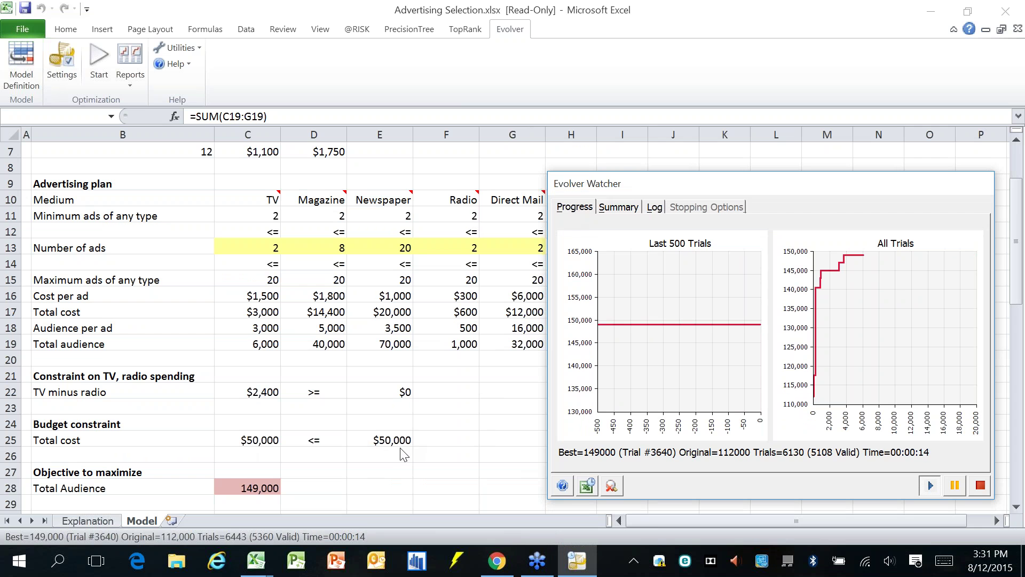
pyautogui.moveTo(570, 189)
pyautogui.mouseDown()
pyautogui.moveTo(561, 228)
pyautogui.moveTo(572, 187)
pyautogui.mouseUp()
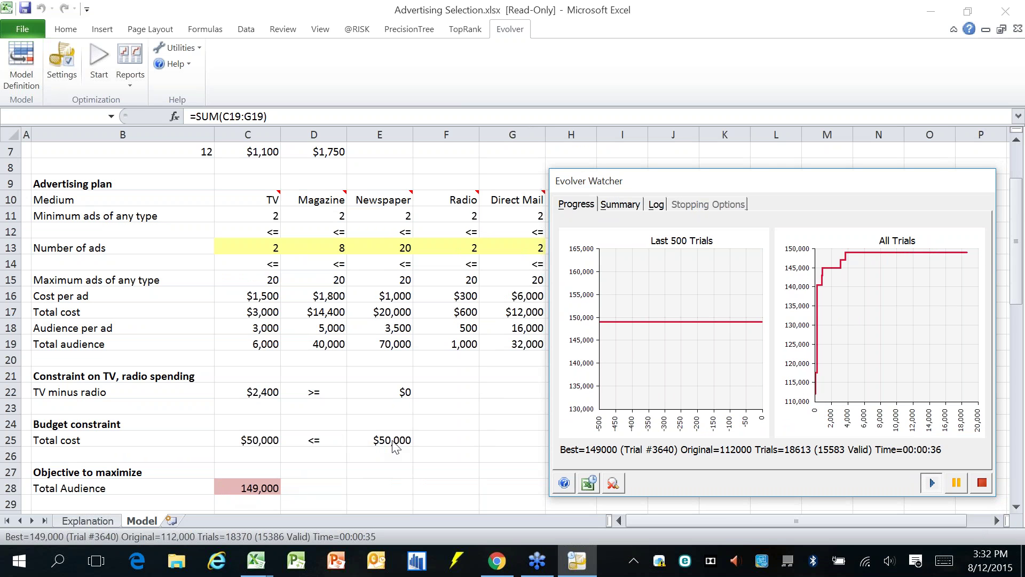
# Step: Stop the optimization and finish it with Restore Original Adjustable Cell Values turned on
pyautogui.click(982, 482)
pyautogui.click(515, 335)
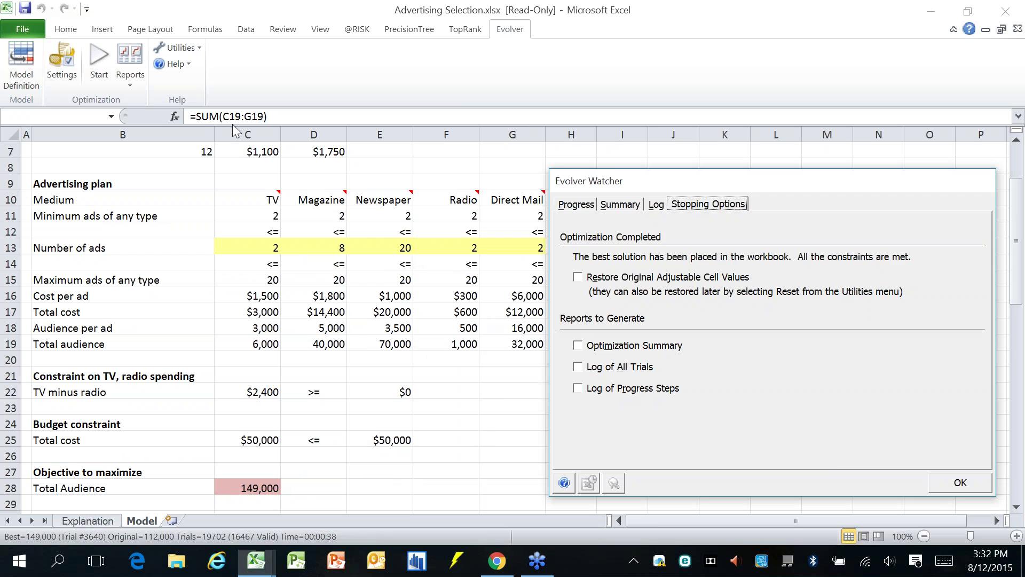
pyautogui.click(650, 277)
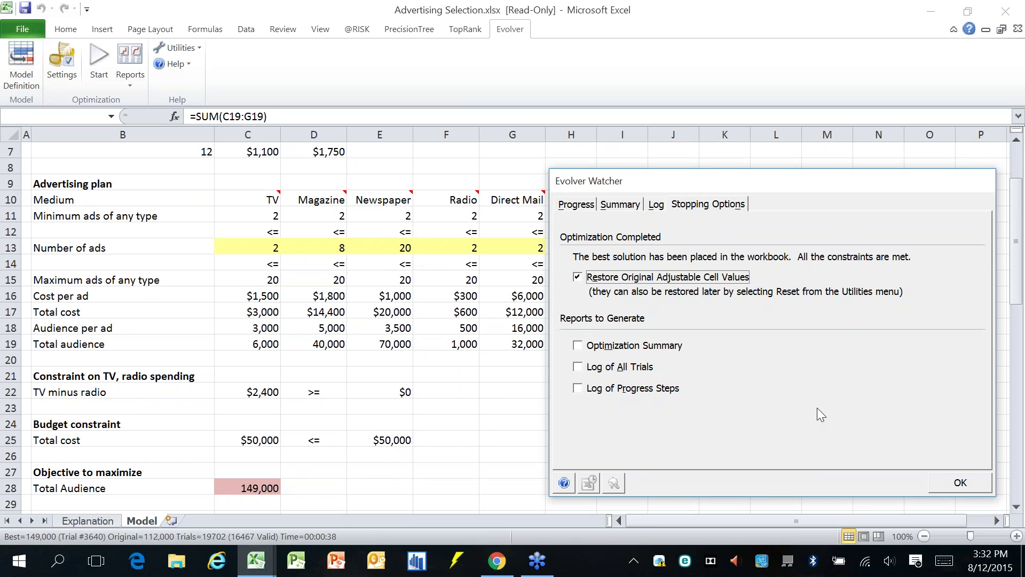
pyautogui.click(935, 473)
# Step: Set the Budget constraint's penalty function to =DEVIATION^1.2 and accept the model definition
pyautogui.click(22, 64)
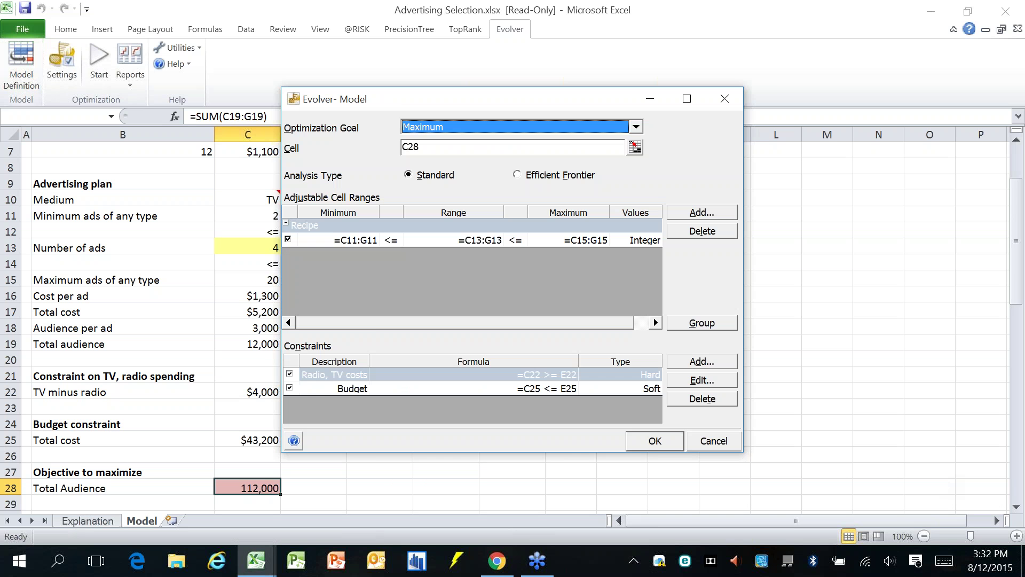
pyautogui.doubleClick(558, 390)
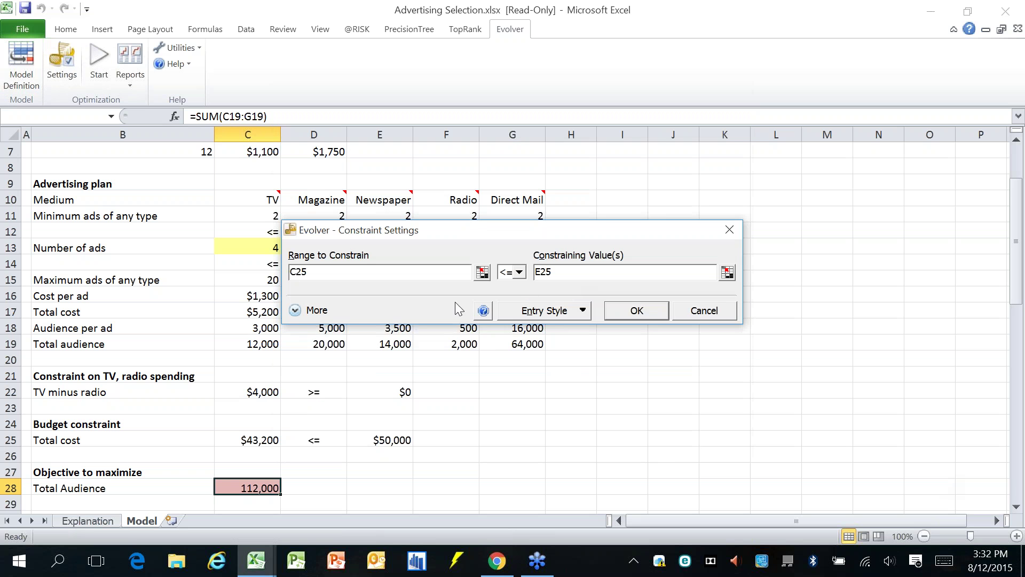
pyautogui.click(295, 310)
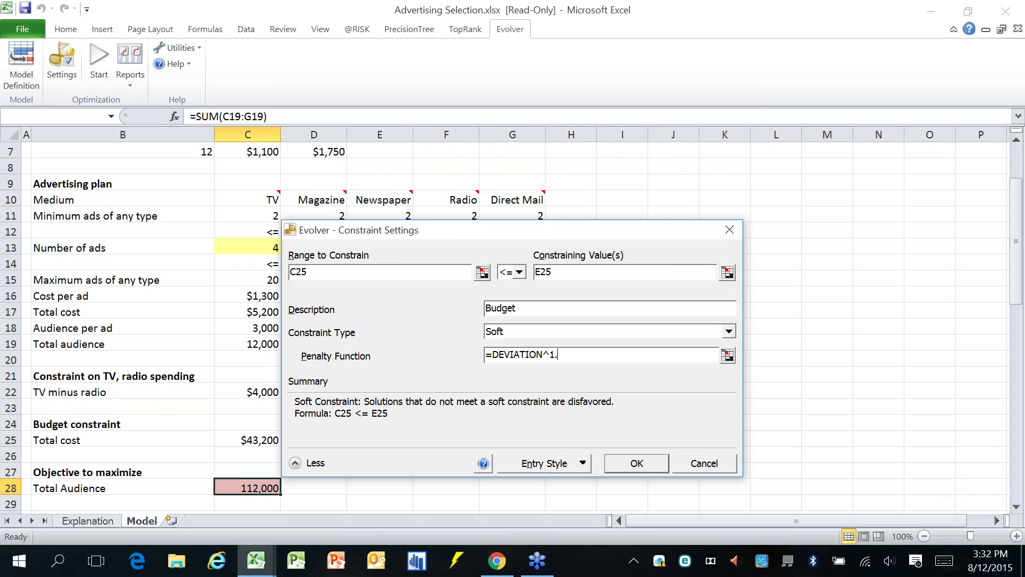
pyautogui.click(658, 465)
pyautogui.click(668, 442)
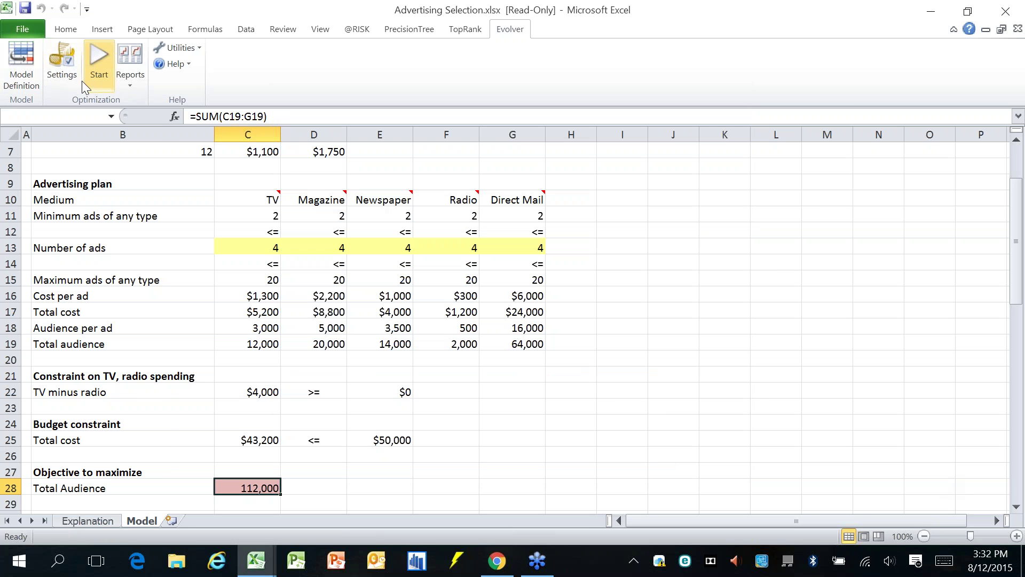
# Step: Run the optimization with the 1.2-power penalty, and stop it with the original adjustable cell values restored
pyautogui.click(99, 62)
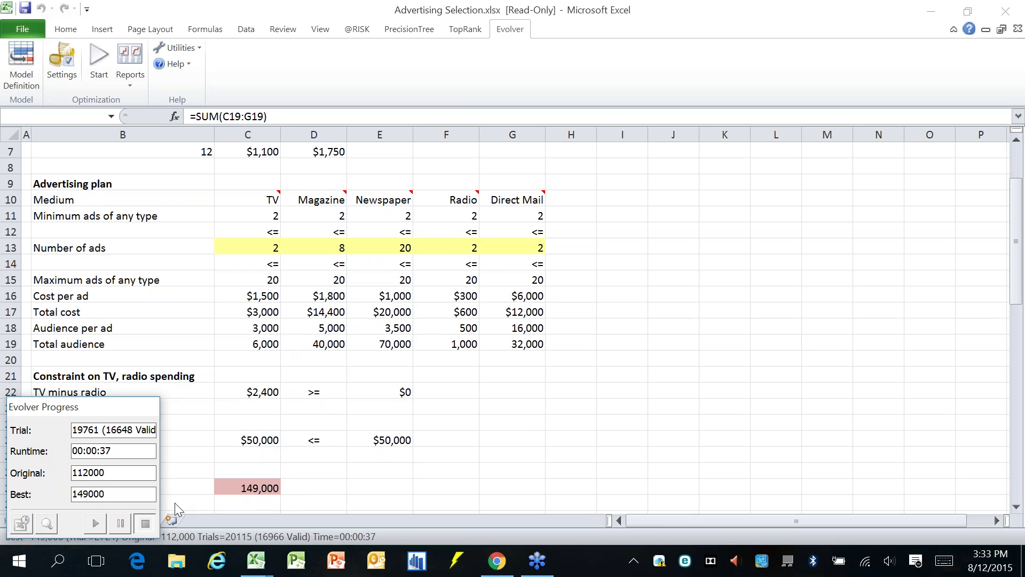
pyautogui.click(145, 522)
pyautogui.click(519, 335)
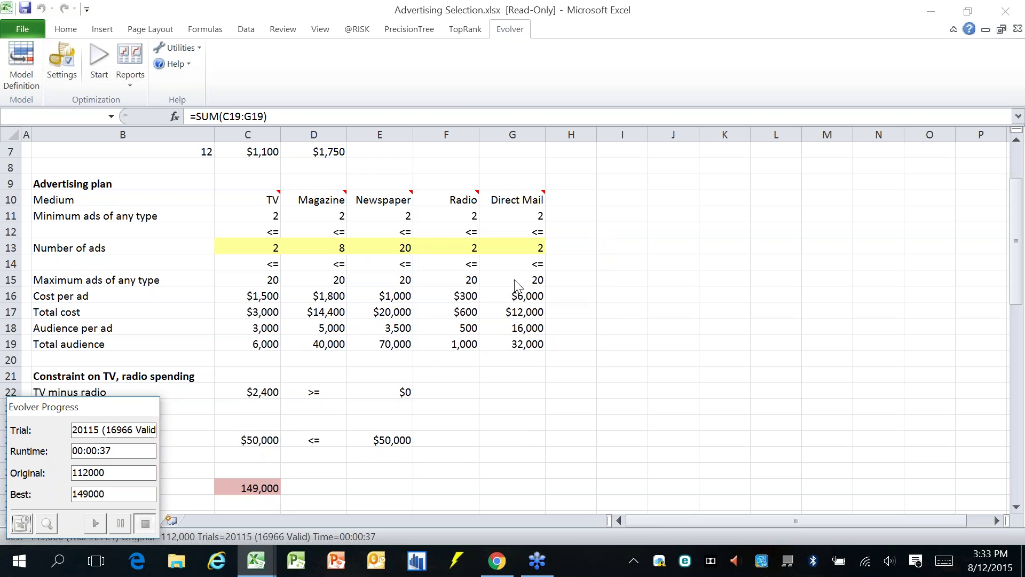
pyautogui.click(166, 314)
pyautogui.click(422, 519)
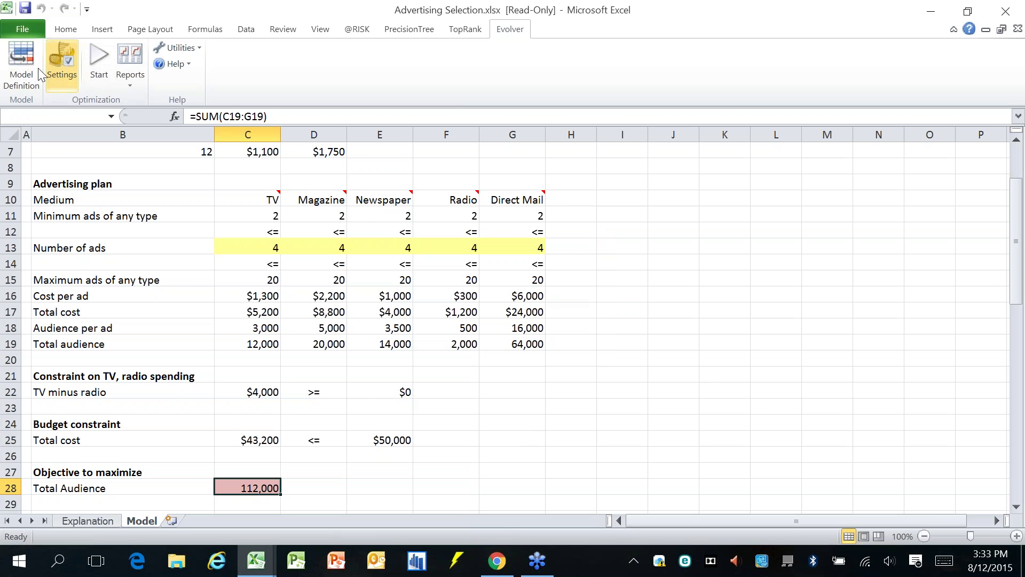
# Step: Set the Budget constraint's penalty function to =DEVIATION^1.01 and confirm the constraint settings
pyautogui.click(21, 64)
pyautogui.doubleClick(595, 392)
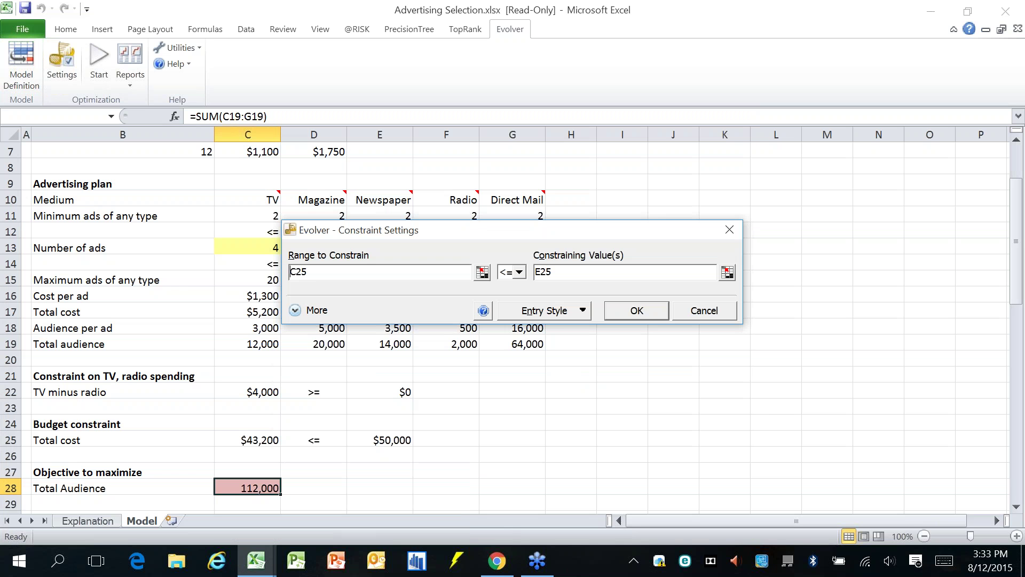
pyautogui.click(305, 311)
pyautogui.click(560, 355)
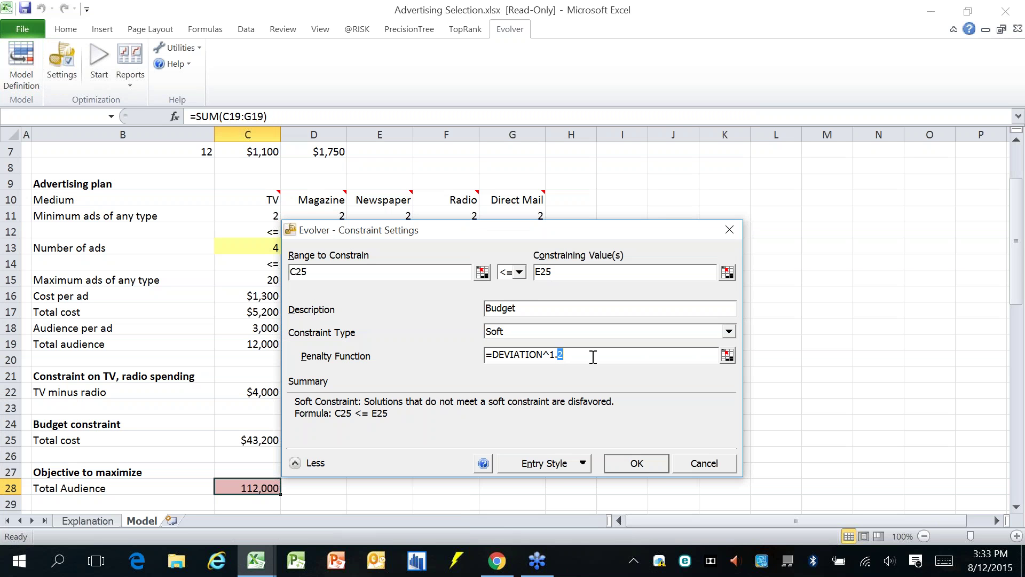
pyautogui.press('BackSpace')
pyautogui.write('11')
pyautogui.press('BackSpace')
pyautogui.press('BackSpace')
pyautogui.write('01')
pyautogui.click(648, 463)
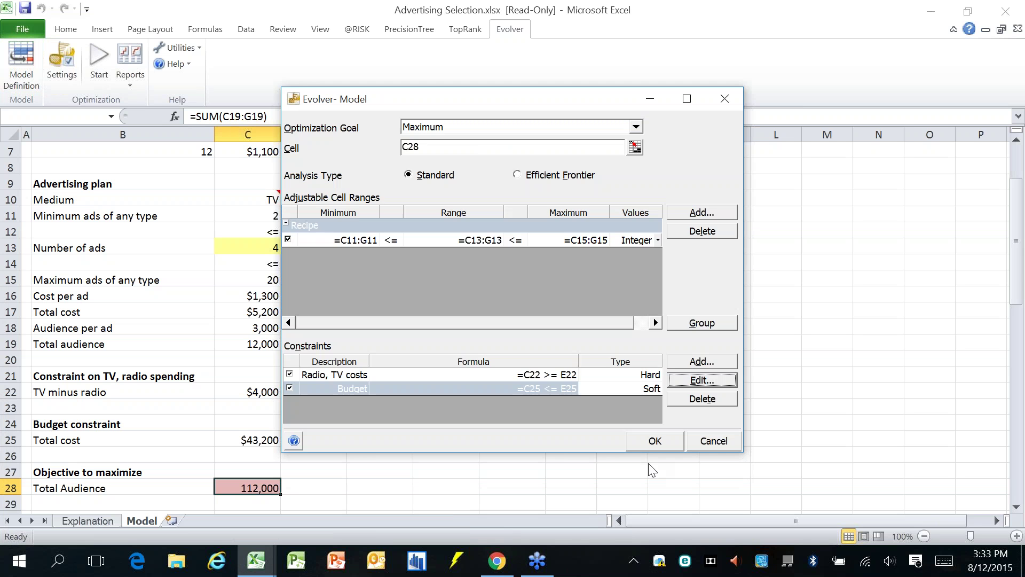
# Step: Accept the model definition, run the optimization with the 1.01-power penalty, and stop it with the original adjustable cell values restored
pyautogui.click(654, 441)
pyautogui.click(99, 59)
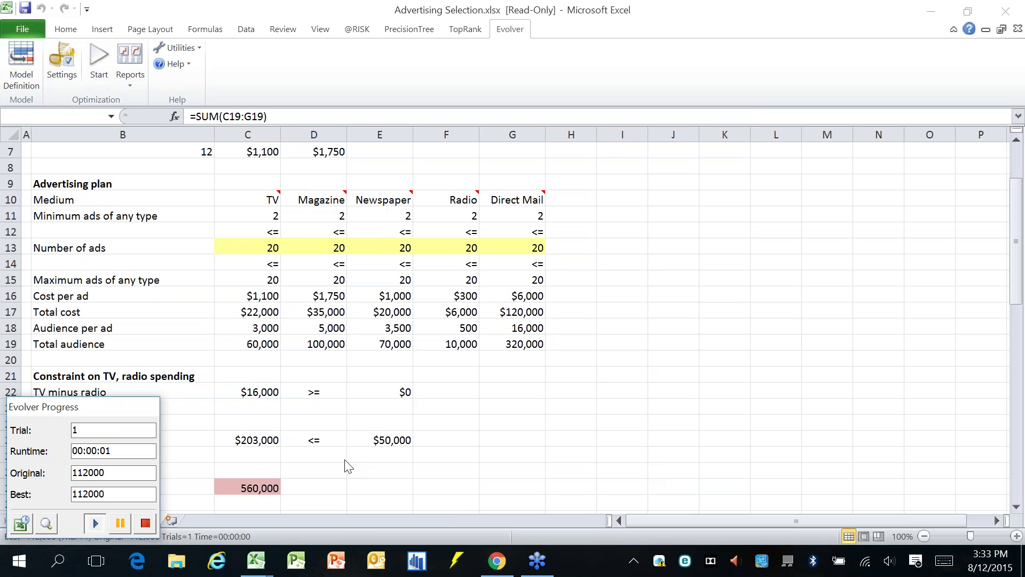
pyautogui.click(145, 523)
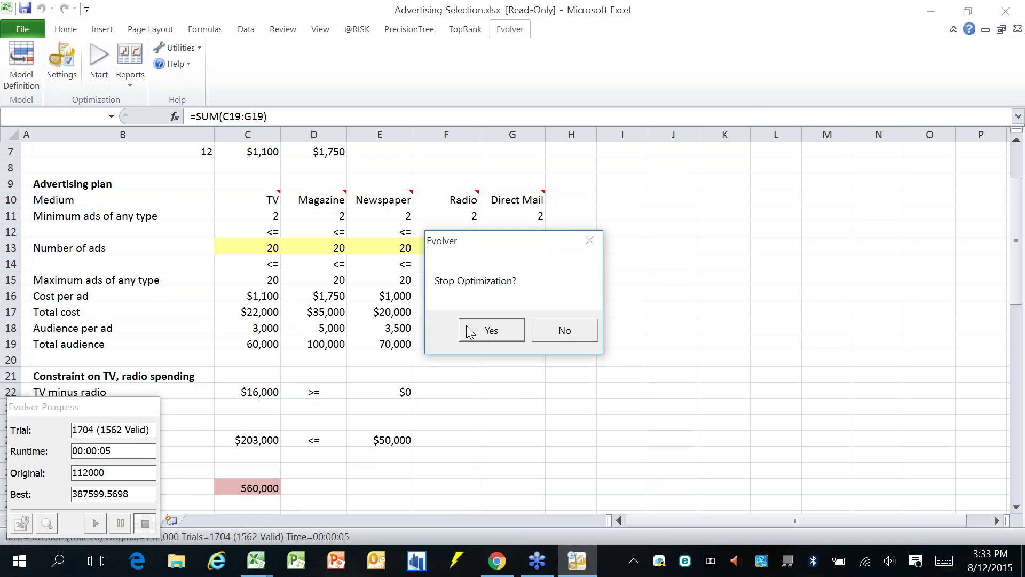
pyautogui.click(468, 327)
pyautogui.click(116, 314)
pyautogui.click(420, 518)
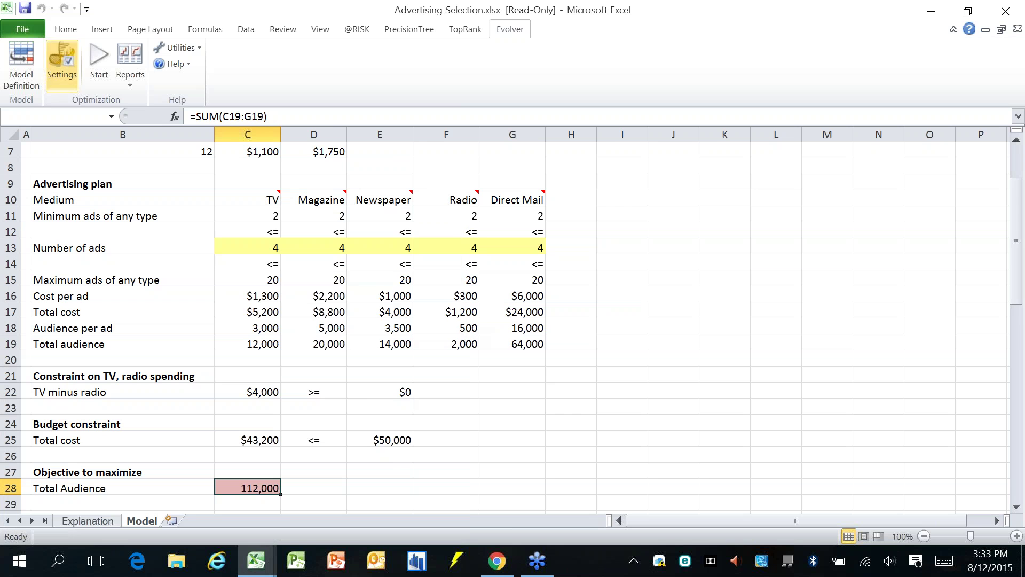
# Step: Set the Budget constraint's penalty function to =DEVIATION^1.1 and accept the model definition
pyautogui.click(22, 63)
pyautogui.click(573, 388)
pyautogui.click(715, 381)
pyautogui.click(296, 310)
pyautogui.click(585, 355)
pyautogui.press('BackSpace')
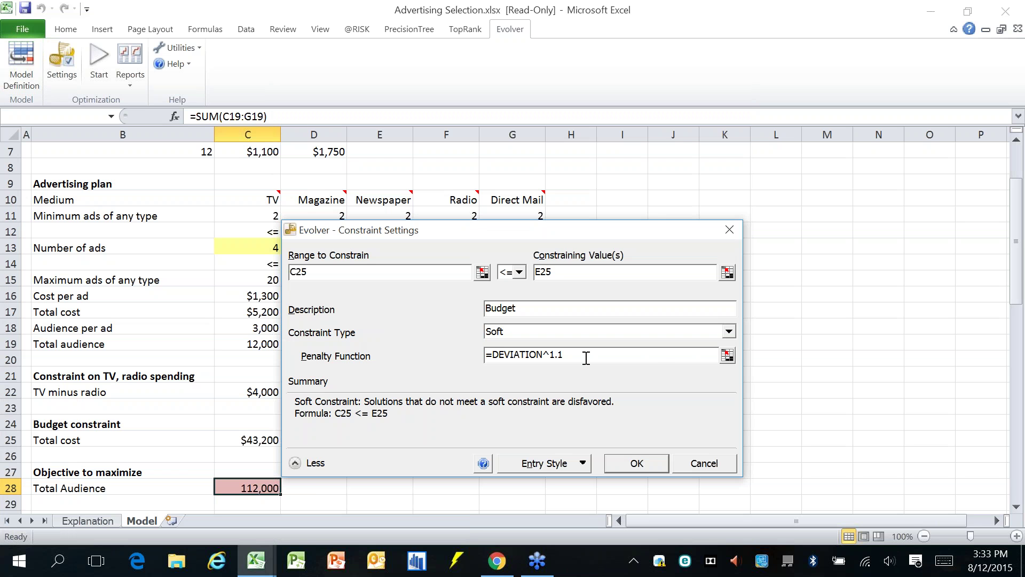
pyautogui.press('Return')
pyautogui.click(655, 441)
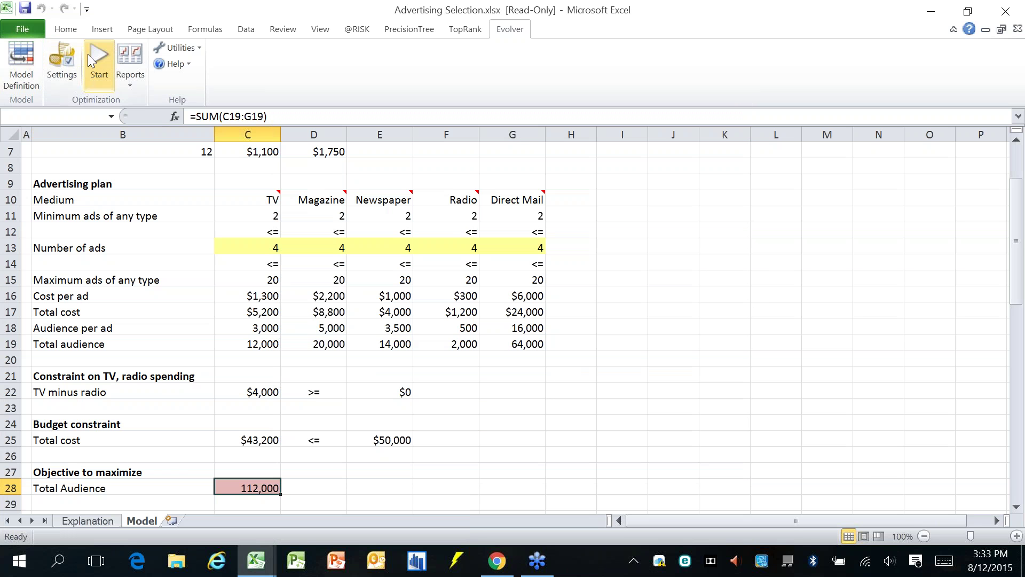
# Step: Run the optimization with the 1.1-power penalty, move the progress window off the budget rows, and stop it keeping the best solution found
pyautogui.click(85, 68)
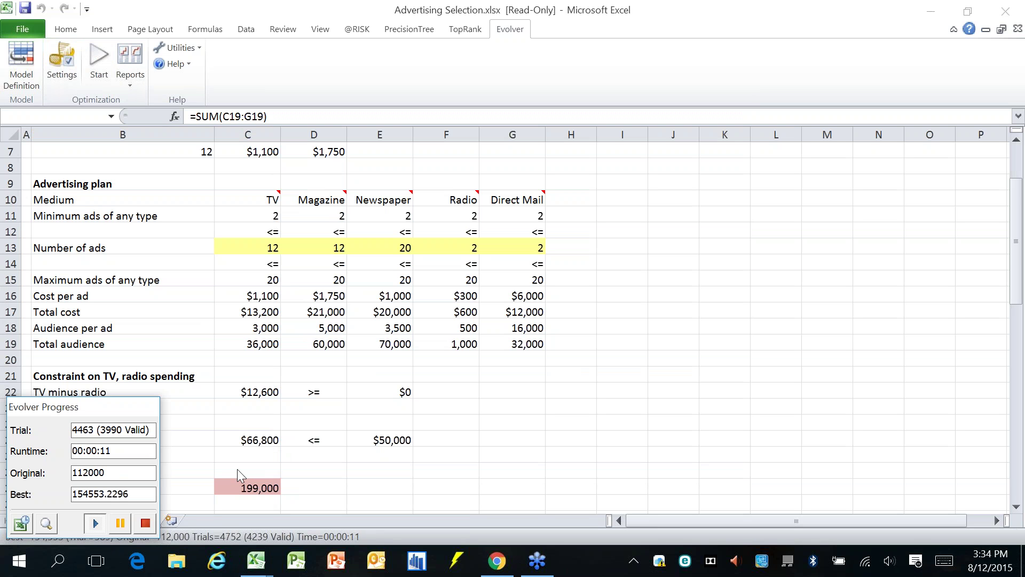
pyautogui.moveTo(96, 407); pyautogui.dragTo(638, 338)
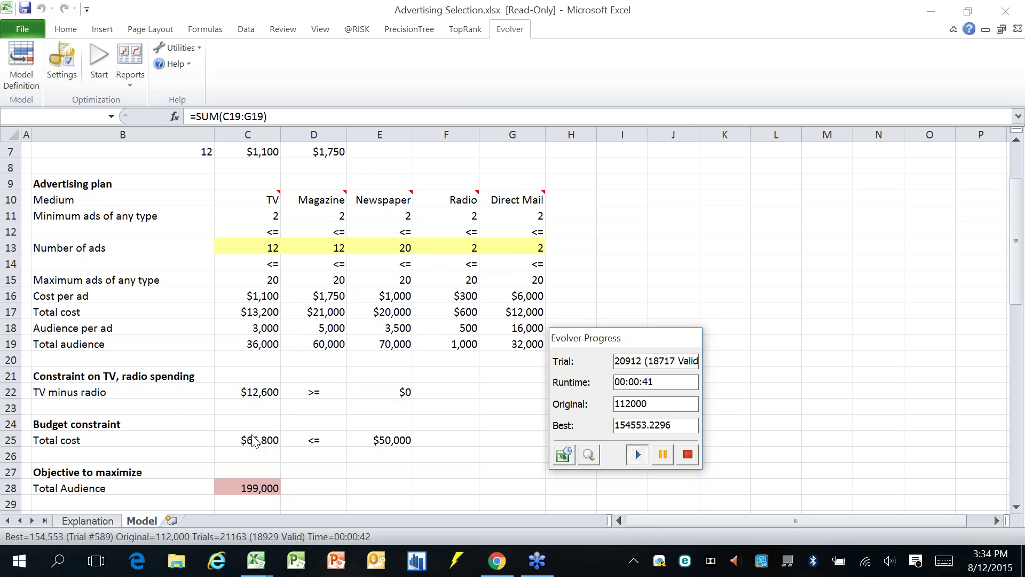
pyautogui.click(688, 455)
pyautogui.click(493, 328)
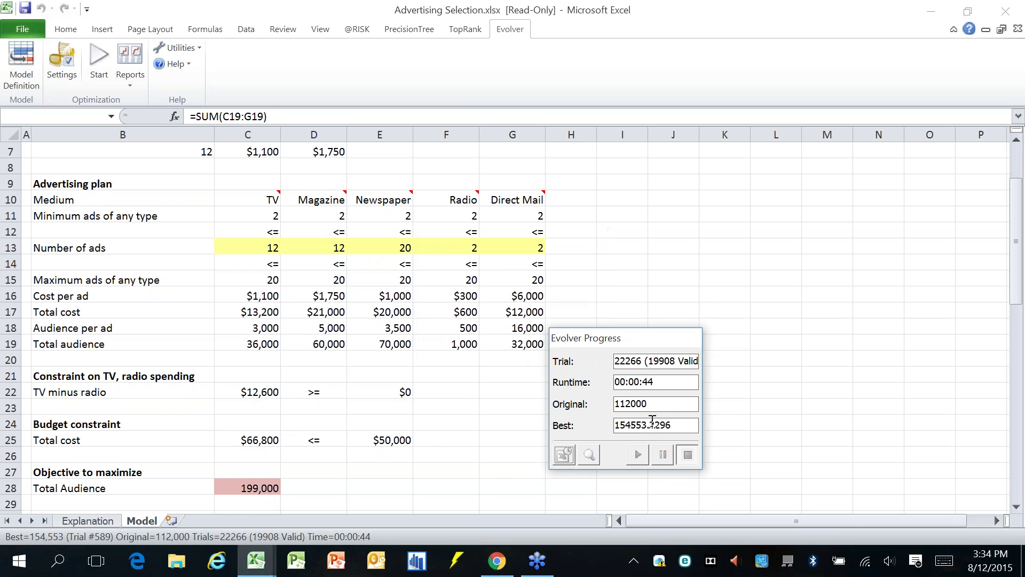
pyautogui.click(422, 516)
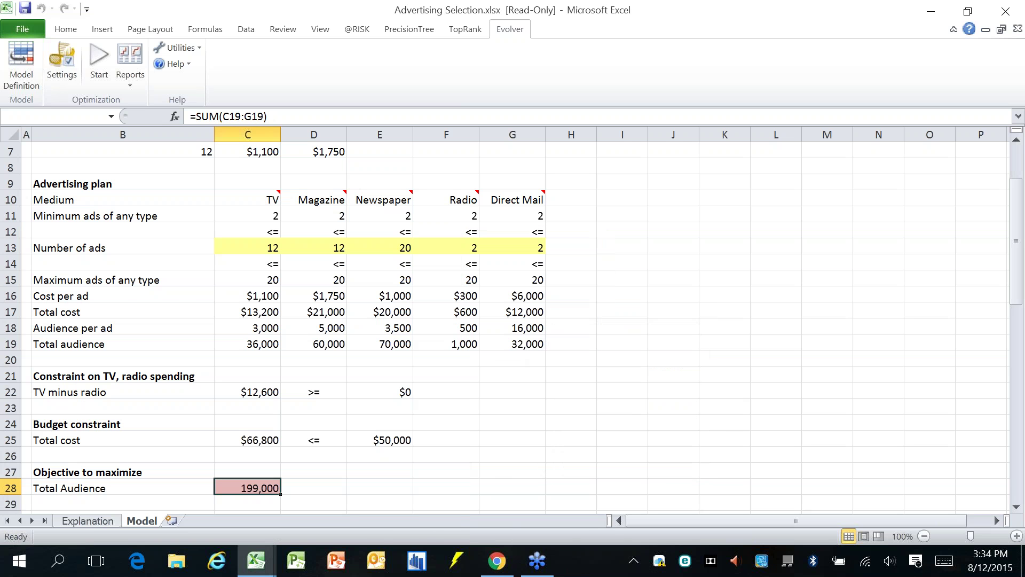
# Step: Compare the total cost with the budget limit in row 25 and check the Total Audience in C28
pyautogui.click(505, 391)
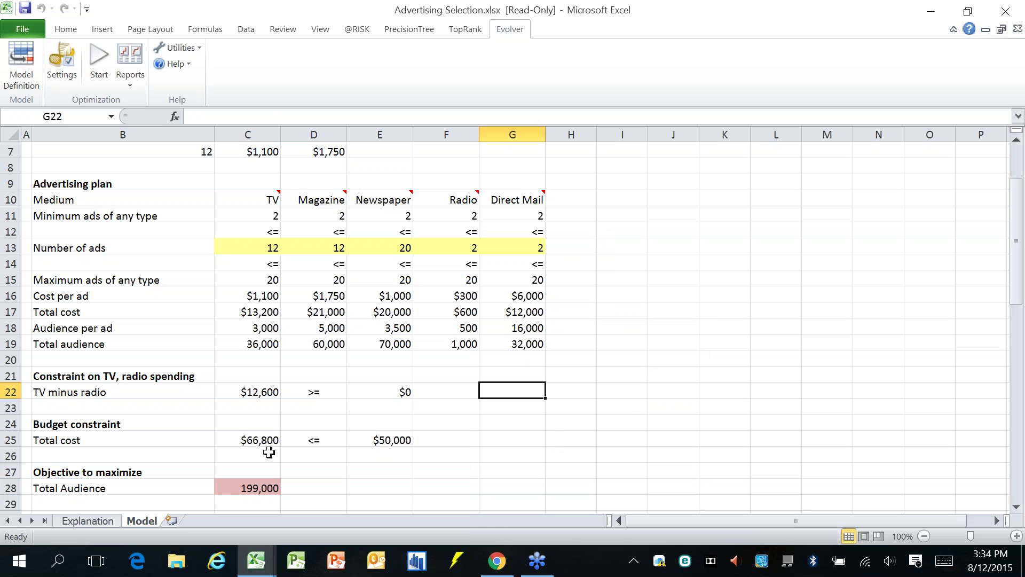
pyautogui.moveTo(238, 436); pyautogui.dragTo(401, 442)
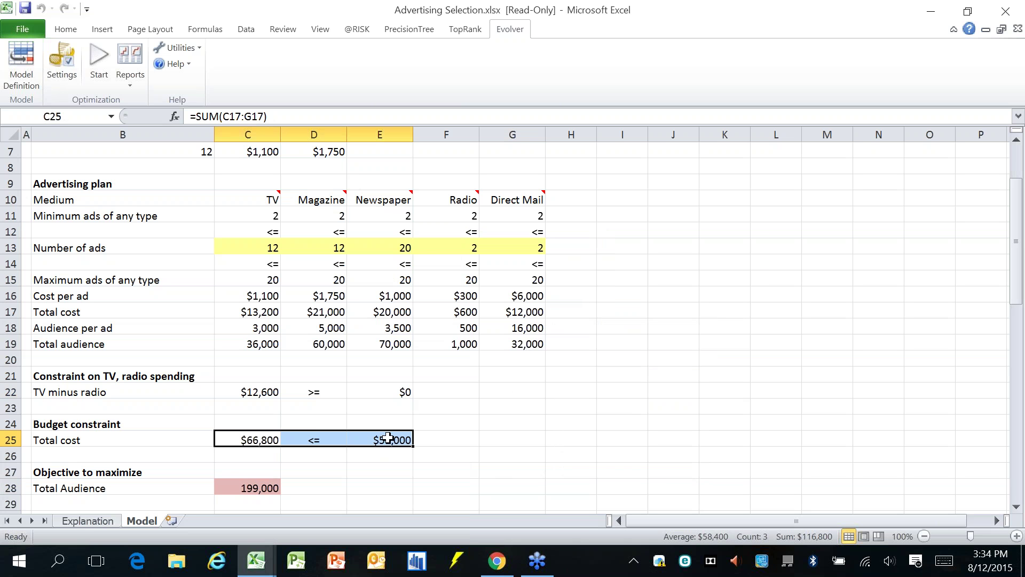
pyautogui.click(223, 486)
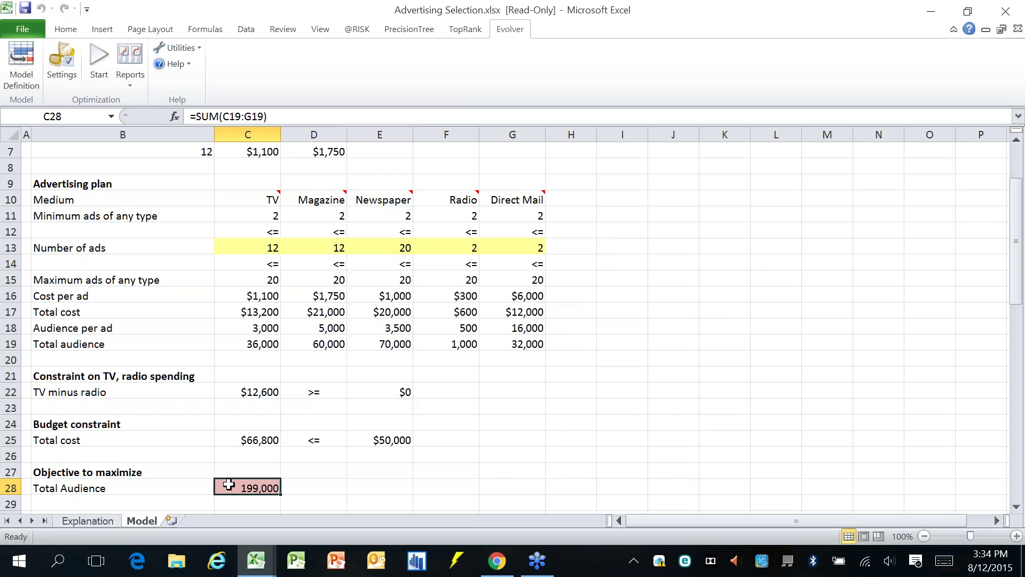